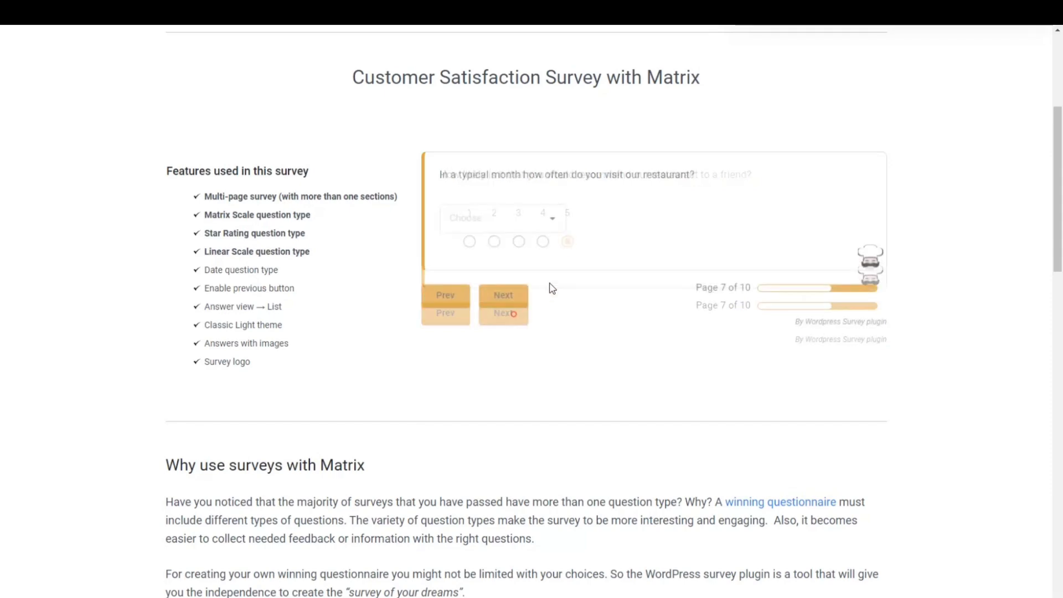
Answer the questions of the Customer Satisfaction Survey with Matrix demo and move through its pages
click(518, 218)
click(519, 249)
click(498, 302)
click(685, 263)
scroll(684, 263, down, 3)
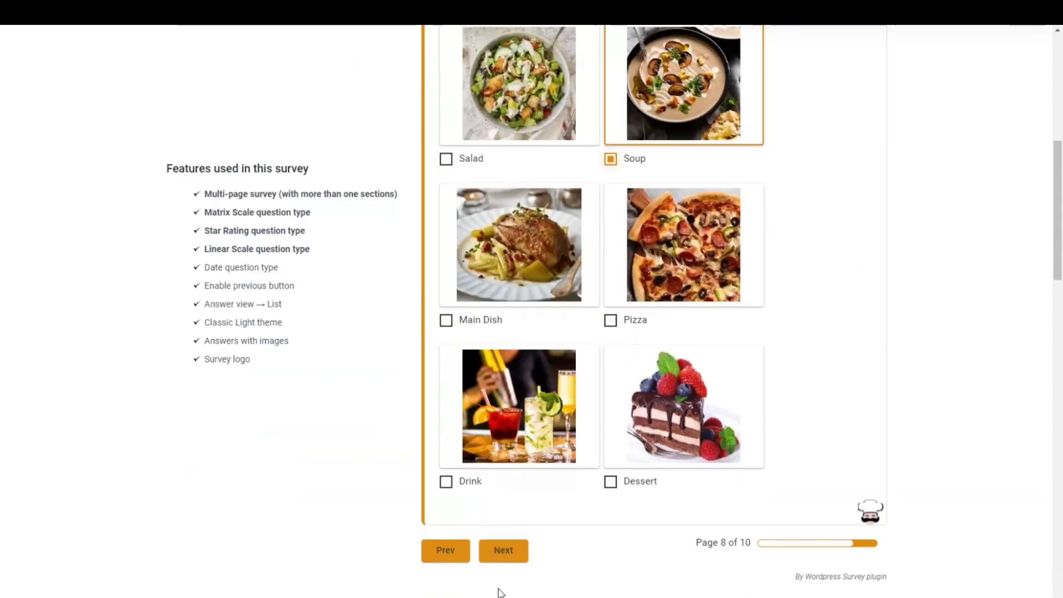
click(503, 550)
click(504, 382)
click(510, 289)
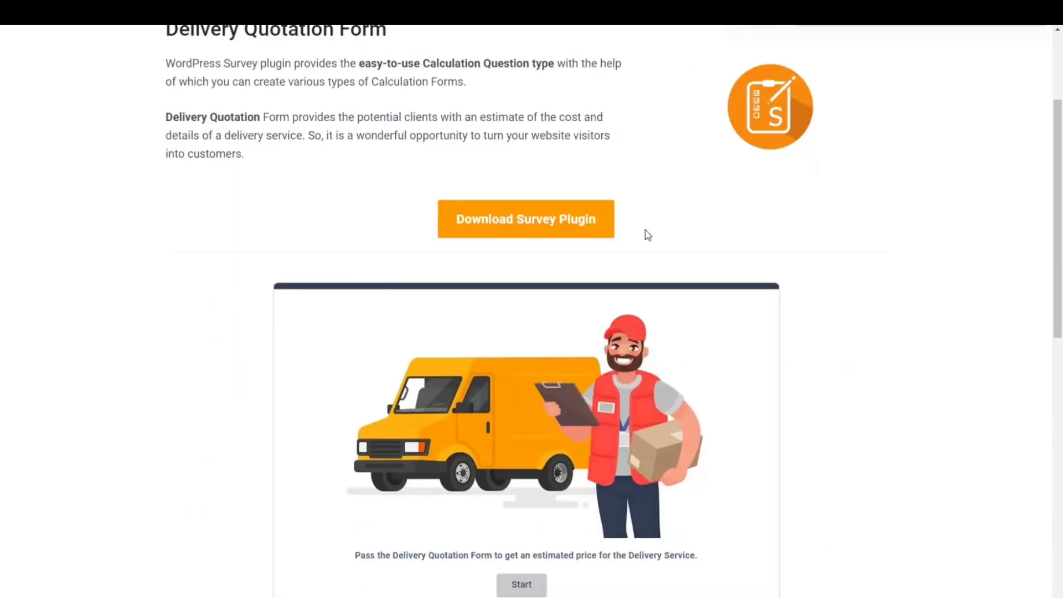
Start the Delivery Quotation Form and choose Electronic equipment ($20) and quantity 1-3 ($20)
scroll(636, 242, down, 2)
click(536, 486)
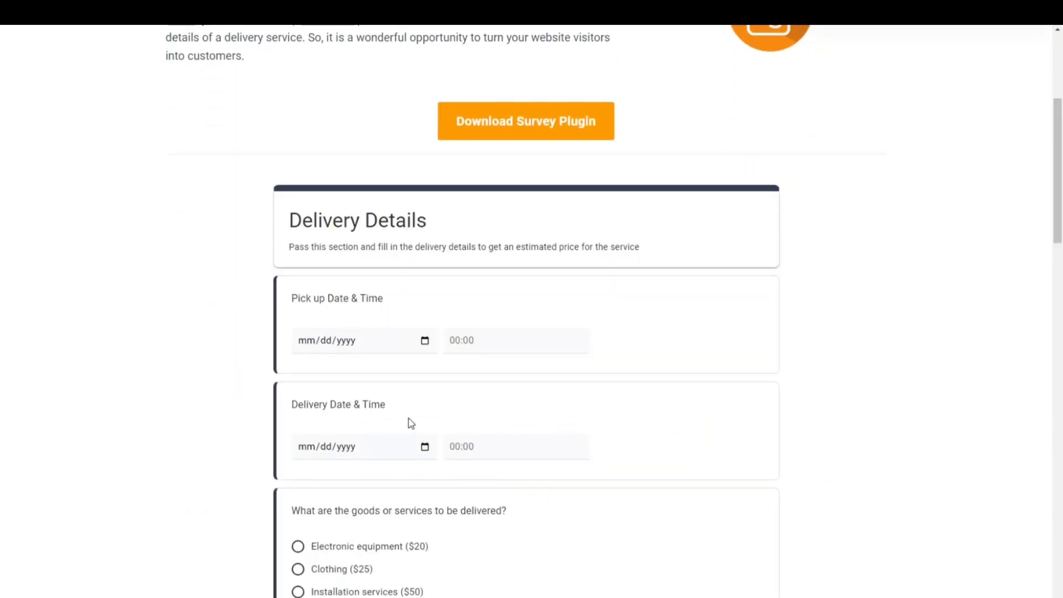
scroll(382, 437, down, 2)
click(373, 423)
scroll(371, 426, down, 2)
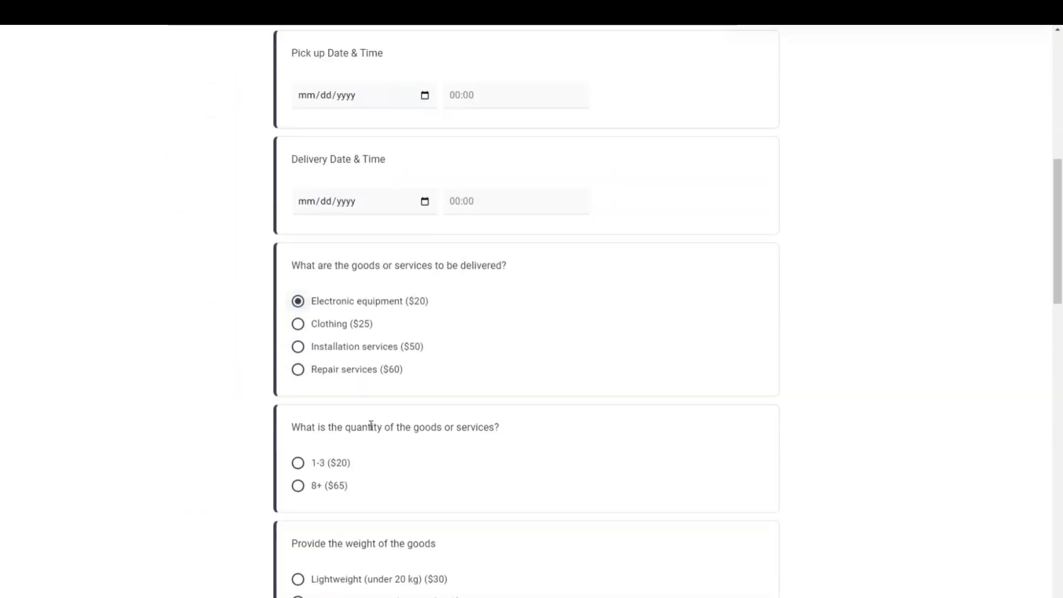
click(346, 454)
Choose Lightweight goods, Yes ($50) insurance and Special Handling for Fragile Items, then go to the next page
scroll(355, 447, down, 2)
click(359, 445)
scroll(361, 447, down, 2)
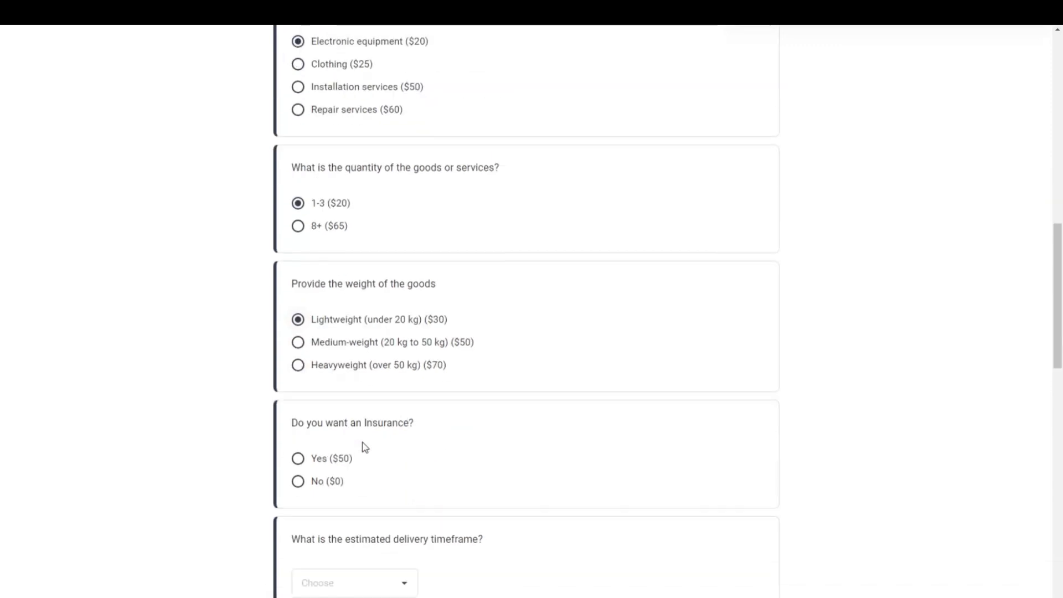
click(342, 460)
scroll(370, 448, down, 2)
scroll(365, 437, down, 2)
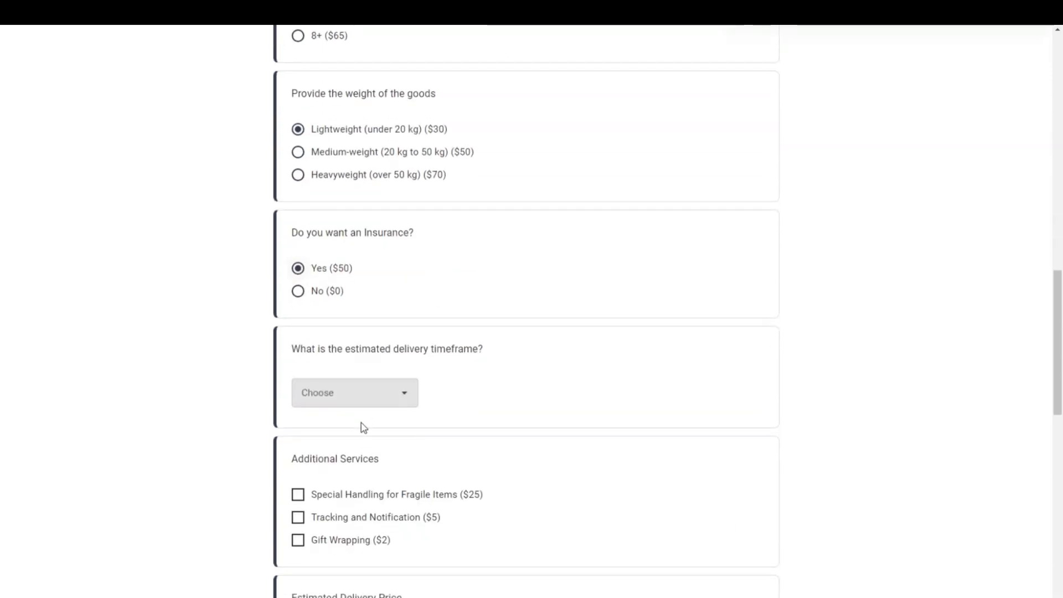
click(341, 491)
scroll(350, 501, down, 2)
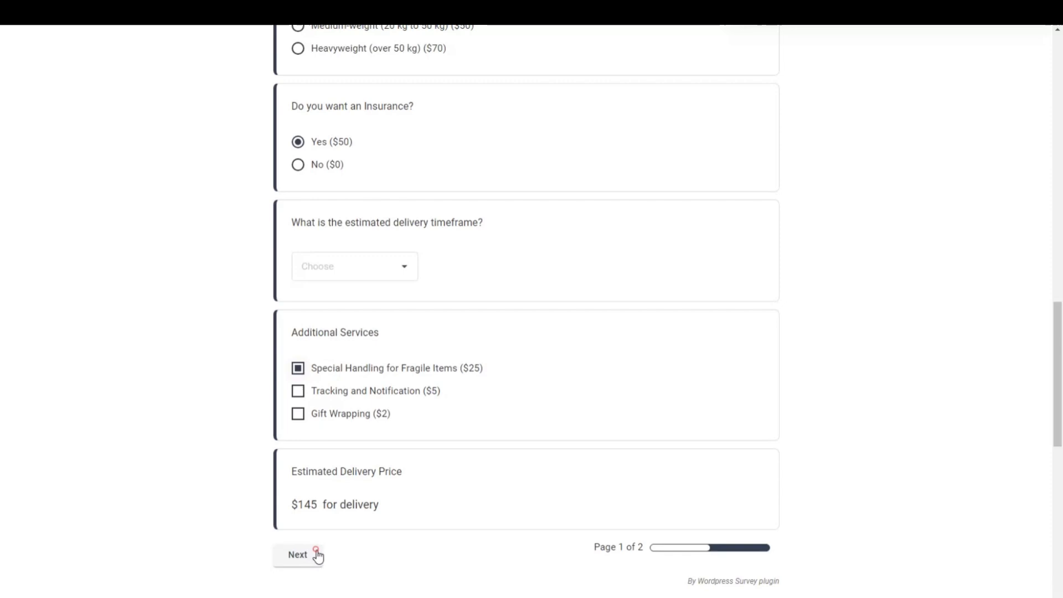
click(315, 555)
Enter a sample name and e-mail address in the Personal Info section
scroll(388, 404, down, 2)
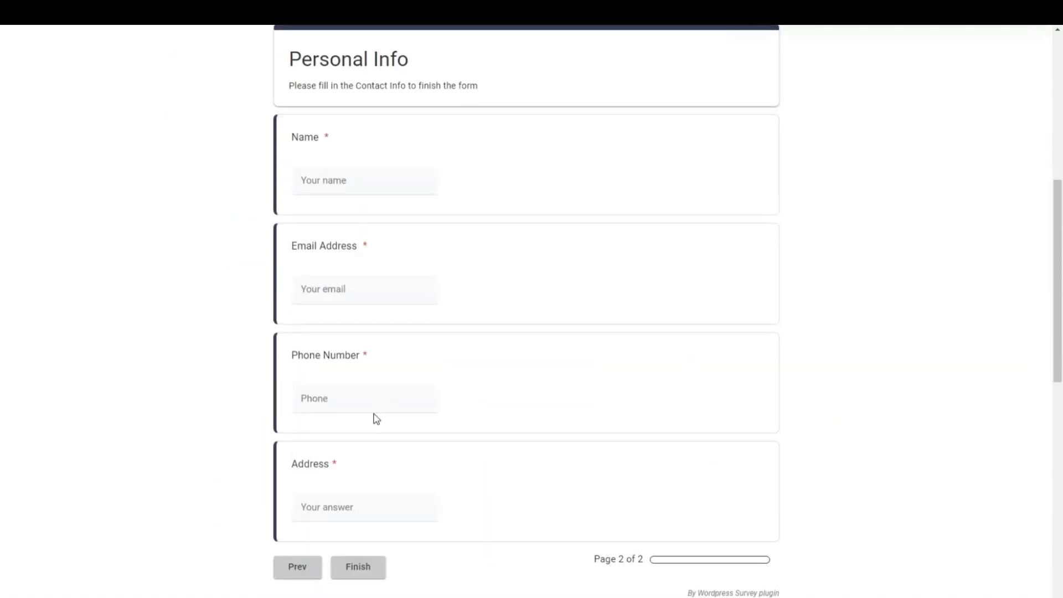
click(349, 178)
text(test)
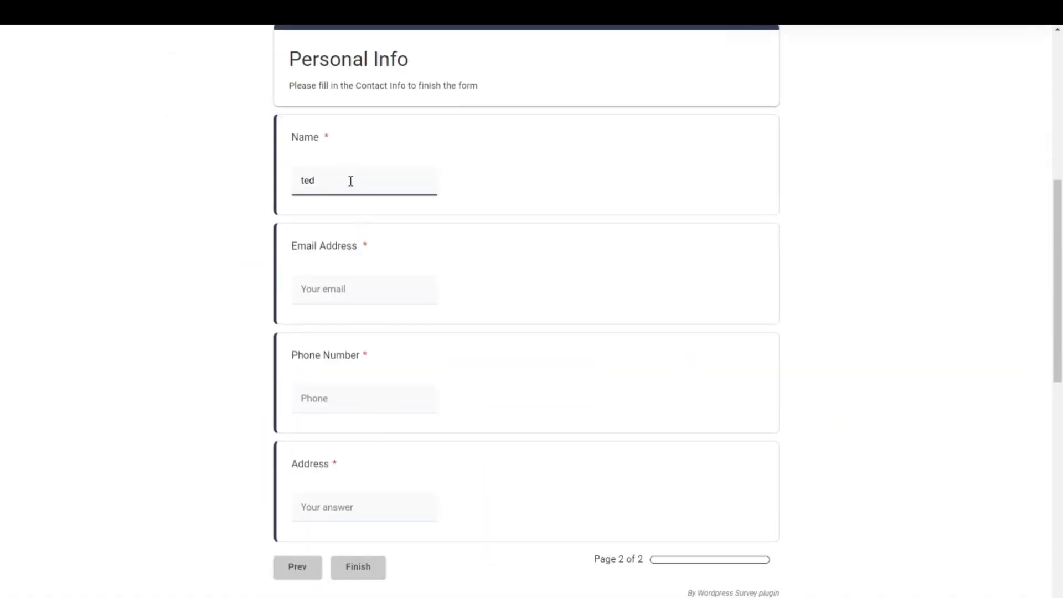
key(ctrl+a)
key(ctrl+c)
click(320, 288)
key(ctrl+v)
text(@gmail.com)
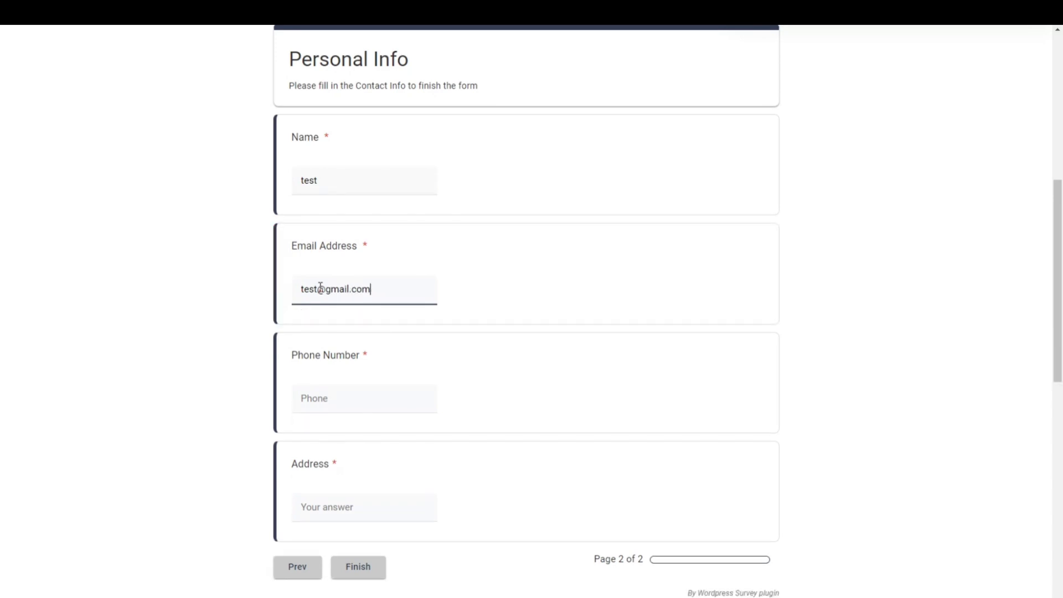
Enter a sample phone number and address, then finish the delivery form
click(332, 391)
text(5555)
click(349, 494)
key(ctrl+v)
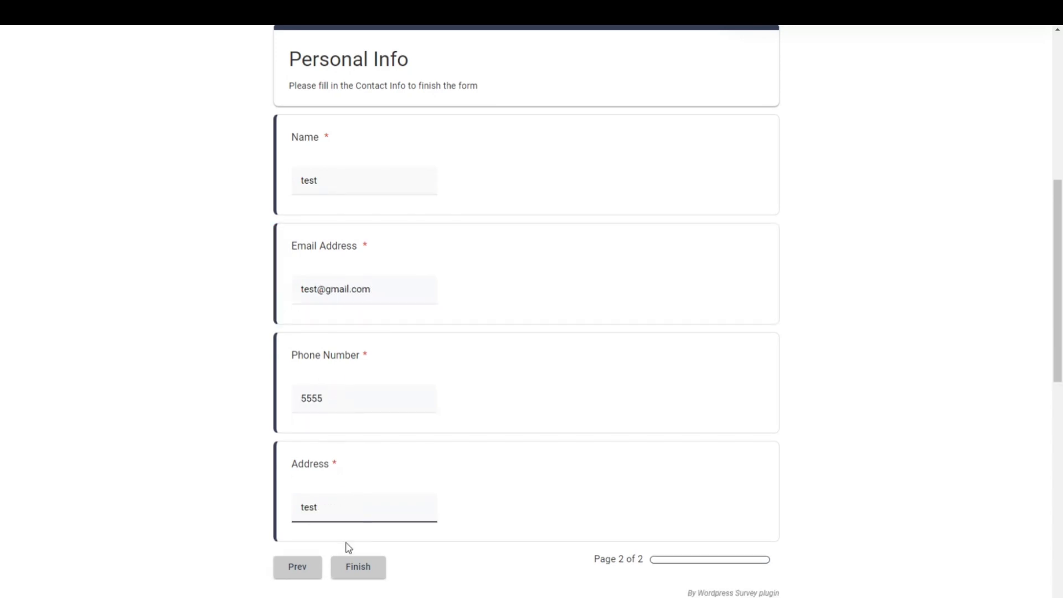
click(358, 566)
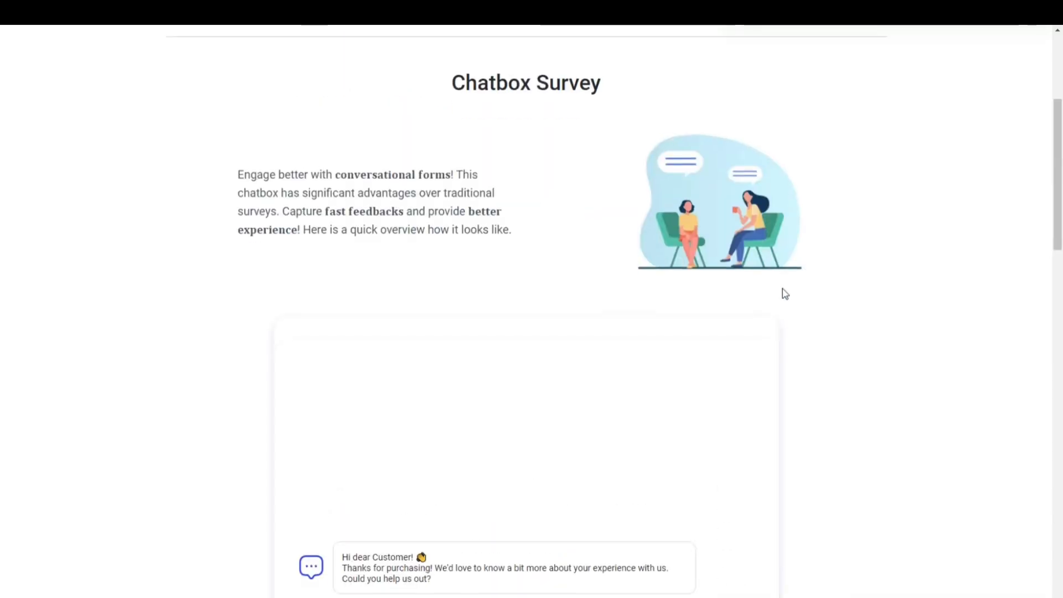
Start the Chatbox Survey and answer the name question with a sample name
scroll(645, 394, down, 4)
click(401, 462)
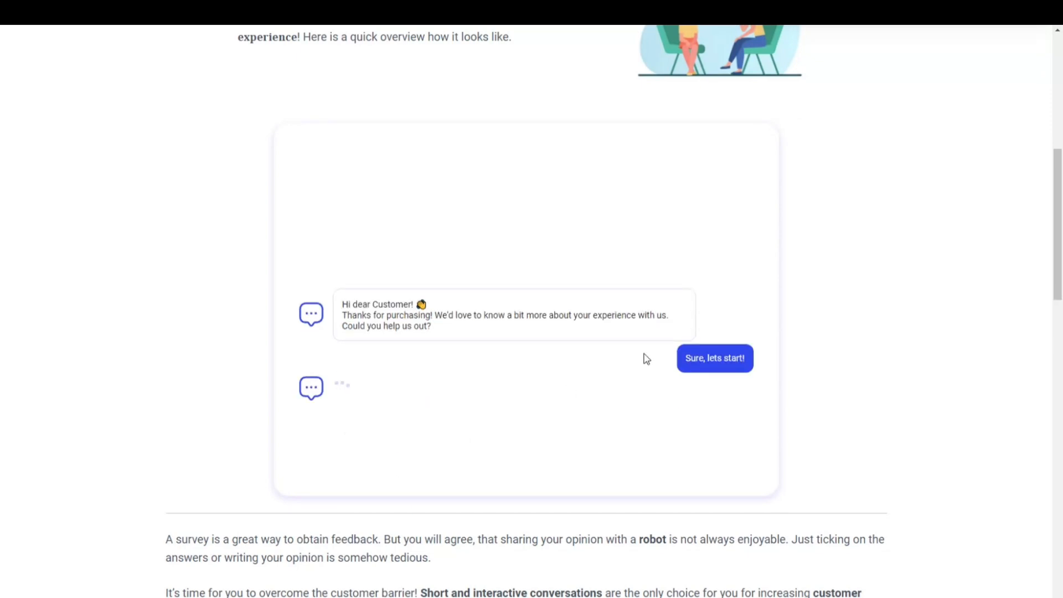
click(577, 439)
text(text)
key(Return)
Answer the chat questions with Survey Maker, Features and a rating of 5, and reply test about the competitor
click(538, 438)
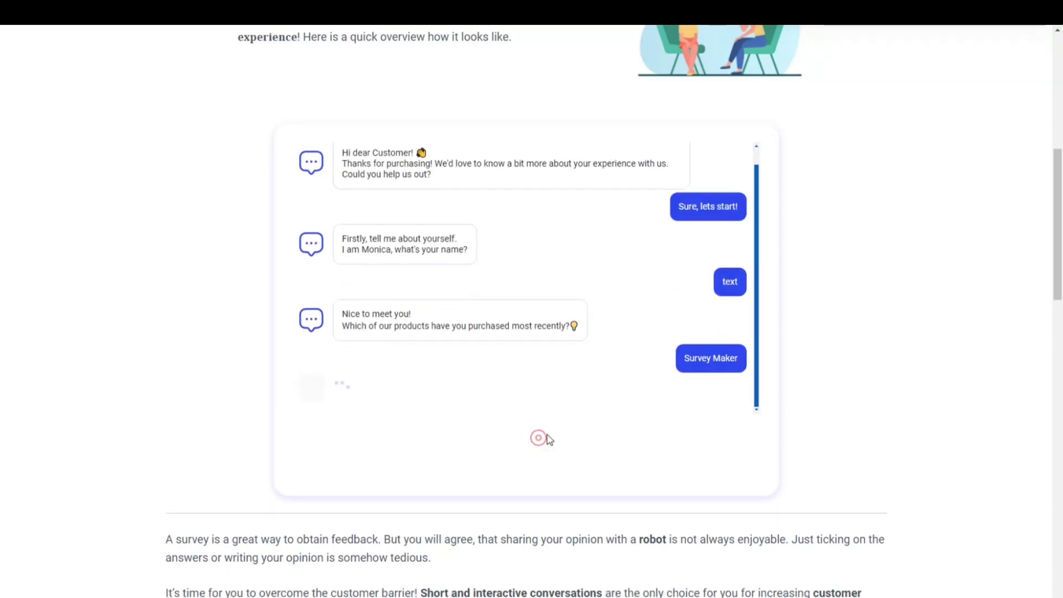
click(495, 443)
click(635, 401)
click(603, 435)
text(tes)
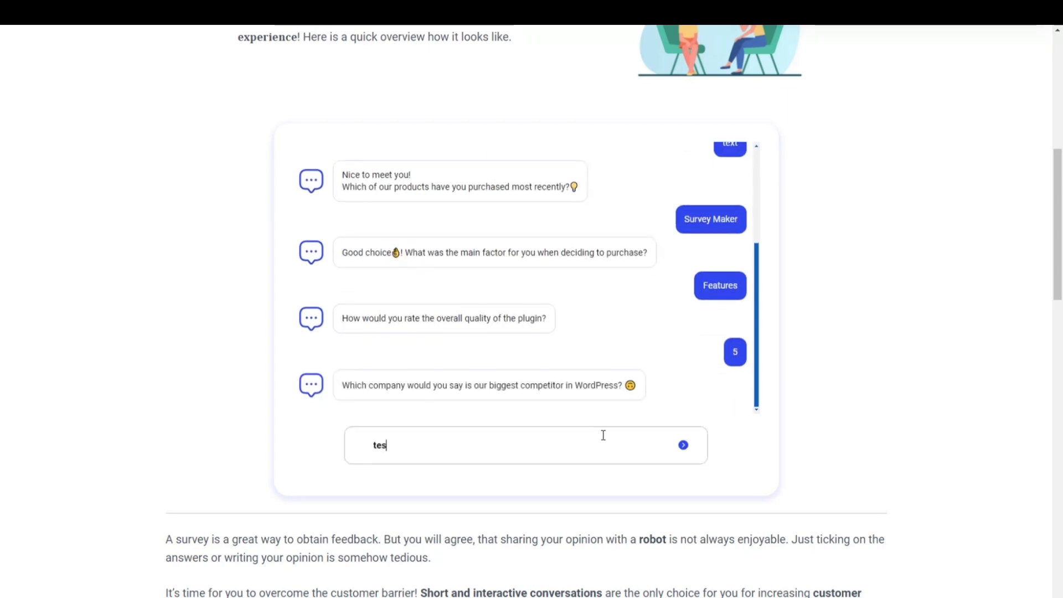
text(t)
key(Return)
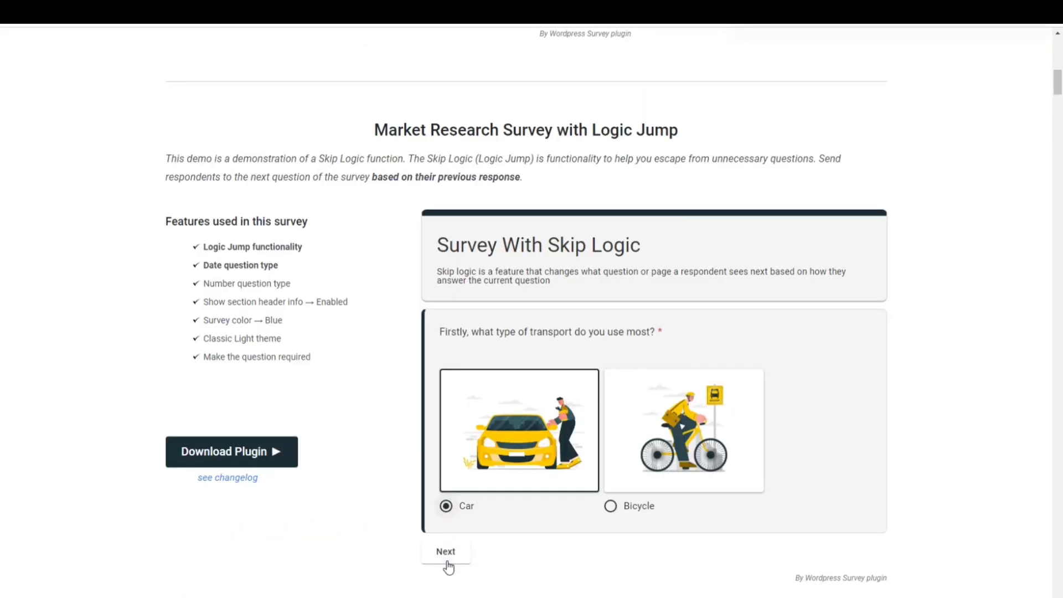
Complete the Market Research Survey with Logic Jump choosing Car, Hatchback, It's sporty and five stars
click(448, 564)
click(656, 395)
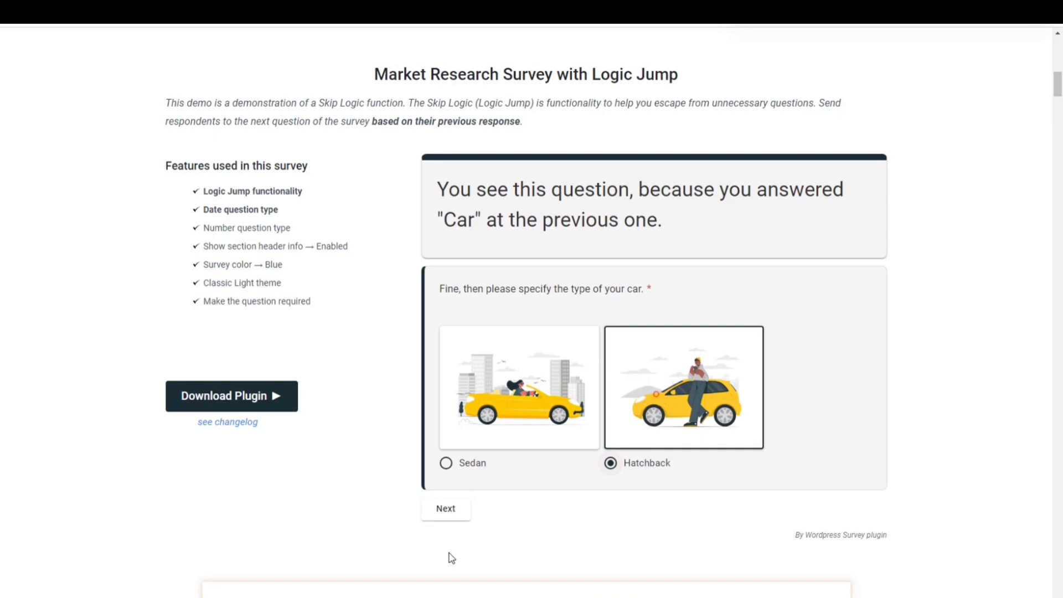
click(460, 514)
click(492, 323)
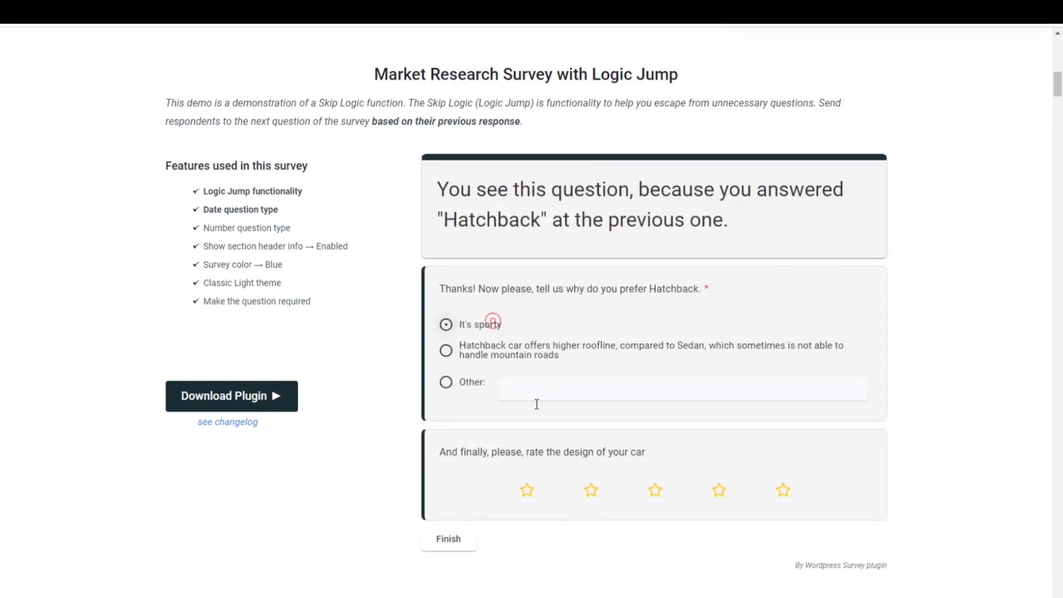
click(781, 487)
click(464, 535)
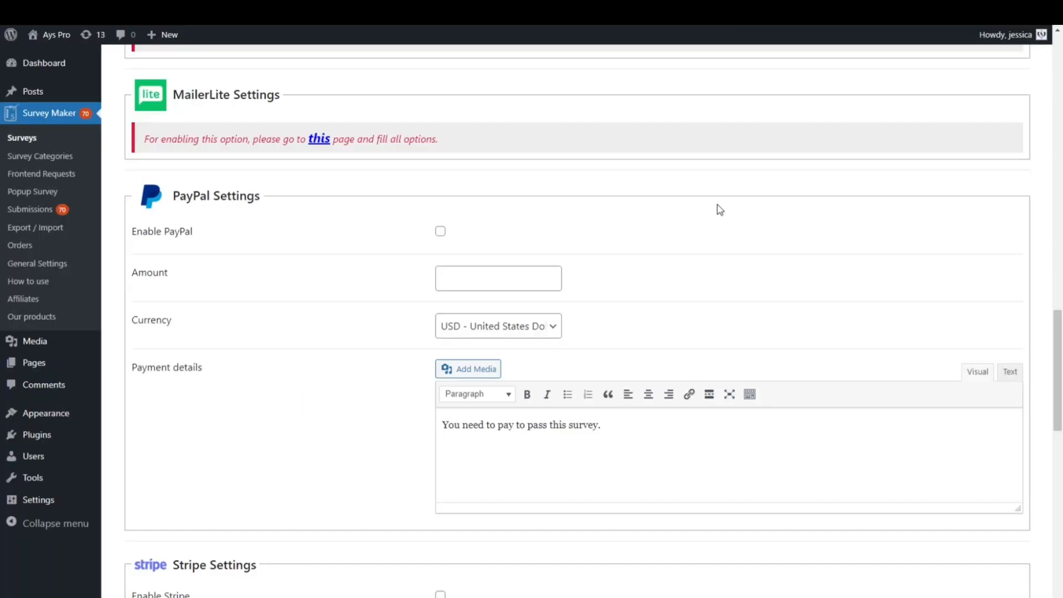
Browse the survey editor's PayPal, Stripe and Styles settings
scroll(720, 210, down, 1)
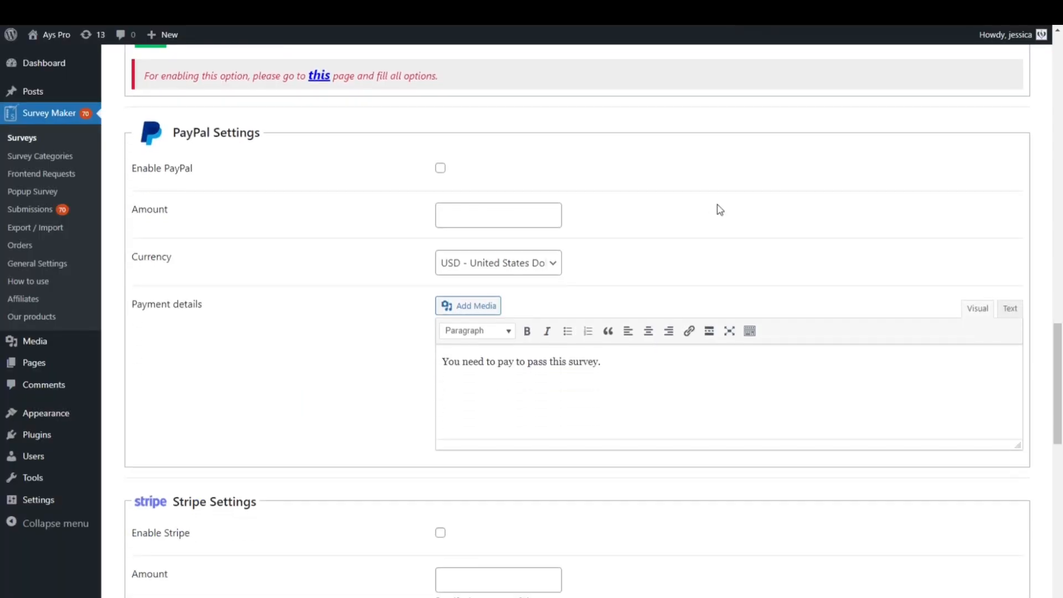
scroll(719, 210, down, 1)
scroll(719, 210, down, 1)
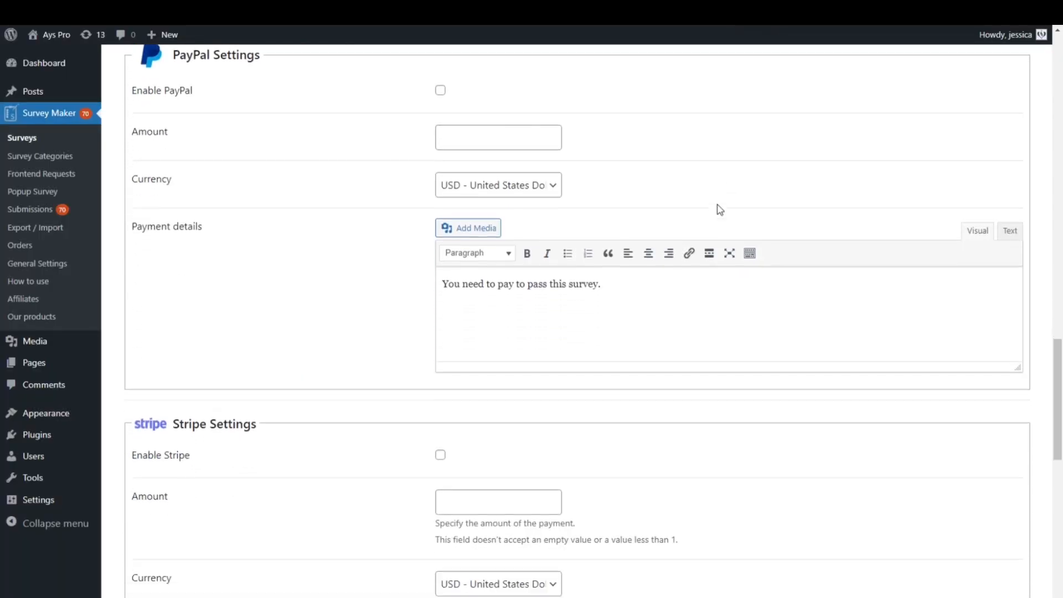
scroll(719, 210, down, 3)
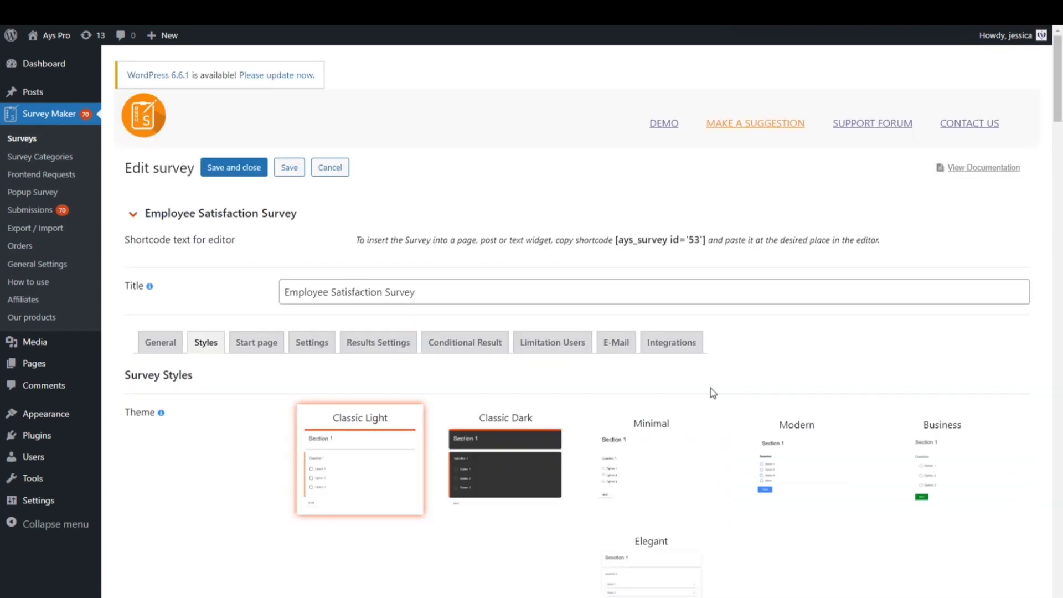
scroll(713, 390, down, 6)
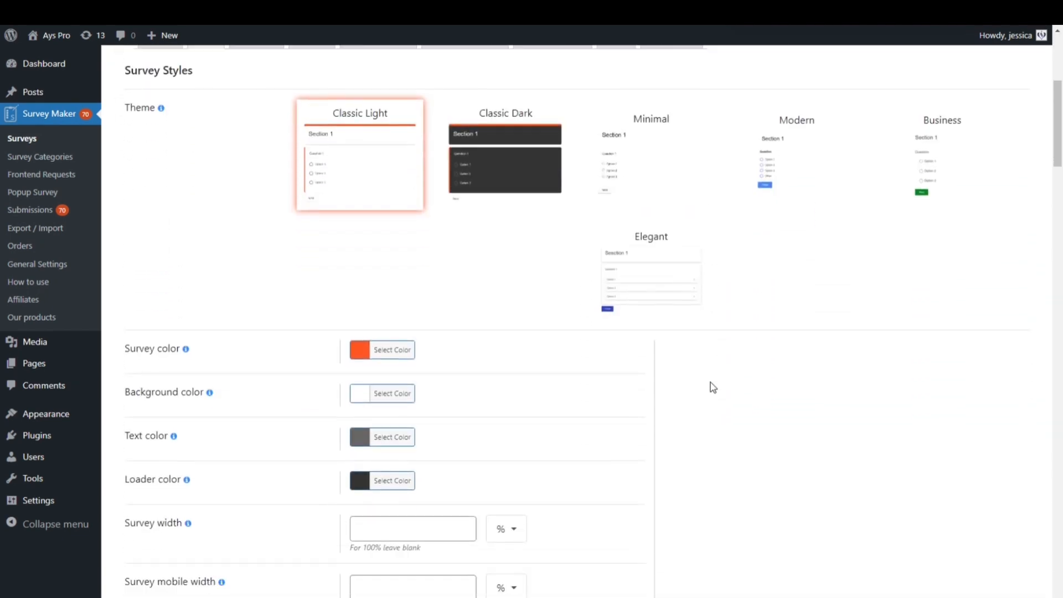
scroll(712, 385, down, 12)
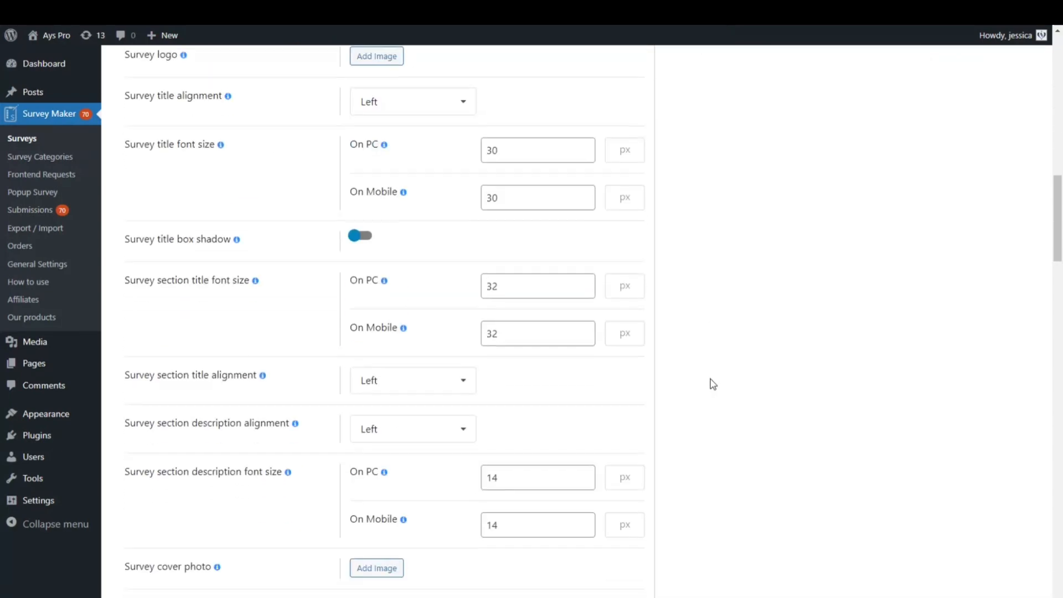
scroll(713, 384, down, 10)
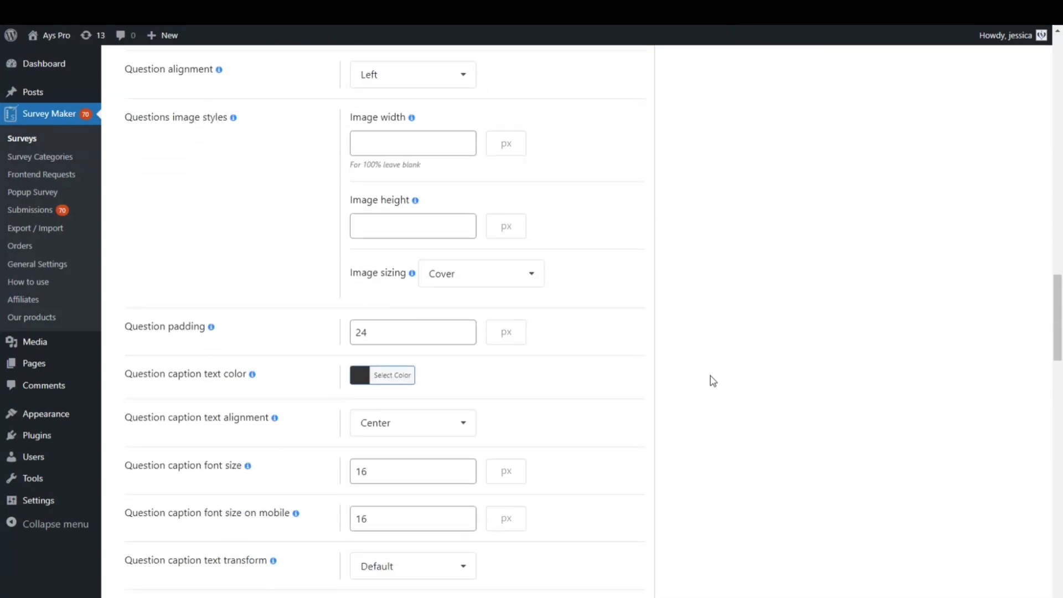
scroll(712, 381, down, 14)
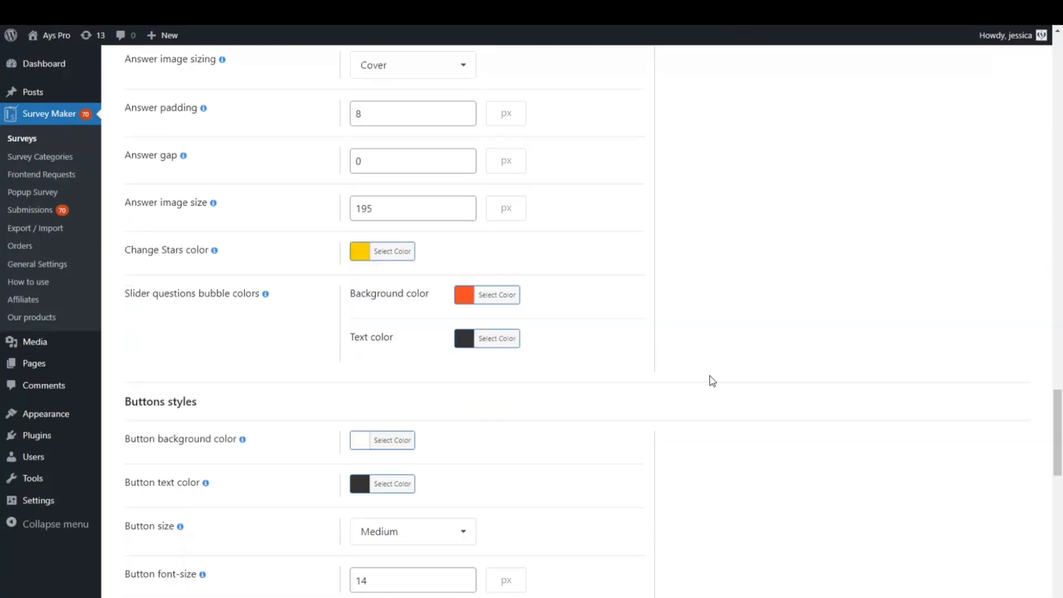
scroll(713, 381, down, 9)
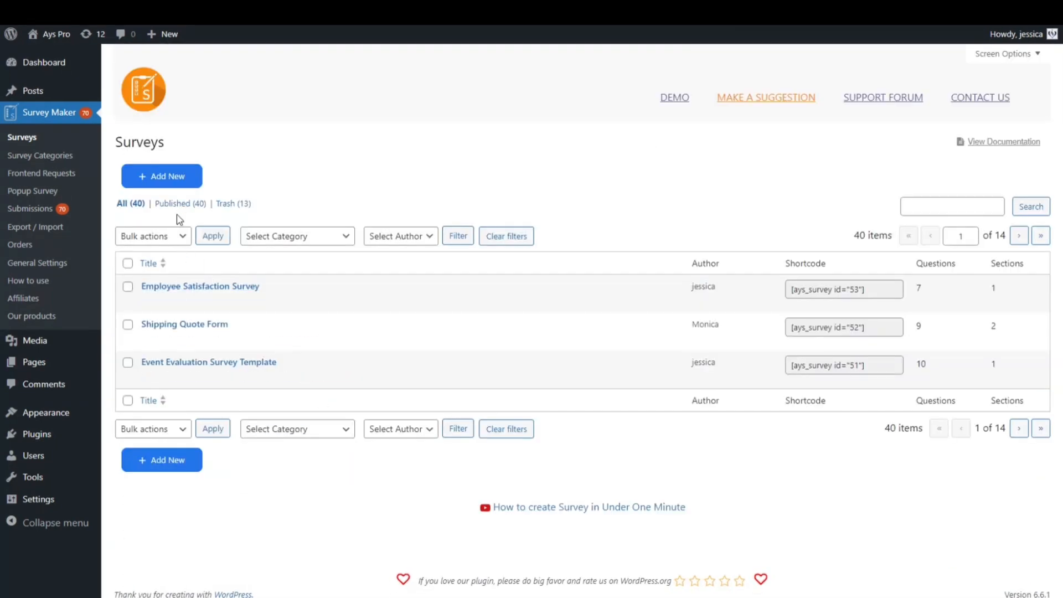
Open the survey templates gallery for a new survey and browse the available templates
click(176, 177)
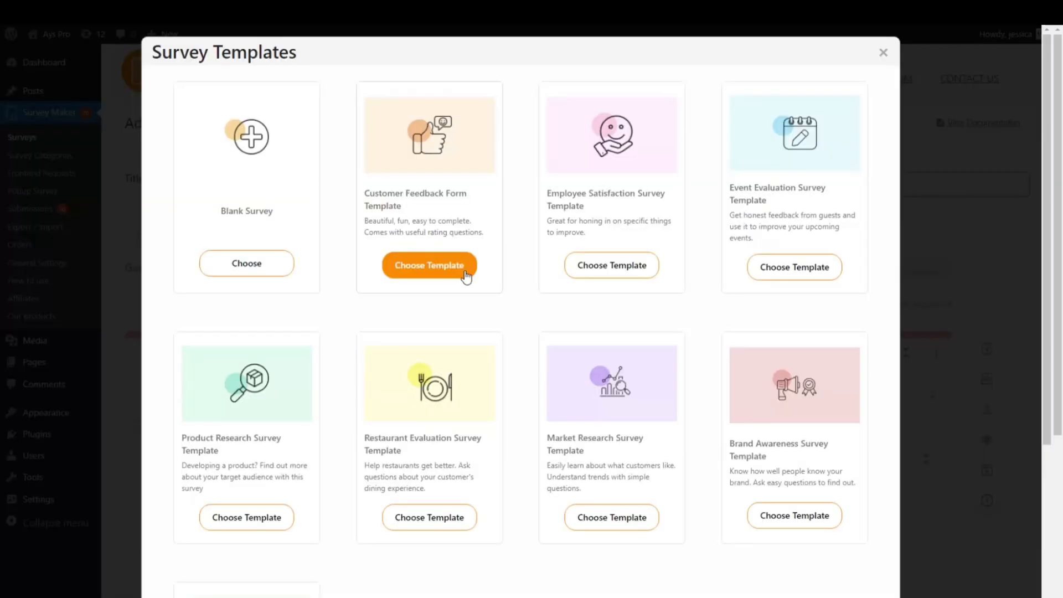
scroll(669, 315, down, 4)
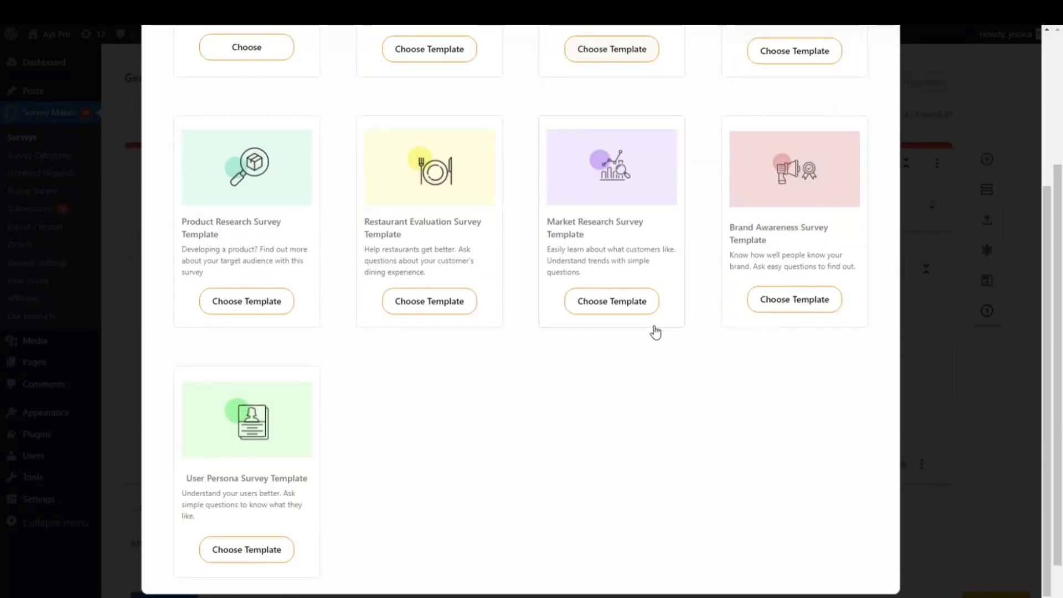
scroll(655, 330, up, 4)
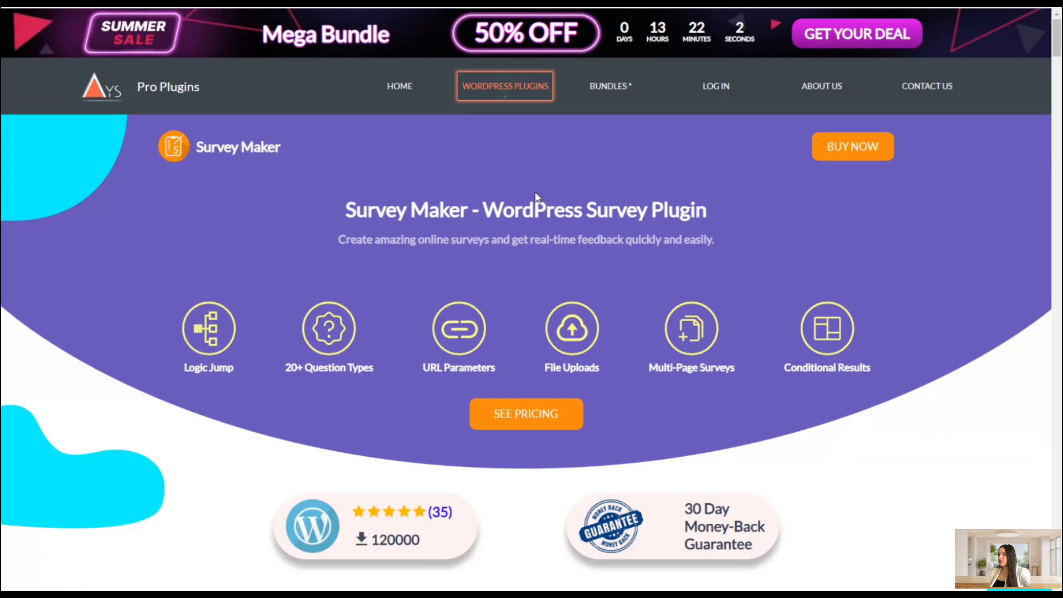
Scroll through the Survey Maker product page down to the plan comparison table
scroll(535, 191, down, 15)
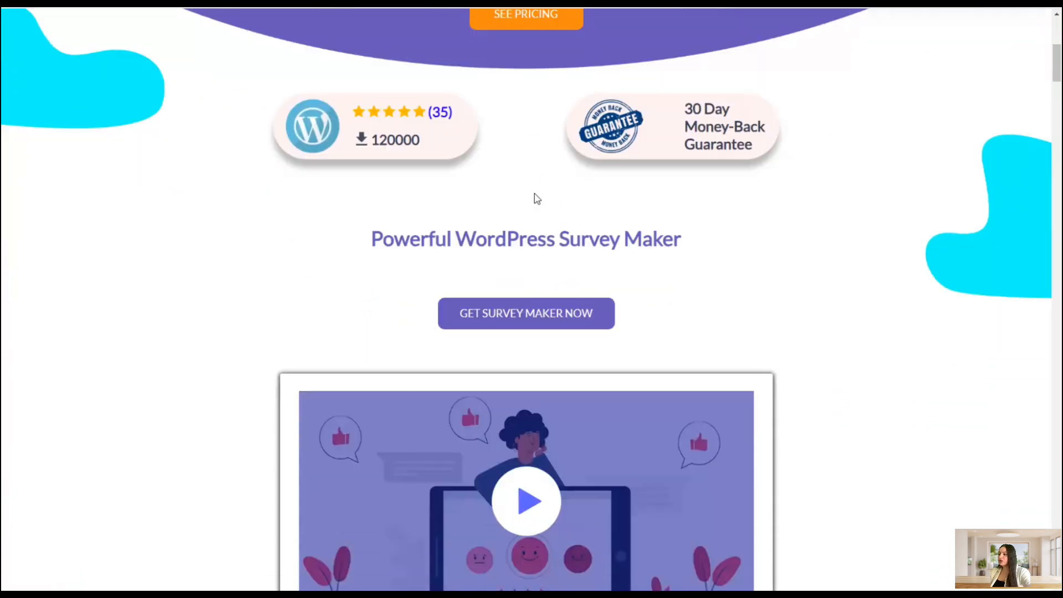
scroll(534, 197, down, 20)
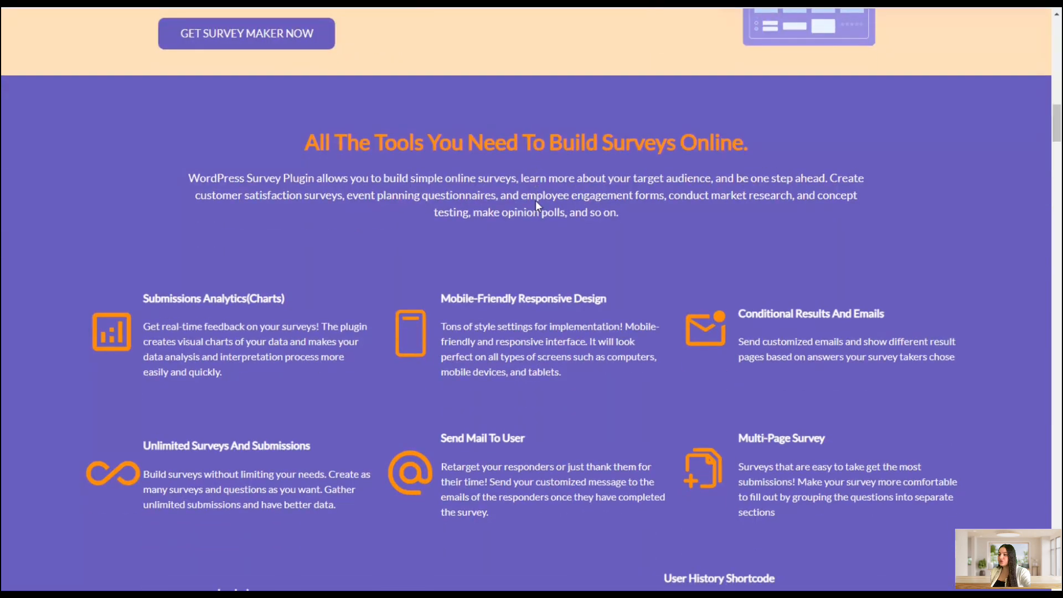
scroll(540, 209, down, 20)
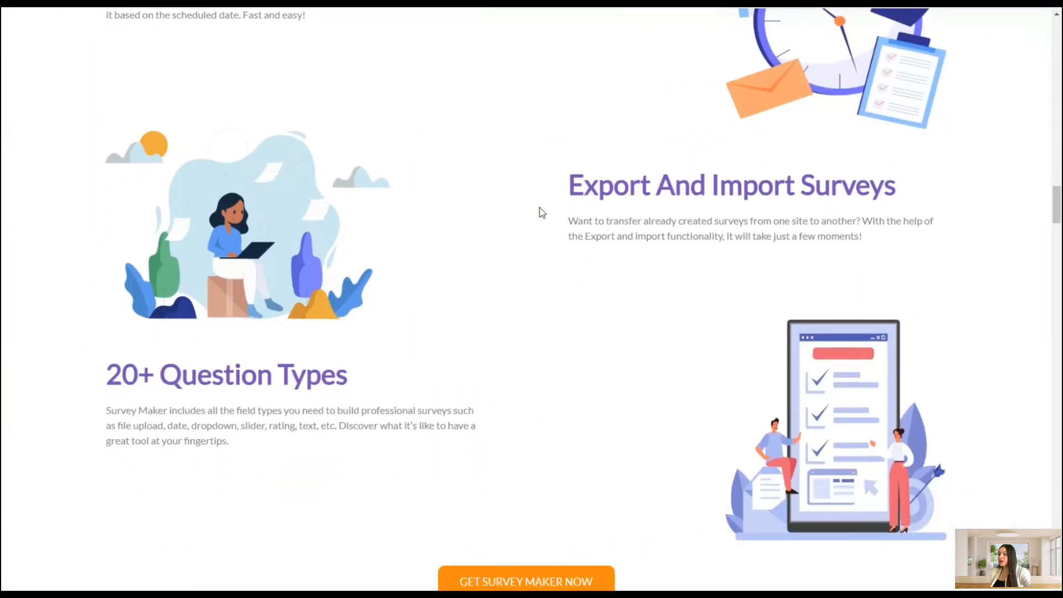
scroll(542, 207, down, 20)
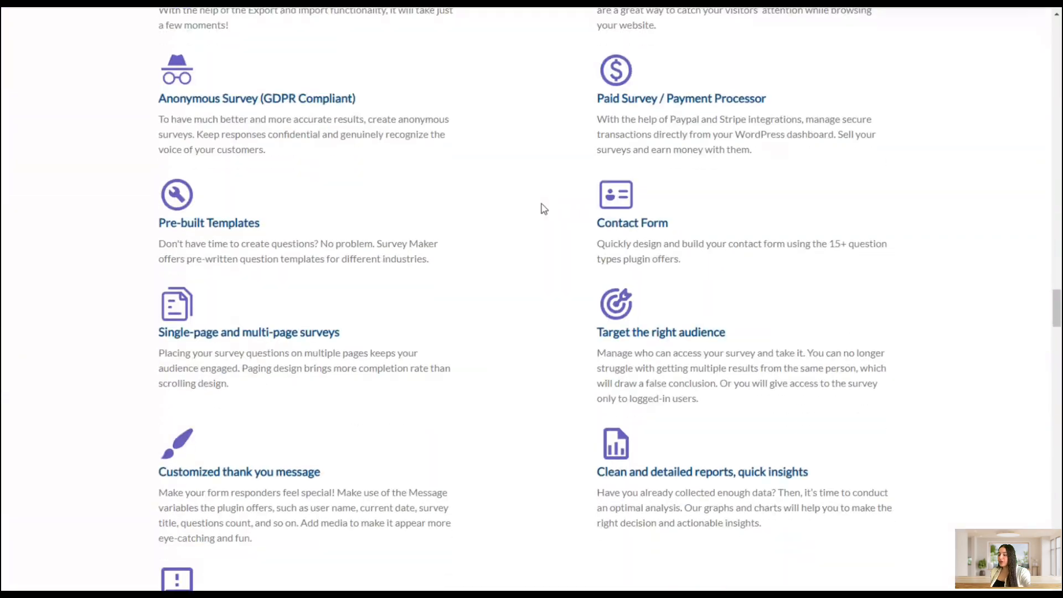
scroll(544, 212, down, 15)
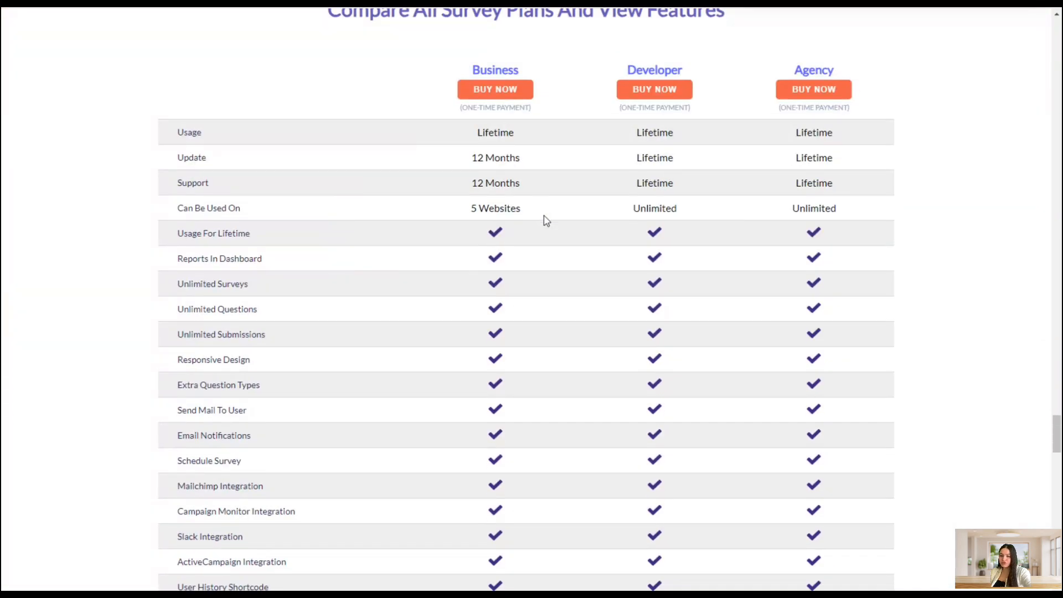
Review the feature rows of the Business, Developer and Agency plan comparison table
scroll(546, 220, down, 15)
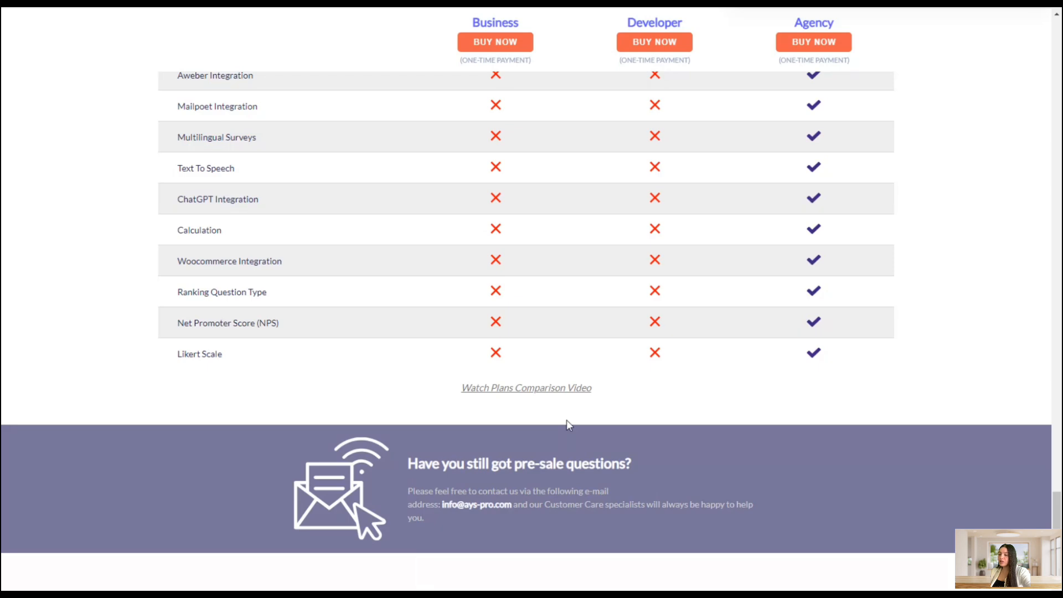
scroll(568, 418, up, 10)
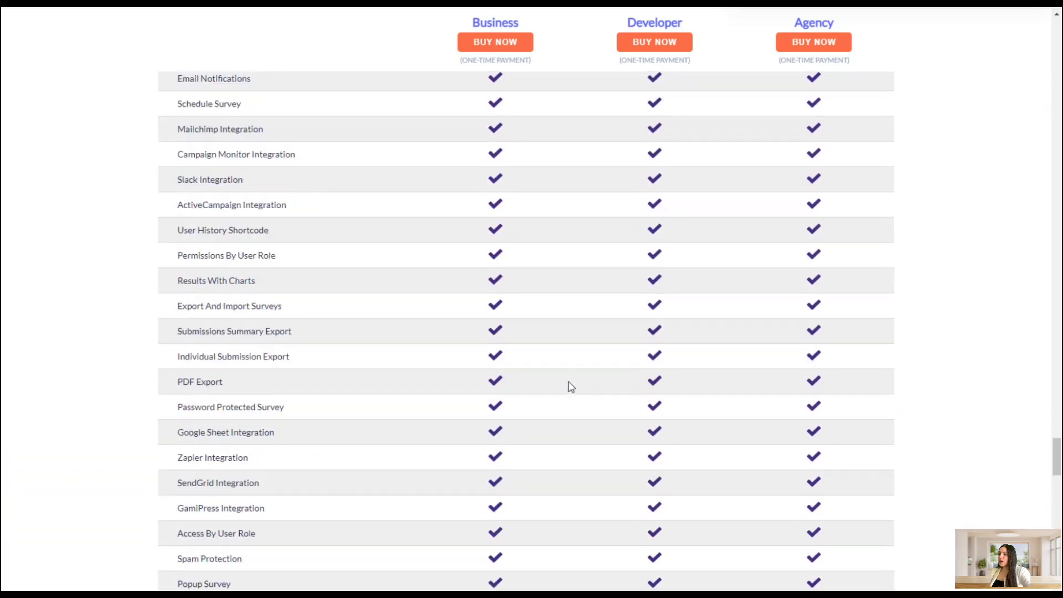
scroll(571, 386, up, 12)
scroll(572, 381, down, 3)
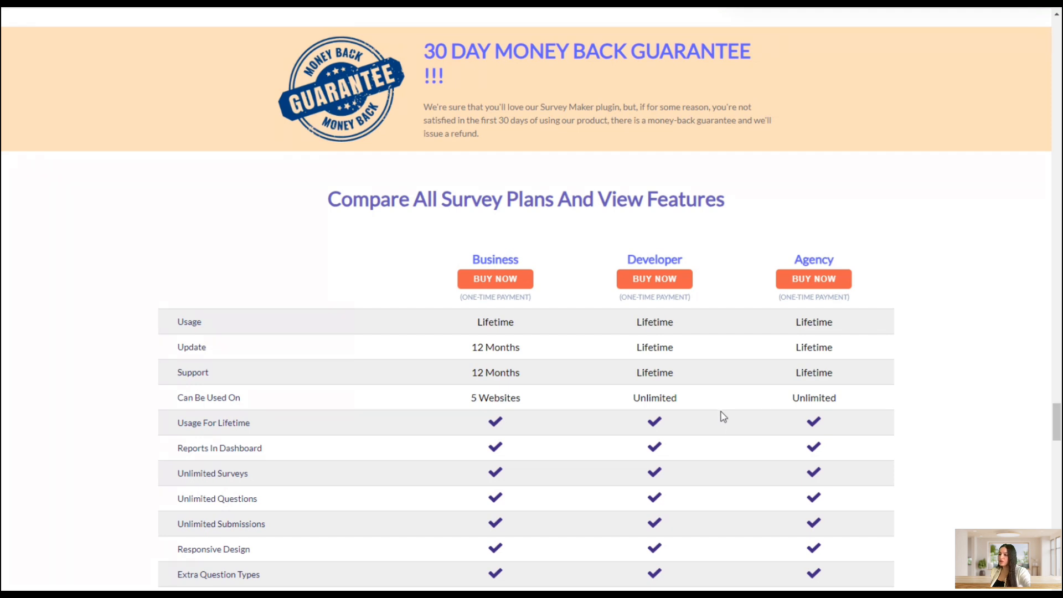
scroll(454, 526, down, 15)
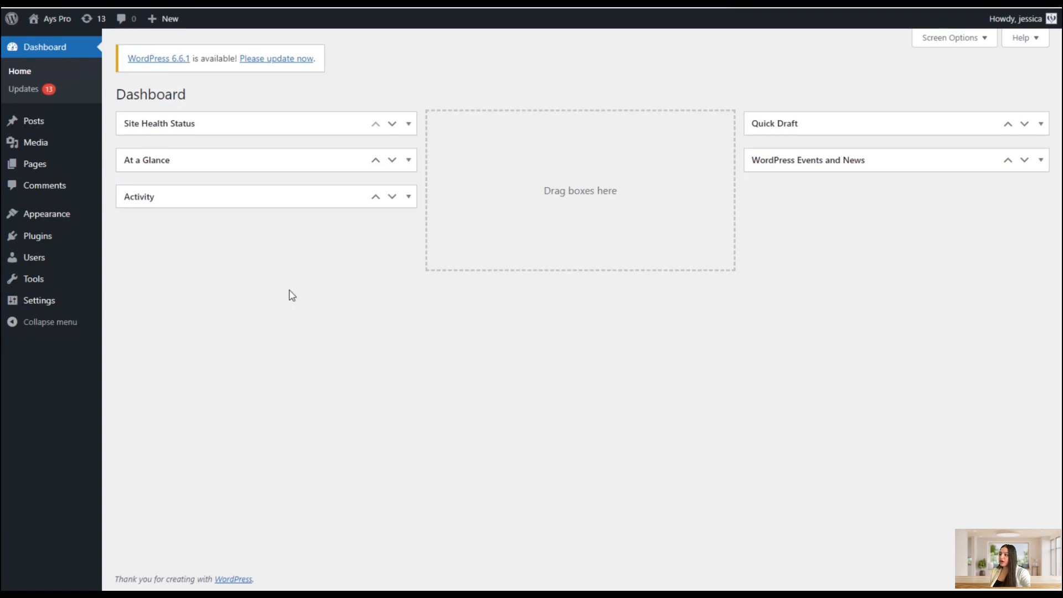
Upload the survey-maker-30.1.9 plugin zip from Downloads, install it and activate the plugin
click(95, 232)
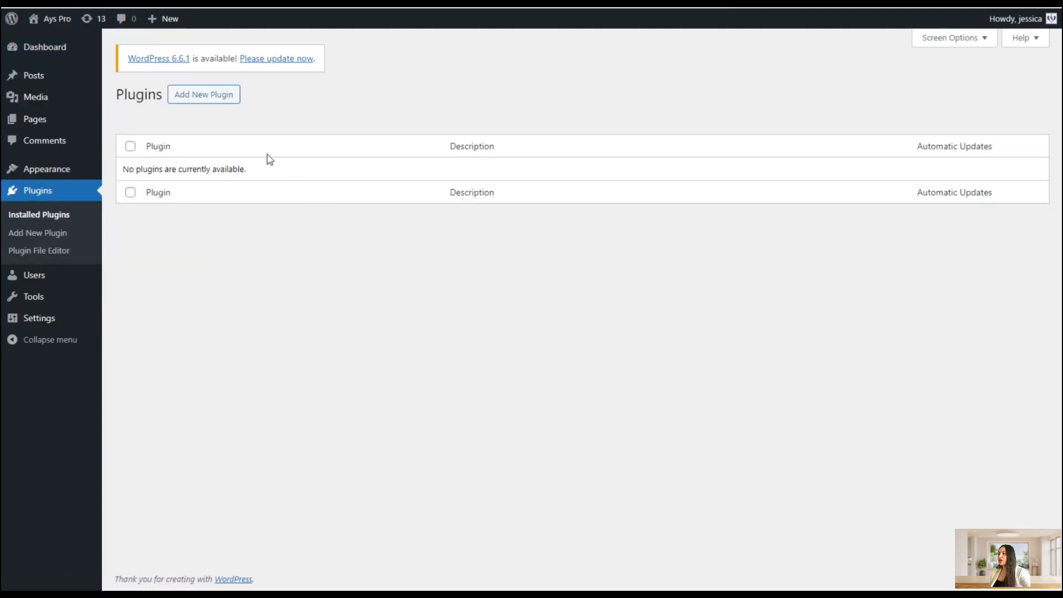
click(210, 95)
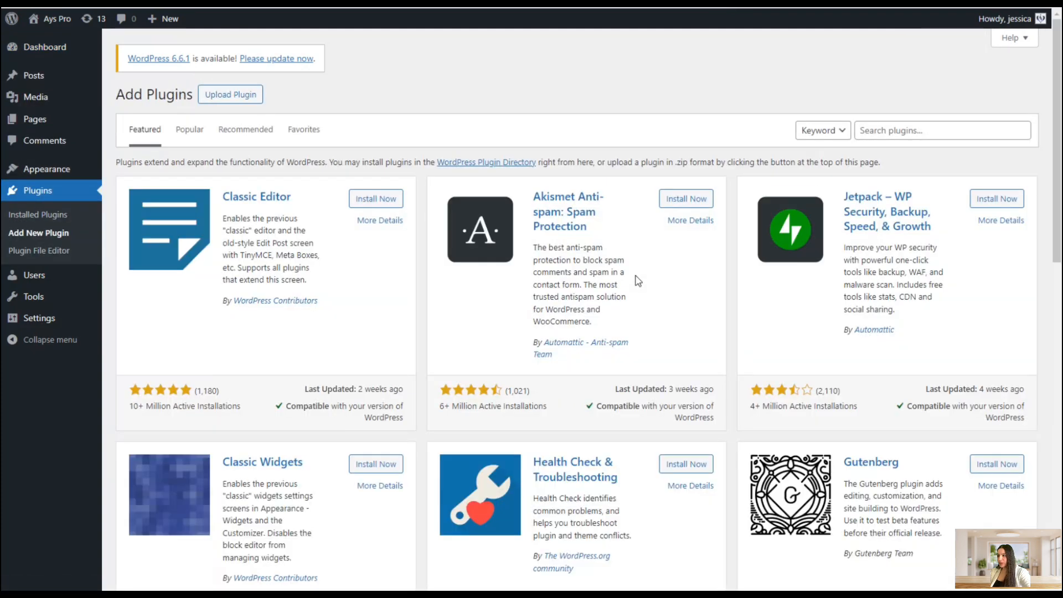
click(238, 95)
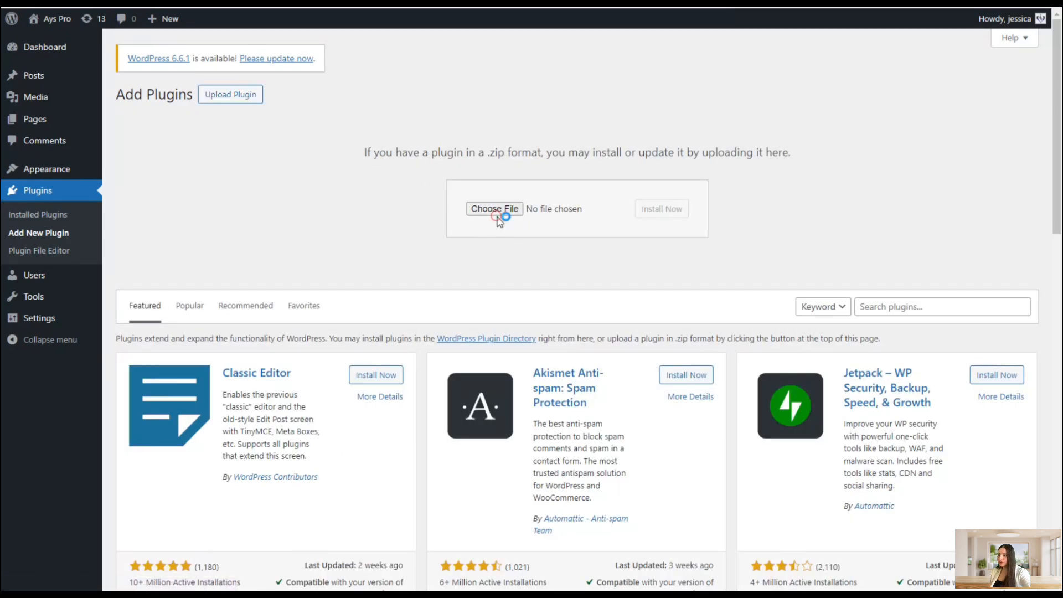
click(494, 210)
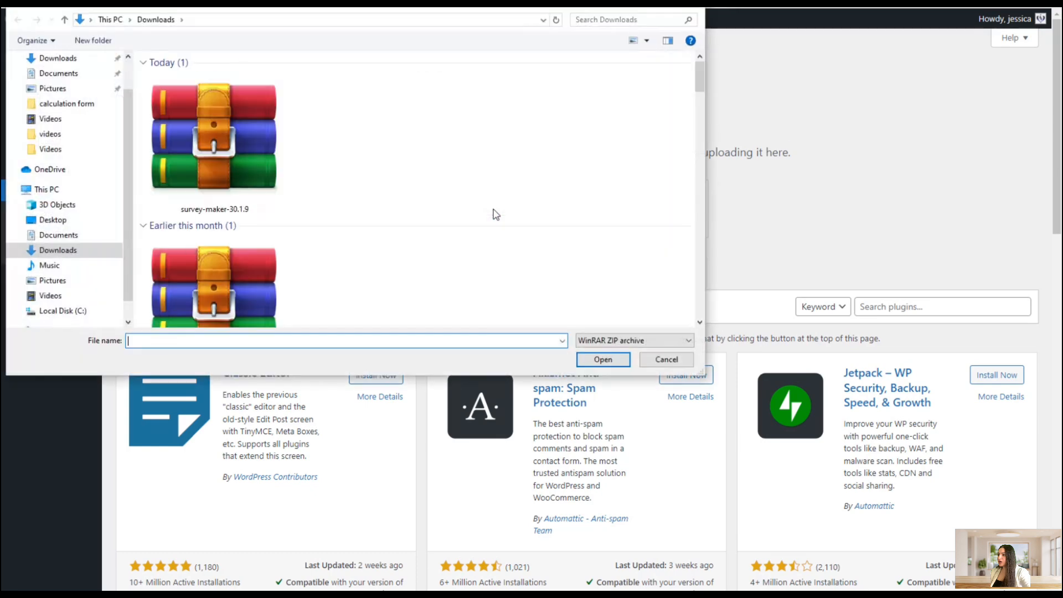
click(283, 131)
click(599, 361)
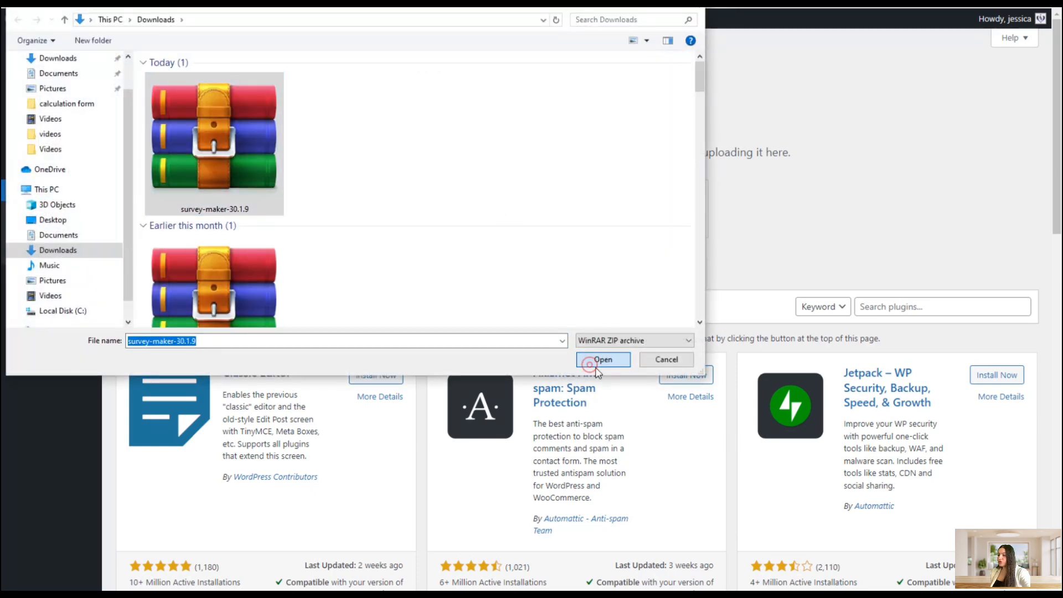
click(659, 215)
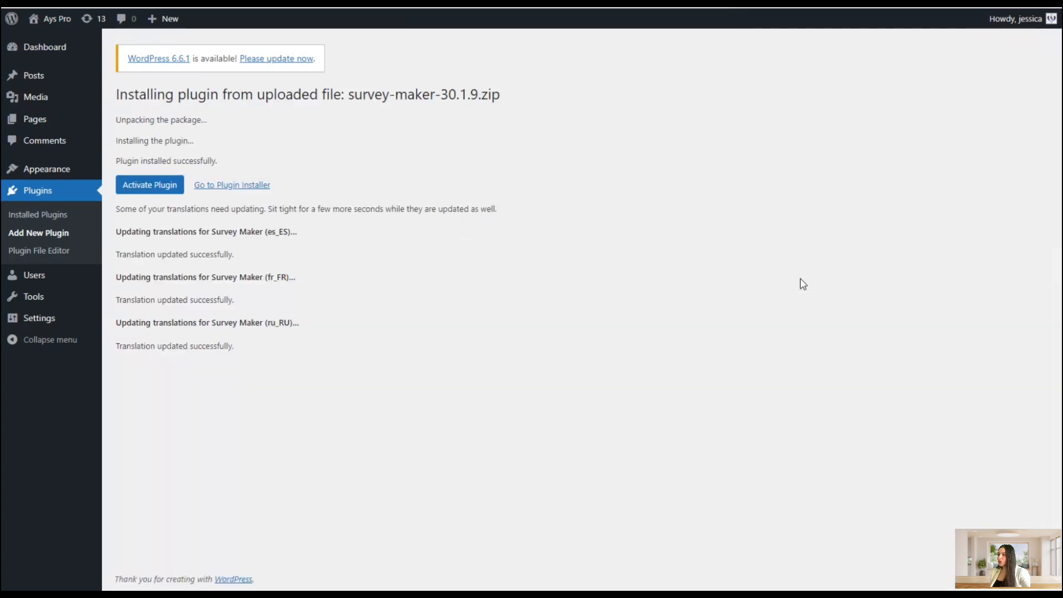
click(152, 186)
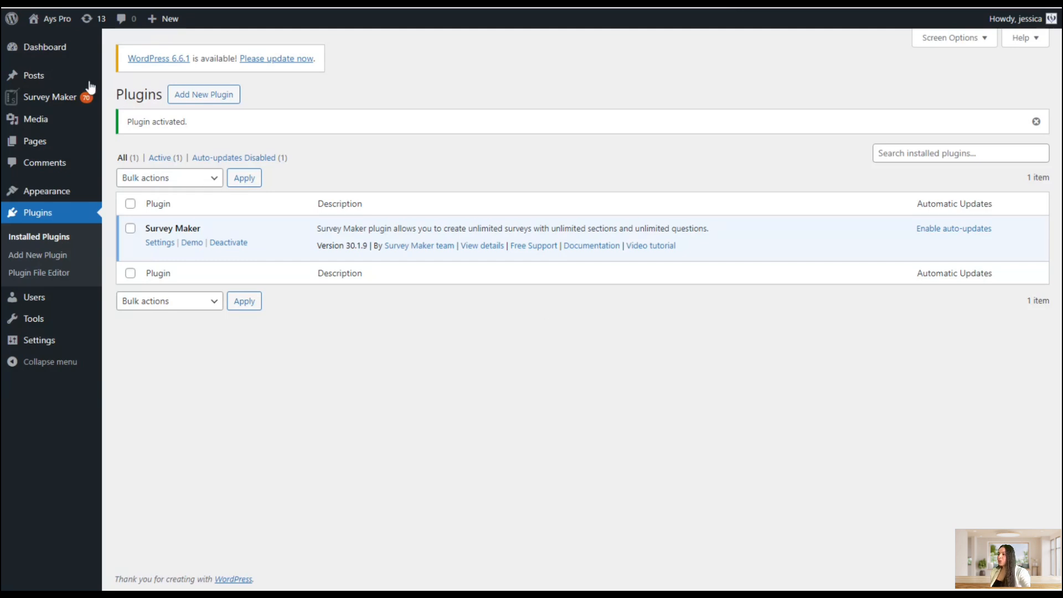
Start a new survey in Survey Maker, choosing Blank Survey from the templates gallery
click(52, 98)
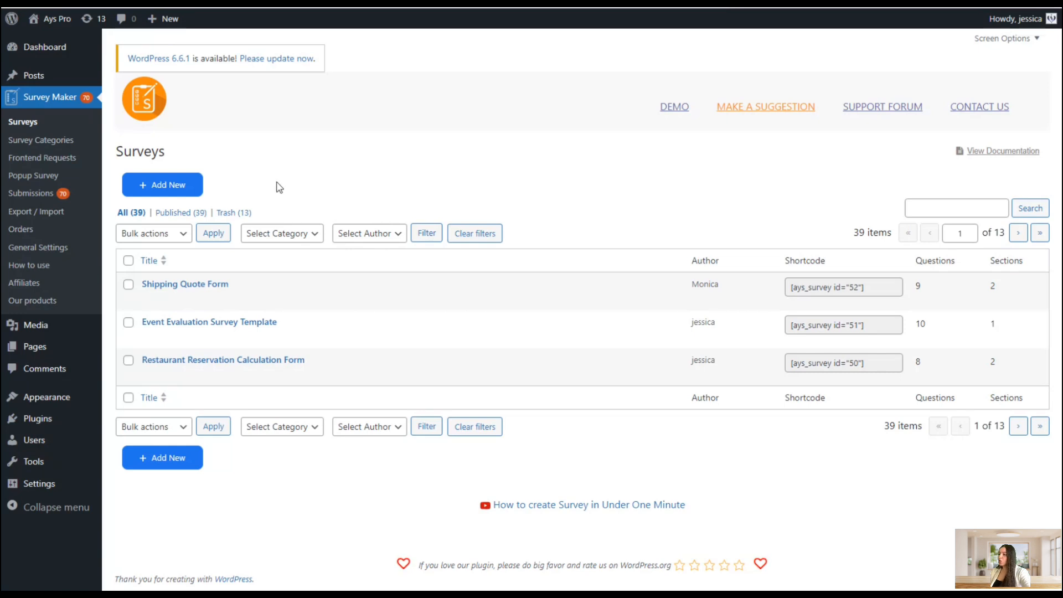
click(201, 185)
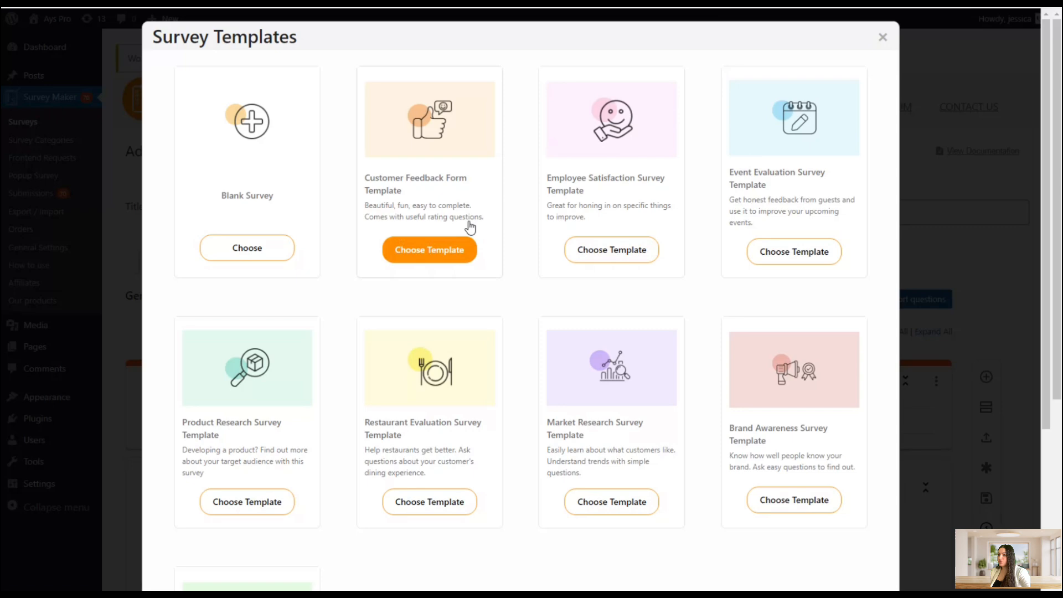
scroll(686, 444, down, 3)
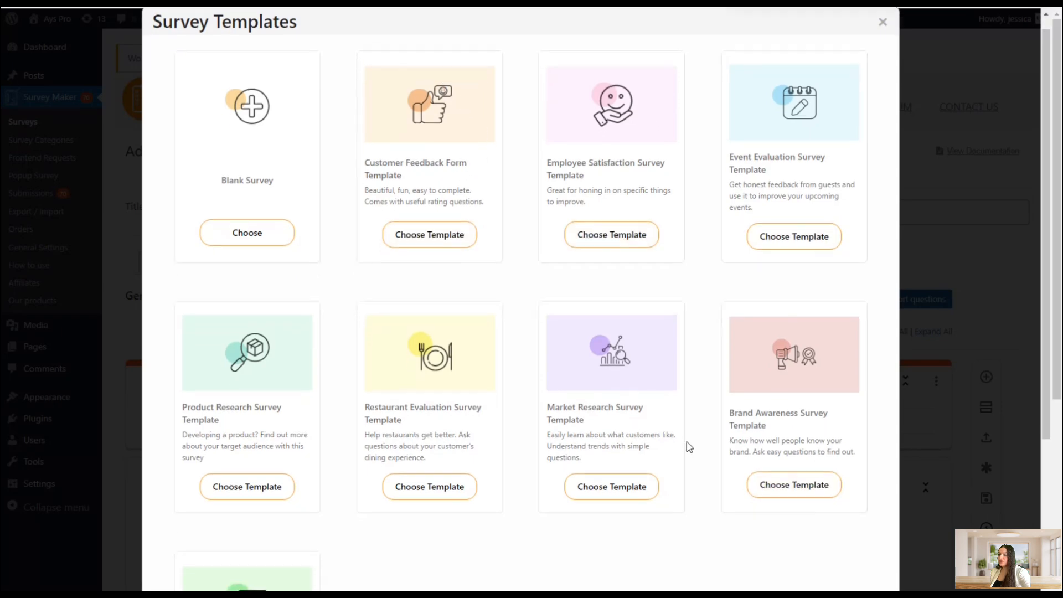
scroll(686, 441, up, 3)
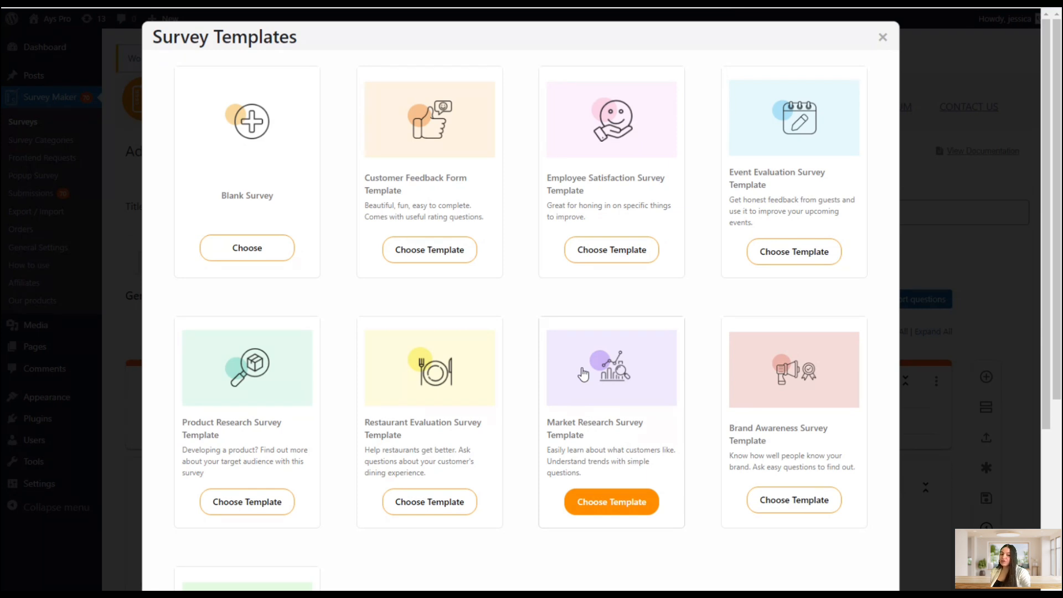
click(274, 254)
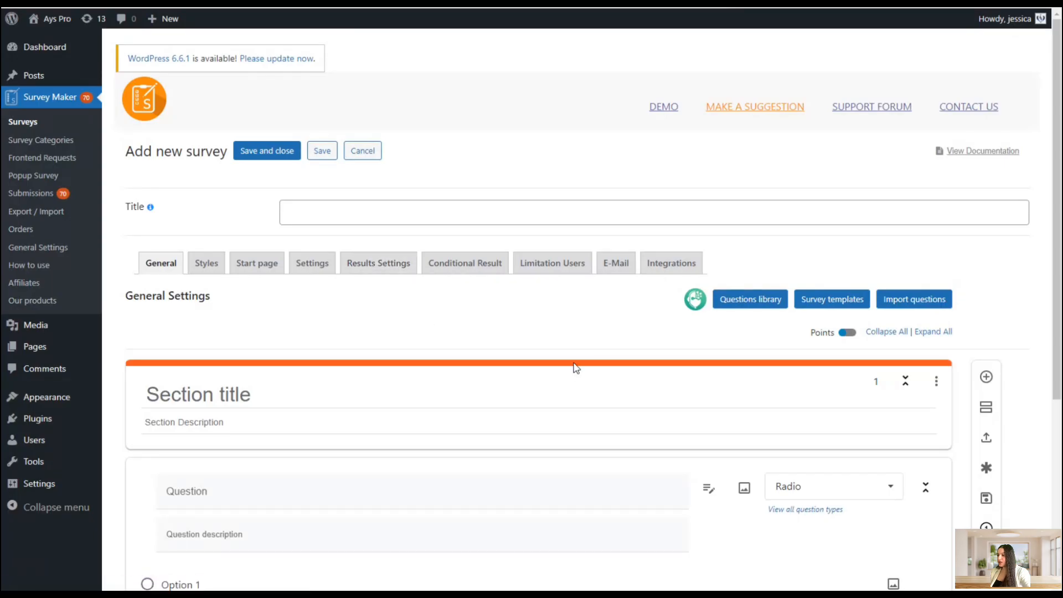
Title the new survey Employee Satisfaction Survey
scroll(609, 310, down, 5)
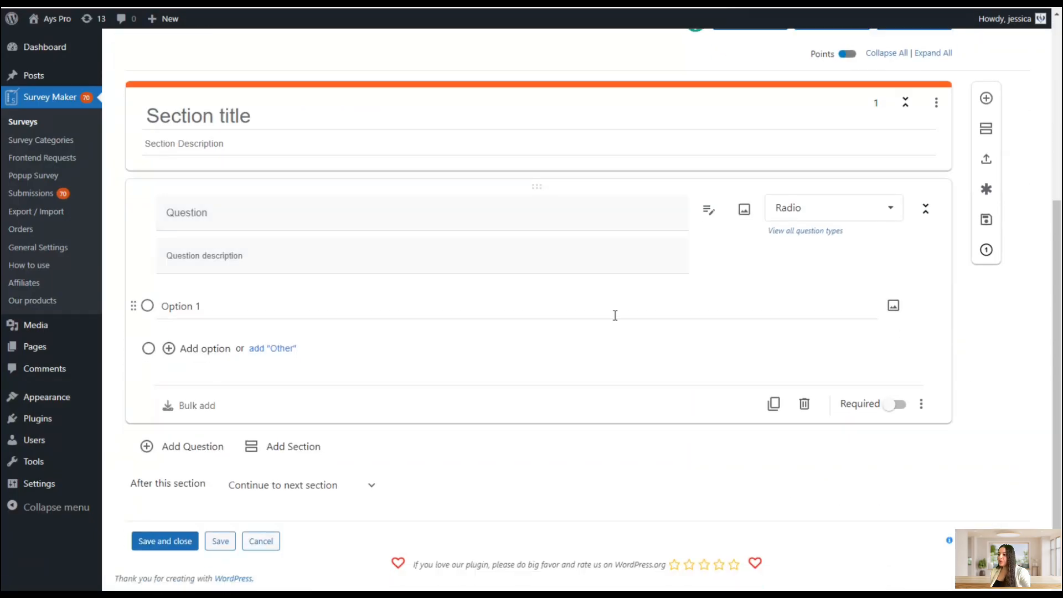
scroll(615, 315, up, 5)
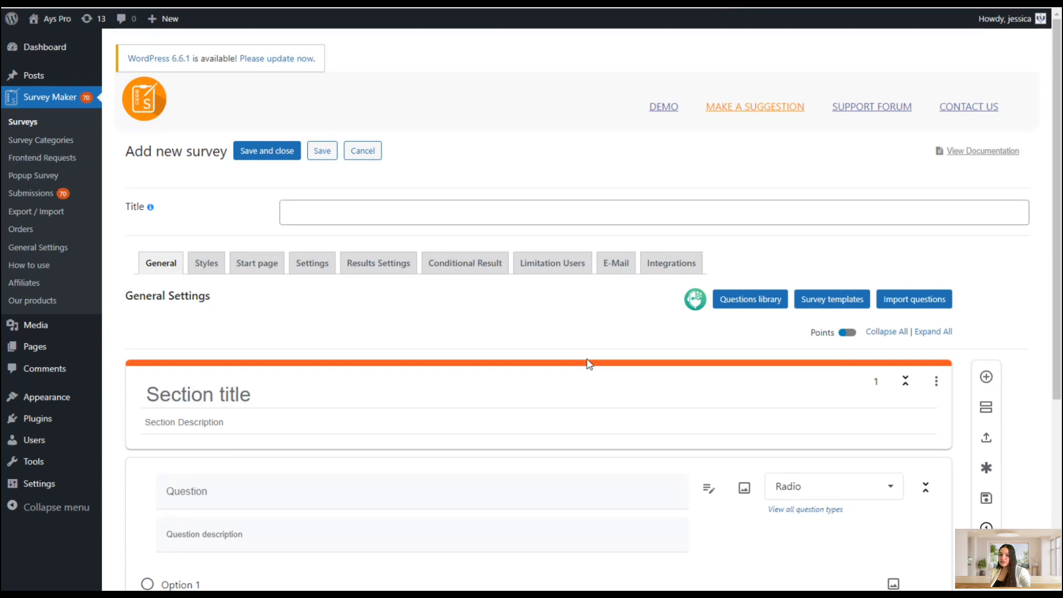
click(405, 218)
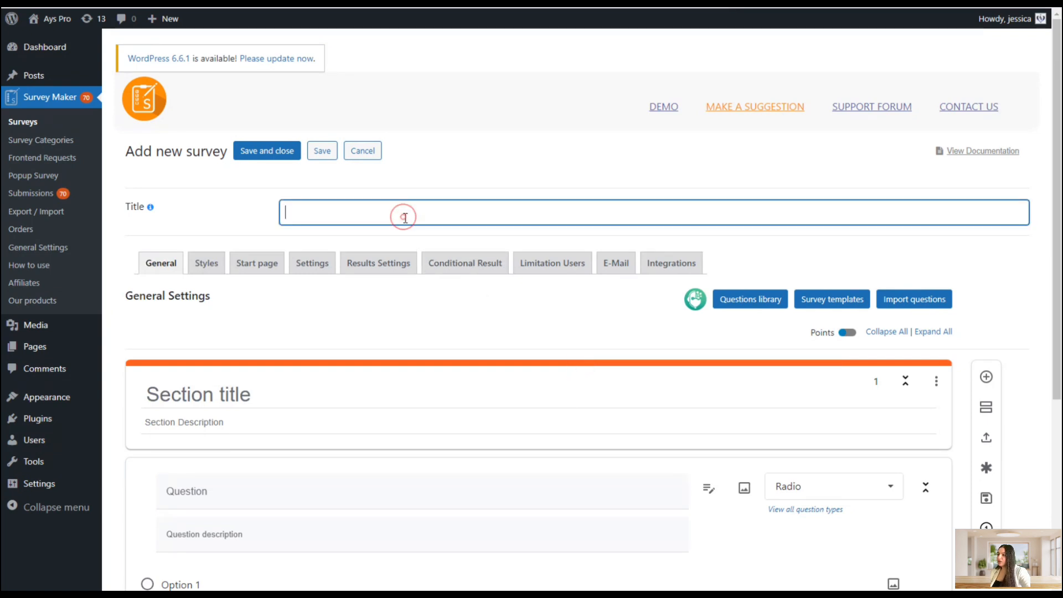
text(E)
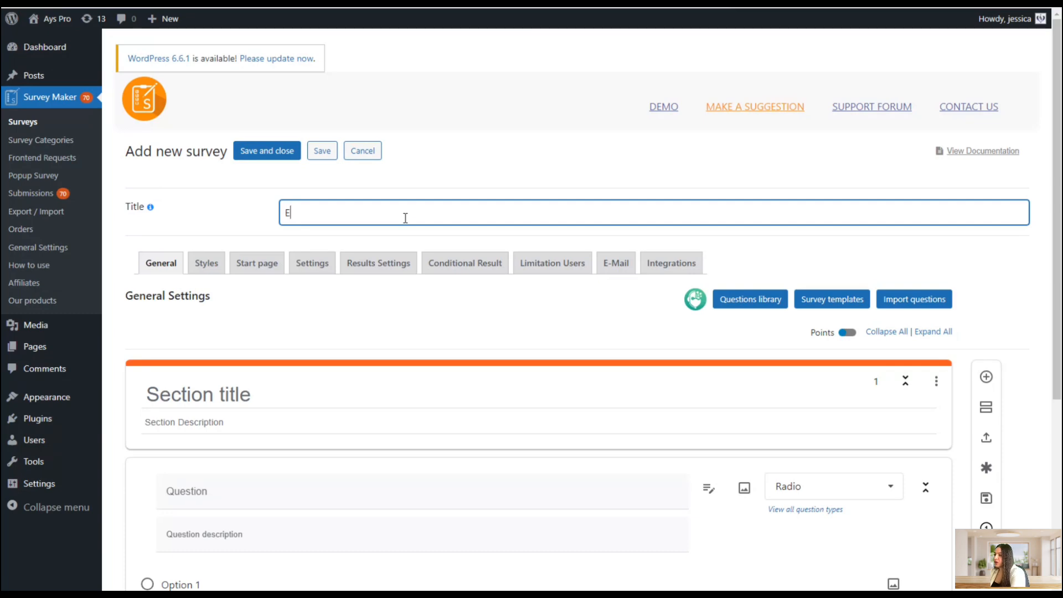
text(mployee)
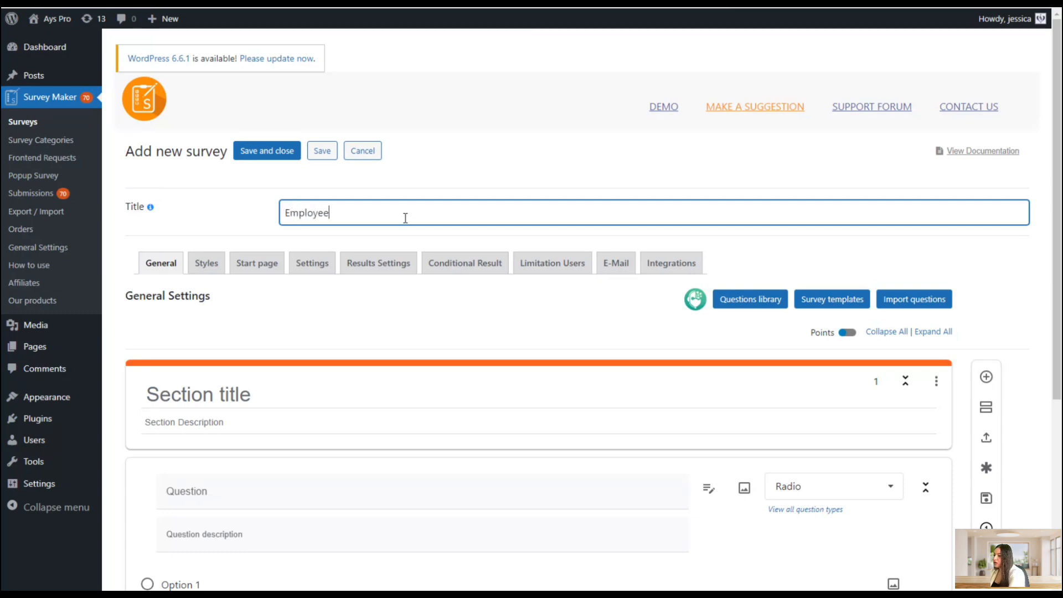
text( Satis)
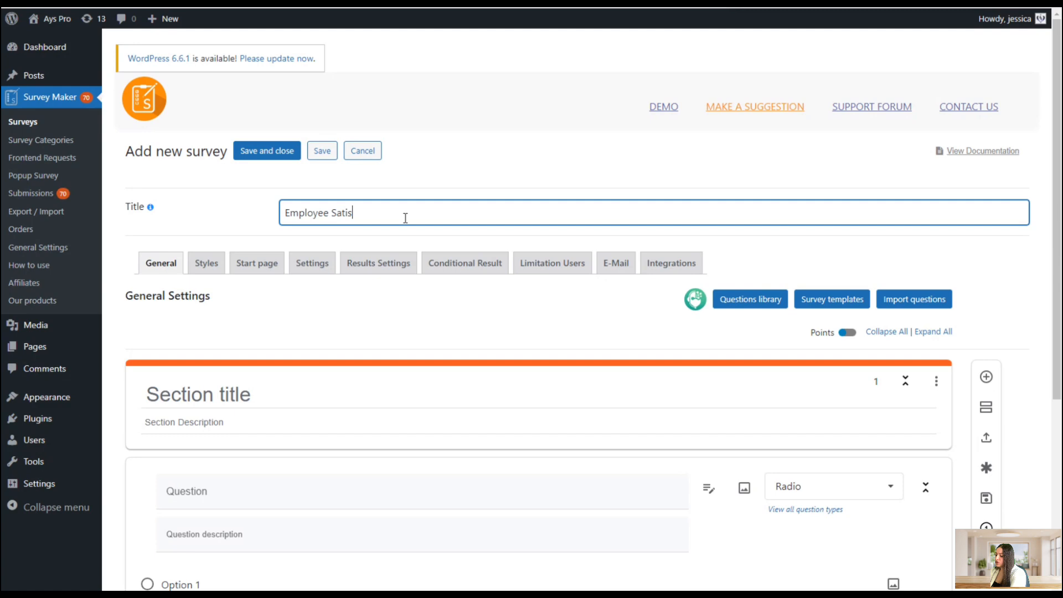
text(faction Survey)
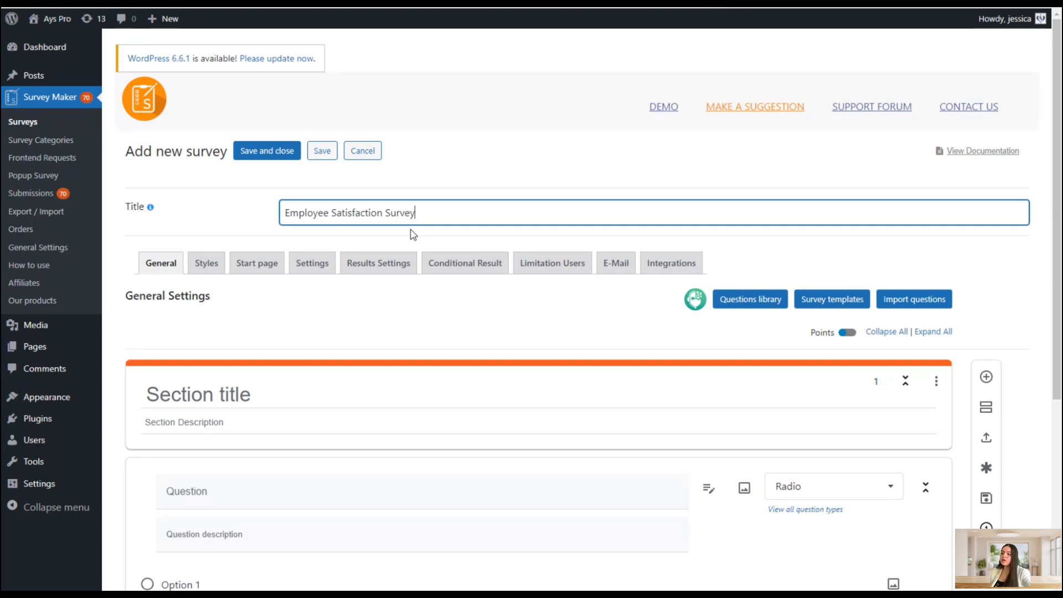
Generate questions with the AI generator on the topic Customer Satisfaction, 3 questions with 3 answers each
scroll(590, 331, down, 1)
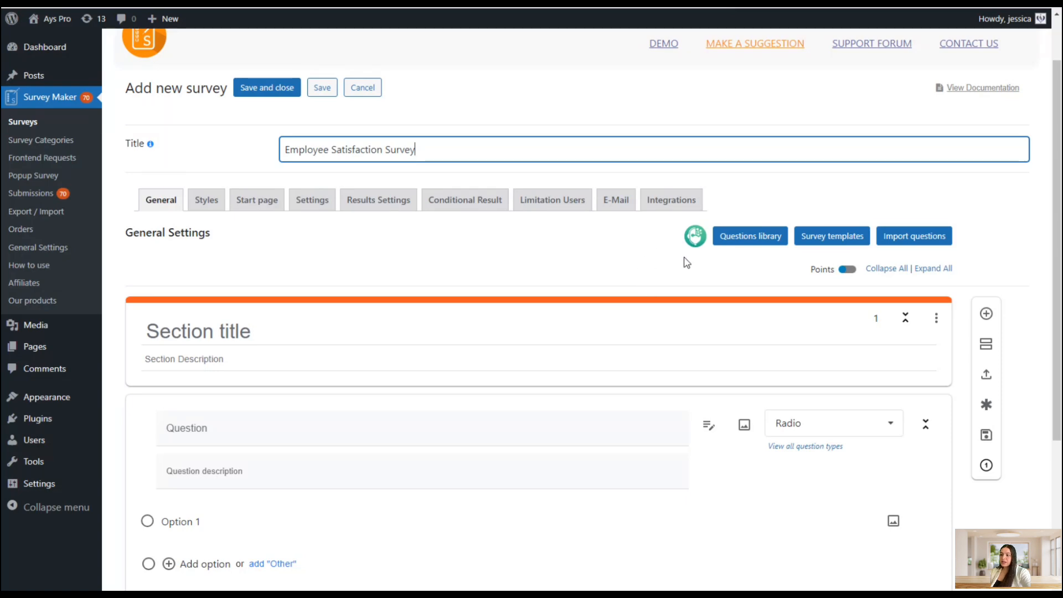
click(694, 244)
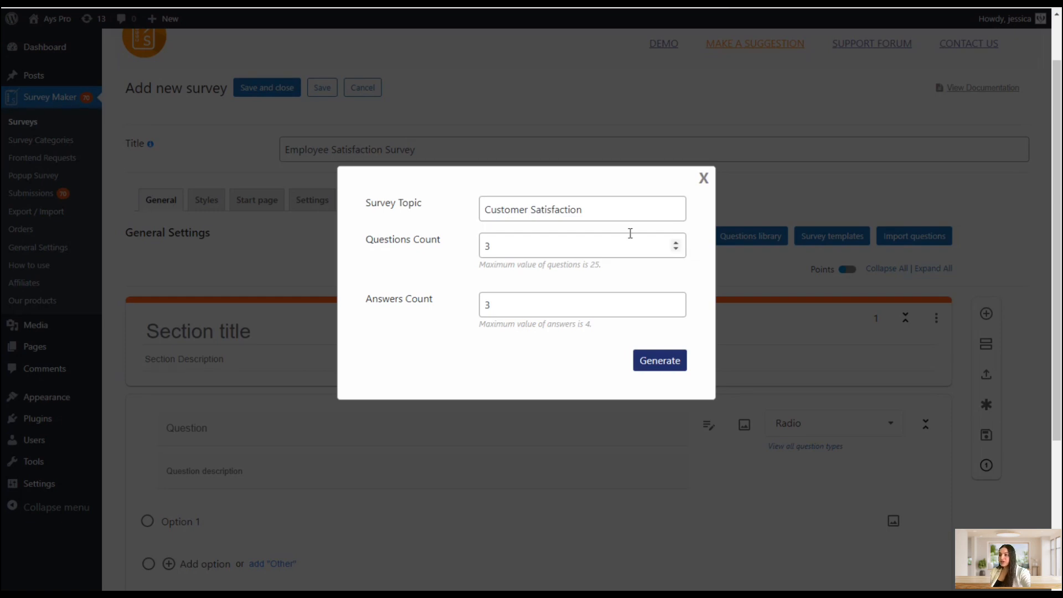
click(600, 213)
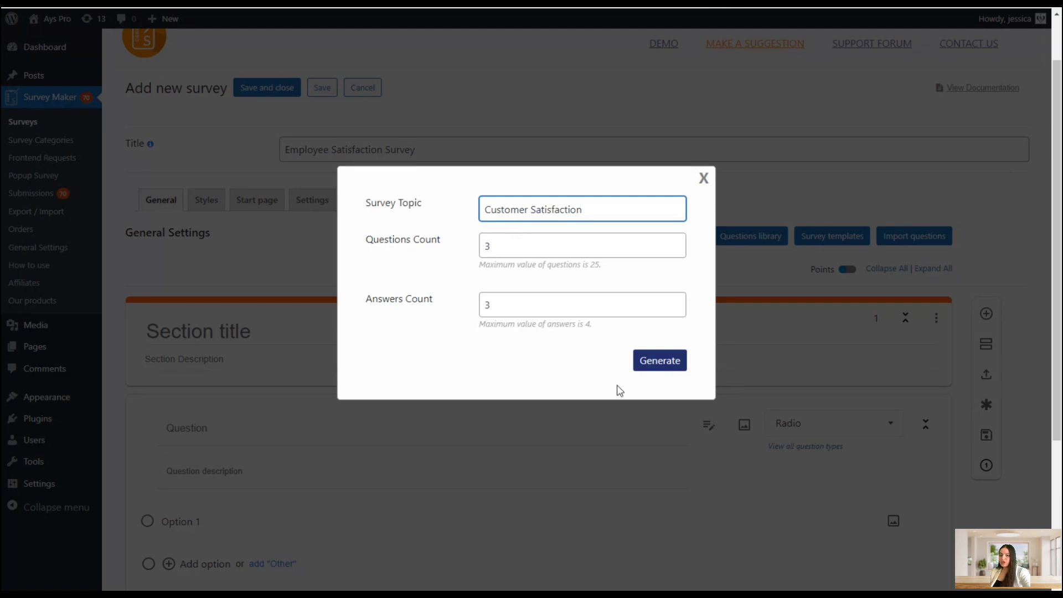
click(649, 368)
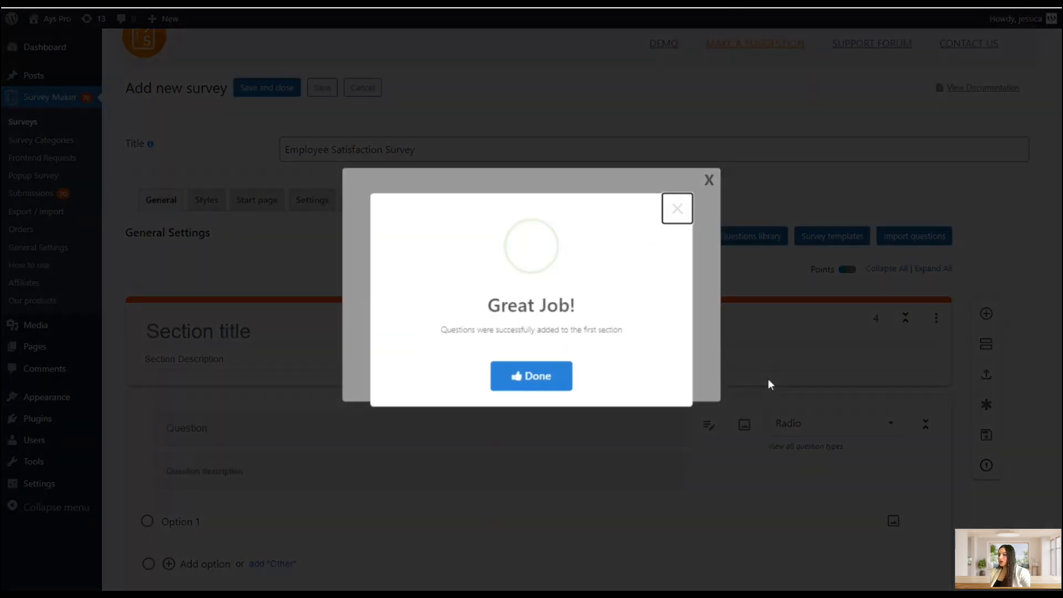
click(677, 220)
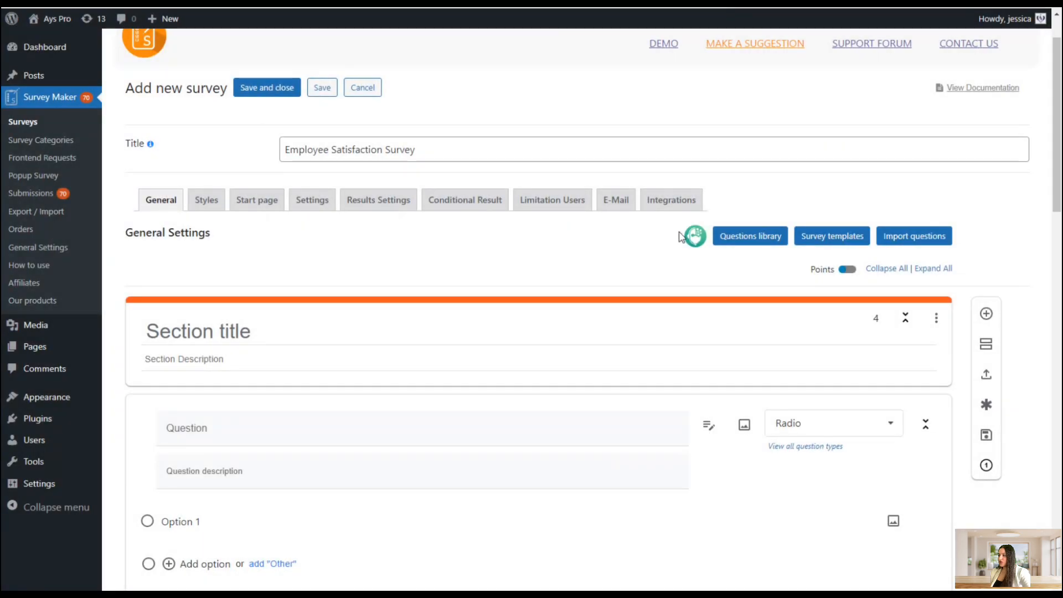
Delete the empty default question at the top of the first section
scroll(680, 233, down, 10)
scroll(674, 304, down, 10)
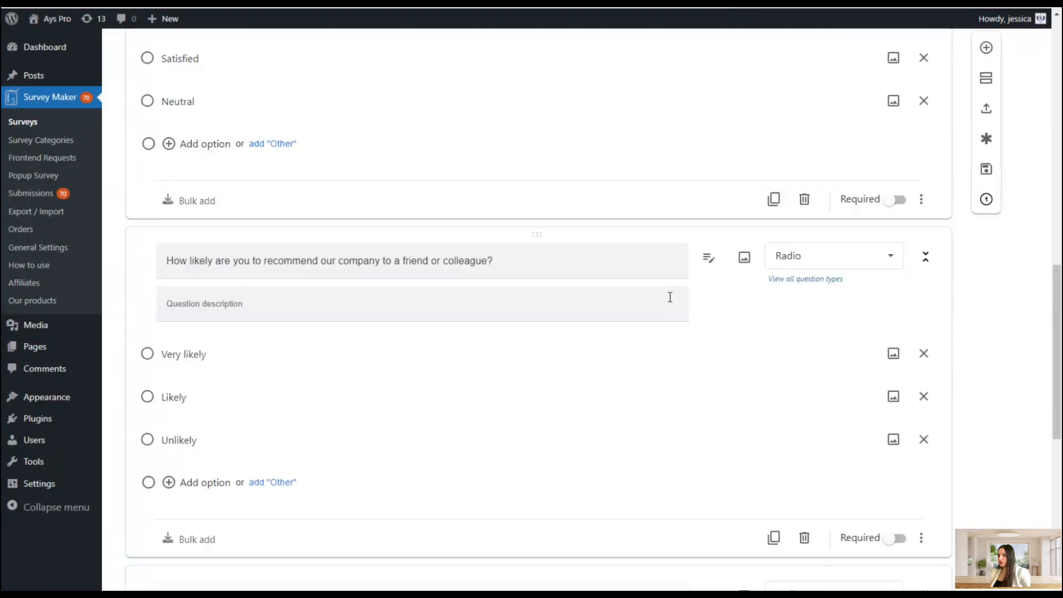
scroll(554, 338, up, 2)
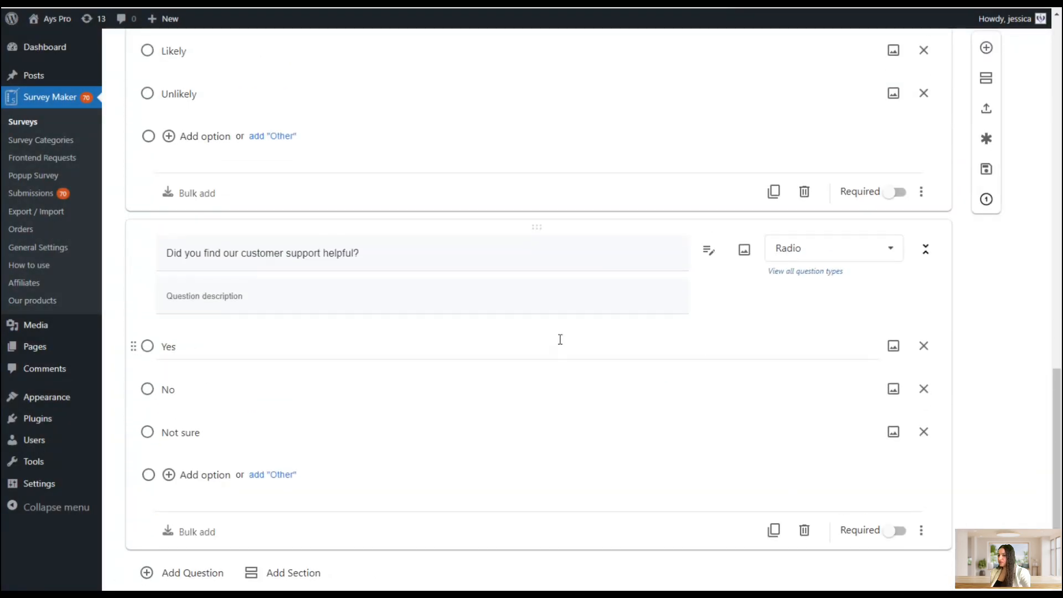
scroll(563, 339, up, 12)
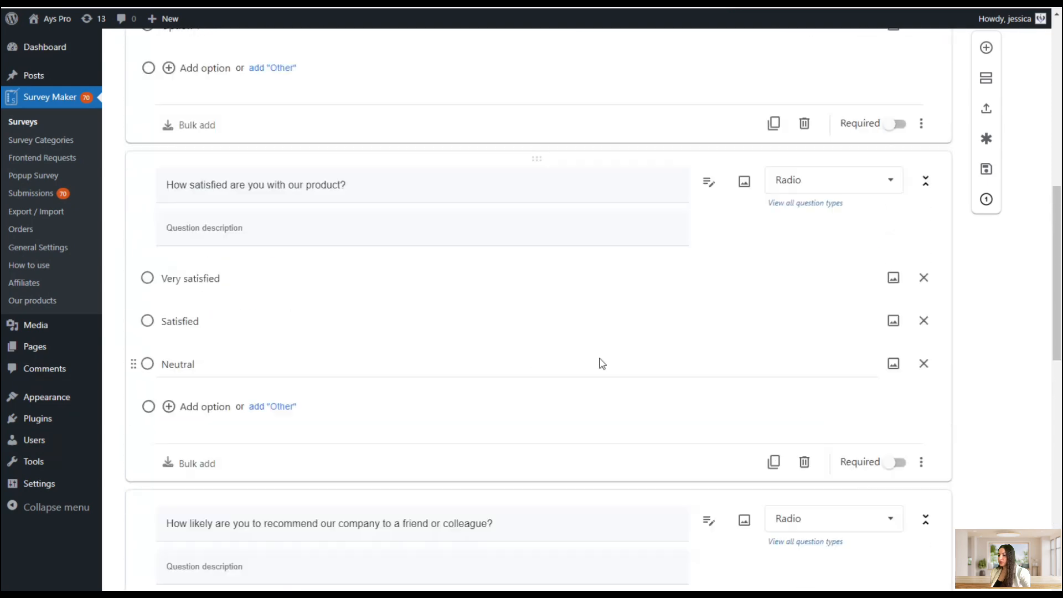
scroll(611, 368, up, 5)
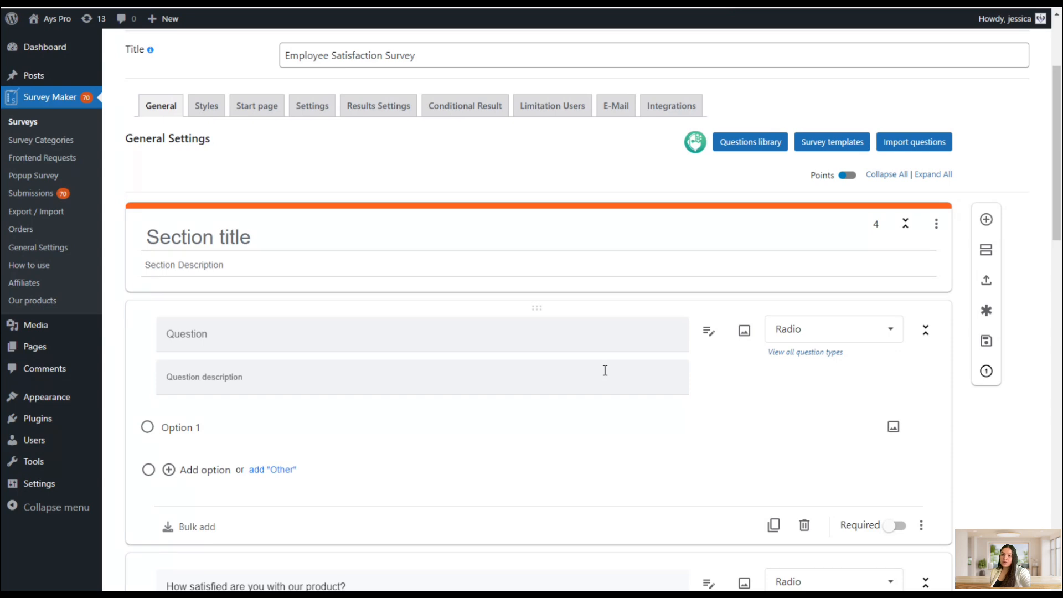
click(804, 526)
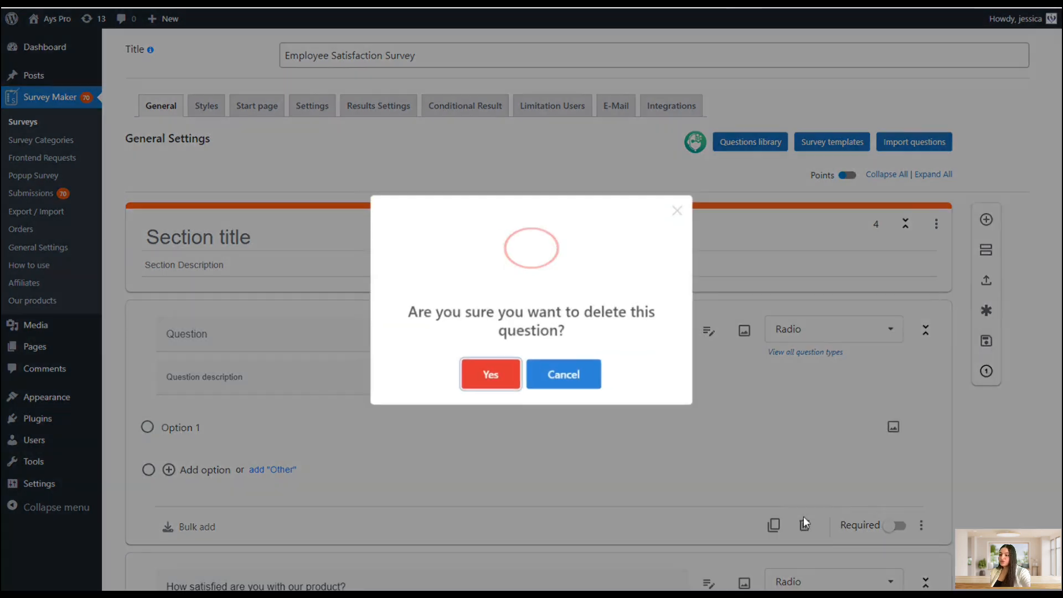
key(Return)
Open the Questions library to insert questions from other surveys
scroll(689, 336, up, 2)
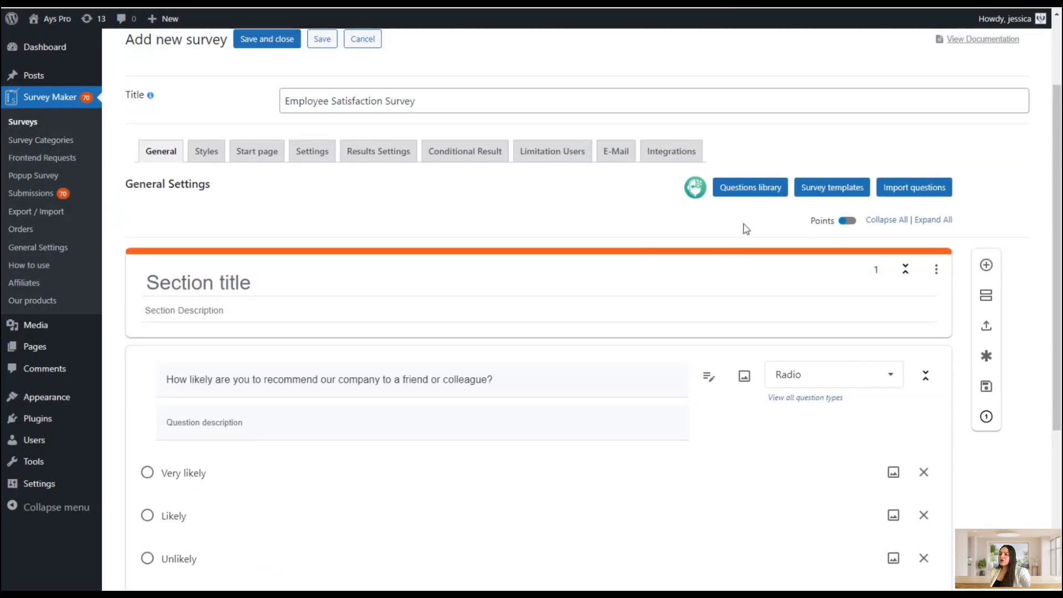
click(743, 186)
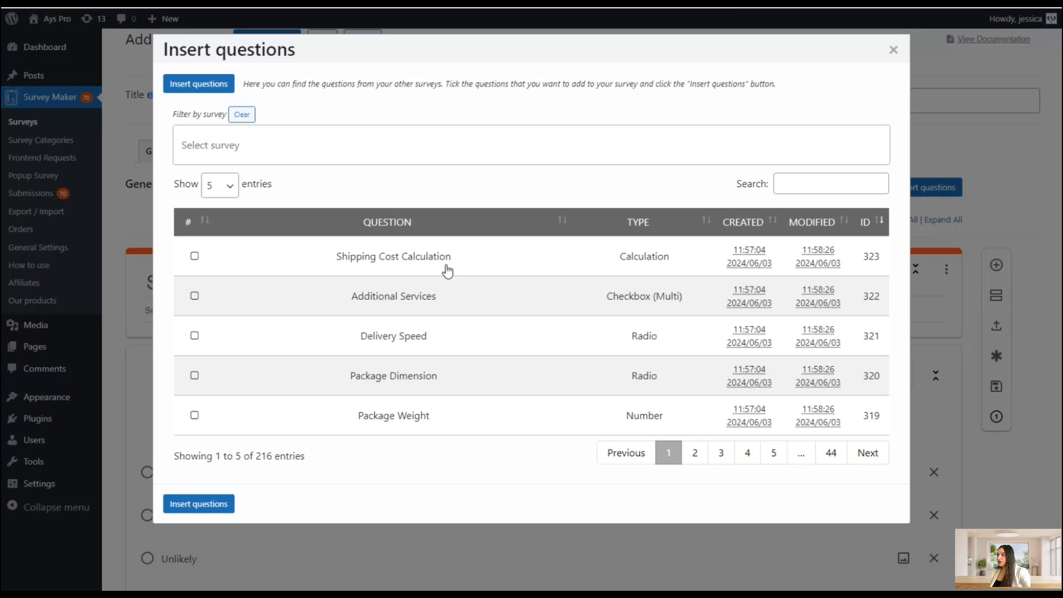
Browse the survey filter and the entries-per-page options of the question library, then close it
click(231, 147)
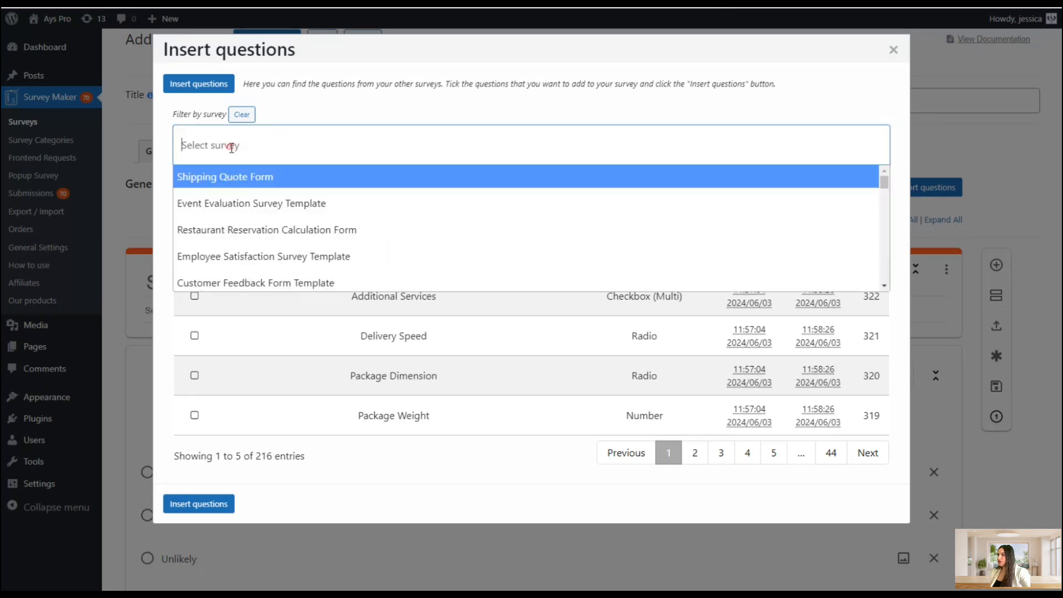
scroll(332, 246, down, 4)
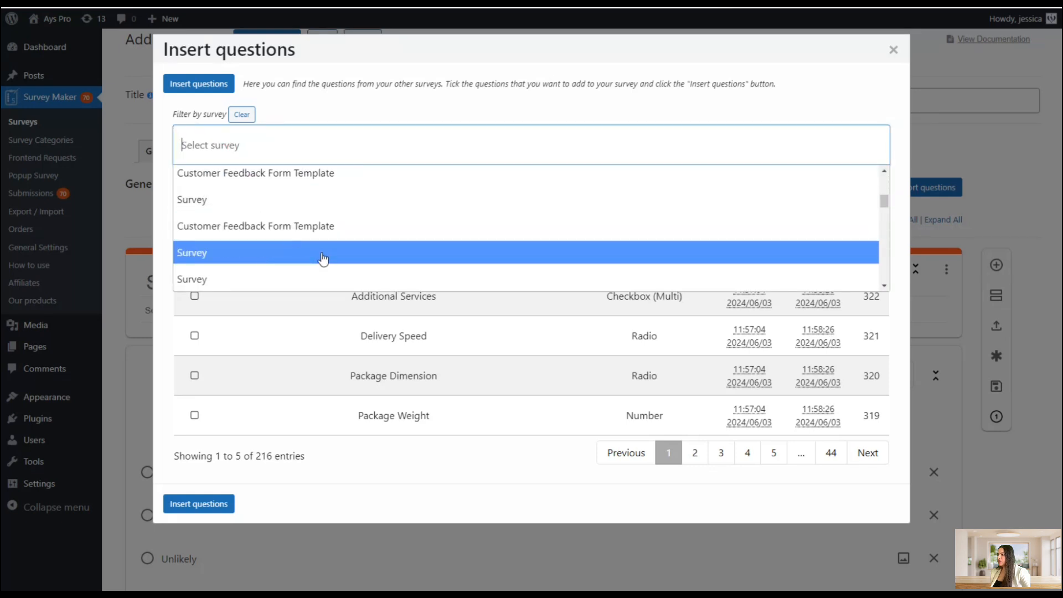
click(349, 114)
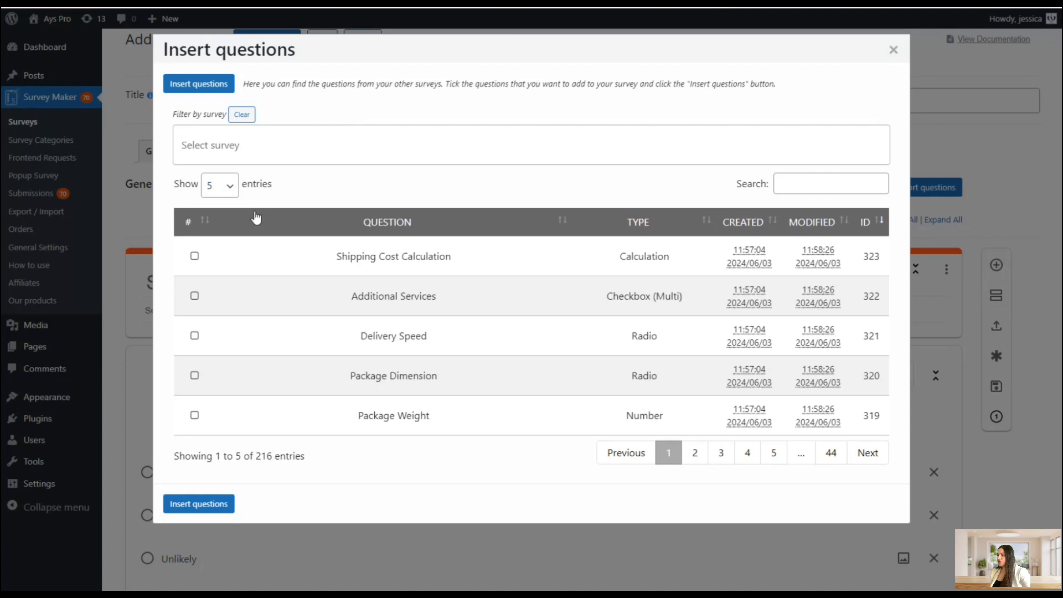
click(227, 186)
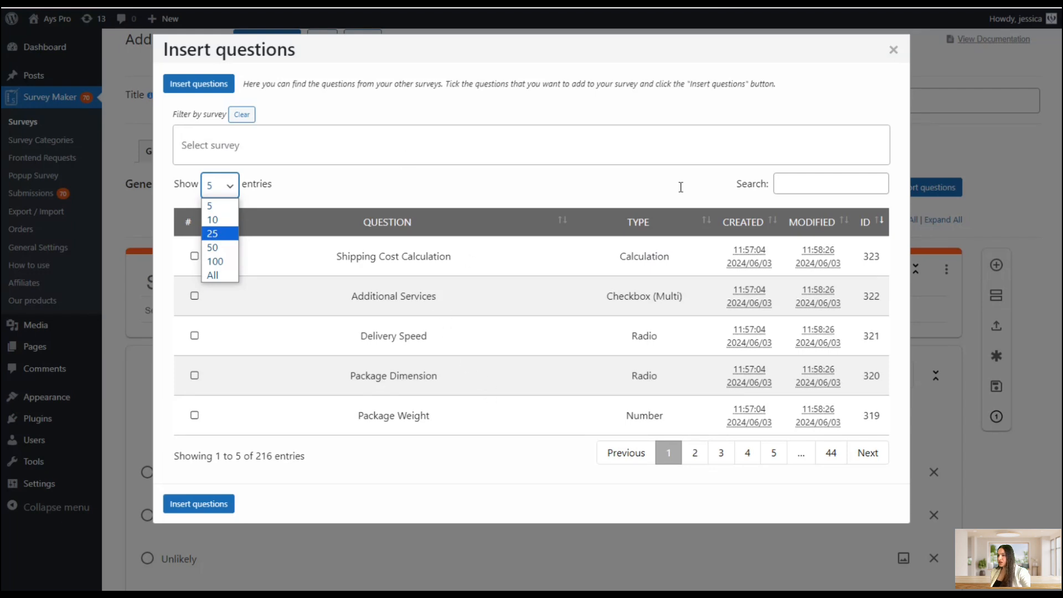
click(389, 187)
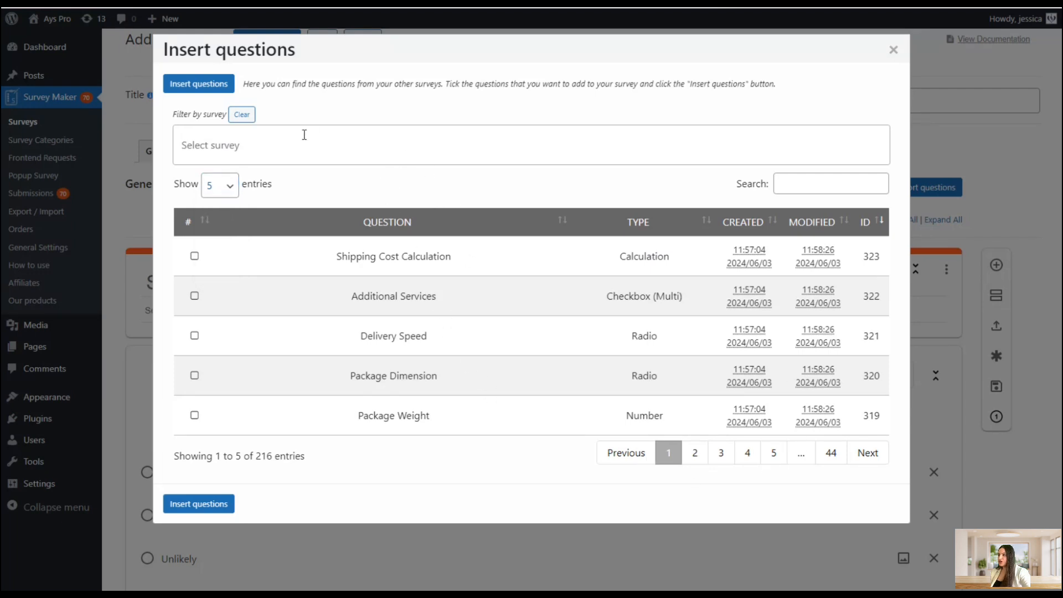
click(893, 49)
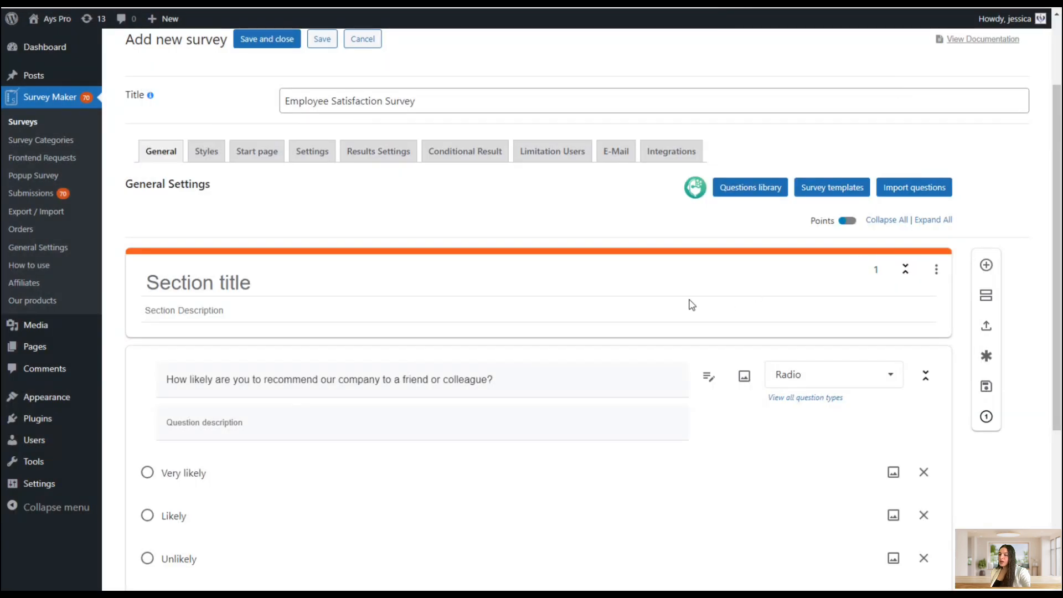
Preview the Survey templates dialog and the Import questions dialog, closing each
click(846, 188)
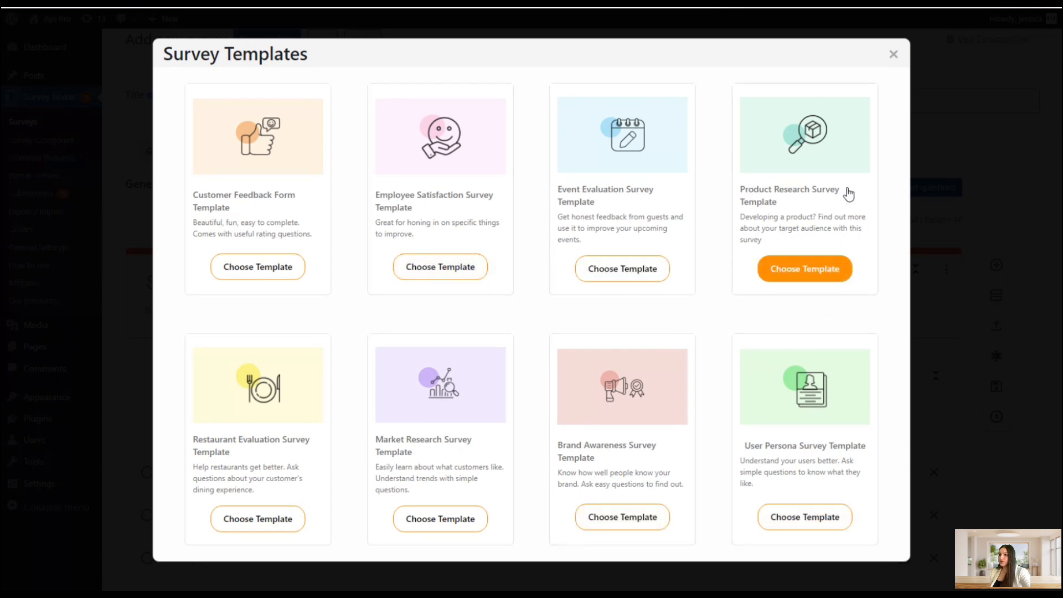
click(893, 54)
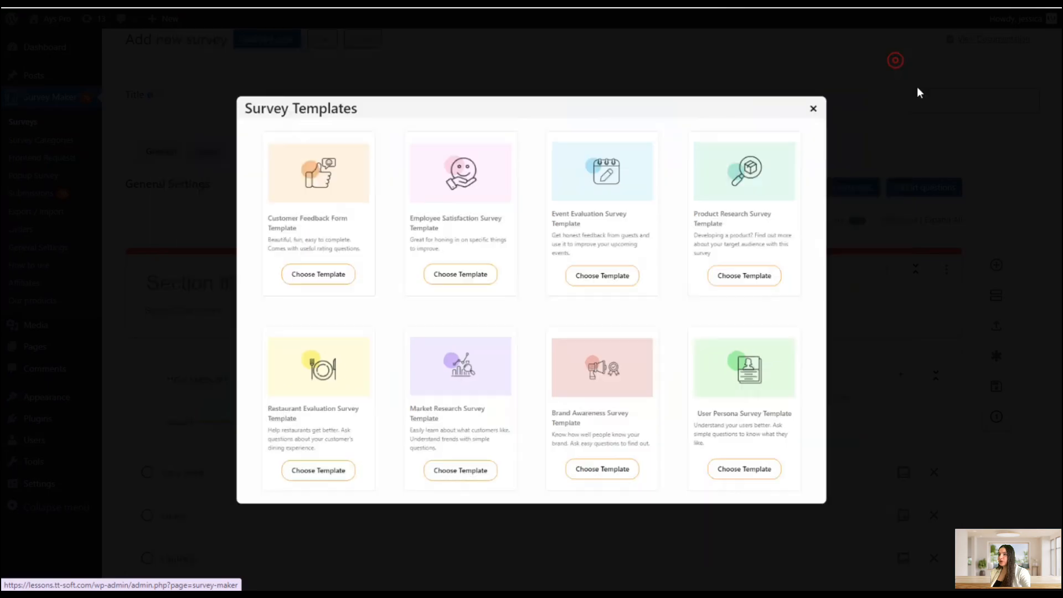
scroll(995, 214, down, 1)
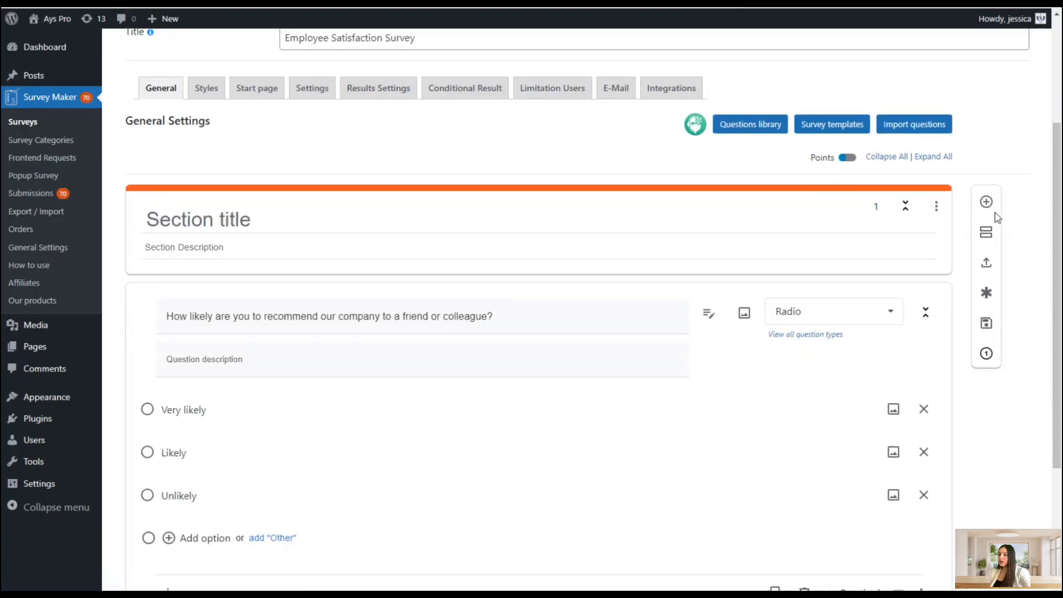
click(912, 126)
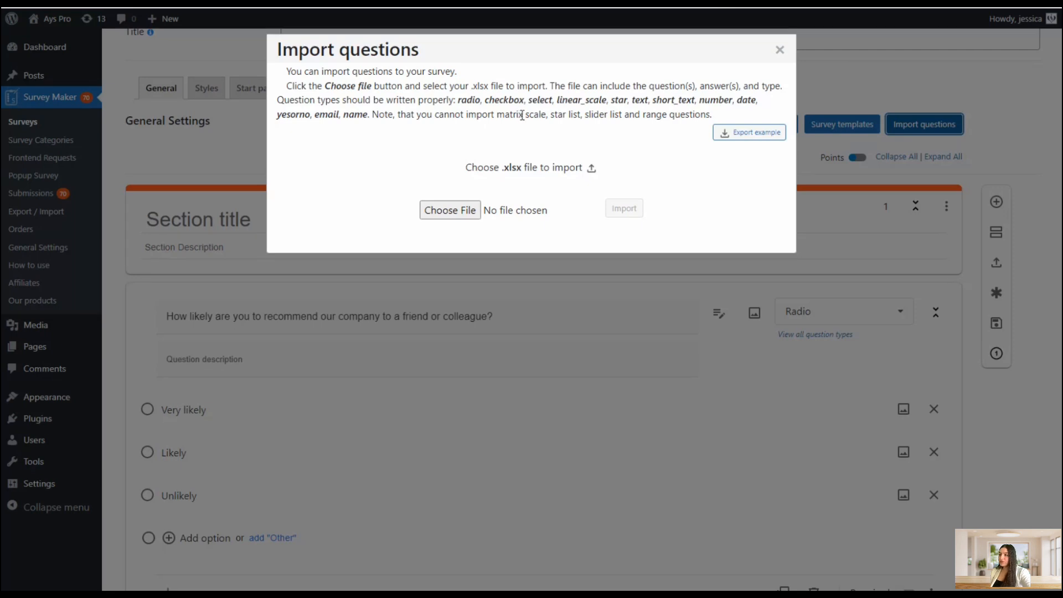
click(778, 51)
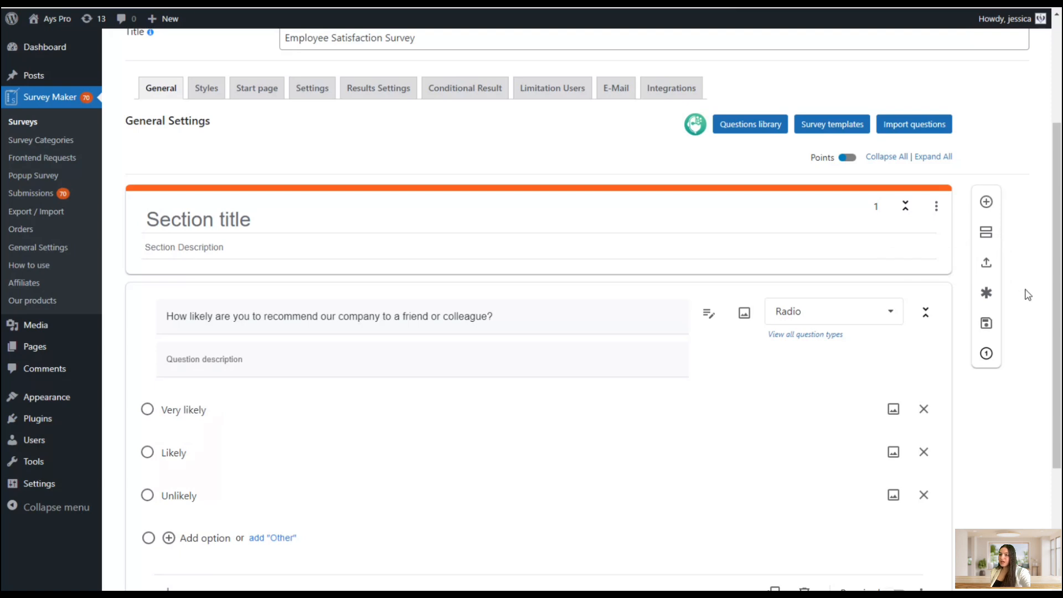
Enable points for answers, then disable them again
scroll(1027, 294, down, 1)
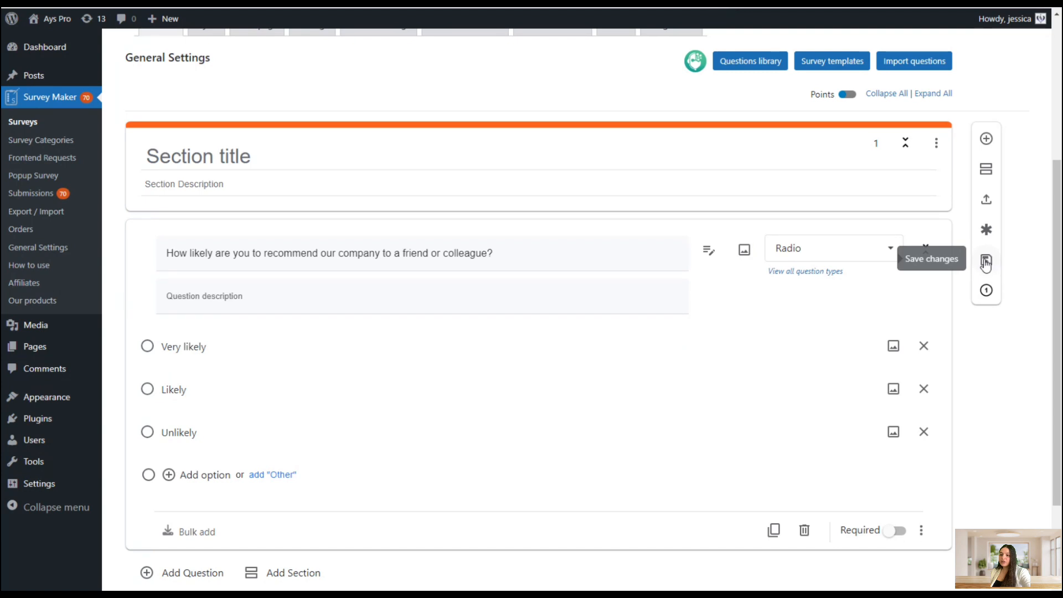
click(990, 302)
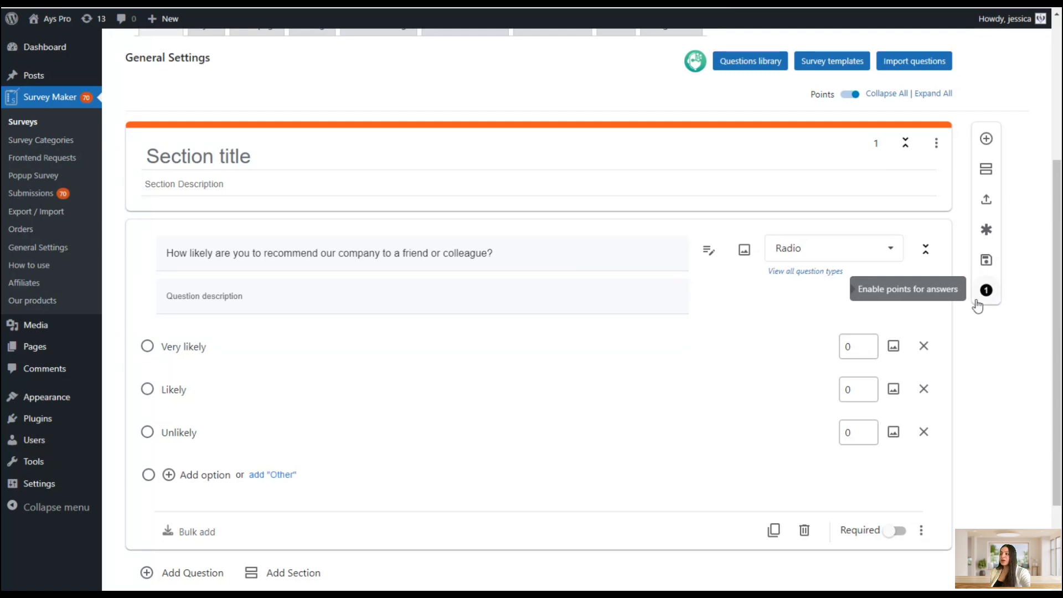
scroll(841, 282, down, 2)
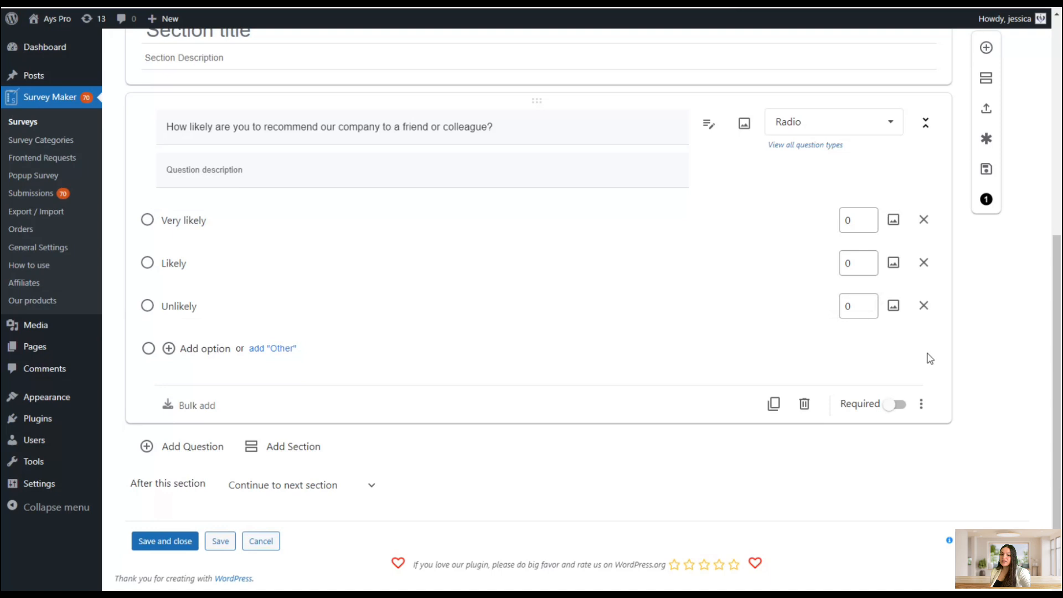
scroll(925, 356, up, 2)
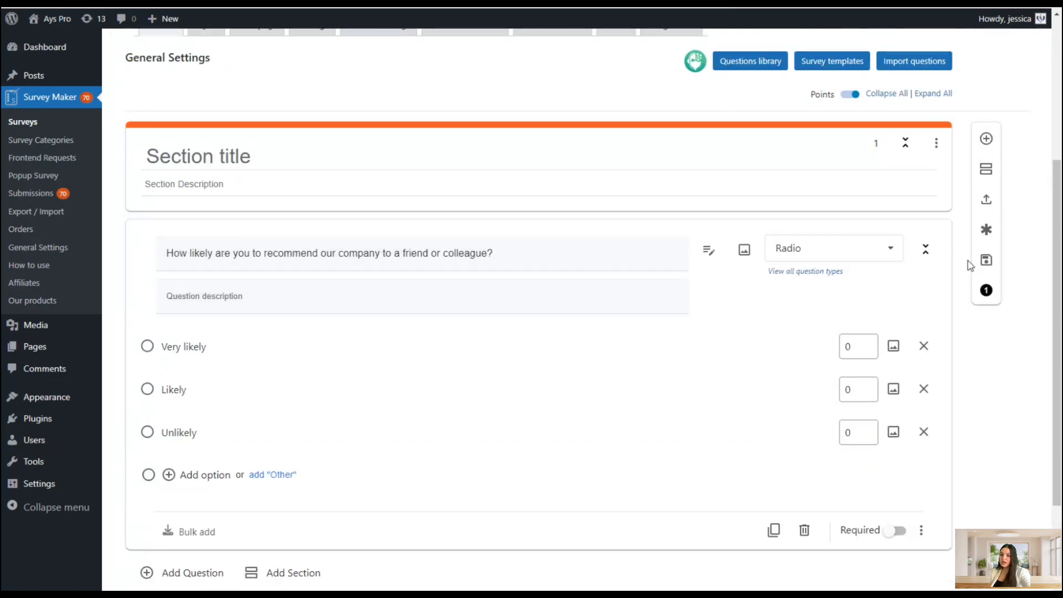
click(987, 292)
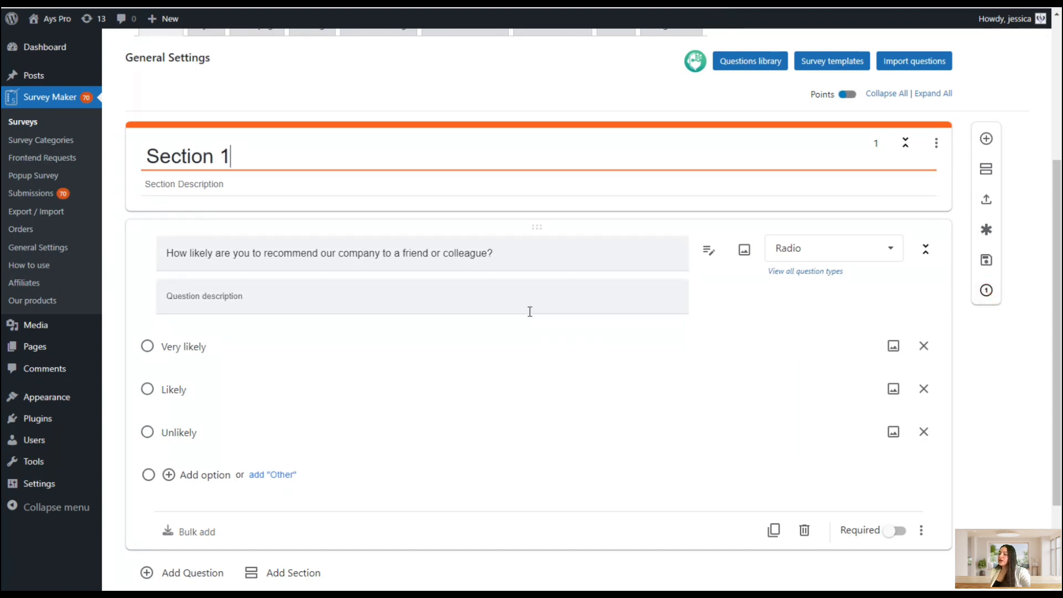
Browse the list of available question types for the first question without changing it
scroll(526, 311, down, 1)
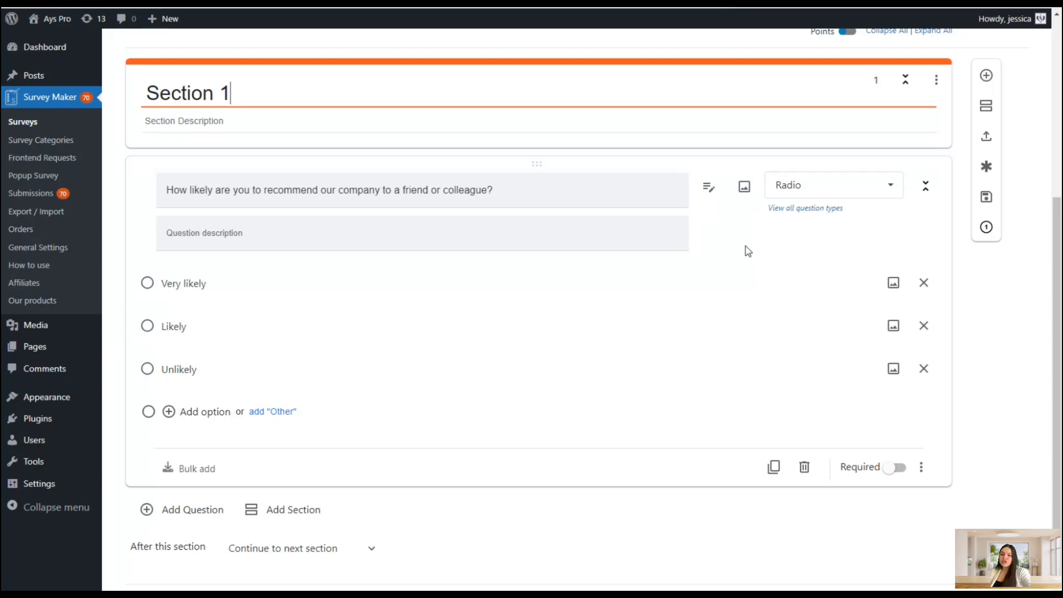
click(797, 188)
scroll(841, 288, down, 15)
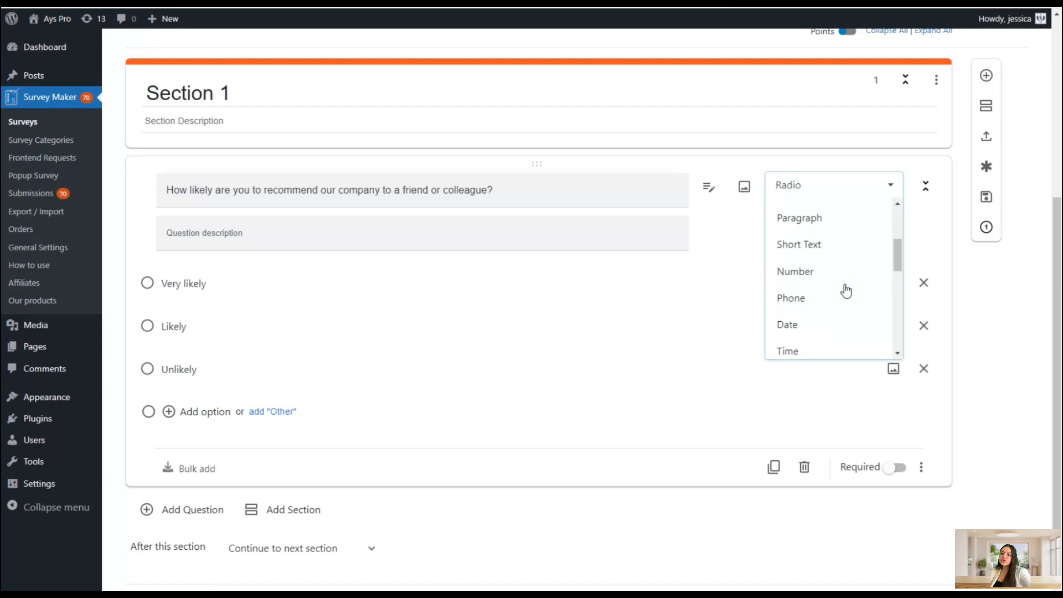
scroll(823, 310, up, 10)
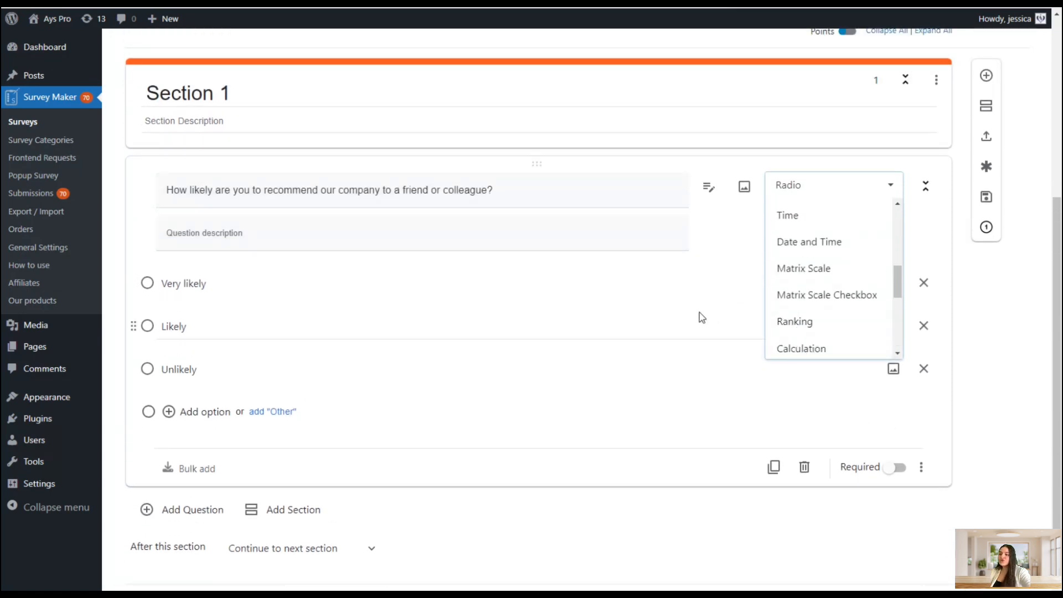
scroll(830, 297, up, 2)
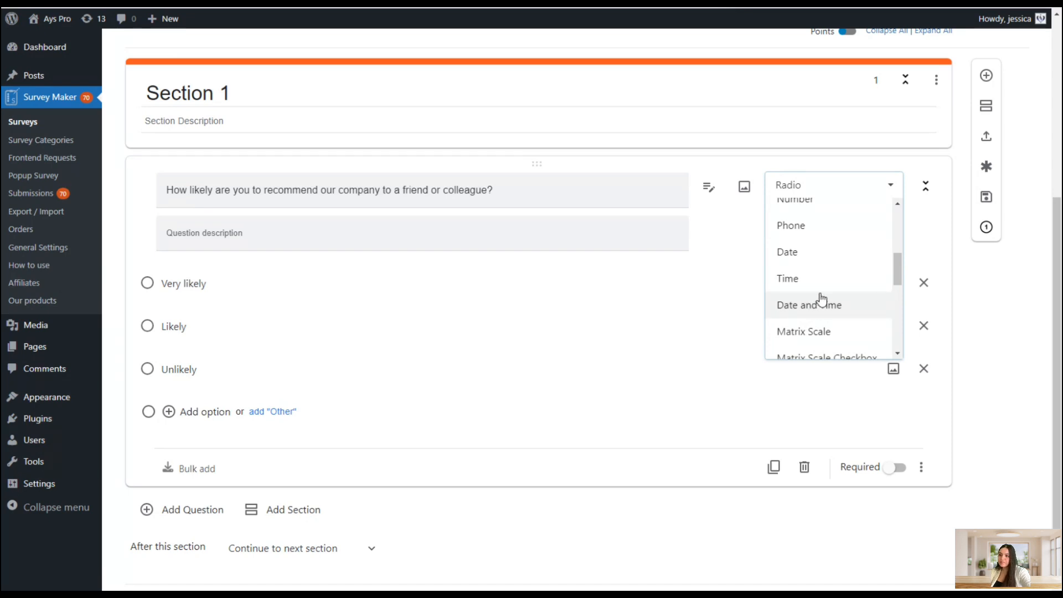
scroll(821, 297, up, 5)
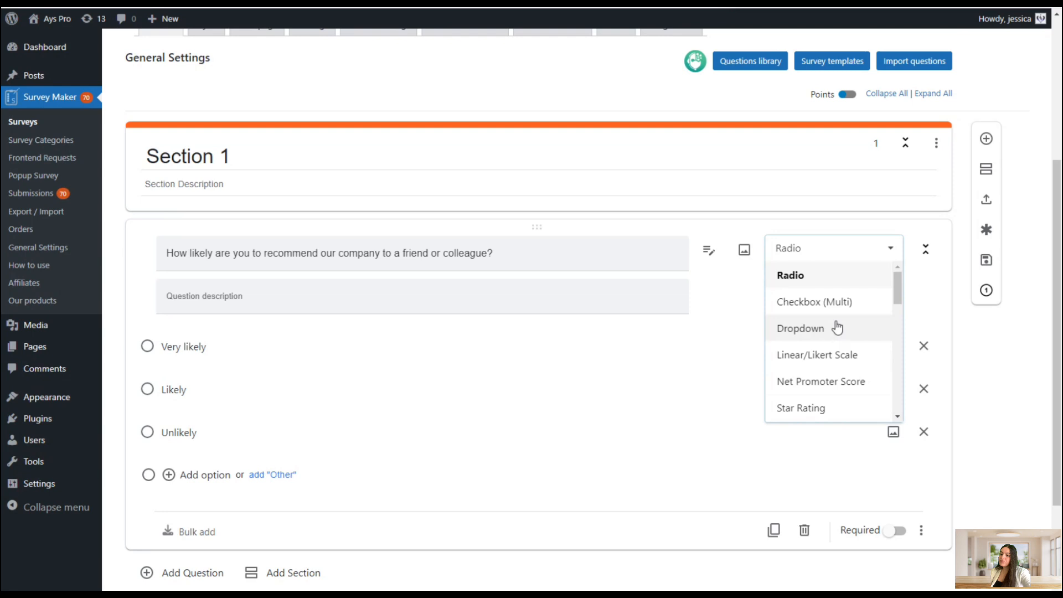
scroll(941, 398, down, 1)
click(1002, 438)
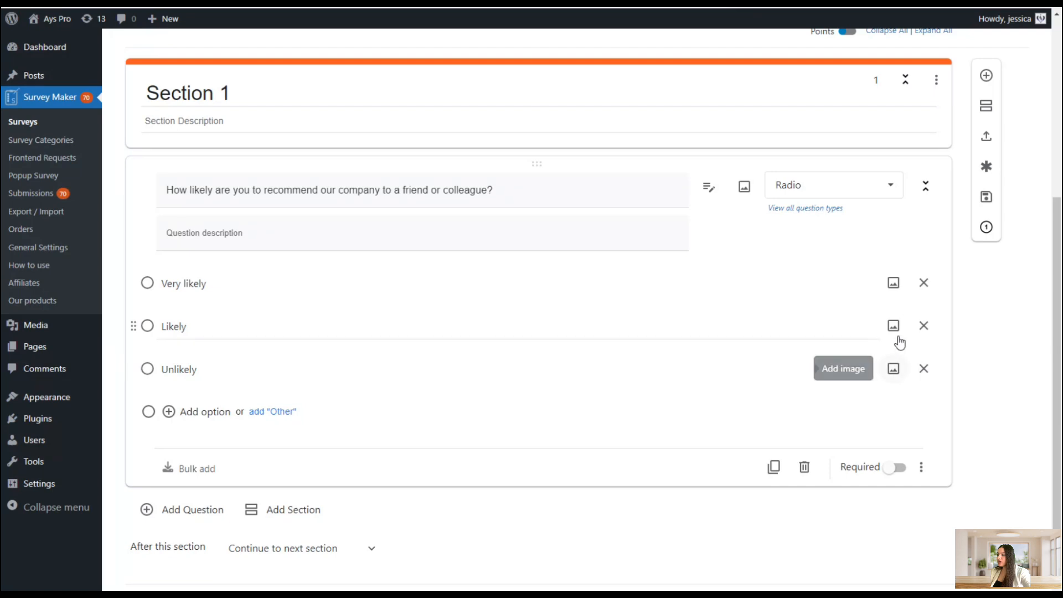
Toggle the first question's Required switch on and off
scroll(783, 313, down, 1)
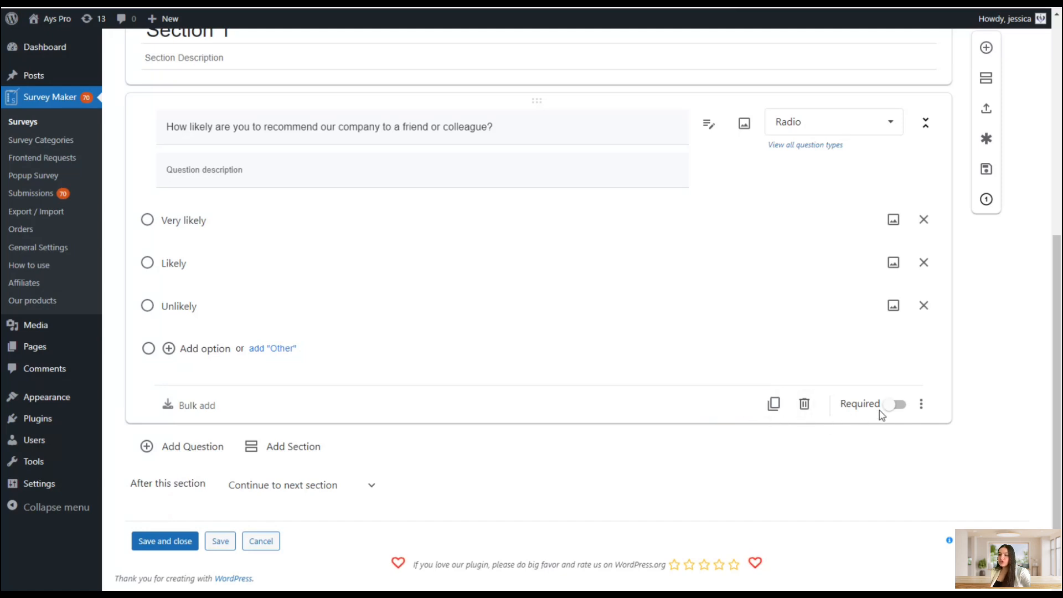
click(893, 408)
click(899, 409)
click(897, 408)
click(896, 407)
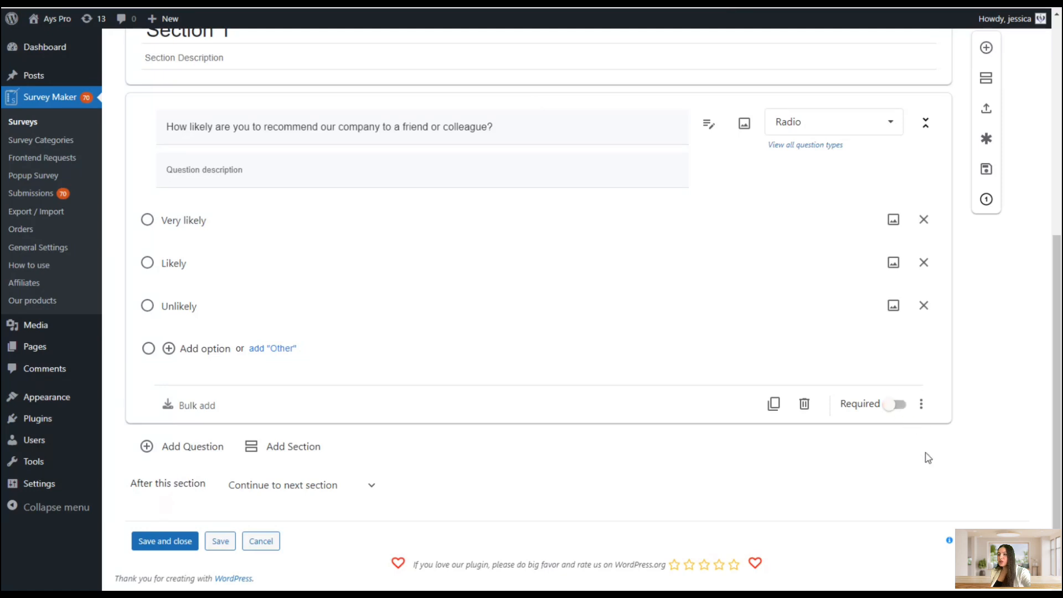
Enable Logic jump on the first question and review each answer's destination options
click(921, 407)
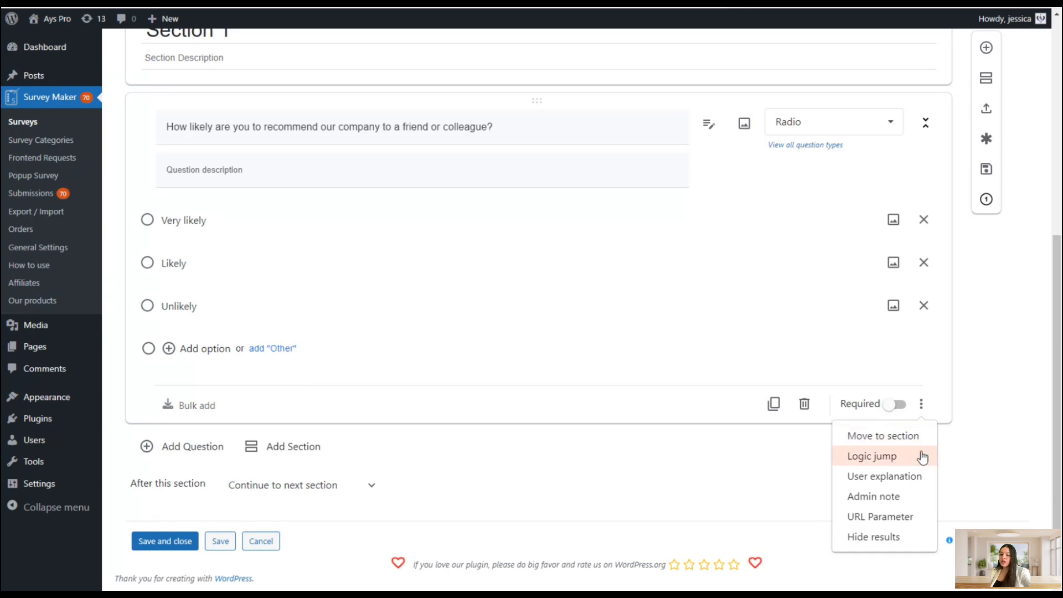
click(886, 455)
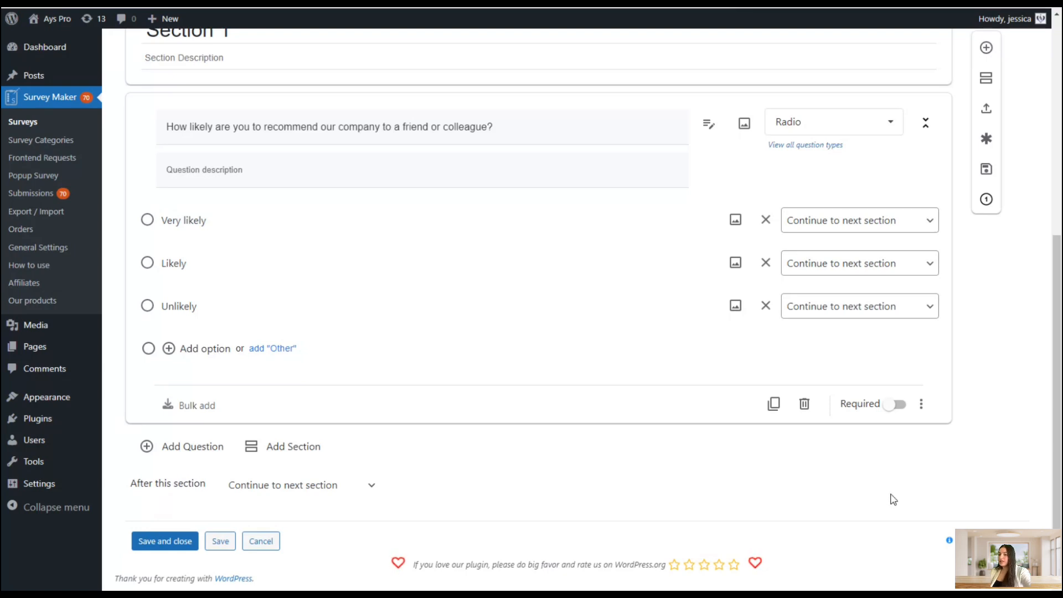
click(849, 220)
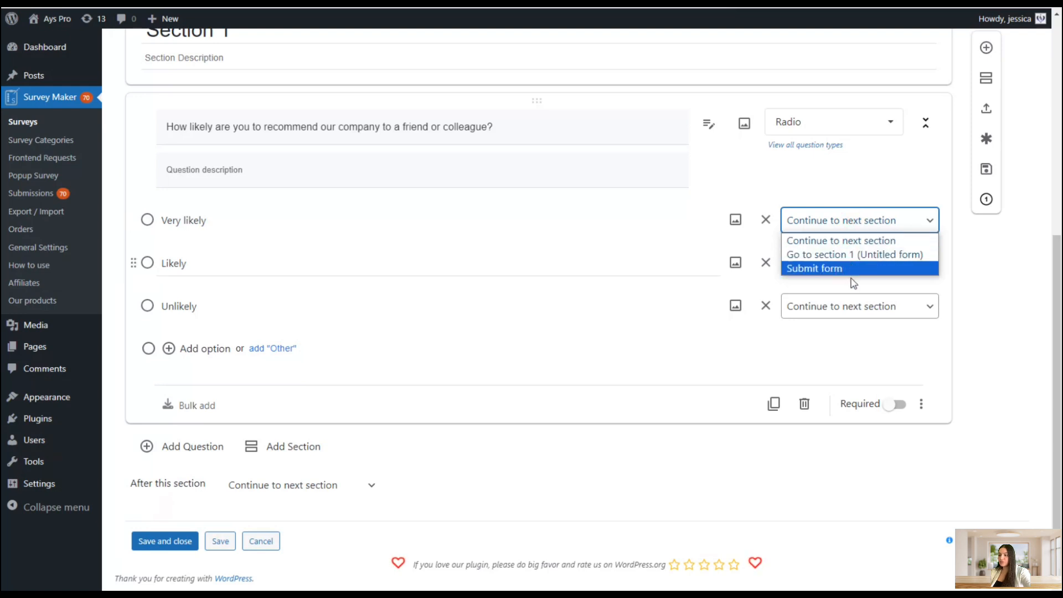
click(978, 328)
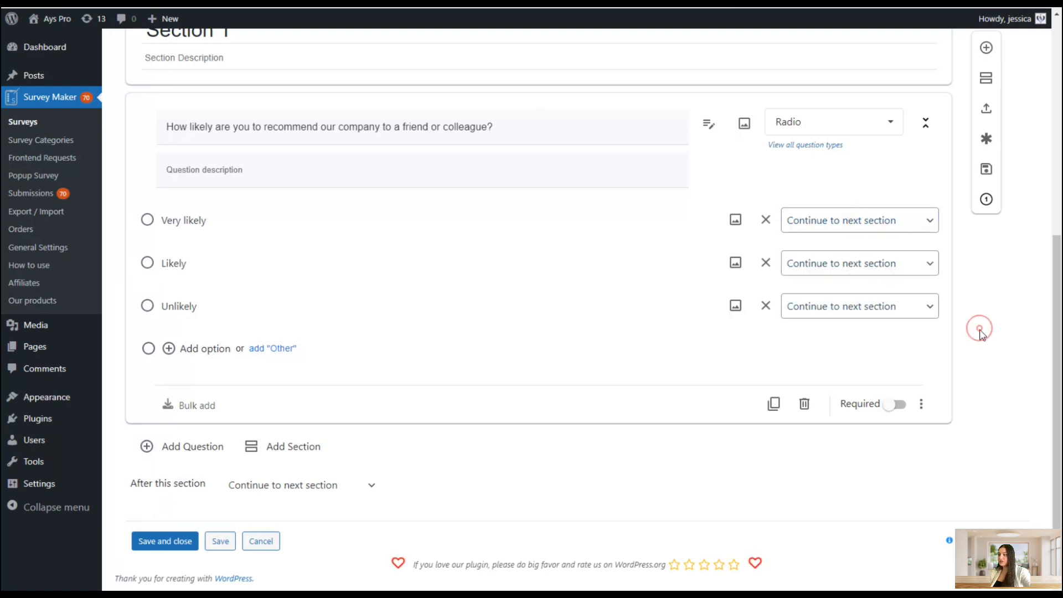
click(280, 220)
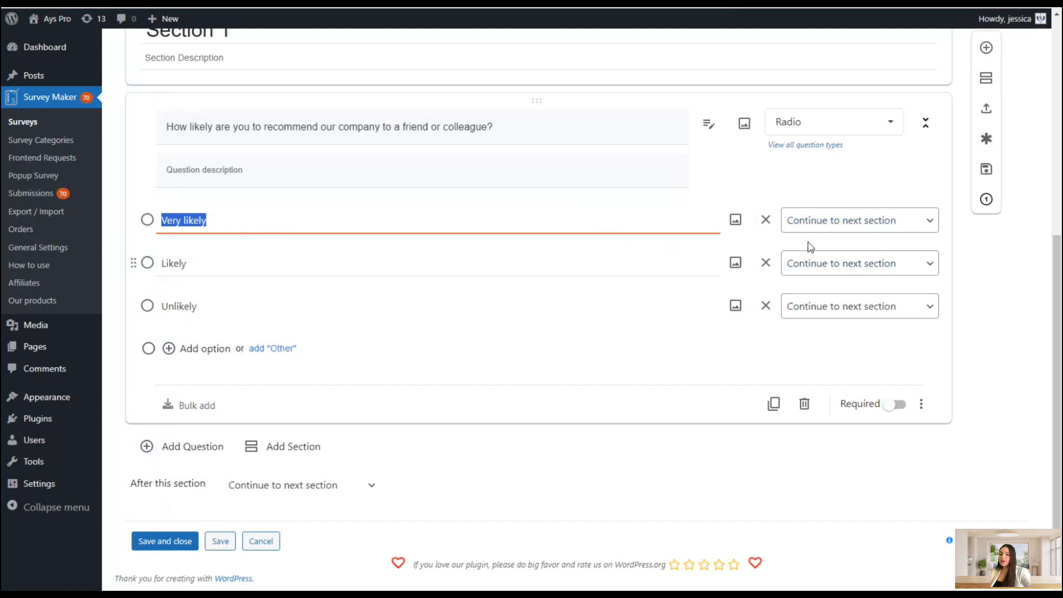
click(807, 223)
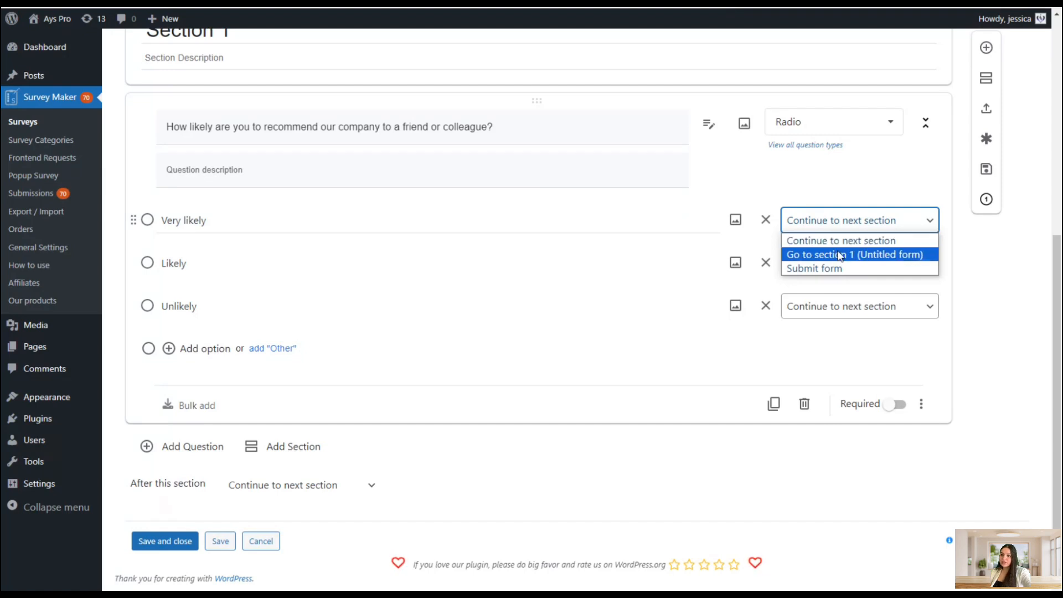
click(997, 340)
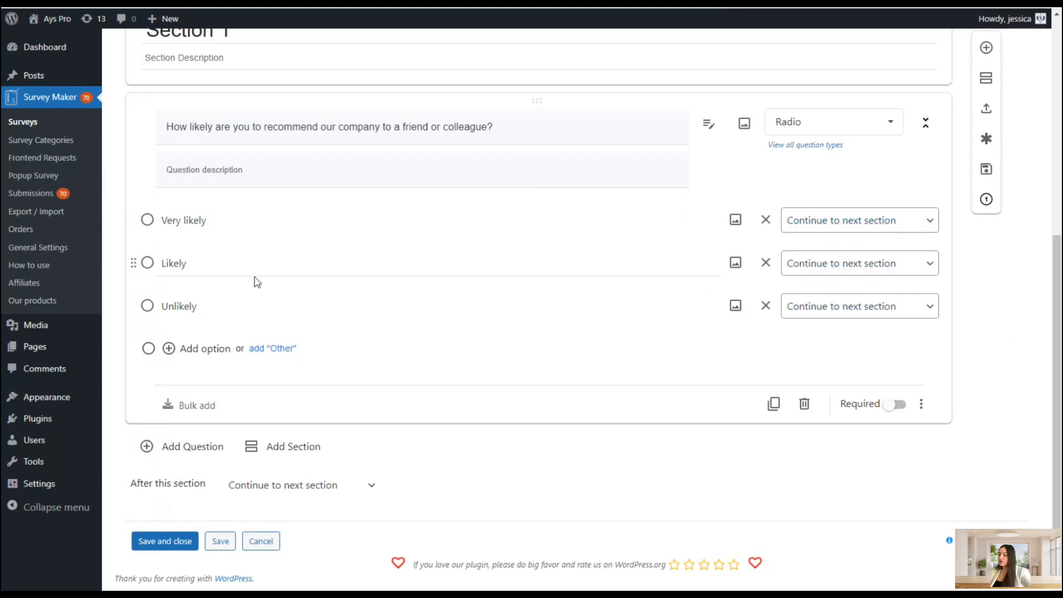
click(792, 263)
Scroll through the Survey Maker product page and open its Demo page
click(812, 311)
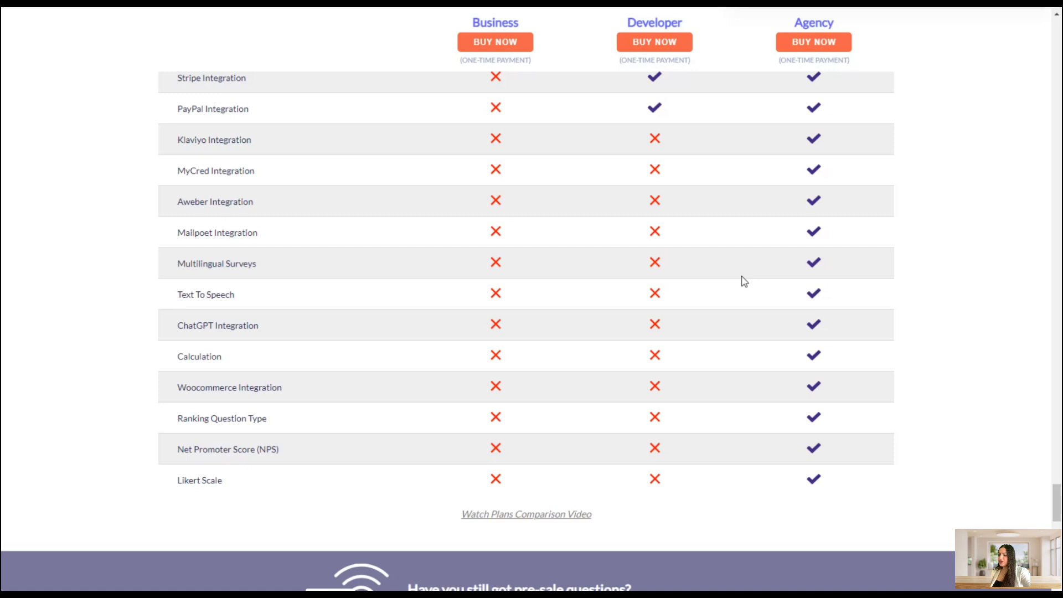
scroll(740, 280, up, 10)
scroll(1054, 404, up, 15)
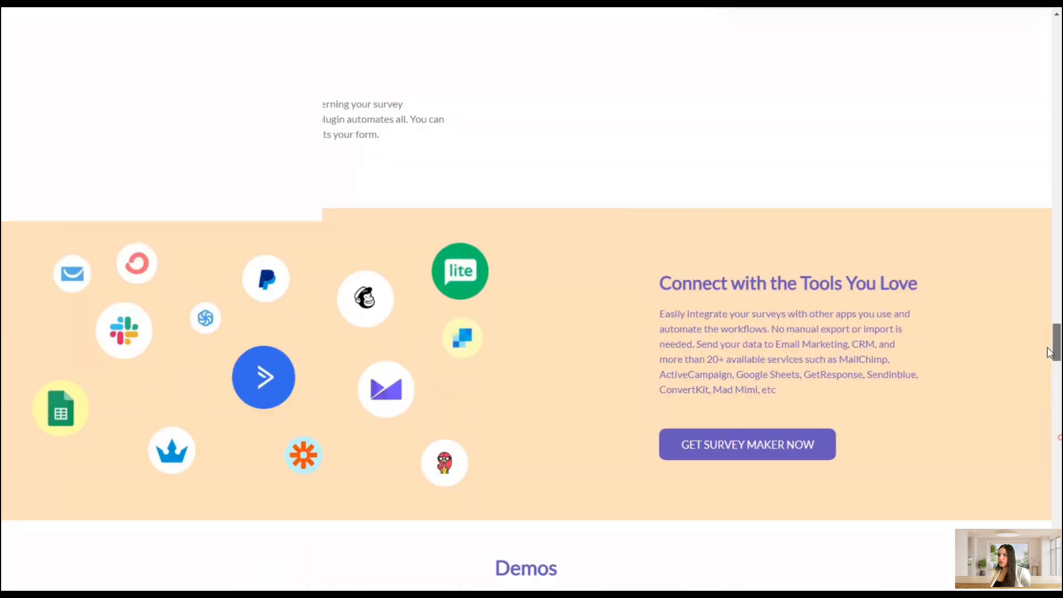
scroll(1007, 236, up, 15)
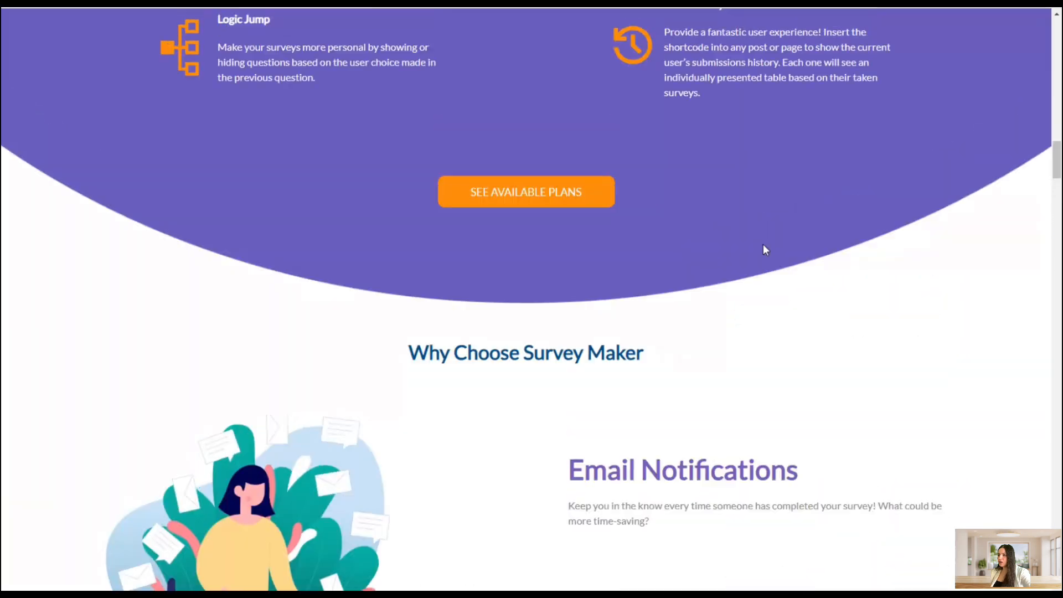
scroll(733, 299, up, 7)
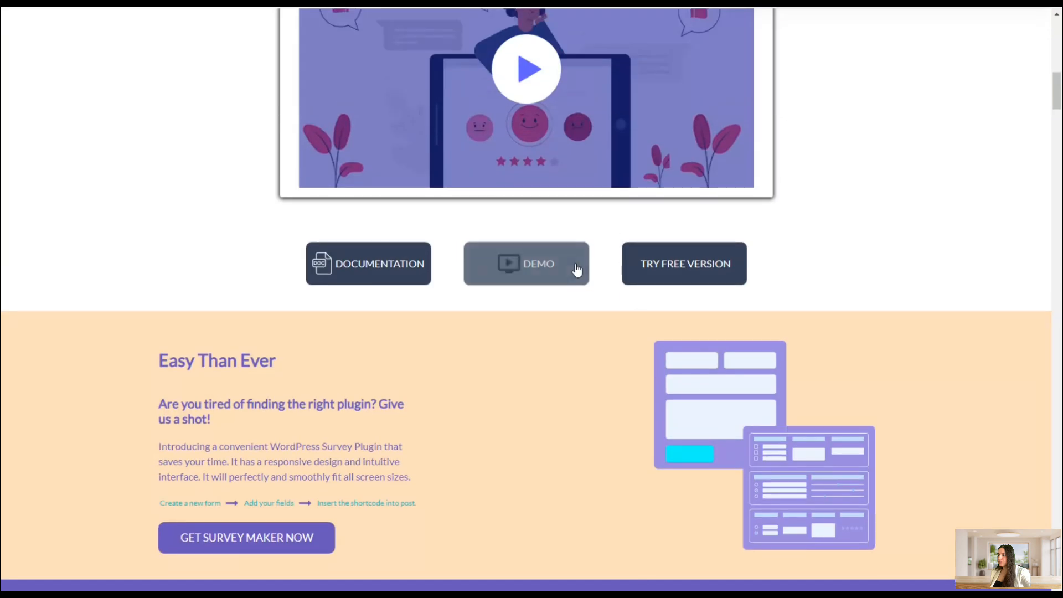
click(574, 271)
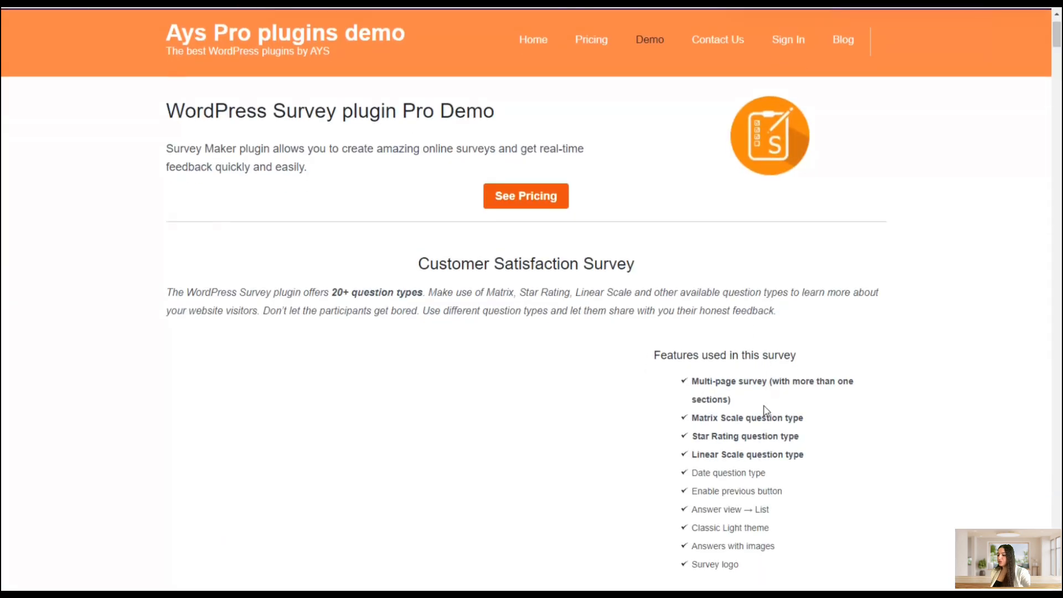
Search the demo page for "logic" to locate the Logic Jump survey demo
key(ctrl+f)
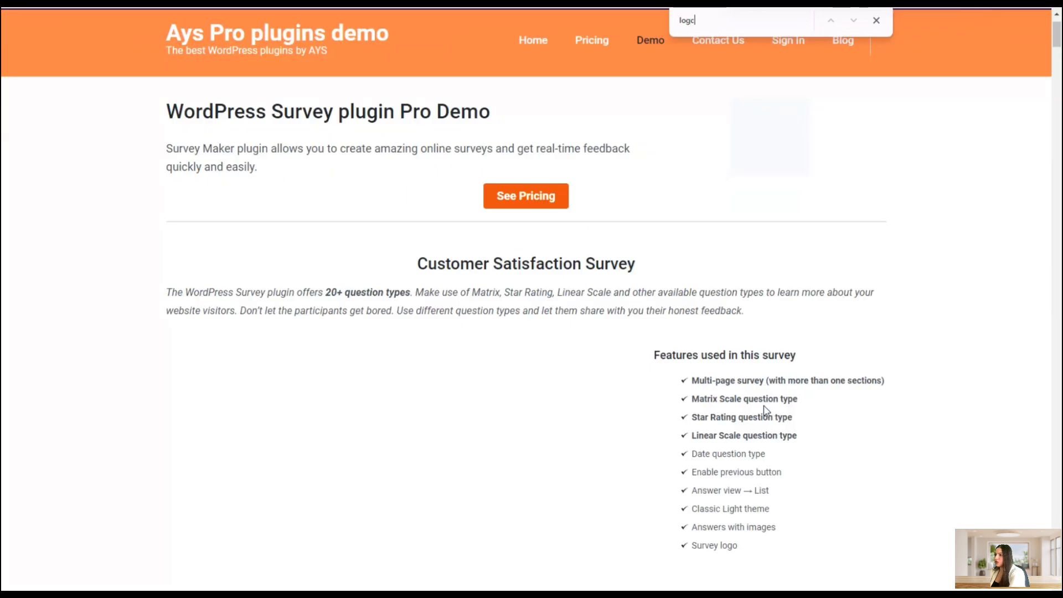
text(c)
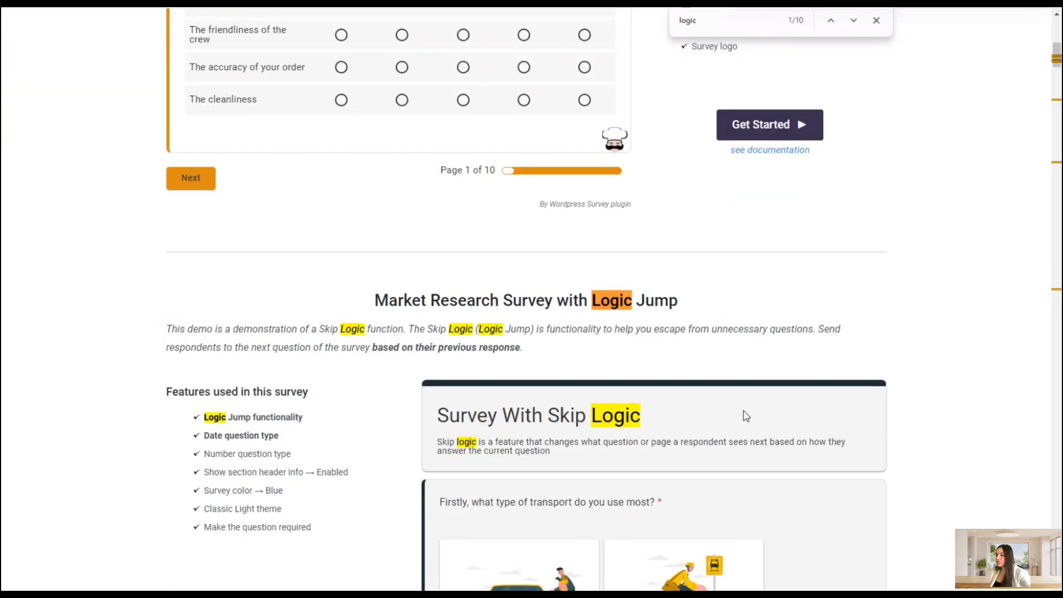
scroll(746, 416, down, 3)
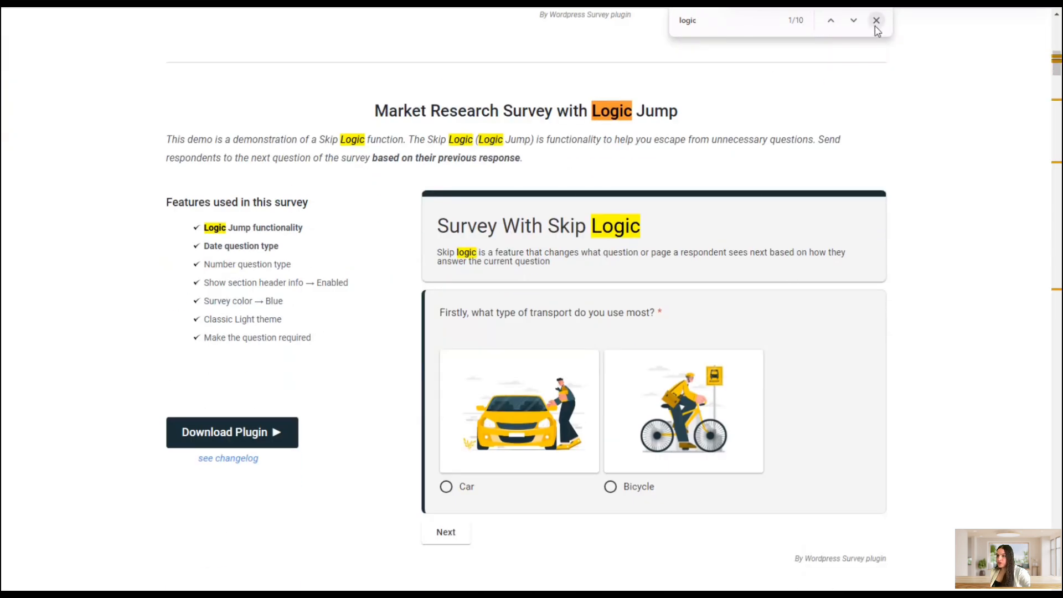
click(876, 22)
click(647, 159)
scroll(652, 243, down, 1)
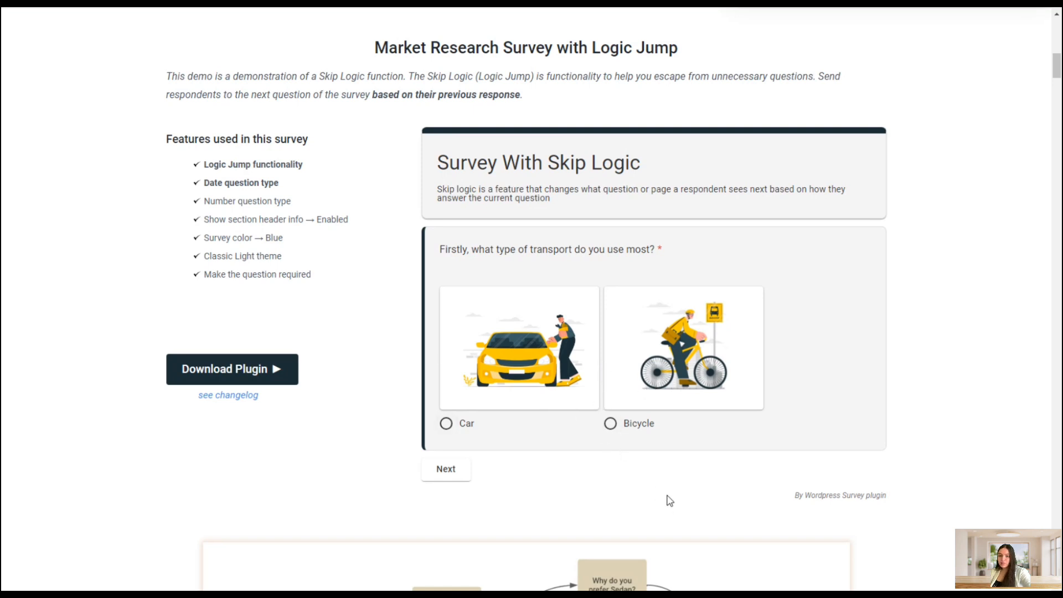
Answer Car on the Logic Jump demo's transport question and continue to the next question
click(557, 381)
click(458, 479)
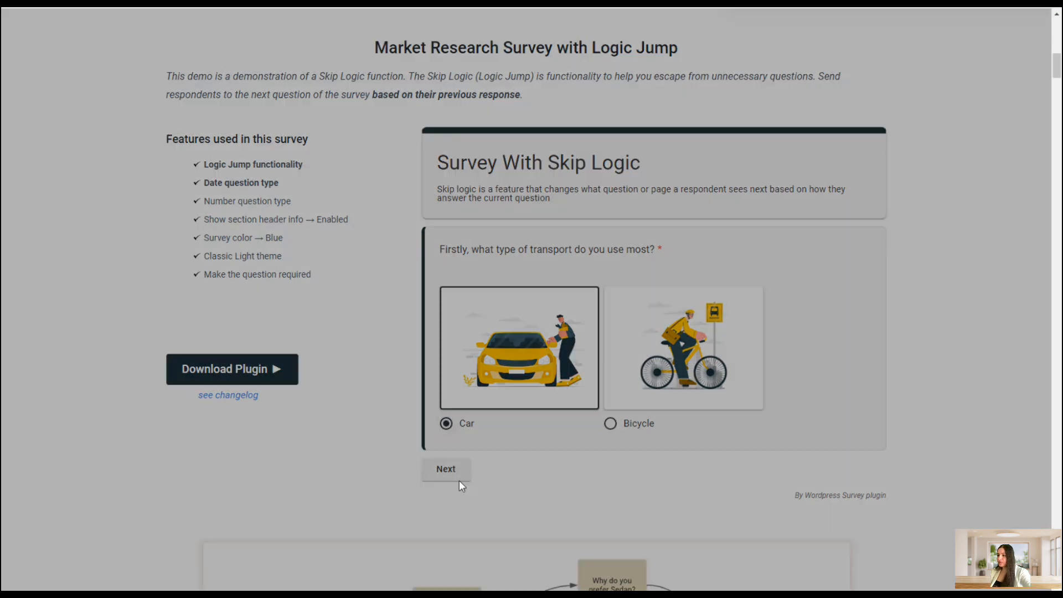
click(678, 207)
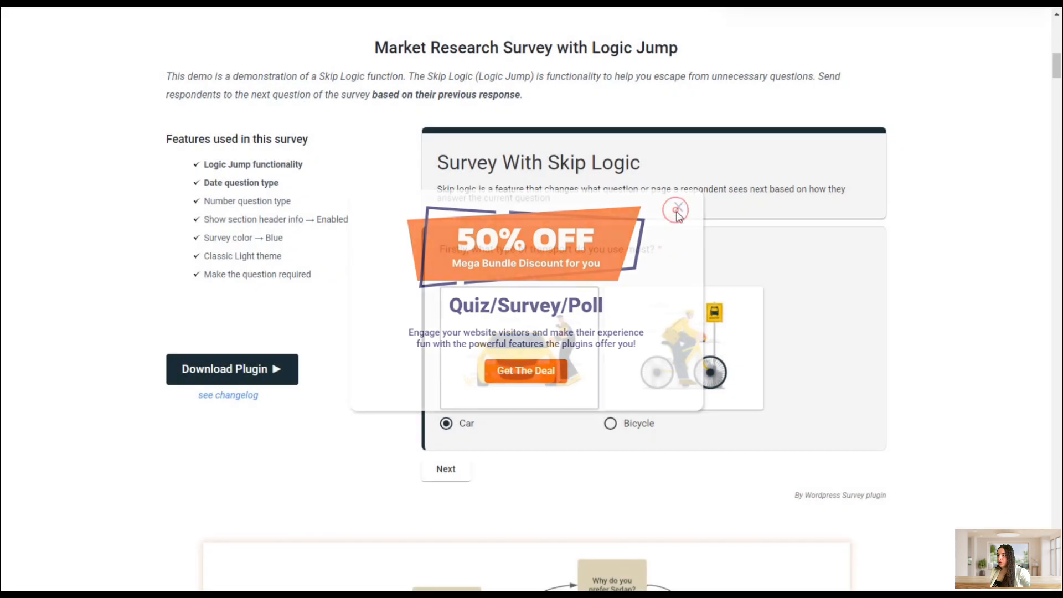
click(466, 470)
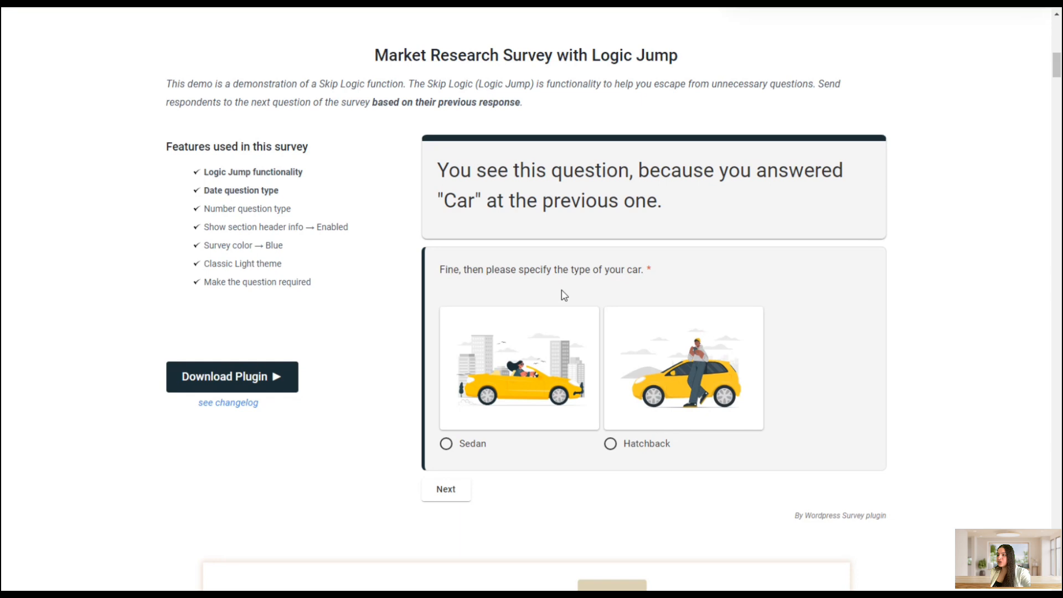
Answer Bicycle on the demo's transport question, pick "It's good for health" on the follow-up, and dismiss the discount popup
scroll(633, 293, down, 1)
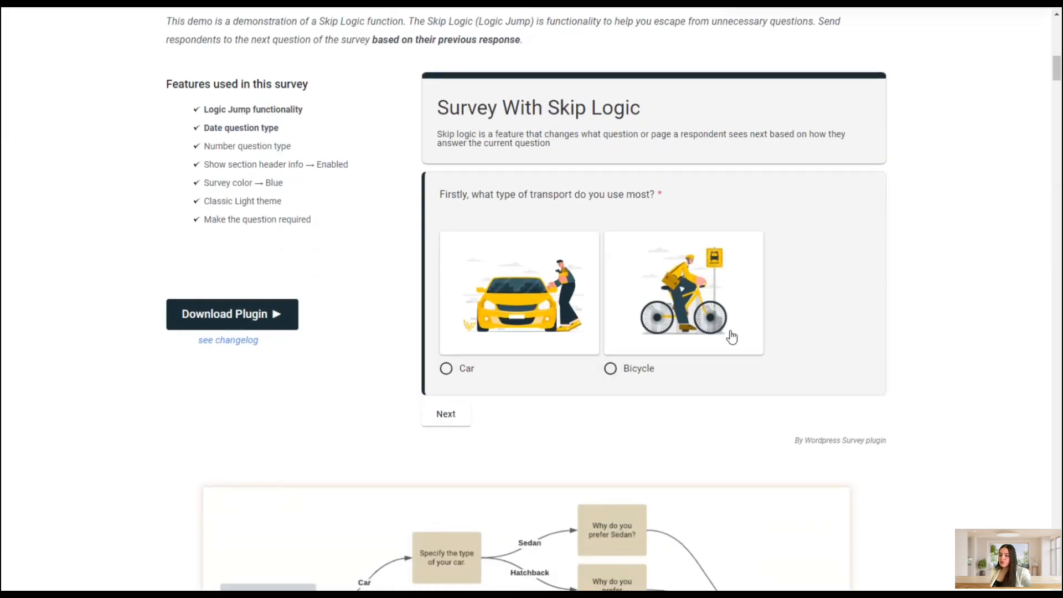
click(715, 315)
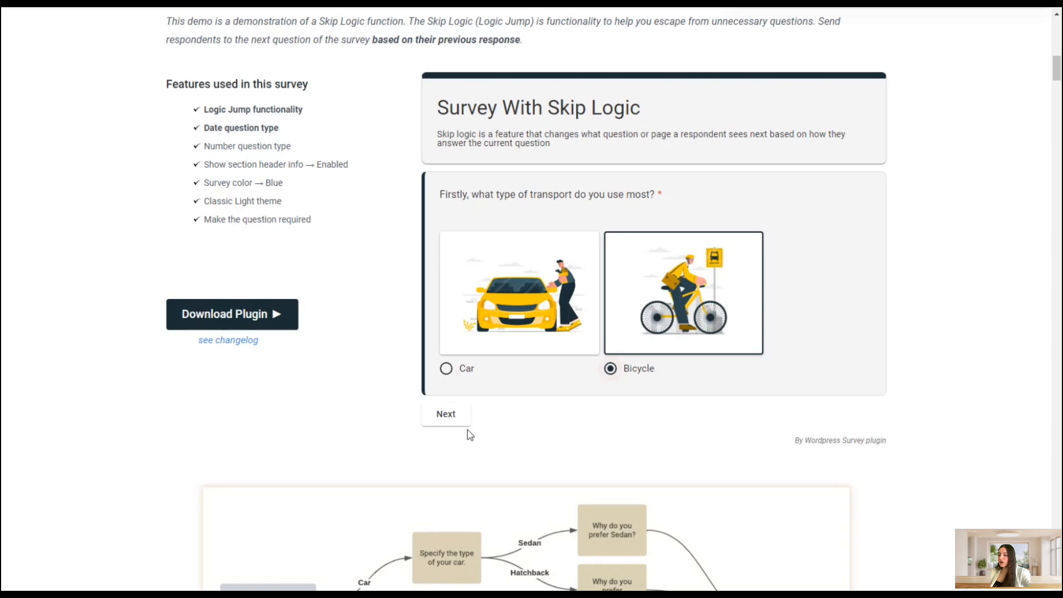
click(451, 418)
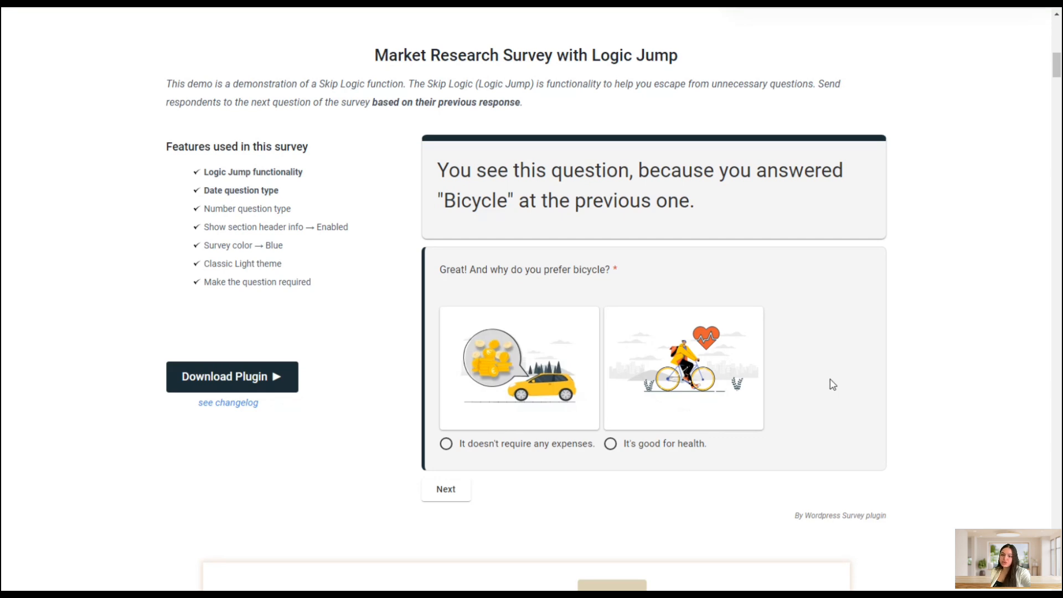
click(654, 325)
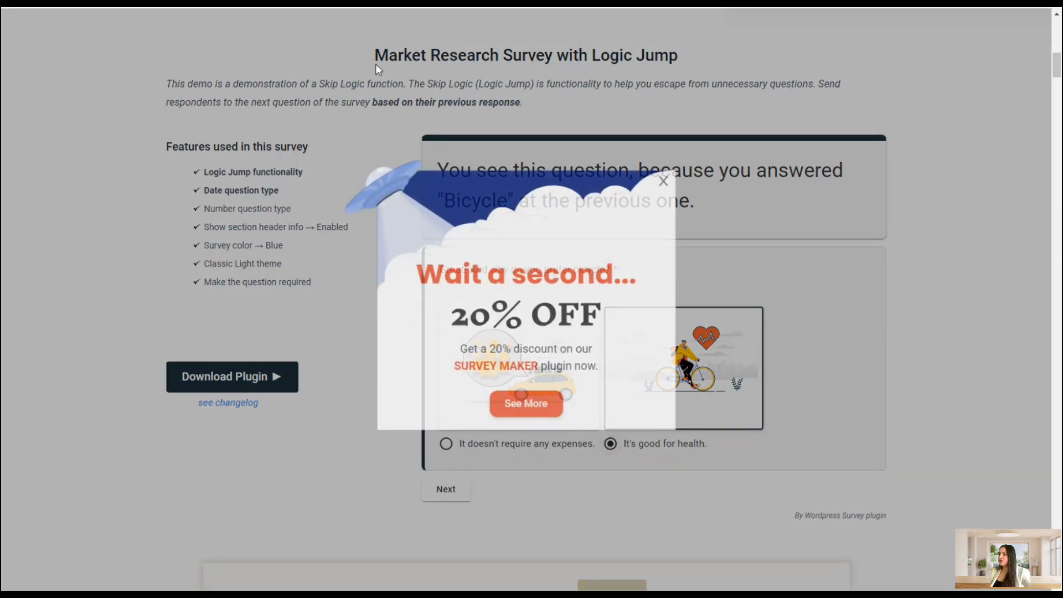
click(664, 182)
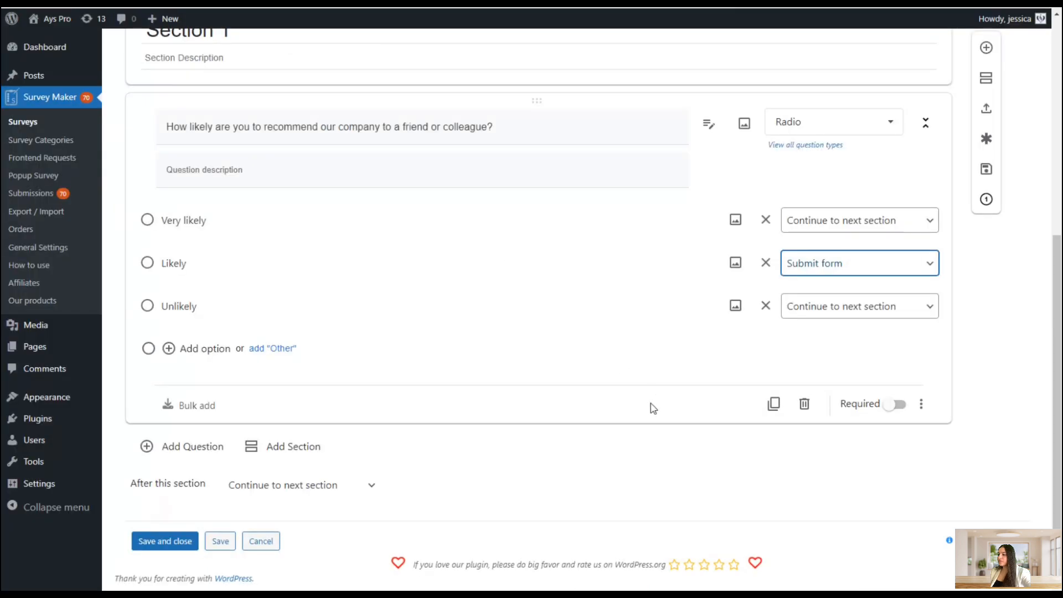
Enable User explanation for the first survey question
click(923, 411)
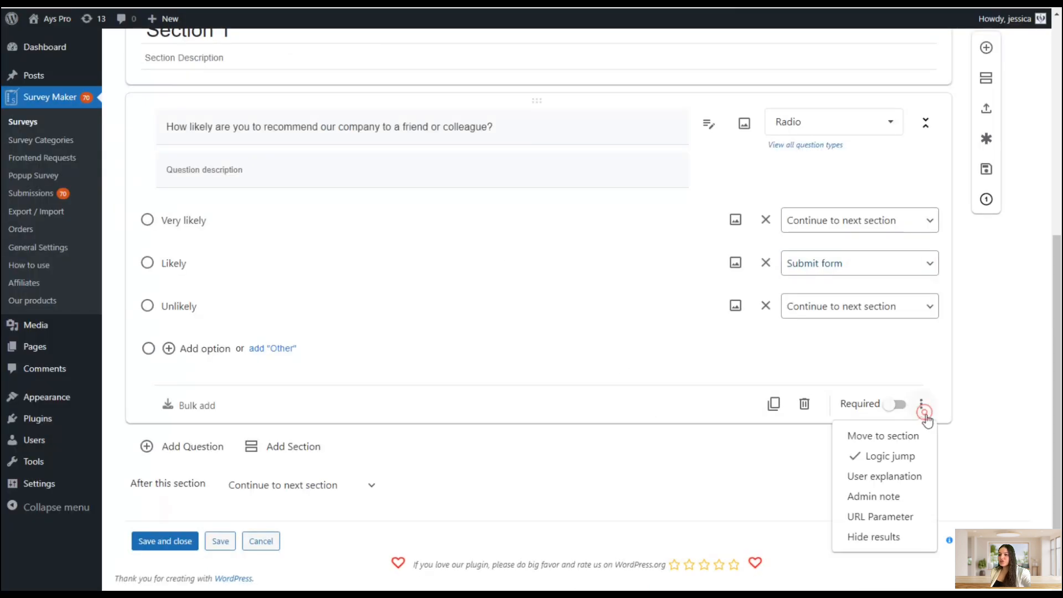
click(905, 476)
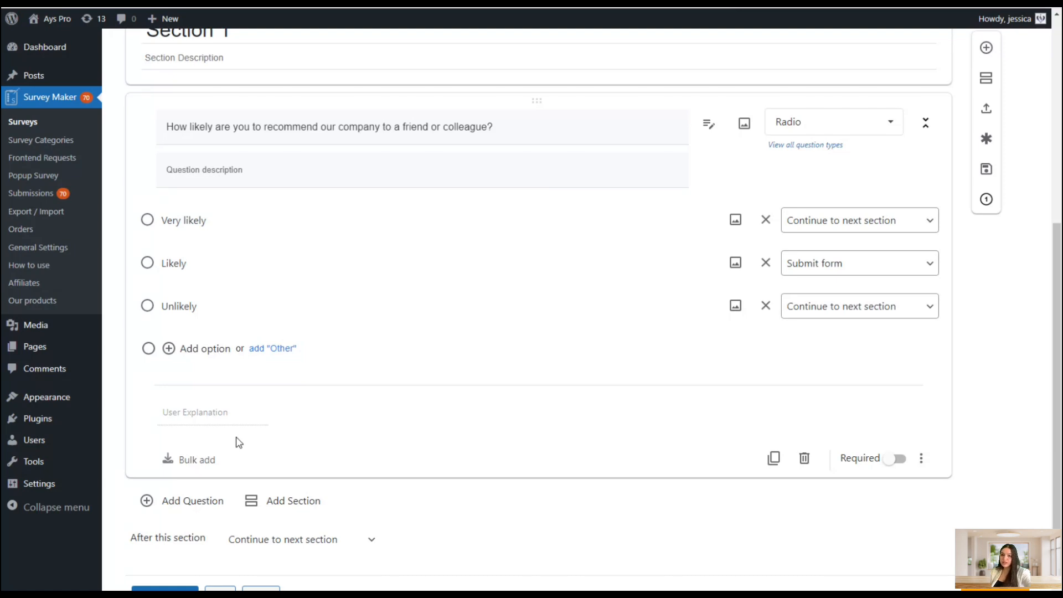
Enable Admin note for the first question and place the cursor in its note field
click(922, 460)
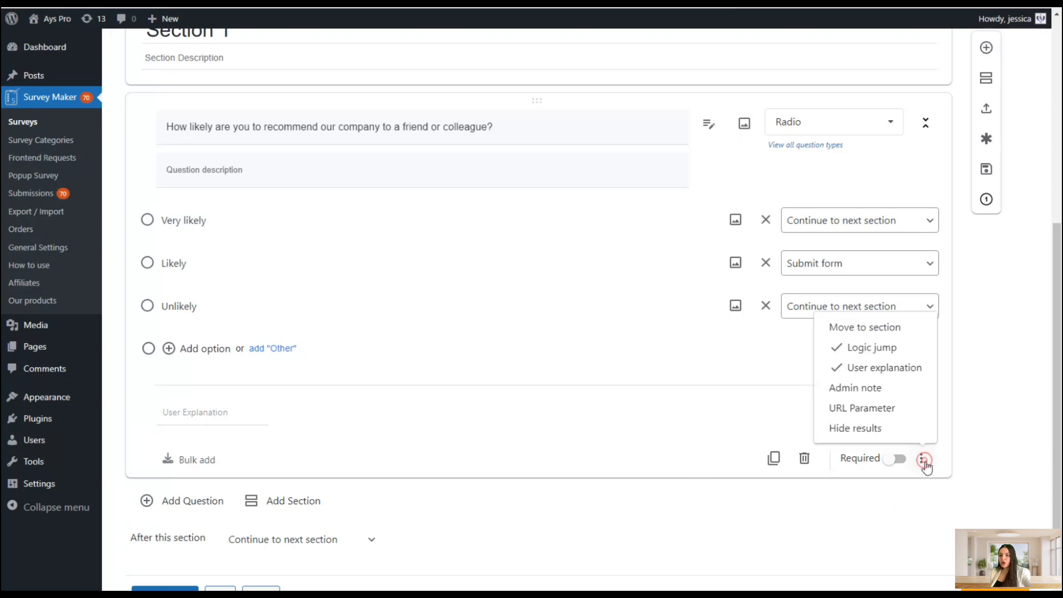
click(871, 387)
click(240, 465)
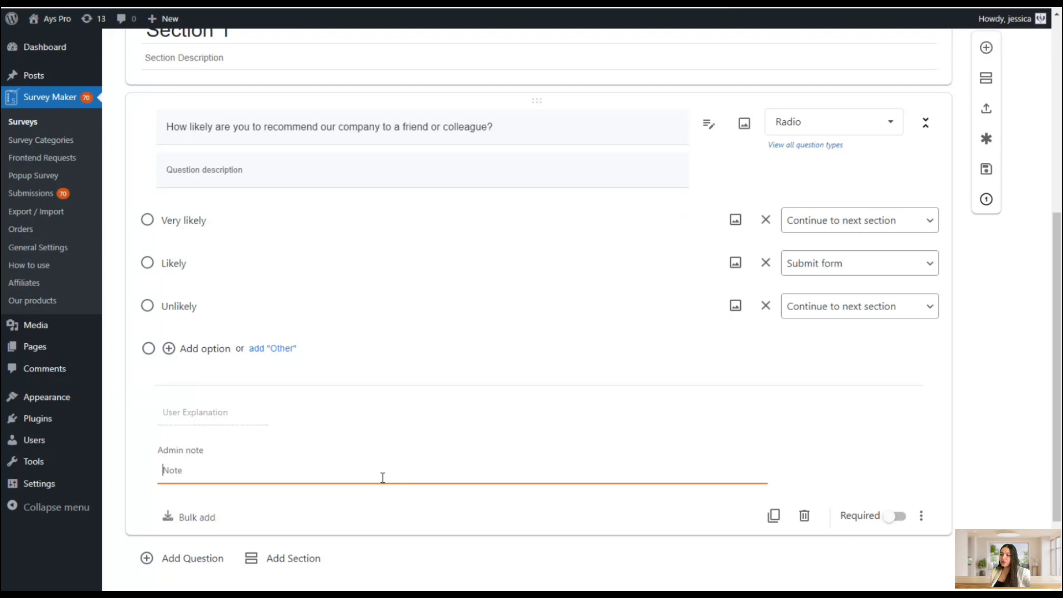
Enable Hide results for the first question
scroll(830, 554, down, 1)
click(920, 454)
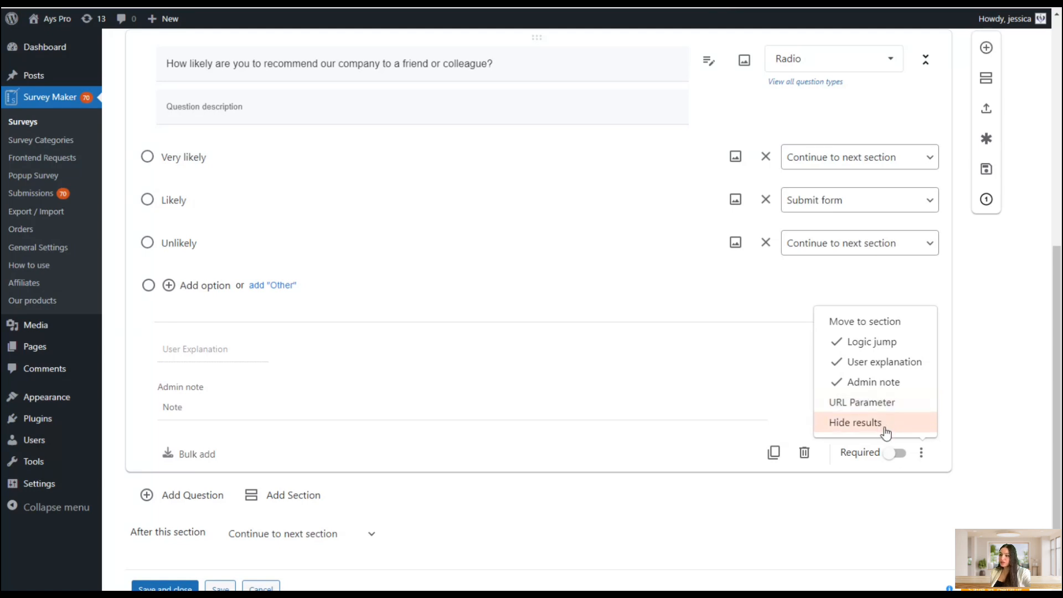
click(845, 432)
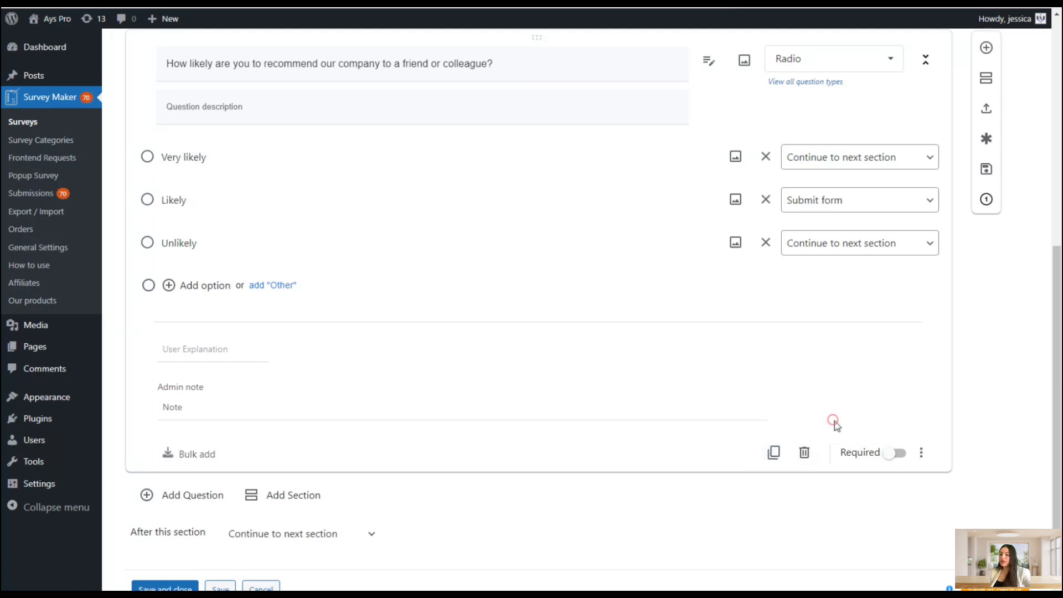
click(917, 451)
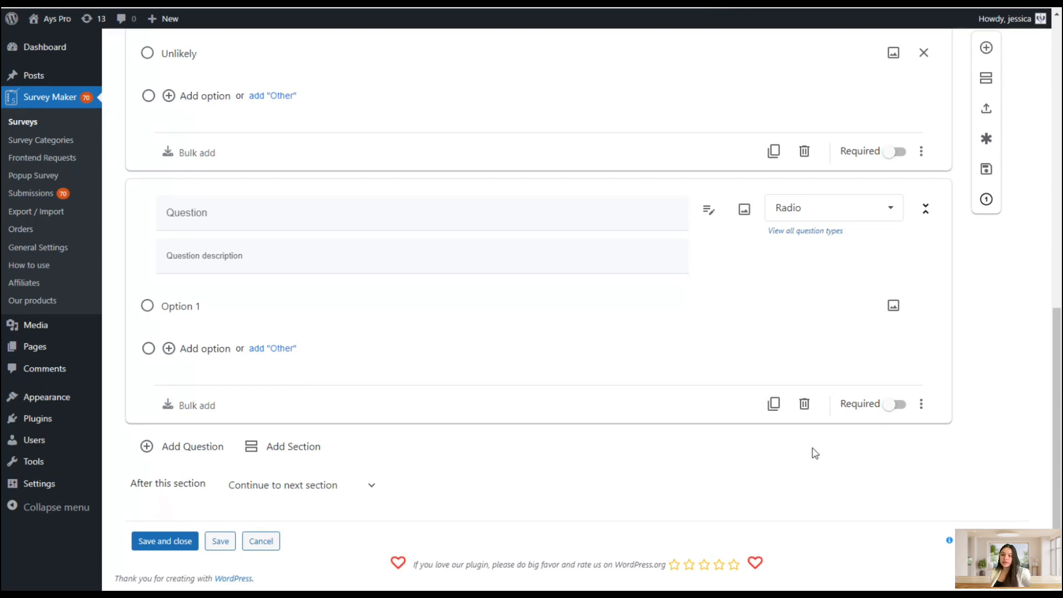
Open the survey's Styles settings and review the theme, color, size and admin note style options
scroll(603, 465, up, 5)
scroll(608, 469, up, 6)
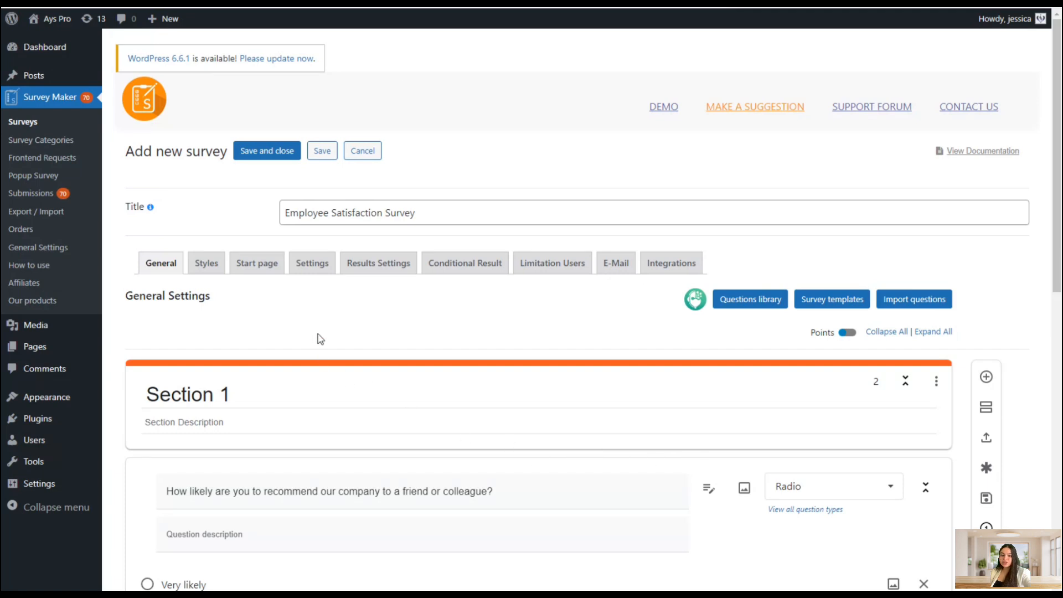
click(213, 269)
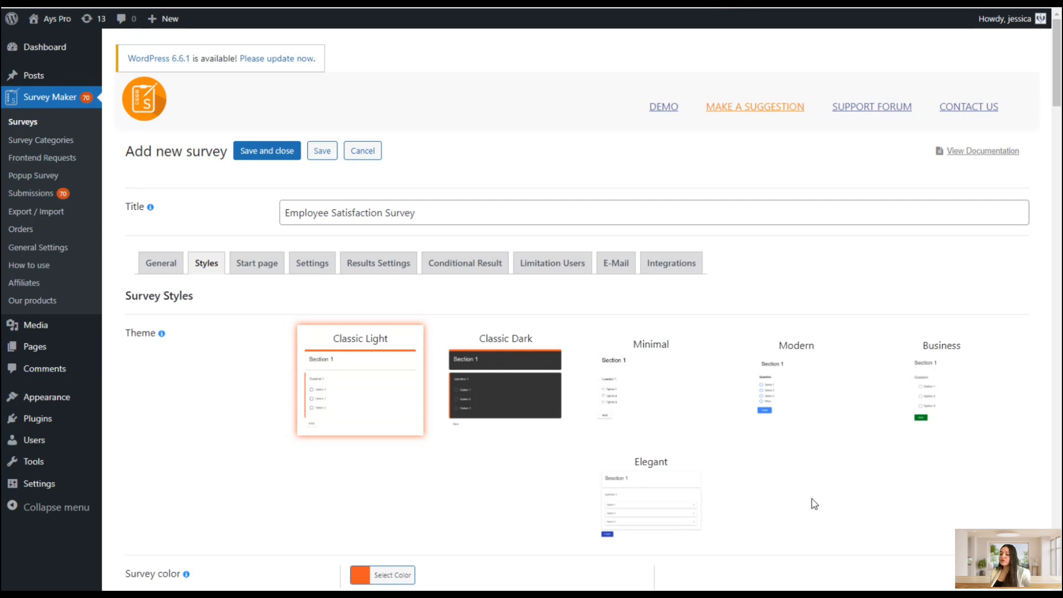
scroll(822, 503, down, 6)
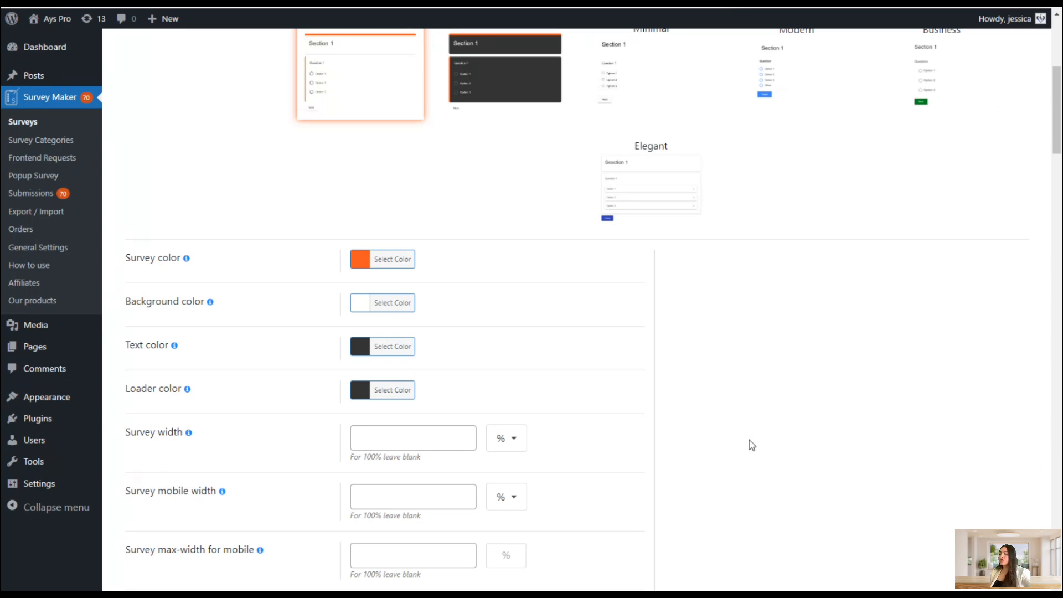
scroll(742, 446, down, 3)
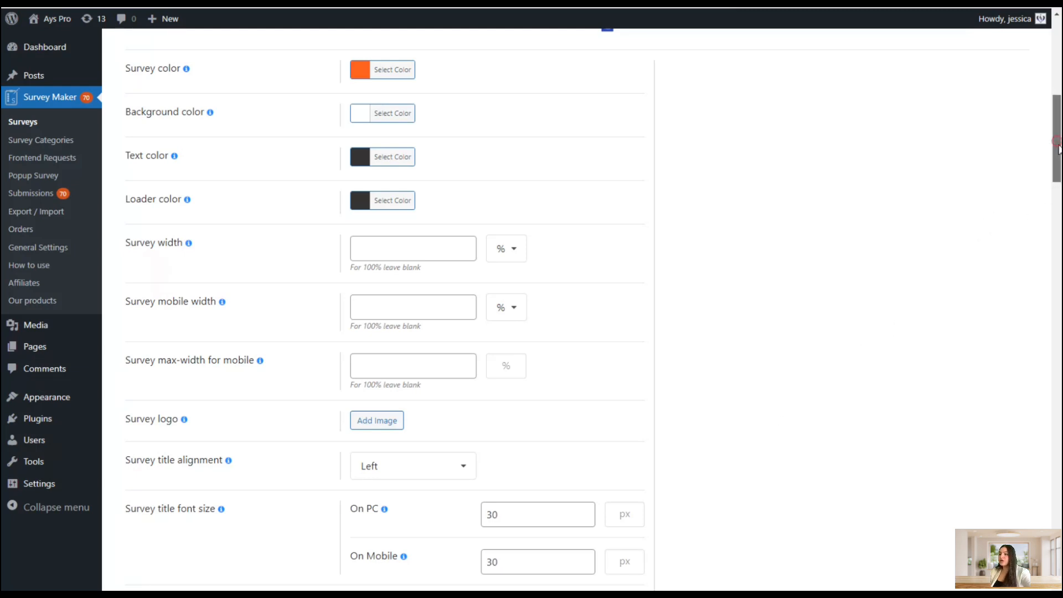
drag(1057, 149, 1058, 546)
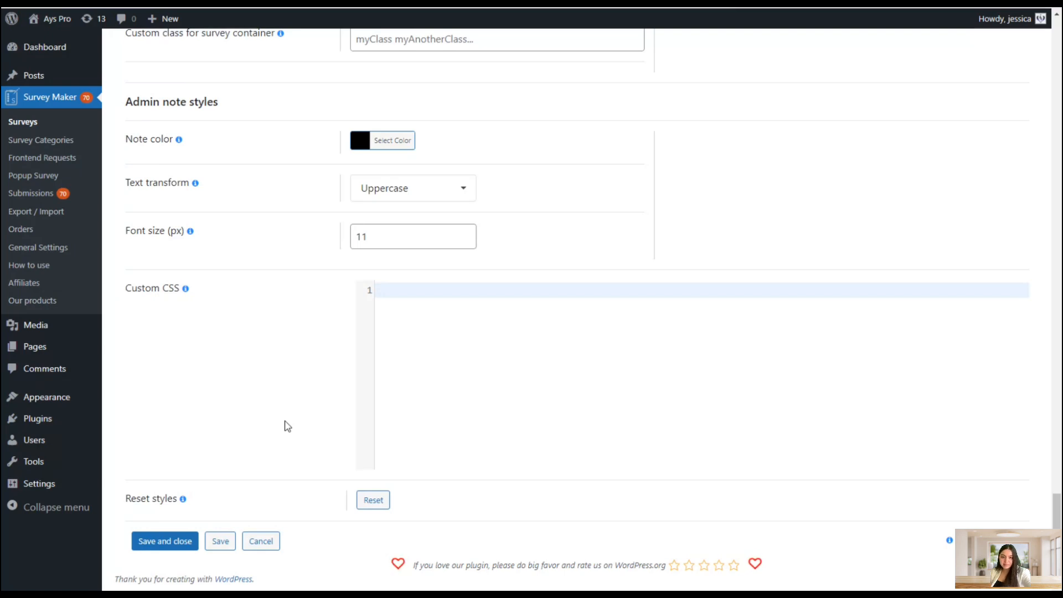
scroll(310, 346, up, 10)
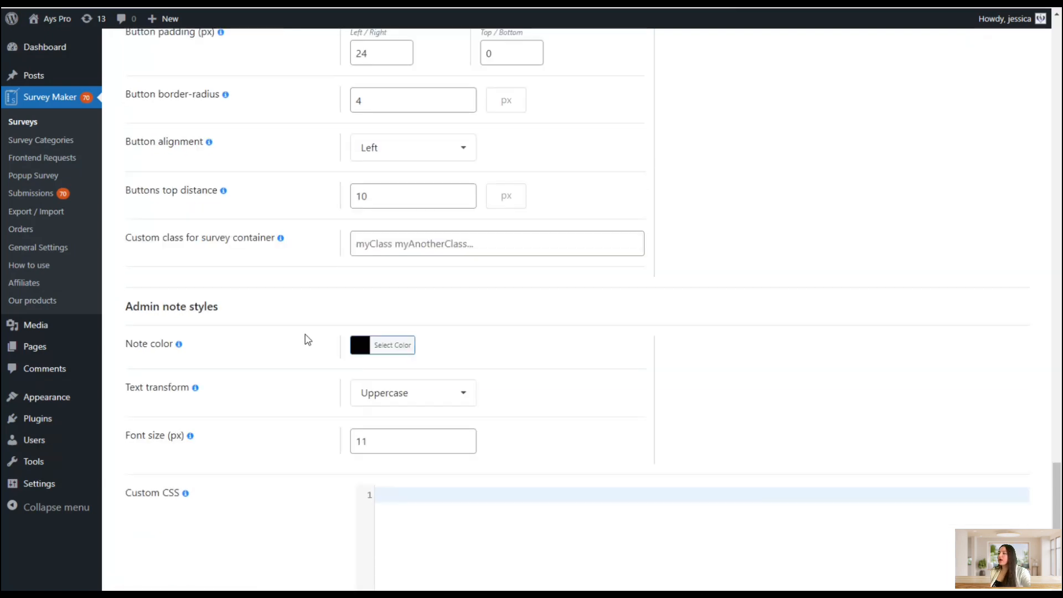
scroll(313, 340, up, 15)
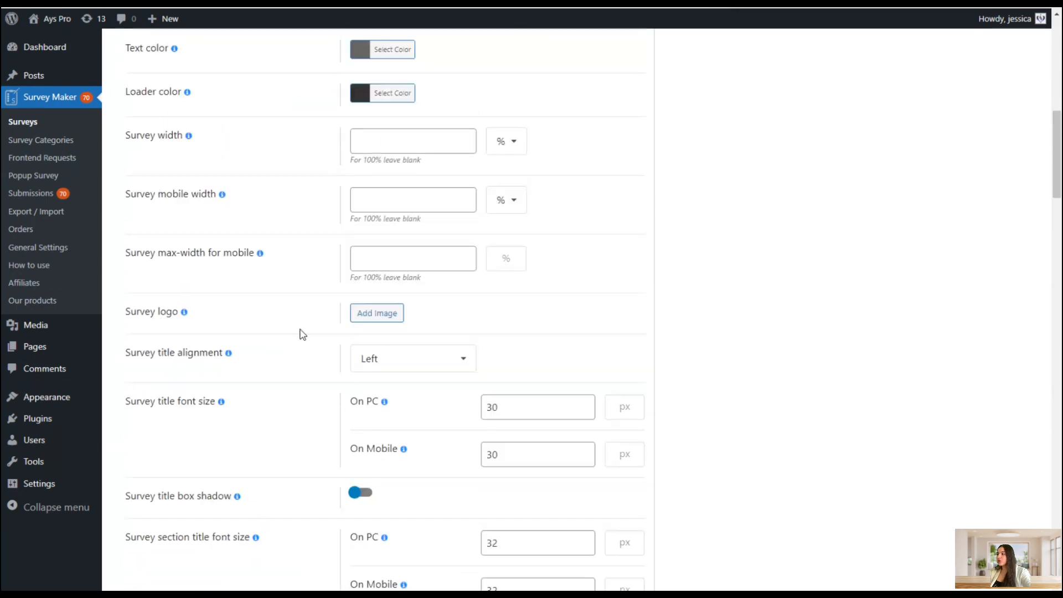
scroll(299, 340, up, 4)
Enable the survey start page in the Start page settings
click(254, 261)
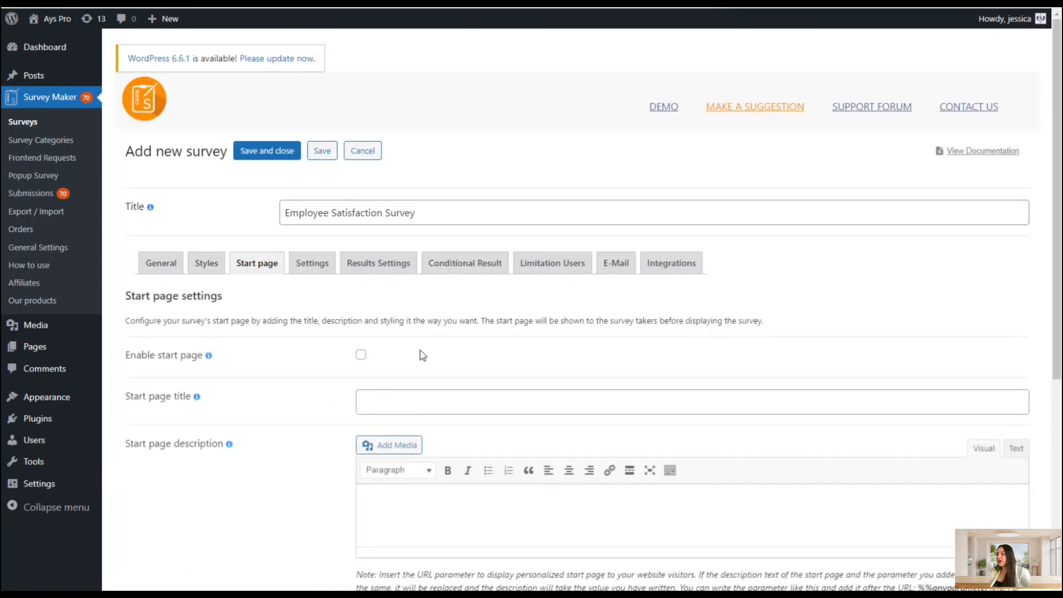
scroll(420, 353, down, 2)
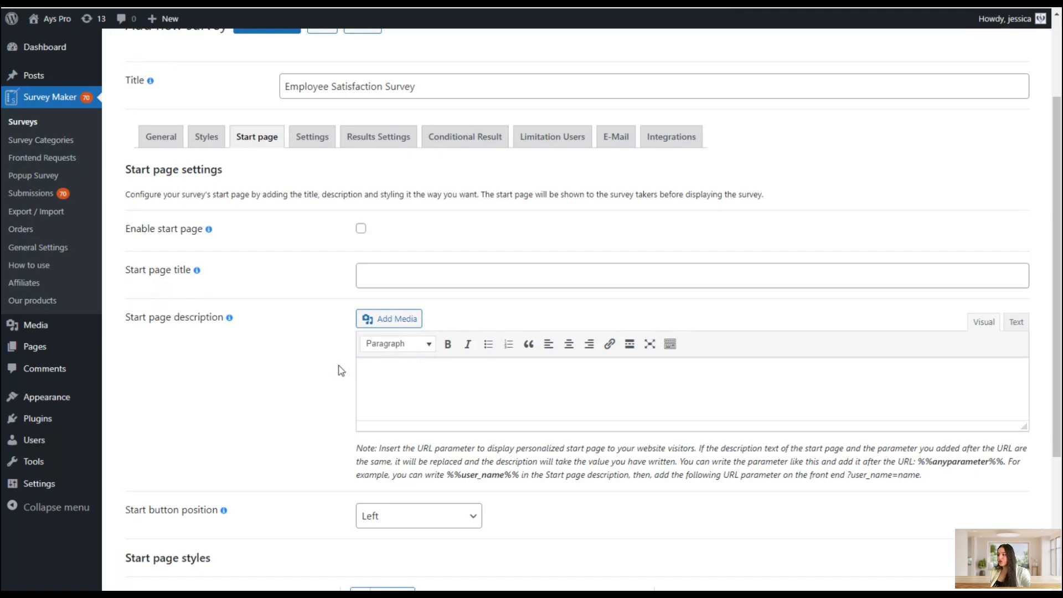
click(361, 228)
scroll(664, 348, down, 1)
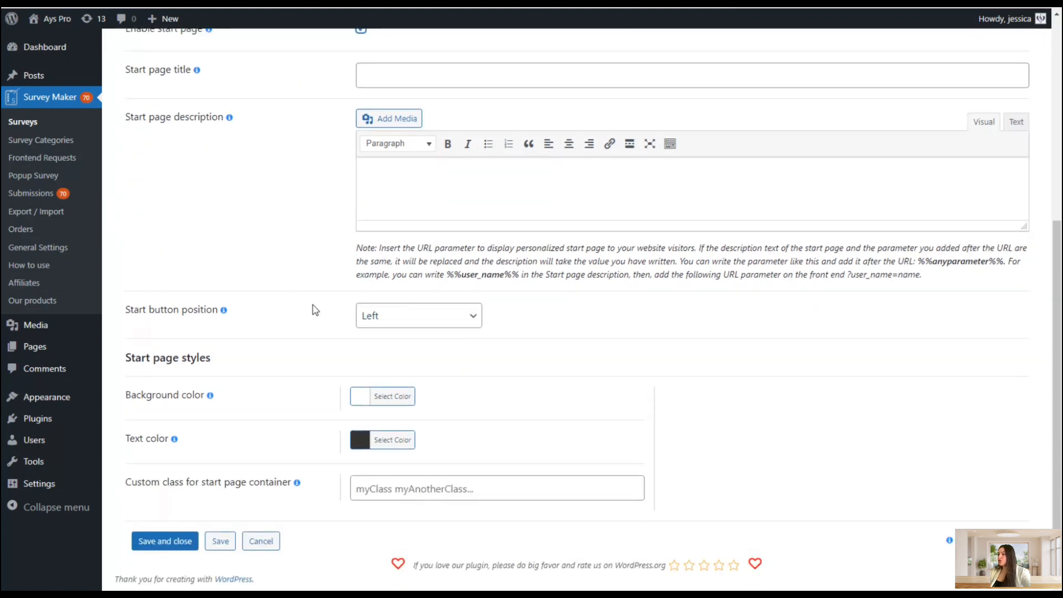
click(368, 331)
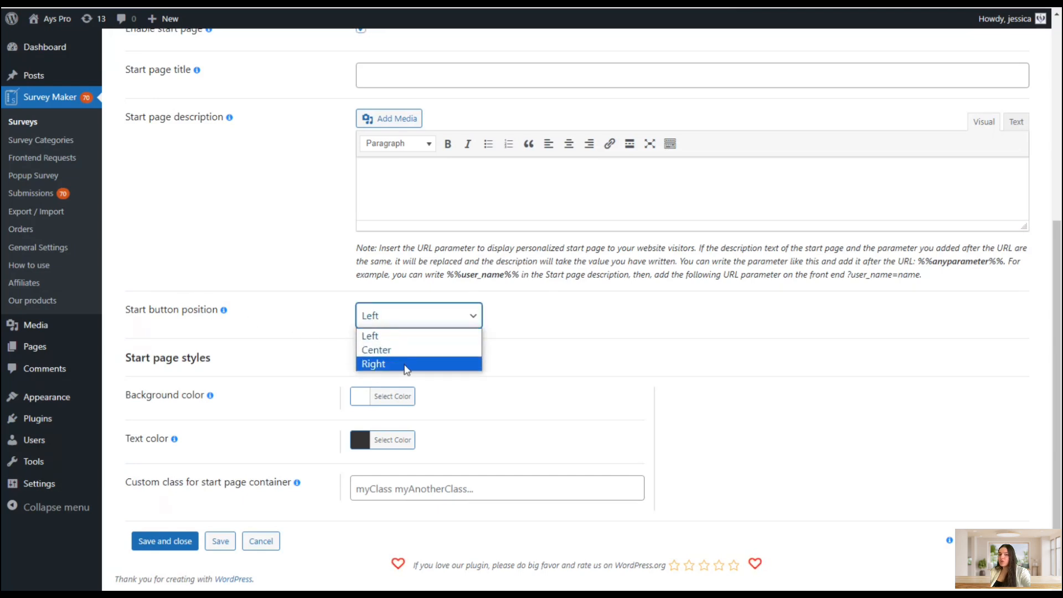
click(595, 420)
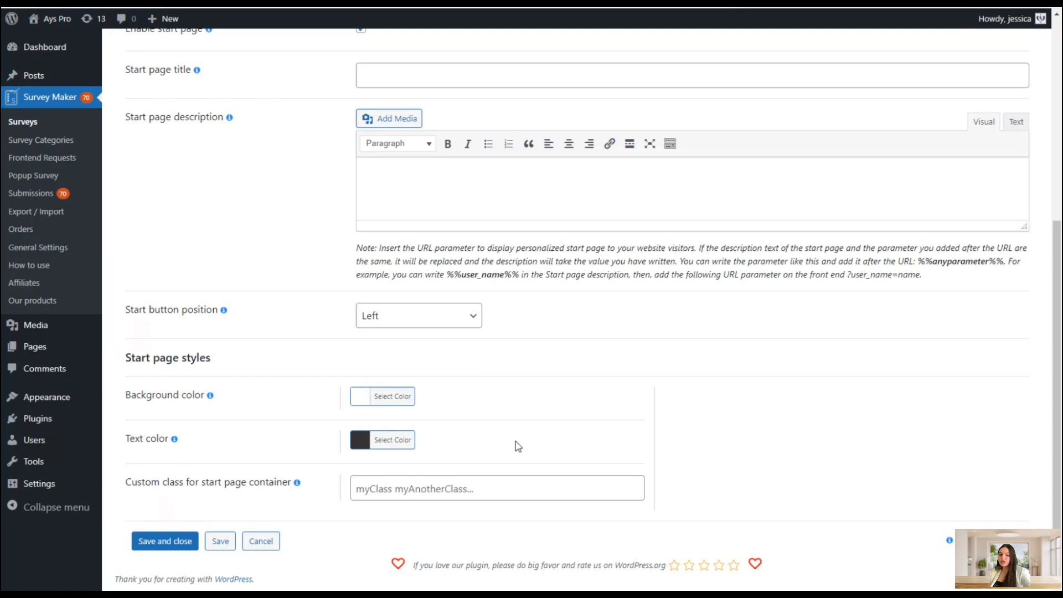
Open the survey's Settings tab and review its primary options
scroll(494, 372, up, 3)
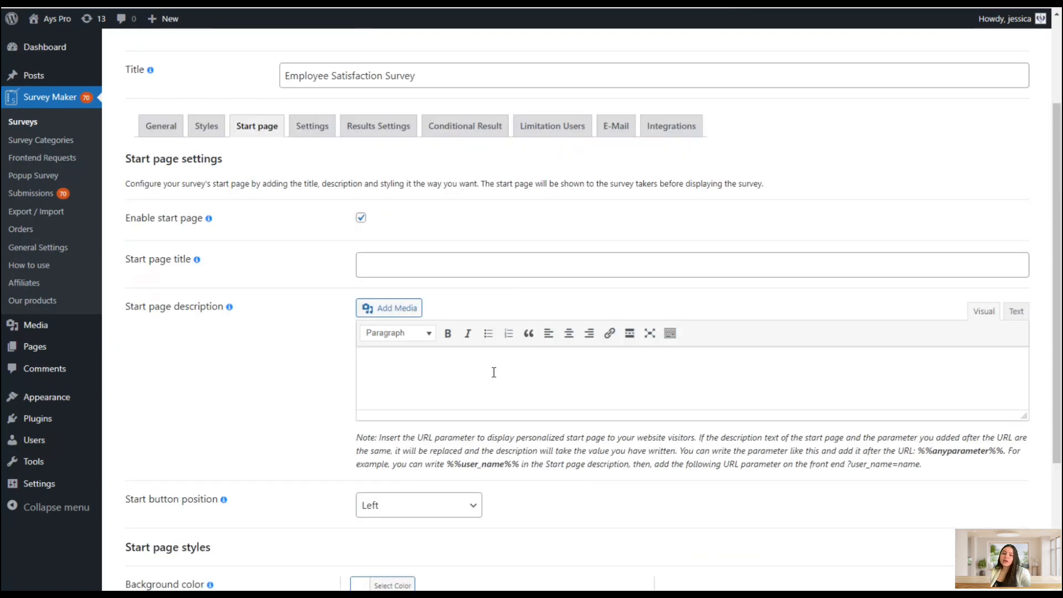
click(306, 128)
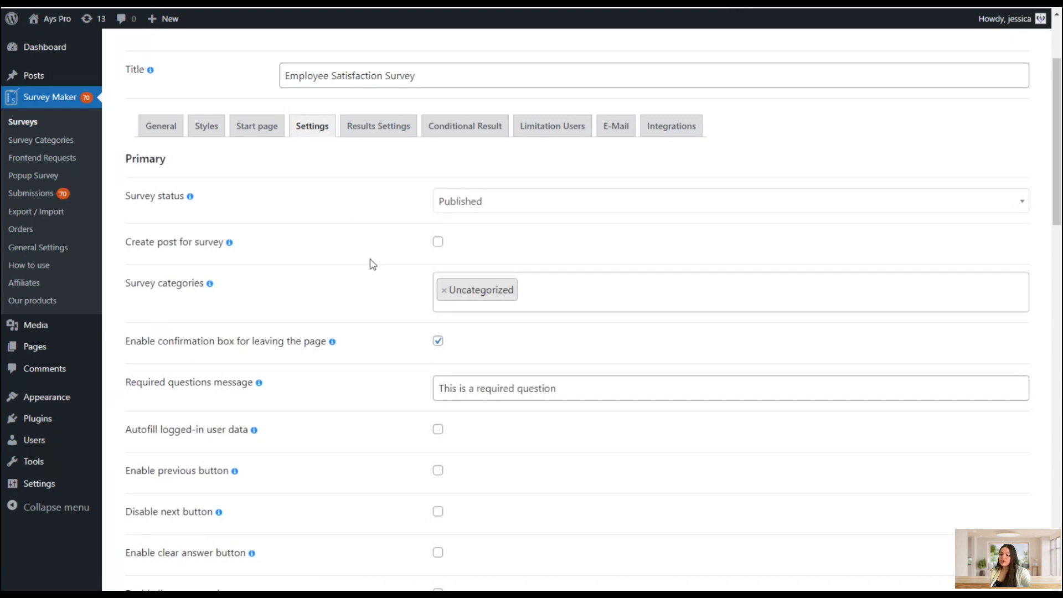
scroll(371, 264, down, 20)
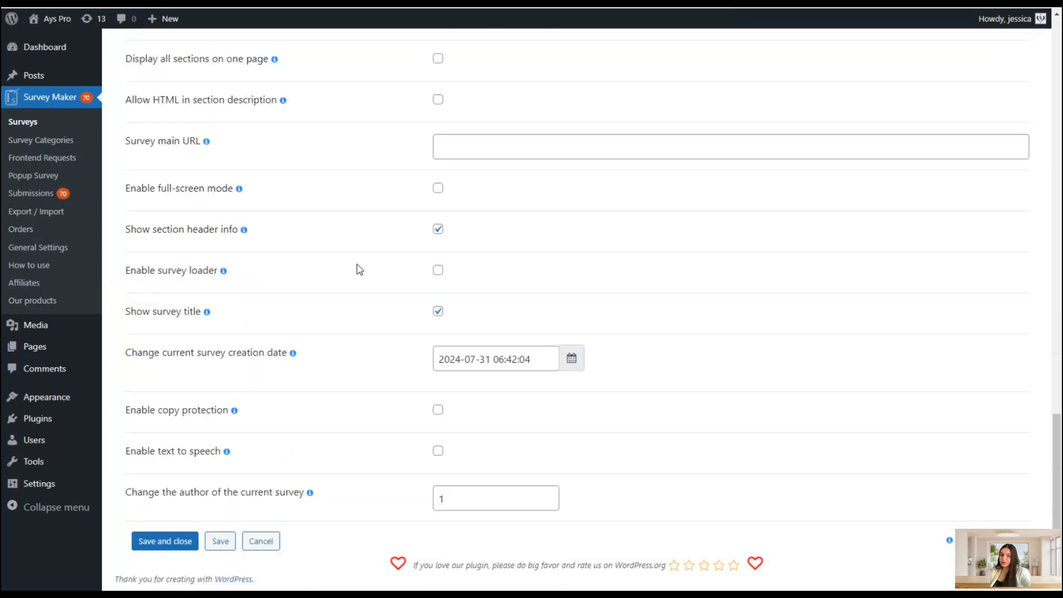
scroll(335, 259, up, 5)
scroll(334, 258, up, 15)
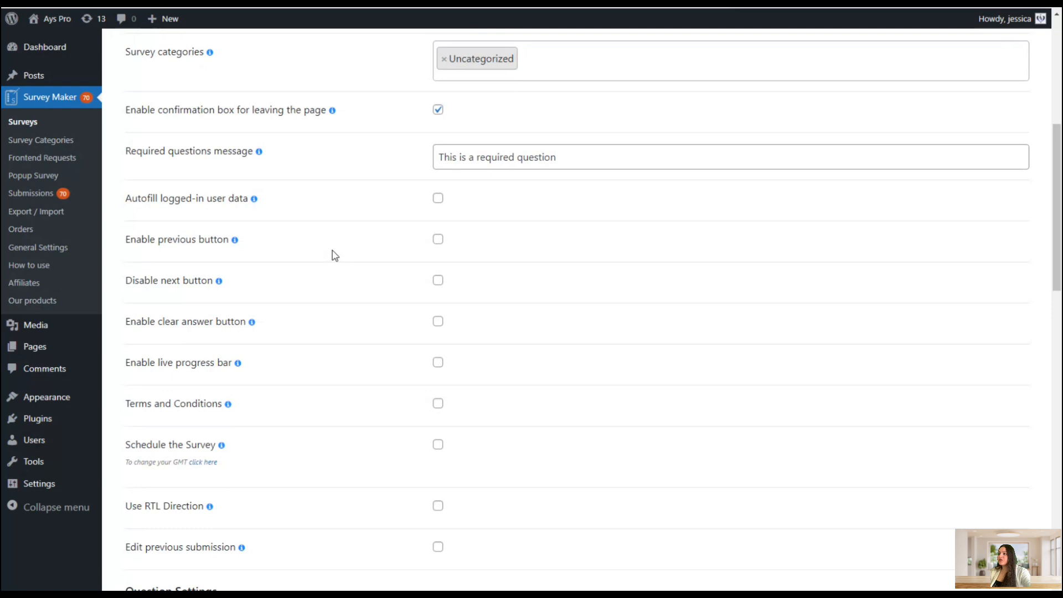
Review the Survey status options in the survey's primary settings
scroll(333, 250, up, 3)
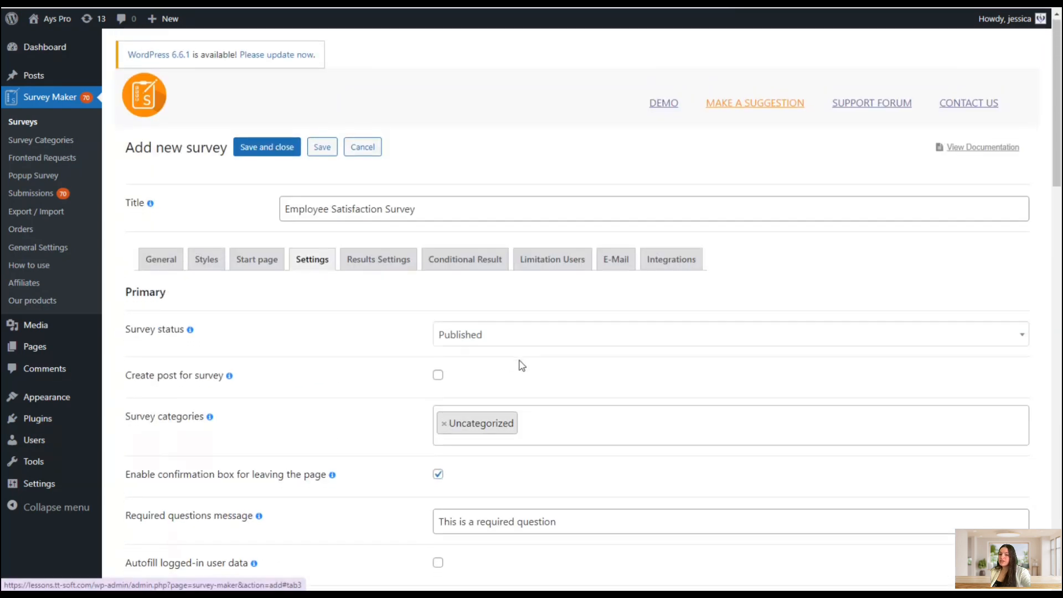
scroll(553, 370, down, 2)
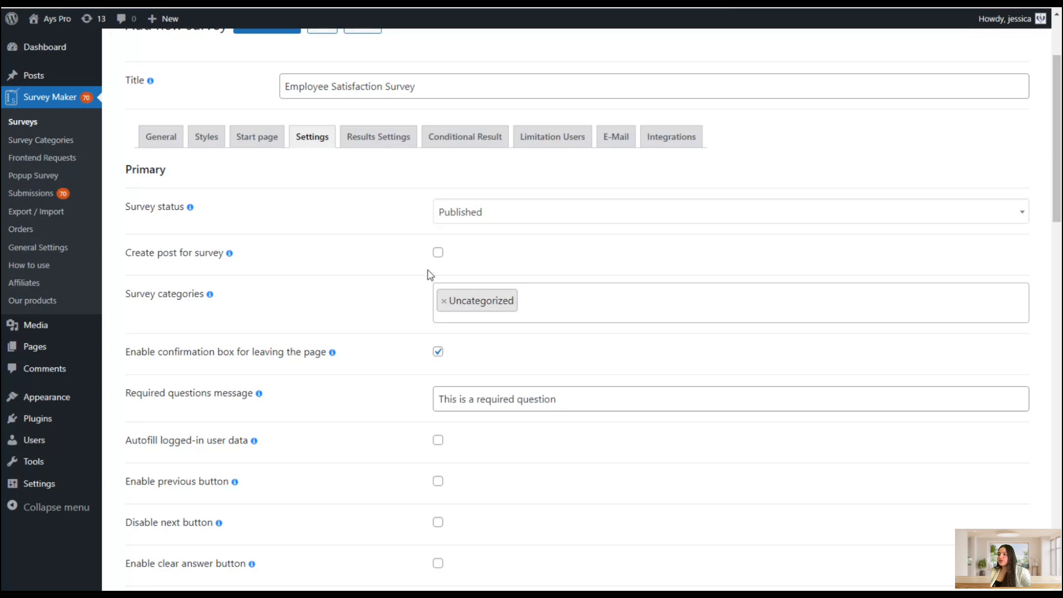
click(469, 222)
scroll(476, 288, down, 2)
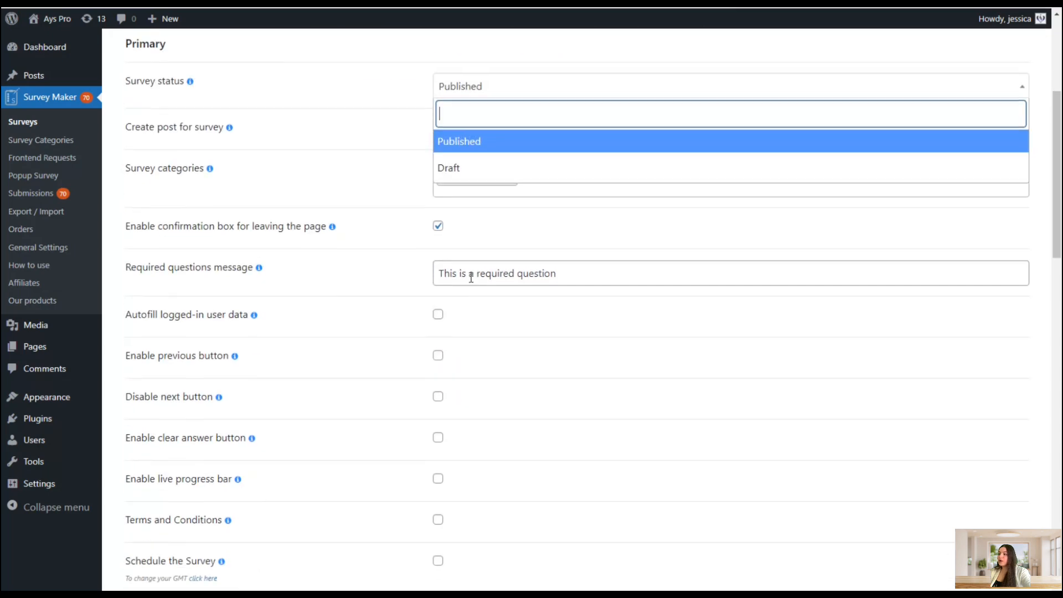
click(352, 125)
scroll(387, 177, up, 1)
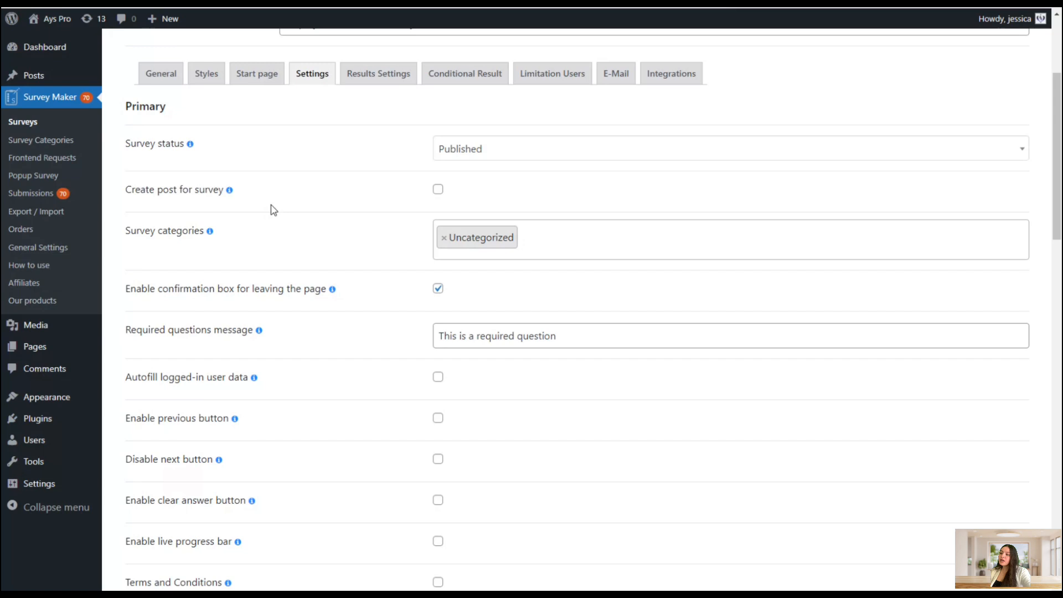
scroll(351, 193, down, 3)
scroll(349, 192, up, 2)
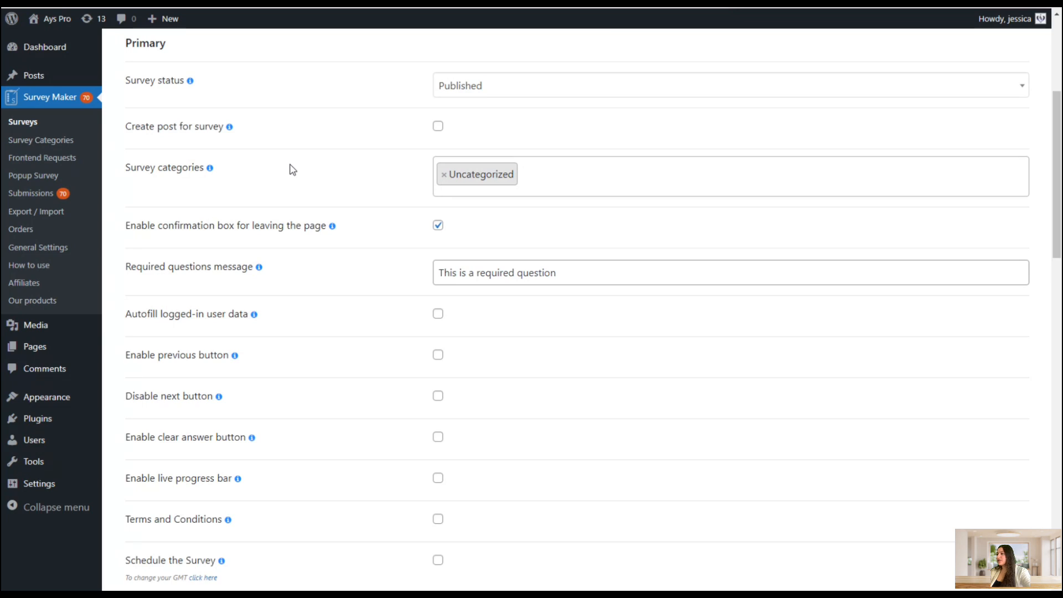
Create a new survey category titled Satisfaction of the users and save it
click(68, 138)
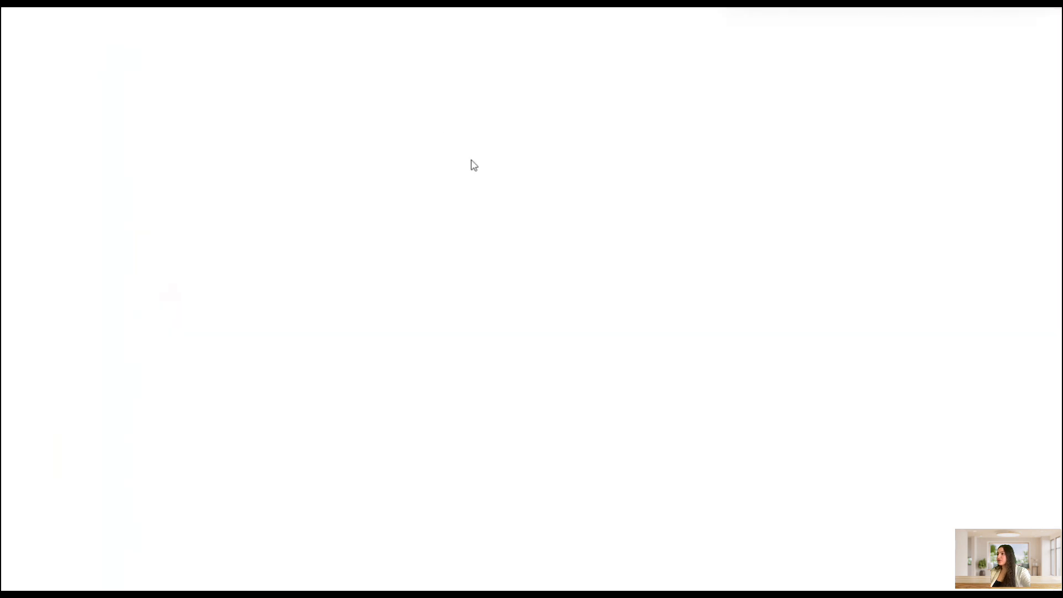
click(160, 185)
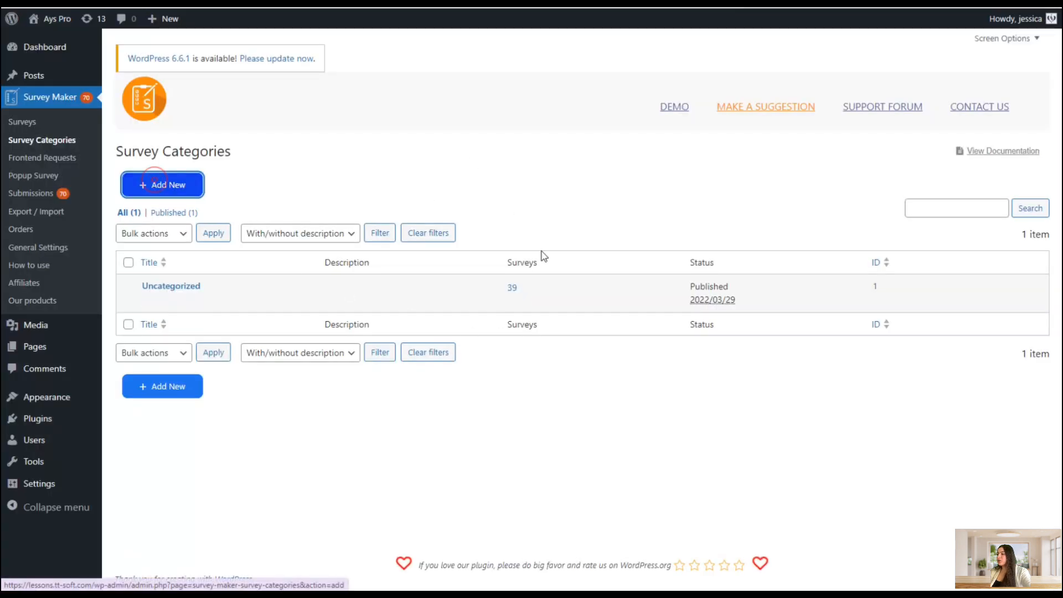
click(345, 195)
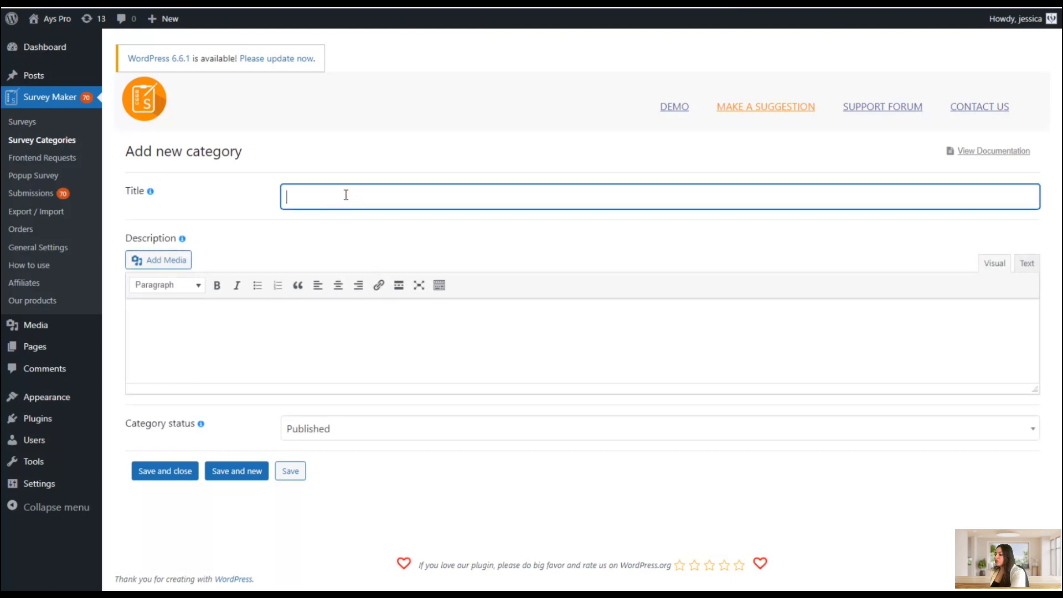
text(Sat)
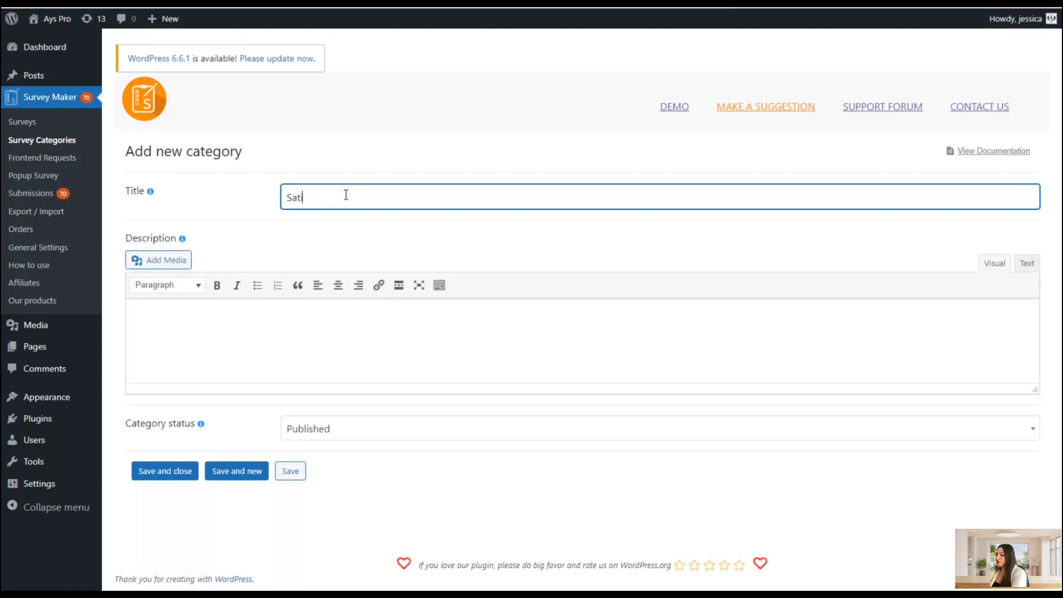
text(isfaction of the users)
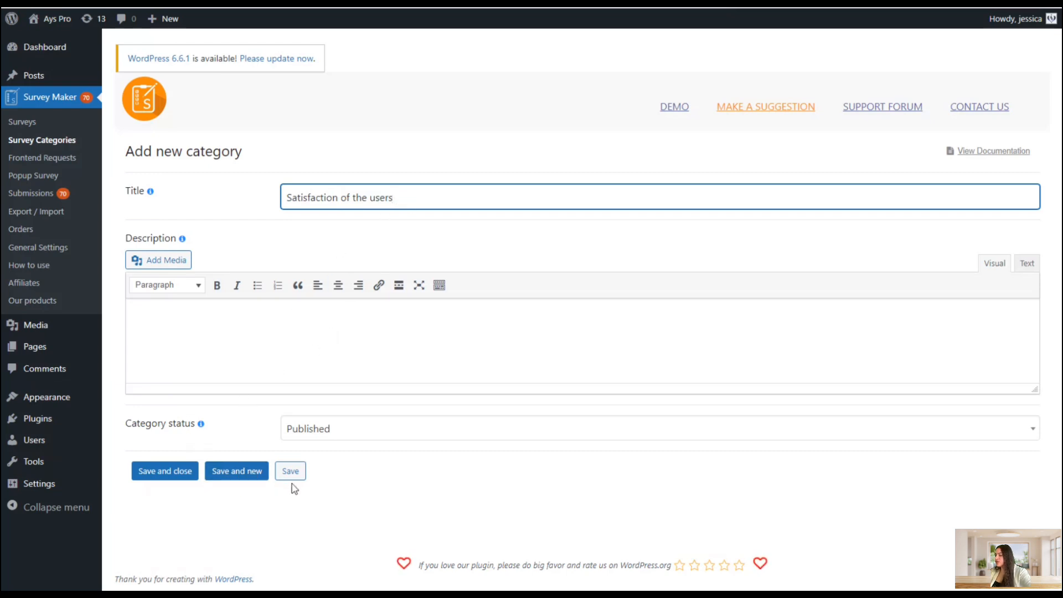
click(191, 476)
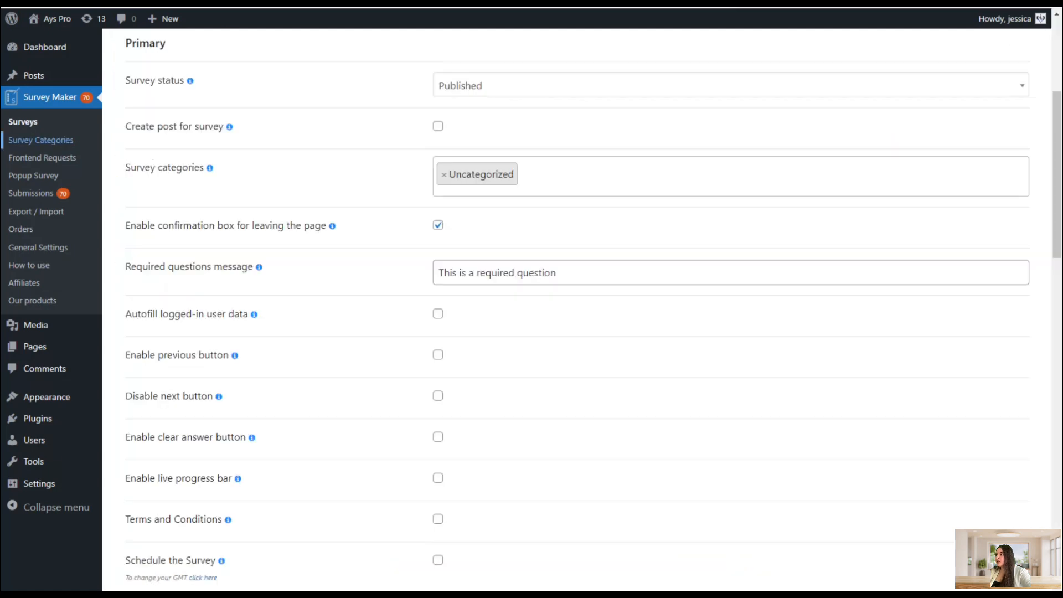
Save the survey and close the creation confirmation dialog
scroll(339, 190, up, 5)
click(324, 157)
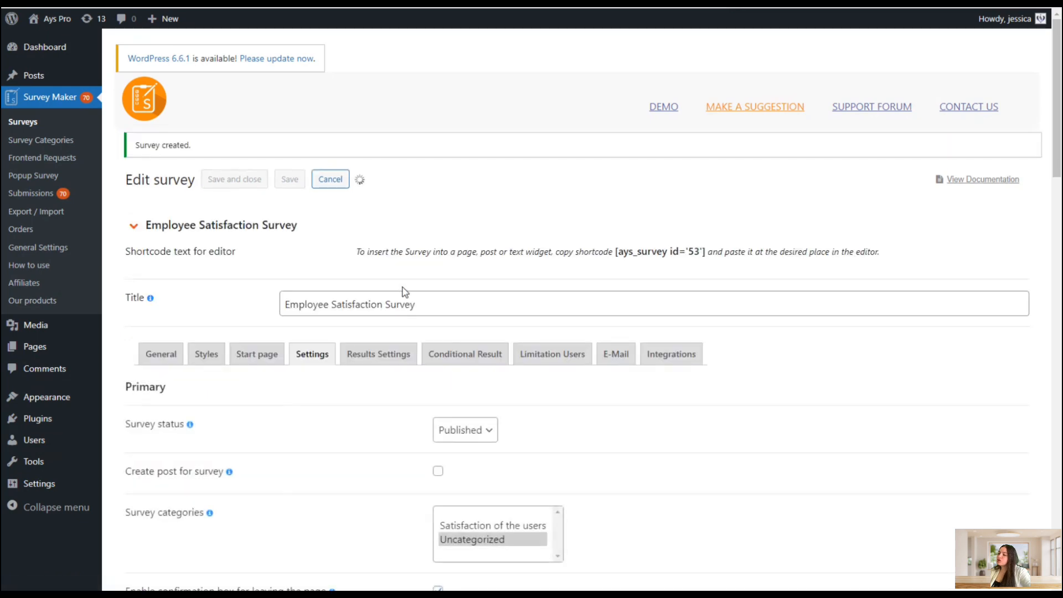
scroll(403, 292, down, 2)
scroll(304, 342, down, 2)
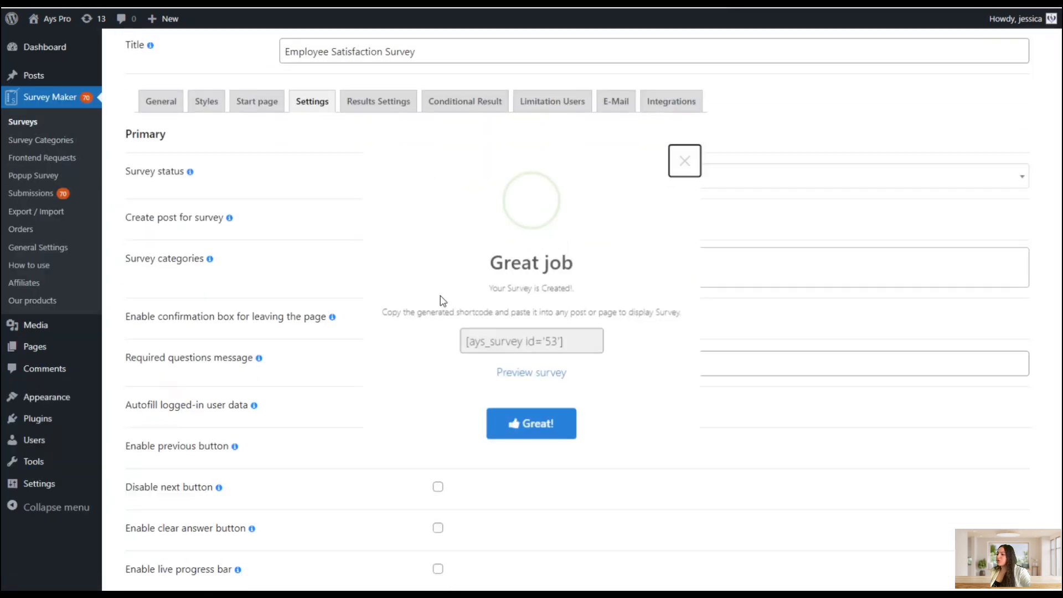
click(677, 165)
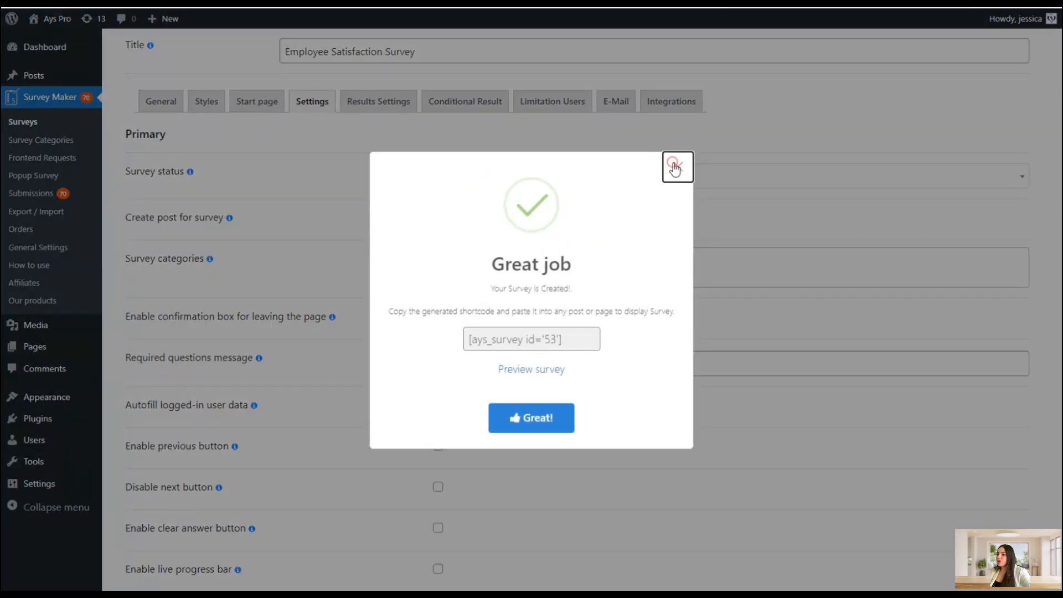
click(528, 276)
click(523, 298)
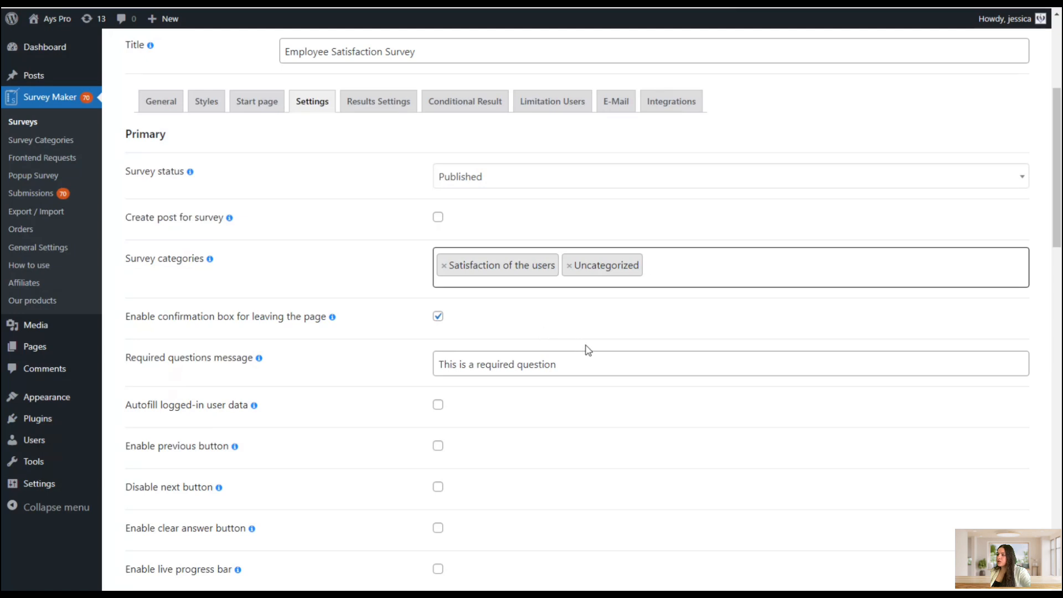
Remove both assigned categories from the survey's categories field
click(444, 266)
click(444, 266)
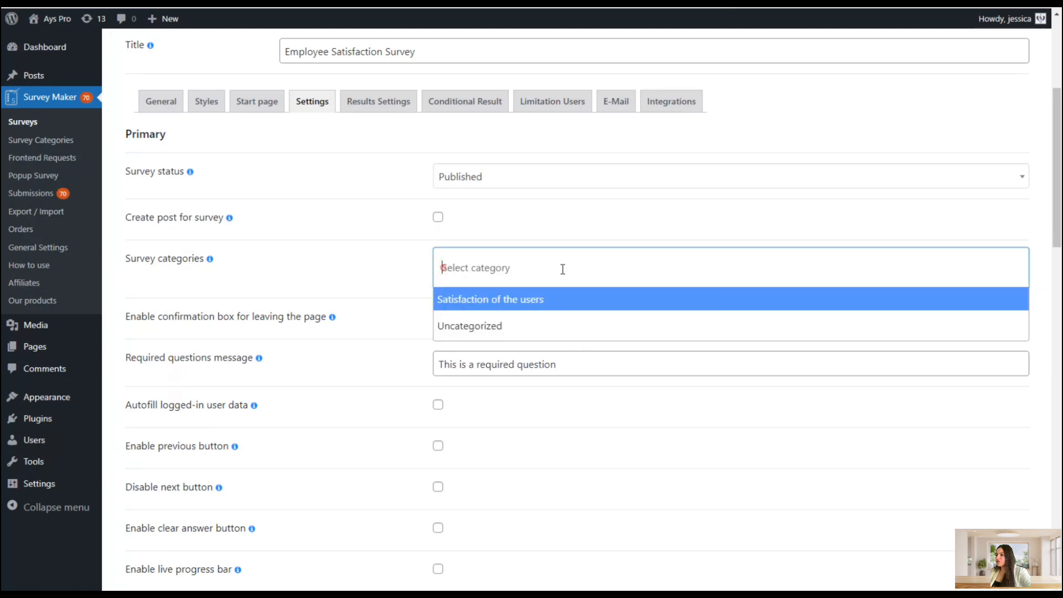
click(343, 250)
Enable the previous button and the clear answer button options
scroll(409, 271, down, 1)
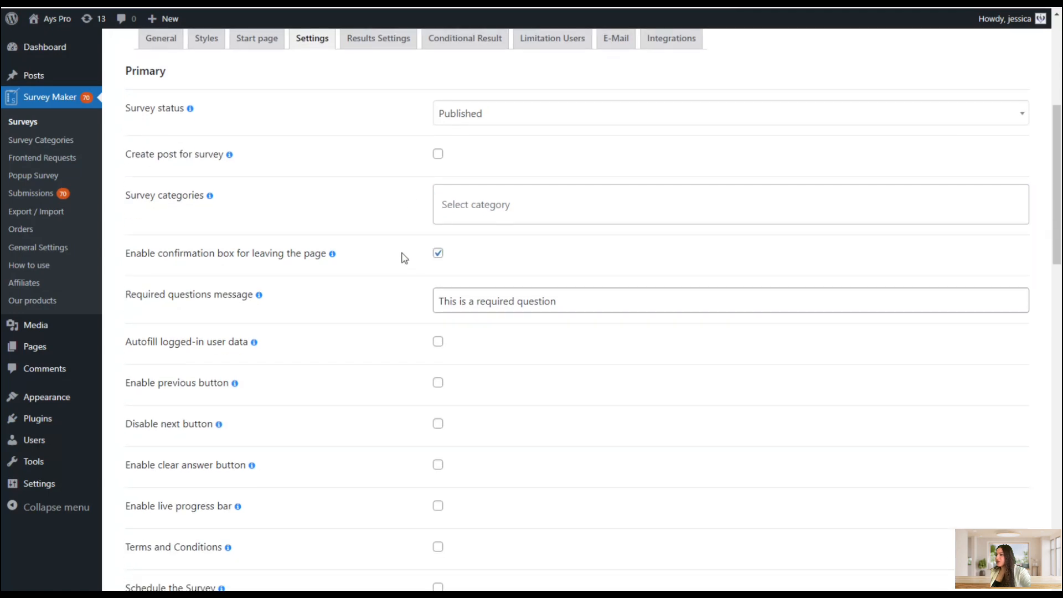
scroll(404, 258, down, 2)
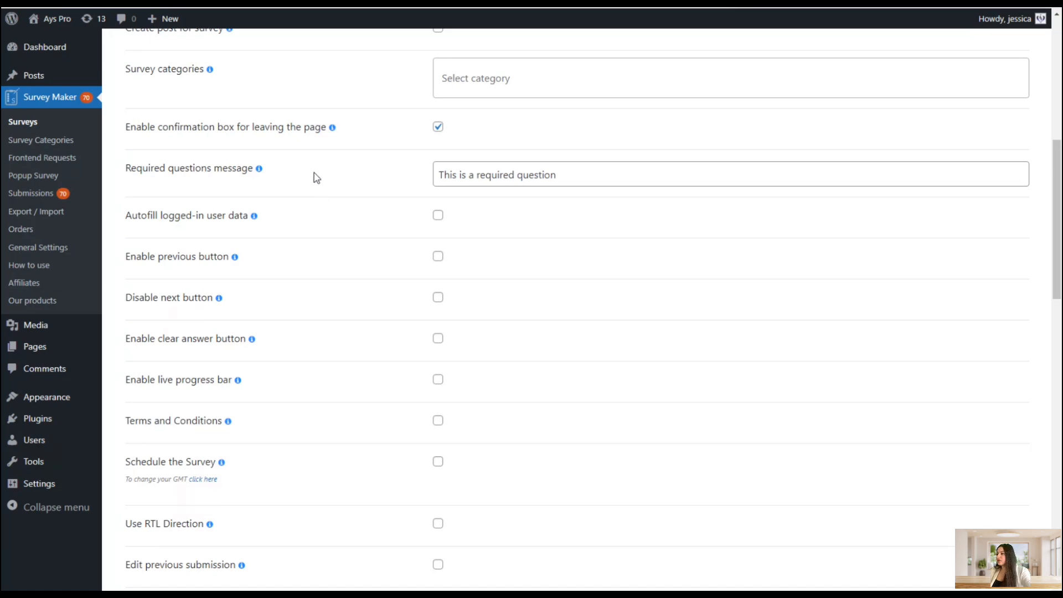
scroll(315, 177, down, 1)
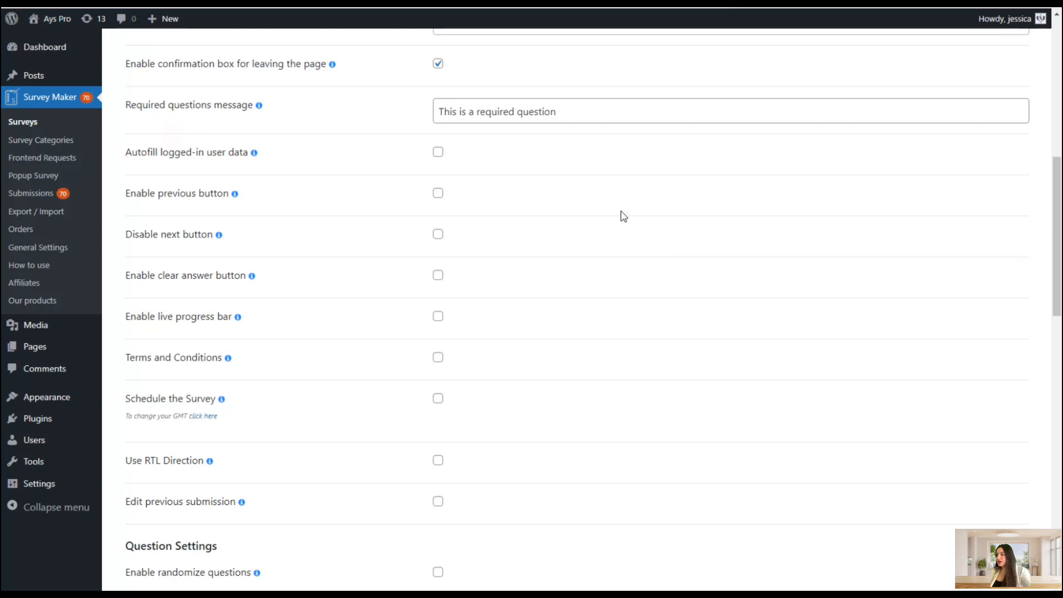
click(438, 154)
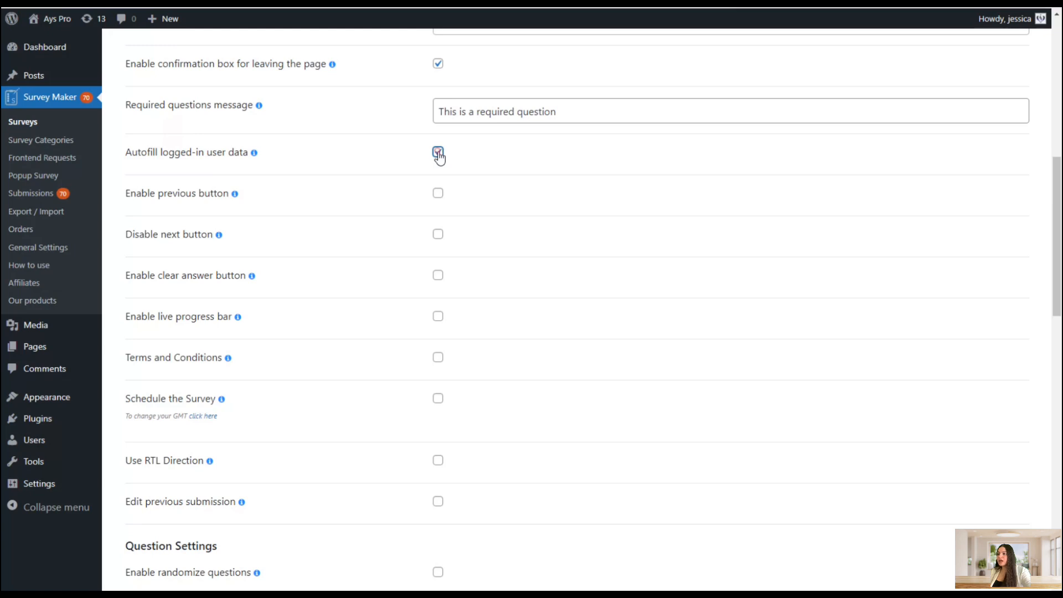
click(438, 154)
click(485, 181)
scroll(486, 183, down, 1)
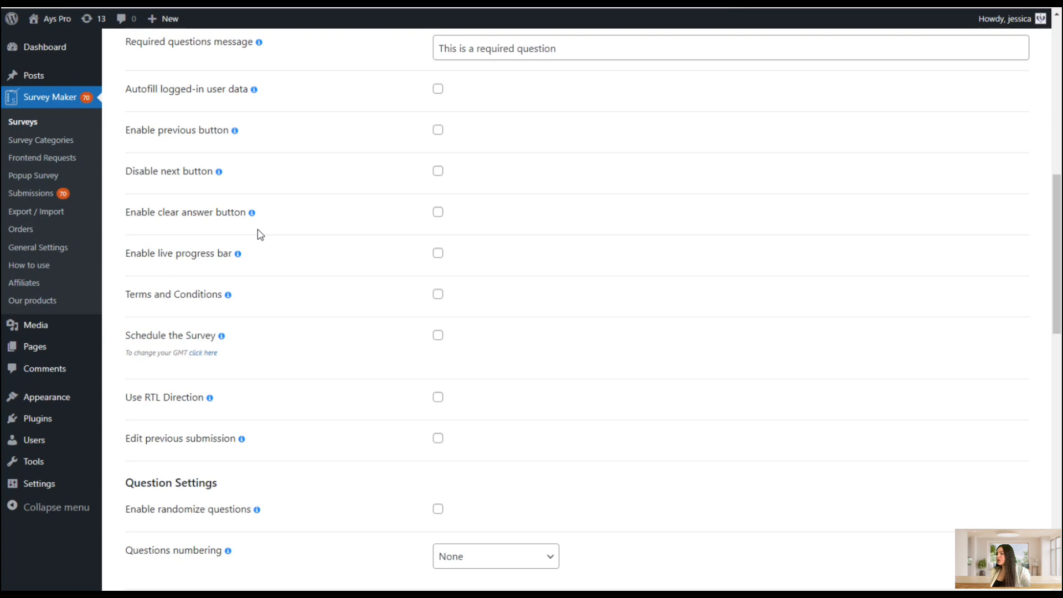
scroll(305, 245, up, 1)
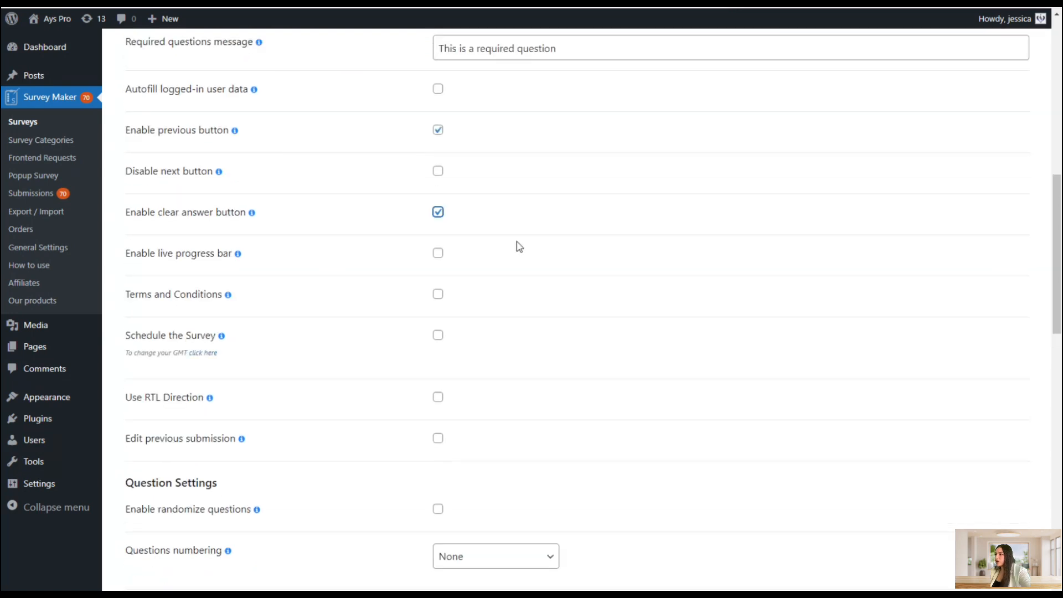
scroll(519, 246, down, 1)
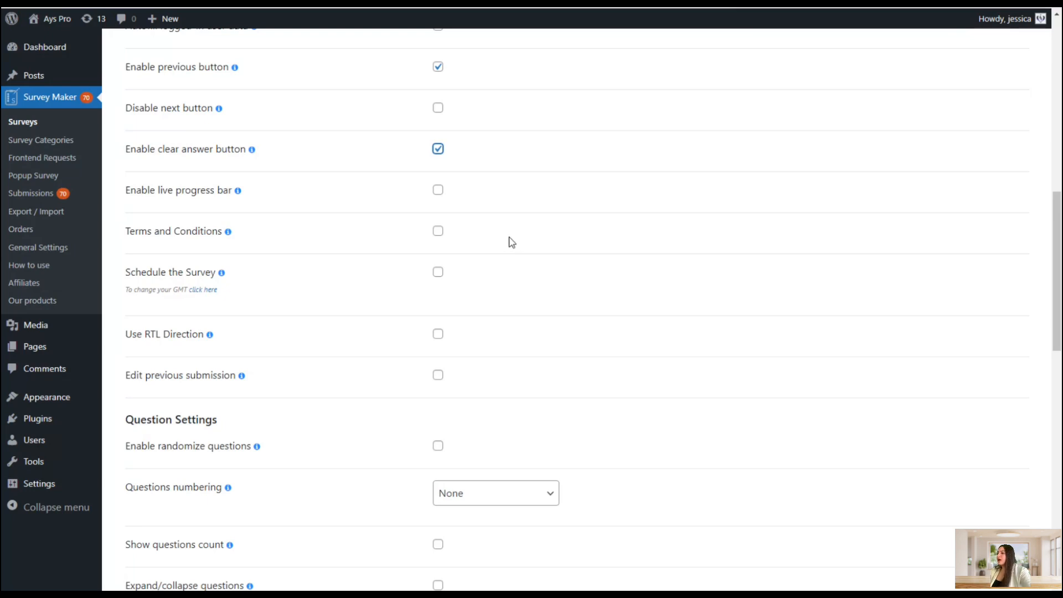
Enable the live progress bar and review its pagination items positioning options
click(437, 189)
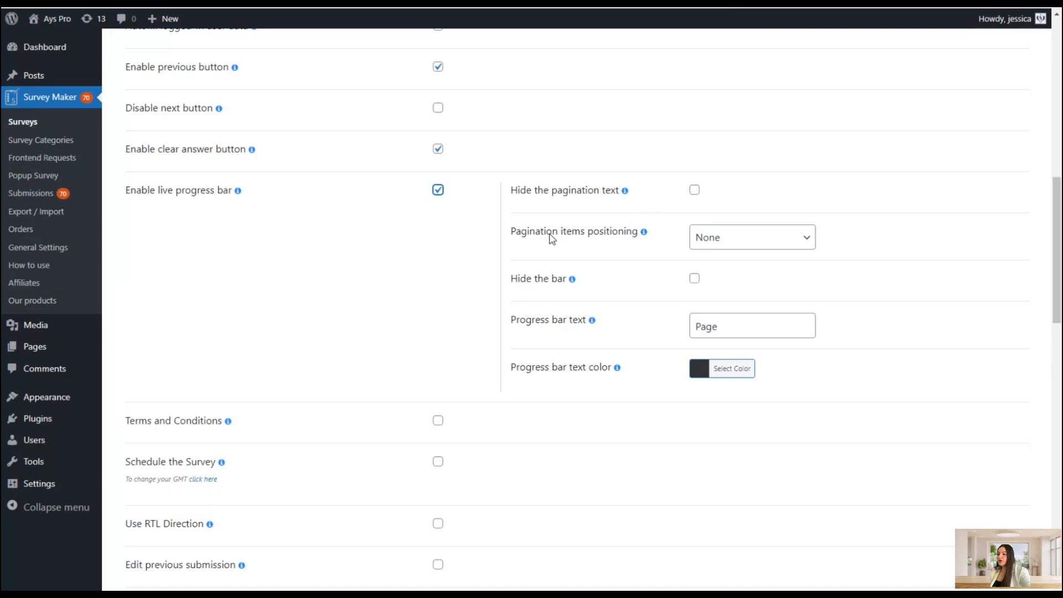
click(711, 239)
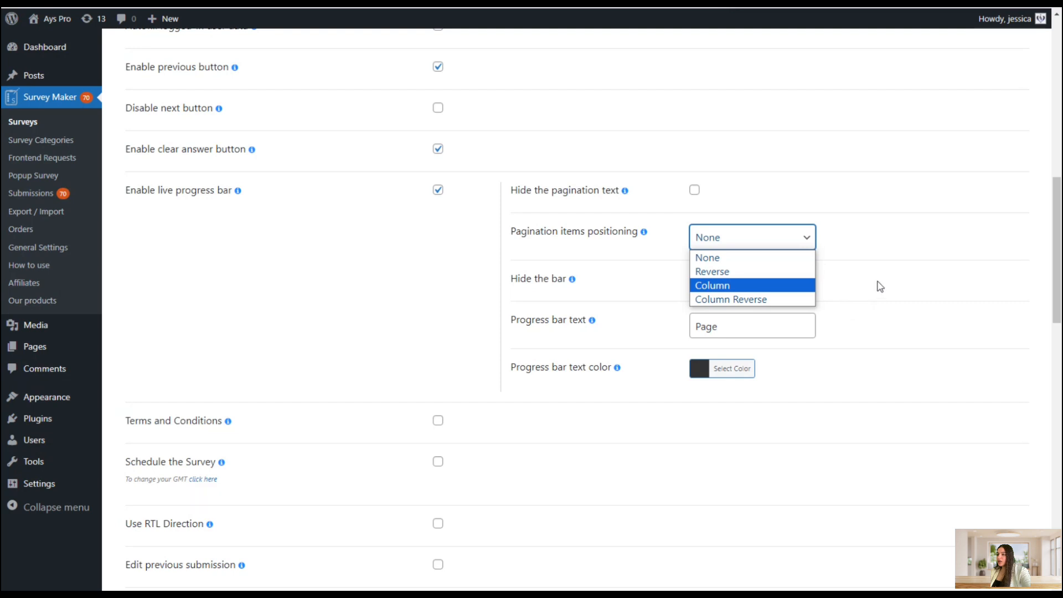
click(864, 274)
Set the progress bar text color to orange
scroll(819, 266, down, 1)
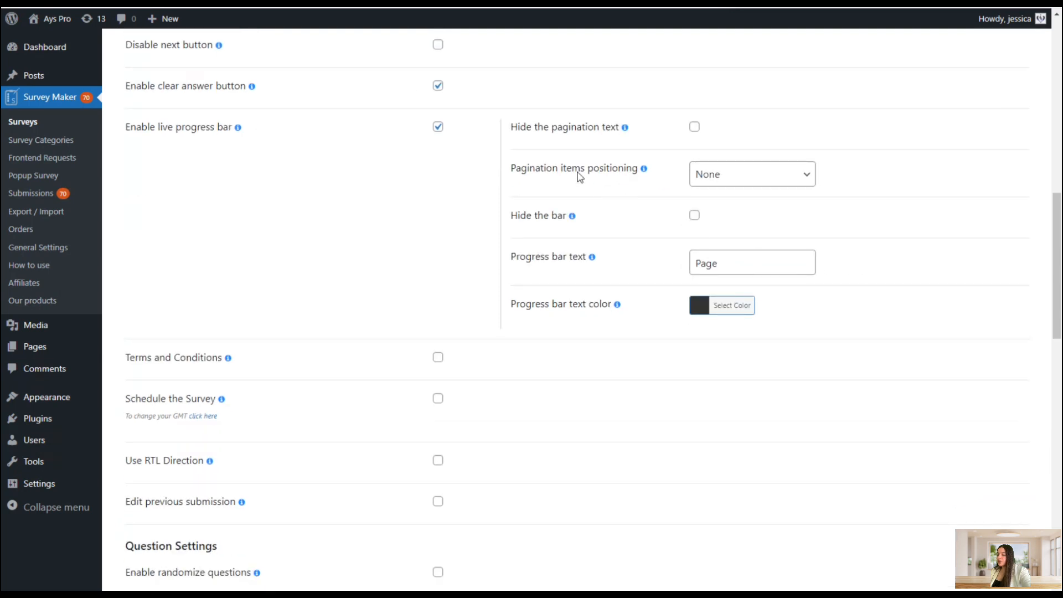
click(737, 262)
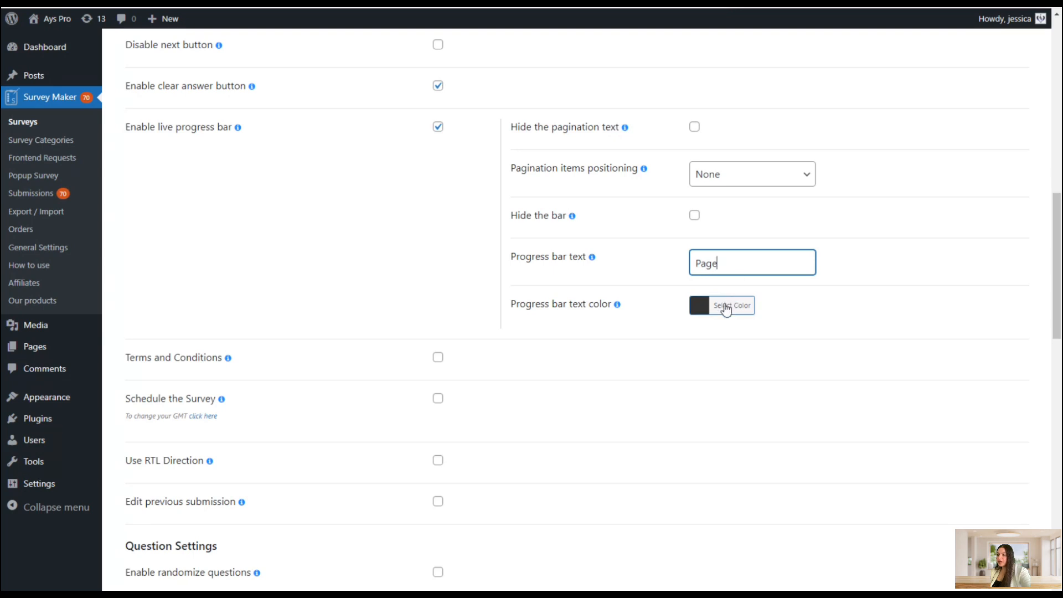
click(695, 307)
click(744, 463)
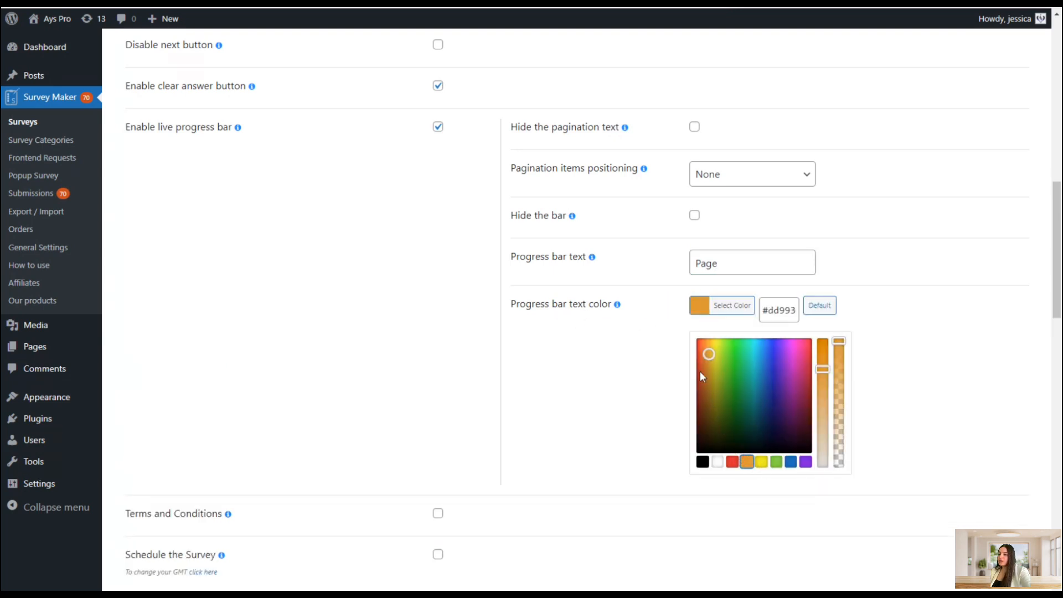
click(705, 350)
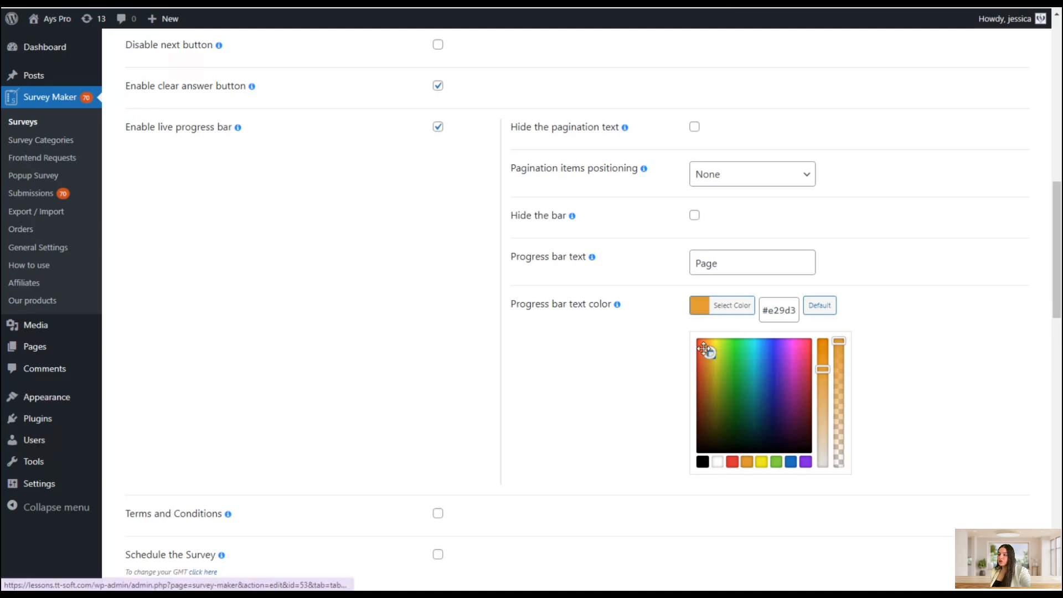
click(647, 324)
scroll(805, 376, down, 2)
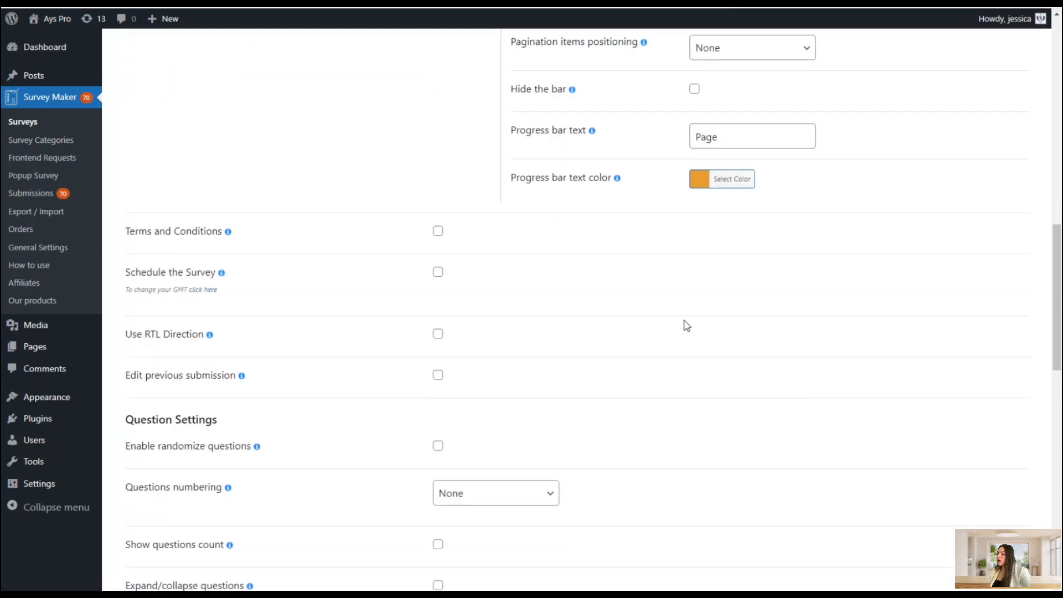
Enable Terms and Conditions and add a term reading Privacy Policy
click(438, 232)
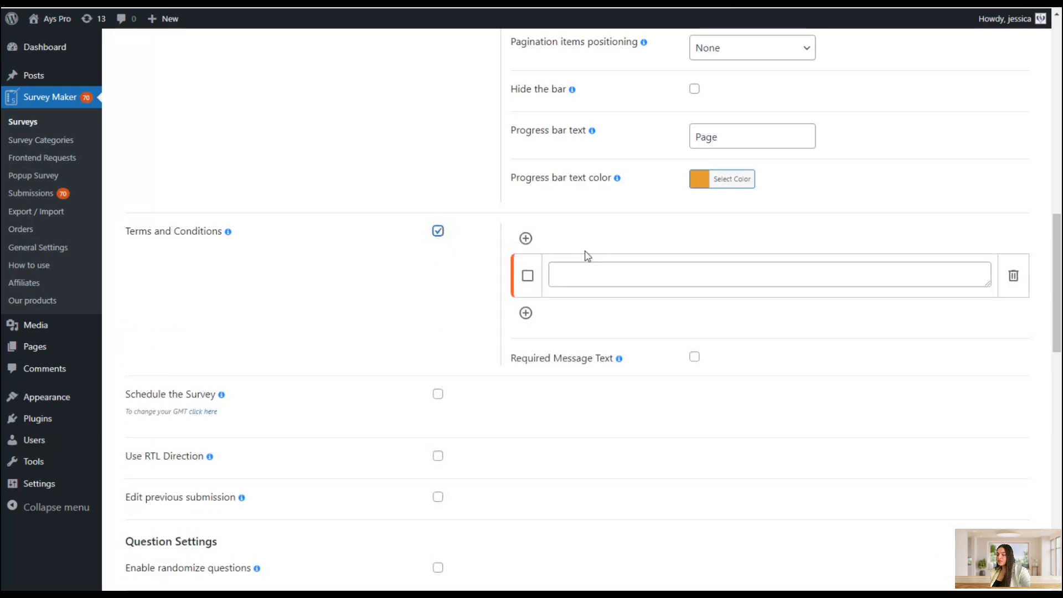
scroll(640, 301, up, 1)
click(586, 333)
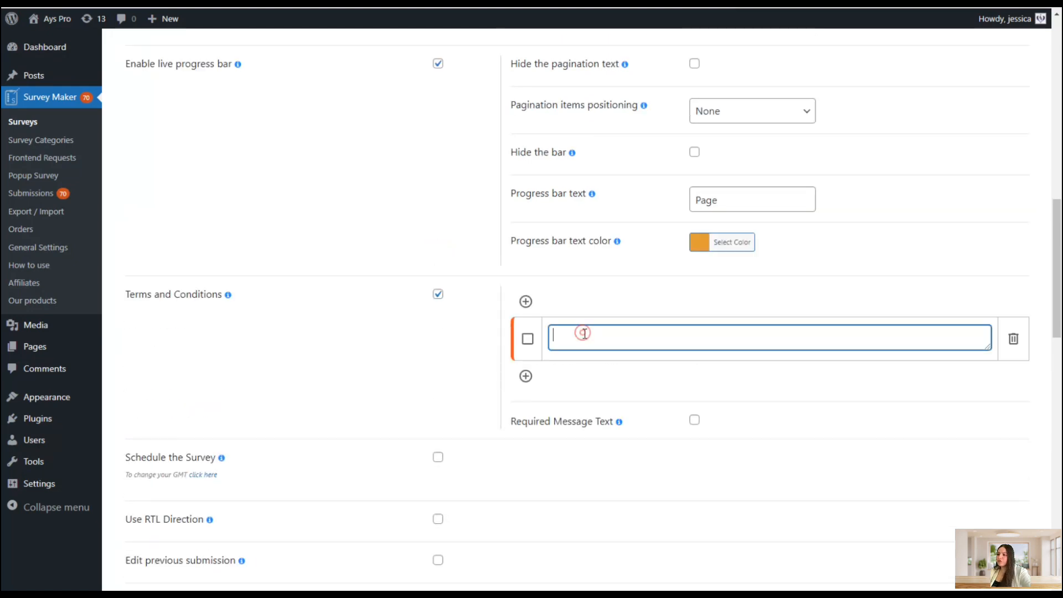
text(P)
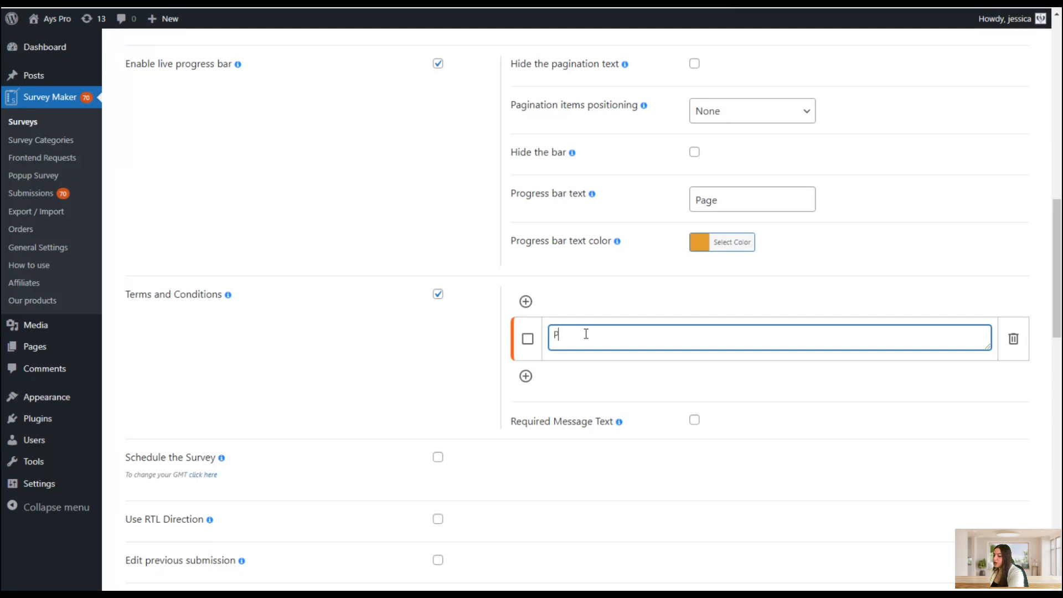
text(rivacy Polocy)
key(BackSpace)
key(BackSpace)
key(BackSpace)
text(icy)
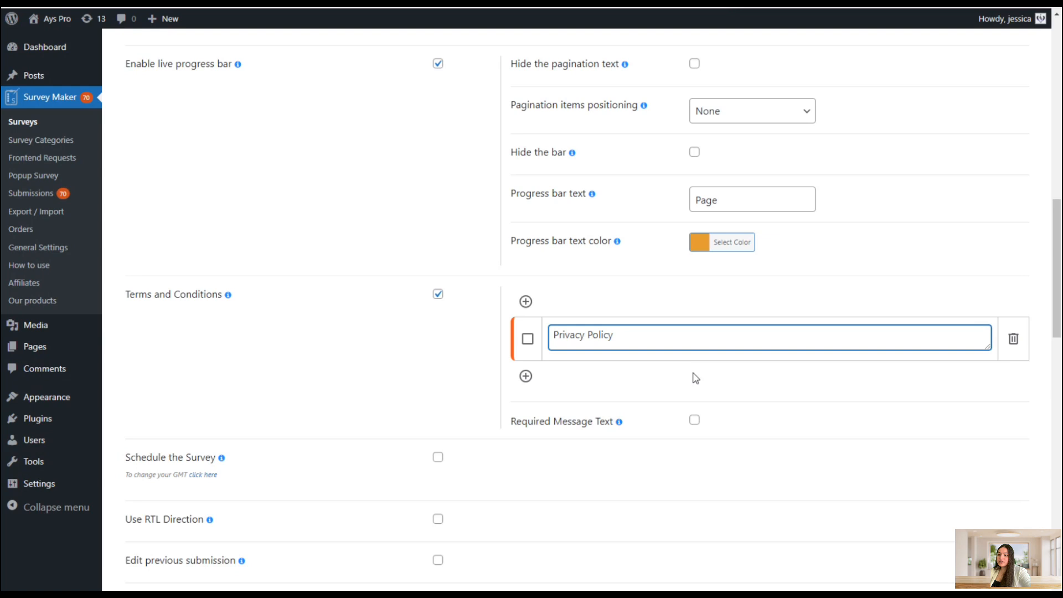
scroll(696, 379, down, 2)
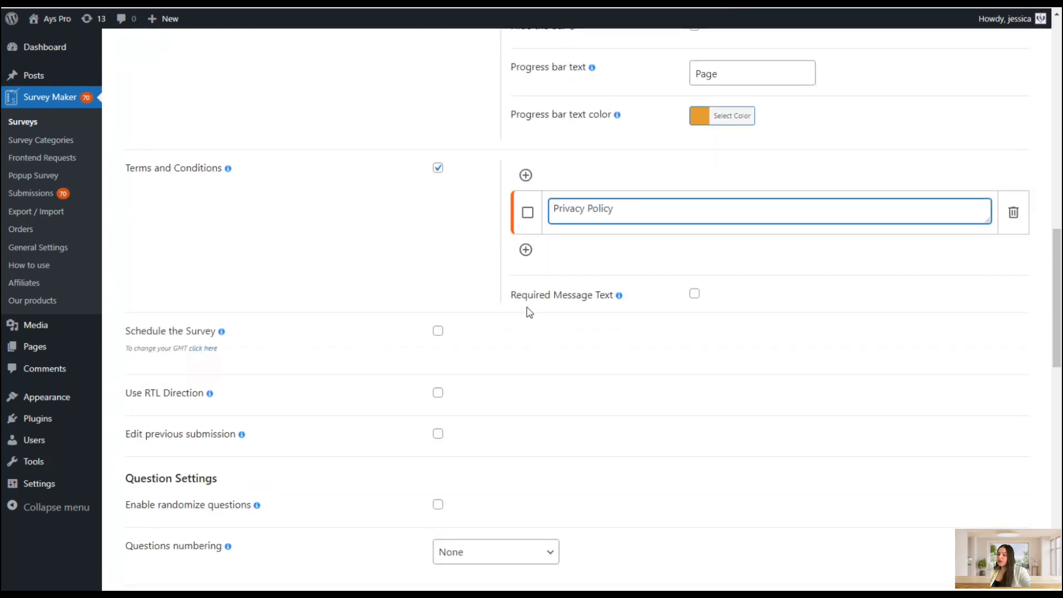
scroll(670, 253, down, 1)
click(667, 246)
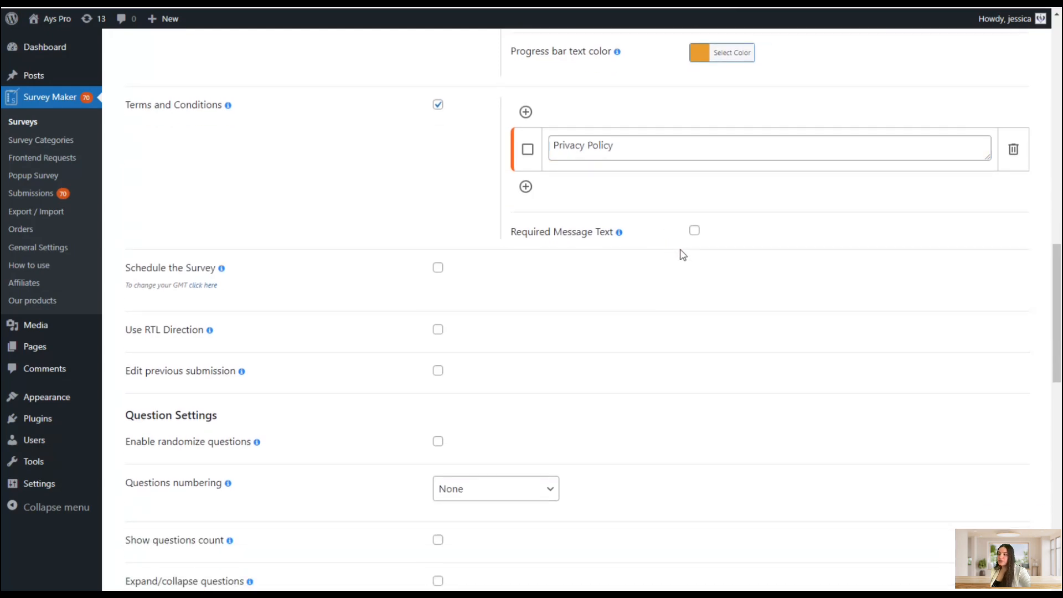
scroll(682, 255, down, 2)
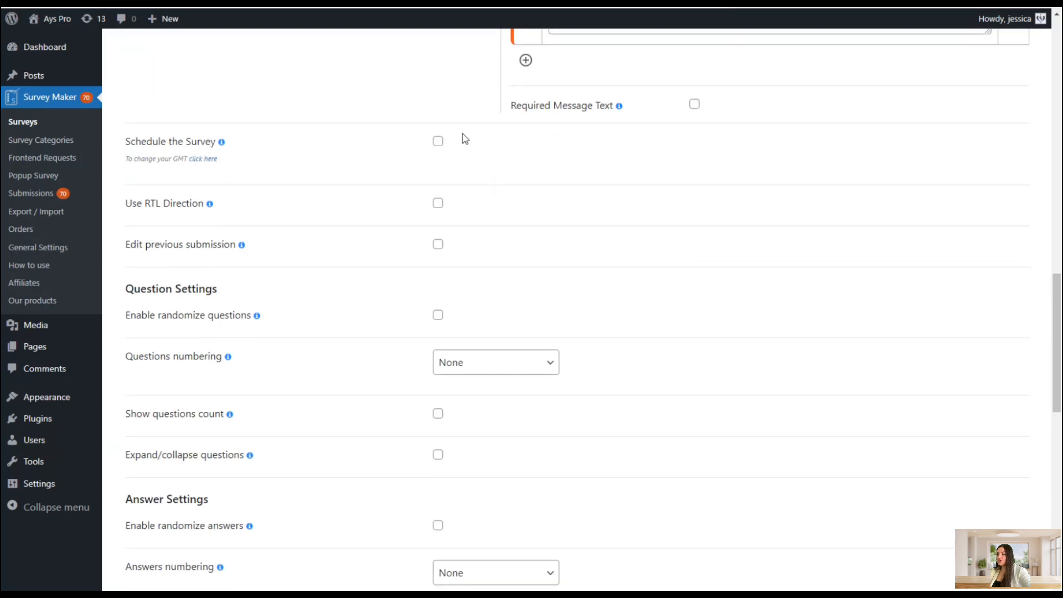
click(438, 141)
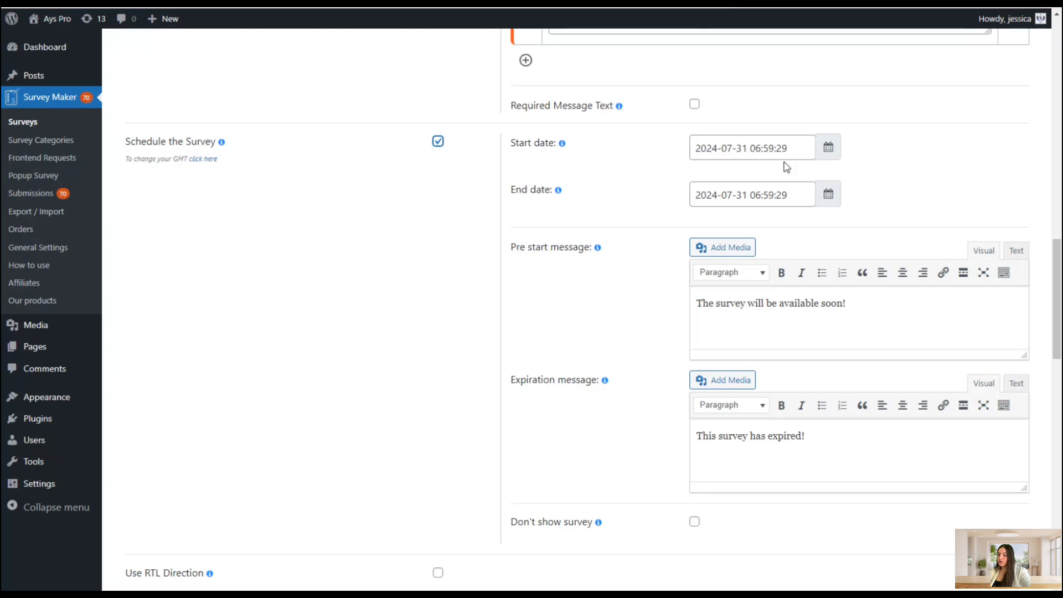
click(722, 193)
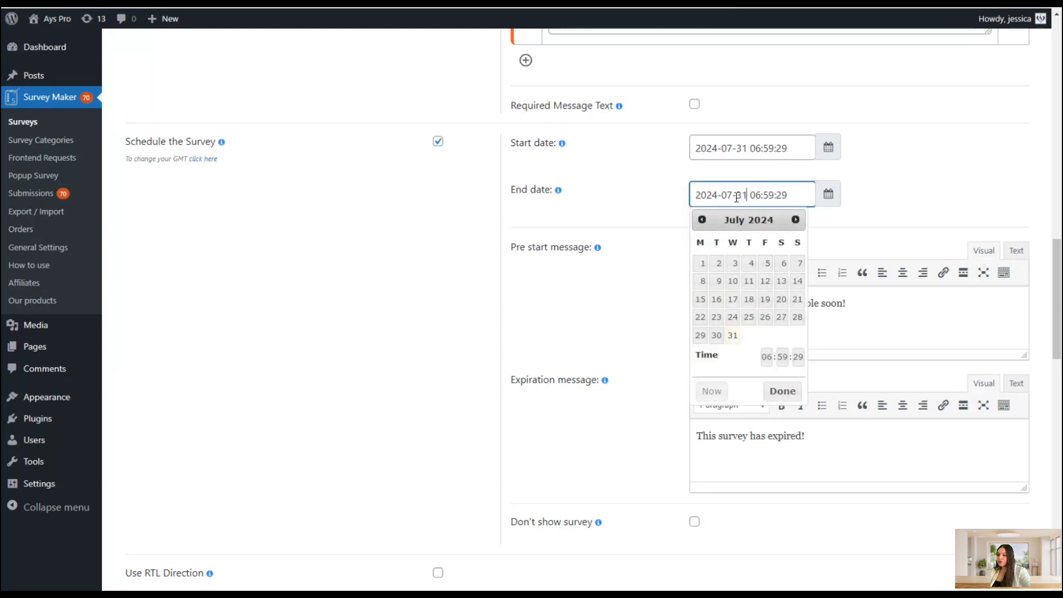
click(795, 220)
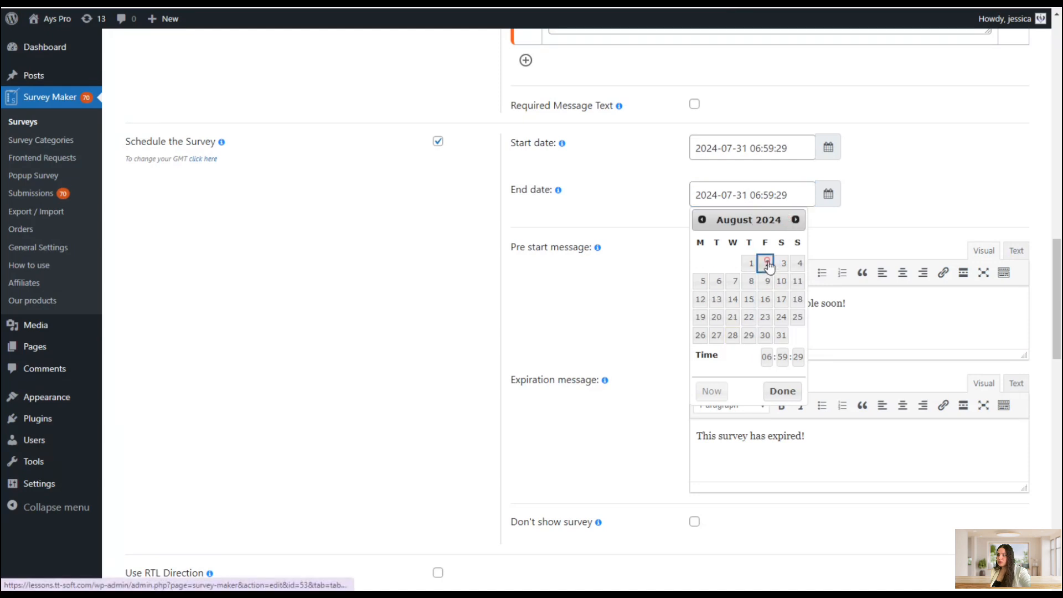
click(767, 264)
click(649, 168)
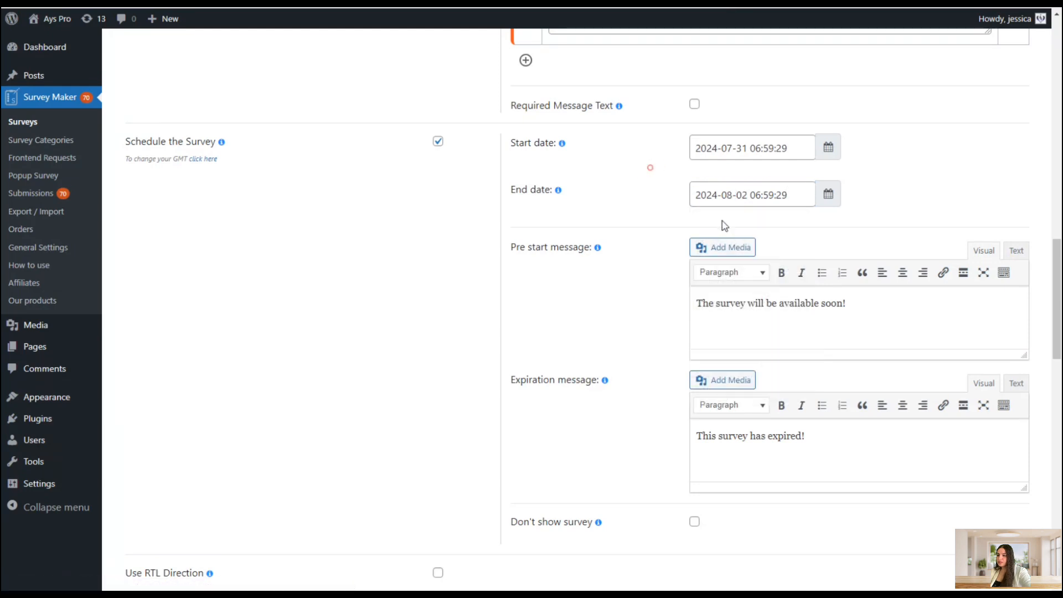
Enable the Don't show survey option in the schedule settings
scroll(606, 245, down, 1)
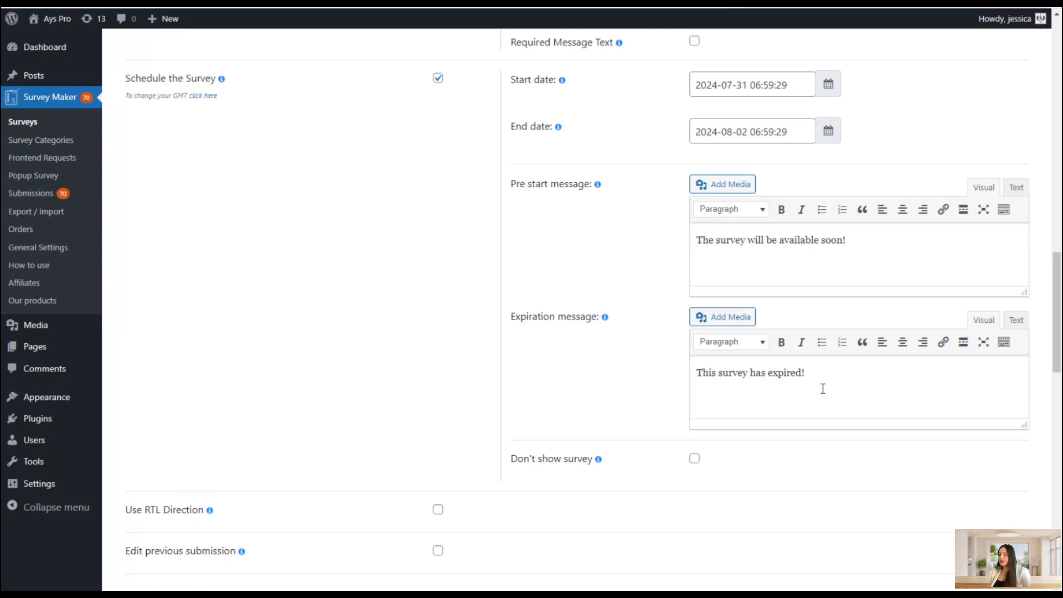
mouse_move(613, 317)
scroll(631, 380, up, 2)
scroll(631, 379, down, 1)
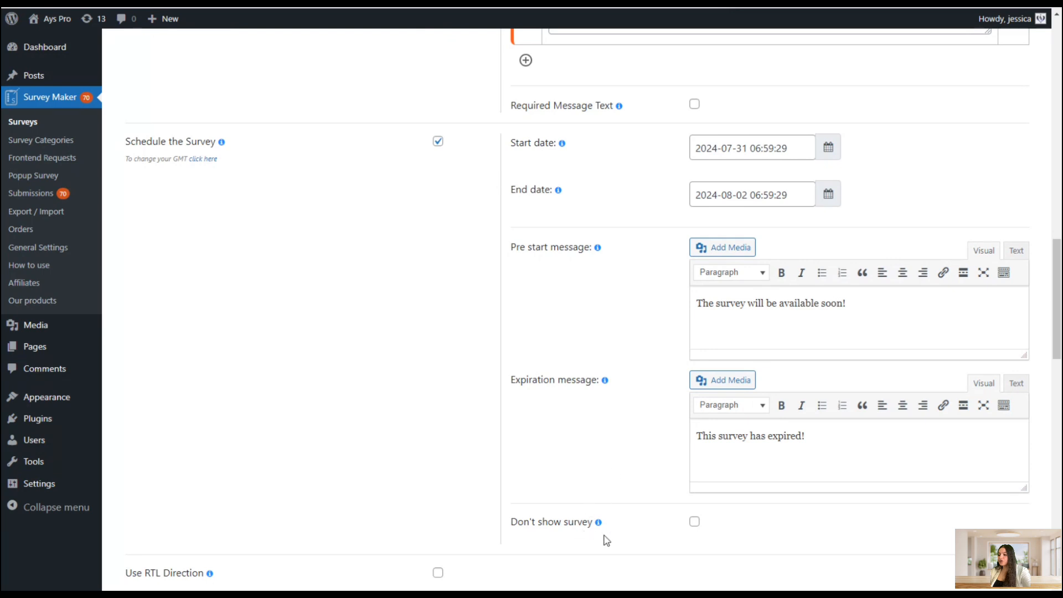
click(694, 521)
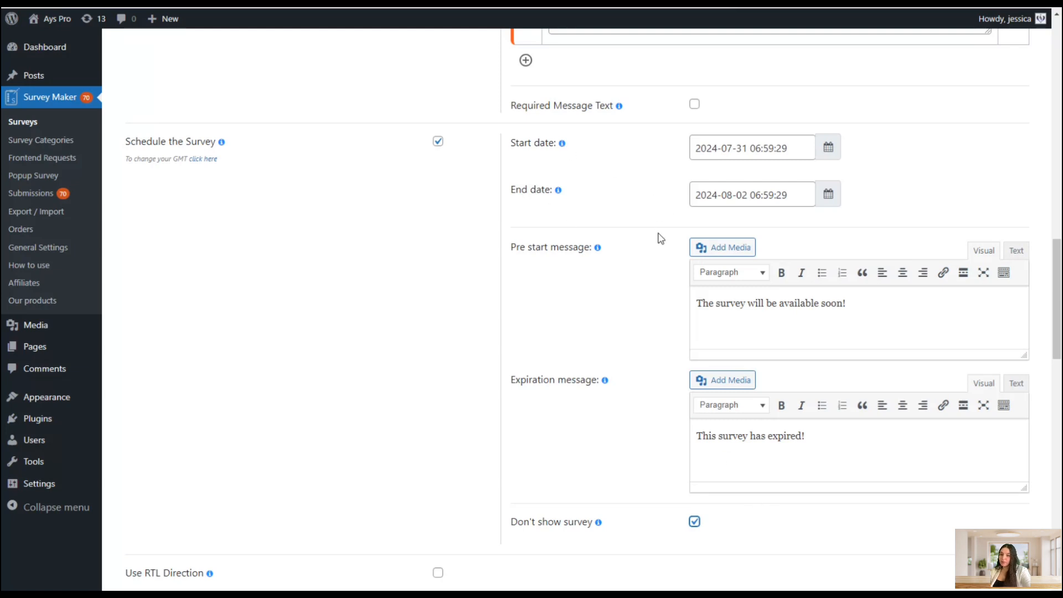
scroll(452, 358, up, 1)
scroll(450, 354, down, 6)
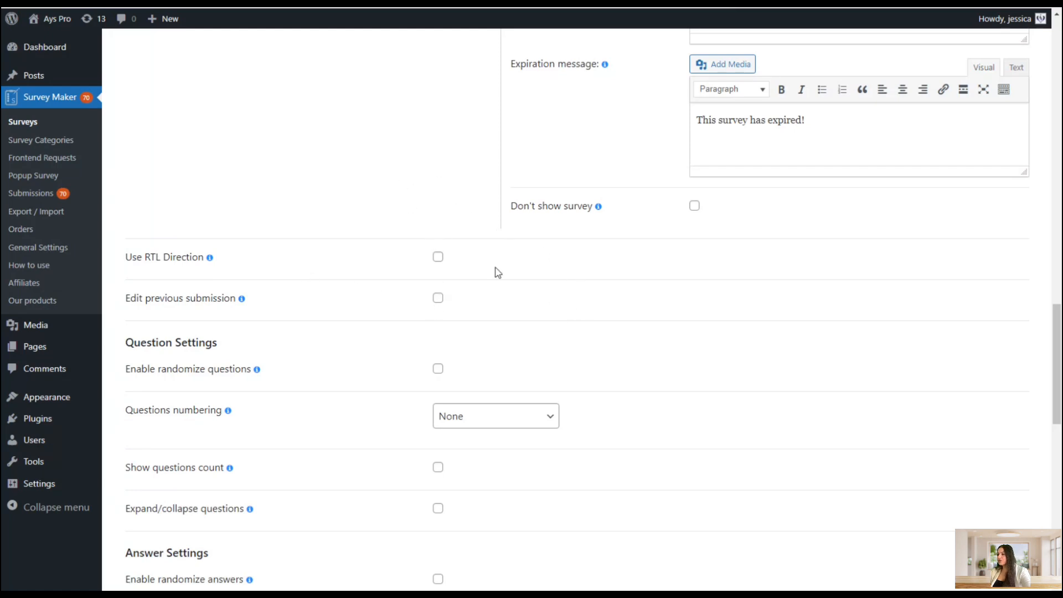
Enable randomize questions and randomize answers
scroll(418, 244, down, 2)
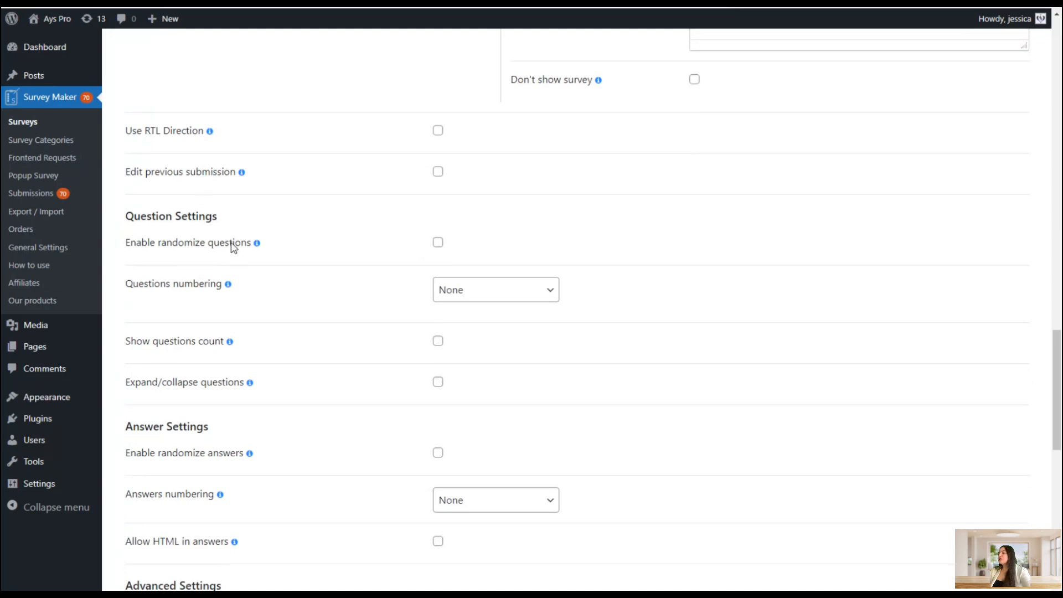
click(436, 245)
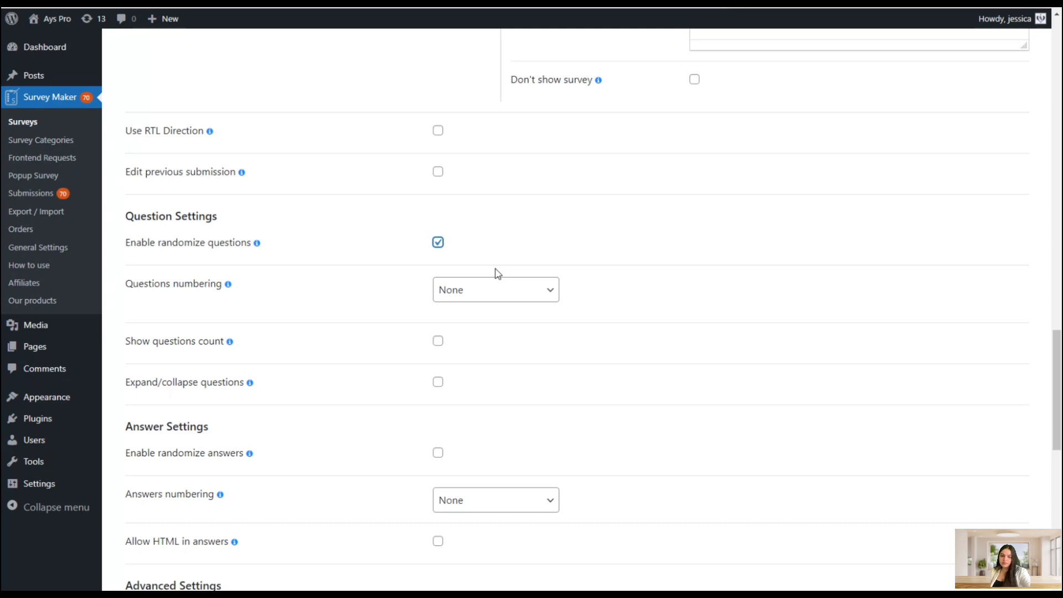
scroll(498, 273, down, 5)
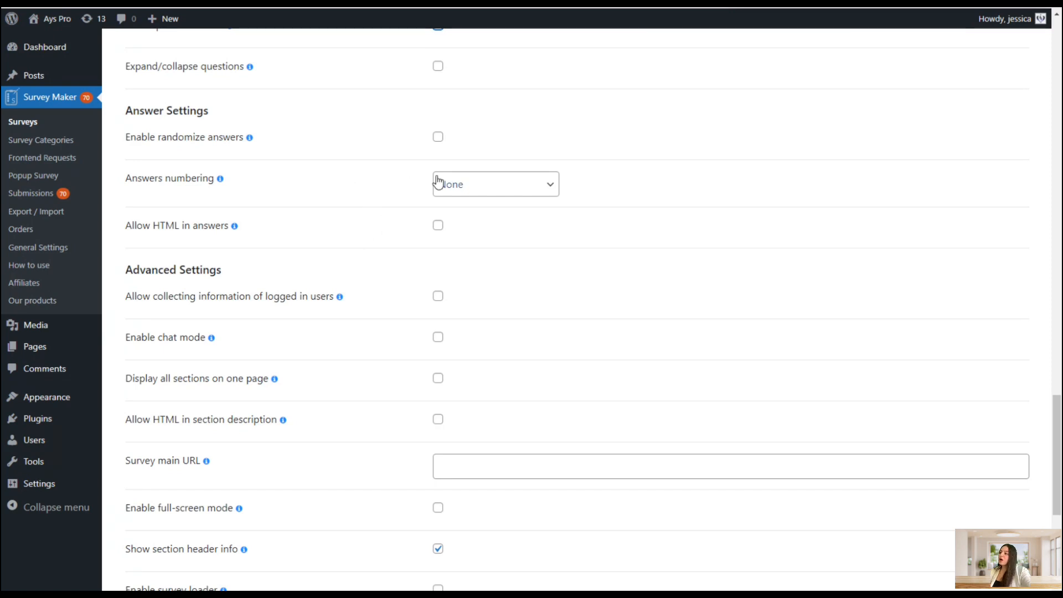
click(437, 137)
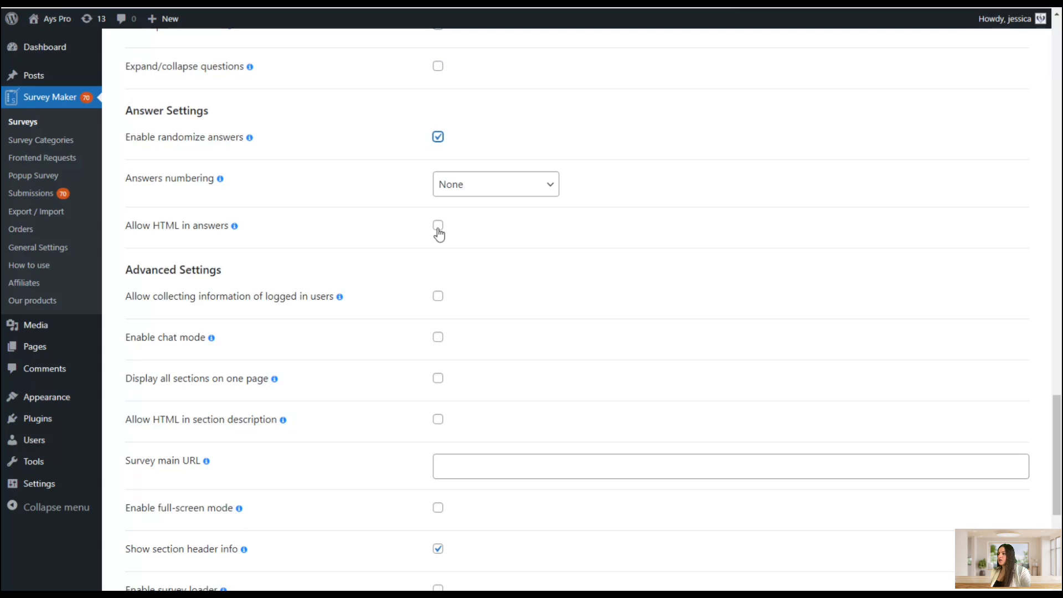
Scroll through the answer and advanced settings options
scroll(397, 219, up, 4)
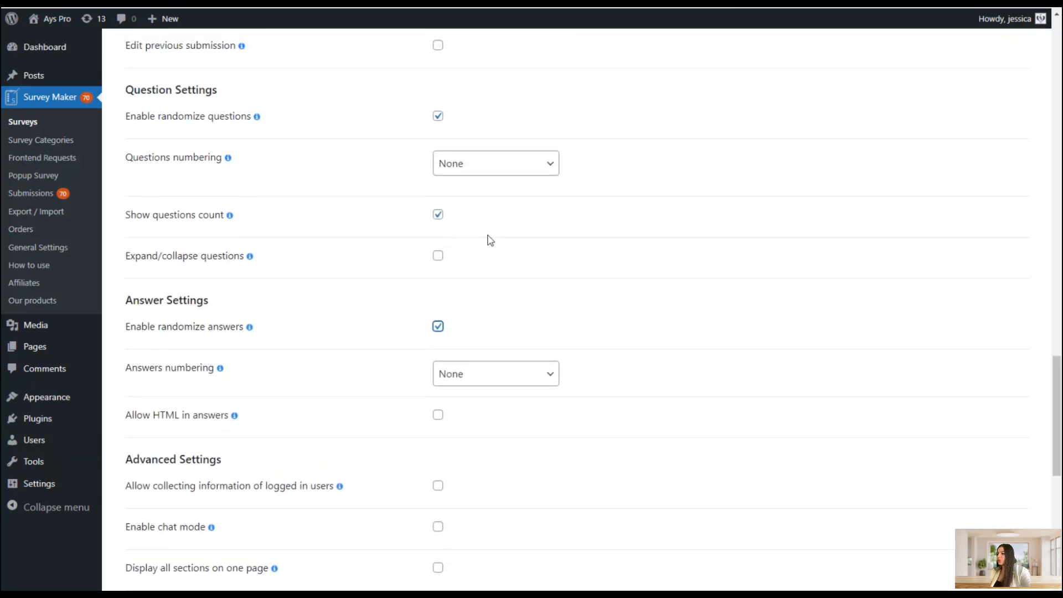
scroll(499, 249, down, 2)
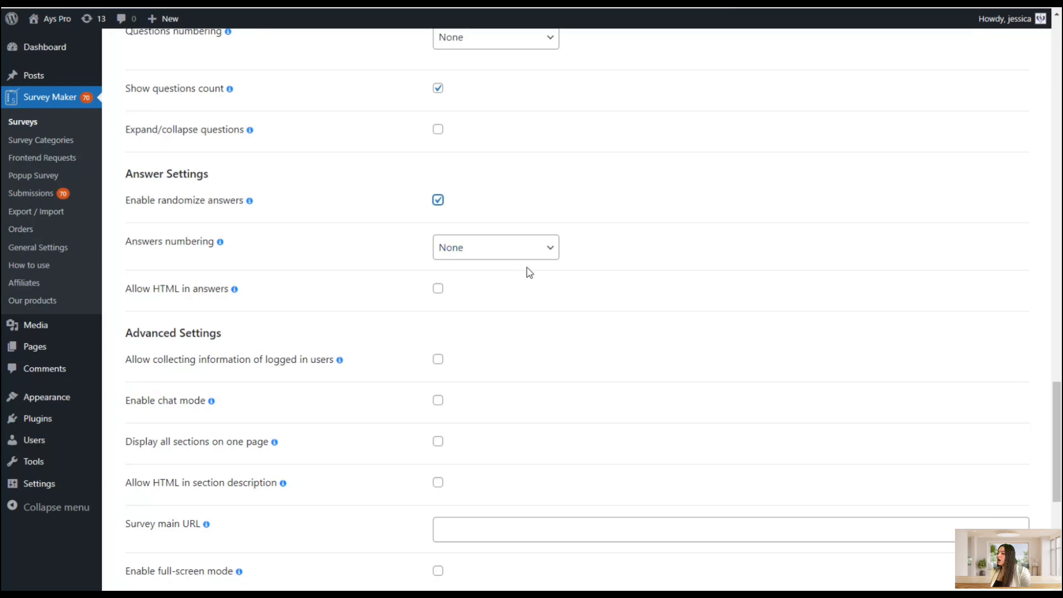
scroll(541, 279, down, 1)
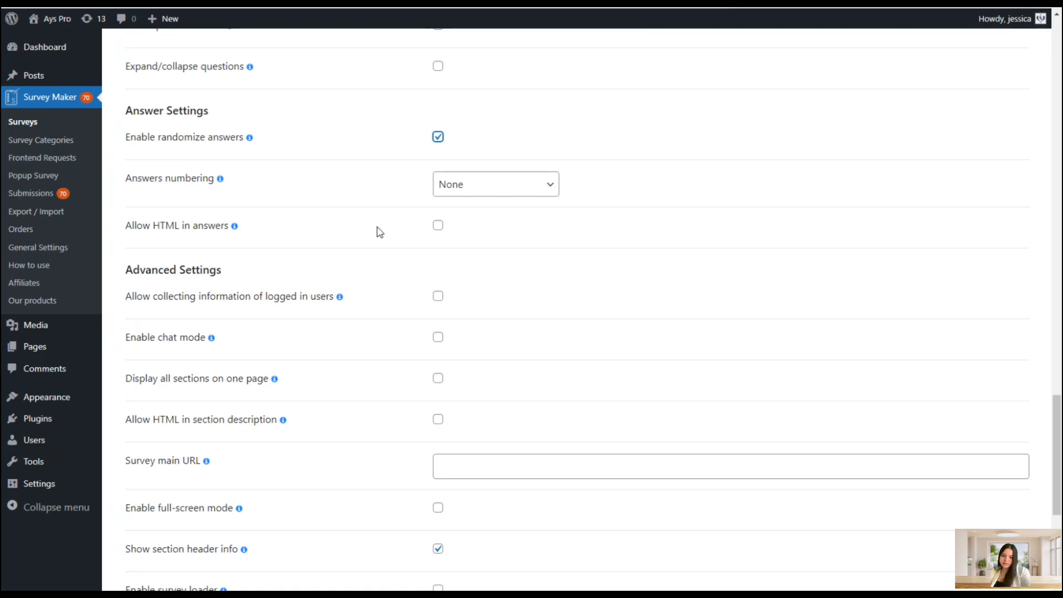
scroll(297, 262, down, 2)
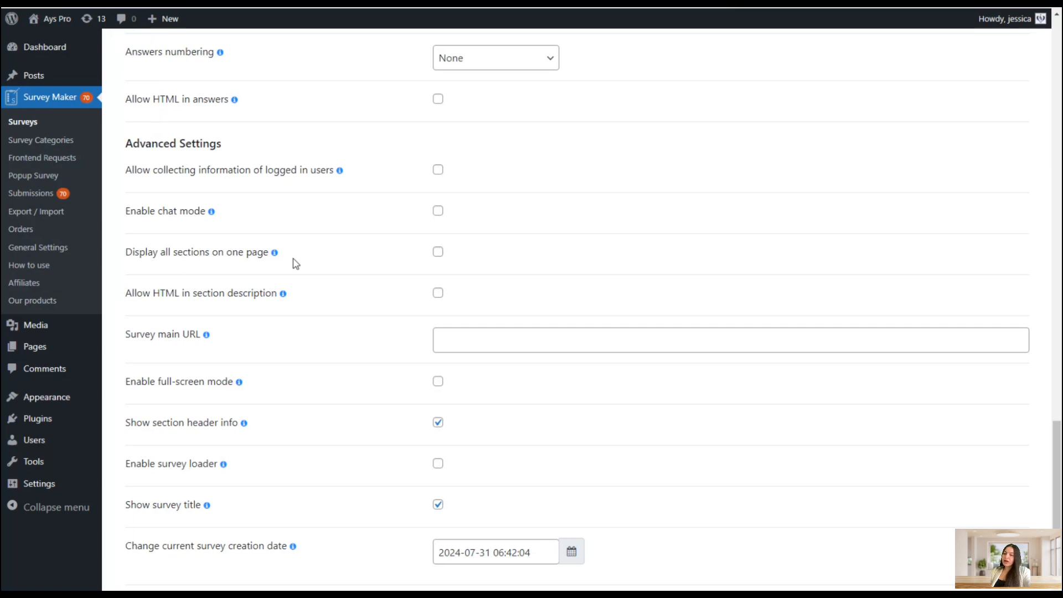
scroll(279, 213, down, 2)
scroll(279, 214, down, 1)
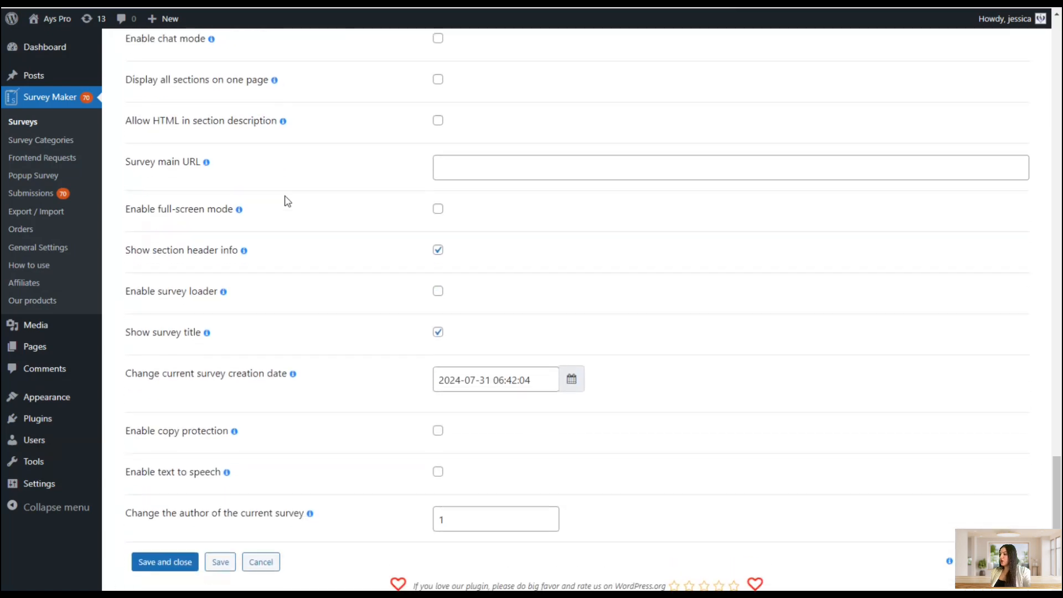
scroll(287, 200, up, 4)
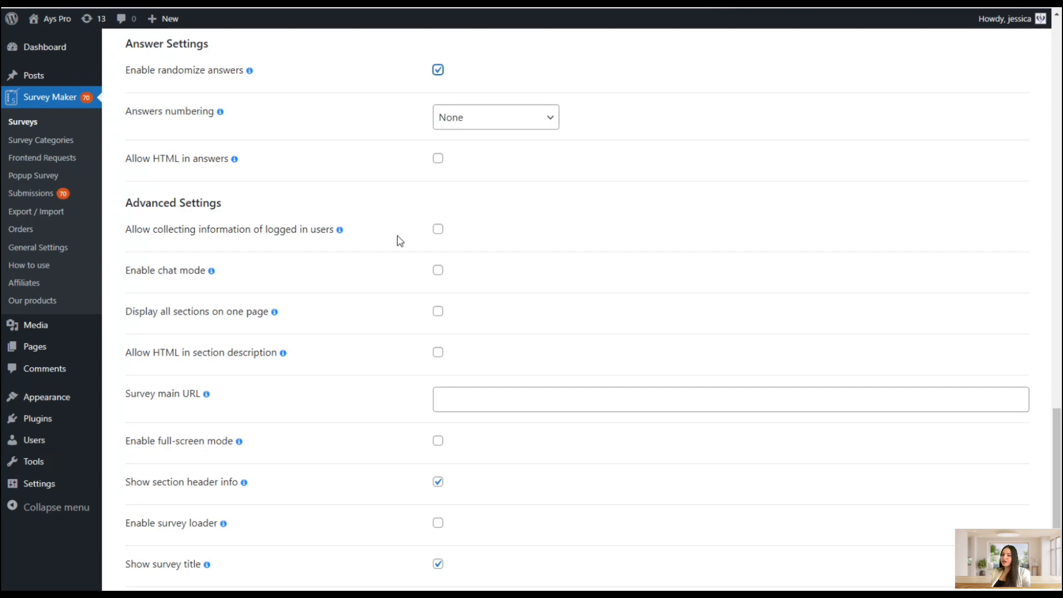
scroll(398, 233, down, 1)
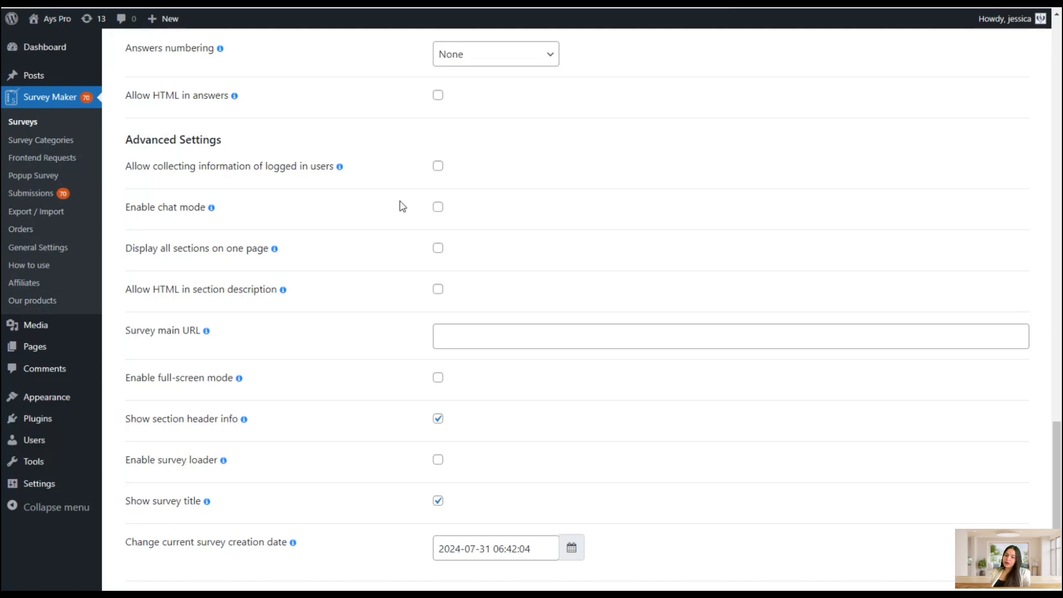
Find the Chatbox Survey demo on the plugin's demo page by searching for chat
click(195, 207)
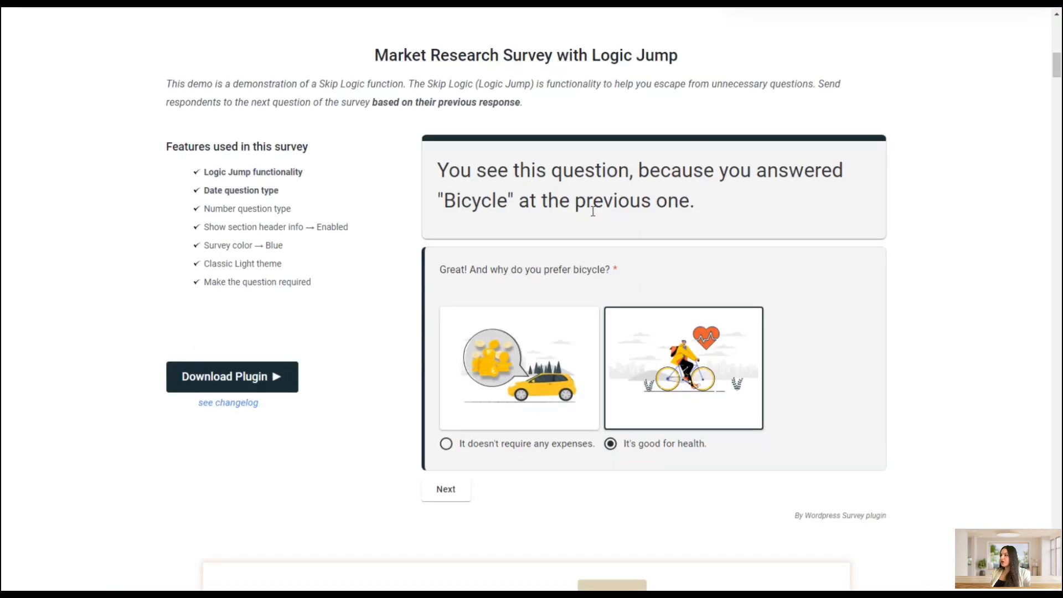
key(ctrl+f)
text(chat)
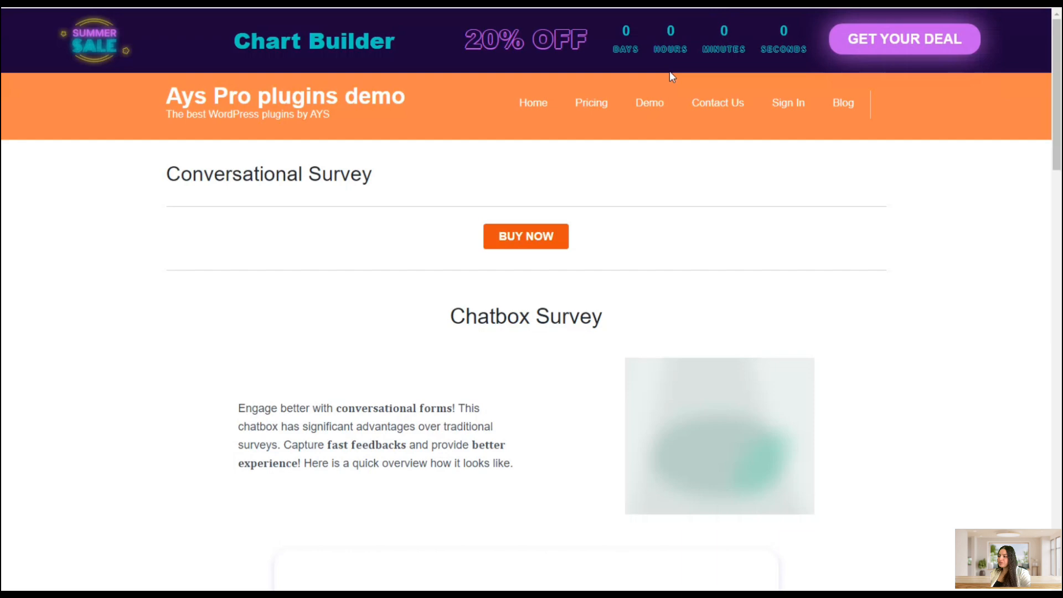
scroll(686, 230, down, 7)
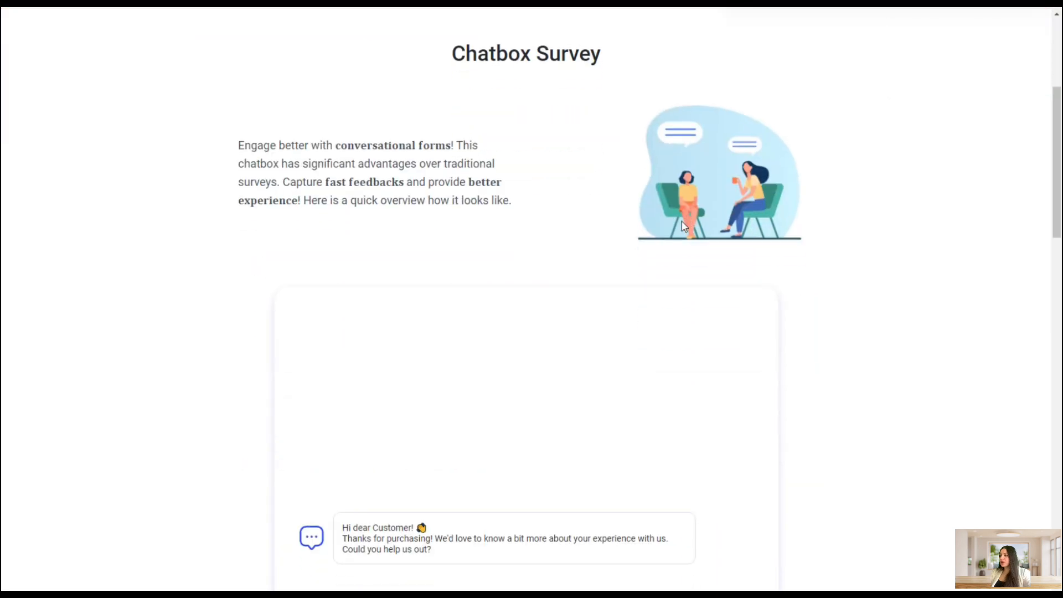
scroll(684, 227, down, 2)
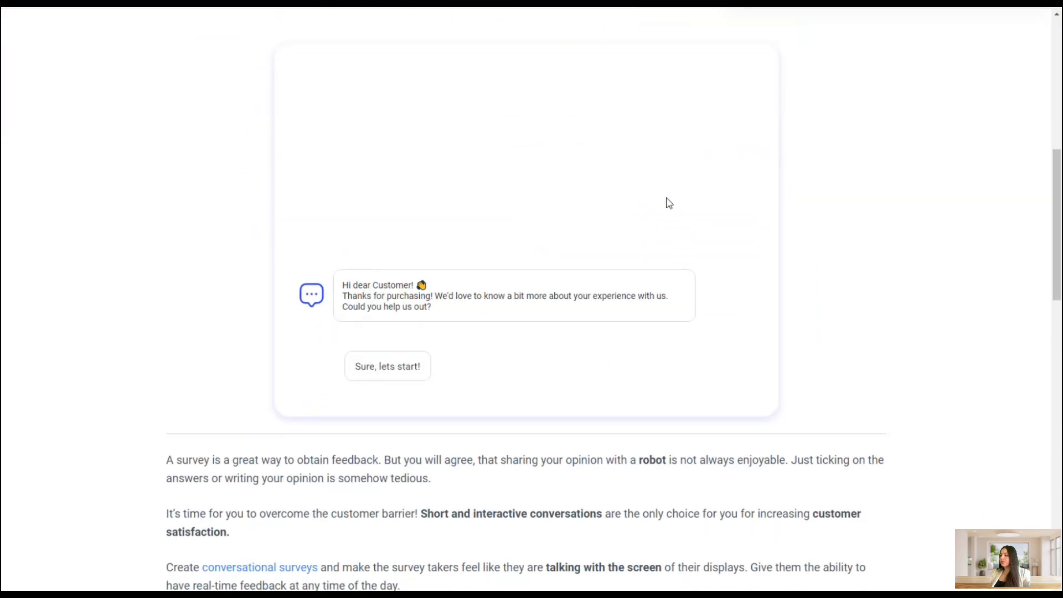
Answer the chatbox demo: start it, reply text as the name, choose Survey Maker, then Features
click(403, 367)
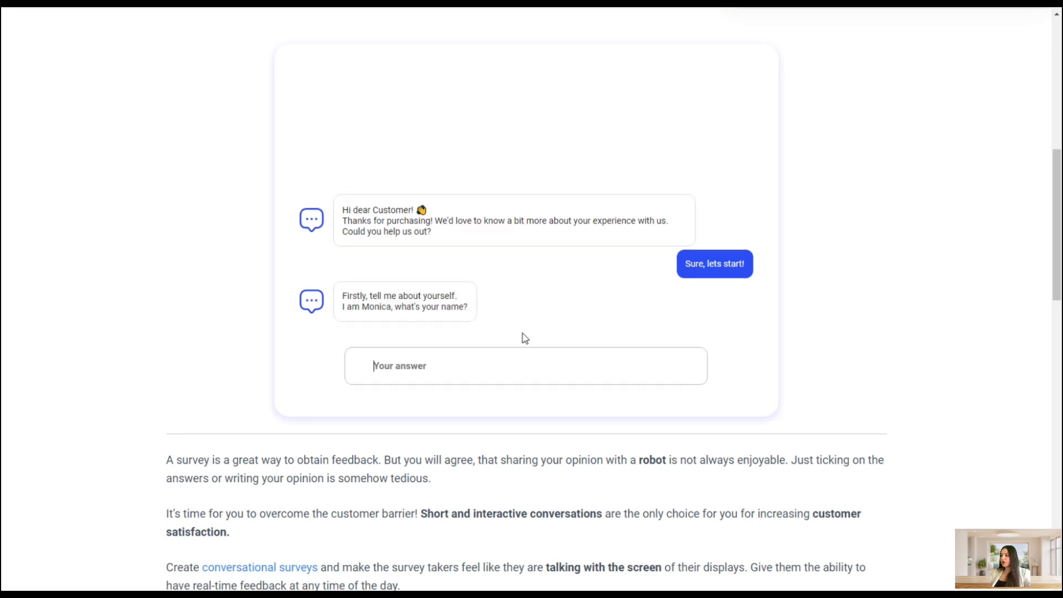
click(463, 365)
text(text)
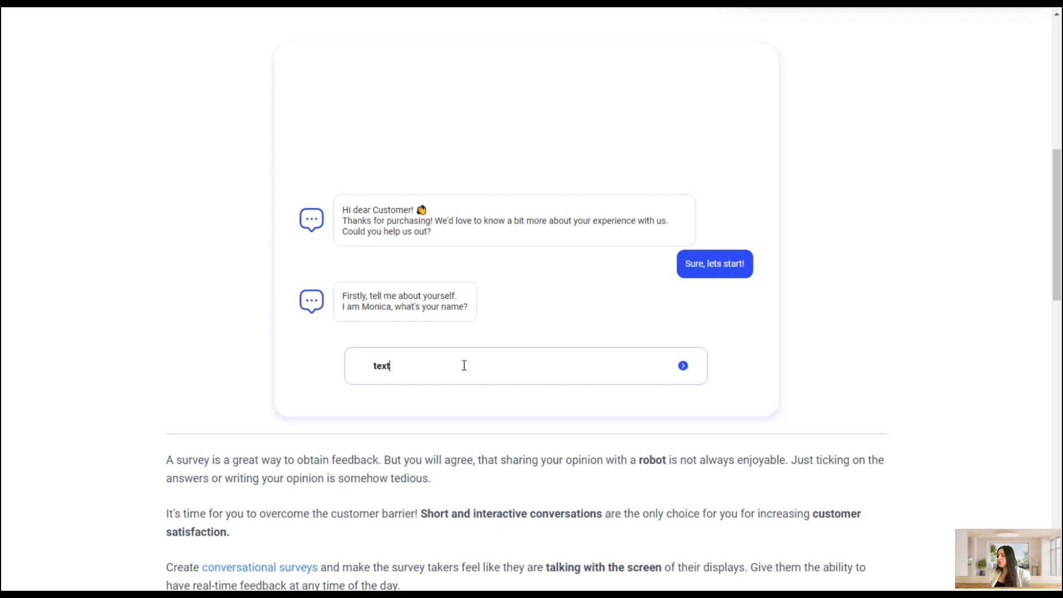
click(683, 365)
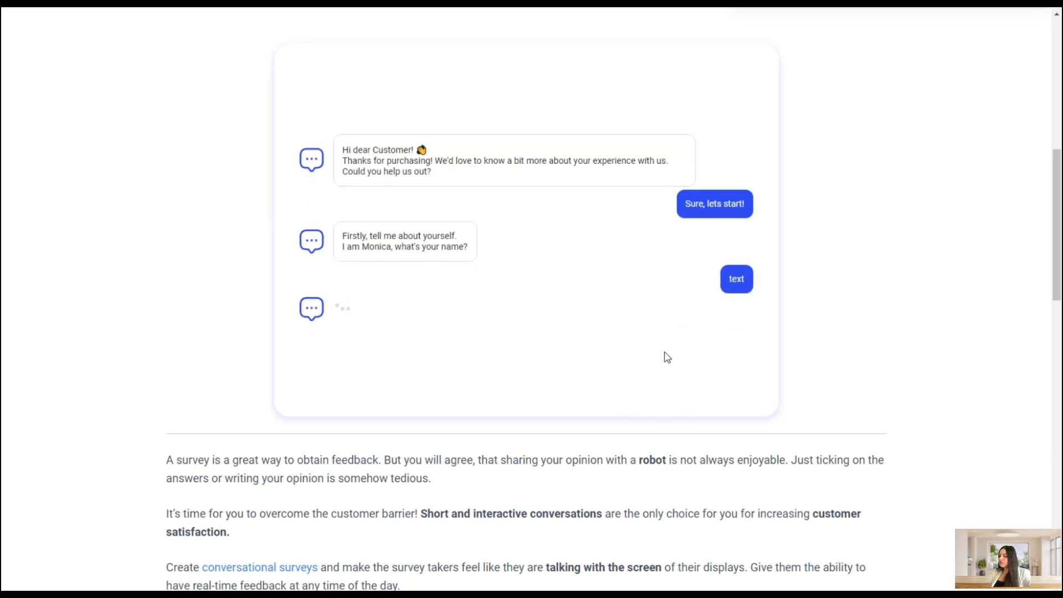
click(534, 365)
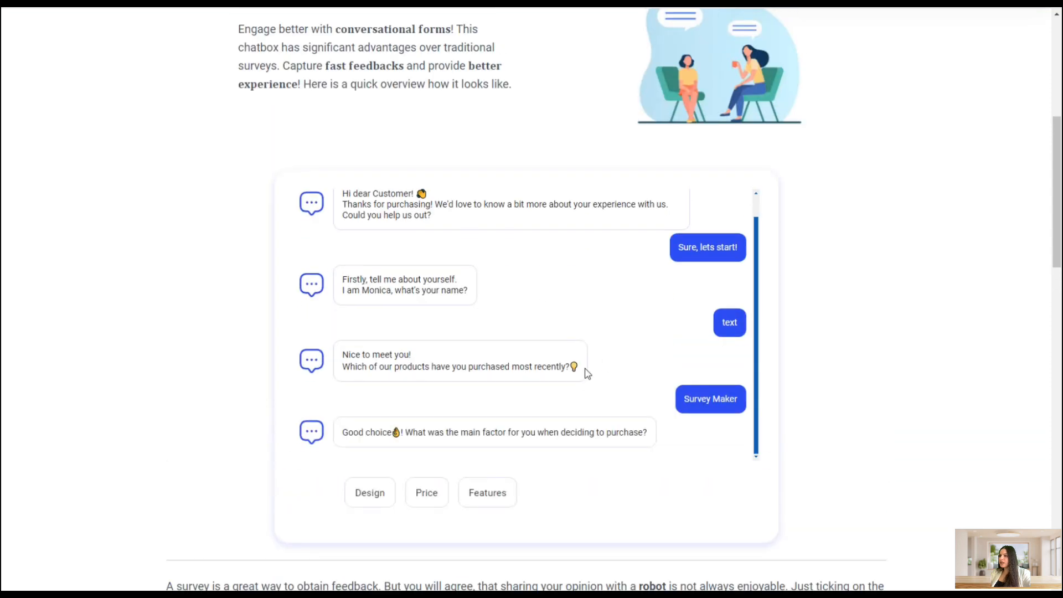
click(487, 492)
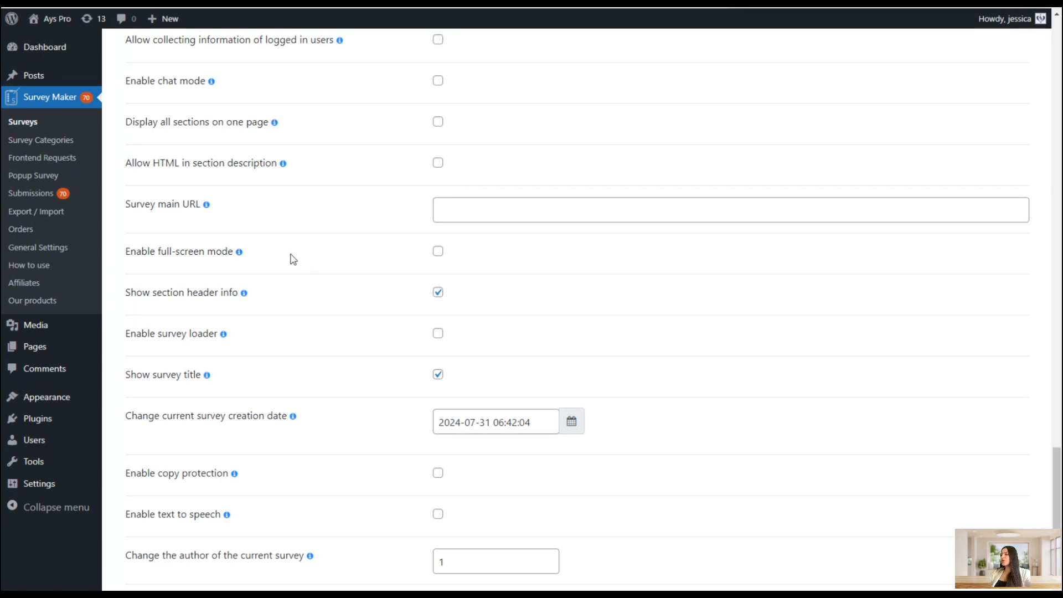
Enable the survey loader with the second animation style and enable text to speech
scroll(293, 259, down, 2)
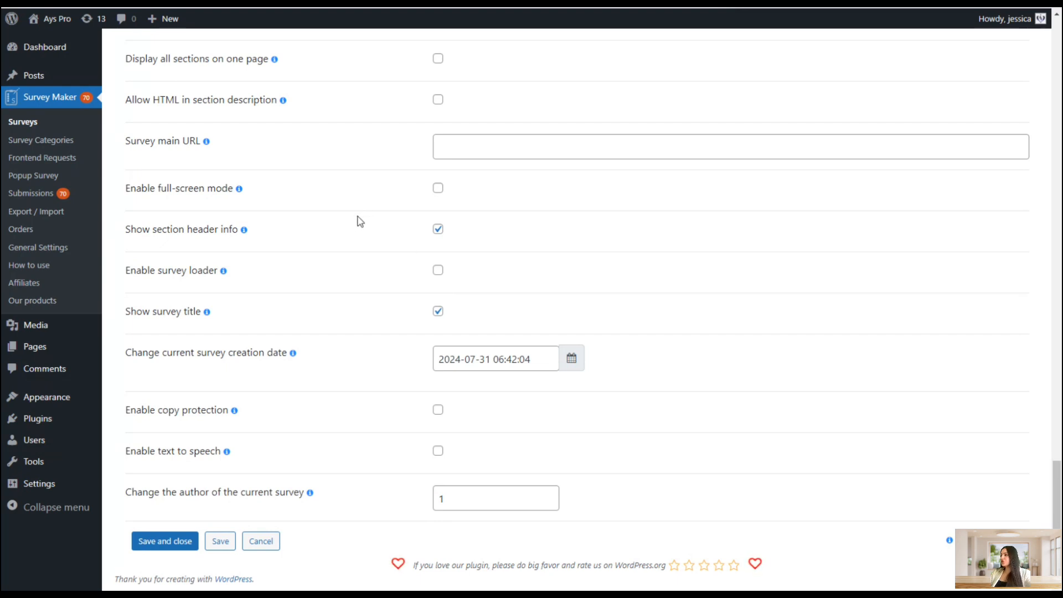
click(437, 269)
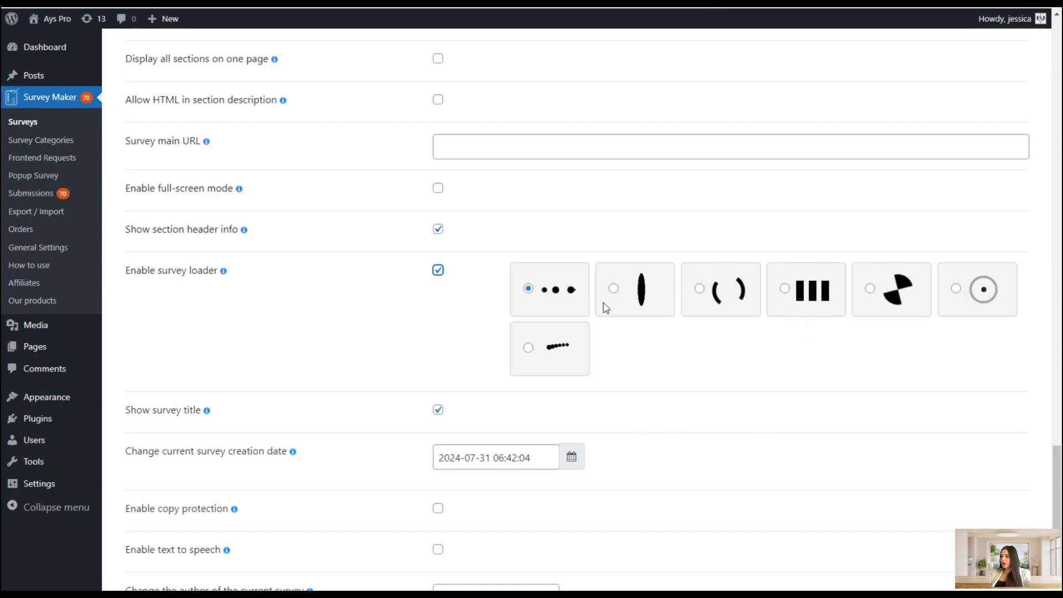
click(656, 305)
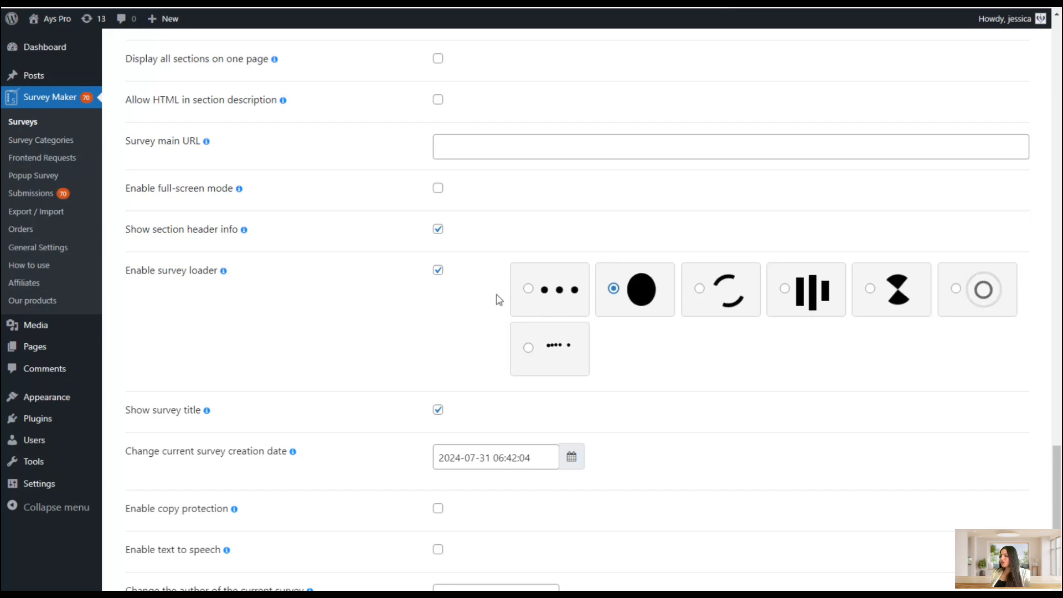
scroll(499, 300, down, 3)
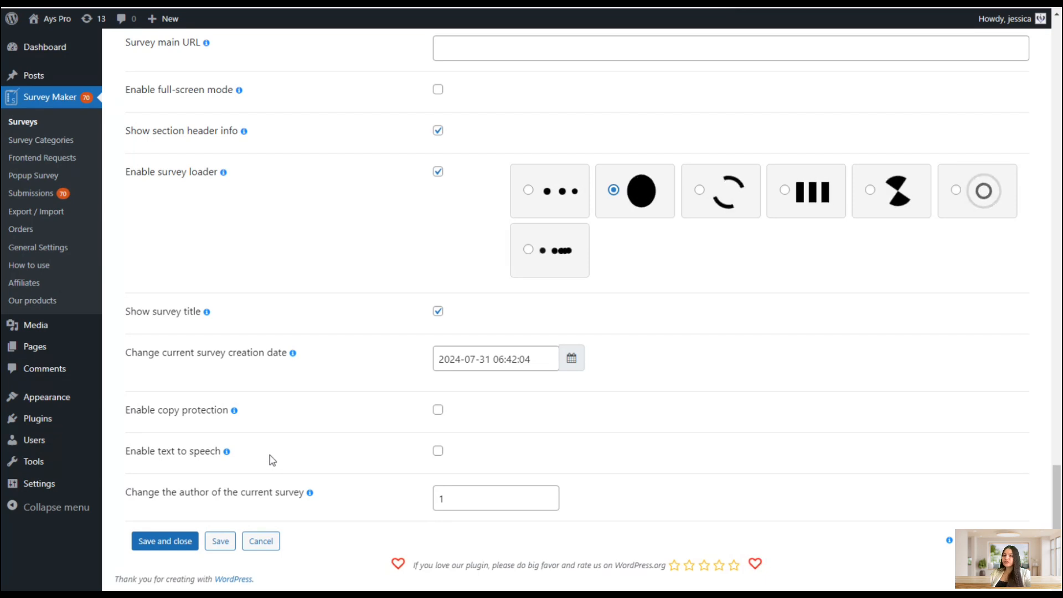
click(183, 456)
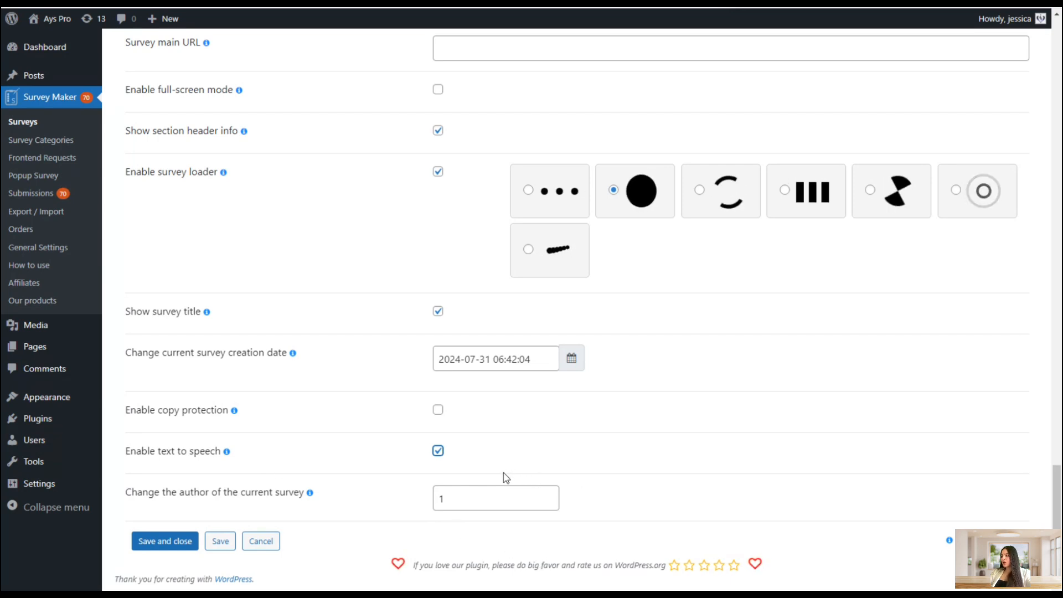
Save the survey with its updated settings
scroll(394, 420, up, 2)
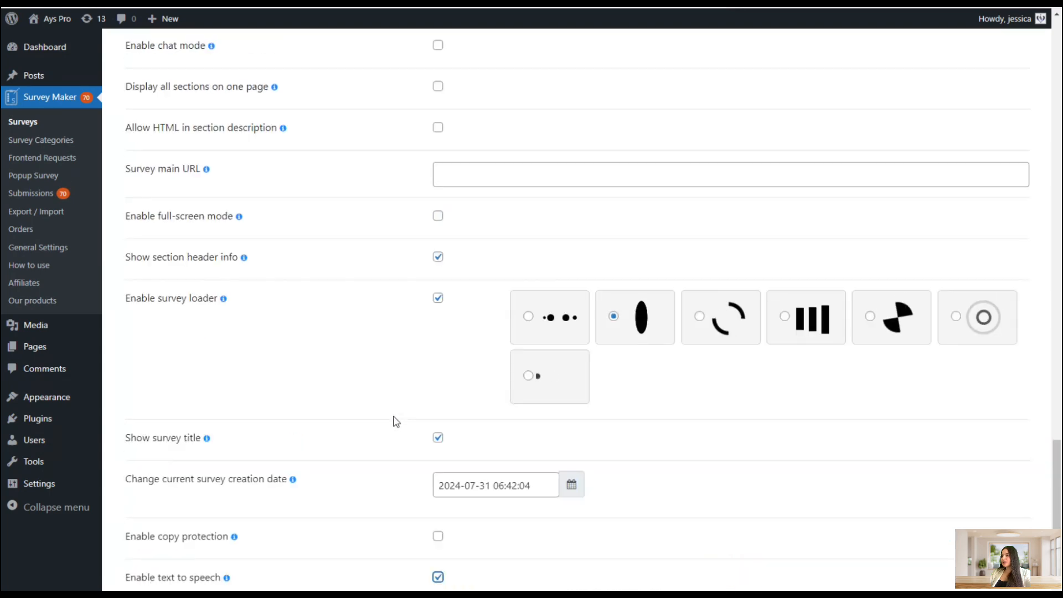
scroll(242, 354, up, 12)
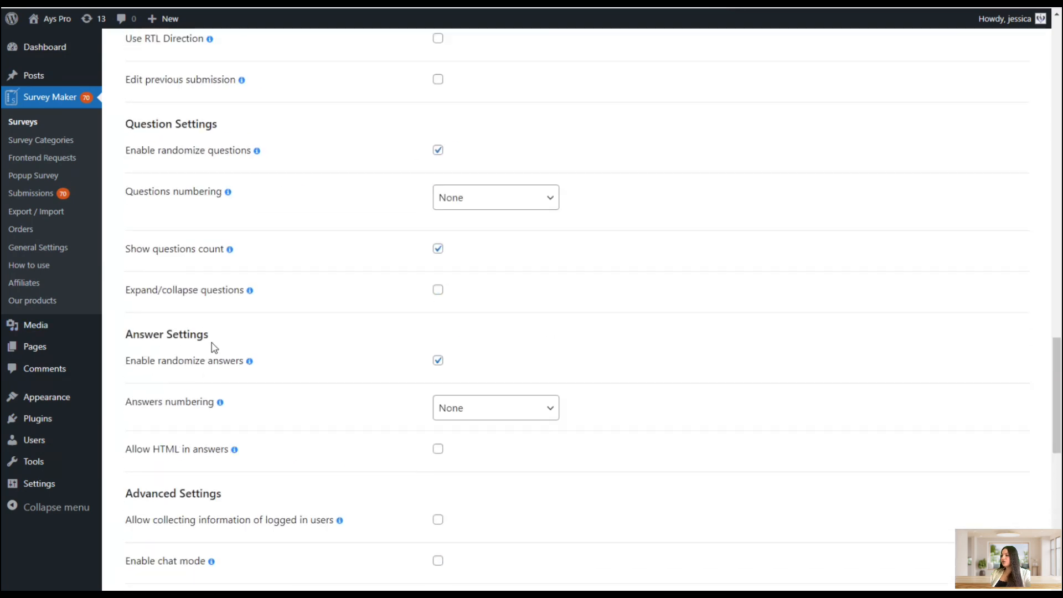
scroll(212, 356, up, 10)
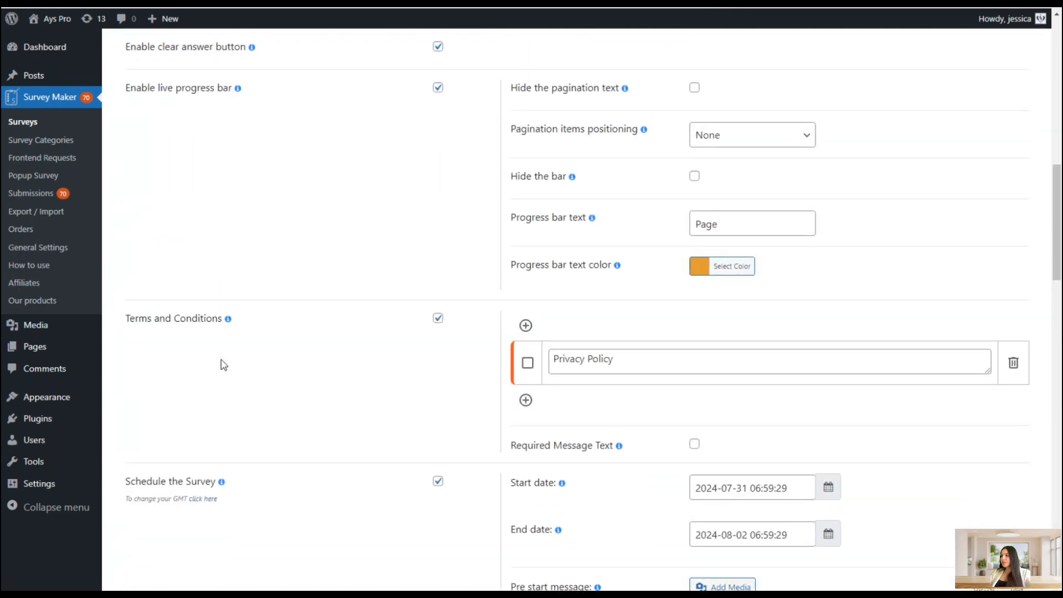
scroll(310, 382, up, 11)
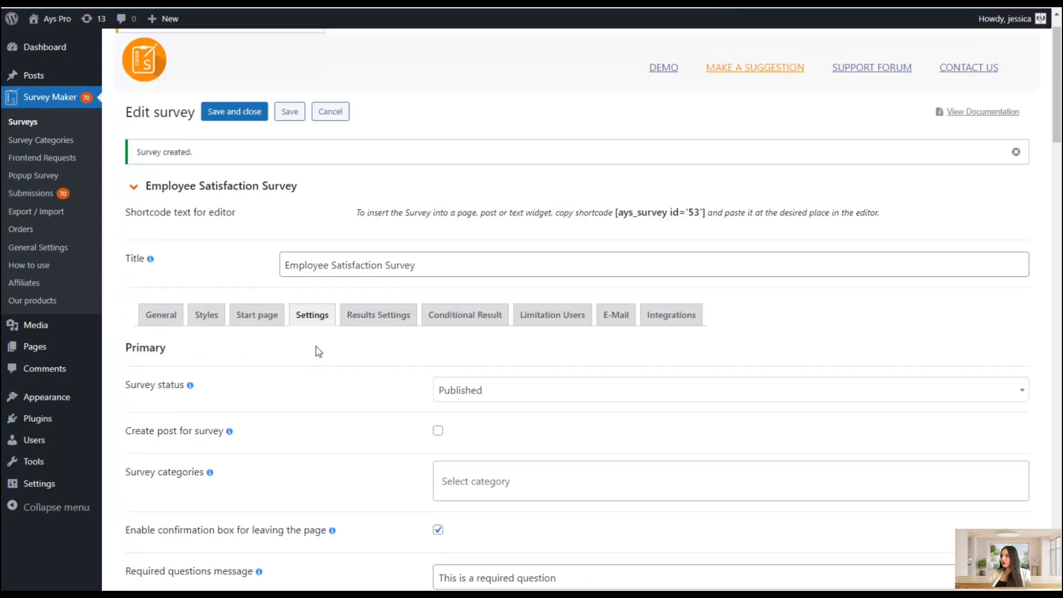
click(288, 113)
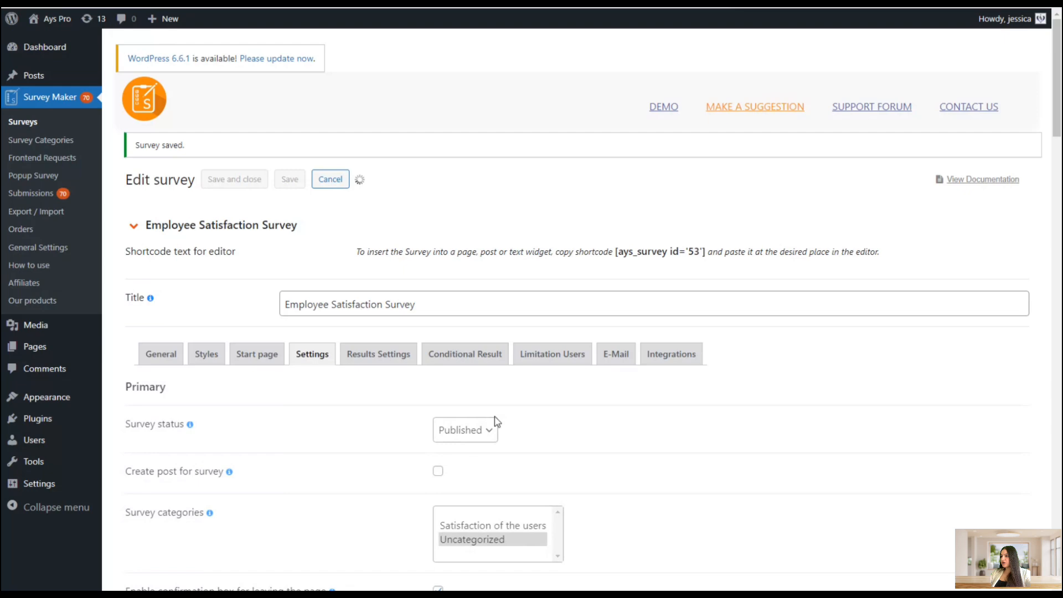
Open the survey's Results Settings and review the thank-you message, loader and button options
scroll(624, 477, down, 11)
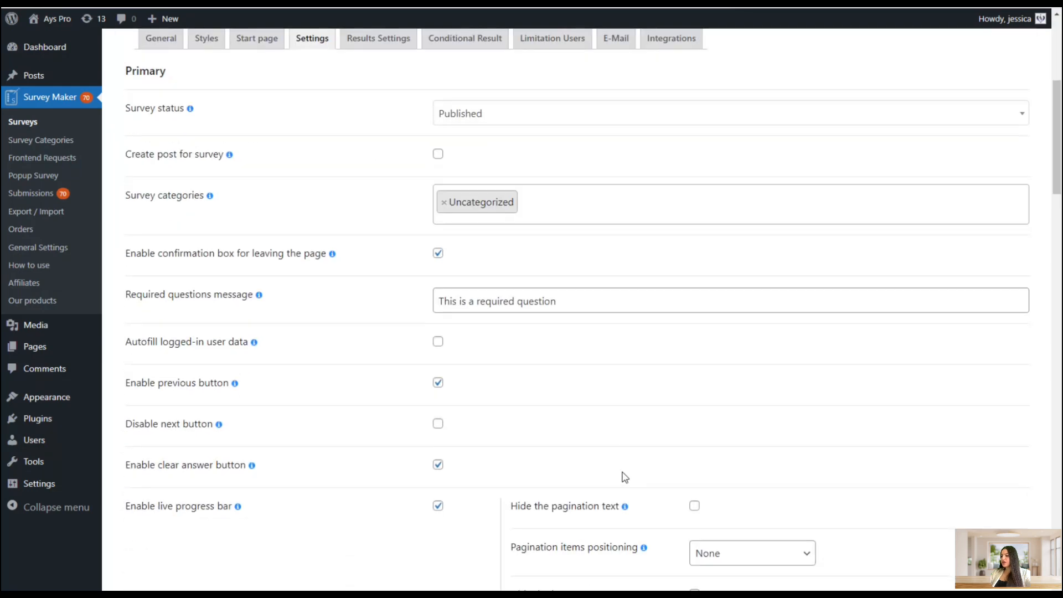
scroll(423, 367, up, 13)
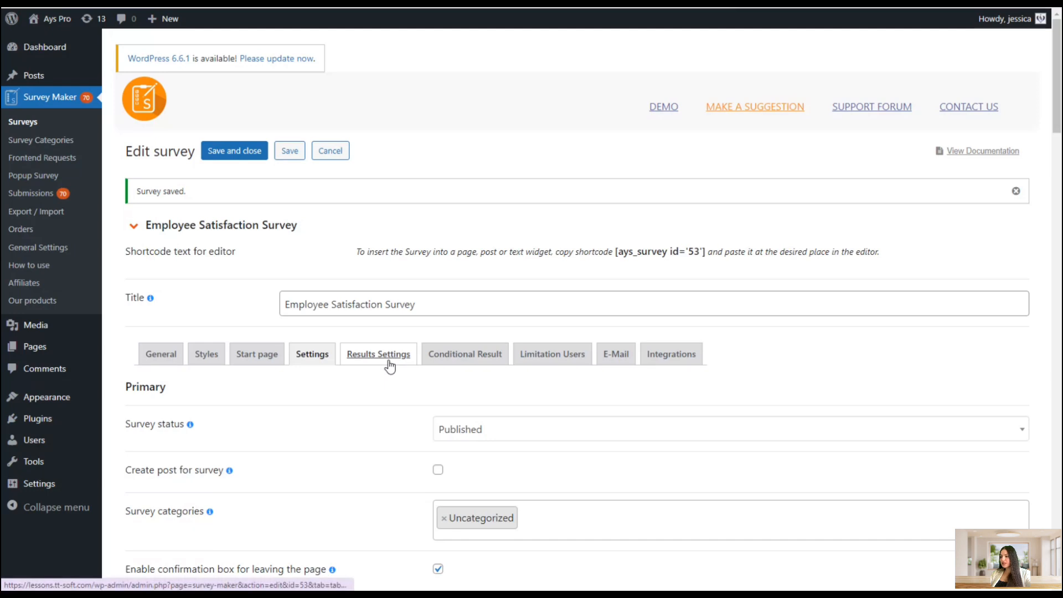
click(390, 365)
scroll(524, 400, down, 2)
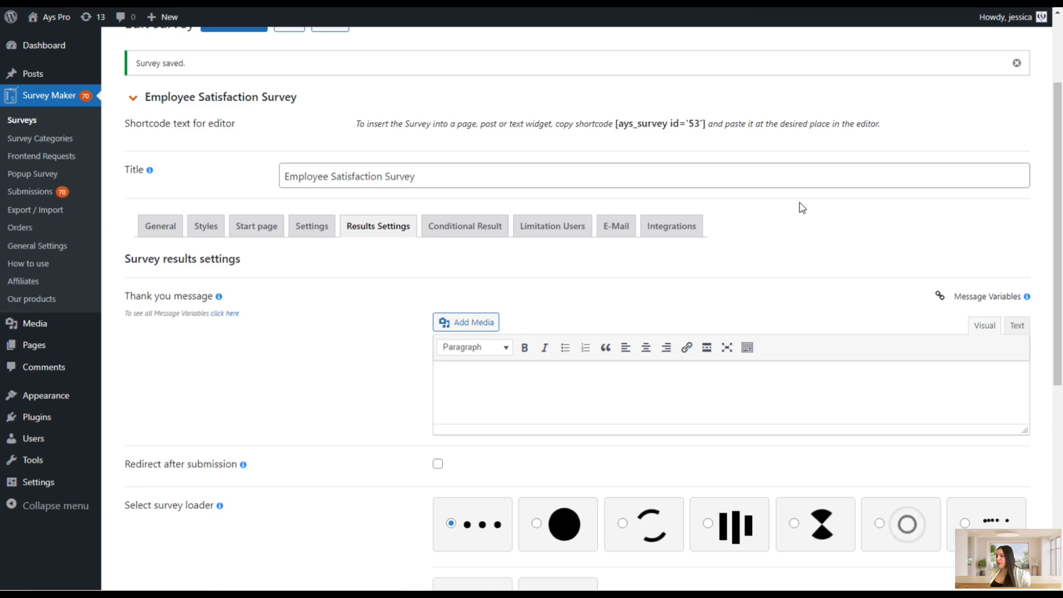
scroll(802, 208, down, 6)
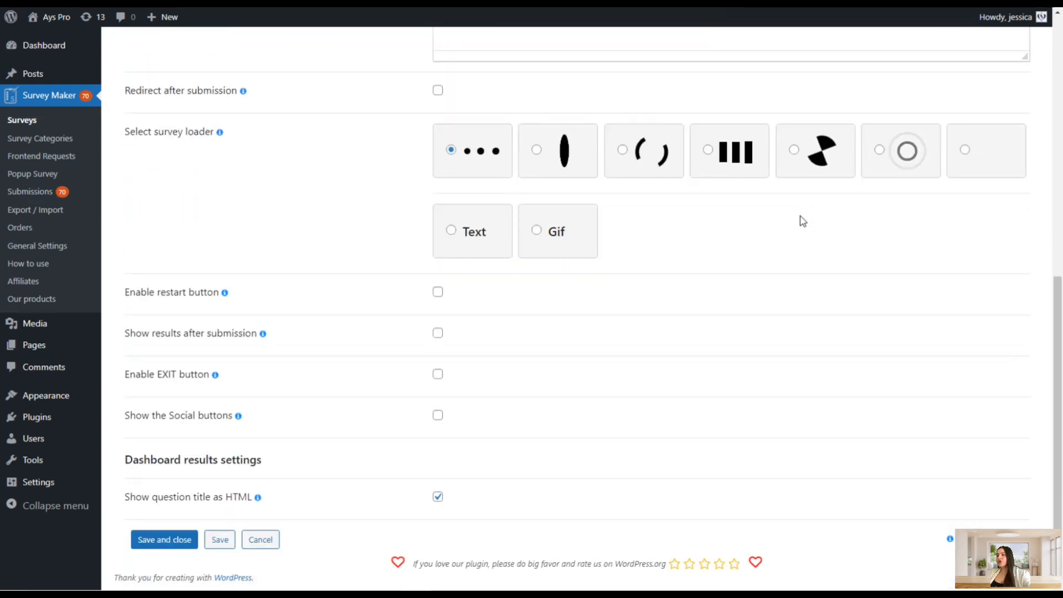
scroll(801, 217, up, 3)
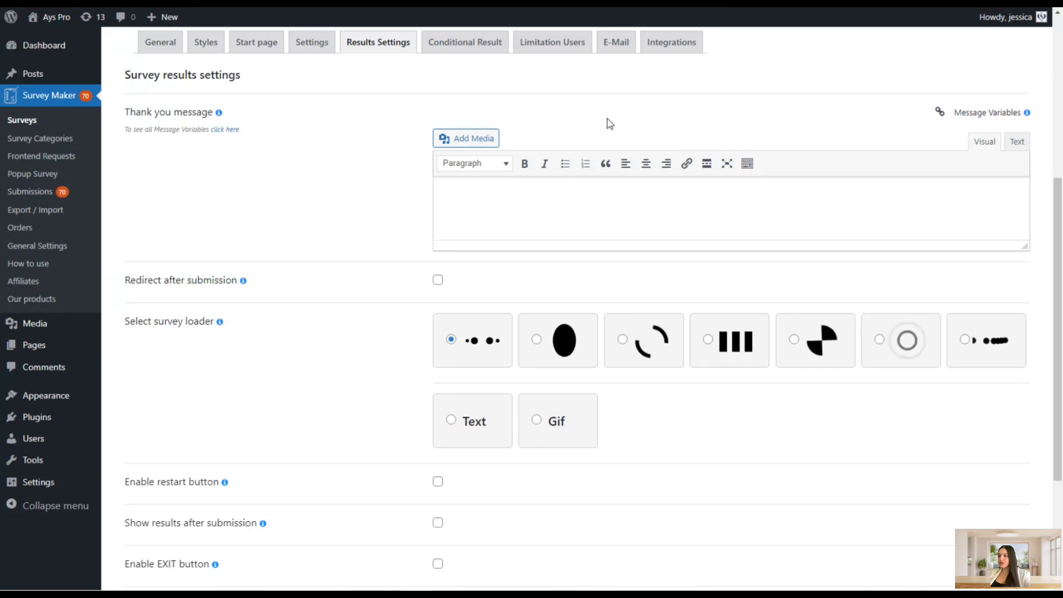
scroll(605, 119, up, 1)
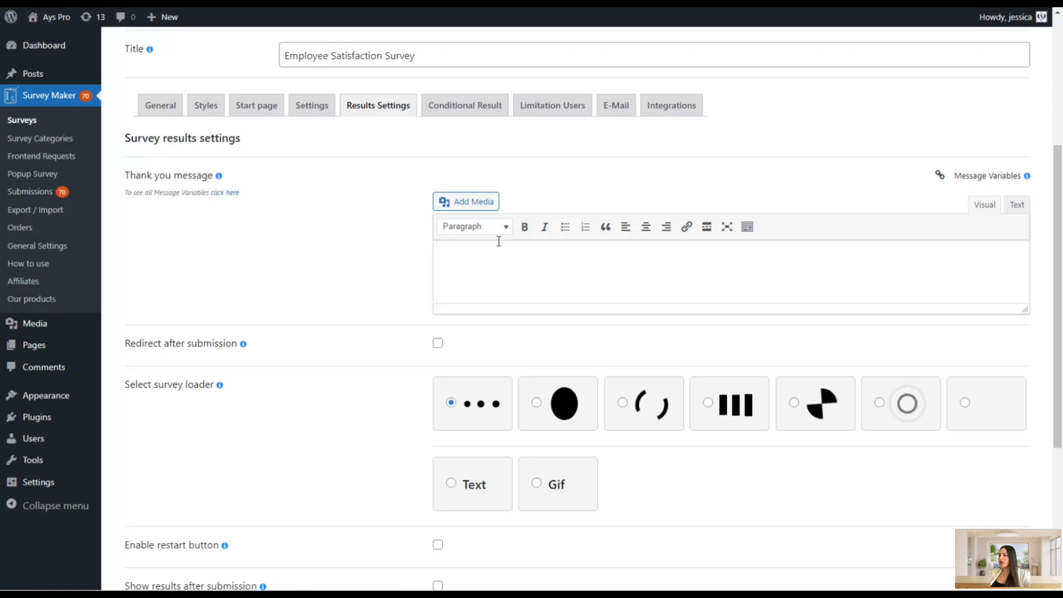
click(526, 288)
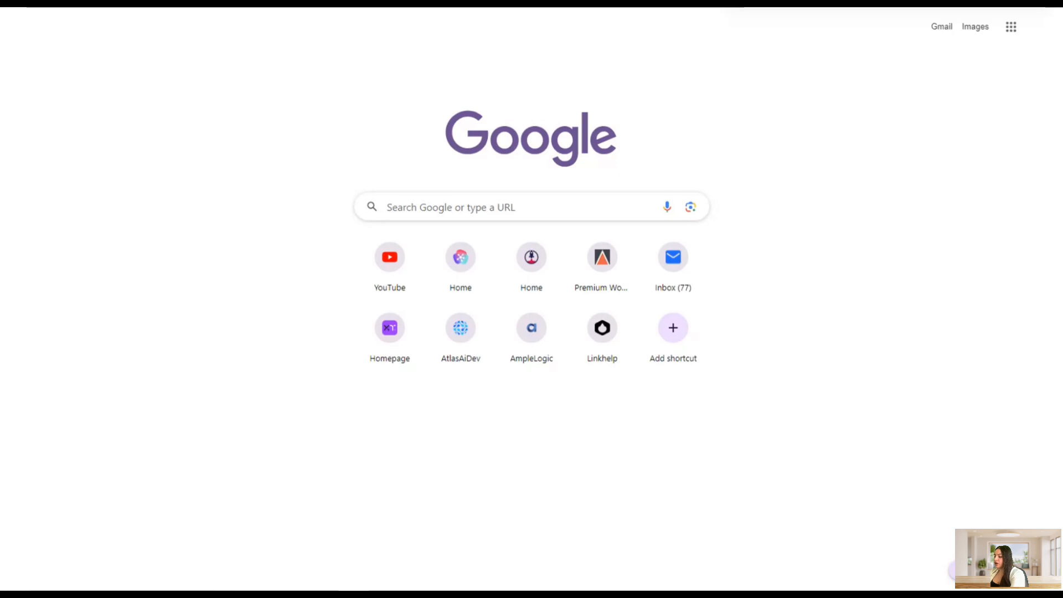
Search Google Images for "thank you"
text(tha)
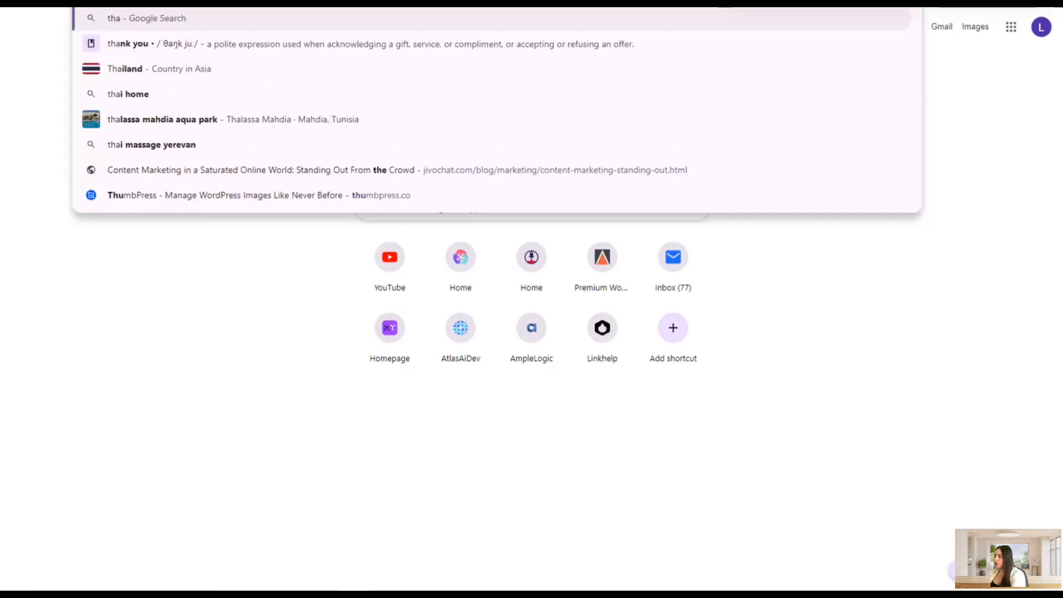
text(nk you)
key(Return)
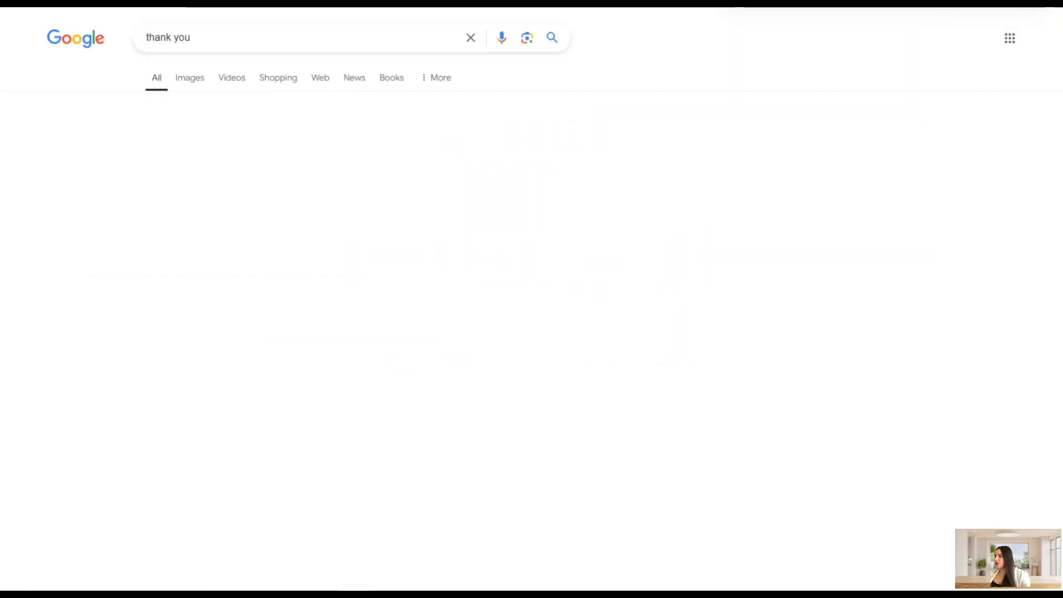
click(201, 82)
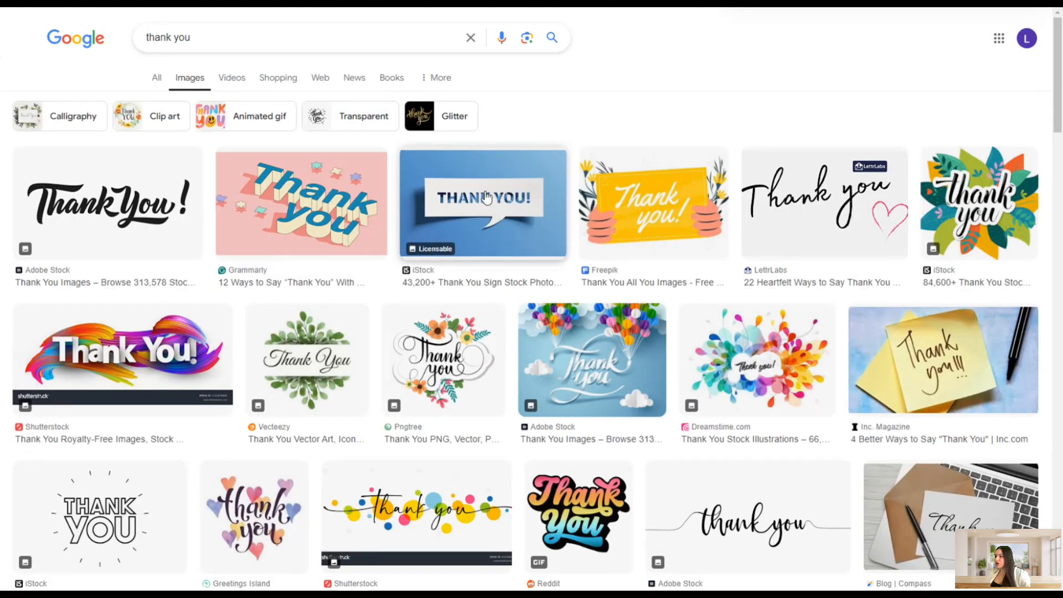
Open the Freepik thank-you placard image and copy it
click(645, 217)
right_click(874, 292)
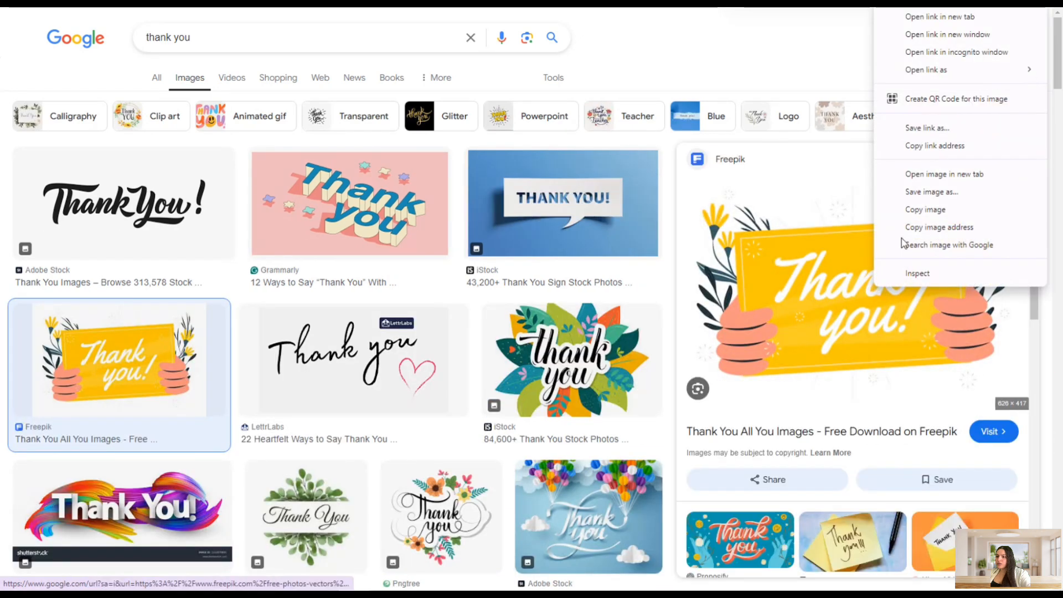
click(896, 210)
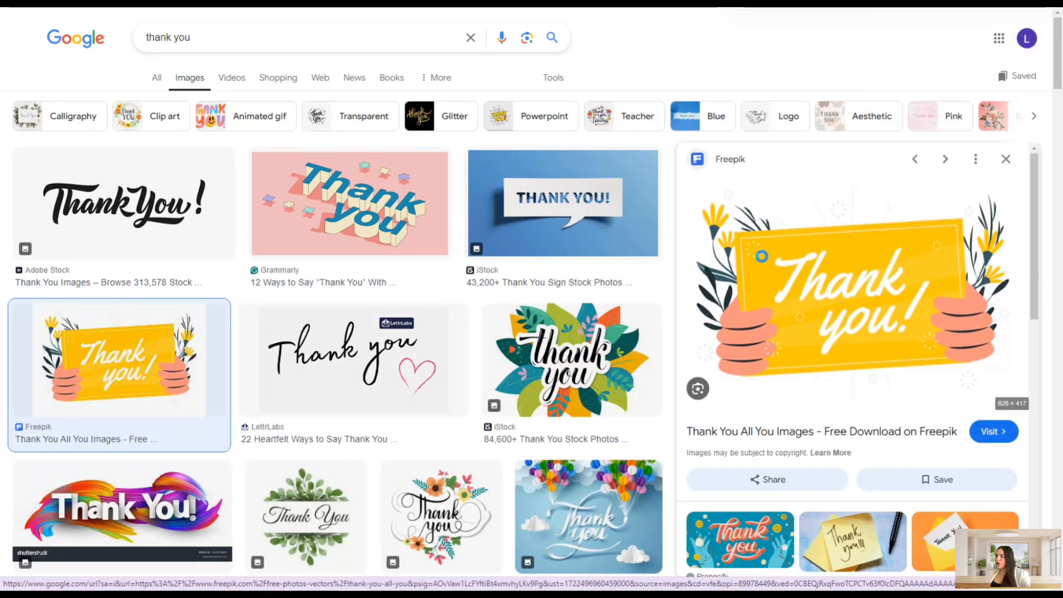
click(626, 362)
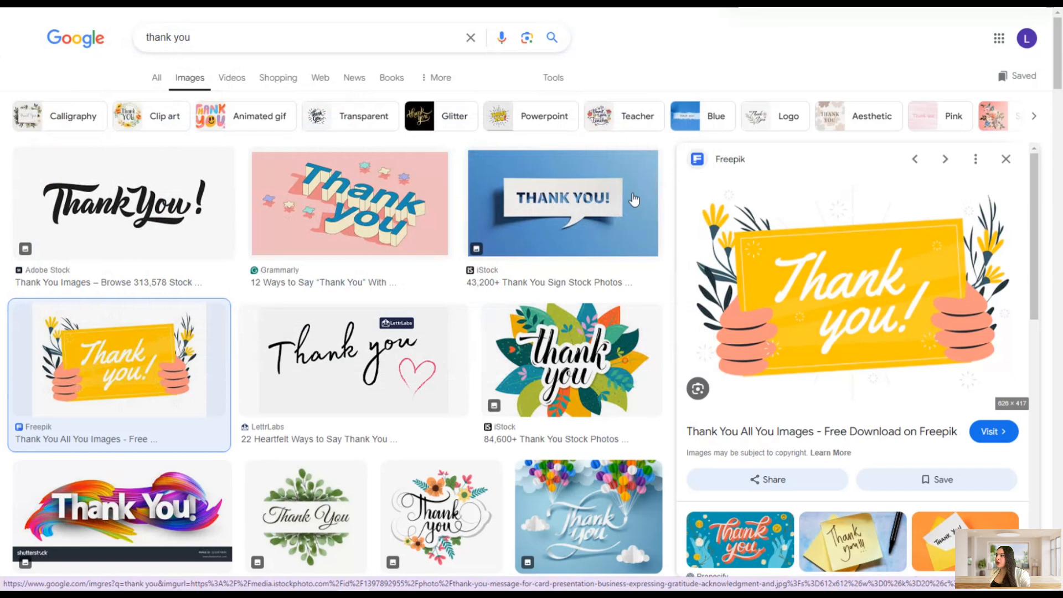
Upload the thank-you-placard-concept-illustration image from Downloads and insert it into the Thank you message
click(382, 3)
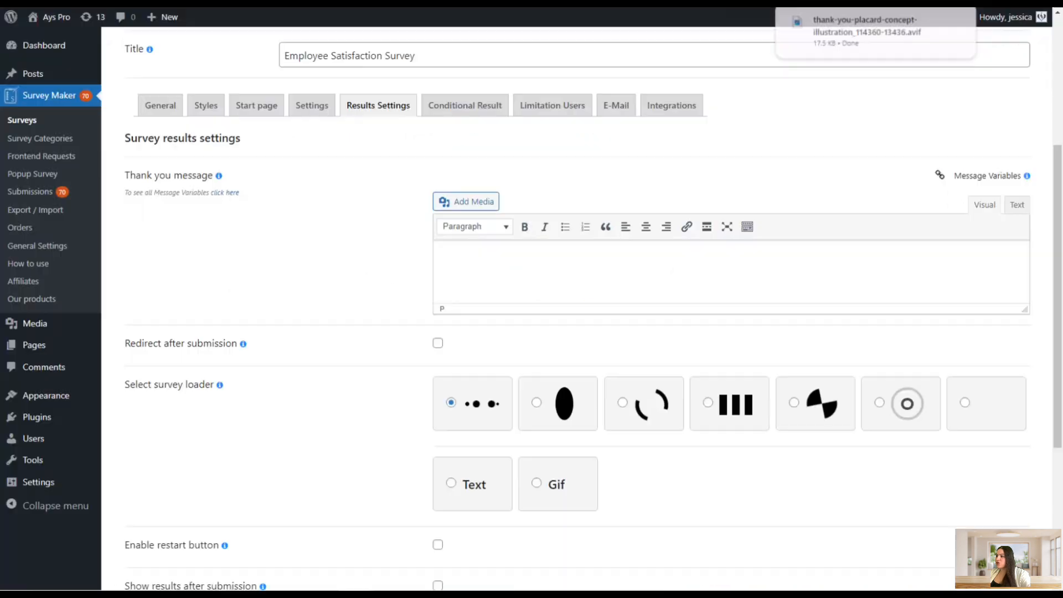
click(471, 203)
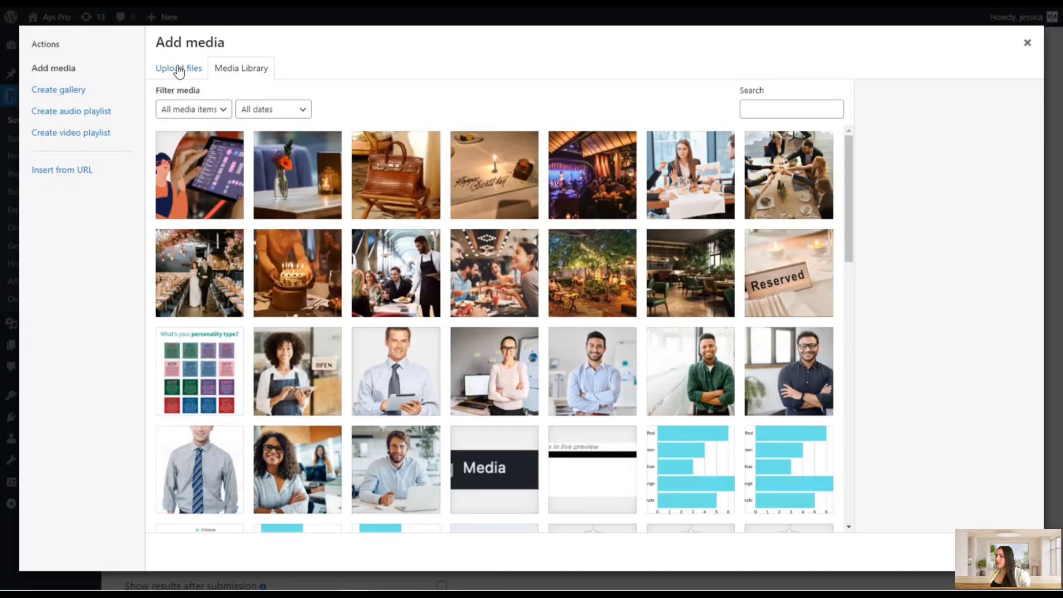
click(177, 69)
click(562, 294)
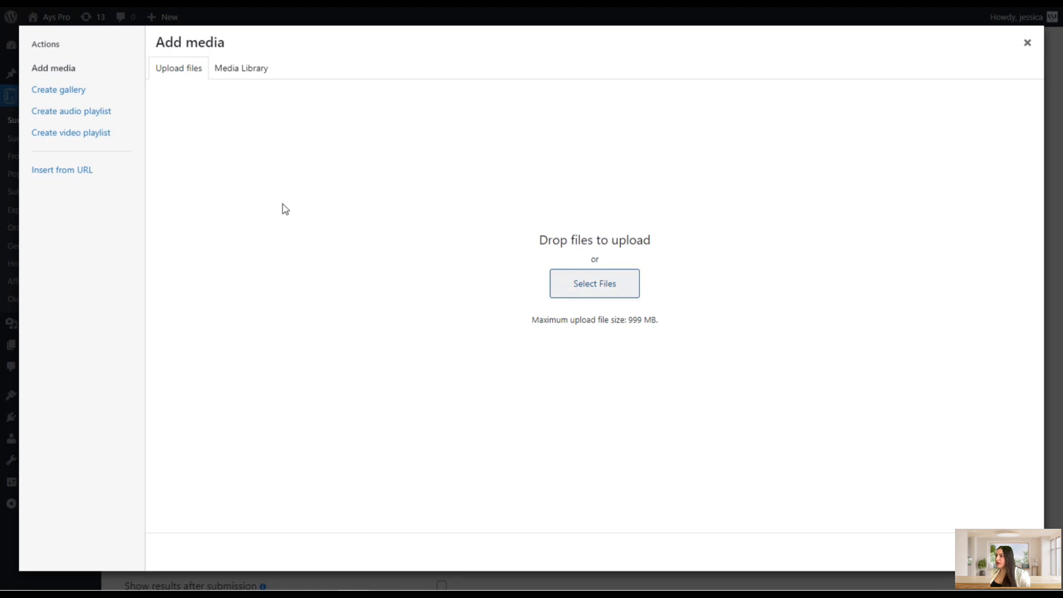
click(214, 196)
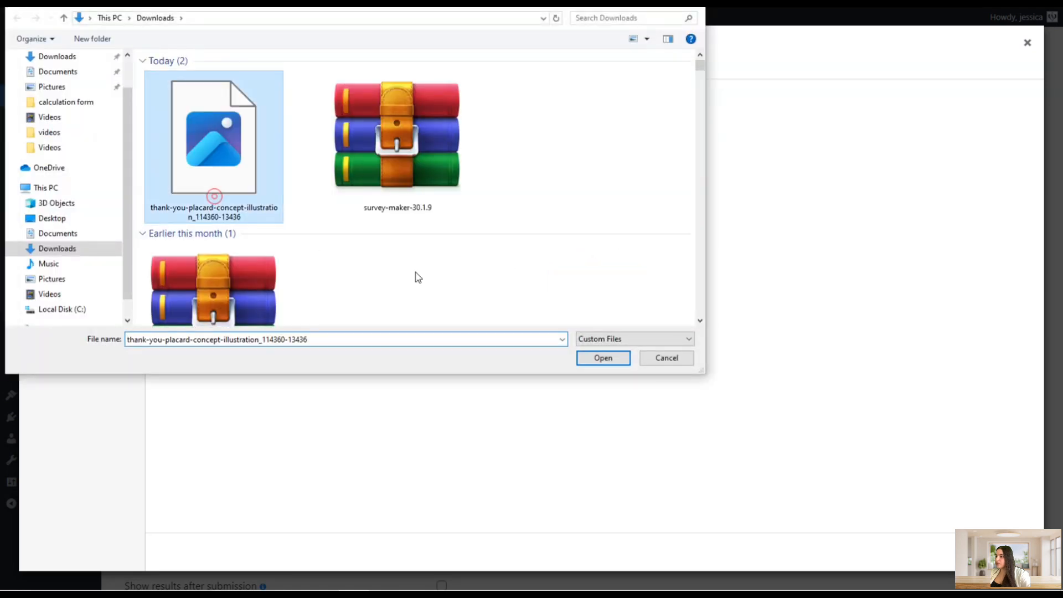
click(606, 358)
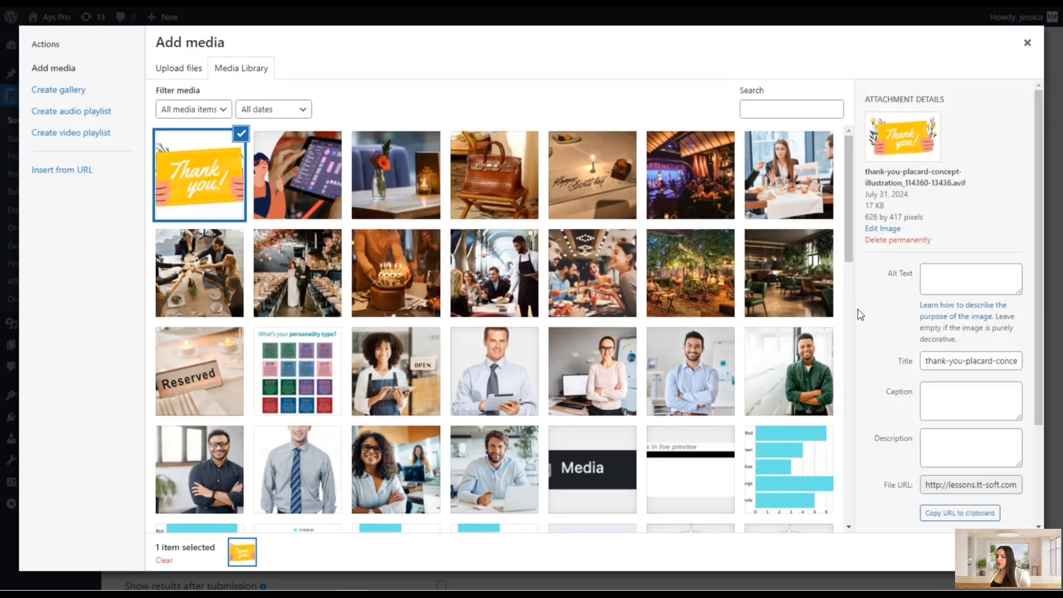
scroll(957, 507, down, 2)
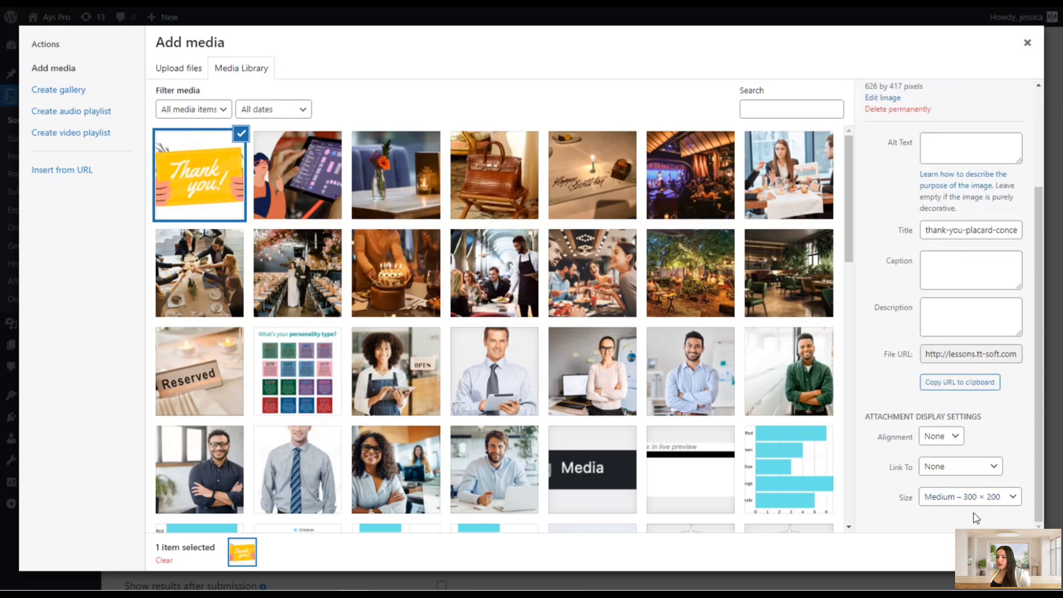
click(997, 553)
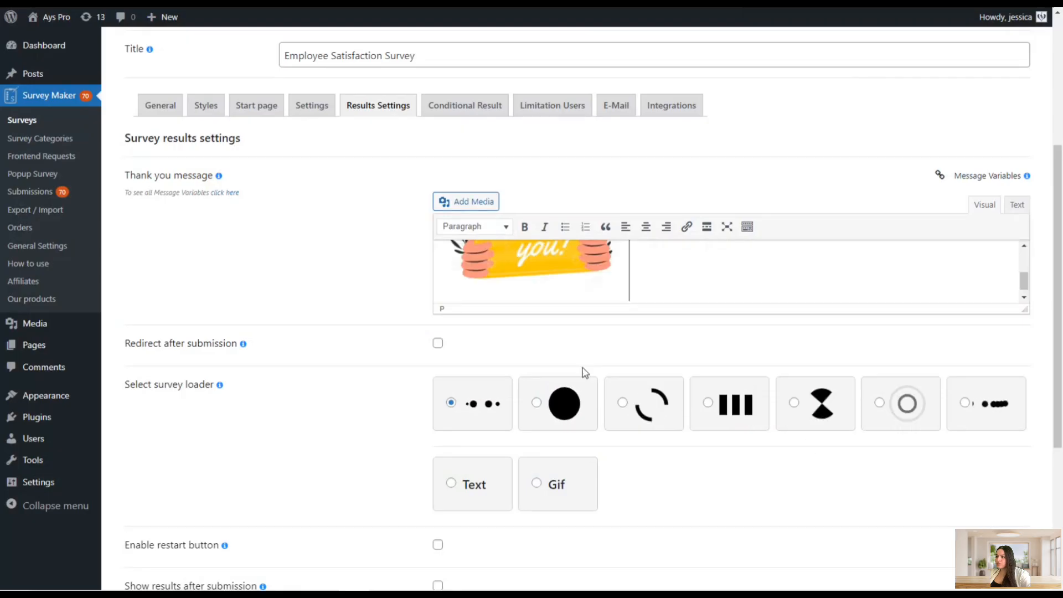
Center-align the inserted image and enlarge the Thank you message editor
click(579, 275)
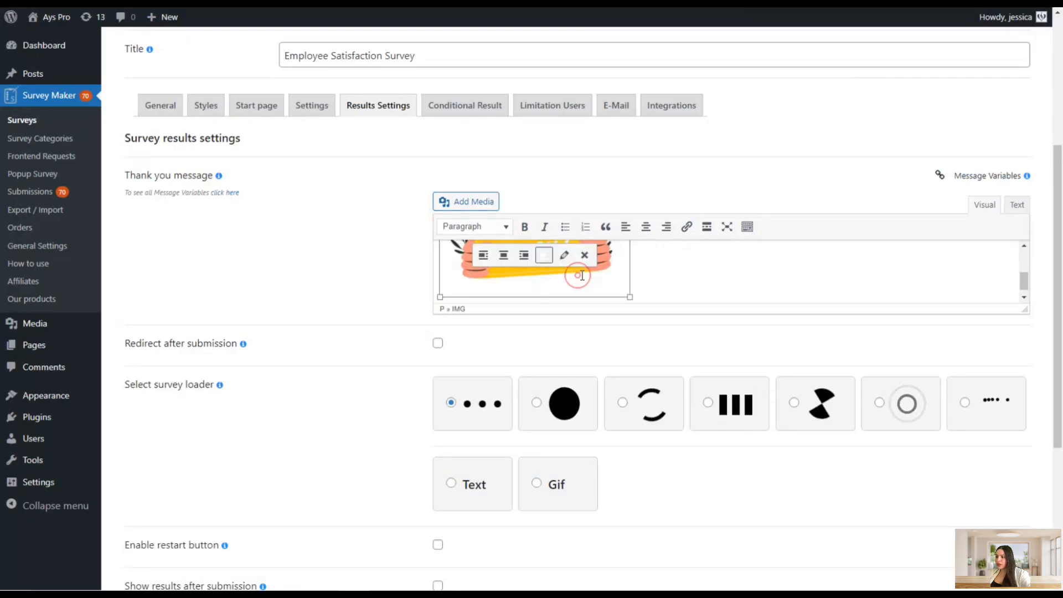
click(646, 227)
scroll(1021, 387, up, 2)
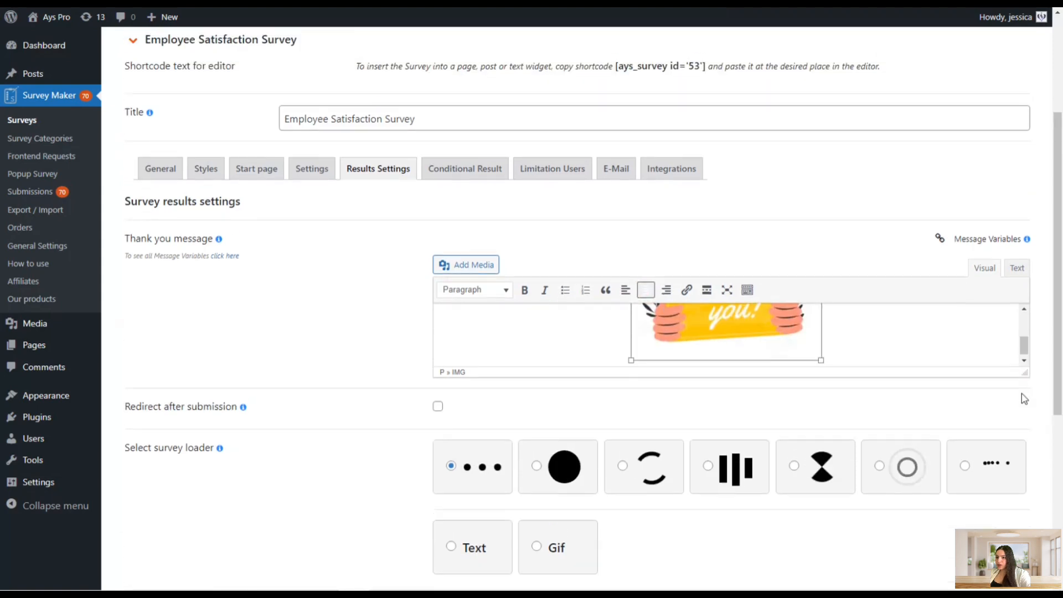
drag(1022, 375, 1039, 505)
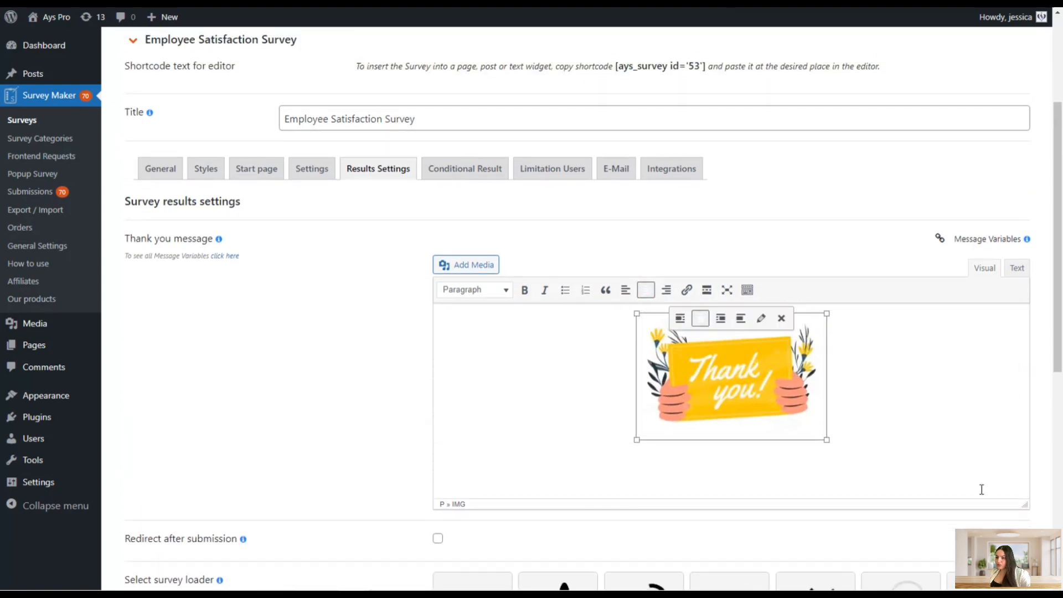
Write "Dear" followed by the User Name message variable and a comma below the image
click(921, 455)
click(922, 393)
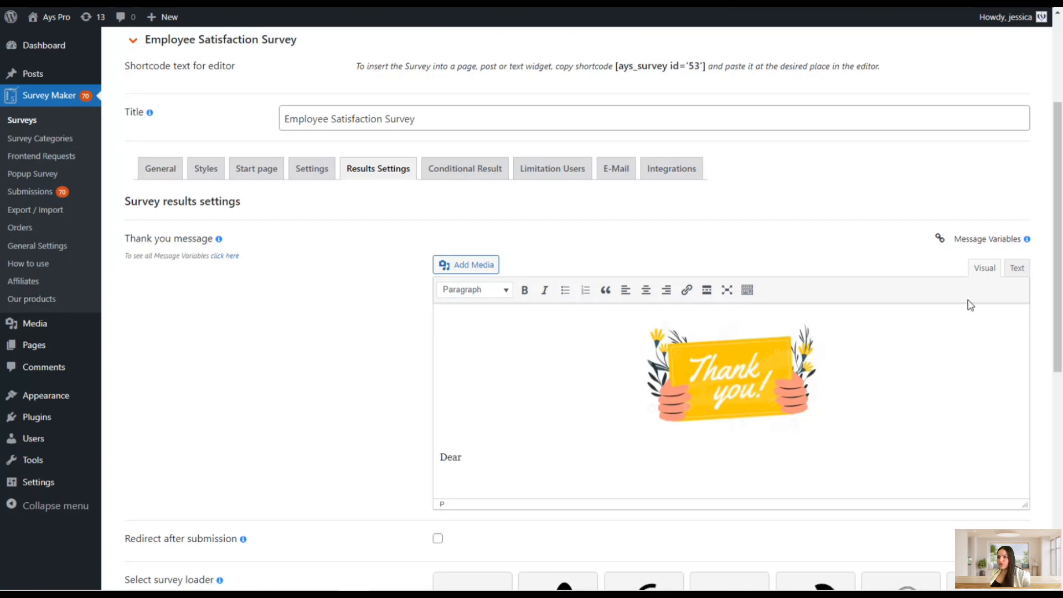
click(991, 244)
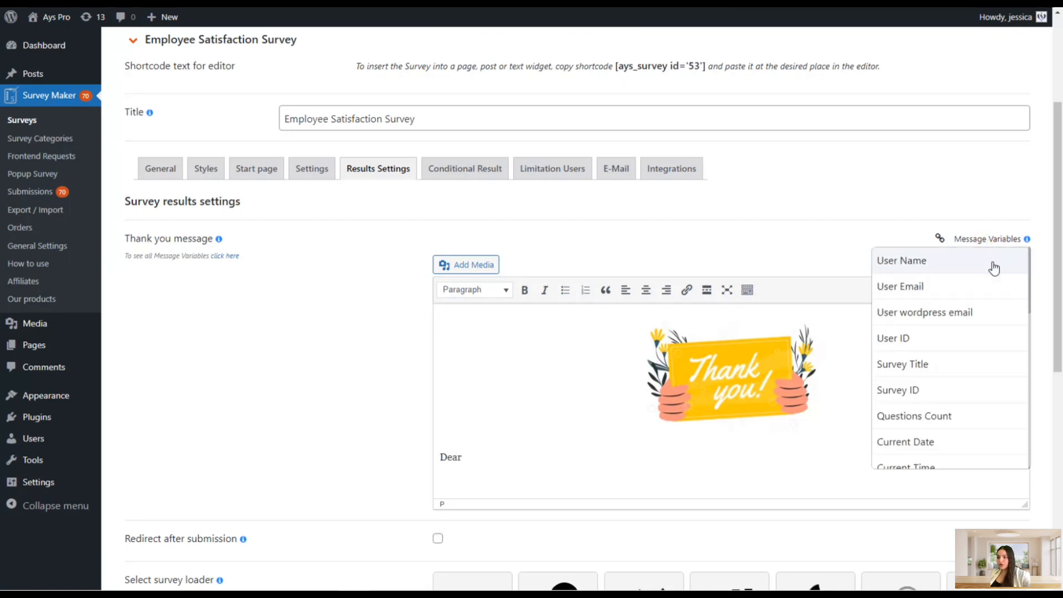
click(902, 259)
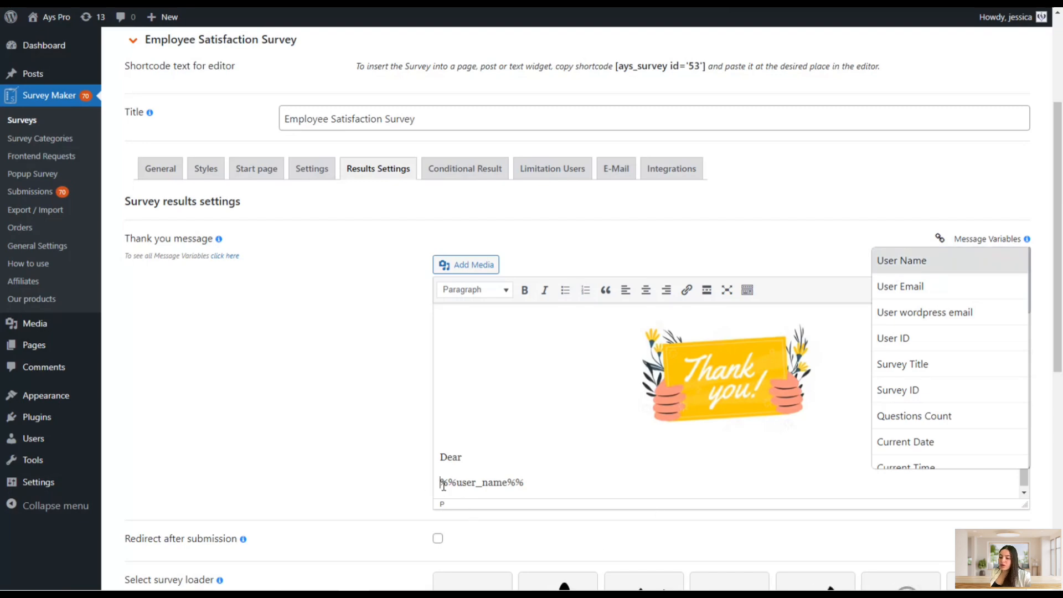
key(BackSpace)
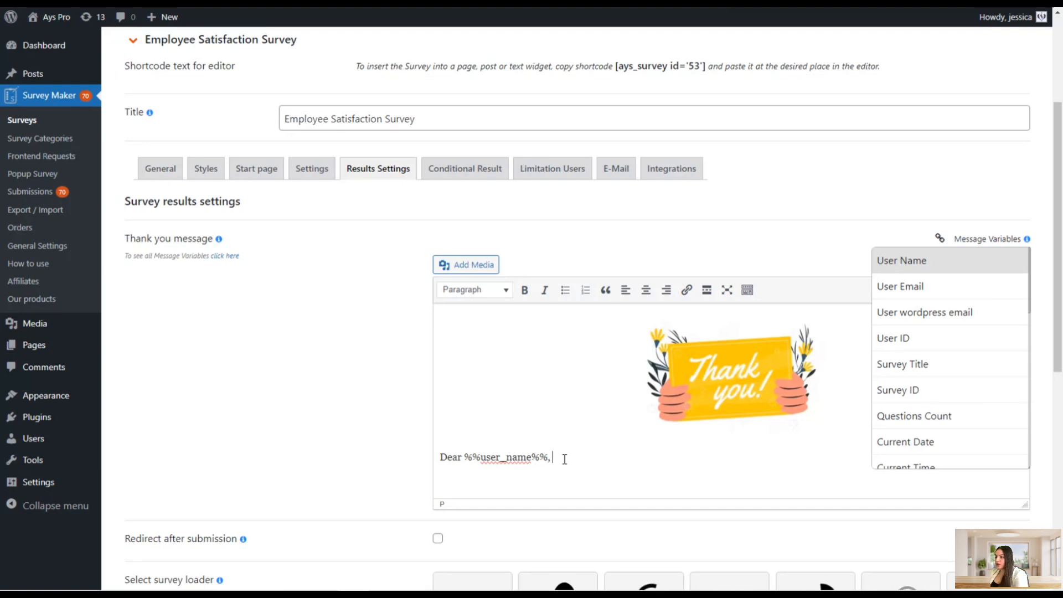
Add a new line "Thank you for passing the" and insert the Survey Title message variable
key(Return)
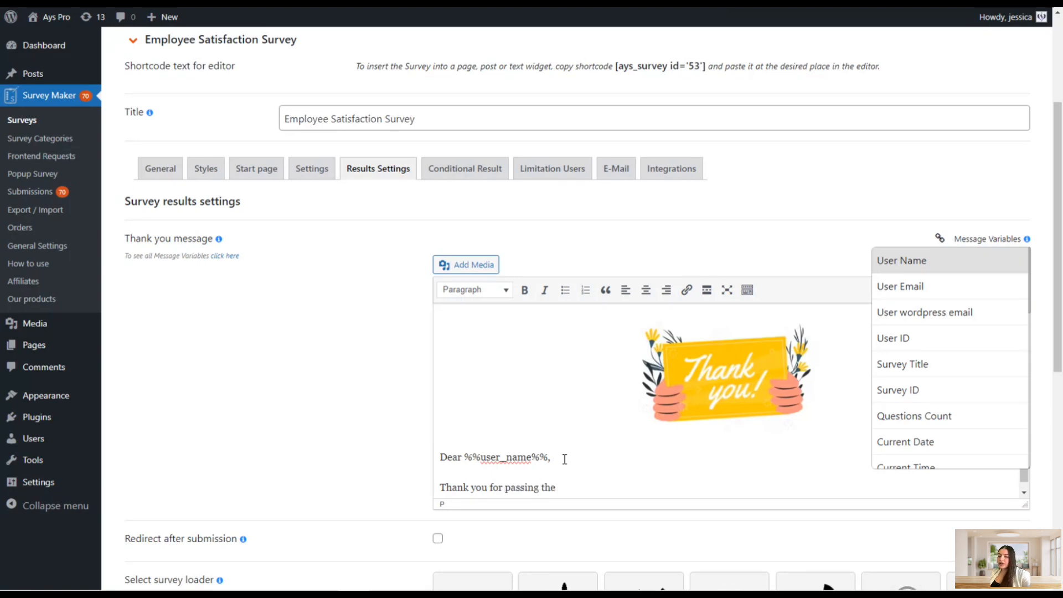
scroll(718, 392, down, 1)
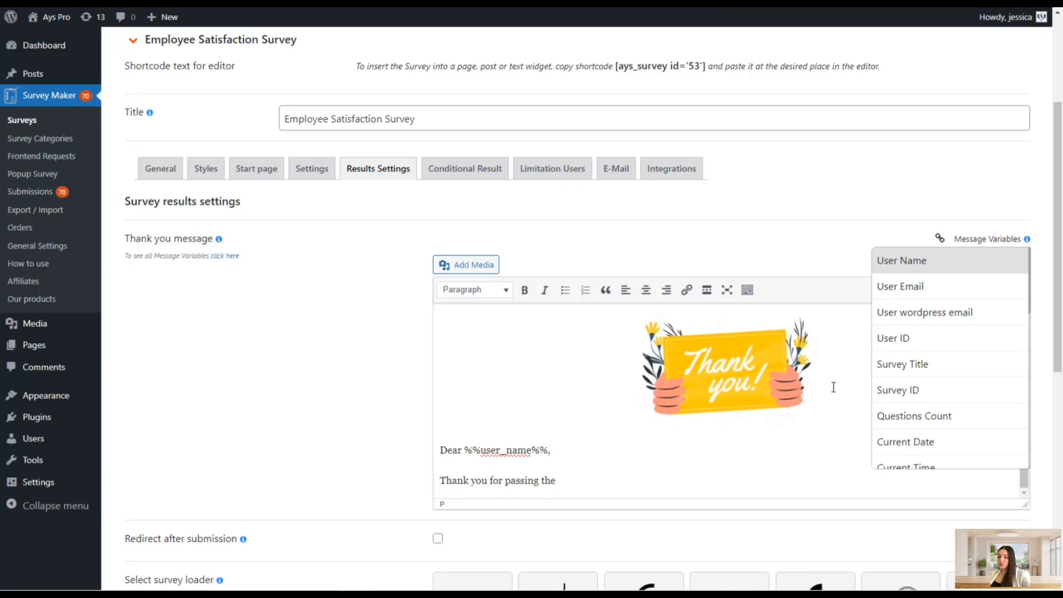
click(897, 368)
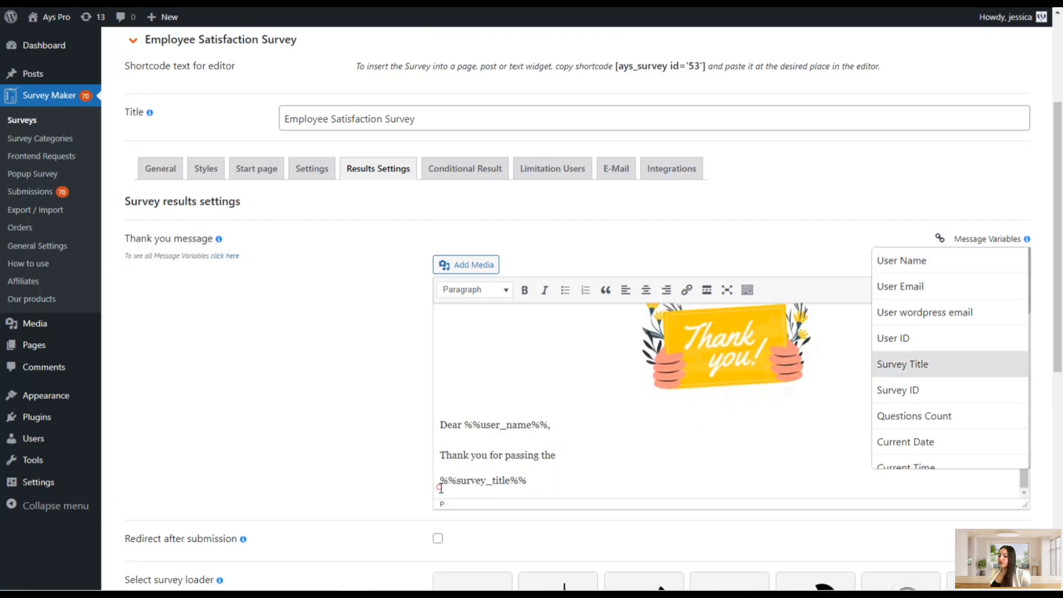
Join the Survey Title variable onto the same line as "Thank you for passing the"
key(BackSpace)
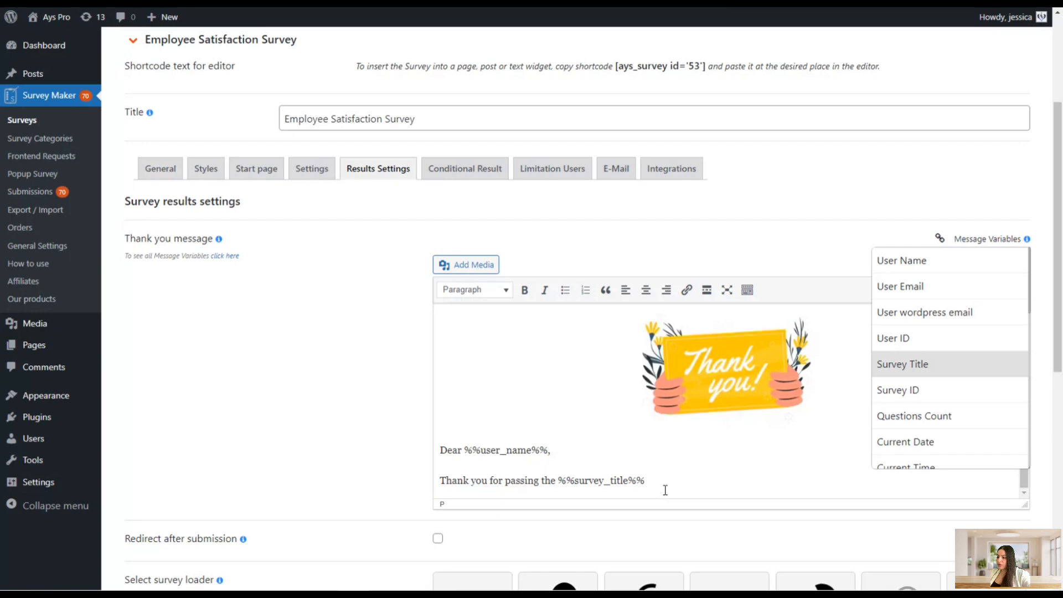
Scroll through the Message Variables list to review the available variables
scroll(726, 480, down, 2)
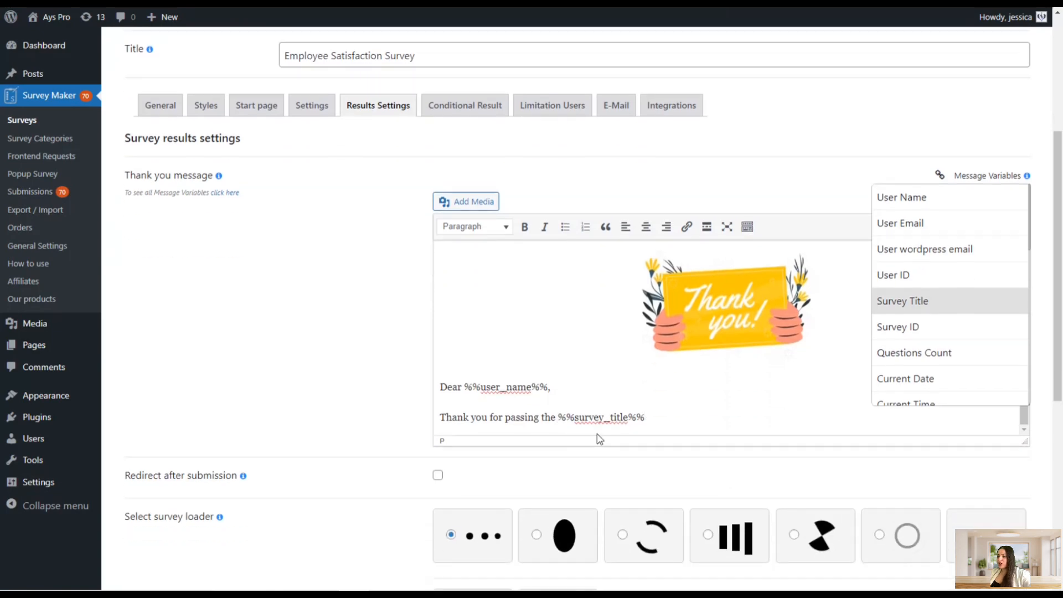
scroll(323, 276, up, 2)
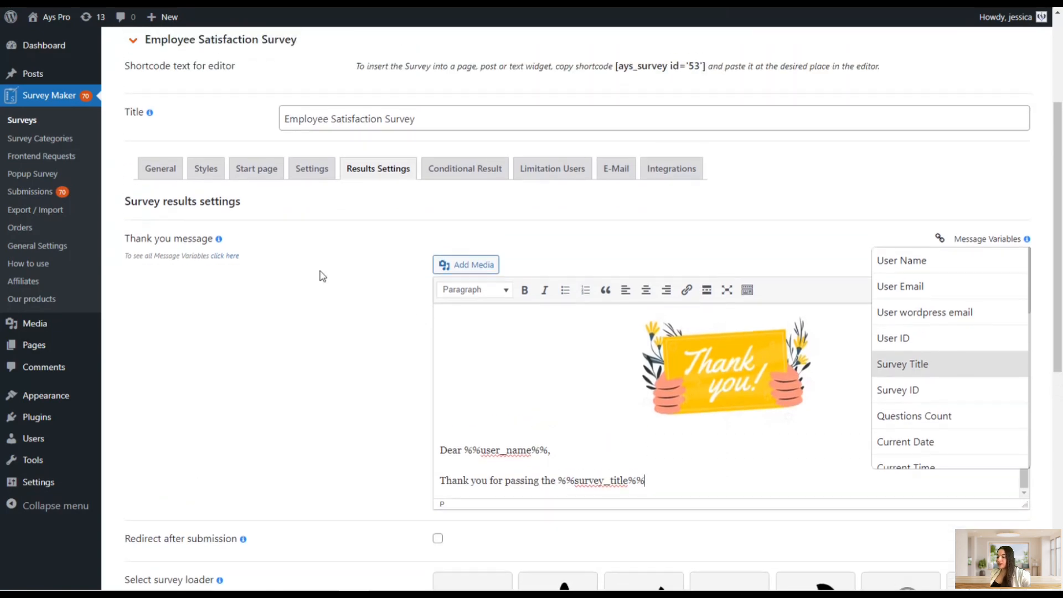
scroll(398, 280, up, 1)
scroll(491, 337, down, 2)
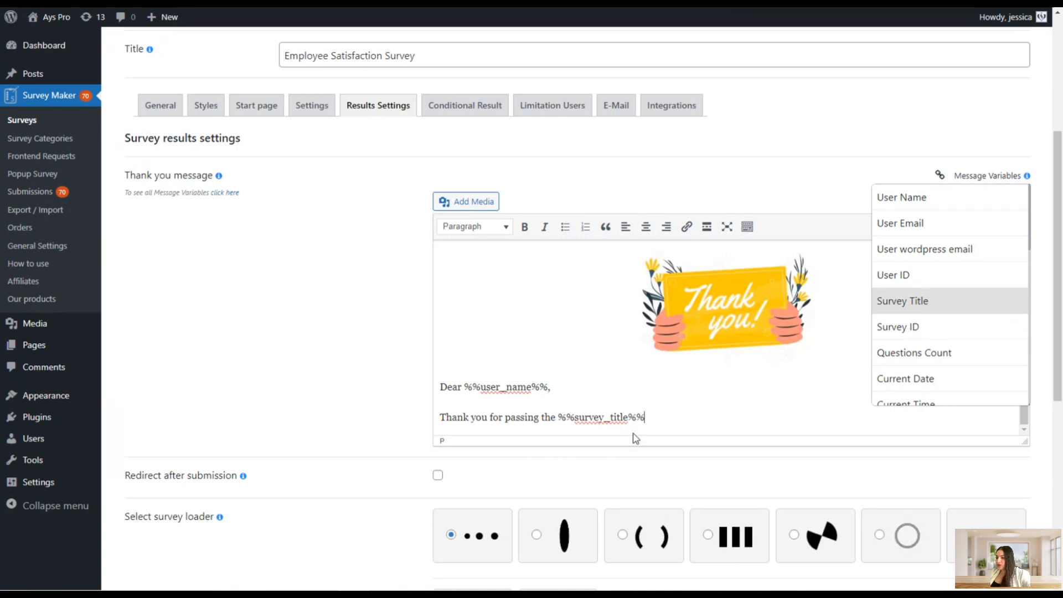
scroll(946, 337, down, 5)
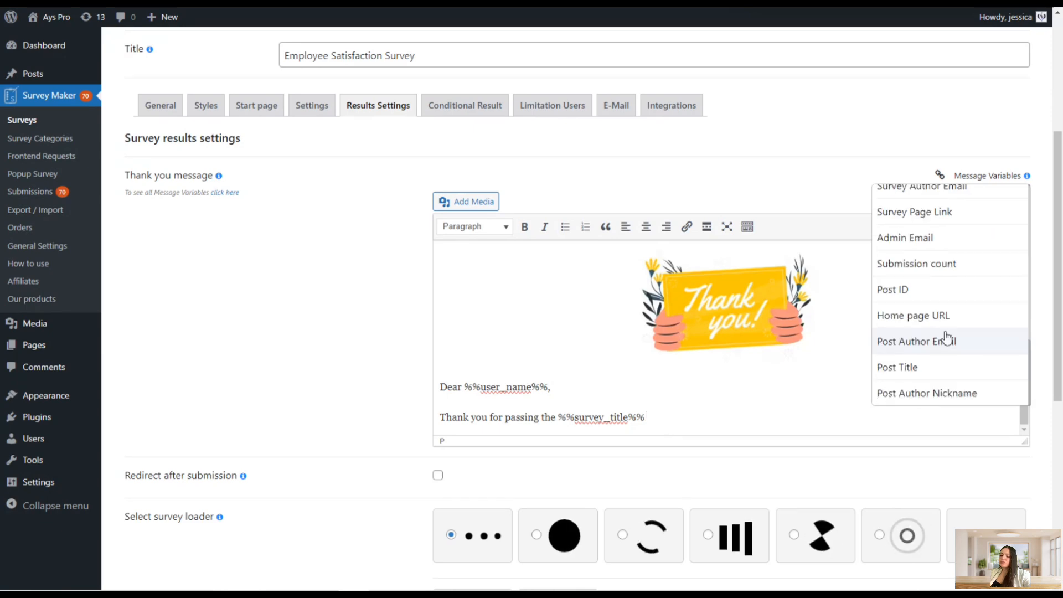
scroll(947, 338, down, 3)
scroll(866, 292, up, 3)
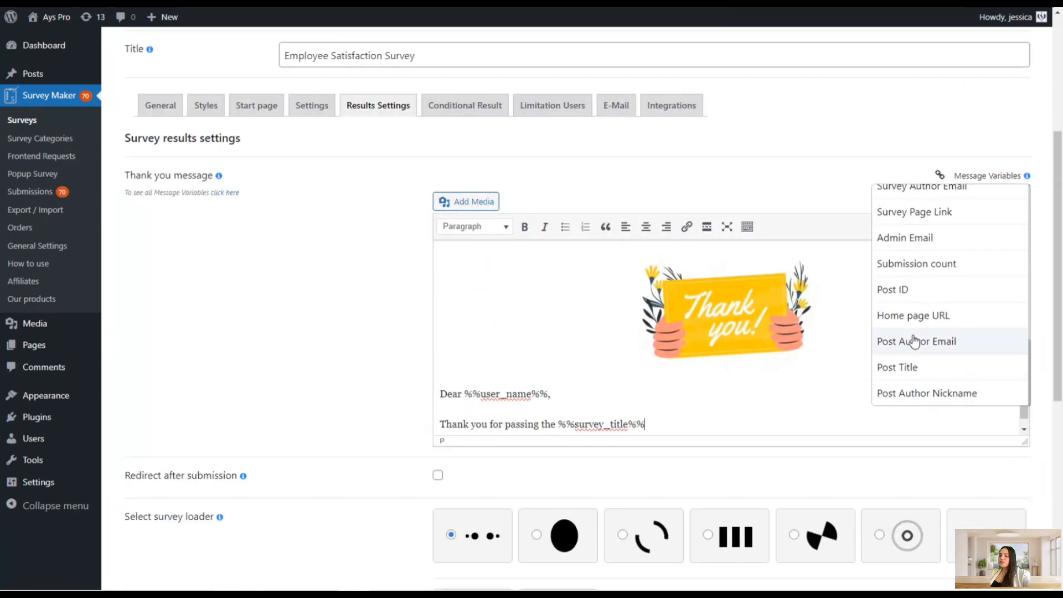
scroll(908, 327, up, 5)
scroll(907, 326, up, 5)
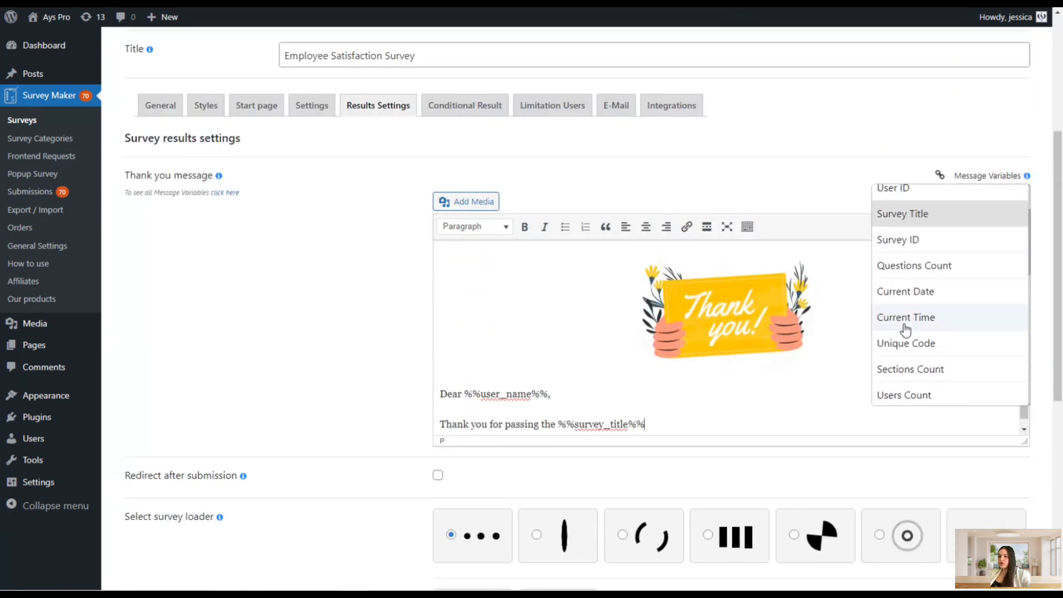
scroll(932, 304, down, 6)
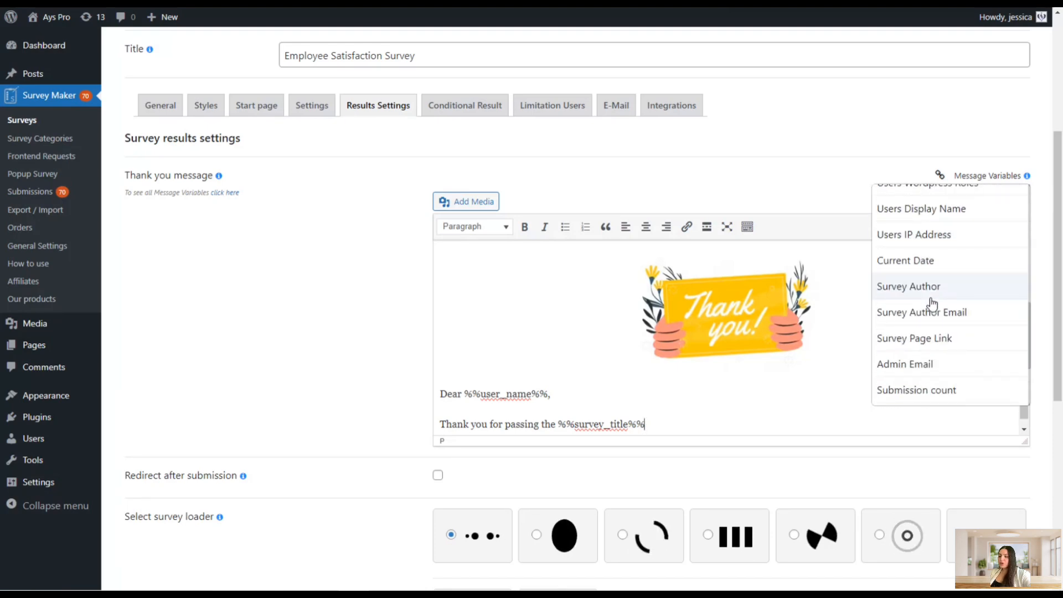
scroll(646, 329, down, 2)
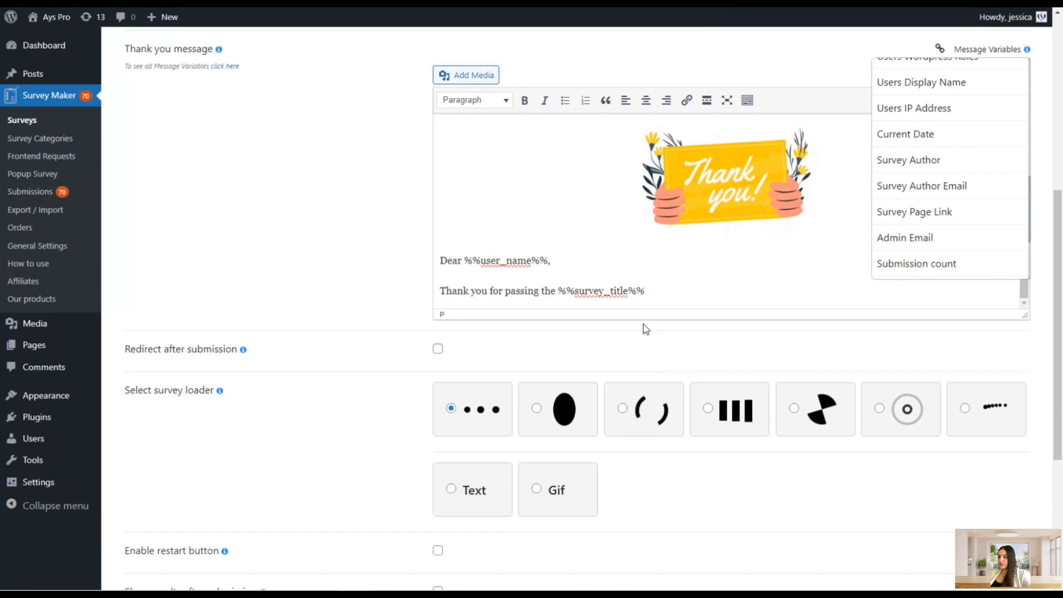
End the thank-you line with a period and center-align both text lines of the message
click(662, 295)
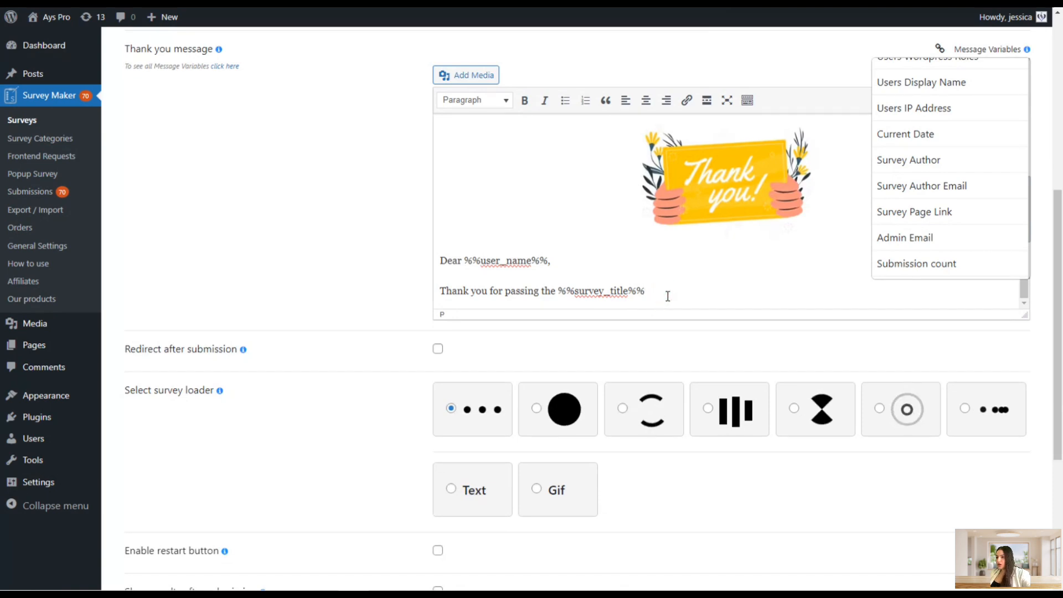
text(.)
drag(667, 297, 435, 262)
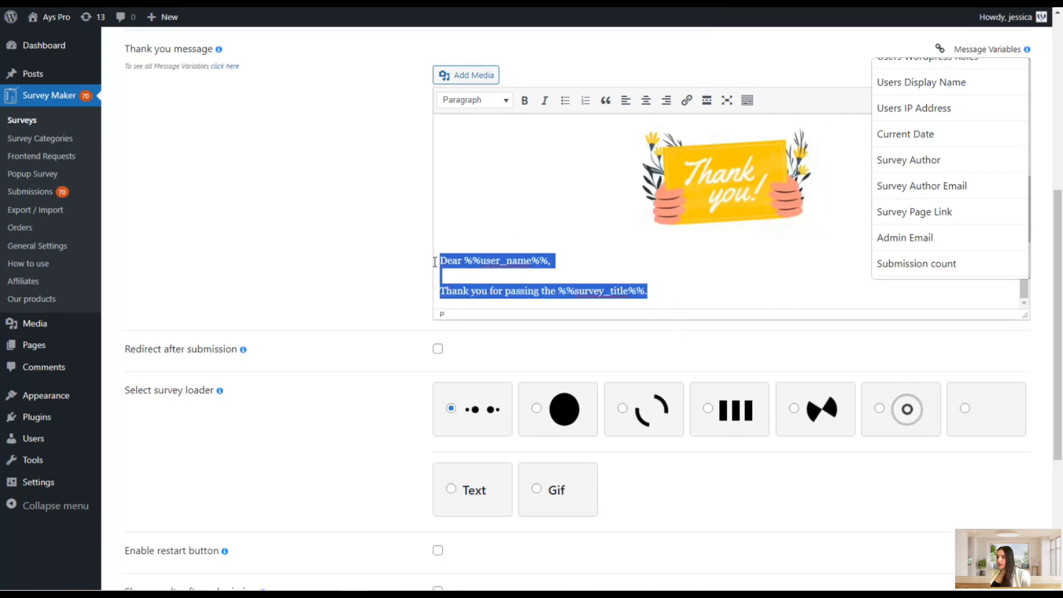
click(646, 101)
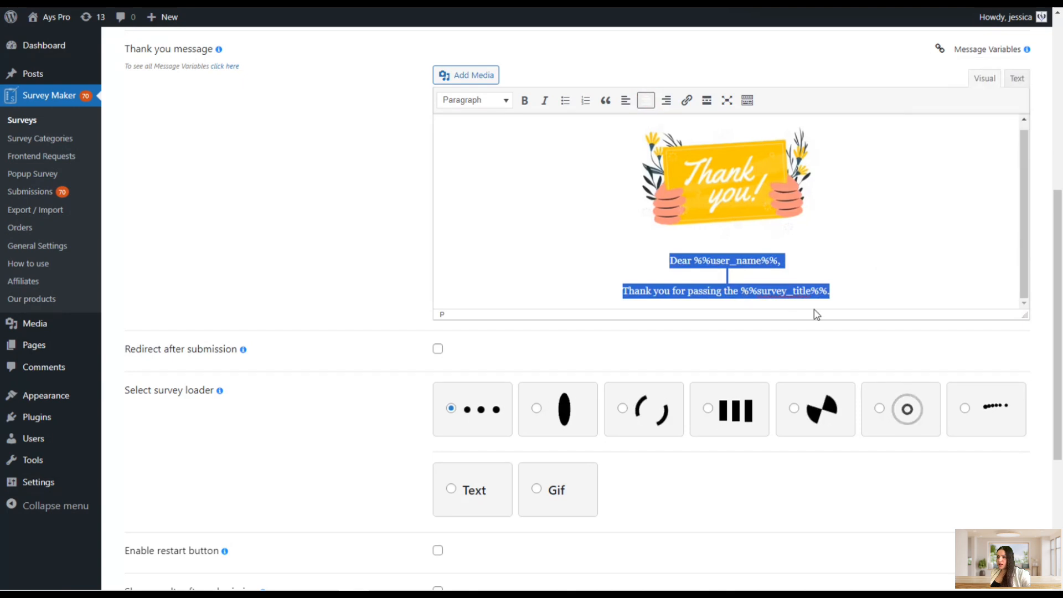
Make the User Name and Survey Title variables in the message bold
click(831, 293)
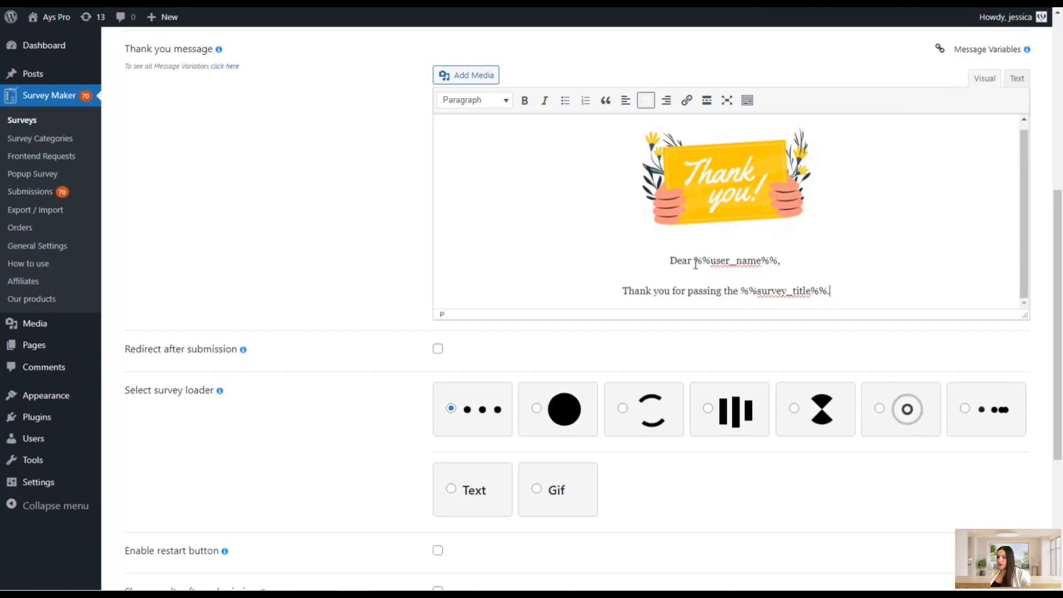
drag(694, 260, 777, 260)
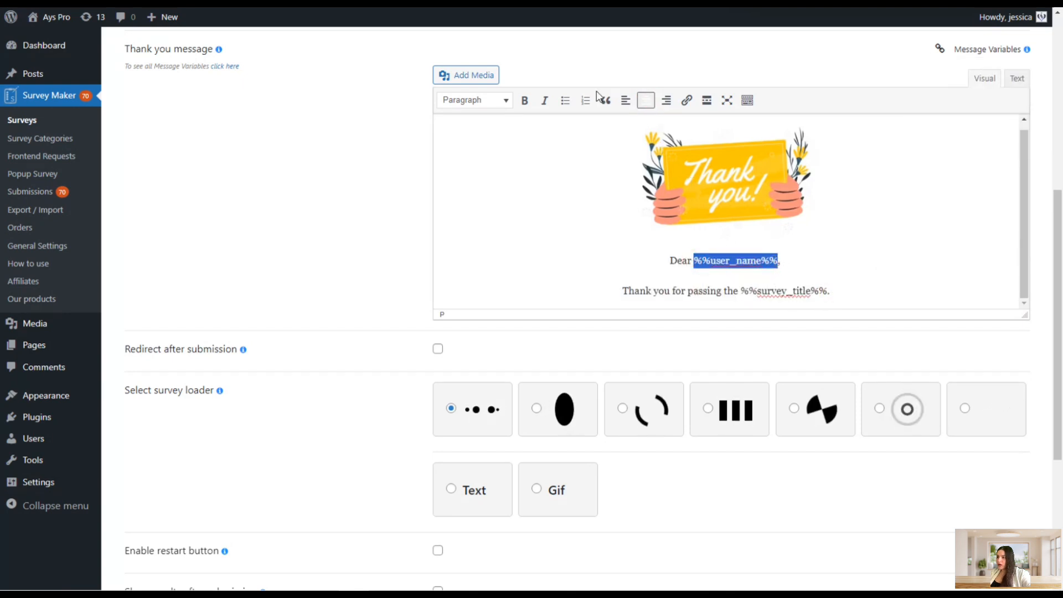
click(524, 100)
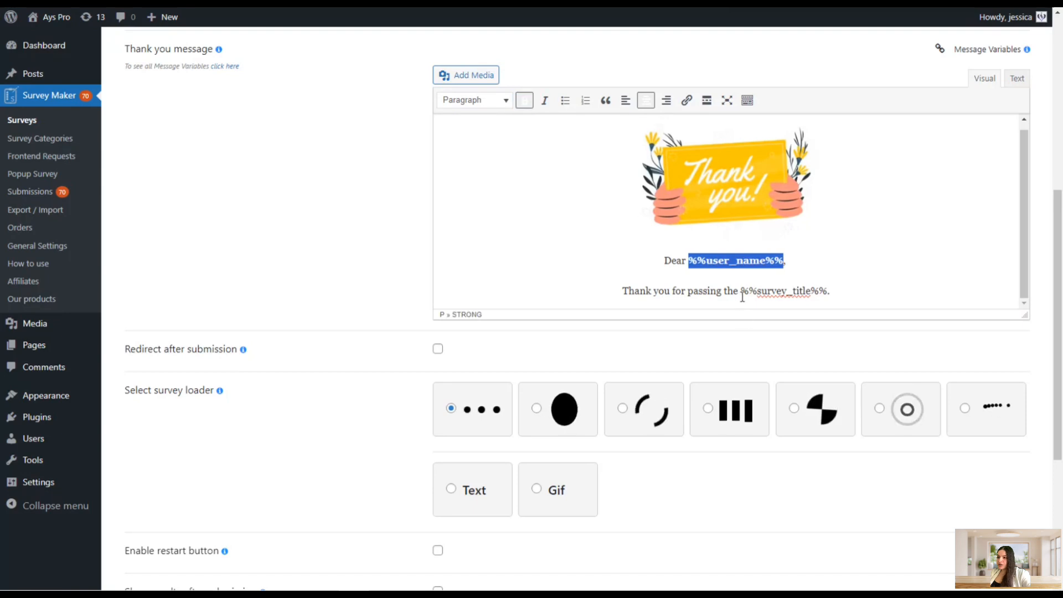
drag(742, 298, 824, 300)
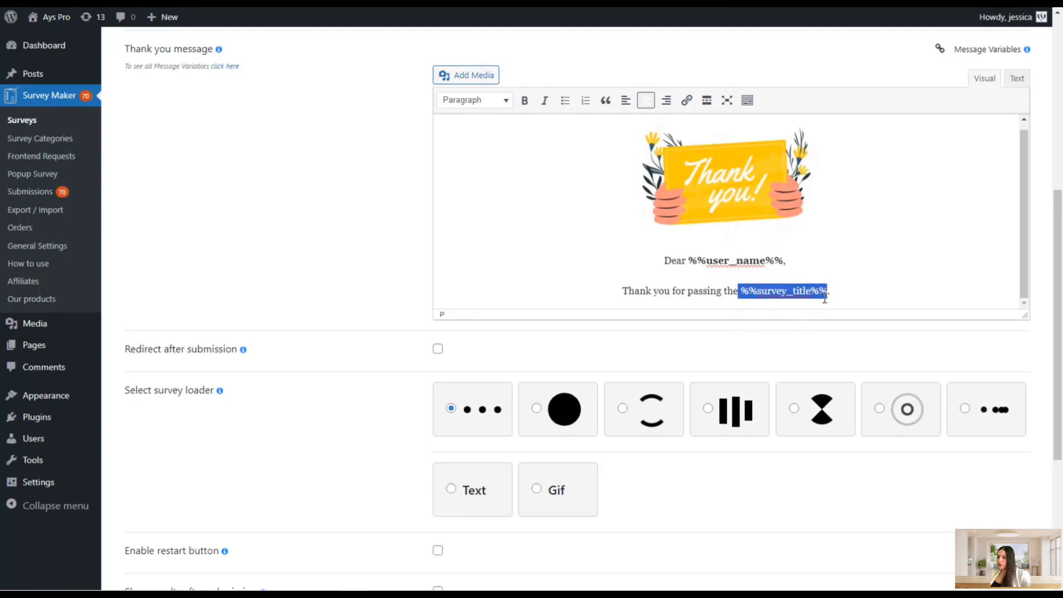
click(524, 100)
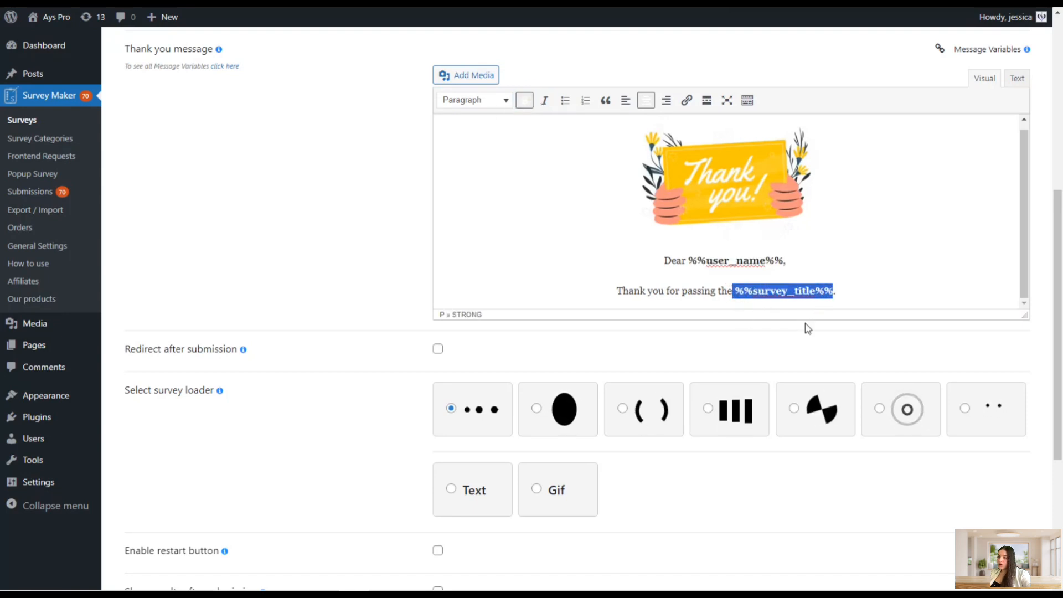
click(850, 293)
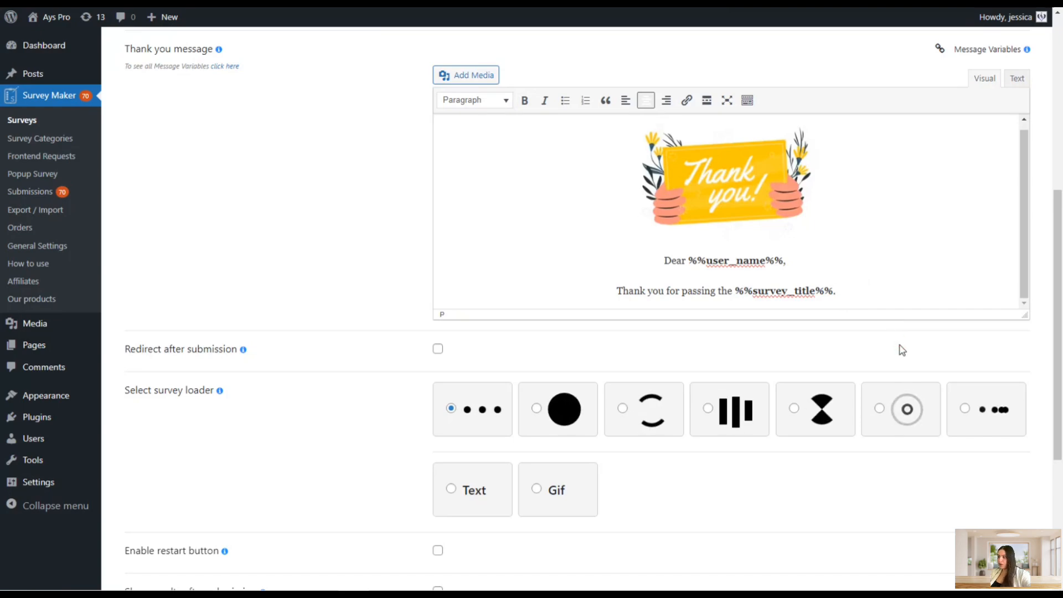
Enable the Redirect after submission option
scroll(574, 356, down, 3)
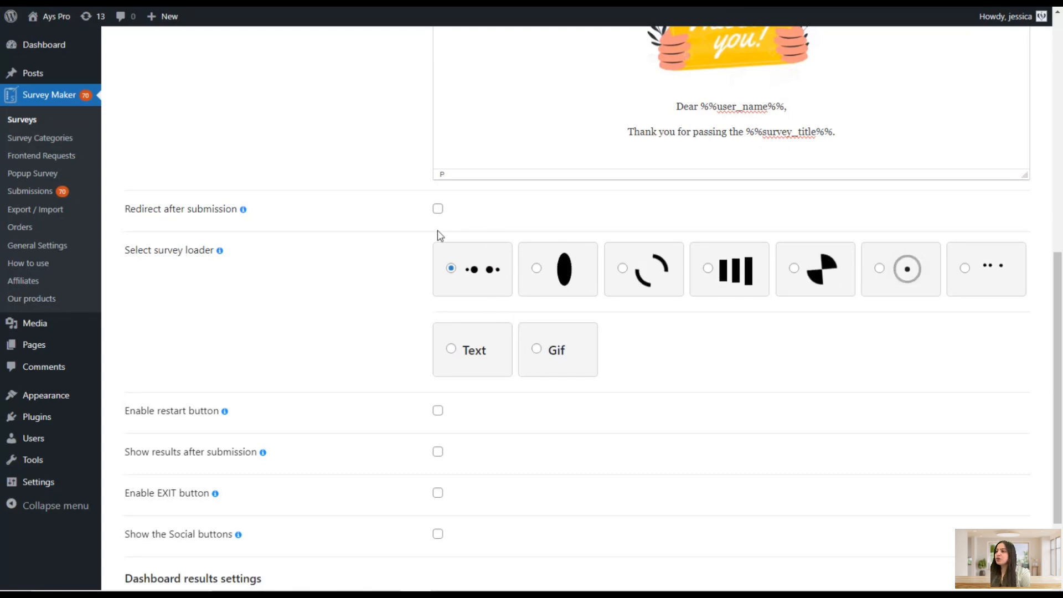
click(436, 213)
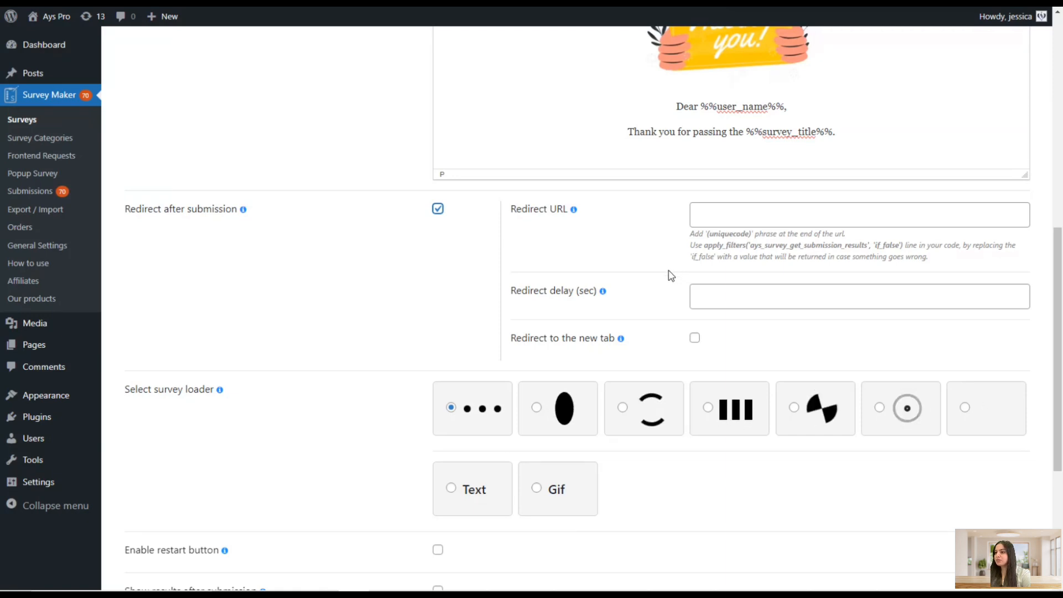
Enable Show results after submission and choose the Individual results type
scroll(391, 282, down, 1)
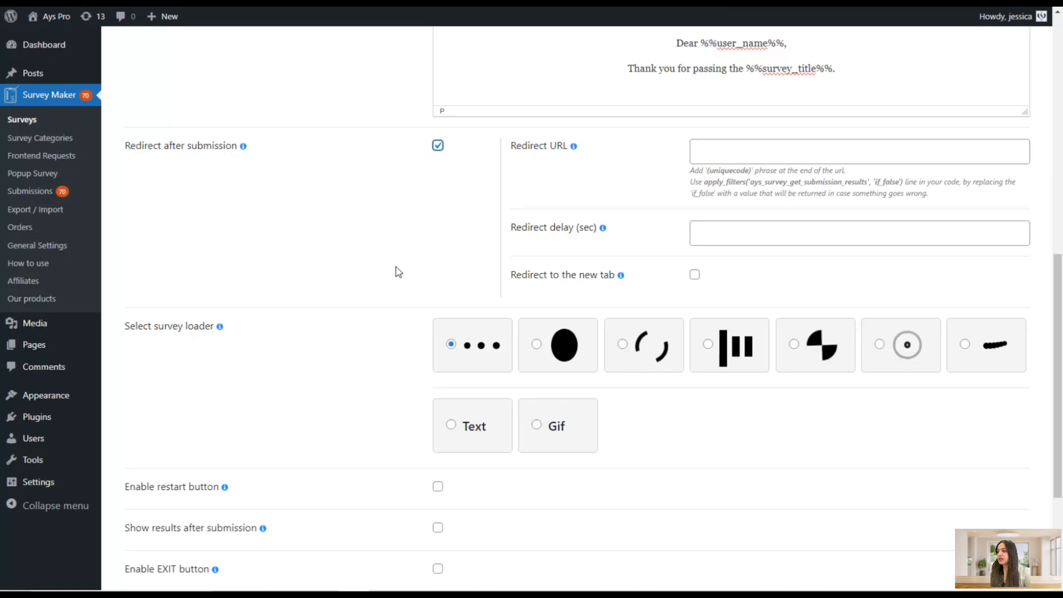
scroll(400, 271, down, 1)
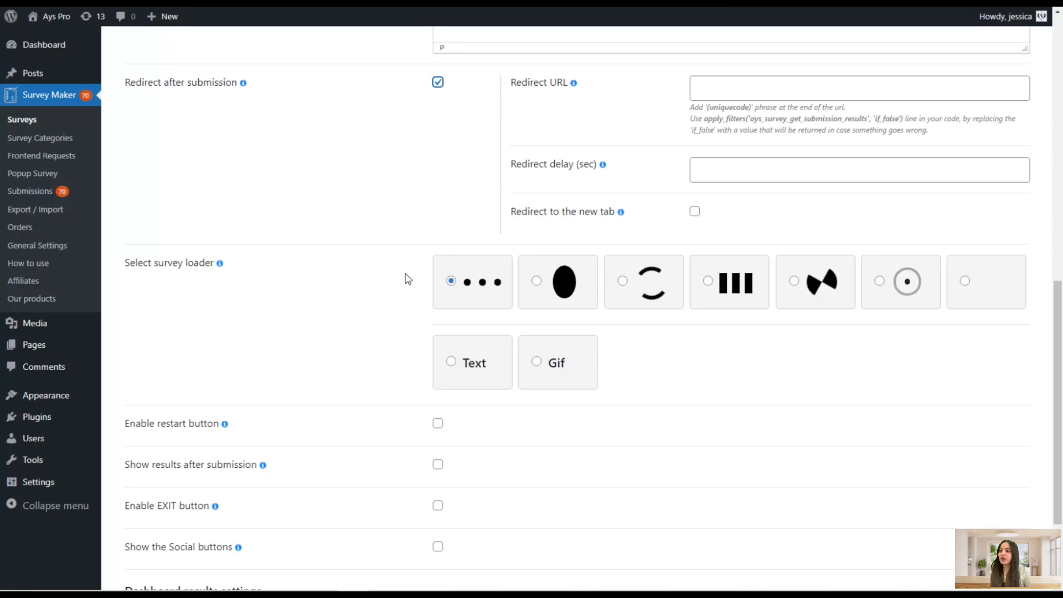
scroll(407, 278, down, 1)
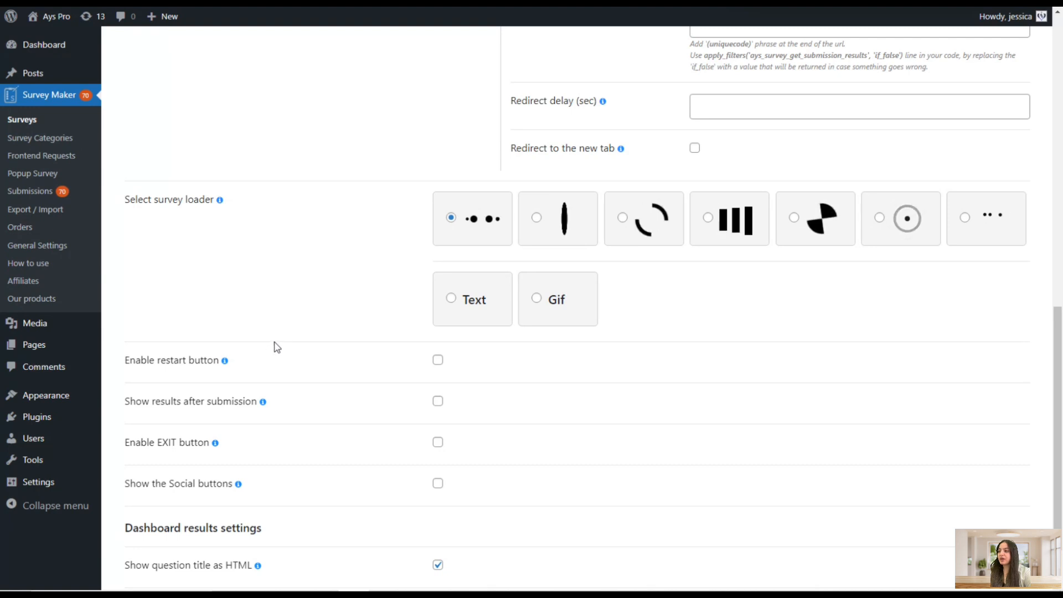
scroll(284, 340, down, 2)
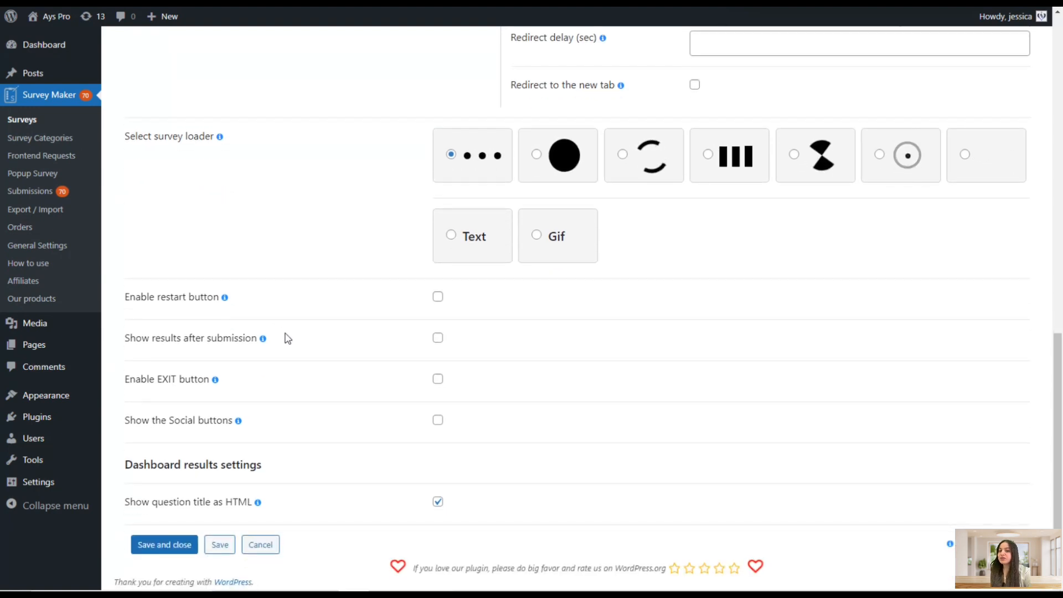
click(221, 340)
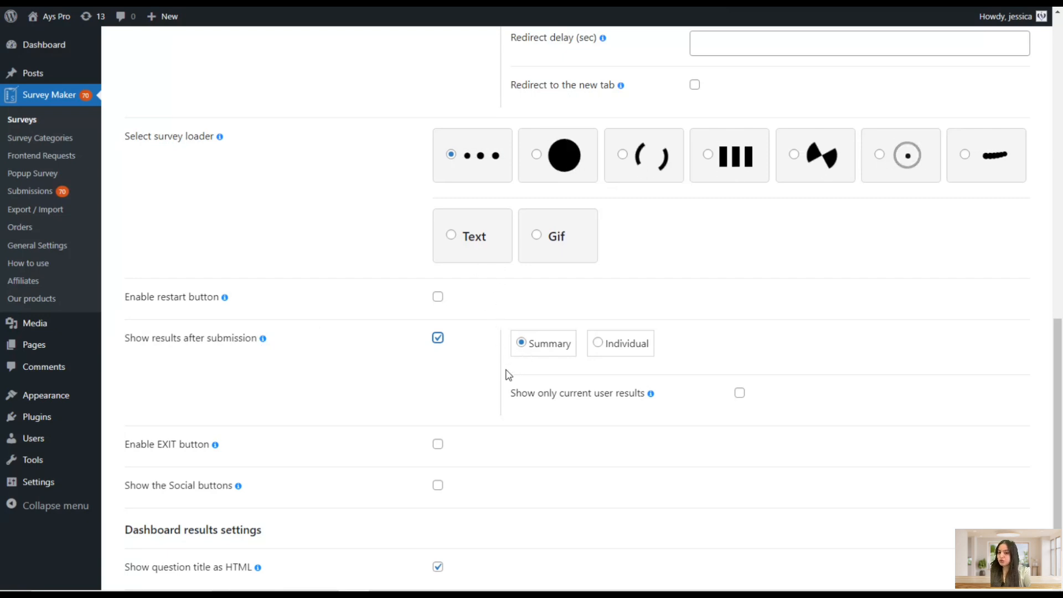
click(602, 353)
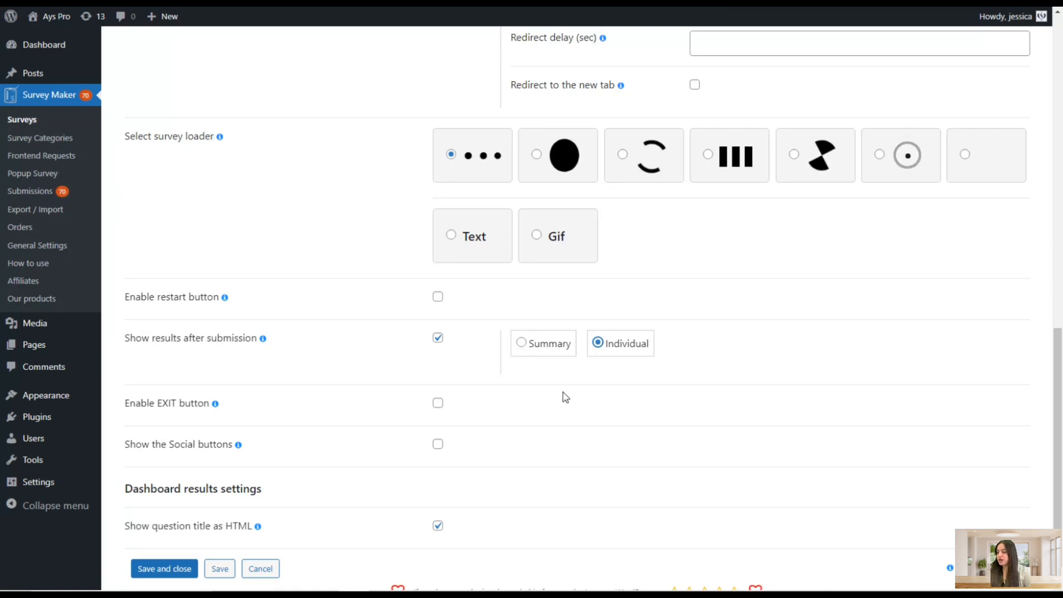
Enable the Show the Social buttons option
scroll(562, 393, down, 1)
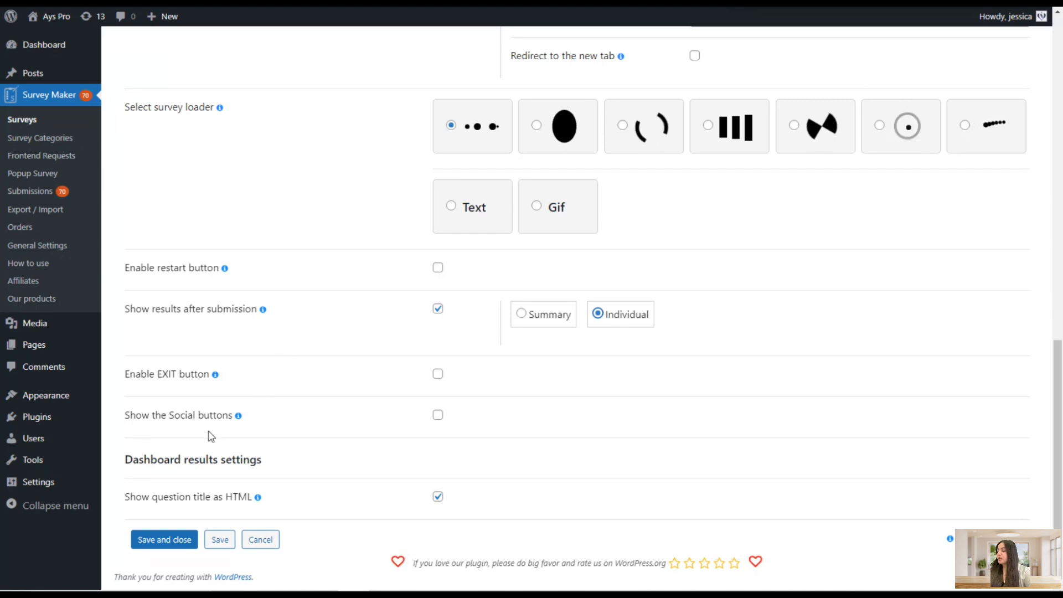
click(221, 415)
scroll(376, 349, down, 2)
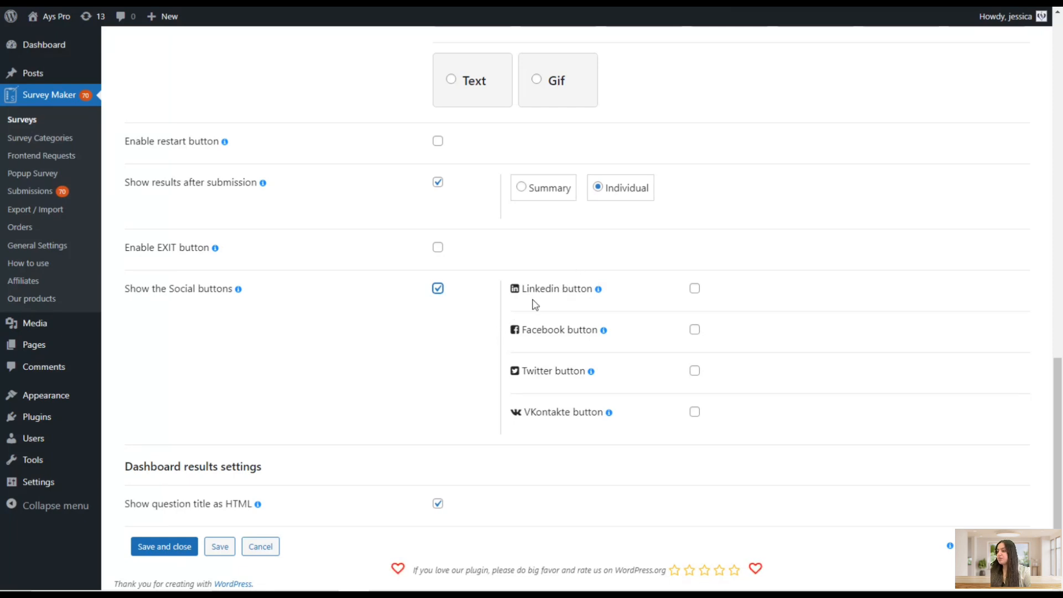
Save the survey
scroll(330, 460, up, 8)
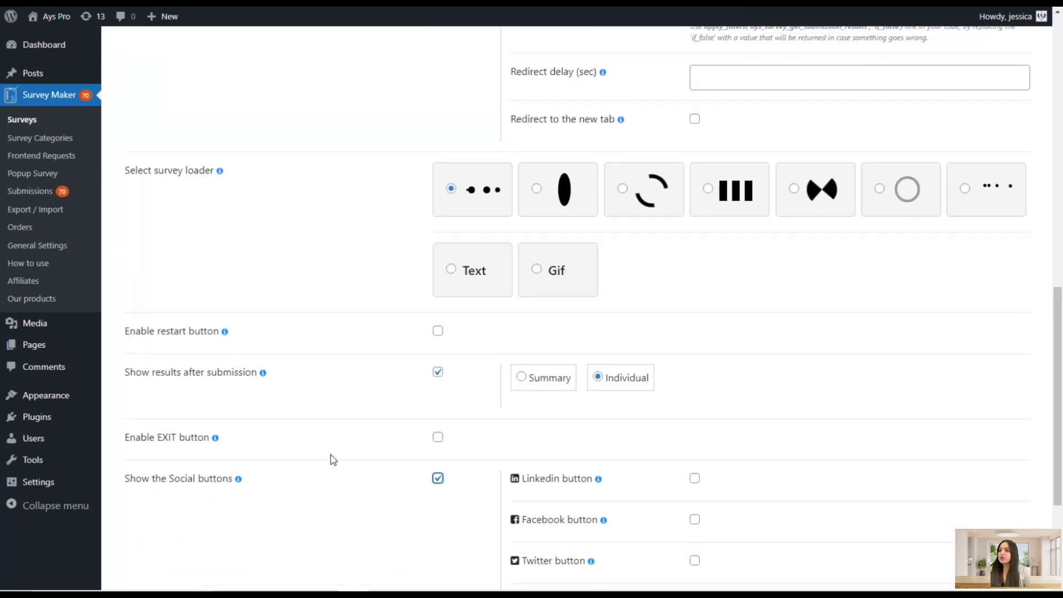
scroll(338, 454, up, 7)
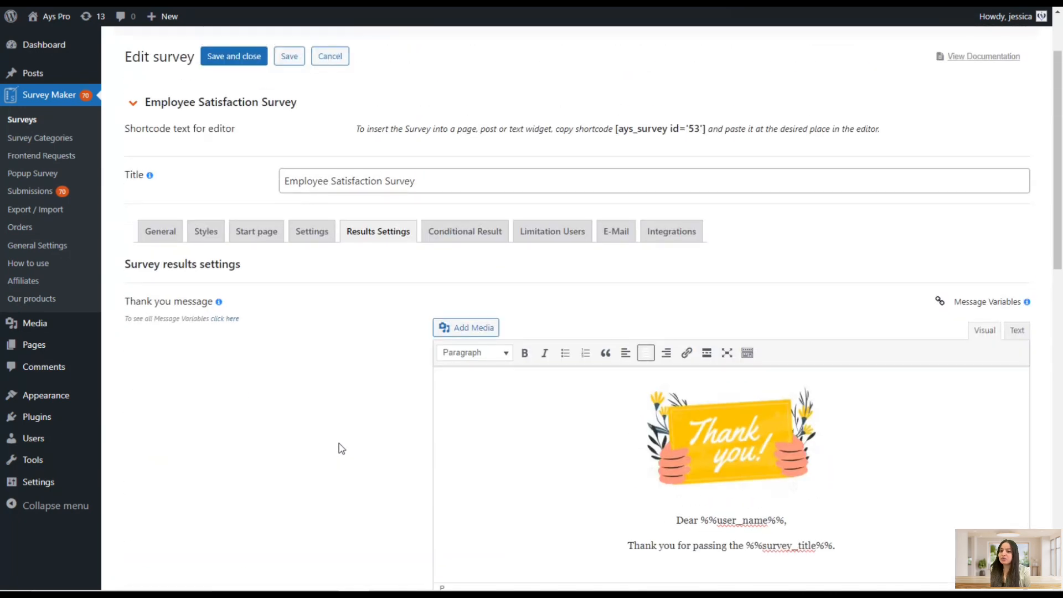
scroll(338, 448, up, 2)
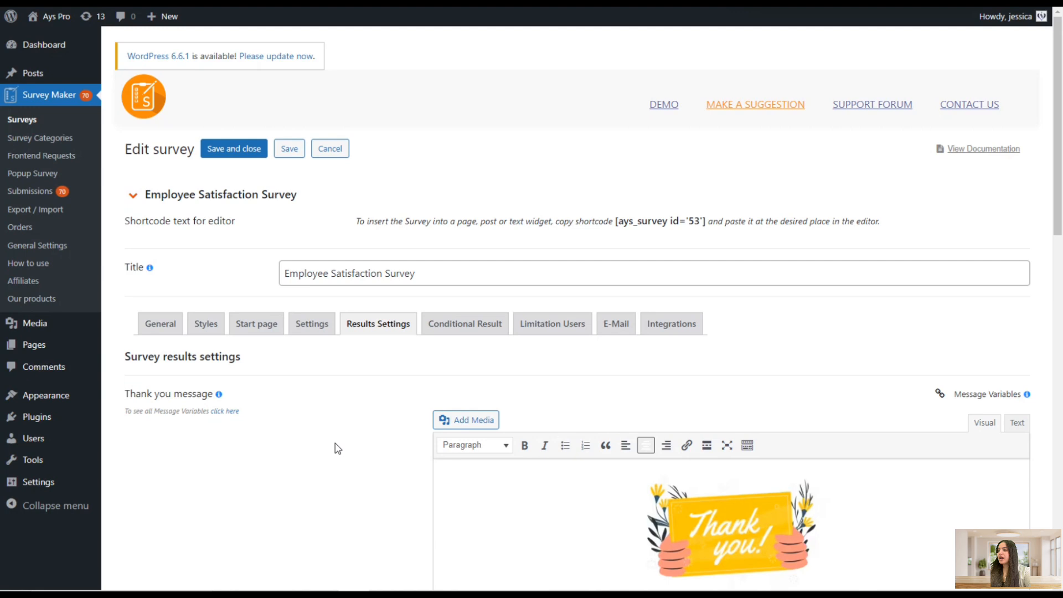
click(289, 149)
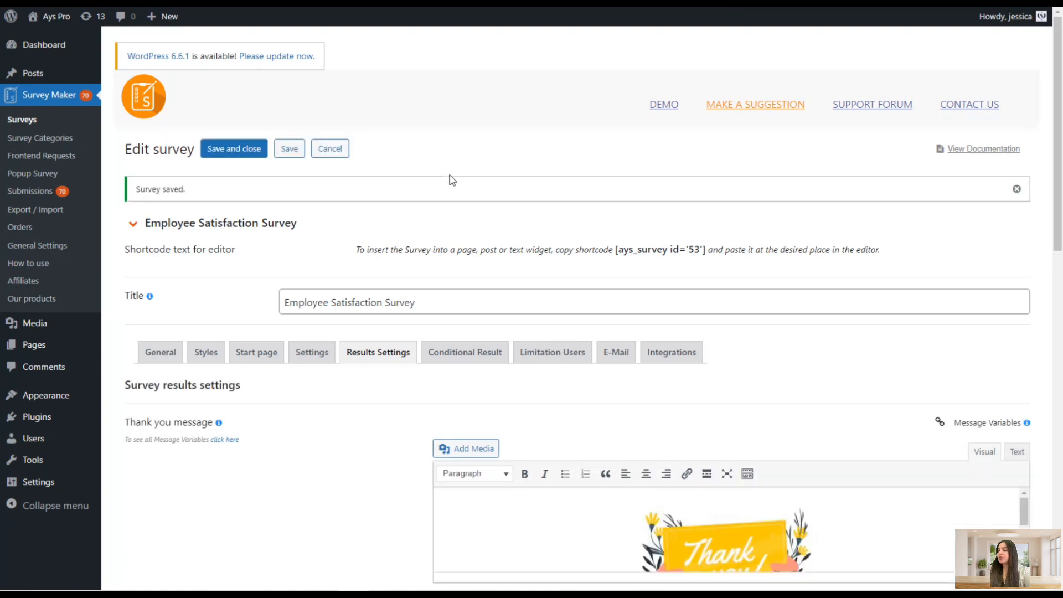
Open the Conditional Result settings, add a new condition and start editing its result message
scroll(463, 273, down, 2)
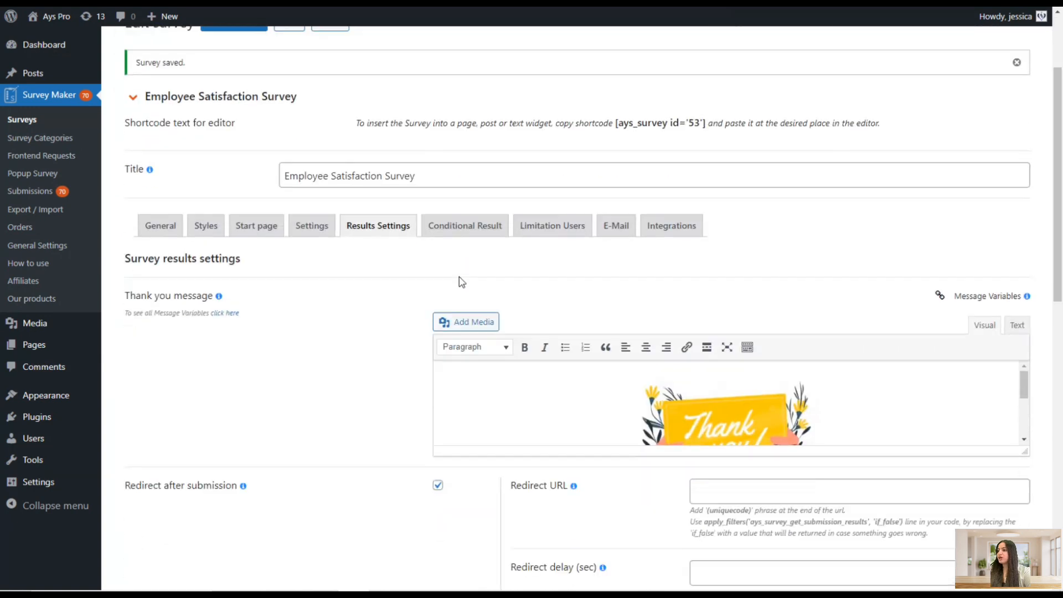
click(493, 227)
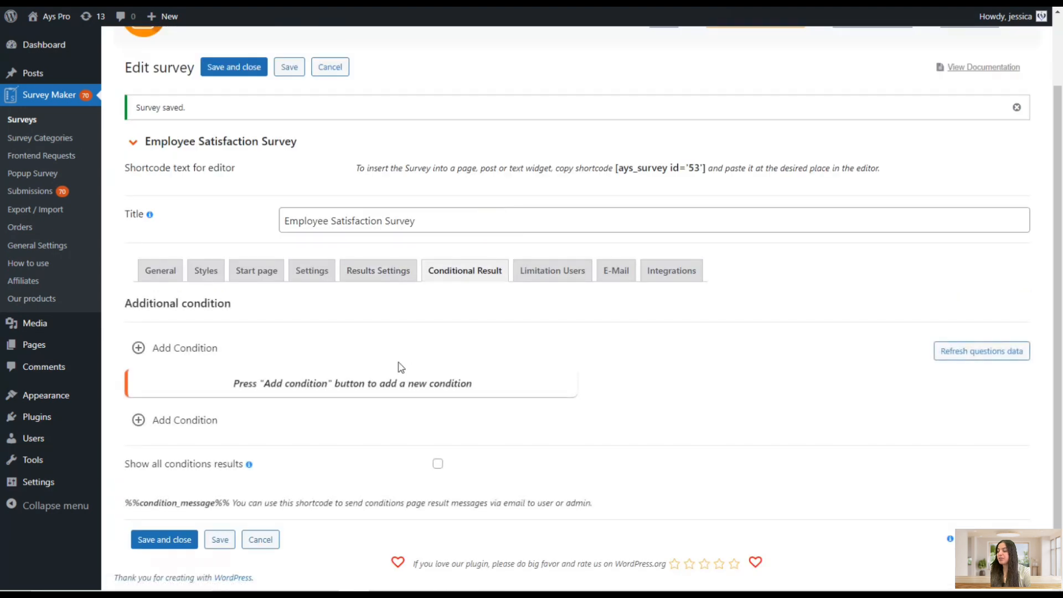
click(427, 344)
scroll(551, 159, down, 3)
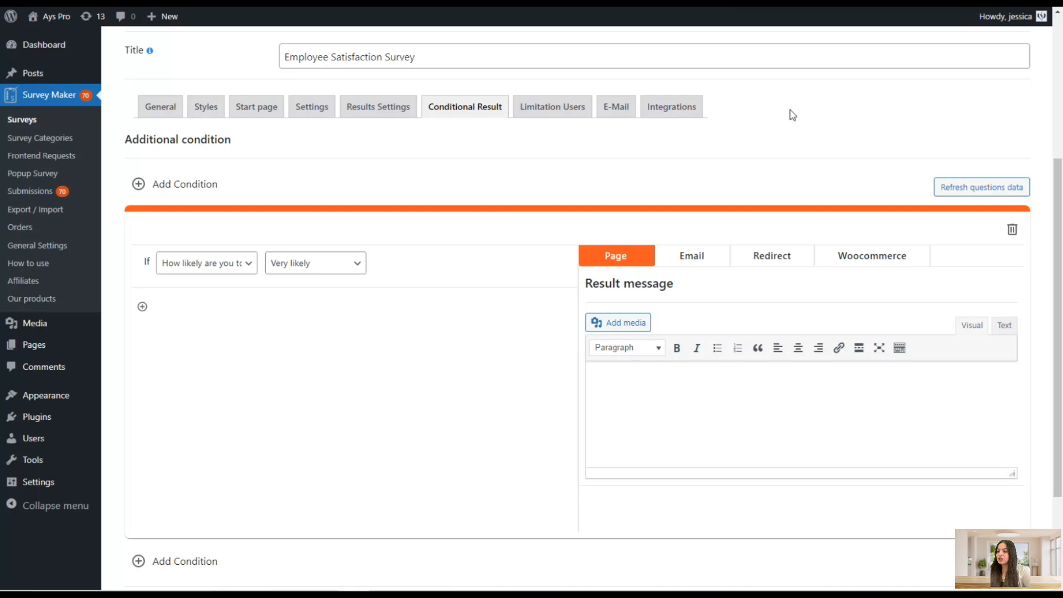
click(623, 411)
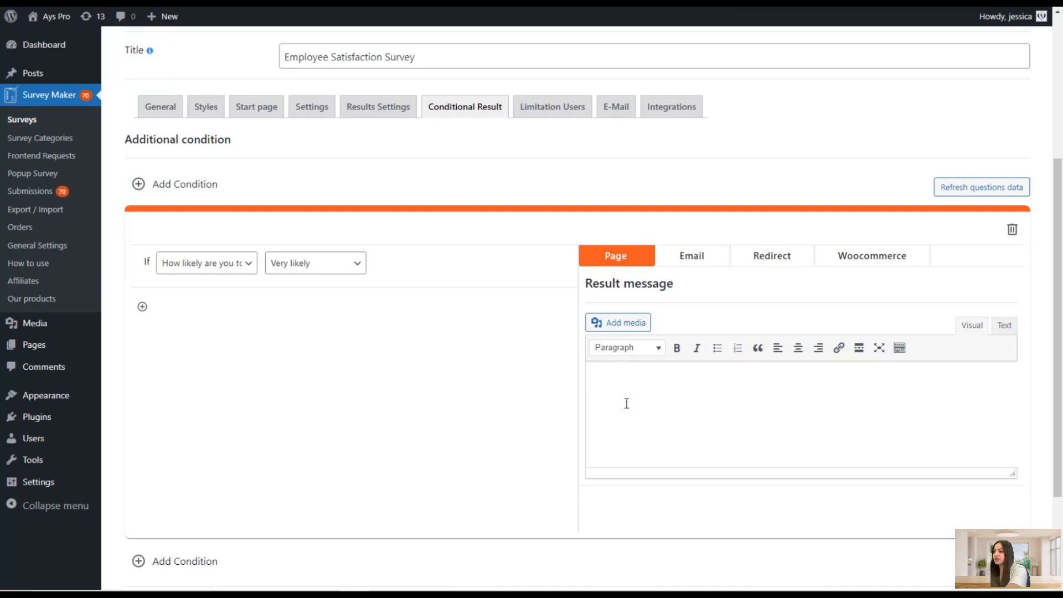
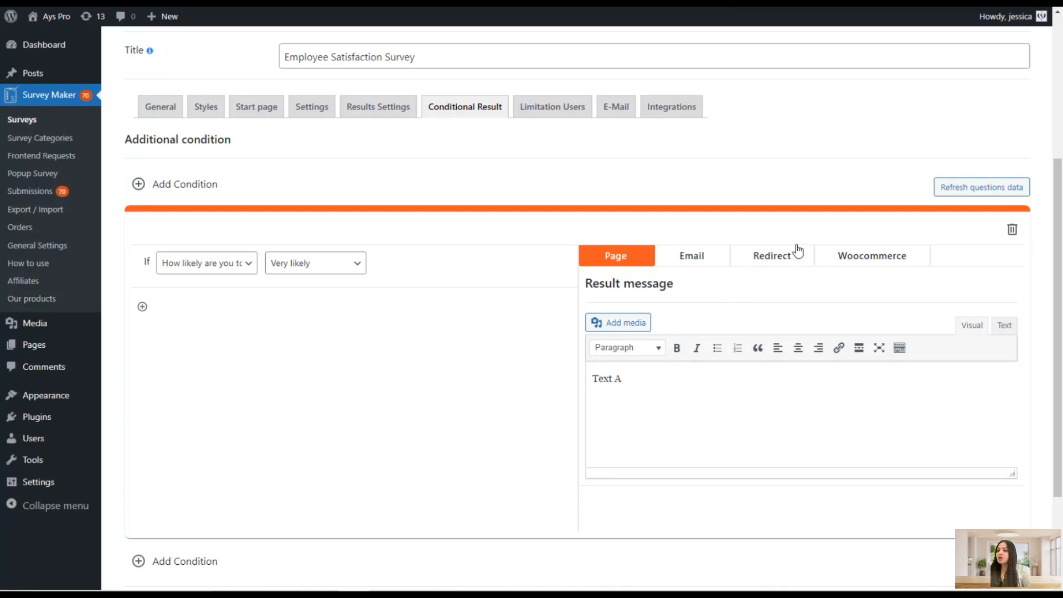
Add a second condition for the recommendation question with the answer Likely and the result message Text B
click(842, 256)
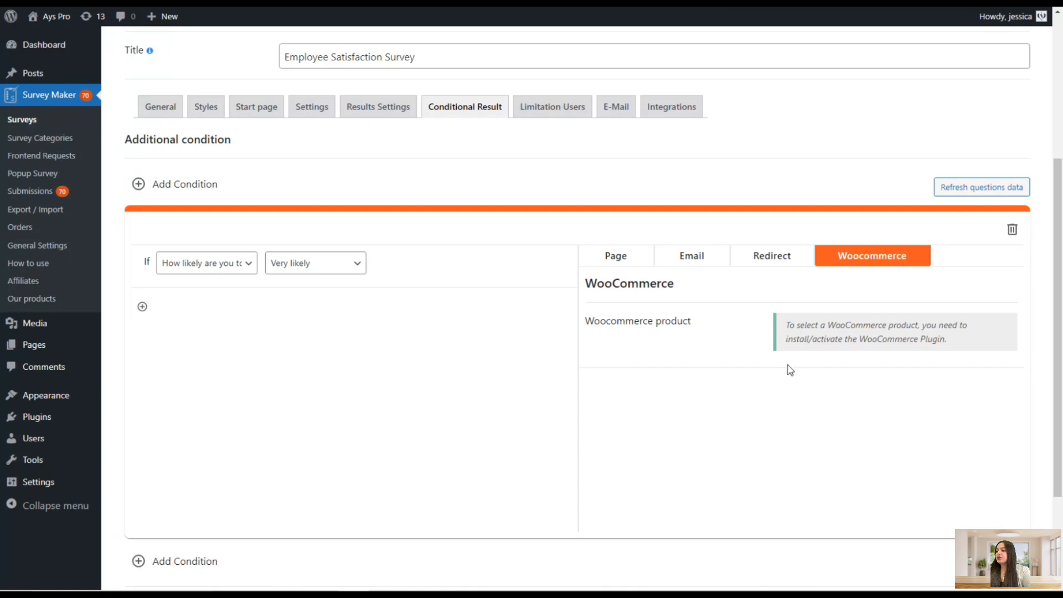
scroll(512, 429, down, 1)
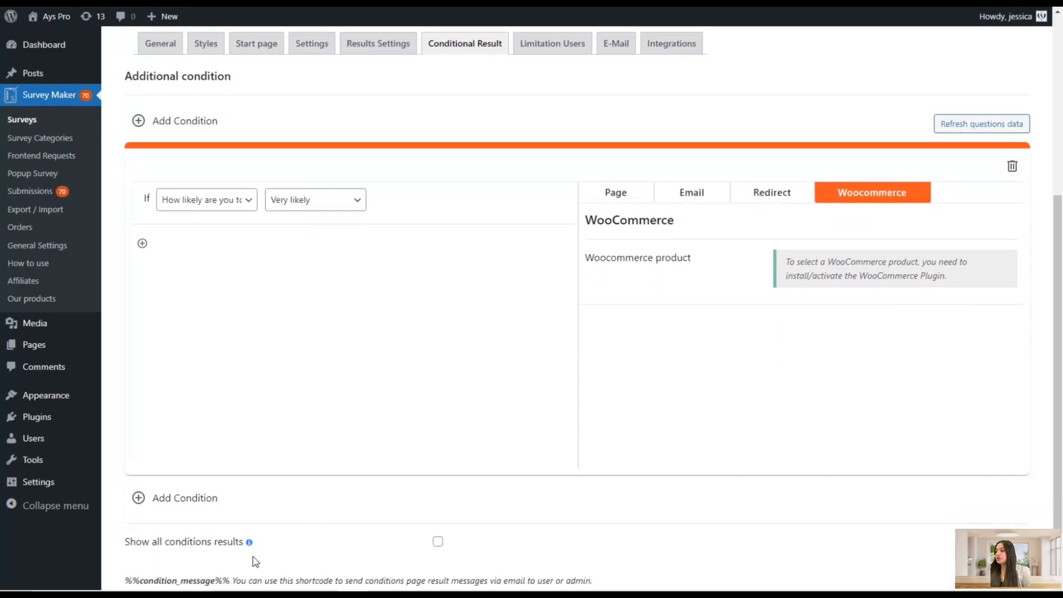
click(204, 498)
click(232, 200)
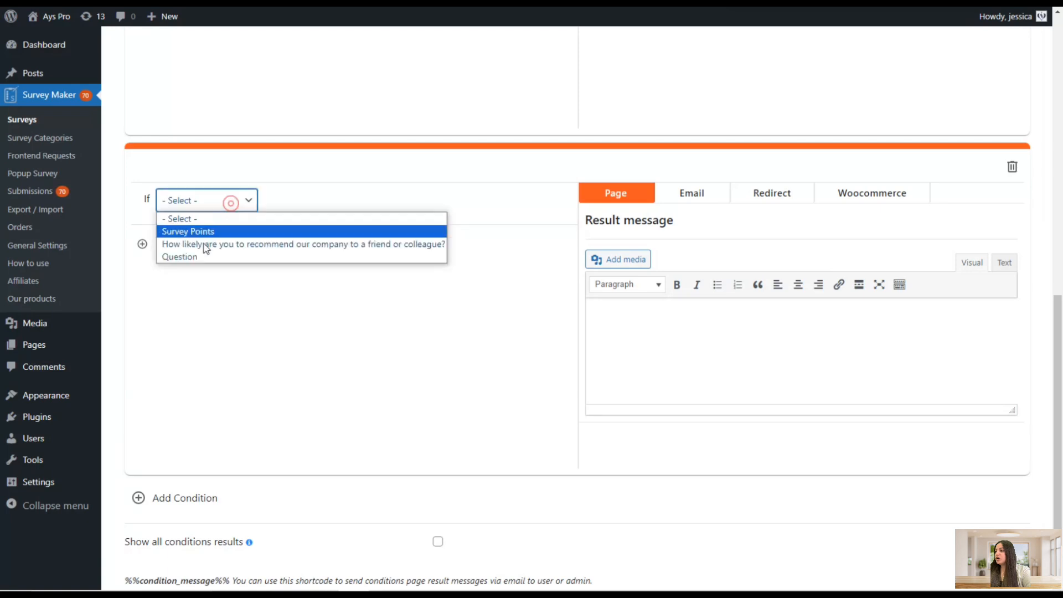
click(202, 242)
click(295, 192)
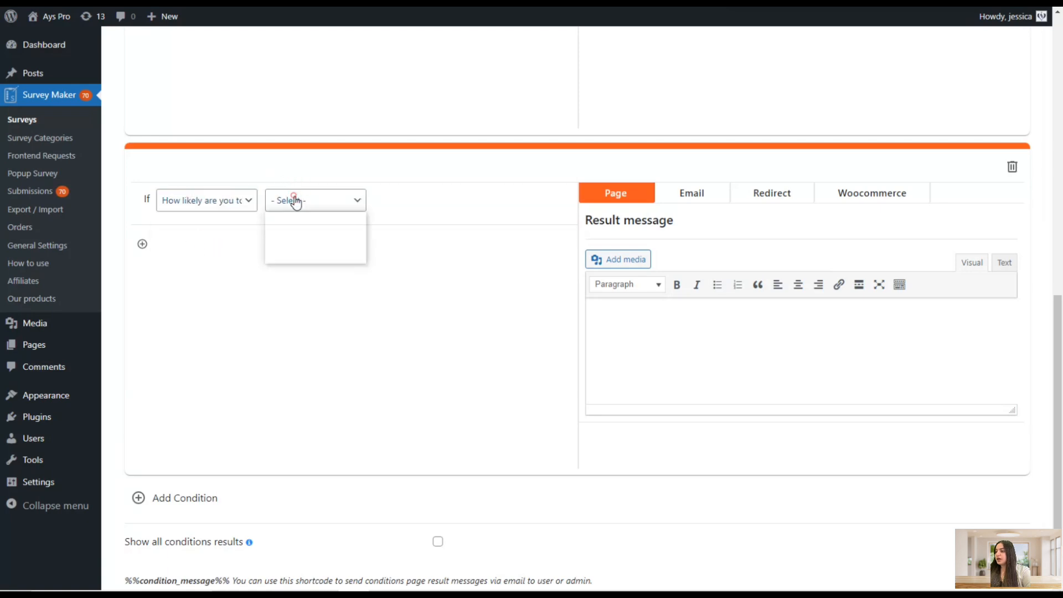
click(299, 231)
click(321, 197)
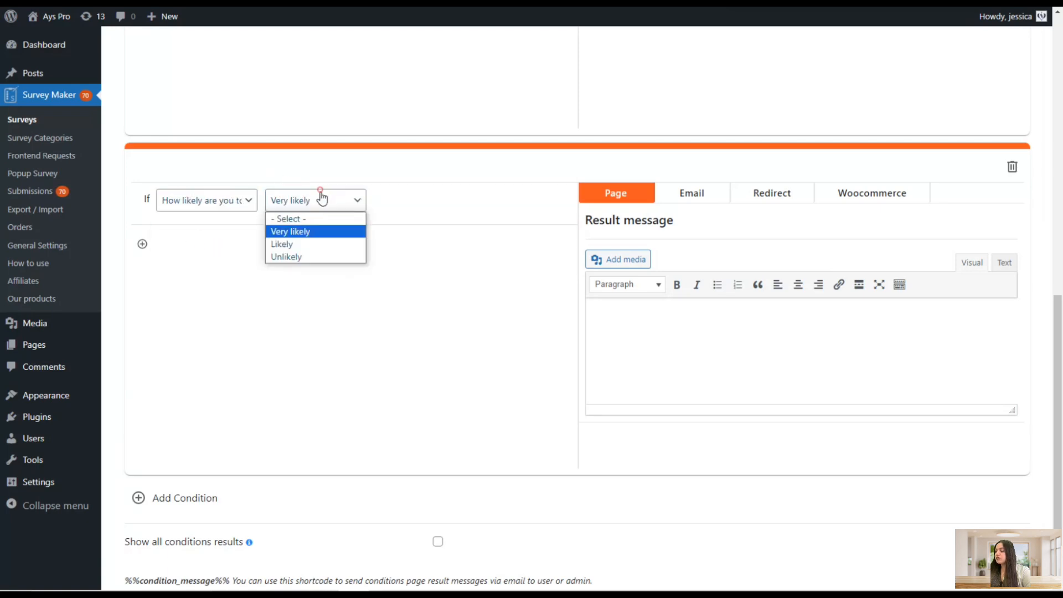
click(297, 244)
click(597, 309)
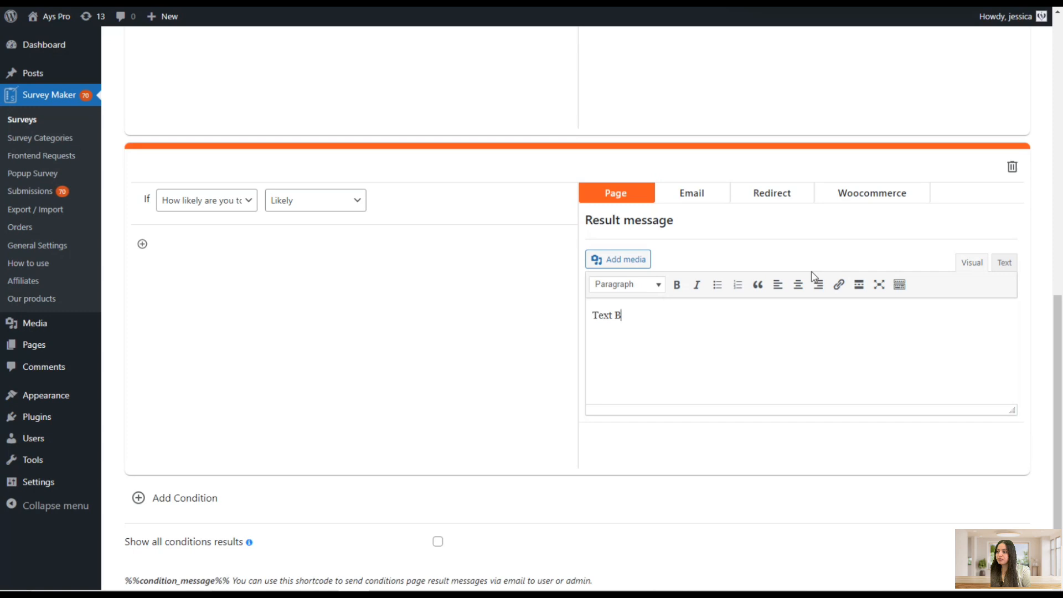
Save the survey and open the Limitation Users settings
scroll(730, 361, down, 1)
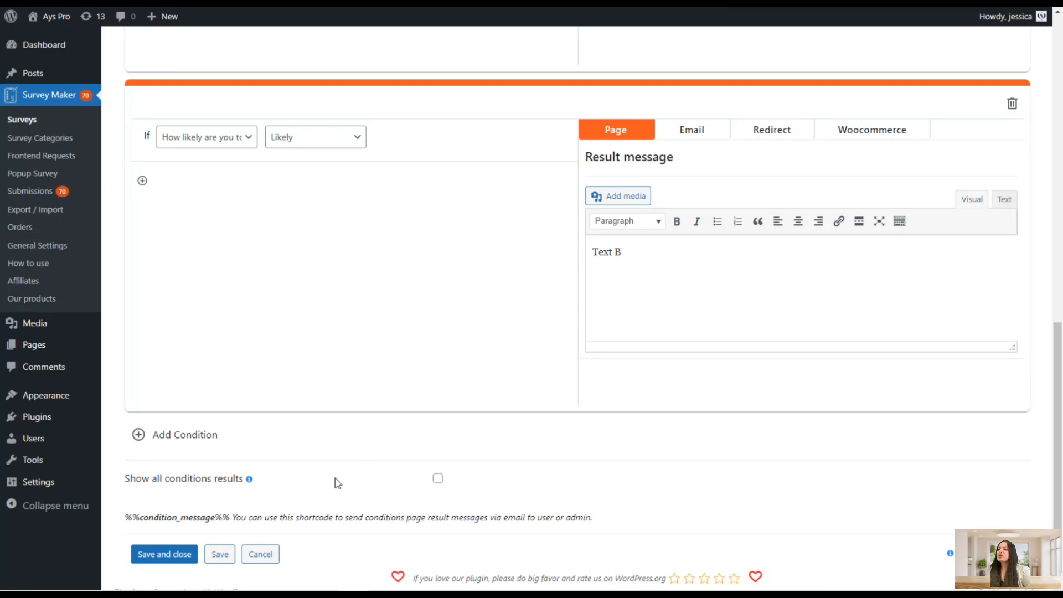
scroll(373, 439, up, 4)
scroll(394, 419, up, 6)
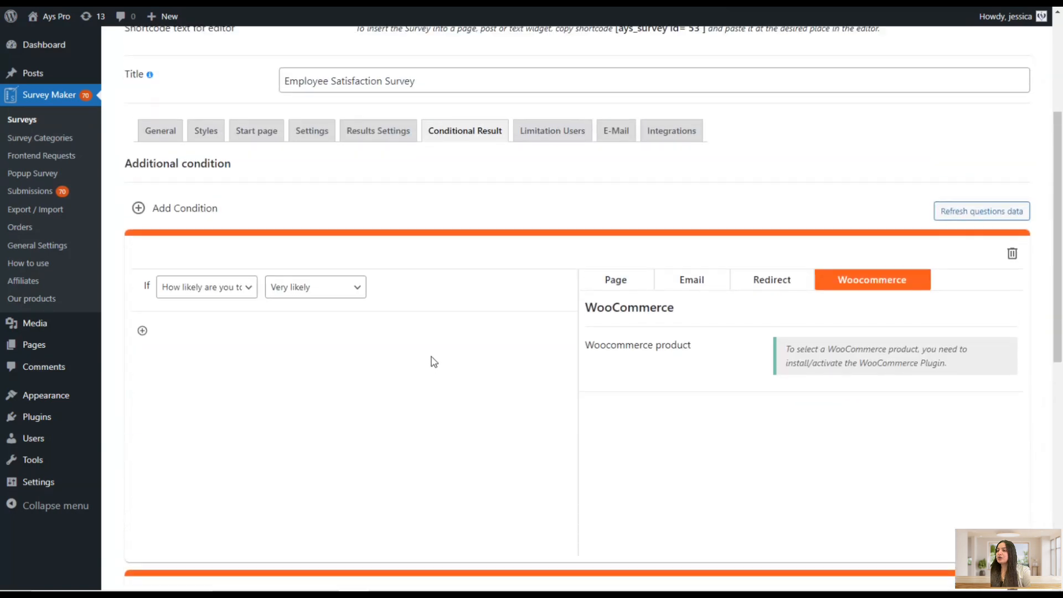
click(561, 221)
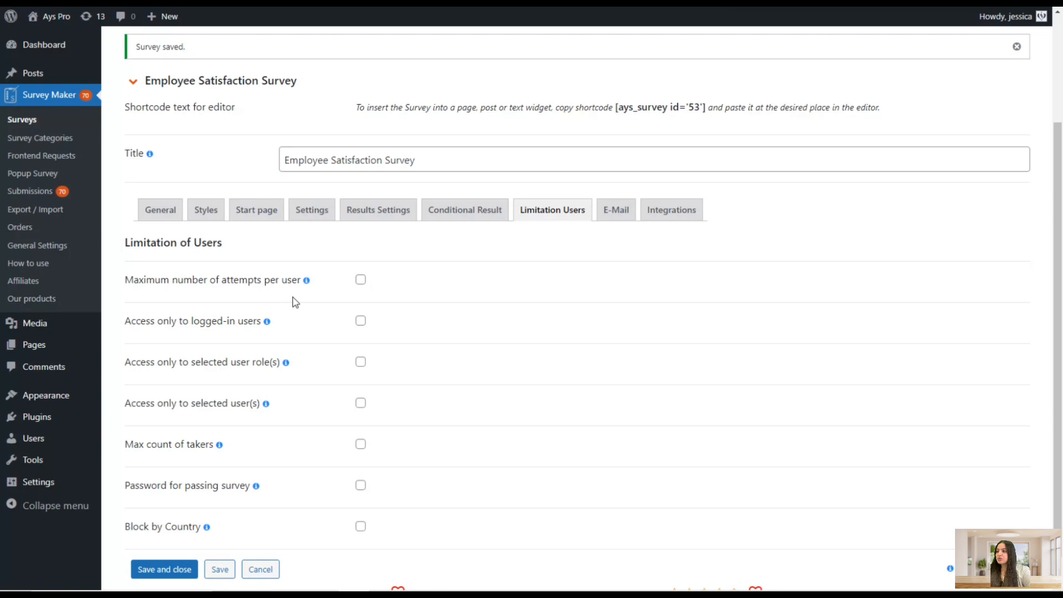
Enable Maximum number of attempts per user and set its message to "You can't pass the survey anymore"
click(360, 279)
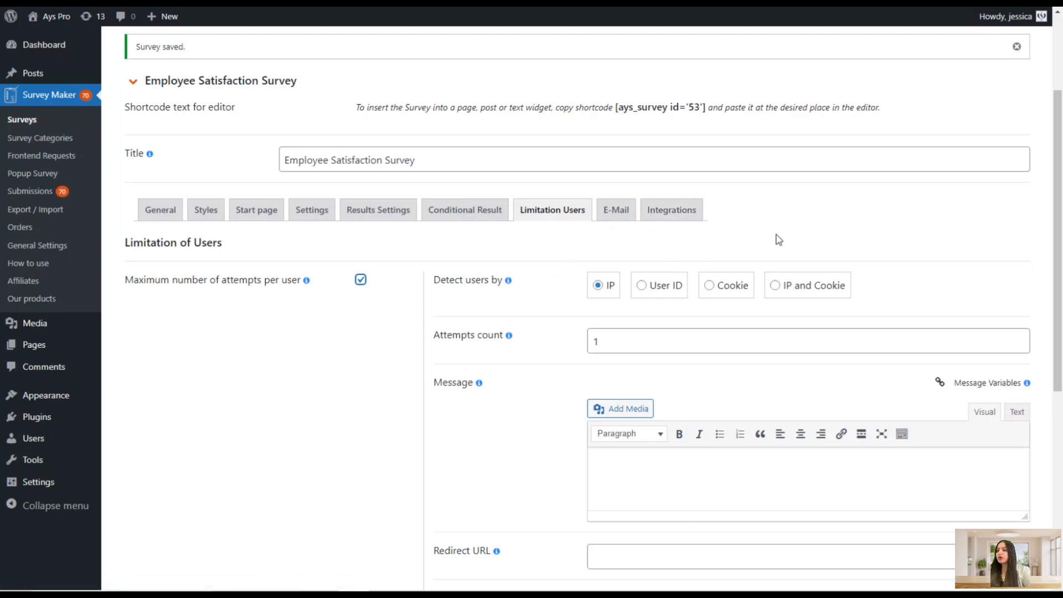
scroll(766, 224, down, 2)
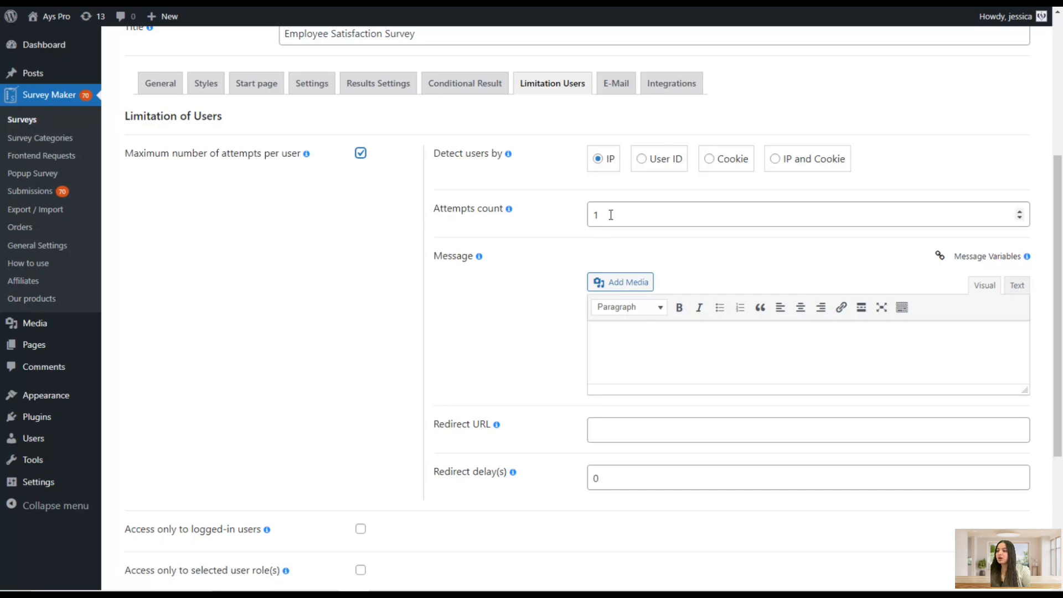
click(613, 336)
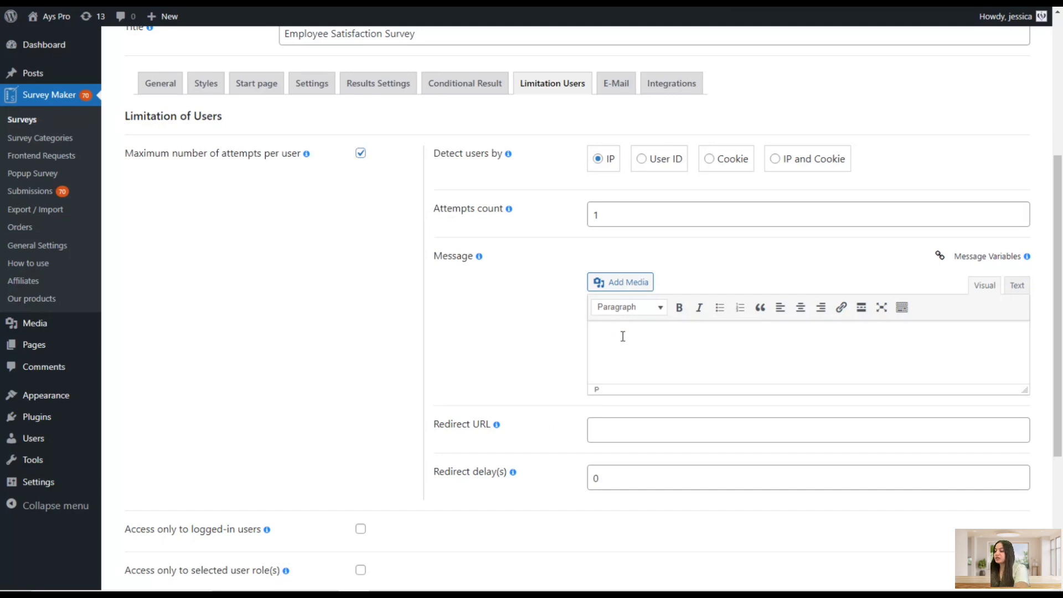
text(Yo)
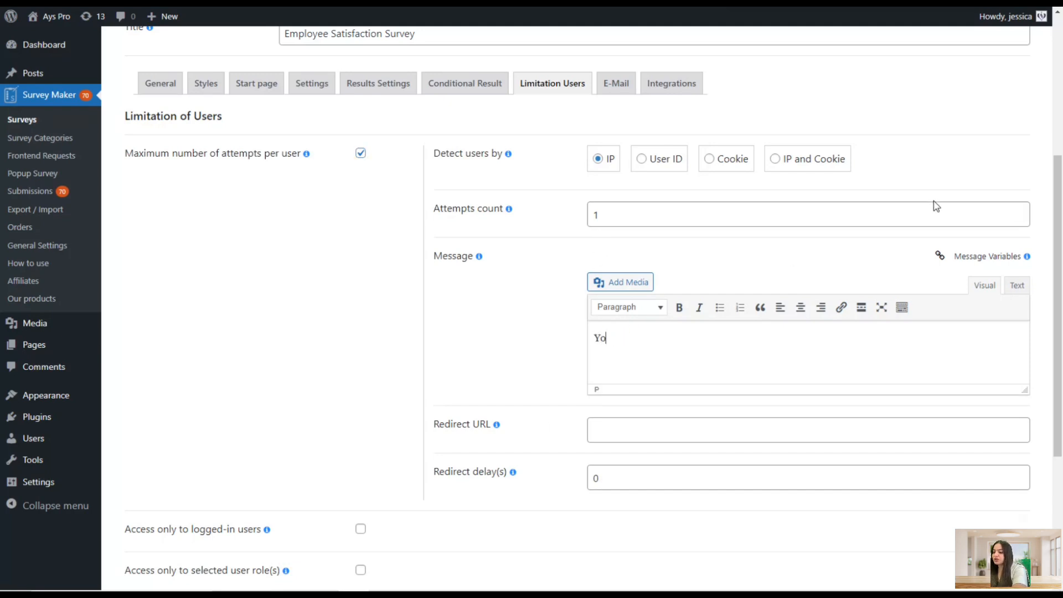
text(u can't)
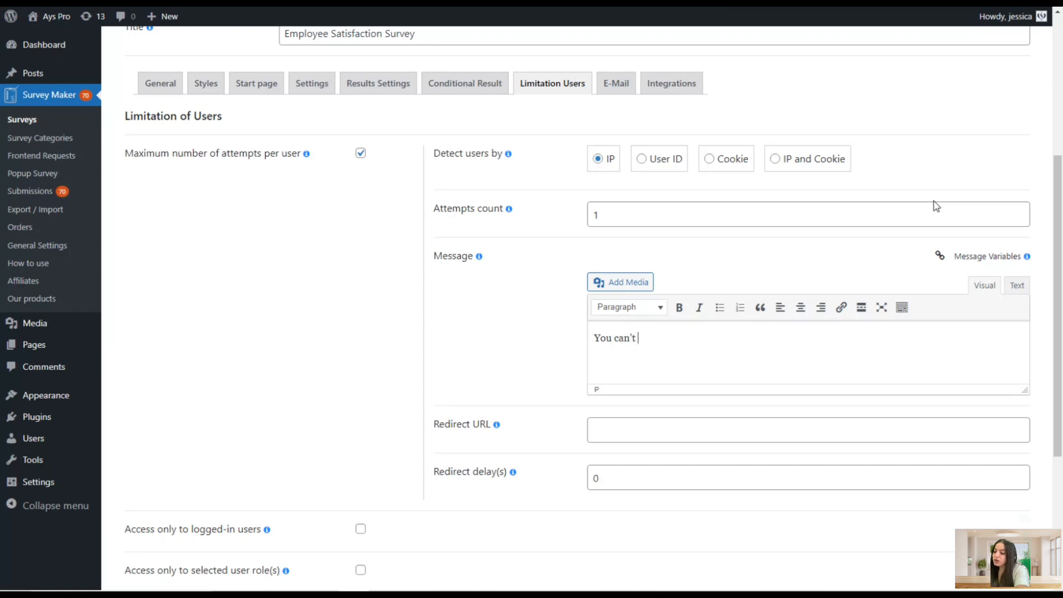
text( pass )
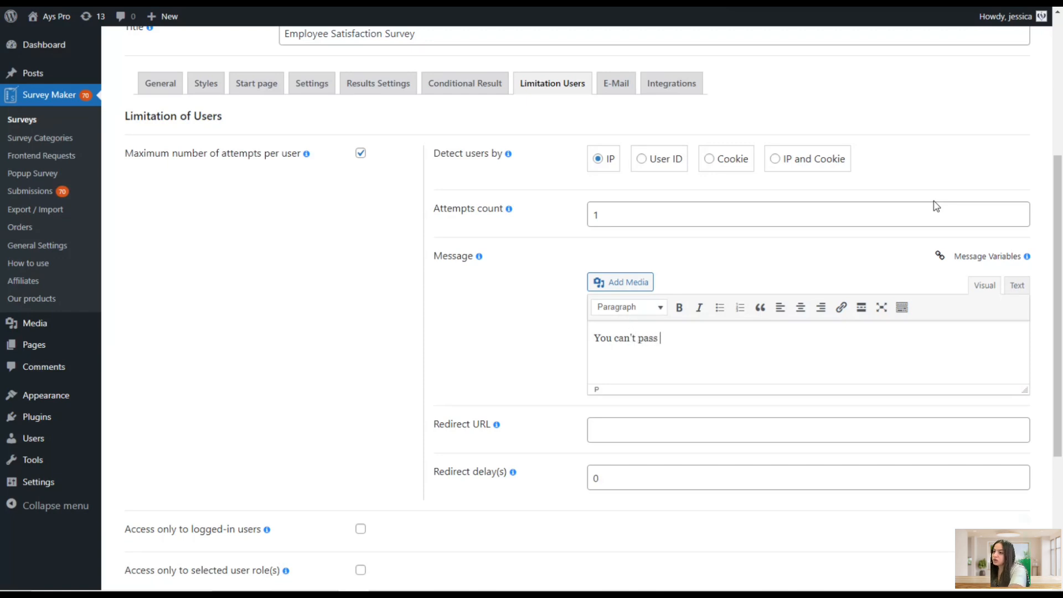
text(the survey anu)
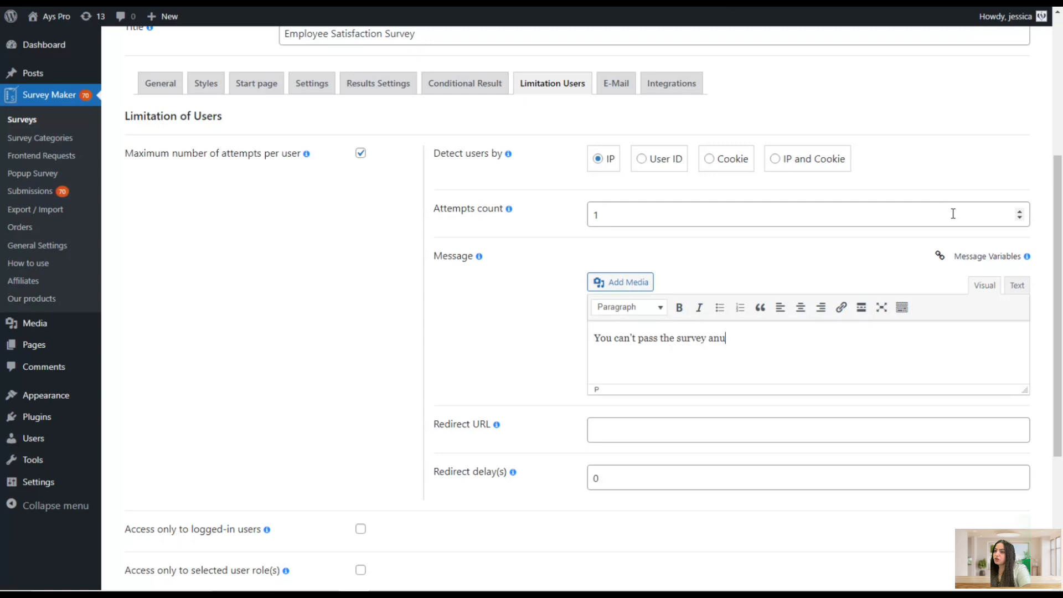
text(more)
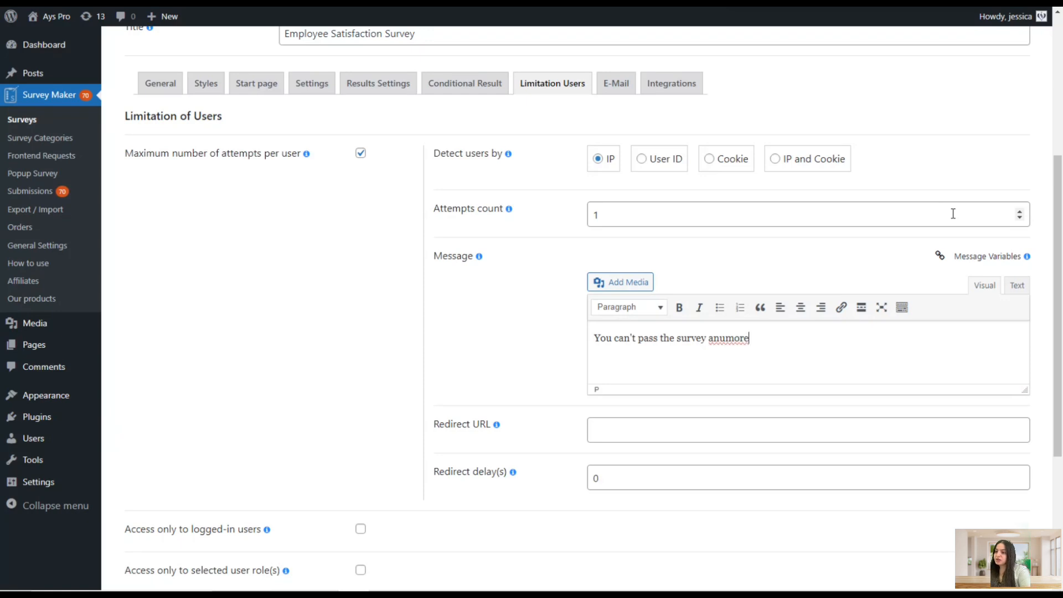
click(725, 338)
key(BackSpace)
text(y)
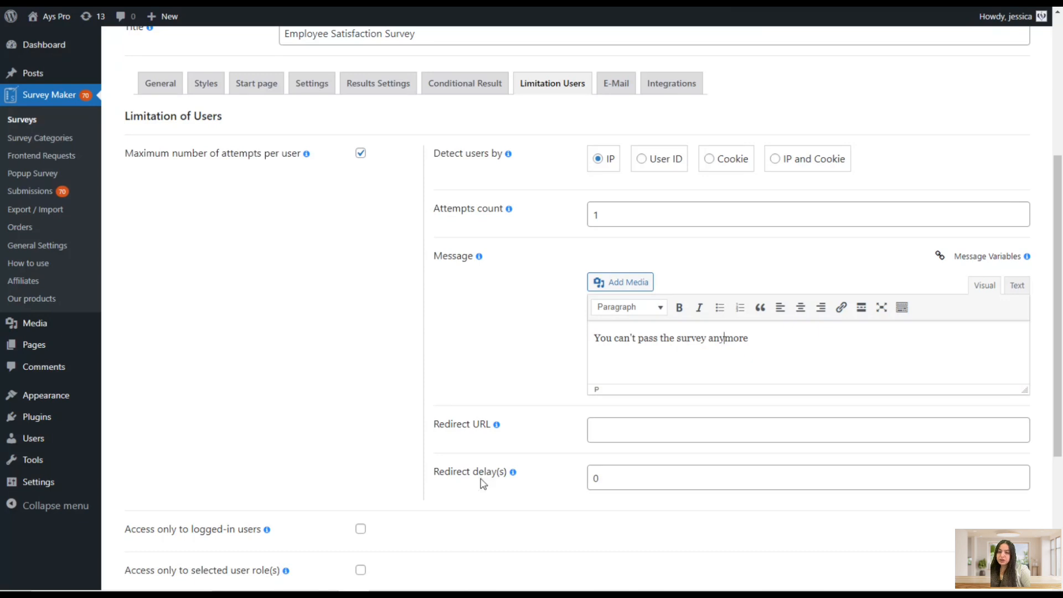
Enable Access only to logged-in users
scroll(487, 479, down, 1)
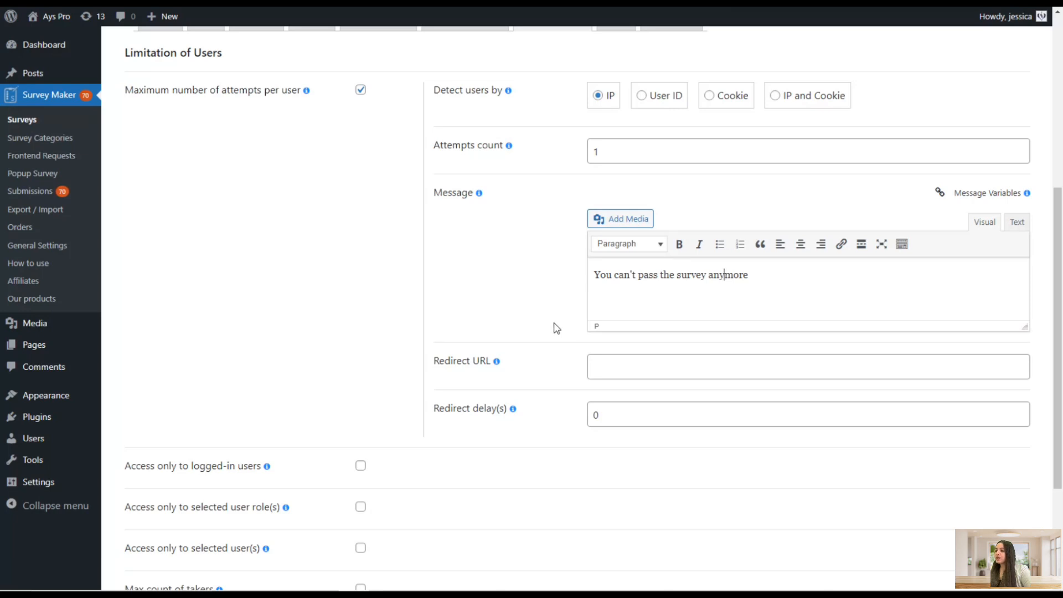
scroll(556, 328, down, 3)
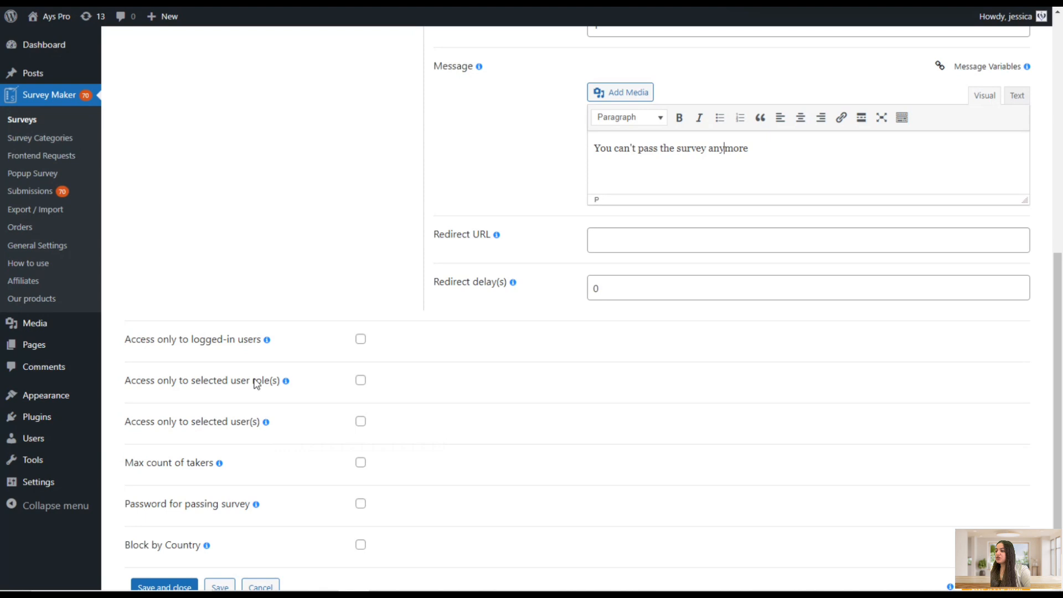
click(254, 341)
scroll(543, 327, down, 1)
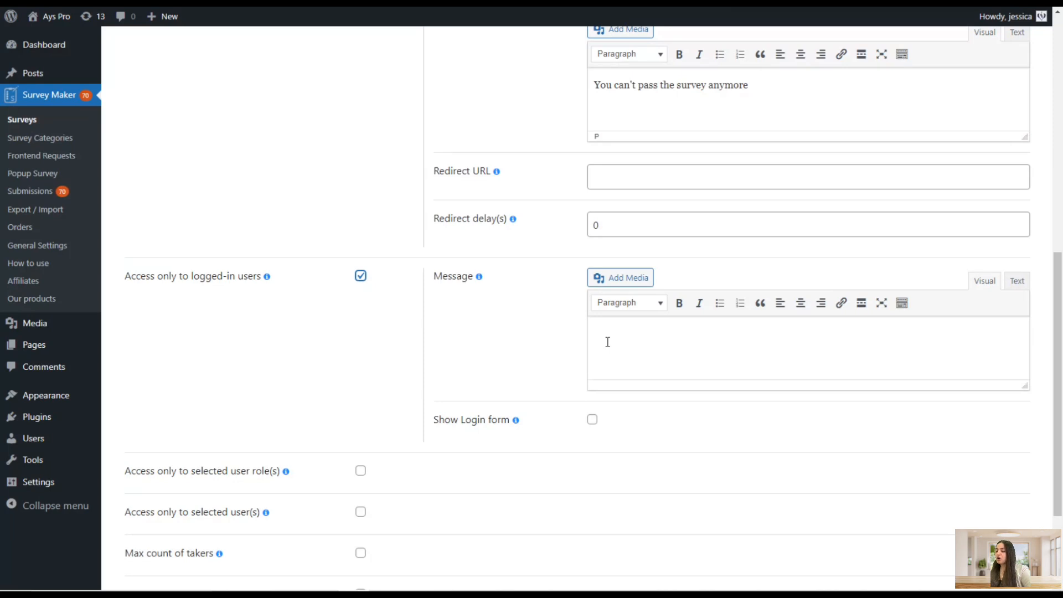
scroll(520, 387, down, 2)
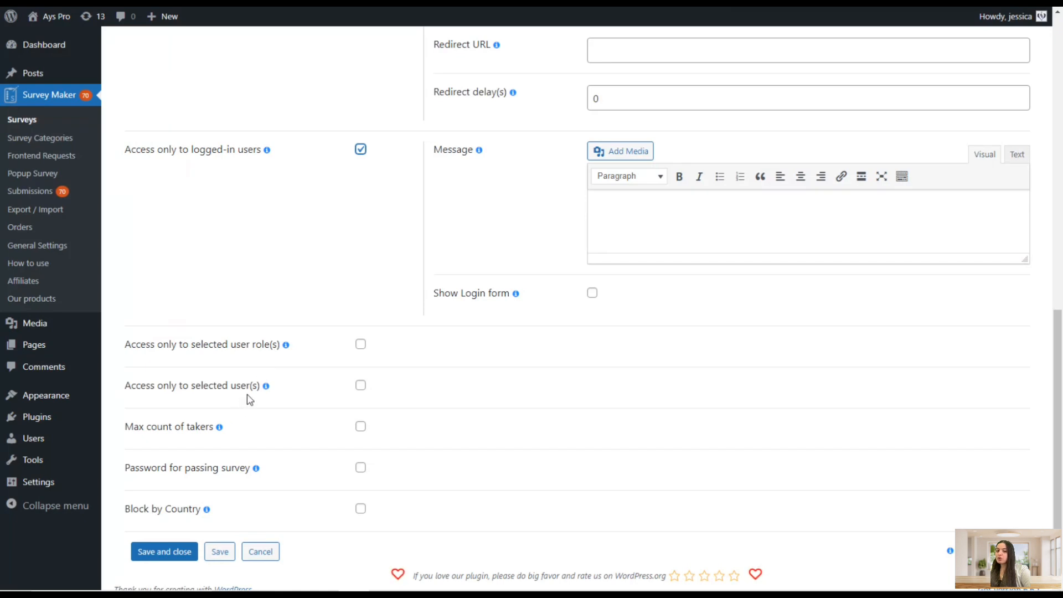
Try enabling Max count of takers with a count of 10, then turn it off again
click(197, 427)
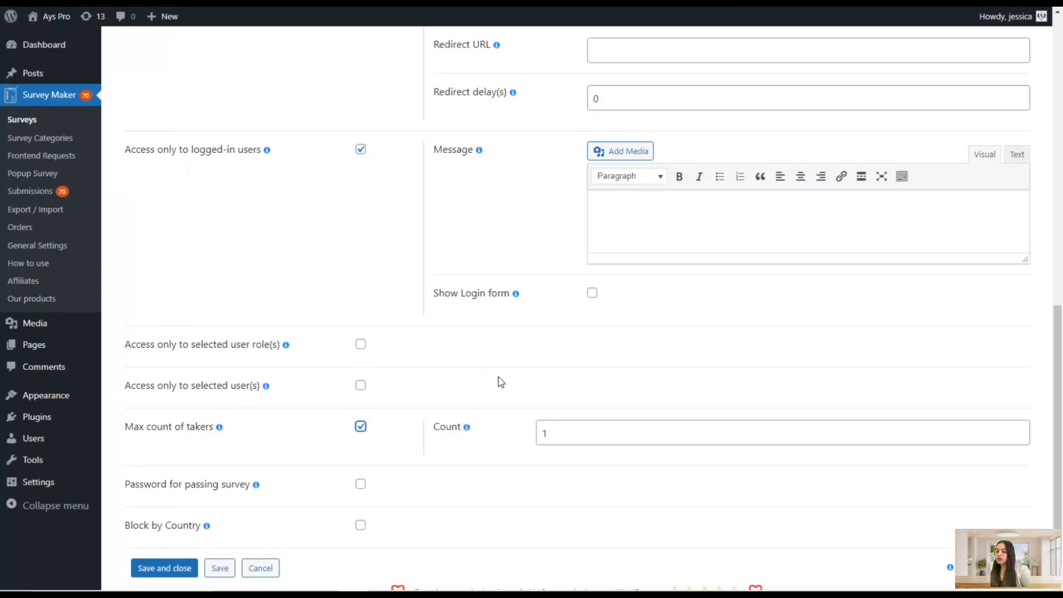
drag(557, 430, 501, 468)
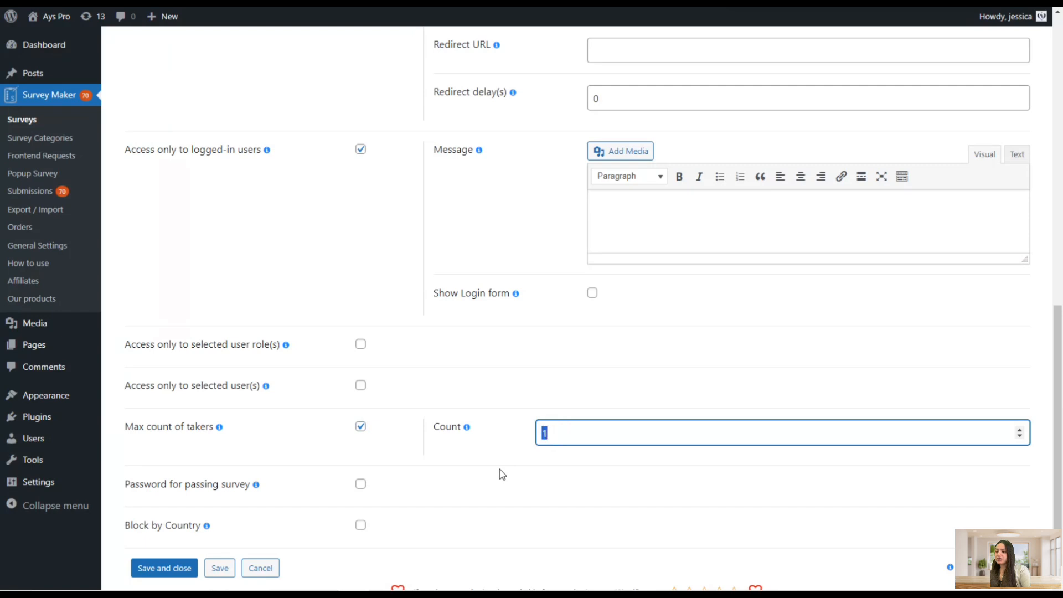
text(10)
scroll(506, 444, down, 1)
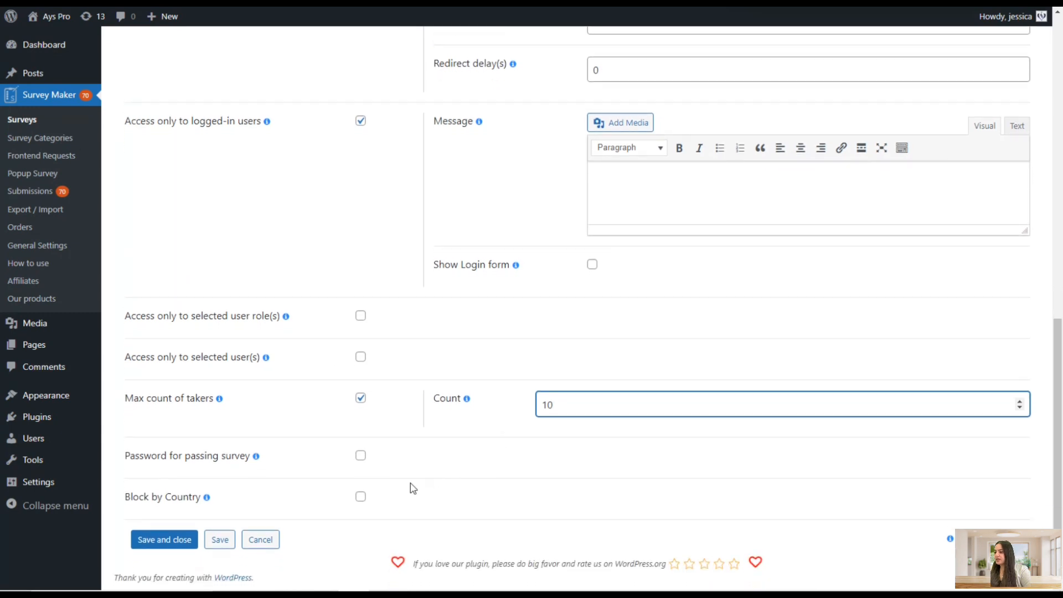
click(361, 399)
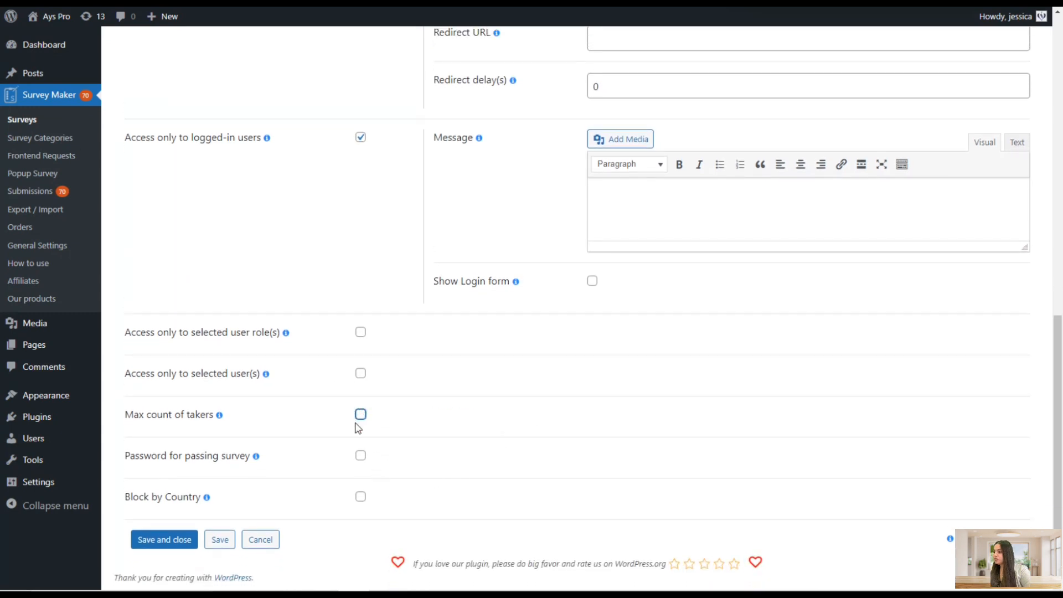
Enable Password for passing survey and enter a general survey password
click(361, 456)
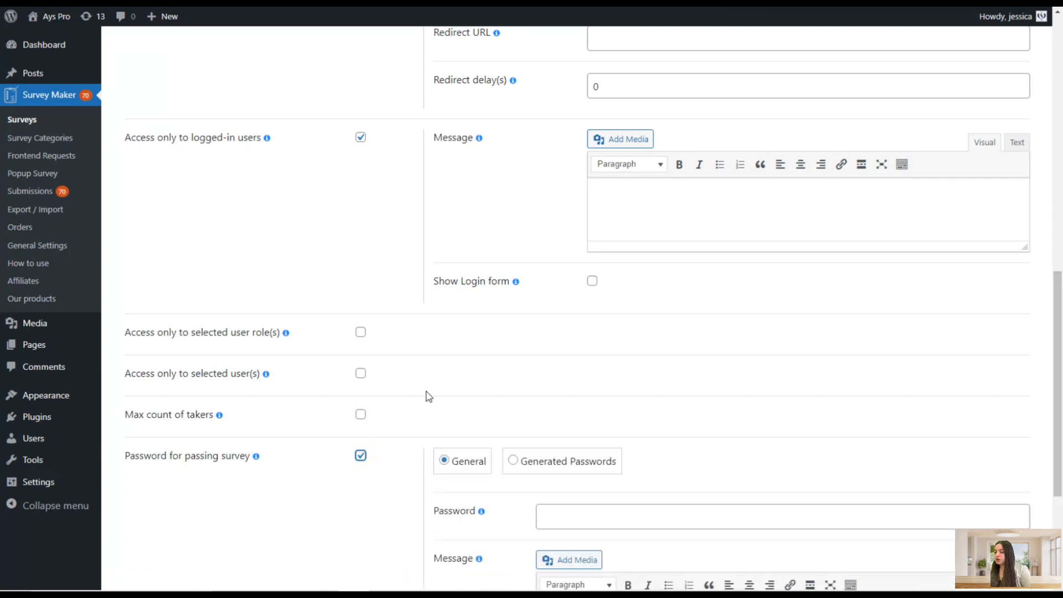
scroll(427, 396, down, 2)
scroll(435, 363, down, 1)
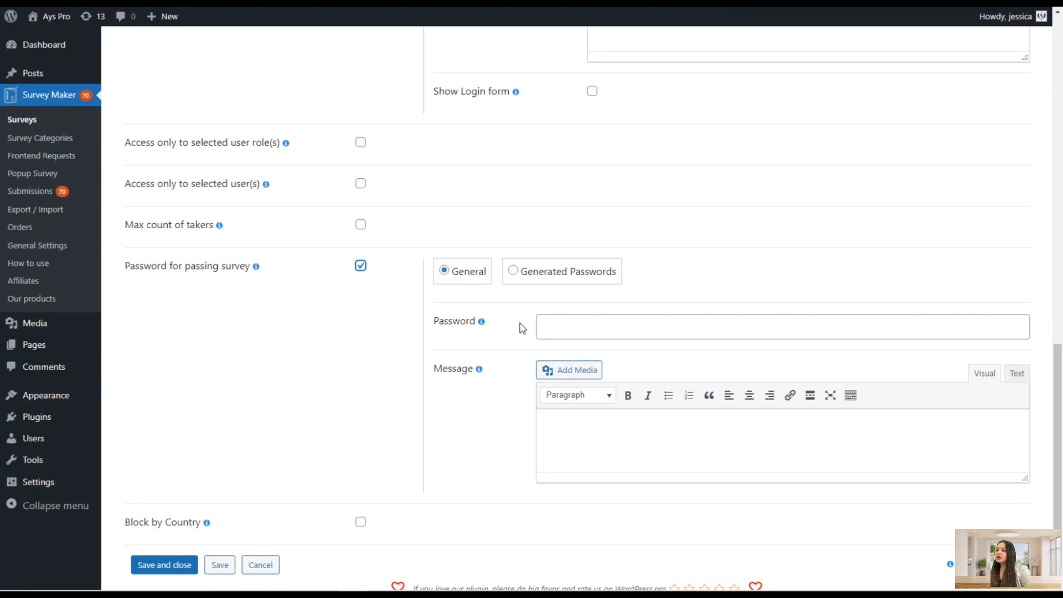
click(555, 329)
text(1234)
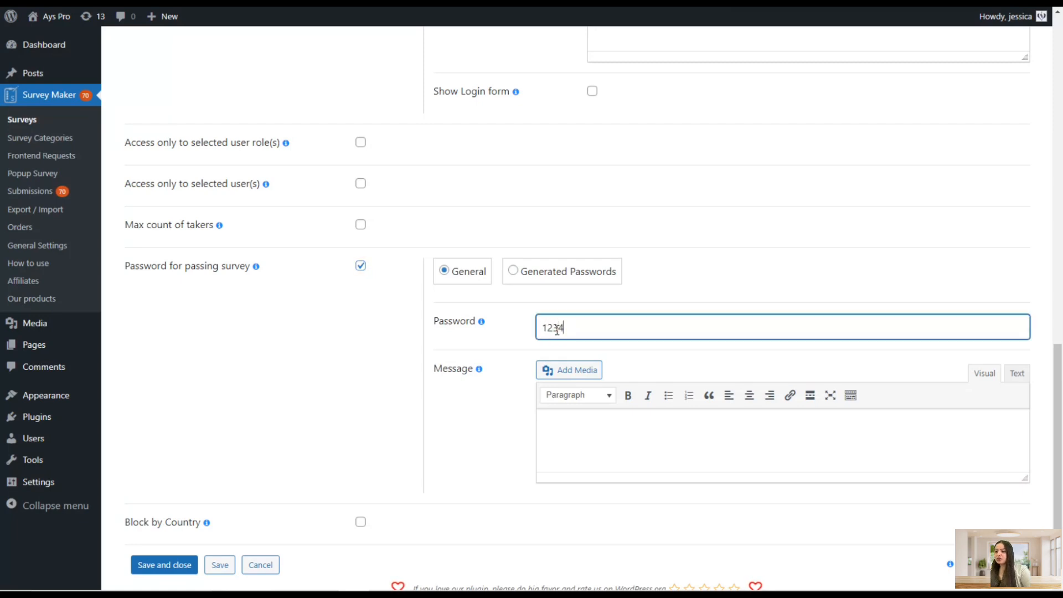
Switch the survey password type to Generated Passwords
click(560, 444)
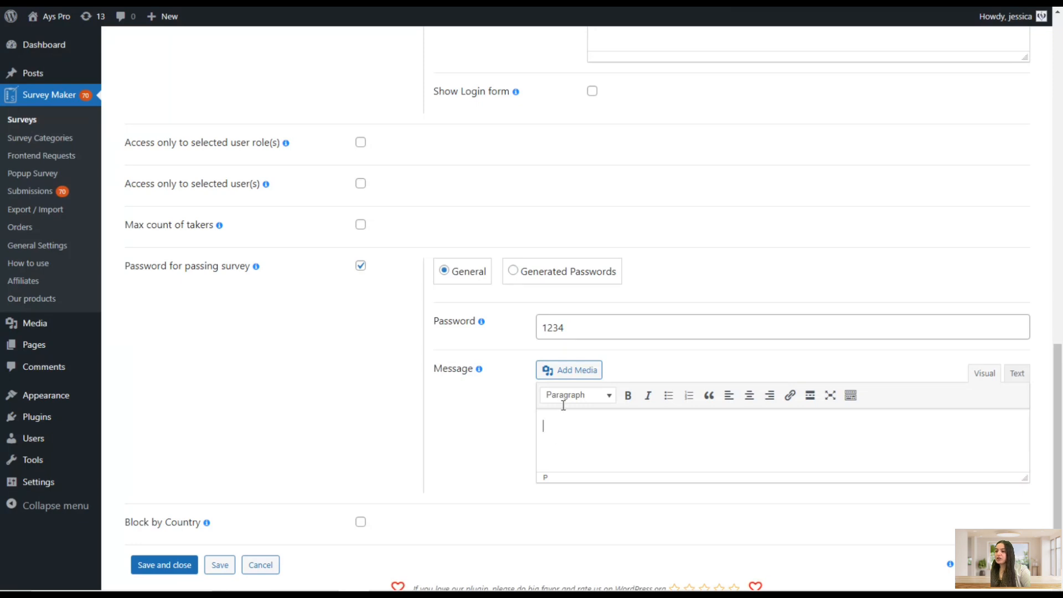
click(600, 271)
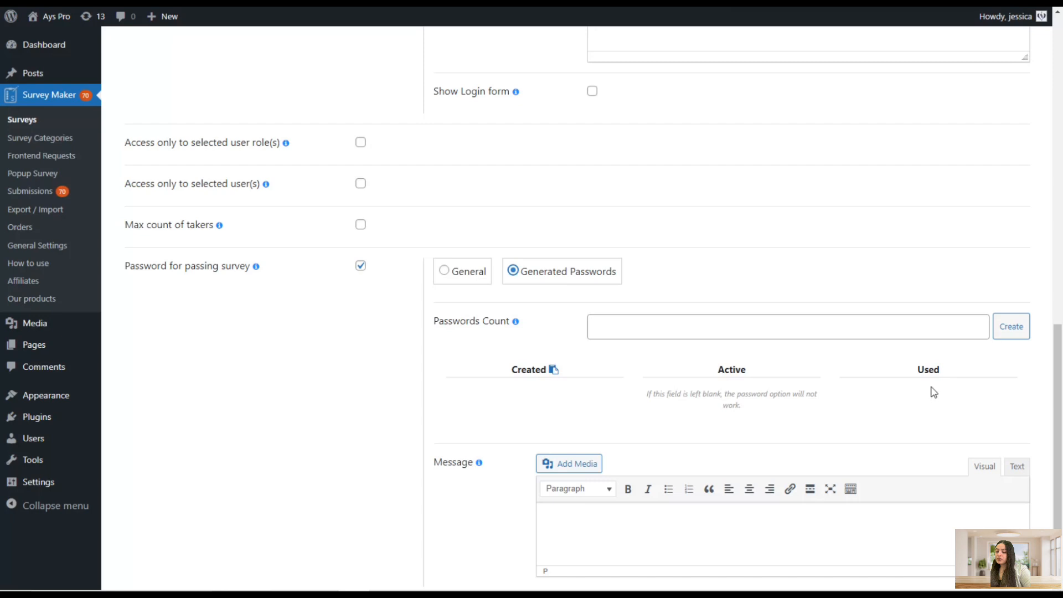
scroll(941, 384, down, 1)
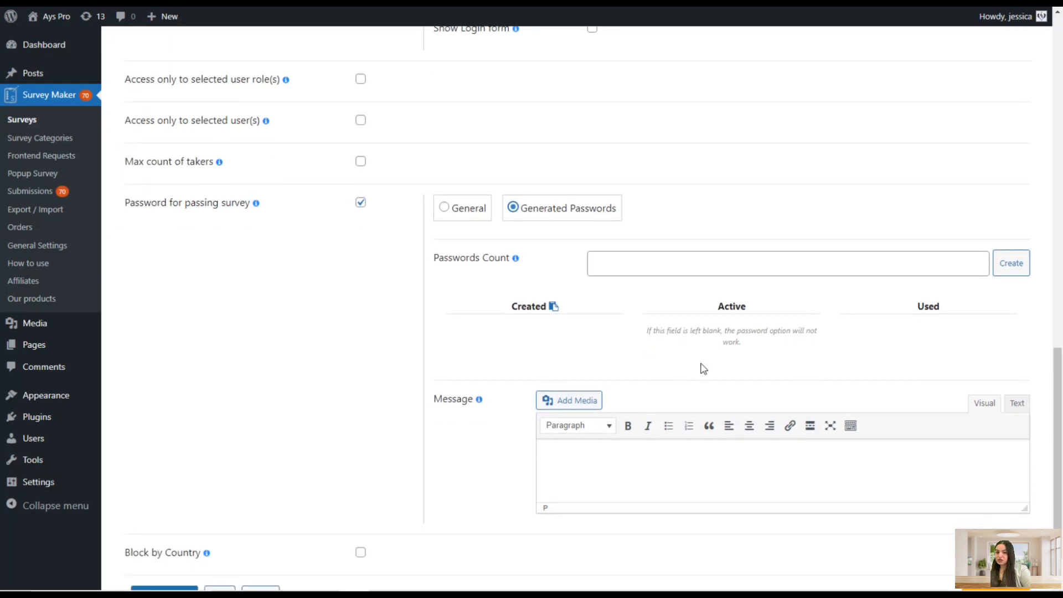
scroll(643, 484, down, 1)
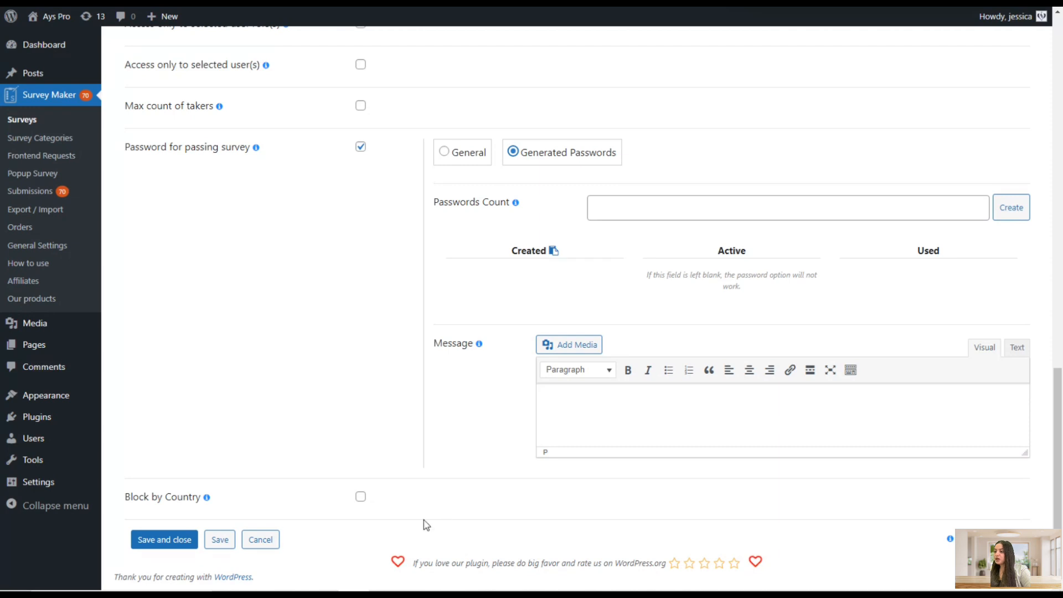
Enable Block by Country and select Afghanistan as the blocked country
click(360, 496)
scroll(417, 453, down, 1)
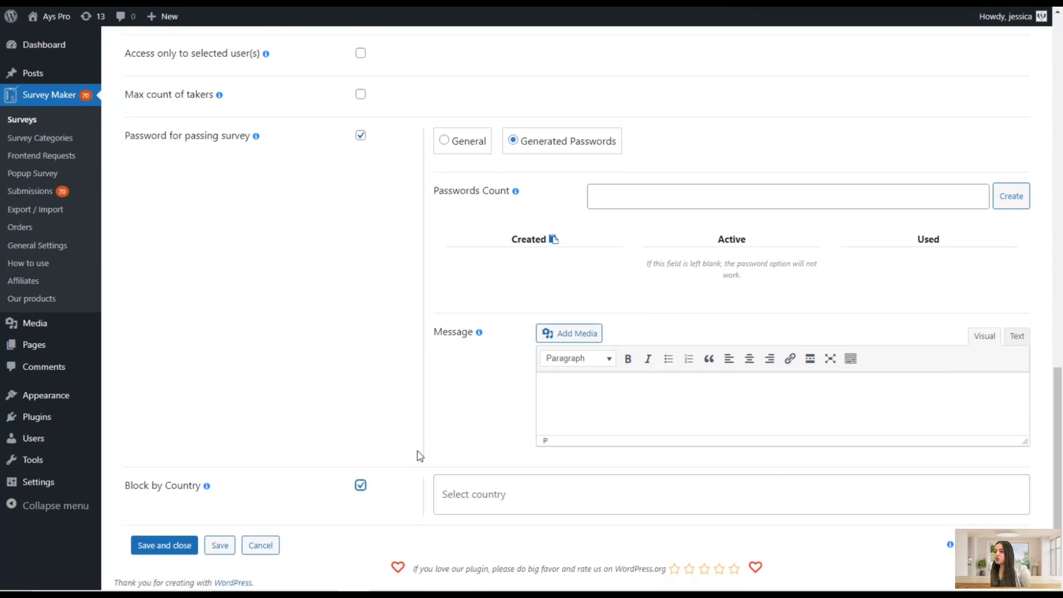
click(472, 494)
click(526, 411)
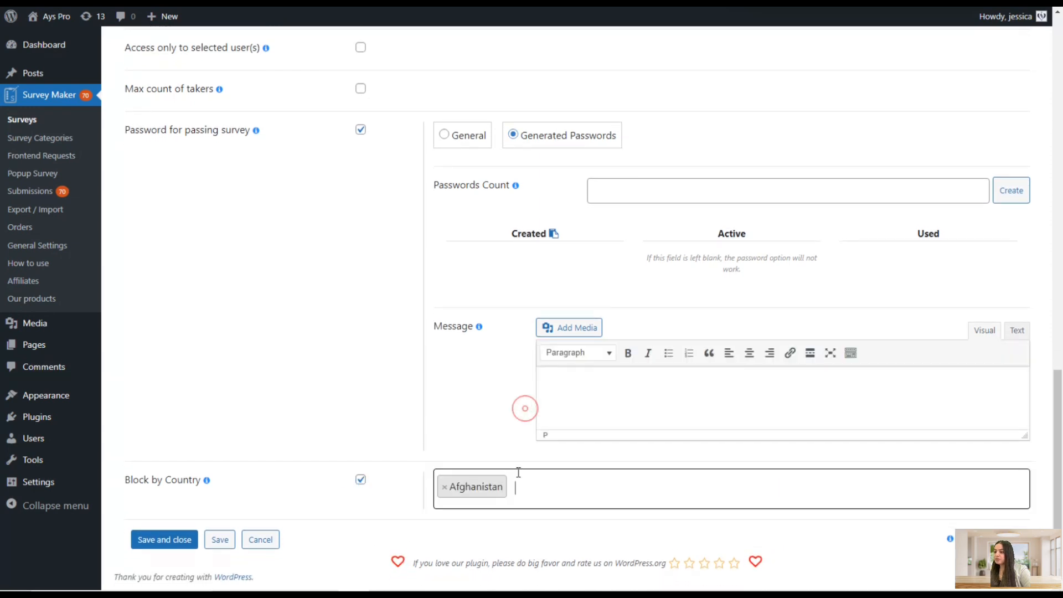
Add Anguilla and United Arab Emirates to the blocked countries list
click(529, 477)
click(517, 463)
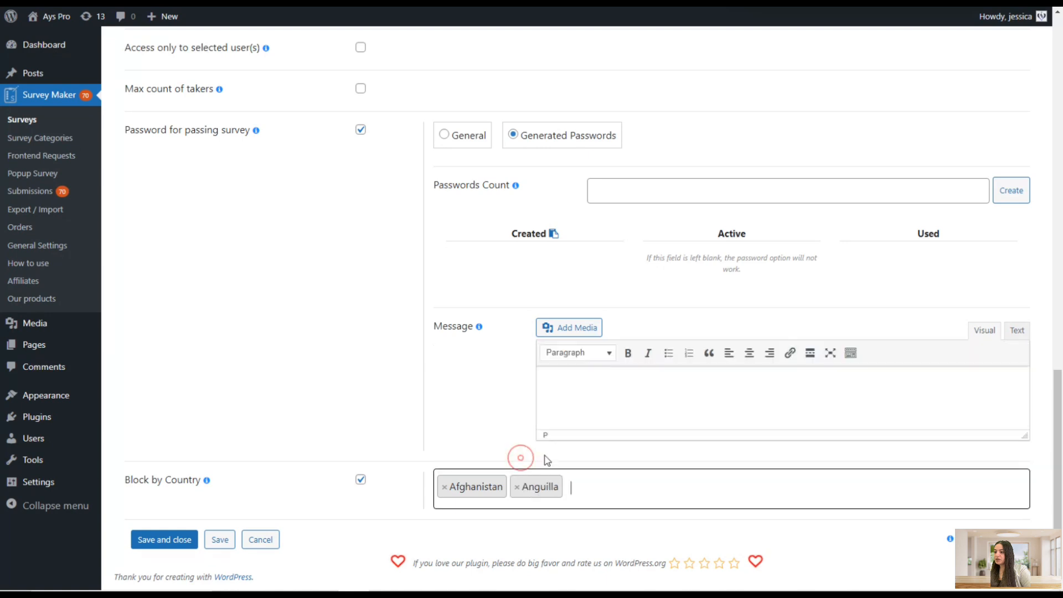
click(597, 478)
click(574, 383)
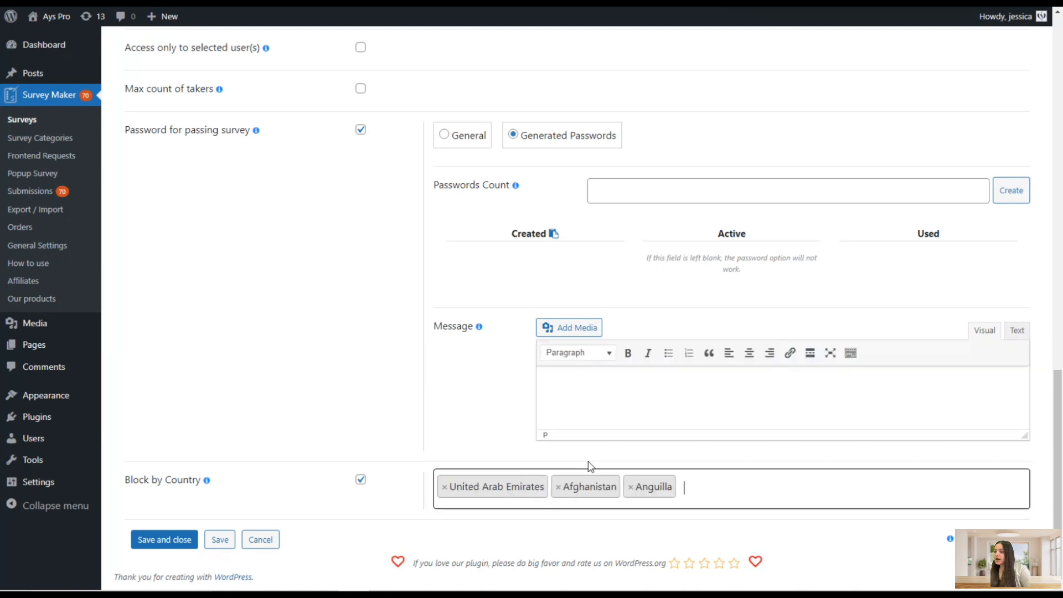
Turn off Block by Country, Password for passing survey, Access only to logged-in users and Maximum number of attempts per user
click(363, 482)
scroll(380, 467, up, 3)
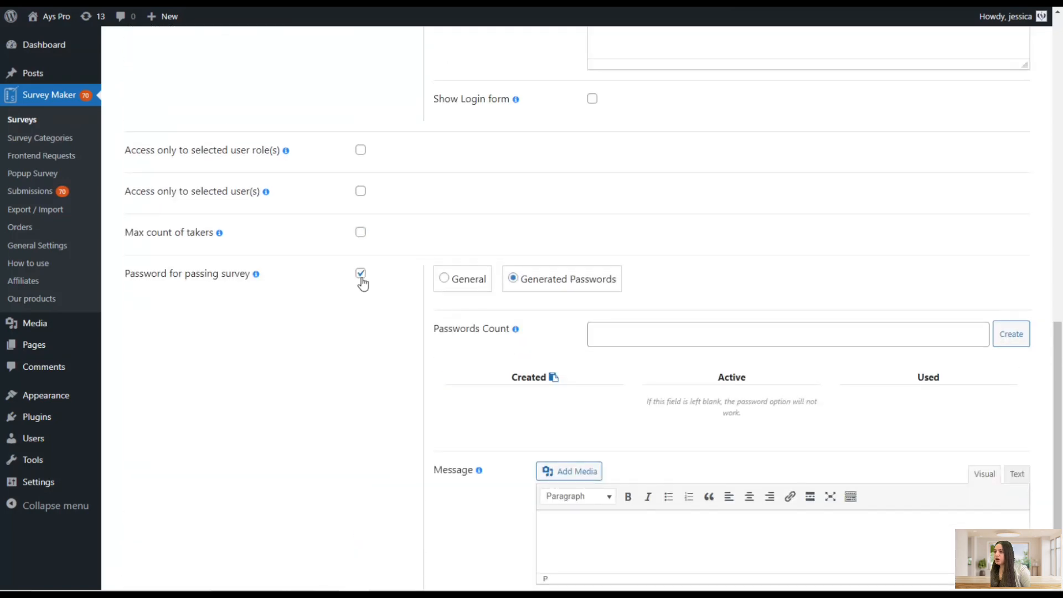
click(360, 275)
scroll(346, 325, up, 5)
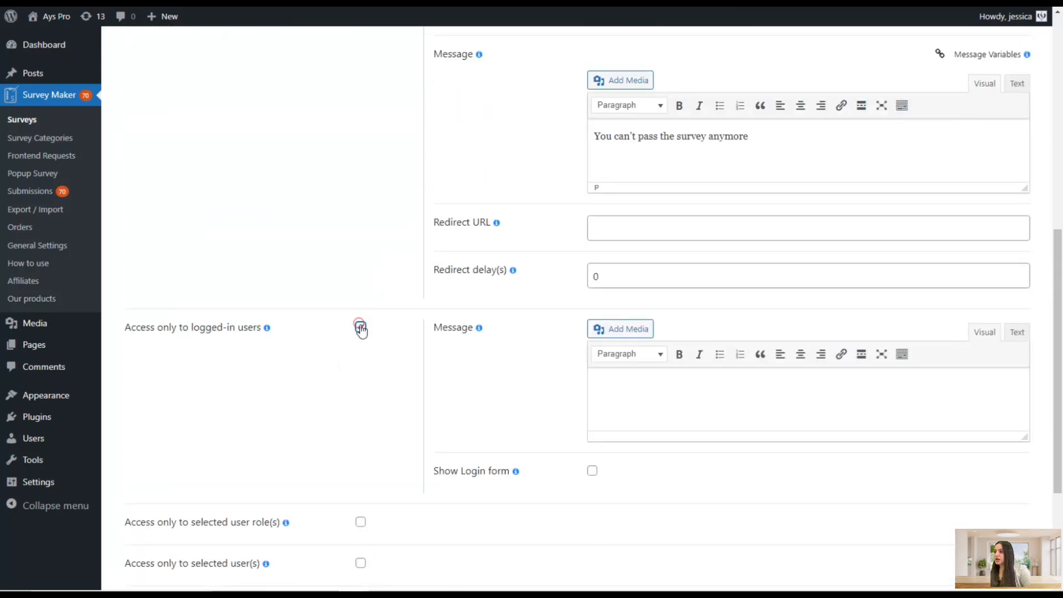
click(360, 325)
scroll(369, 326, up, 5)
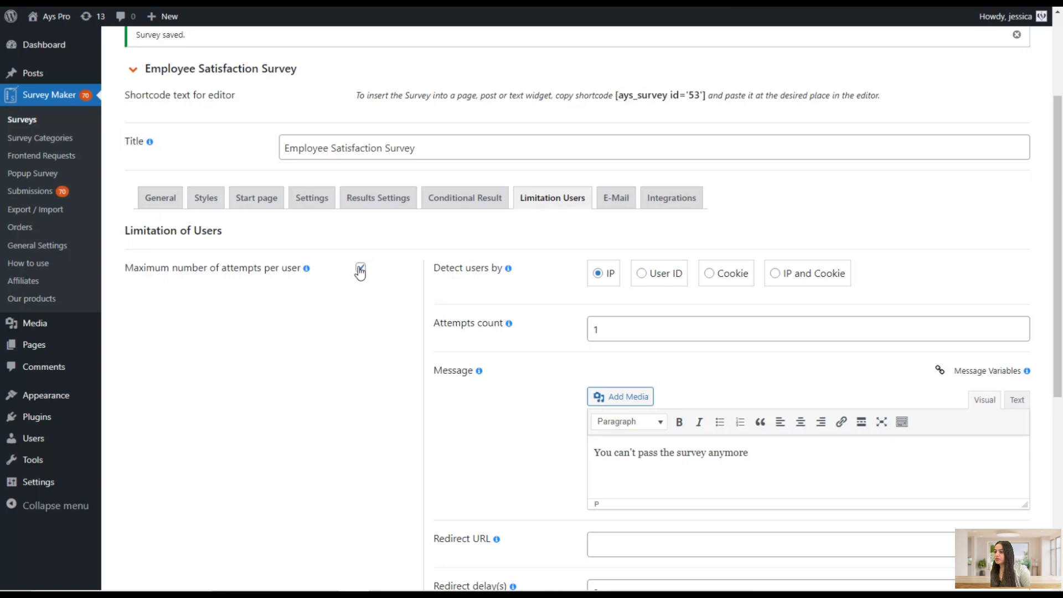
click(361, 267)
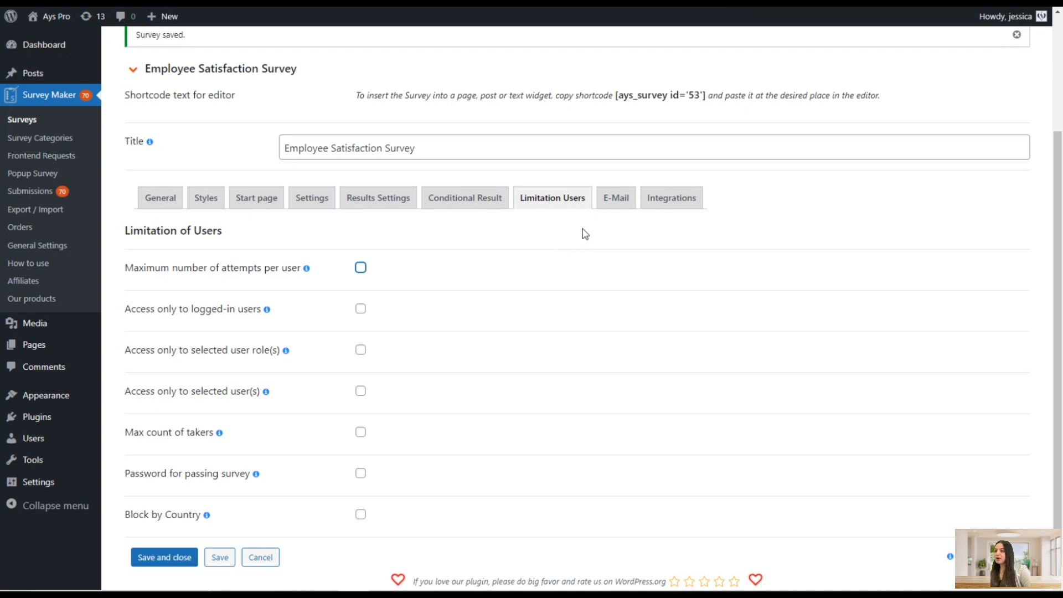
Open the E-Mail settings and enable Send email to user
click(616, 198)
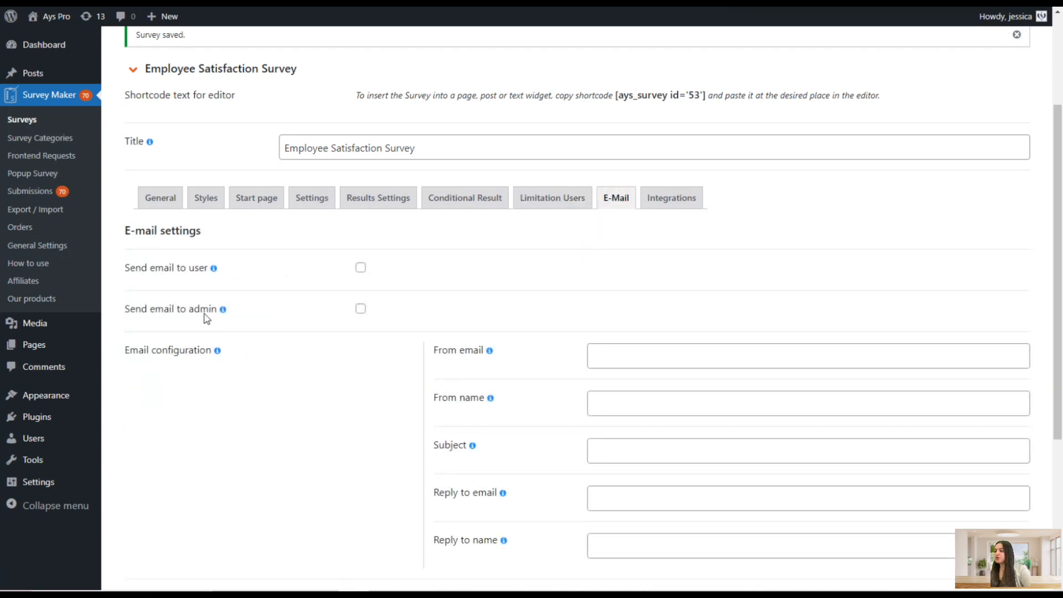
scroll(298, 341, down, 5)
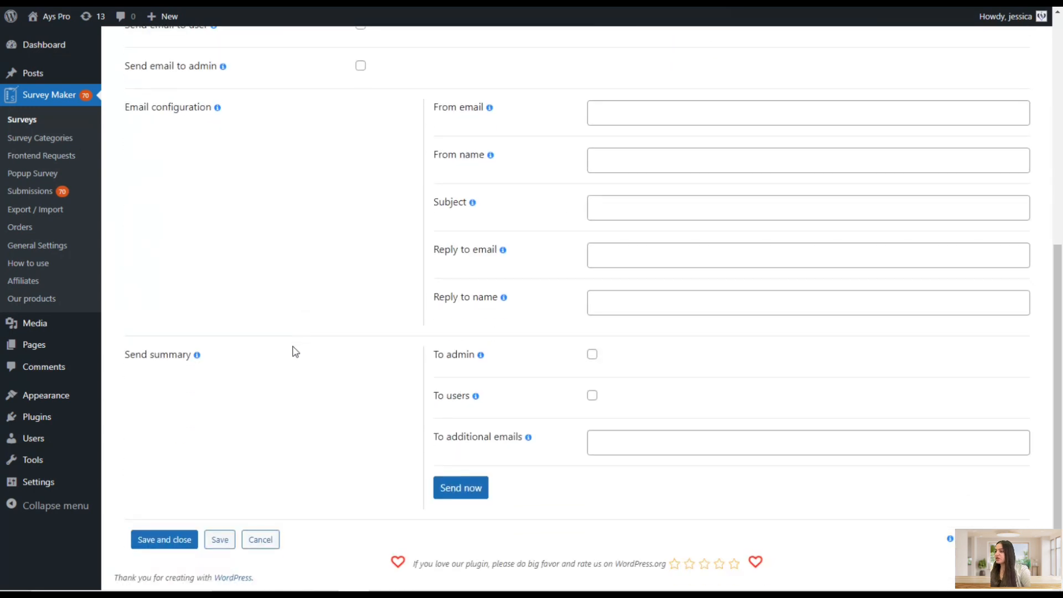
scroll(308, 341, up, 4)
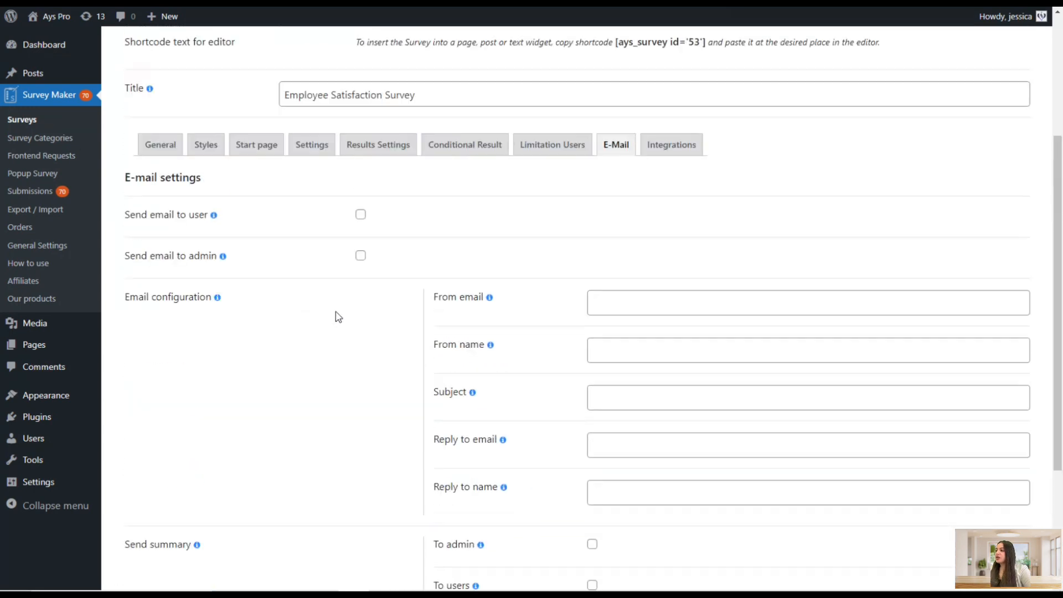
click(197, 216)
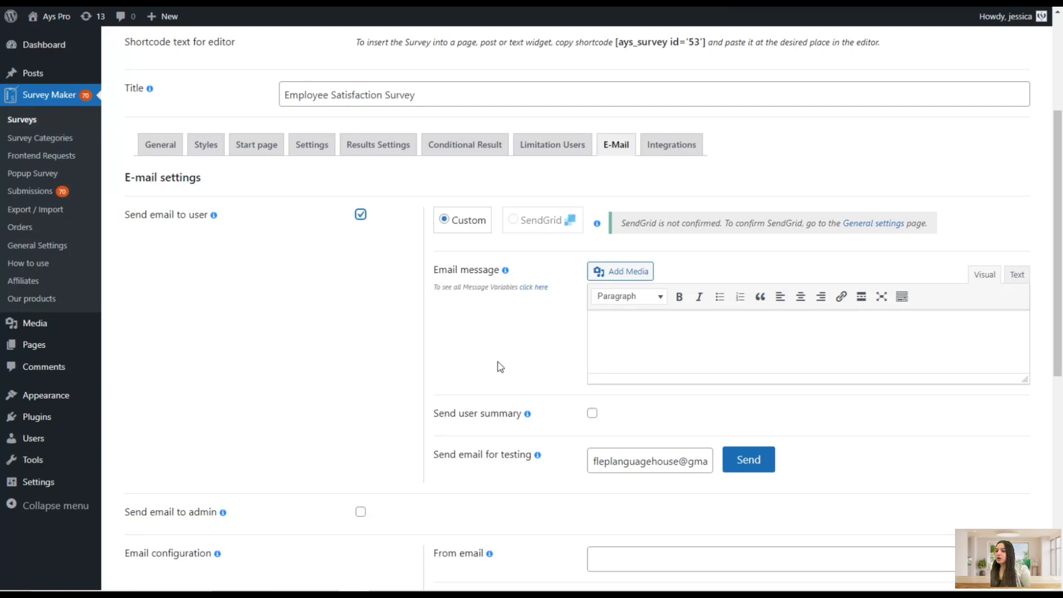
Enable Send user summary for the user email
click(632, 364)
scroll(560, 335, down, 2)
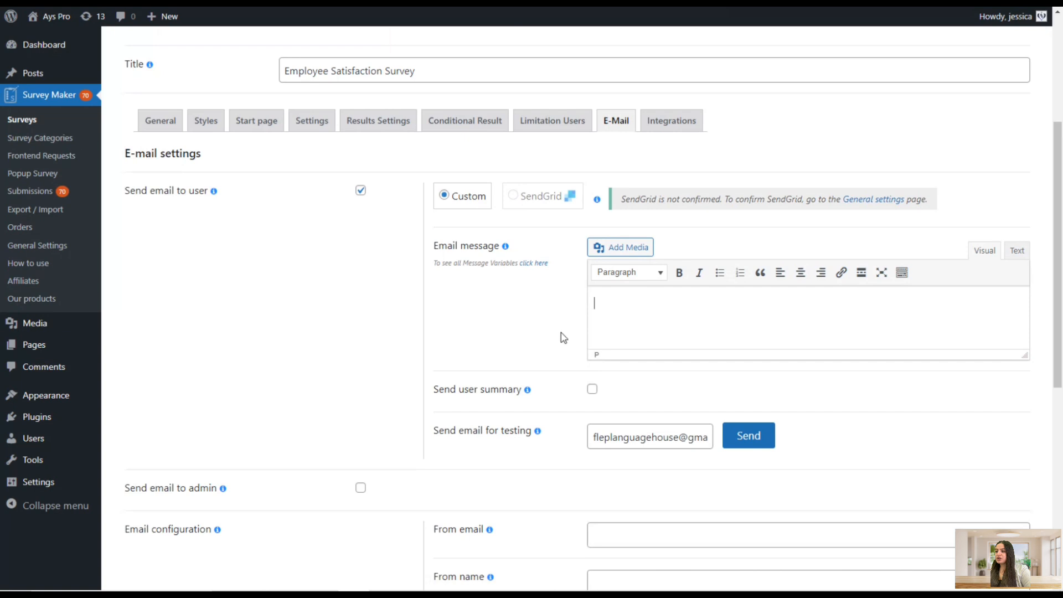
mouse_move(529, 352)
click(592, 350)
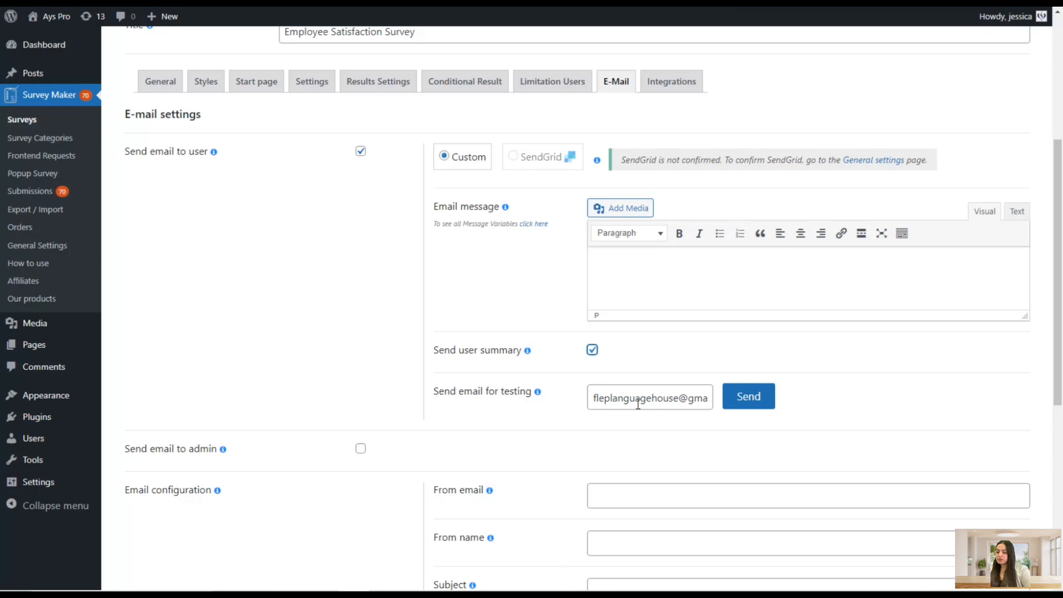
click(640, 421)
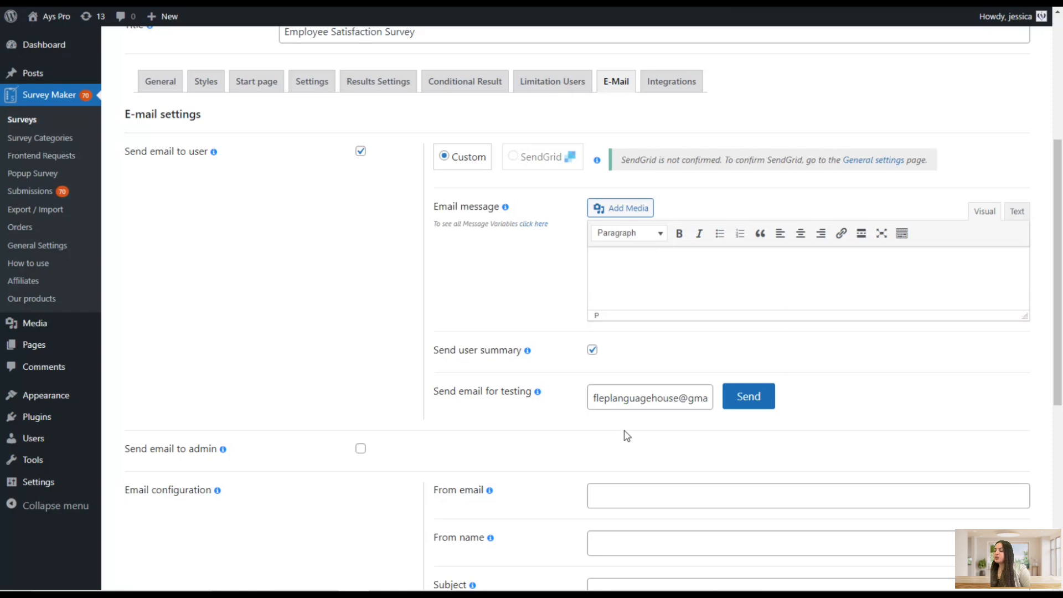
scroll(623, 430, down, 1)
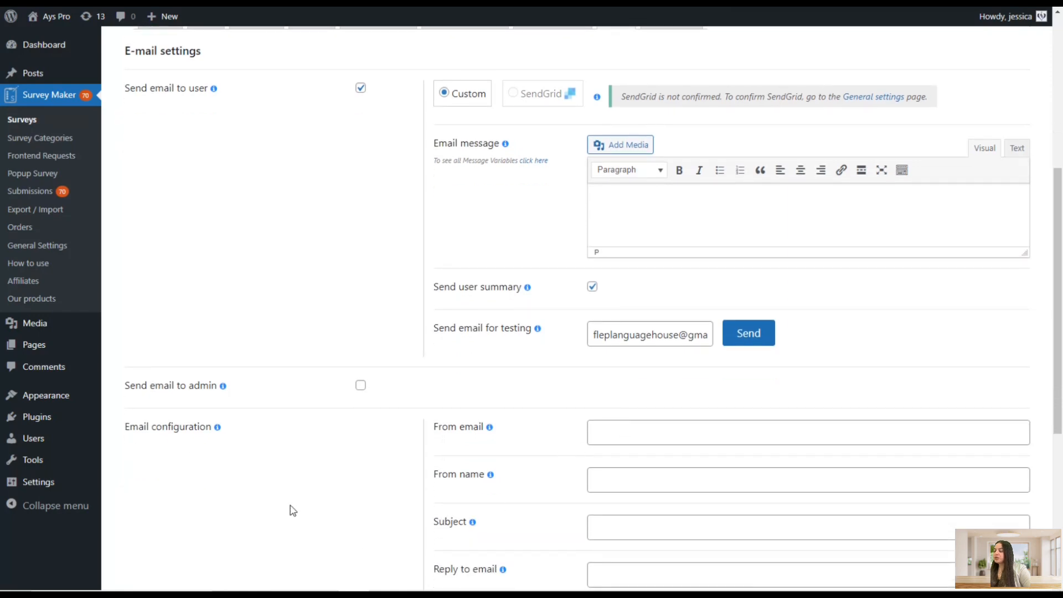
click(358, 382)
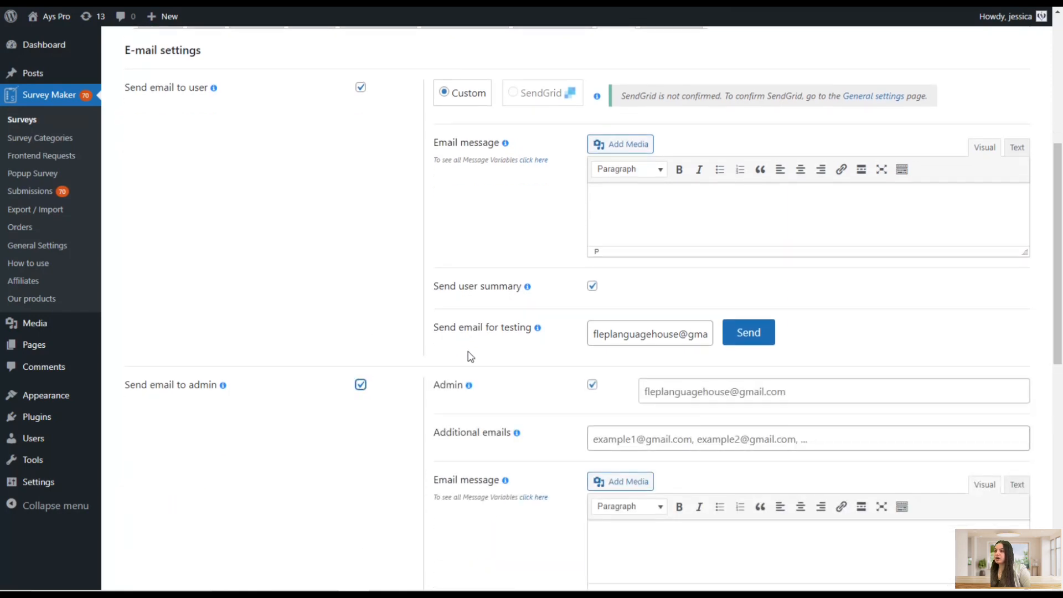
scroll(467, 354, down, 2)
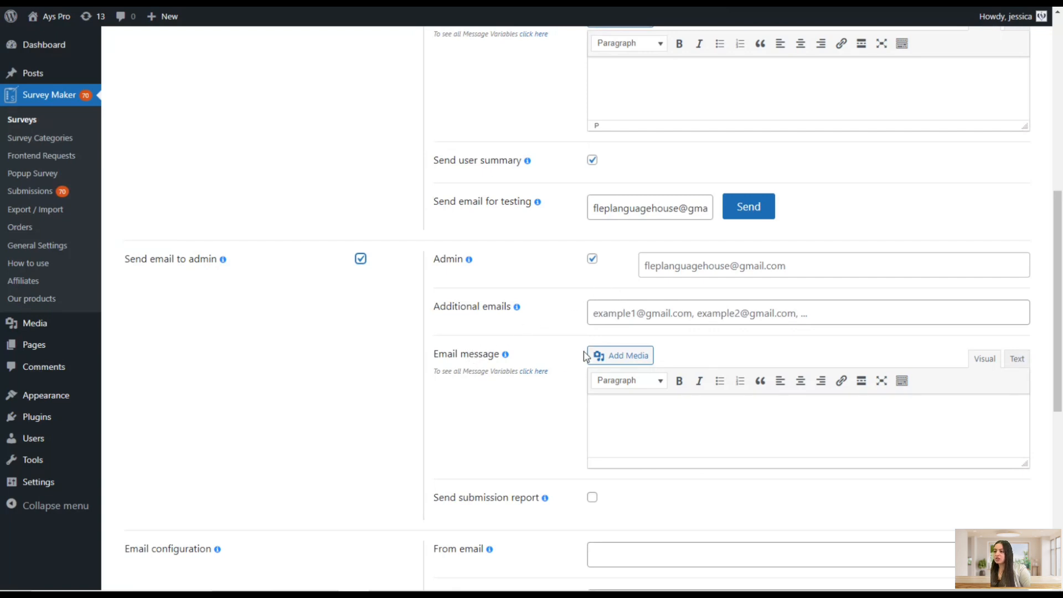
scroll(515, 414, down, 1)
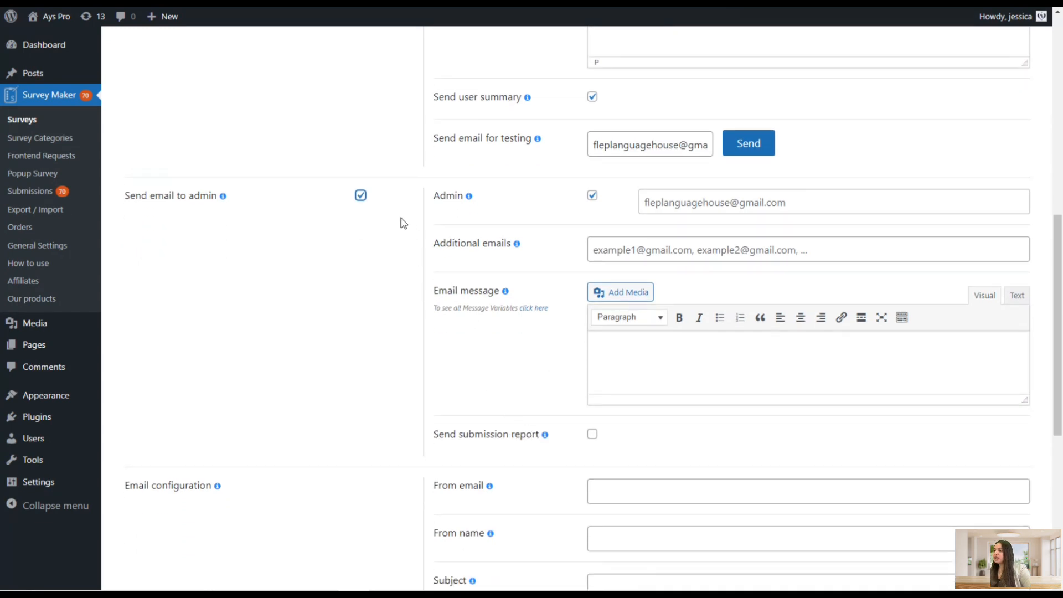
click(361, 196)
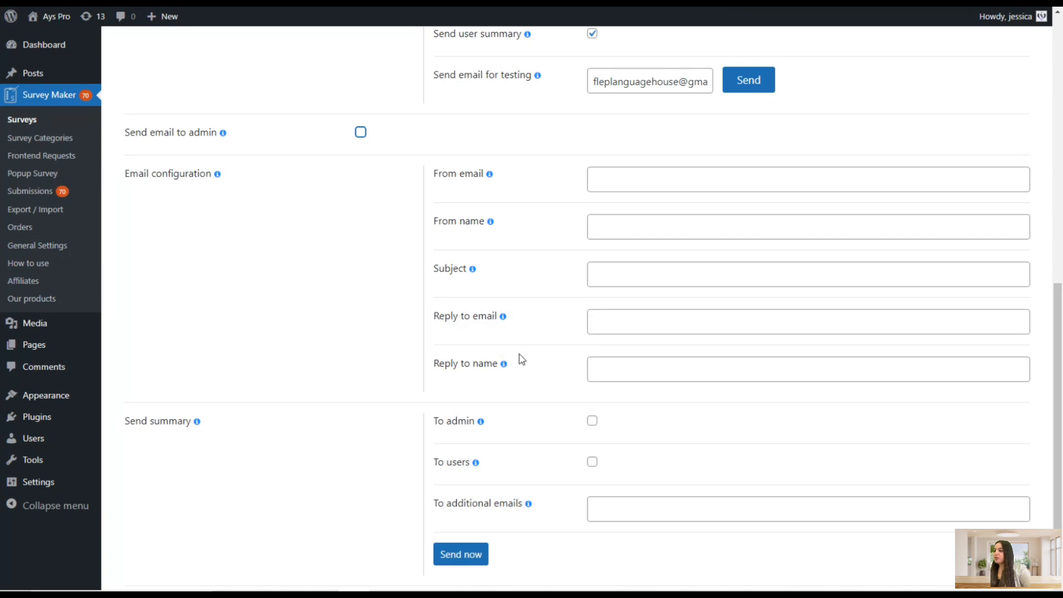
Review the email configuration and send summary options of the E-Mail settings
scroll(591, 332, down, 1)
scroll(592, 333, down, 1)
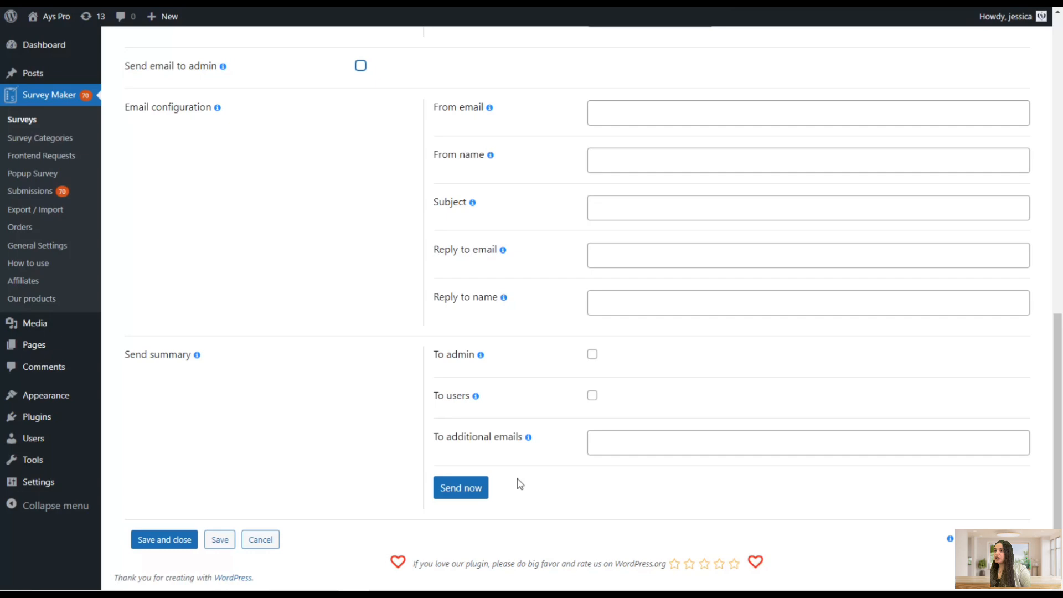
scroll(562, 465, up, 5)
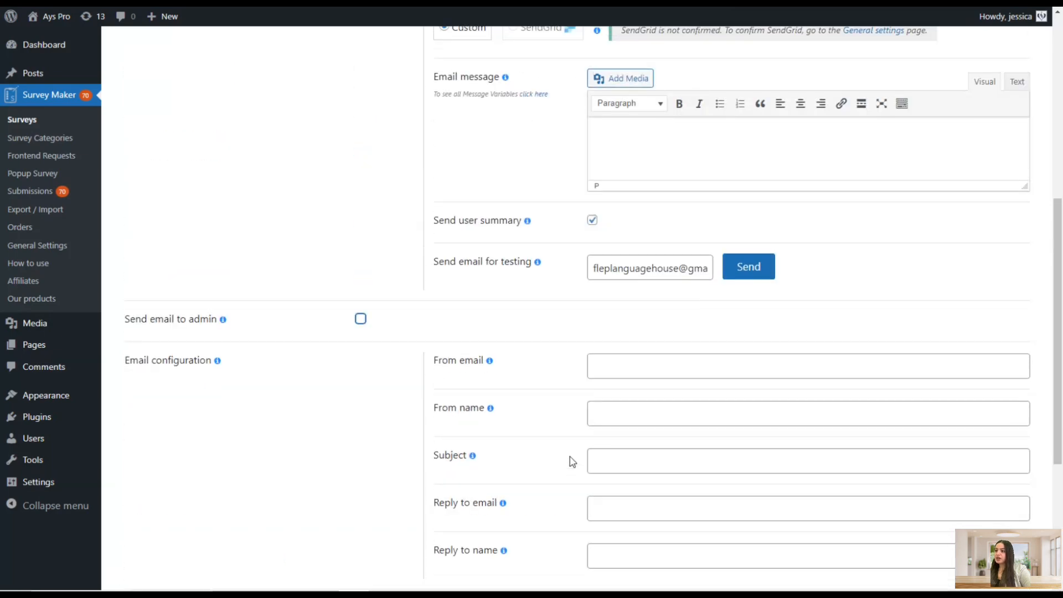
scroll(574, 451, up, 4)
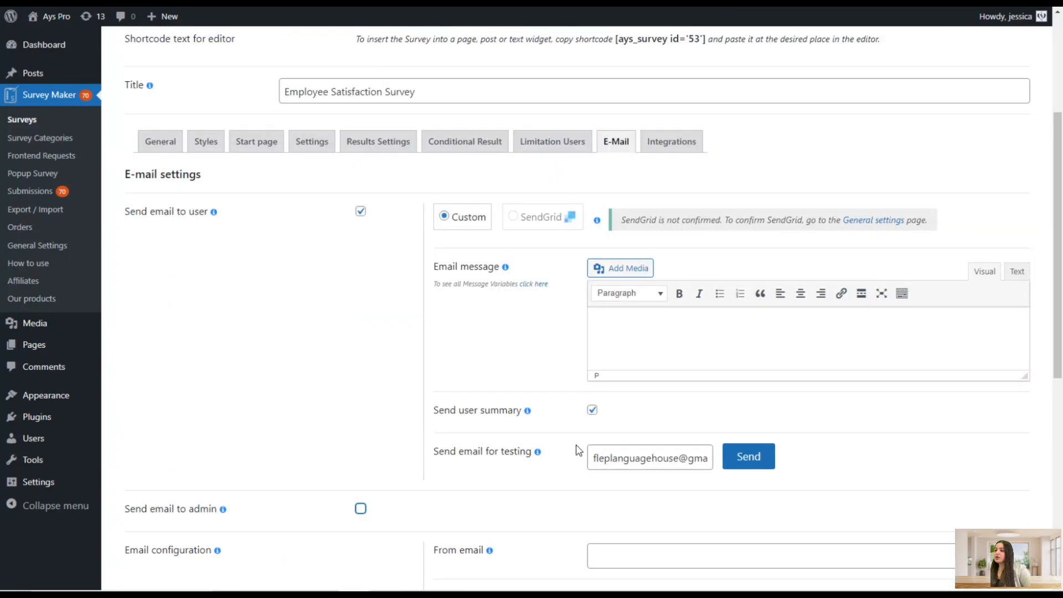
scroll(575, 450, down, 8)
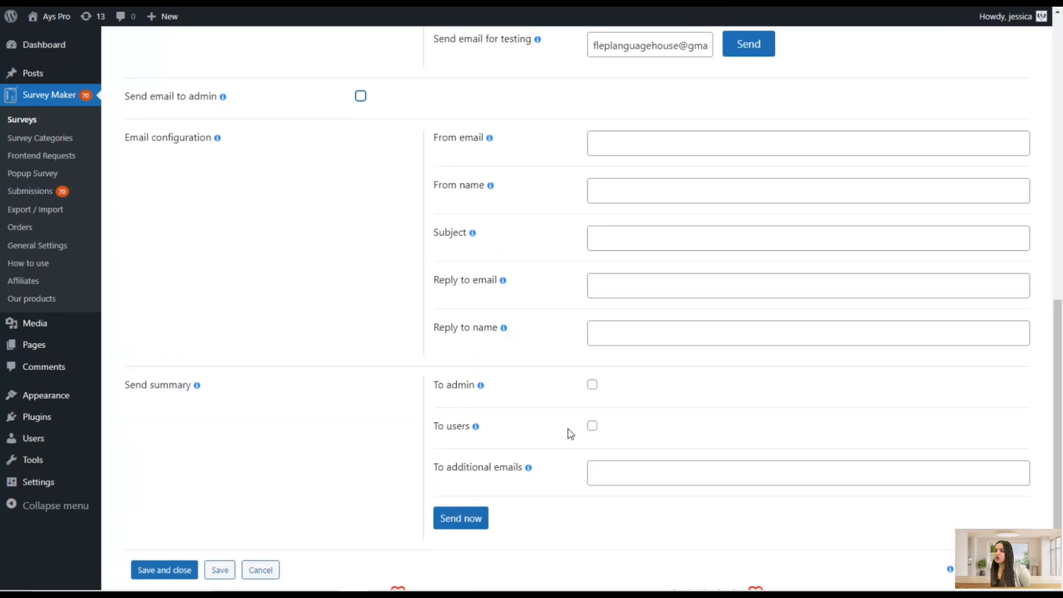
scroll(571, 434, up, 10)
Open the Integrations settings and browse through the available integration sections
click(665, 285)
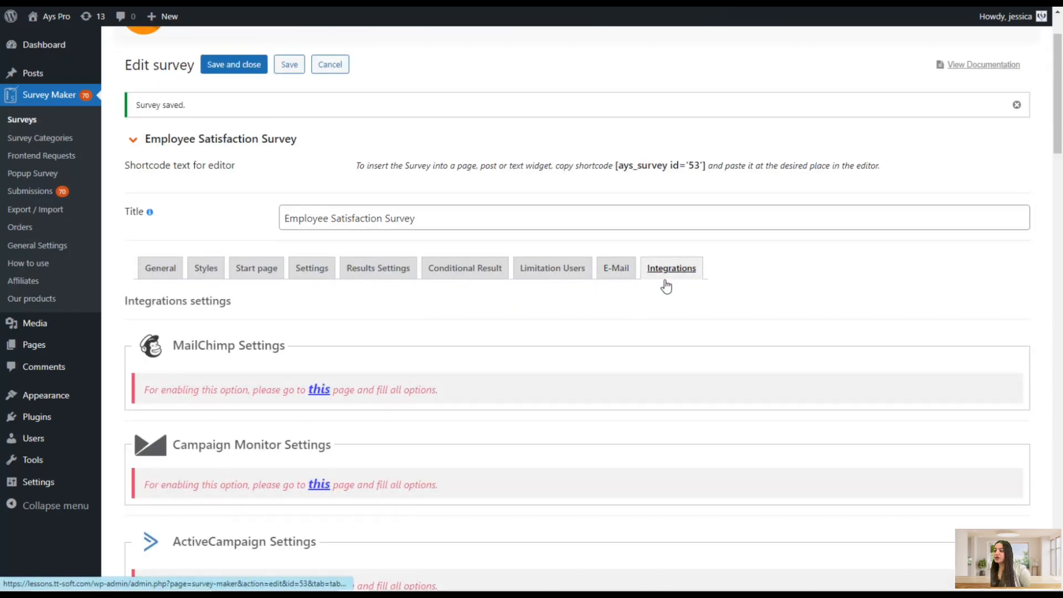
scroll(684, 324, down, 3)
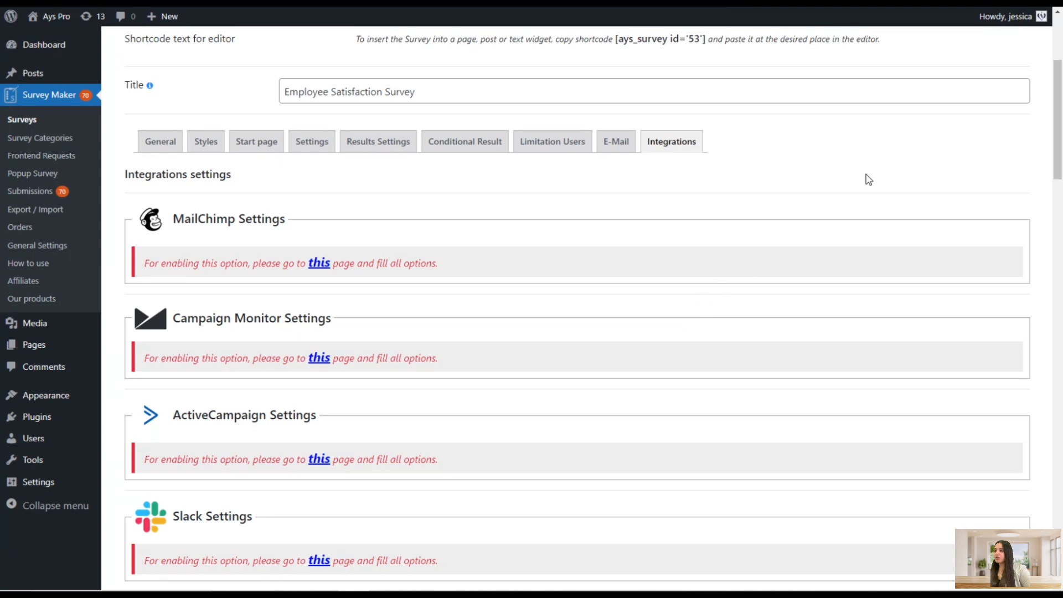
drag(1057, 82, 955, 400)
drag(1057, 66, 1059, 419)
scroll(898, 397, down, 3)
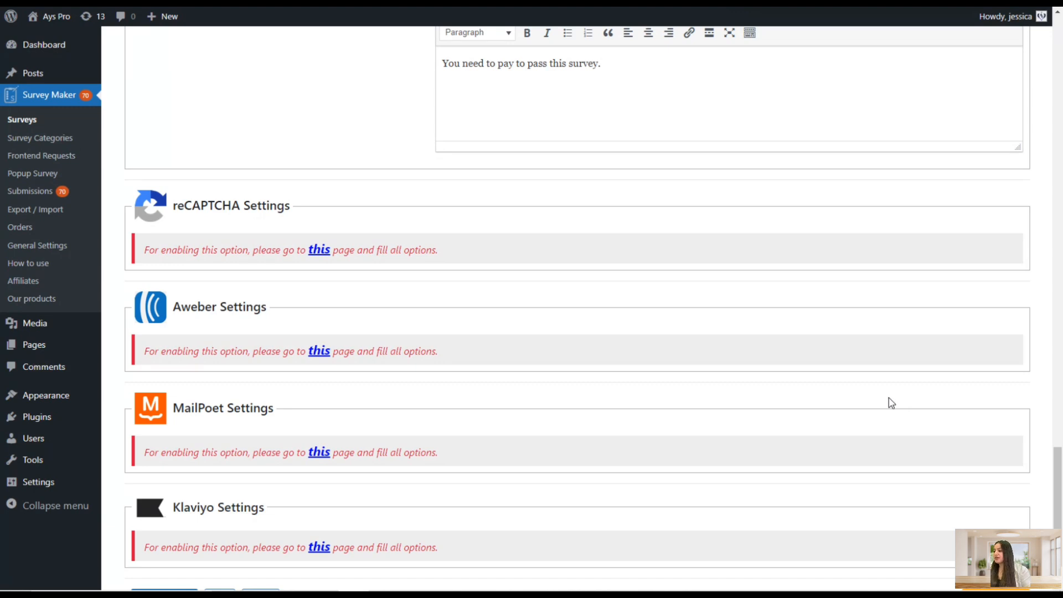
scroll(429, 284, down, 2)
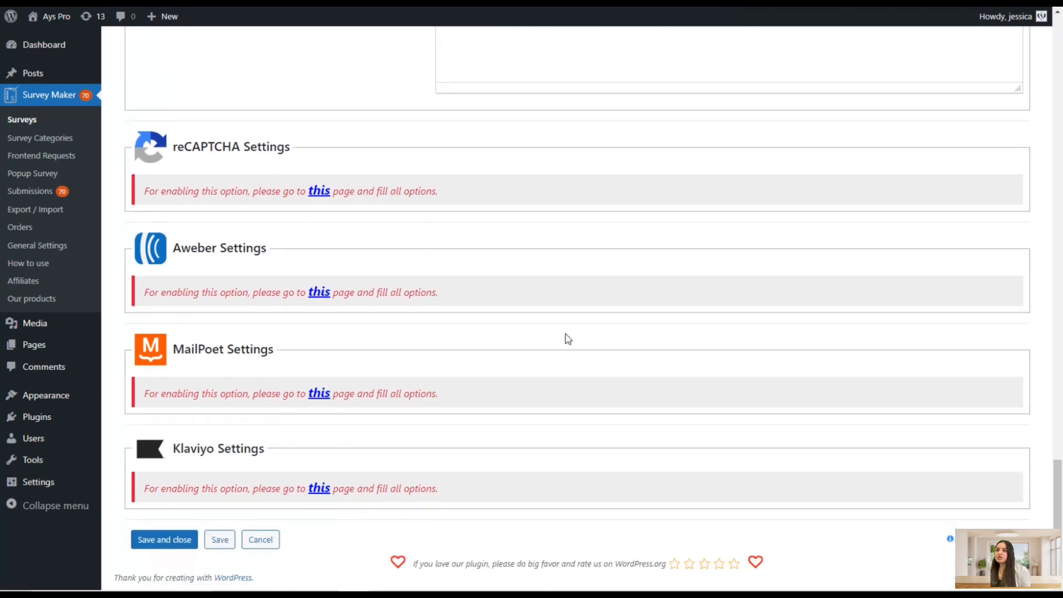
scroll(593, 356, up, 3)
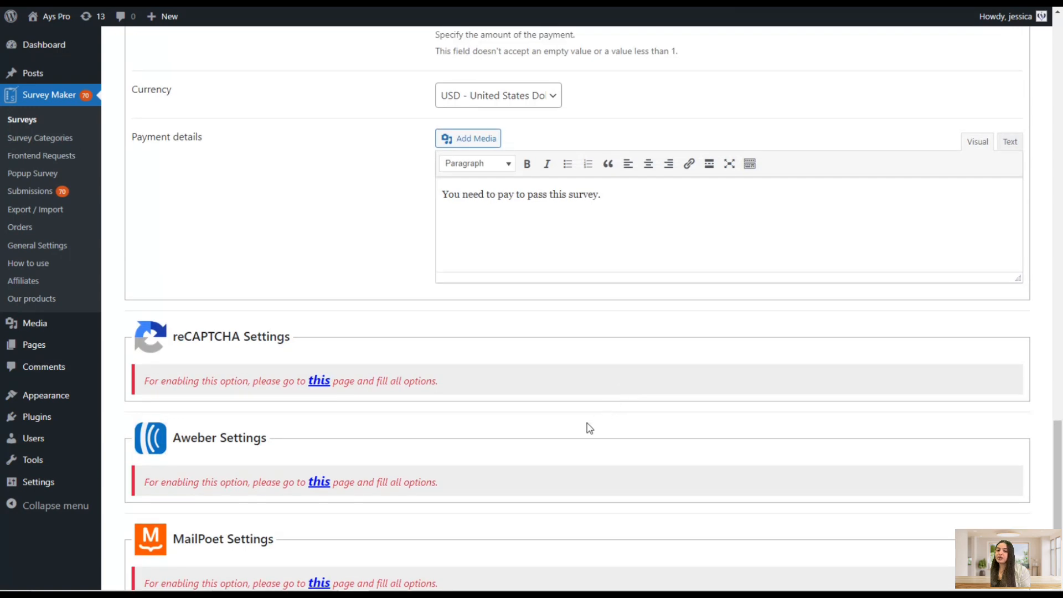
scroll(581, 432, up, 9)
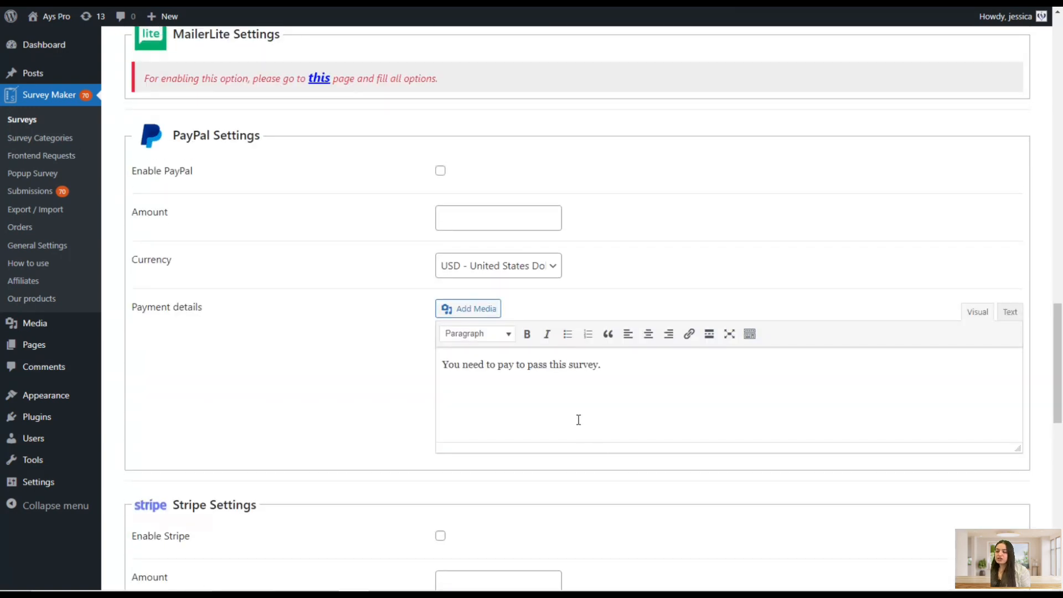
scroll(583, 426, up, 6)
scroll(586, 421, up, 5)
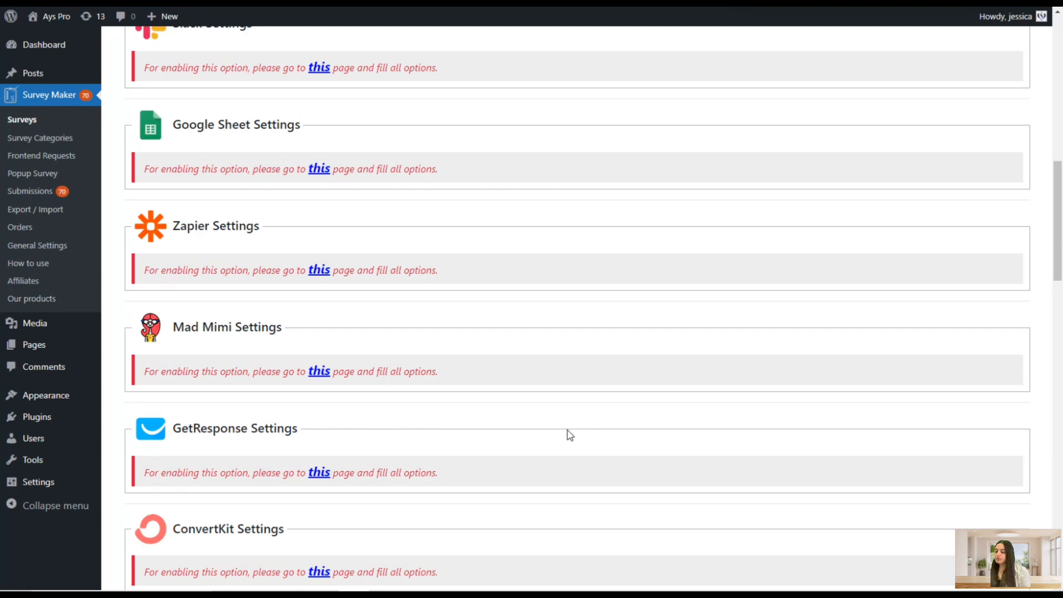
scroll(570, 435, up, 9)
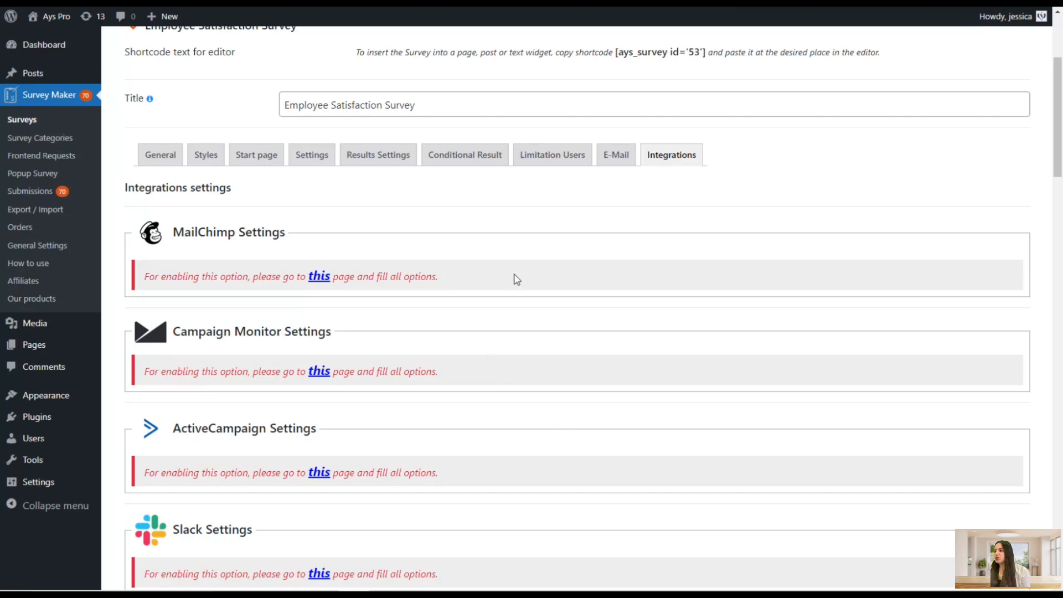
Return to the General settings and change the first question's type from Radio to Linear/Likert Scale
click(139, 158)
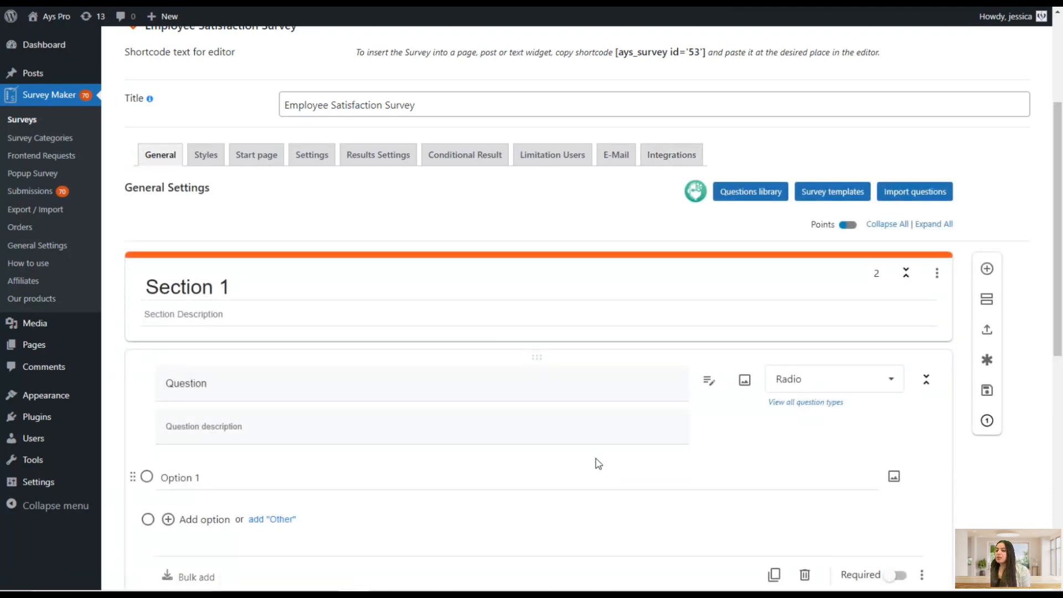
scroll(598, 463, down, 1)
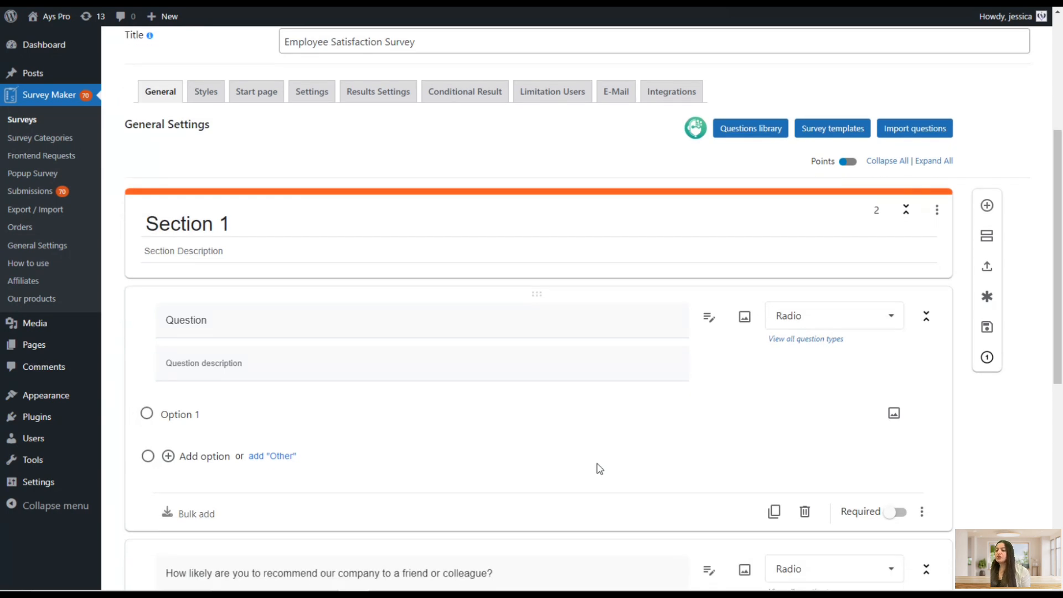
scroll(719, 360, down, 1)
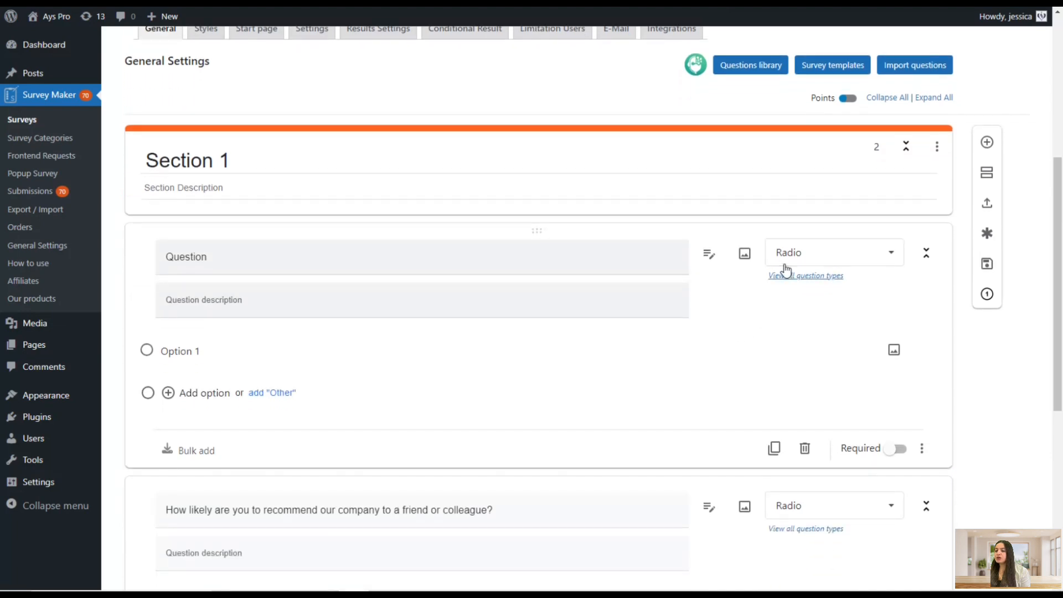
click(784, 262)
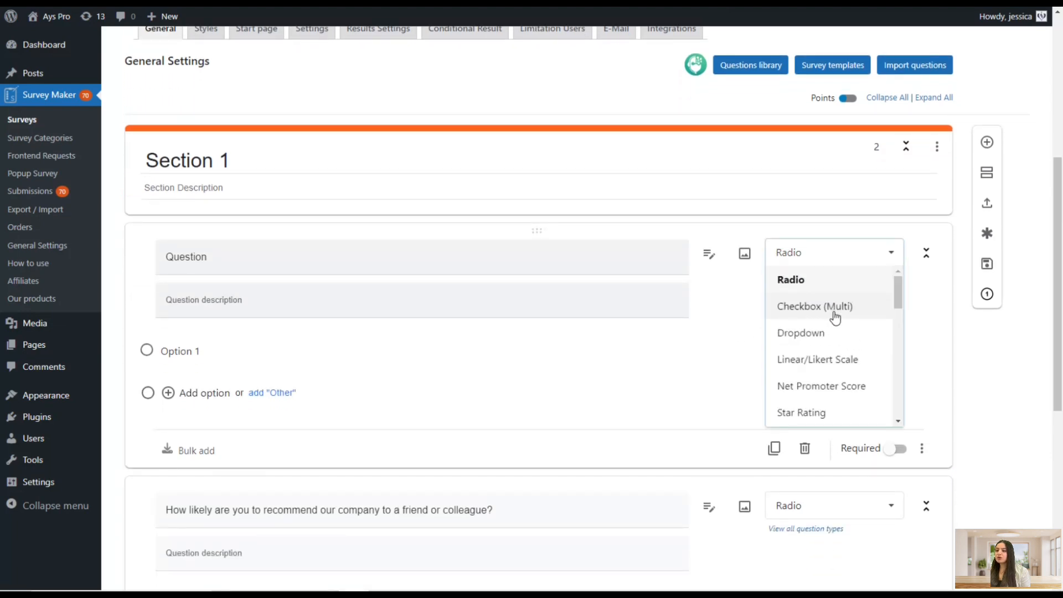
click(800, 369)
click(785, 252)
scroll(828, 368, up, 2)
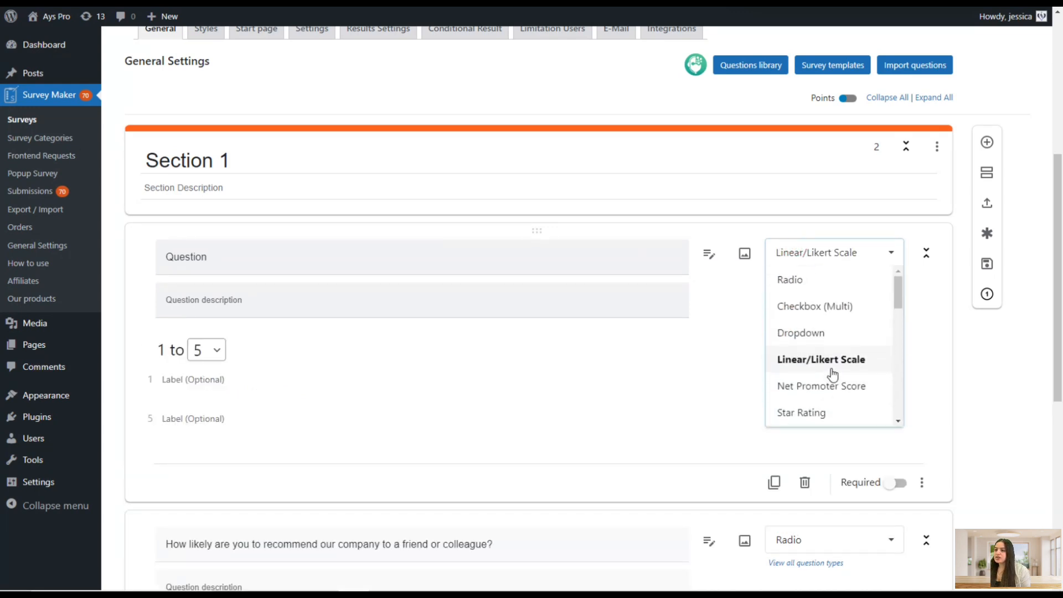
click(797, 369)
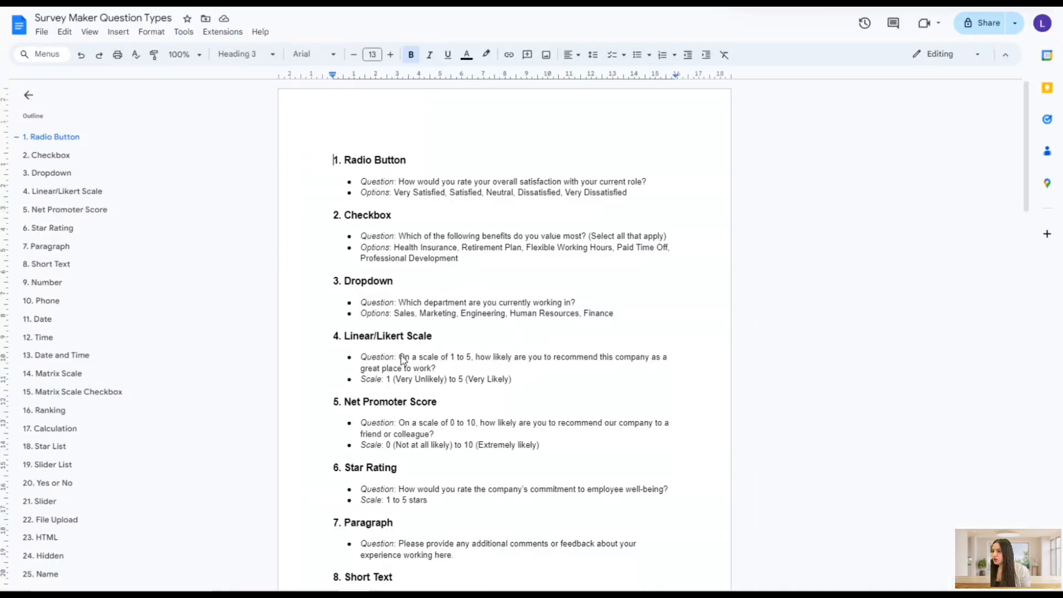
Copy the Linear/Likert Scale question from the Google Doc and paste it as the first question's text
drag(399, 357, 452, 370)
key(ctrl+c)
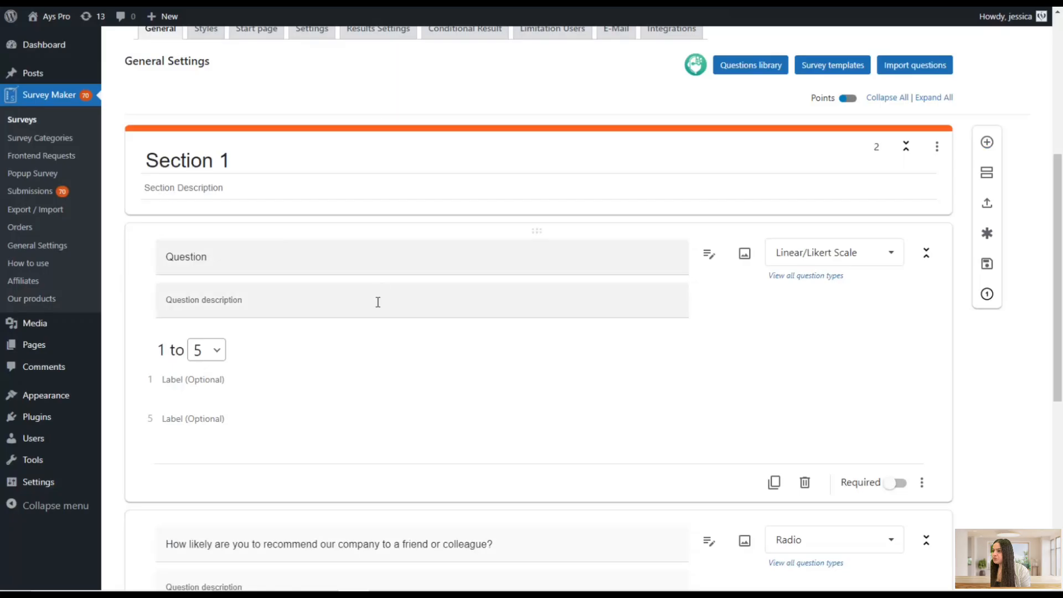
click(330, 273)
key(ctrl+a)
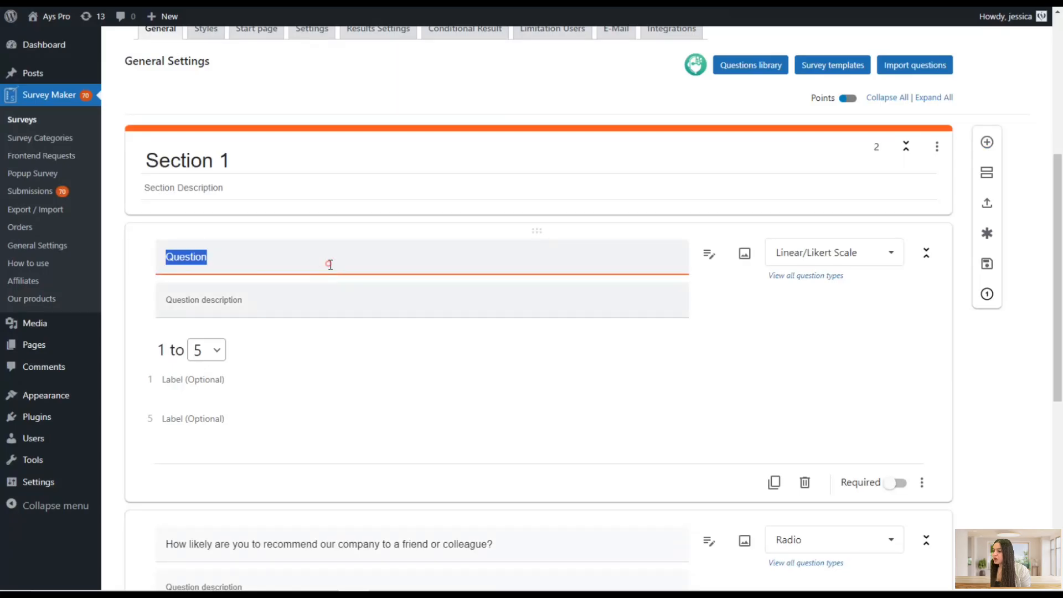
key(ctrl+v)
key(BackSpace)
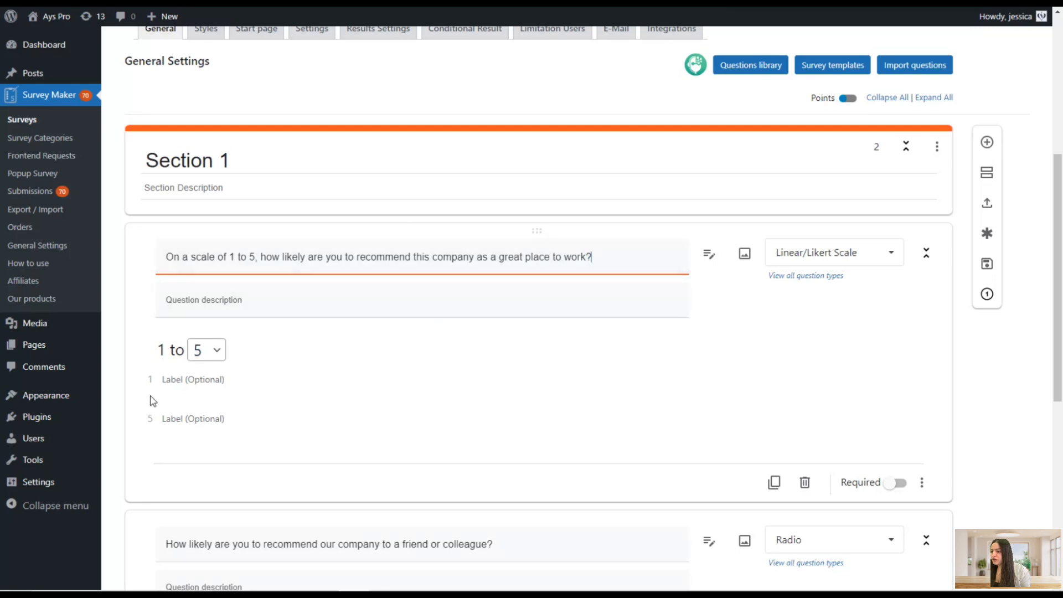
Enable the Likert scale option in the first question's extra options menu
scroll(692, 355, down, 1)
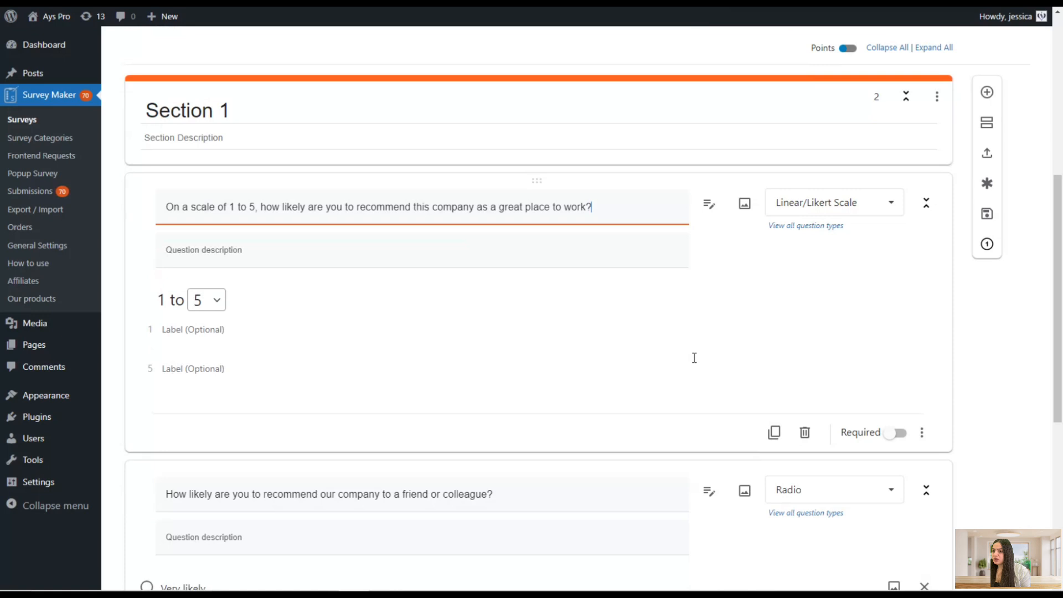
click(923, 420)
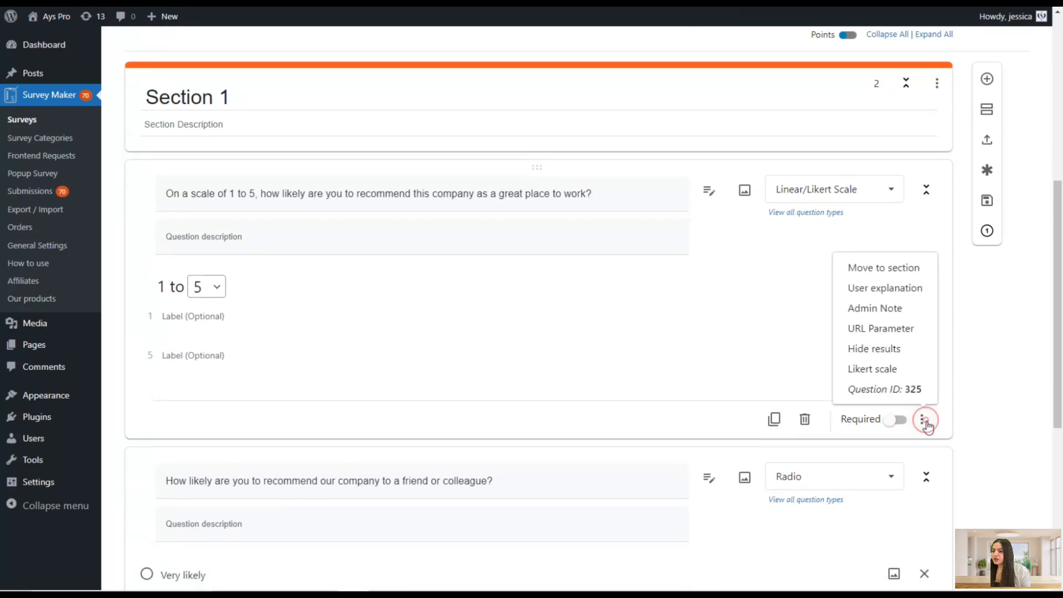
click(871, 370)
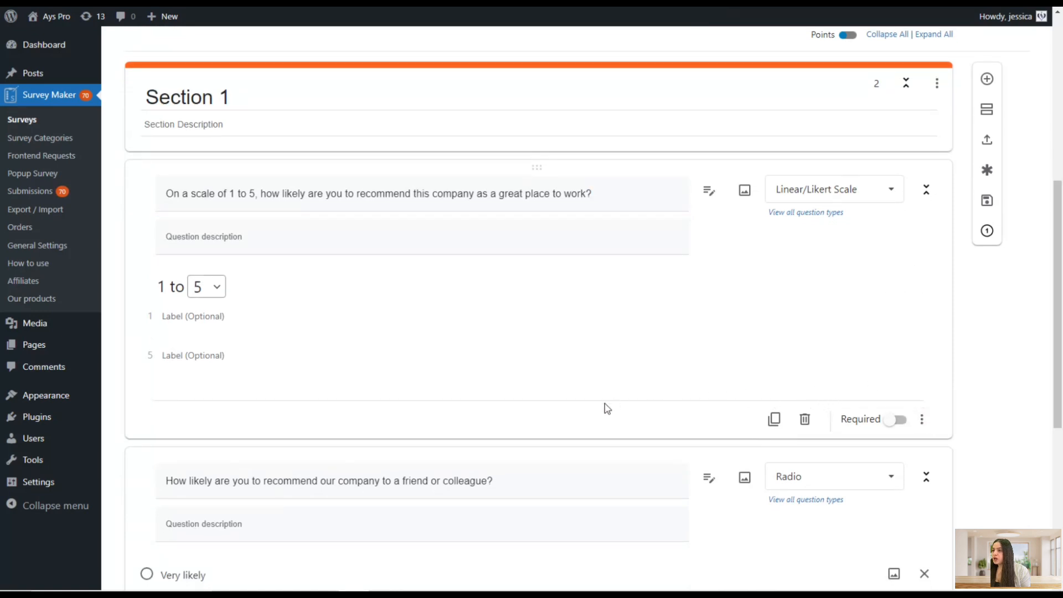
Save the survey
scroll(574, 433, up, 3)
scroll(558, 468, up, 4)
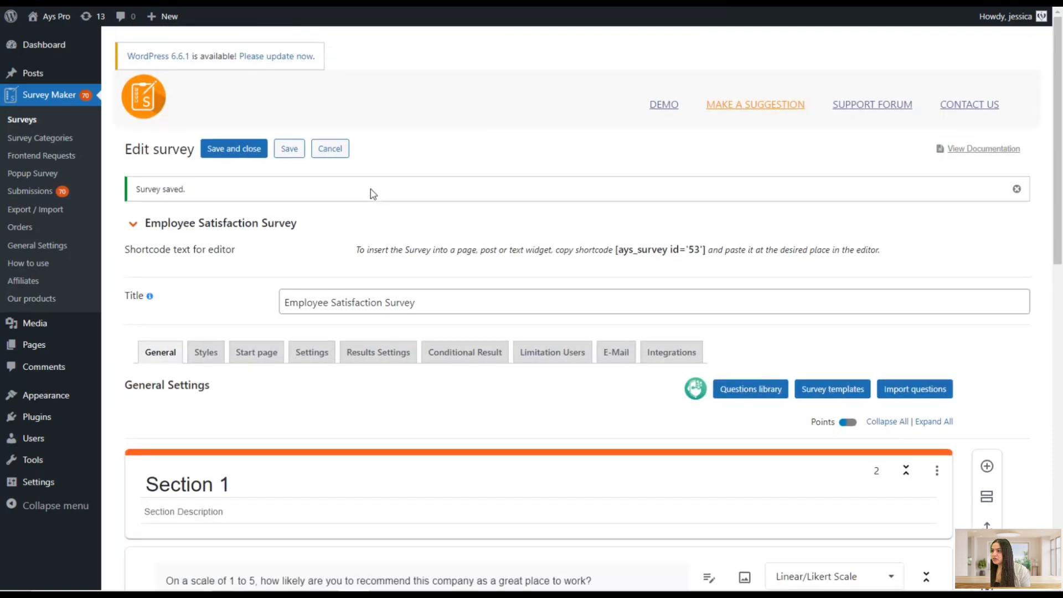
click(290, 147)
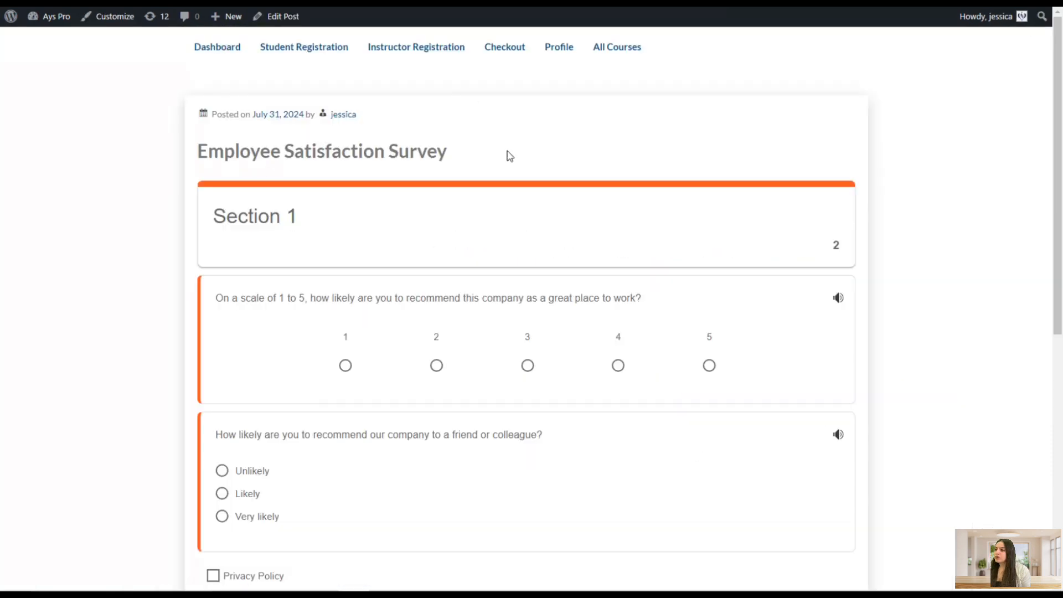
On the survey's front-end page, answer 5 and Very likely, accept the Privacy Policy, and finish the survey
scroll(598, 312, down, 1)
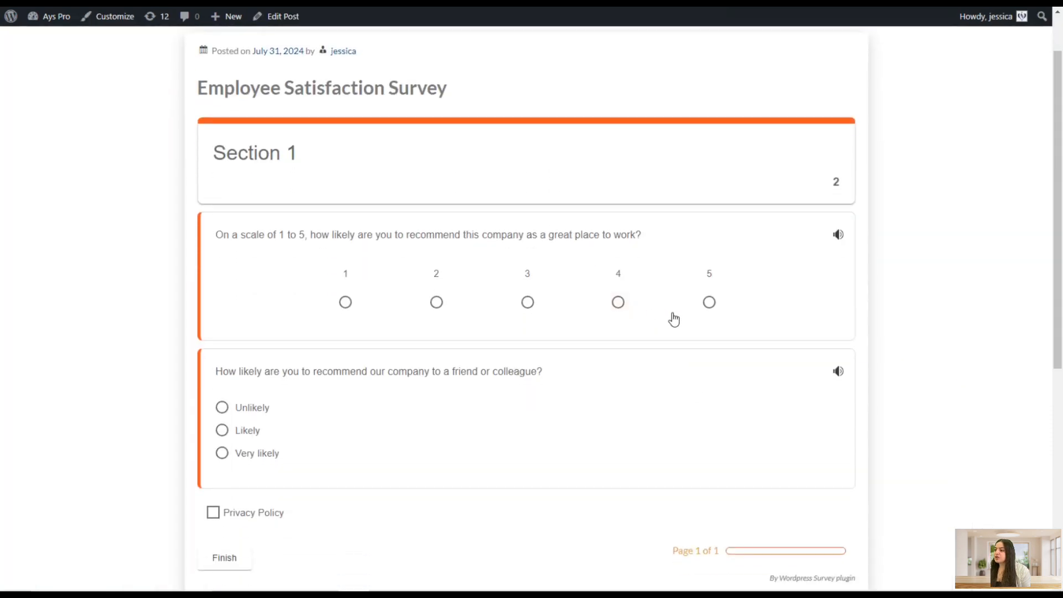
click(707, 302)
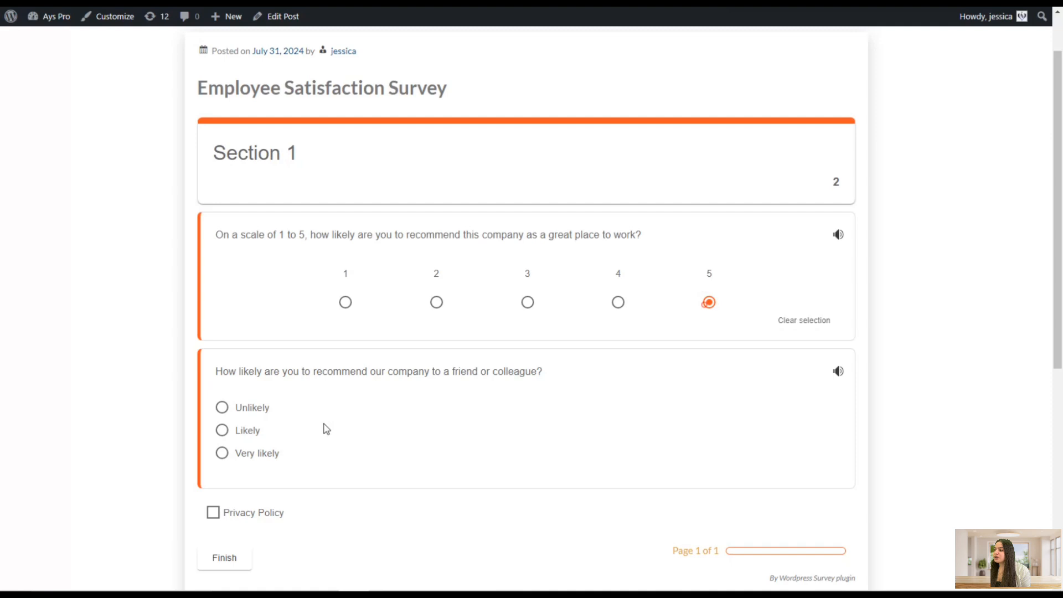
click(254, 452)
click(238, 512)
click(232, 559)
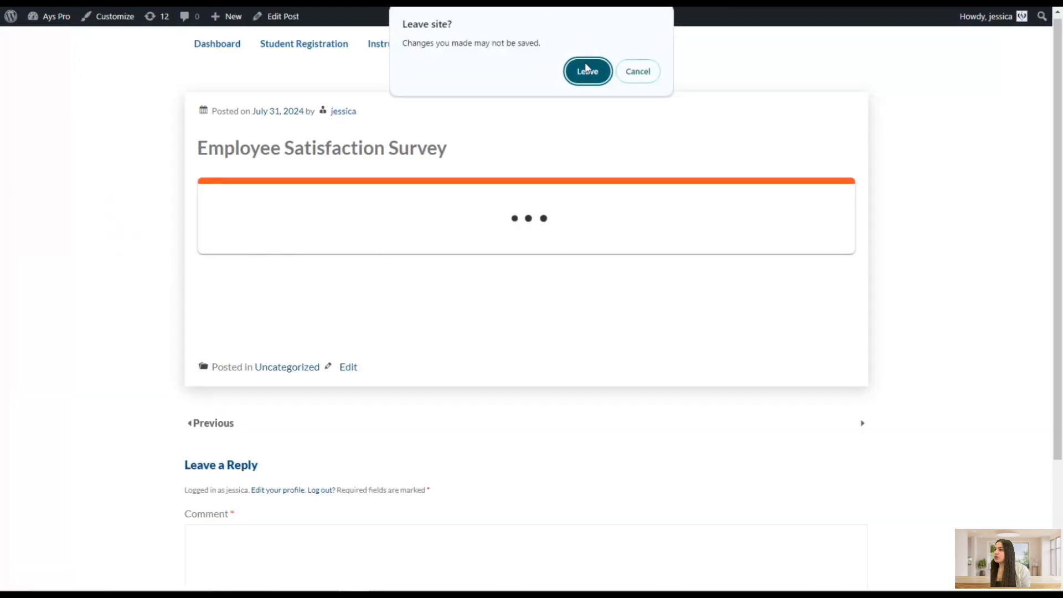
Leave the page and open the Employee Satisfaction Survey submissions summary to review the first question's results
click(588, 73)
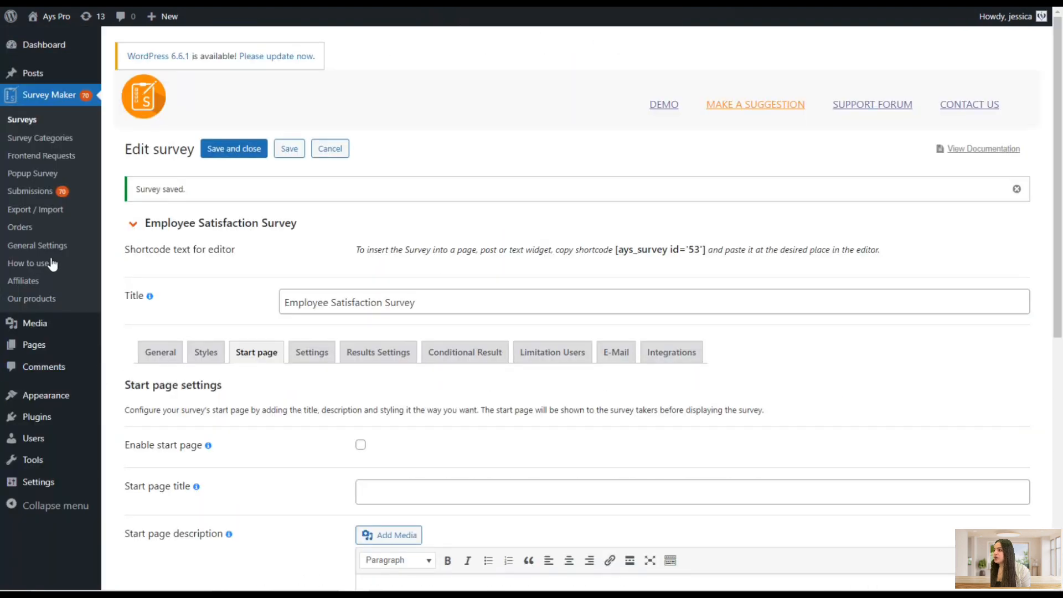
click(48, 195)
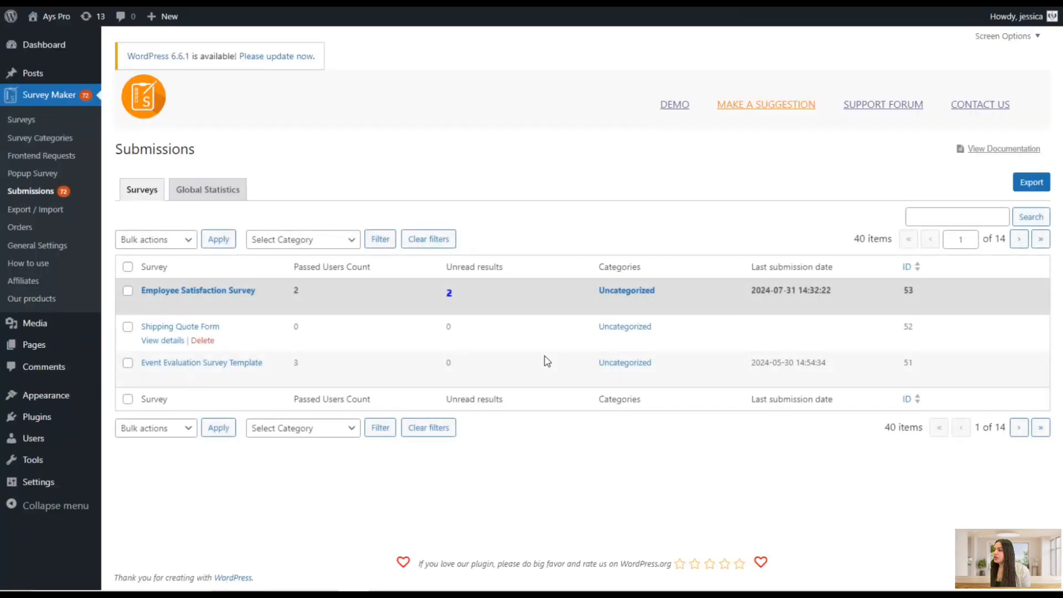
click(248, 291)
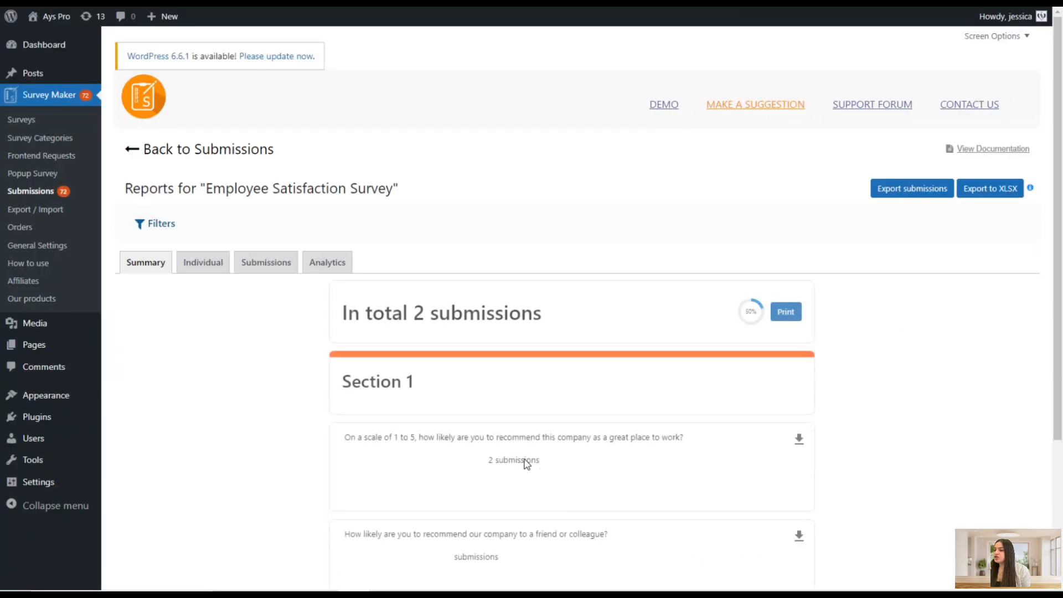
scroll(561, 462, down, 3)
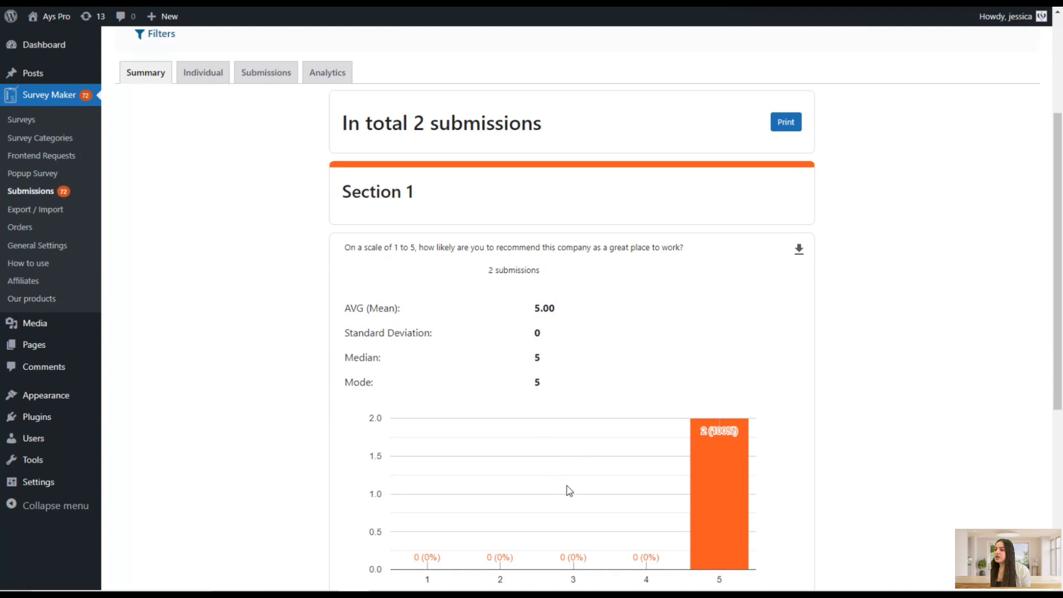
scroll(584, 409, down, 2)
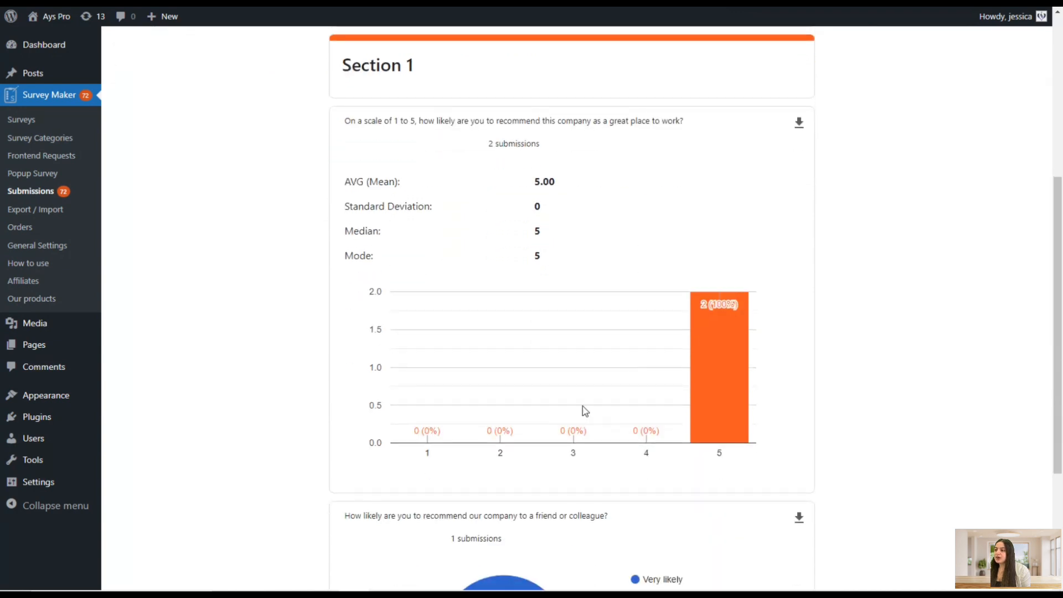
scroll(438, 338, up, 1)
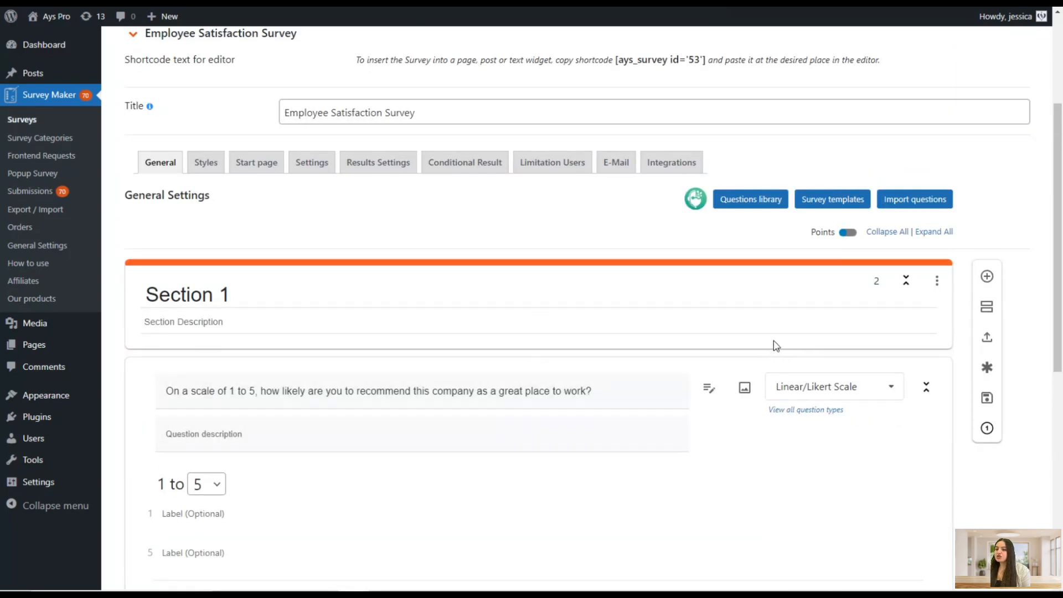
Change the second question's type from Radio to Net Promoter Score
scroll(776, 340, down, 5)
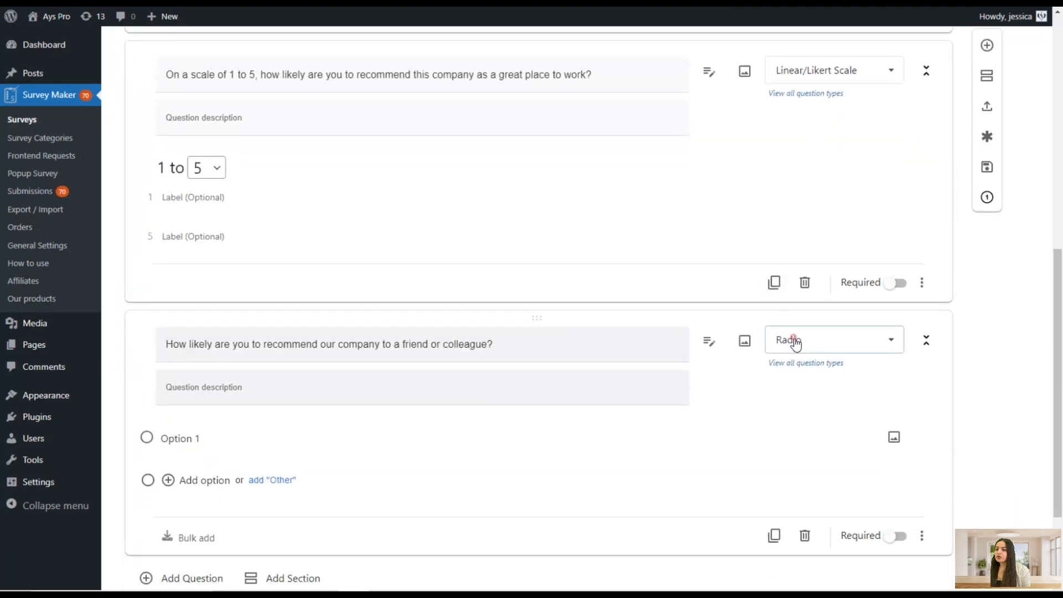
click(795, 340)
scroll(813, 434, up, 1)
scroll(830, 465, down, 1)
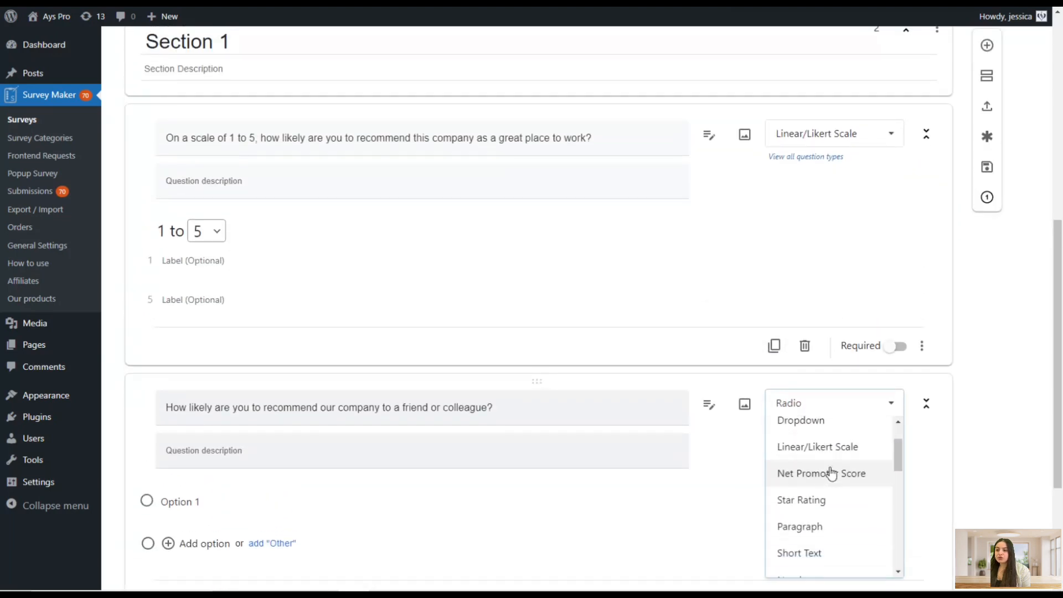
click(831, 473)
scroll(775, 366, down, 2)
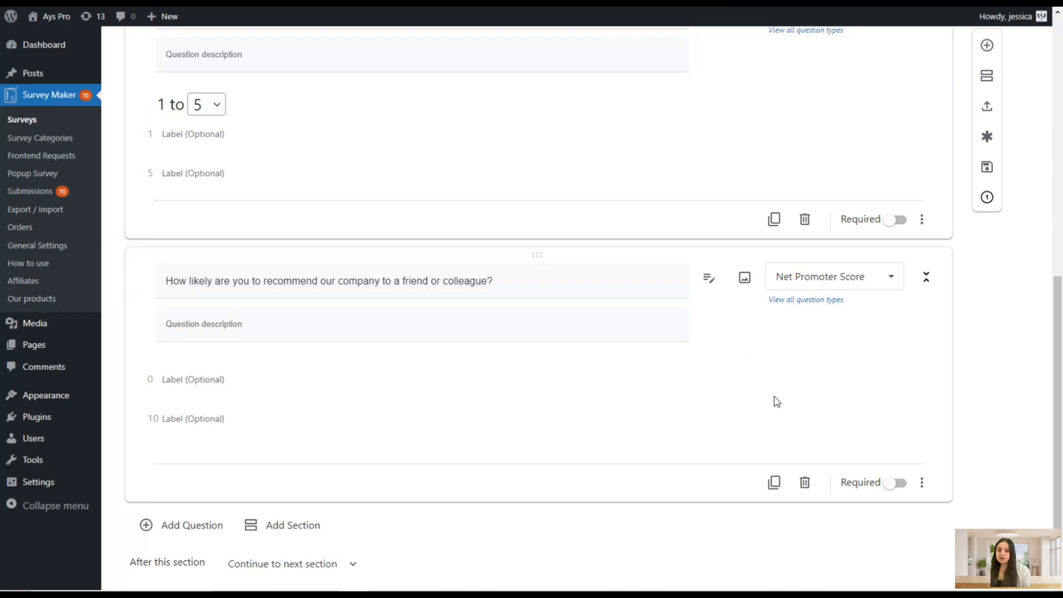
scroll(579, 352, up, 1)
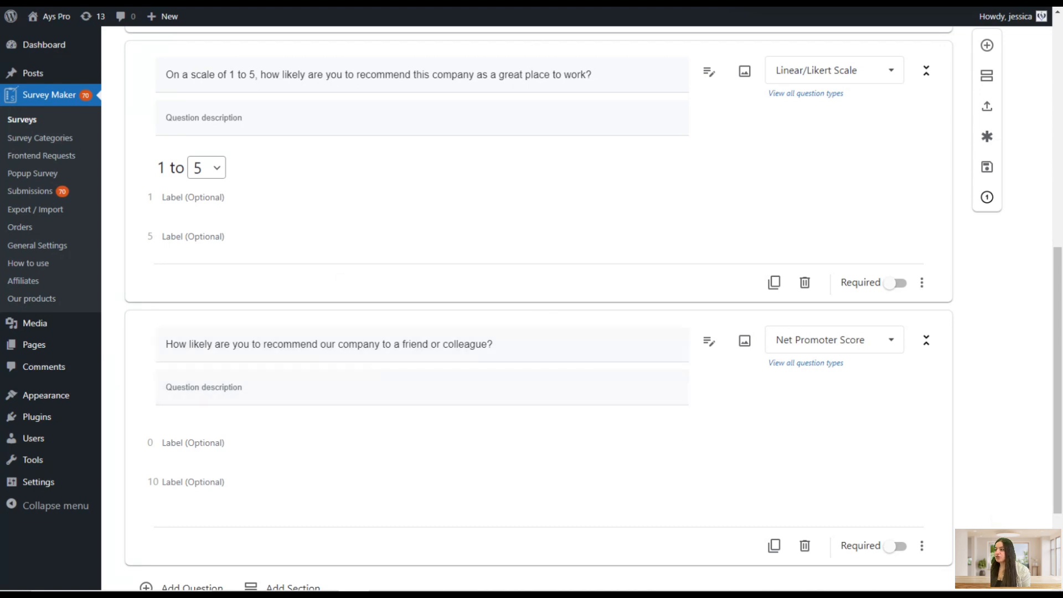
Copy the Net Promoter Score question from the Google Doc and paste it as the second question's text
click(252, 2)
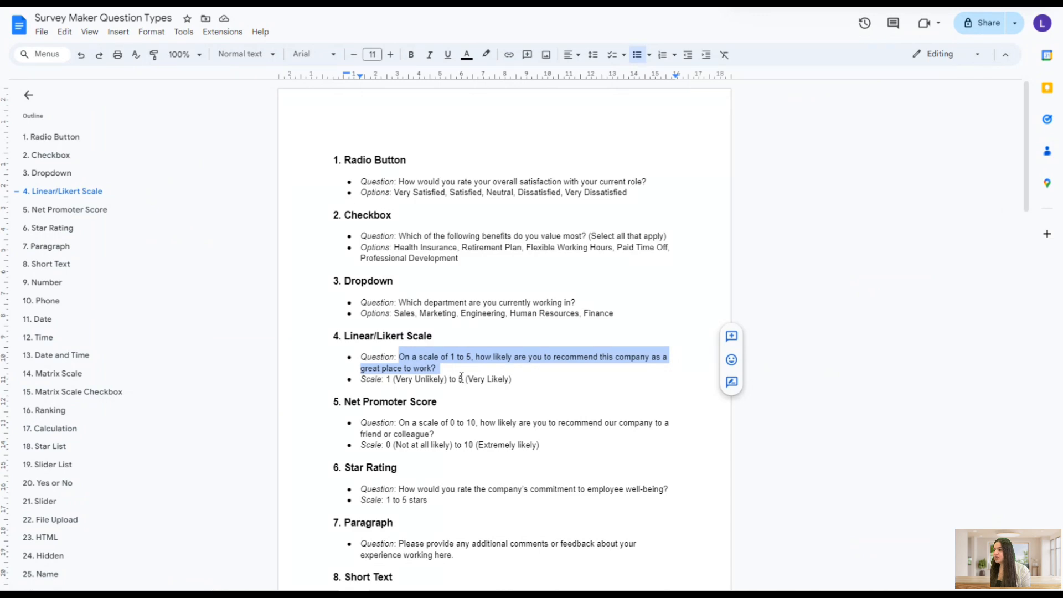
scroll(461, 376, down, 15)
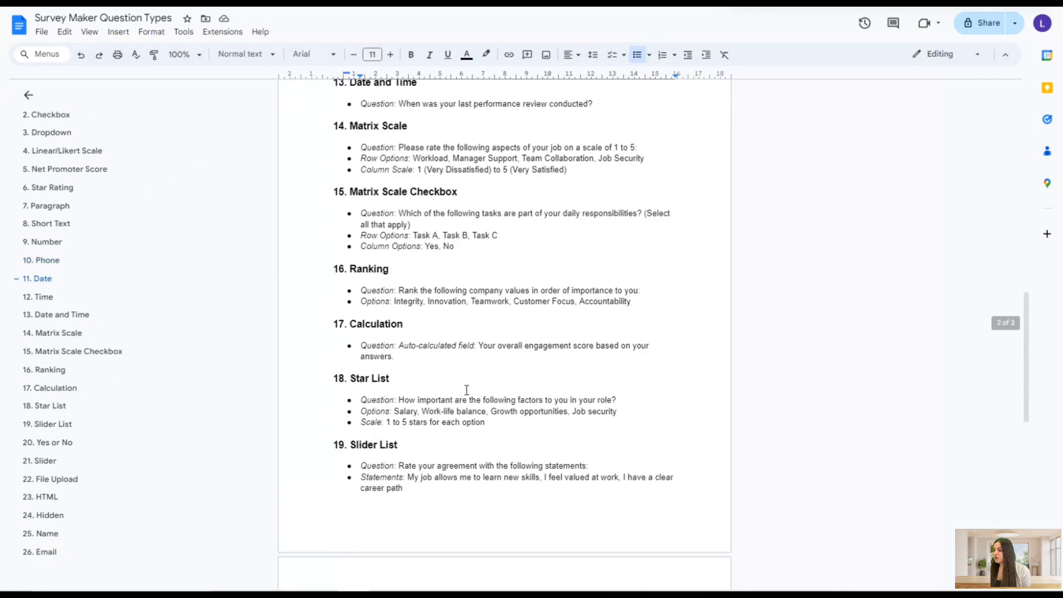
scroll(464, 393, down, 10)
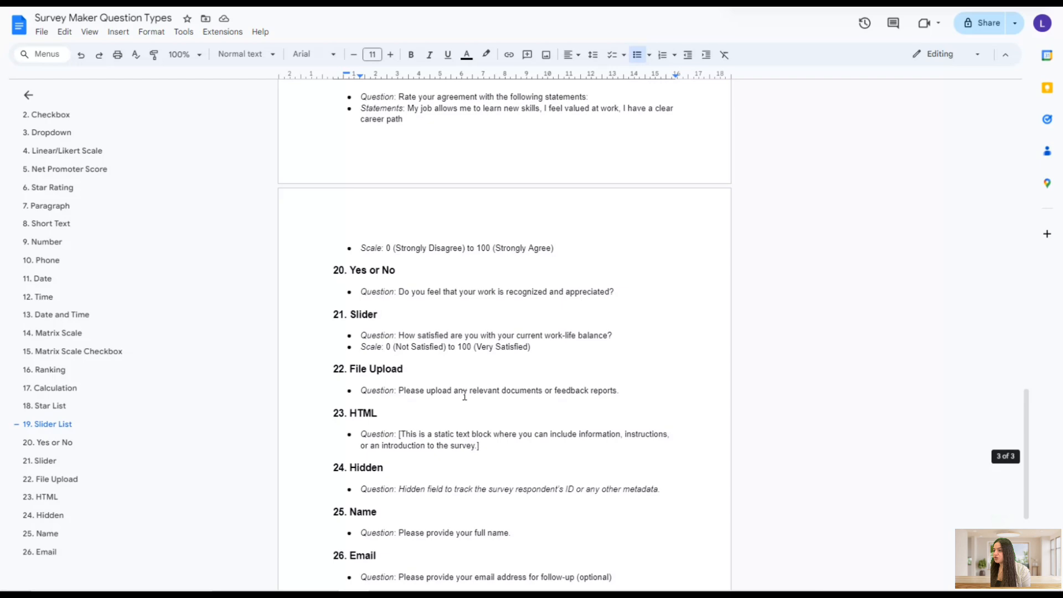
scroll(465, 394, up, 10)
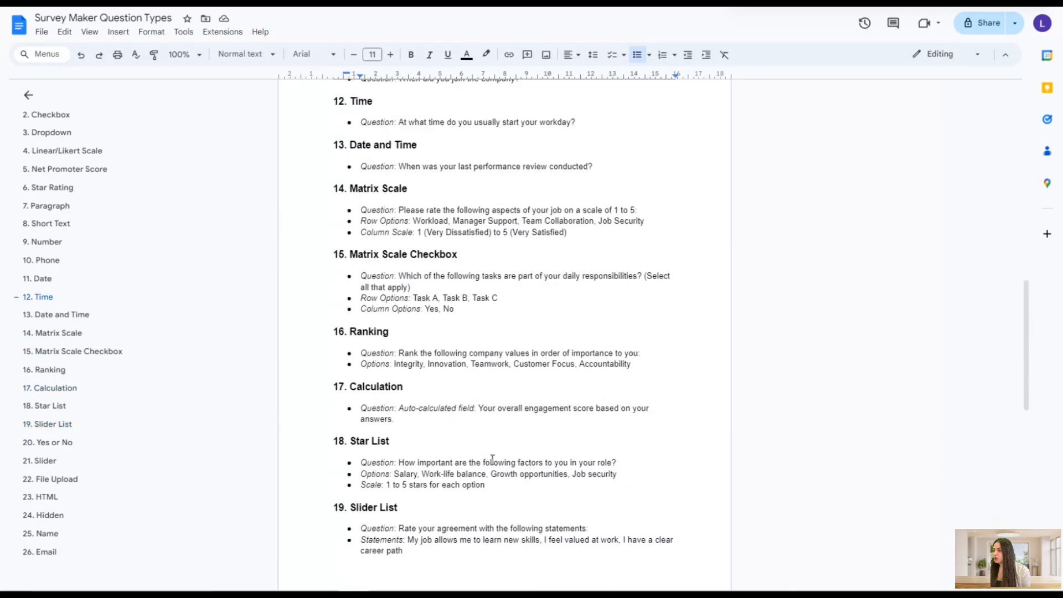
scroll(493, 459, up, 10)
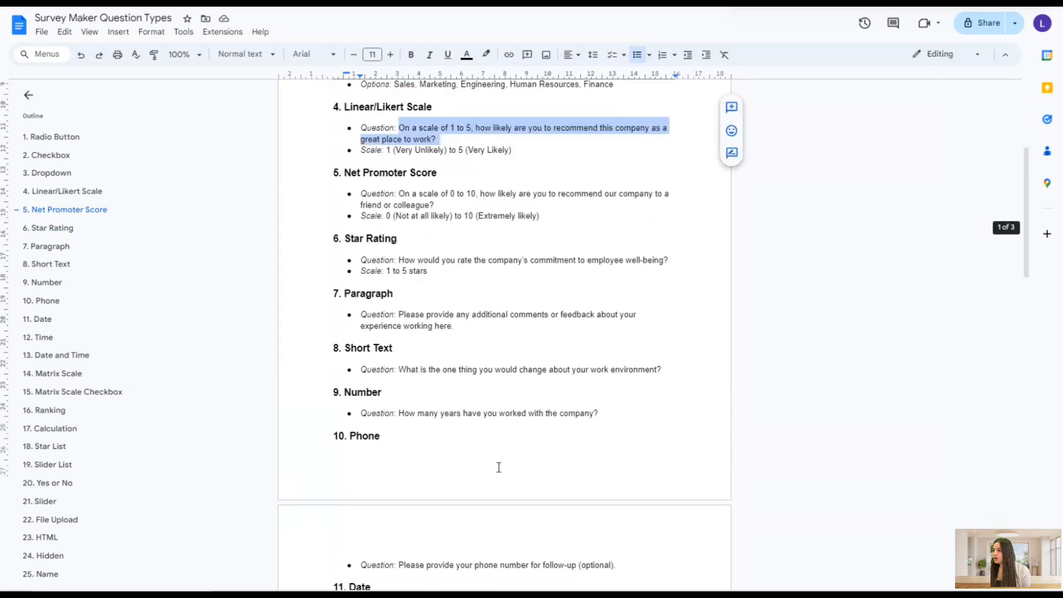
scroll(475, 443, up, 2)
drag(398, 295, 444, 306)
key(ctrl+c)
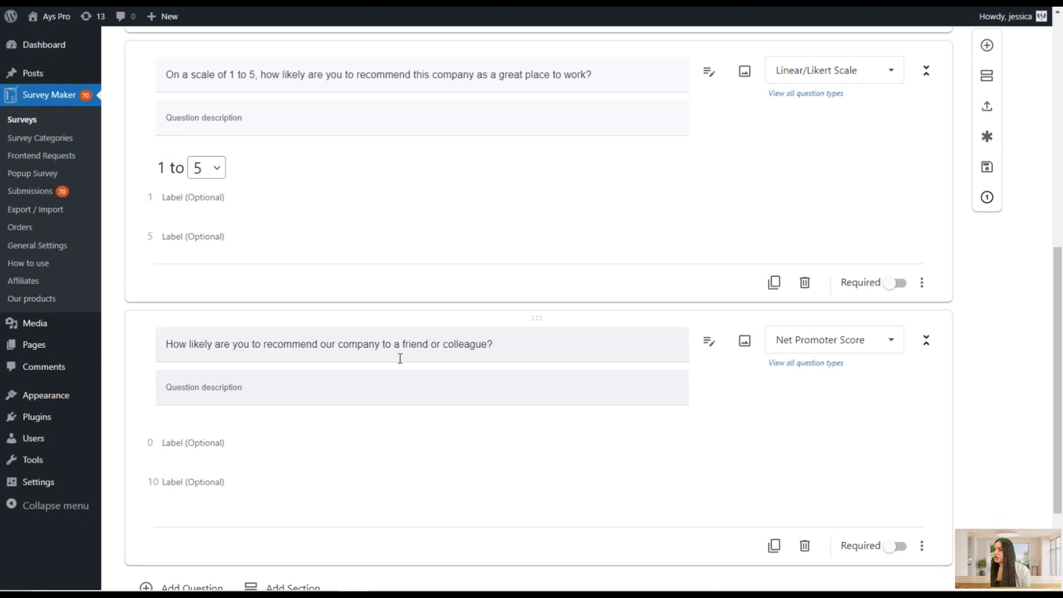
triple_click(405, 344)
key(ctrl+v)
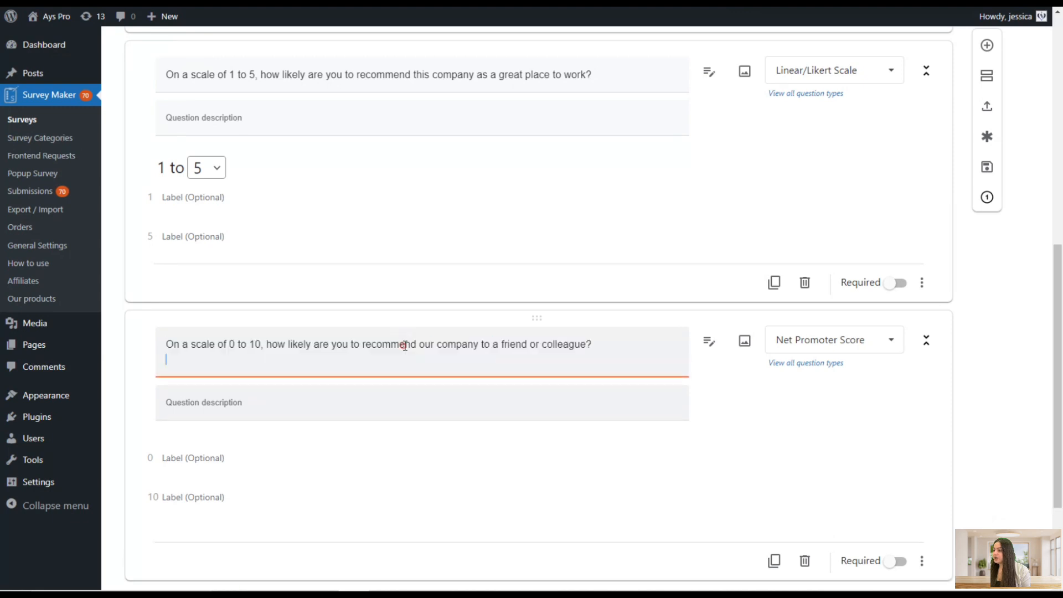
key(BackSpace)
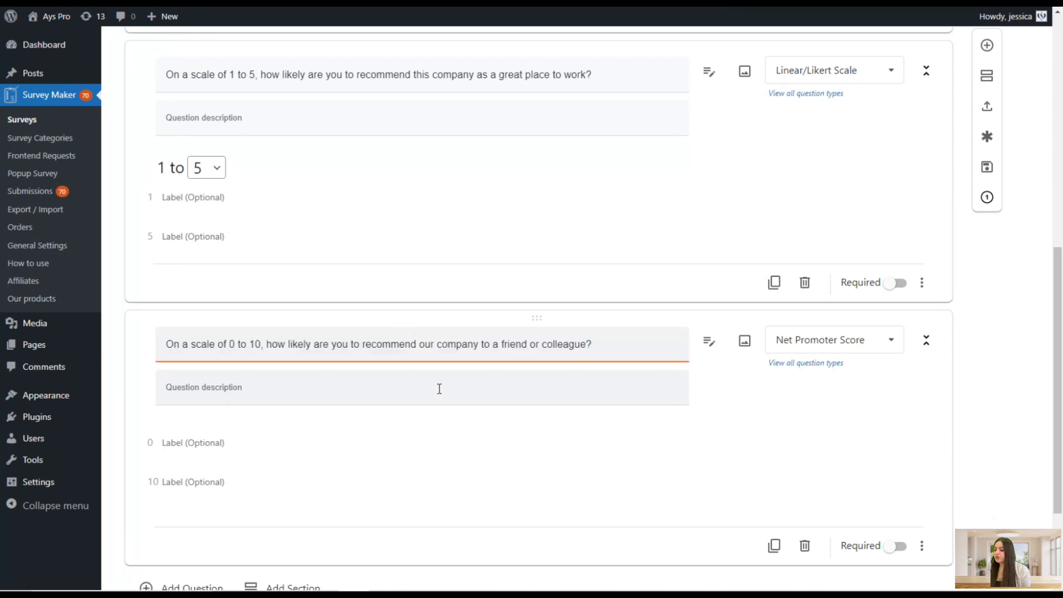
Save the survey with the new Net Promoter Score question
key(ctrl+s)
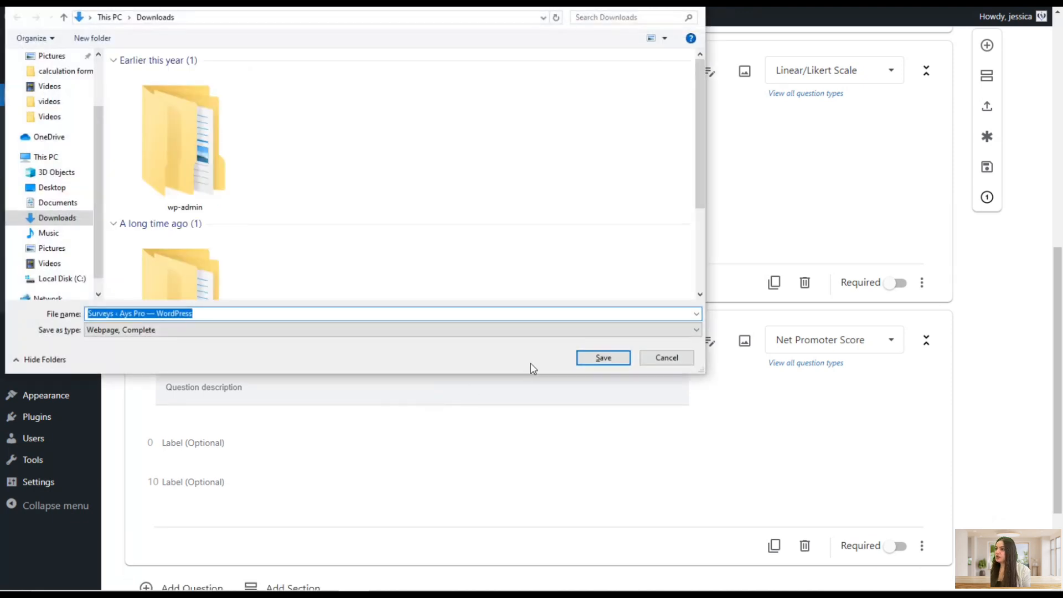
click(659, 354)
scroll(446, 406, down, 3)
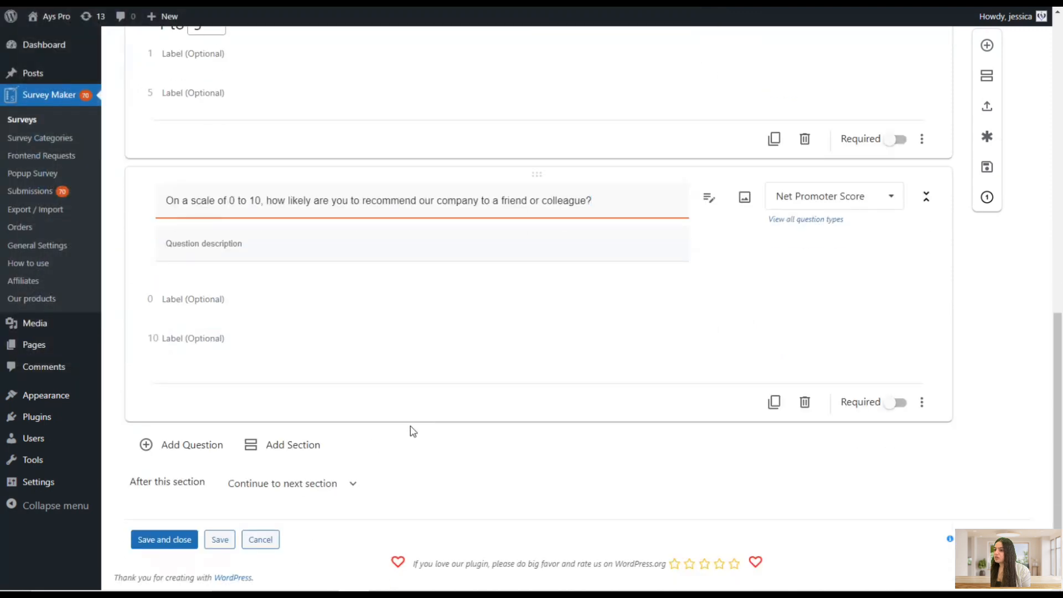
click(220, 538)
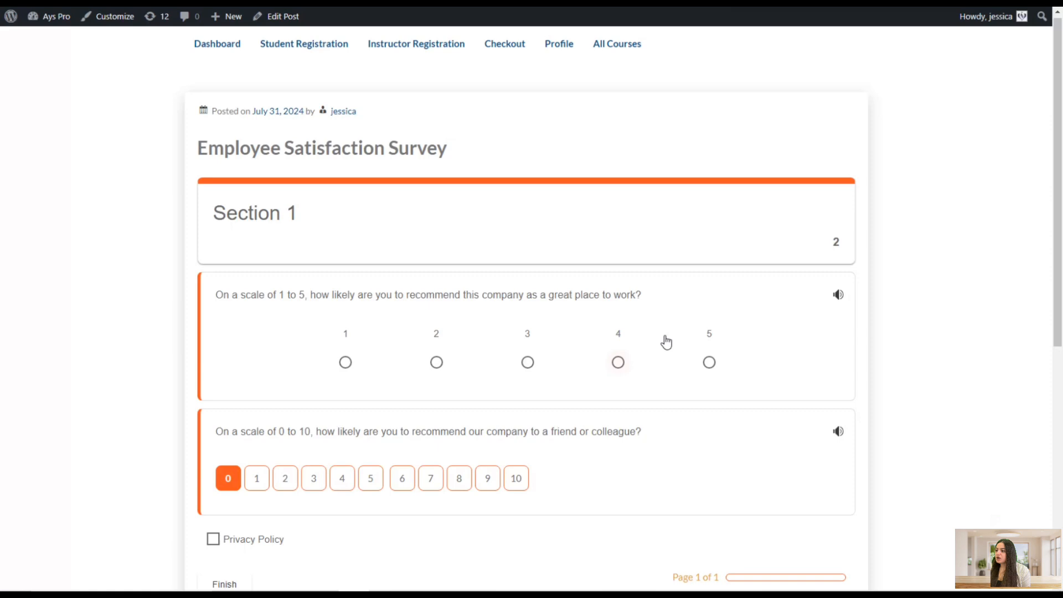
On the front-end survey, answer 5 and 10, accept the Privacy Policy, and finish the survey
click(709, 363)
scroll(524, 481, down, 1)
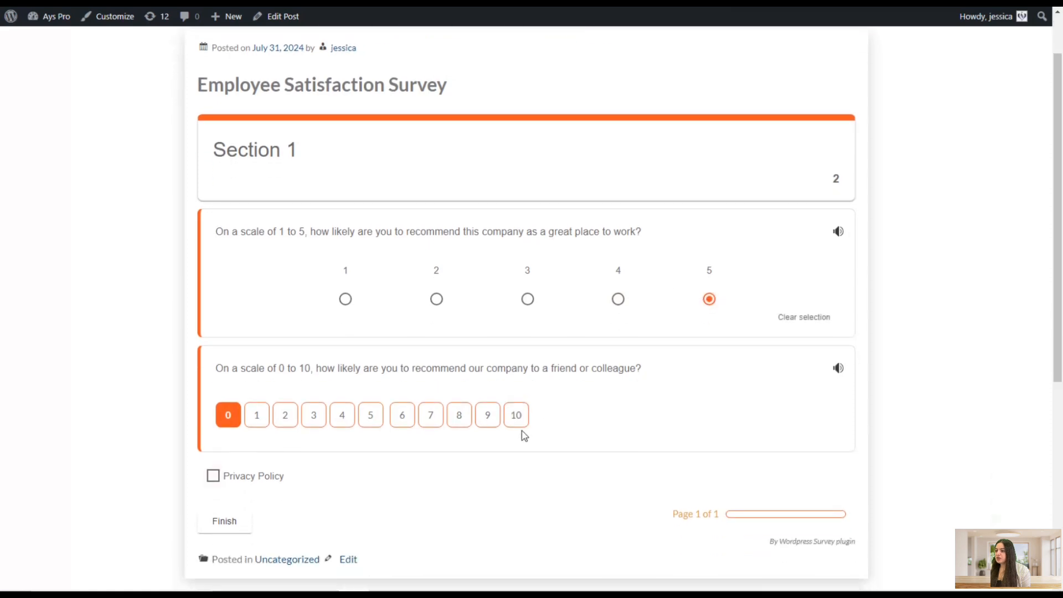
click(516, 415)
click(219, 478)
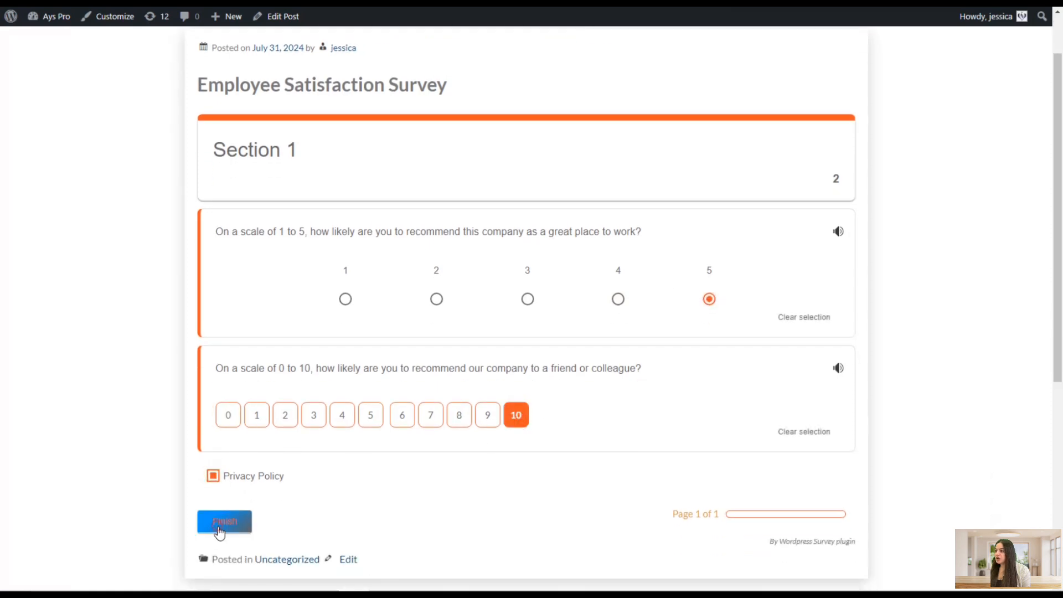
click(217, 530)
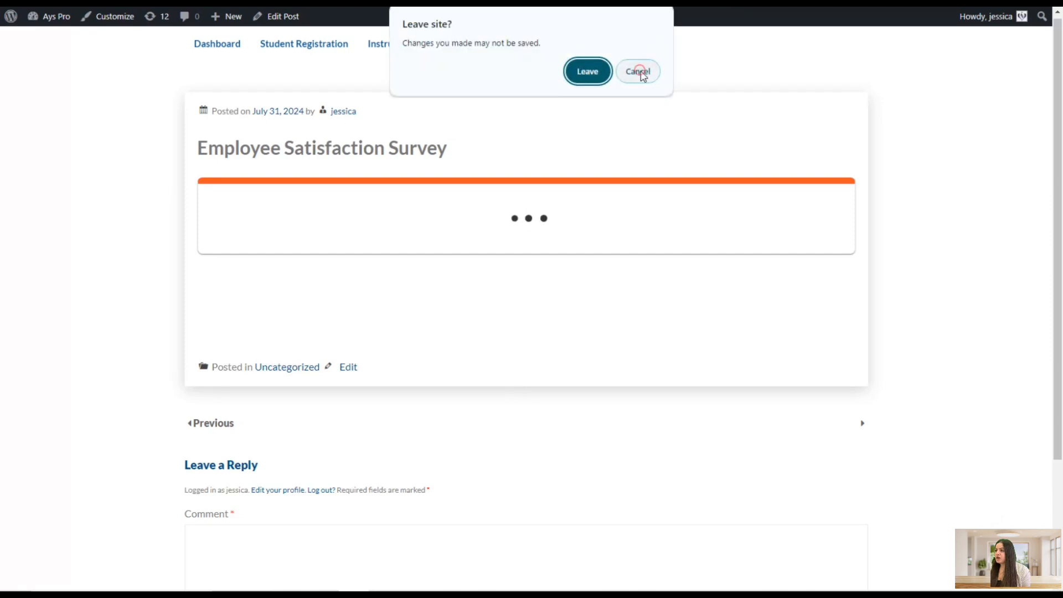
click(637, 71)
Review the Net Promoter Score question's results in the survey's submissions summary
scroll(682, 313, down, 4)
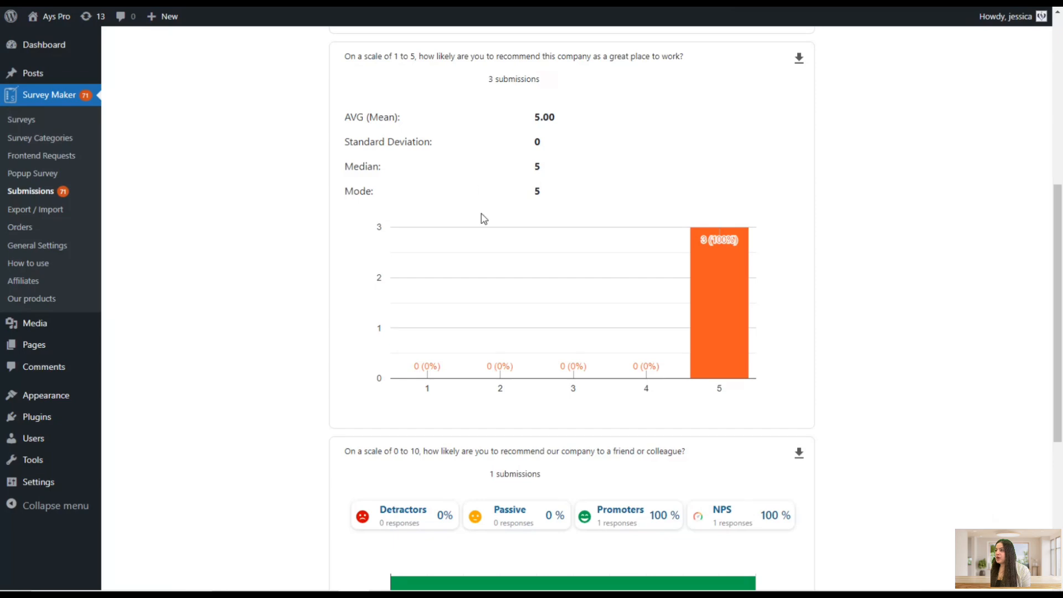
scroll(327, 327, up, 6)
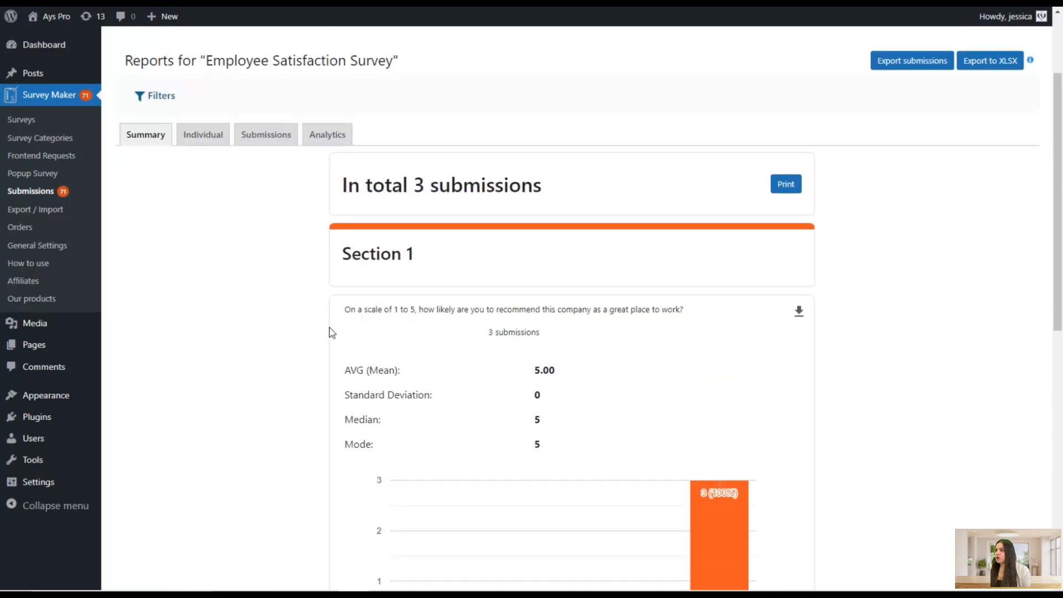
scroll(339, 327, down, 7)
scroll(401, 303, down, 4)
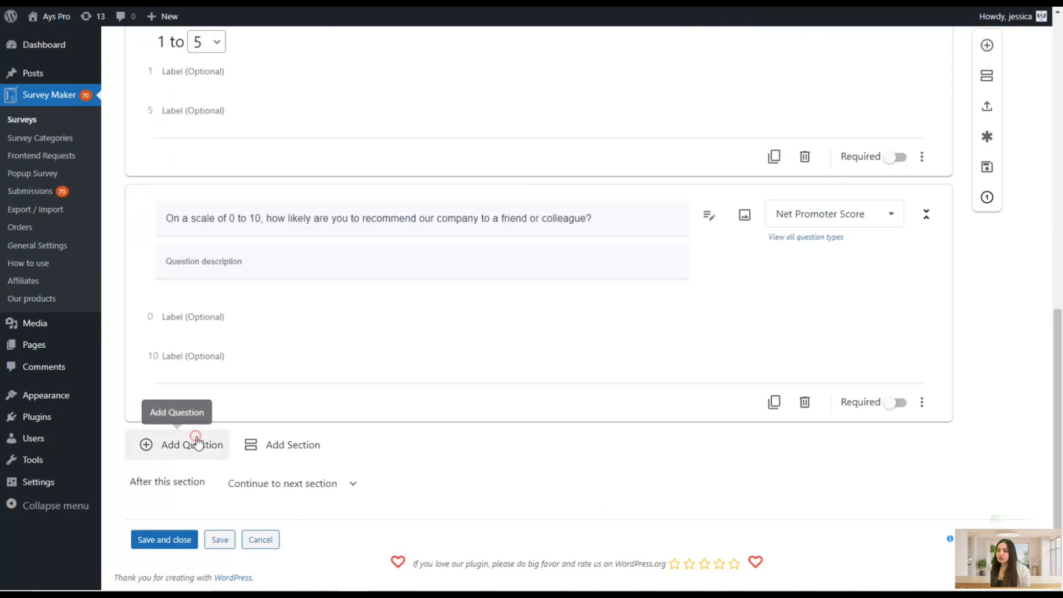
Add a new question to the survey and set its type to Ranking
click(182, 444)
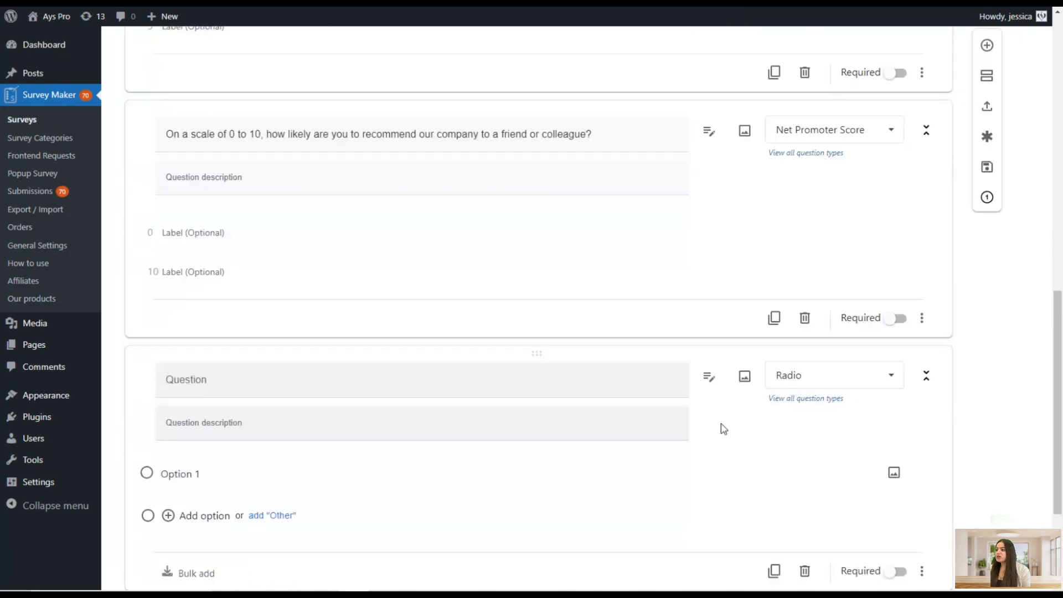
scroll(724, 429, down, 3)
click(792, 212)
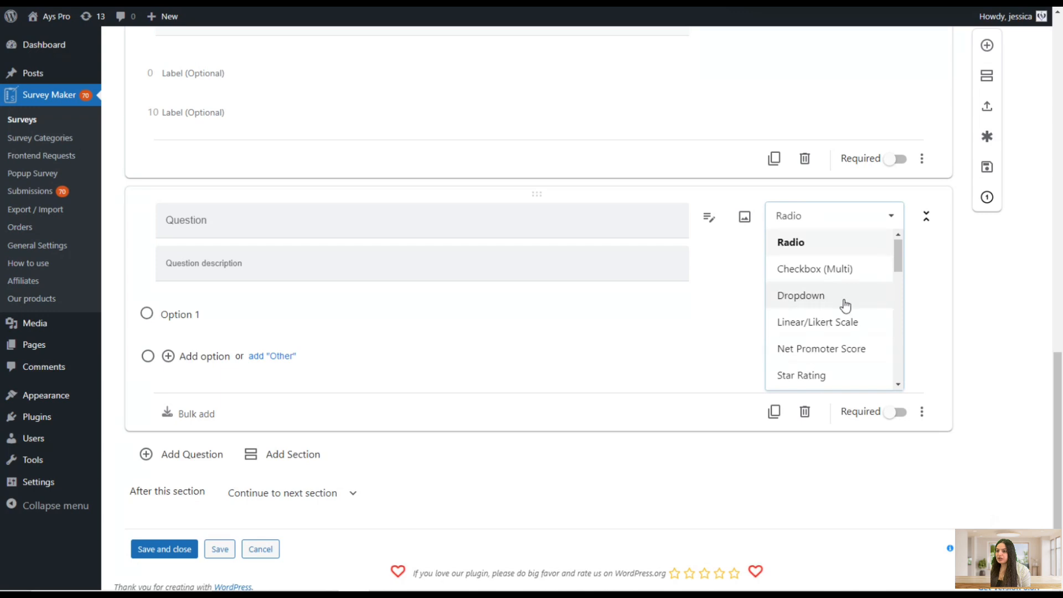
scroll(842, 306, down, 1)
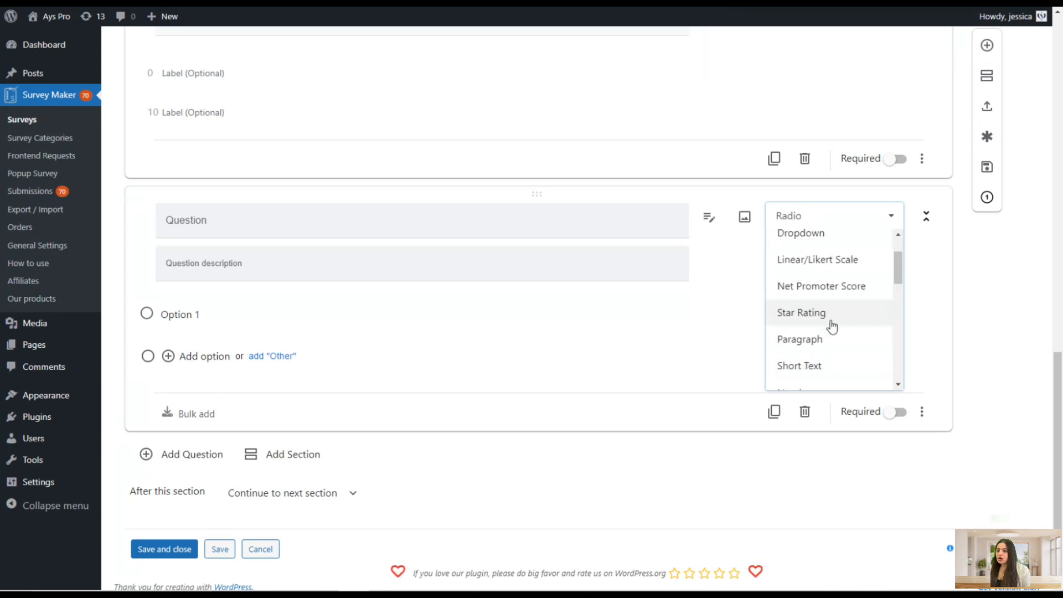
scroll(822, 335, down, 2)
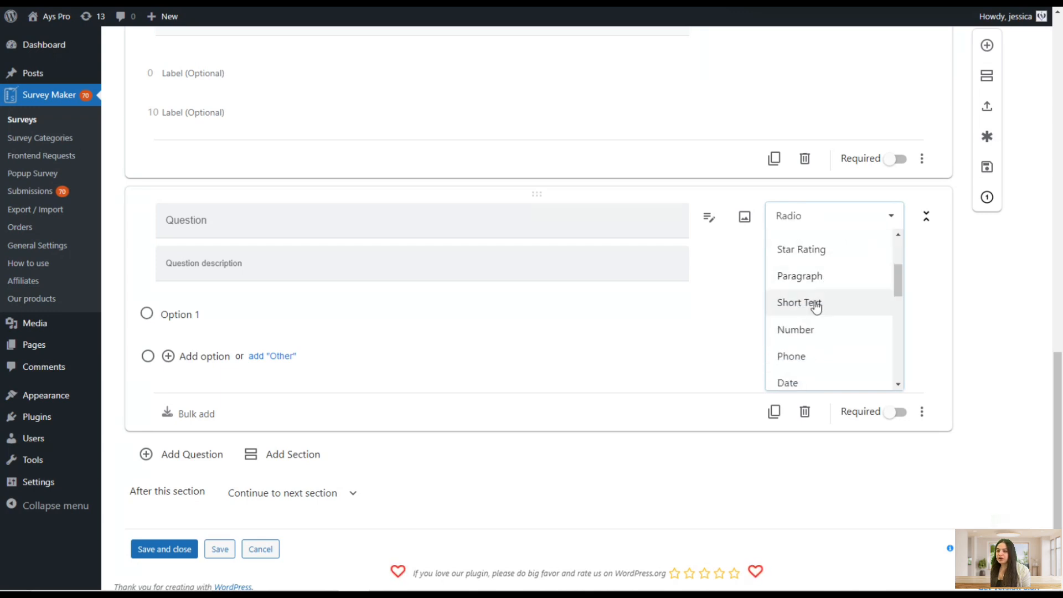
scroll(837, 330, down, 2)
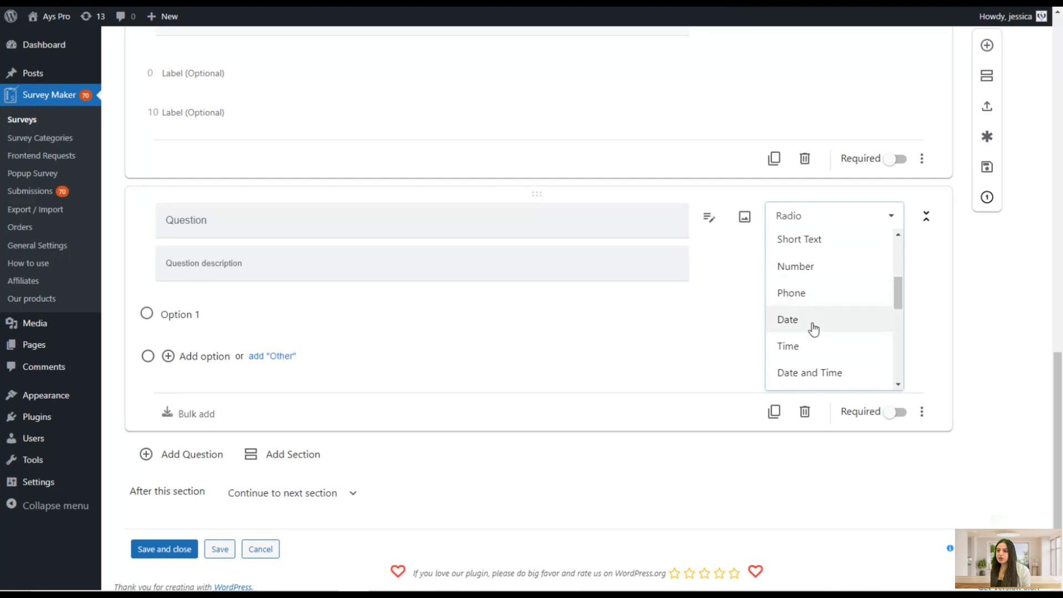
scroll(819, 362, down, 1)
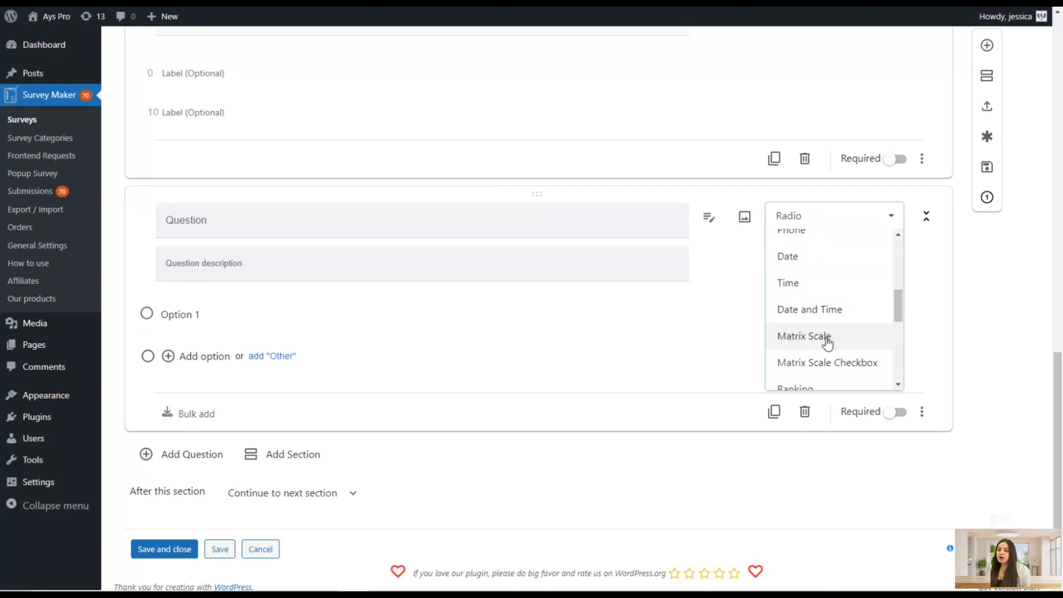
scroll(825, 343, down, 1)
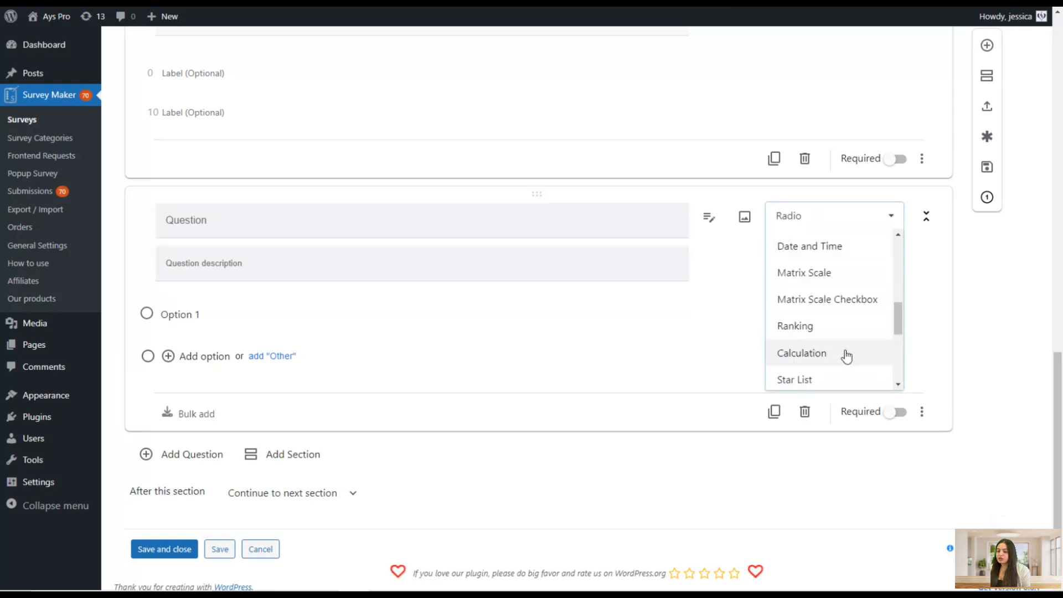
click(802, 325)
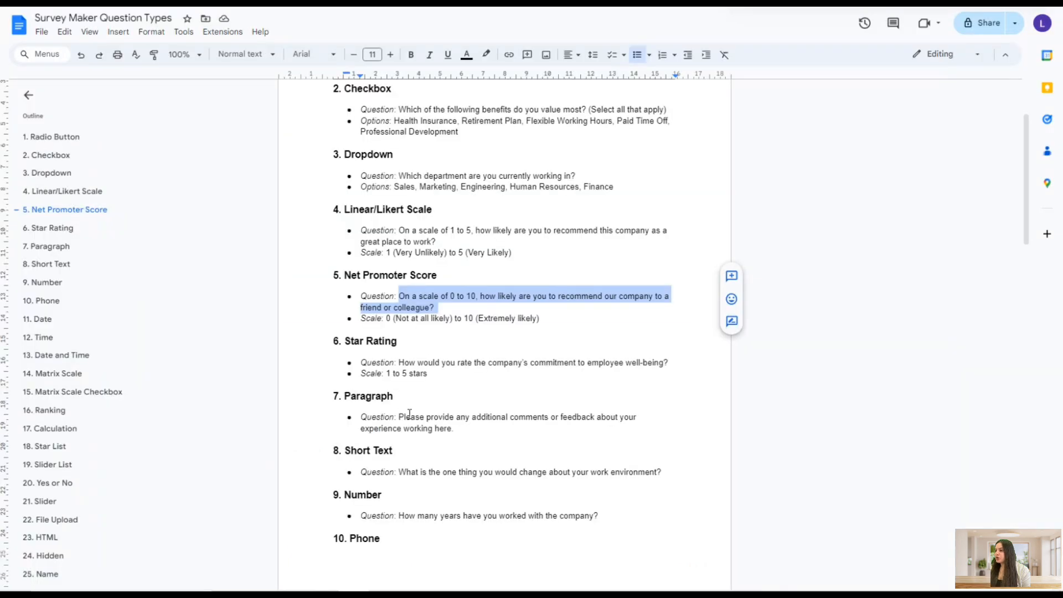
Copy the Ranking question from the Google Doc and paste it as the new question's text
scroll(437, 443, up, 2)
scroll(440, 445, down, 9)
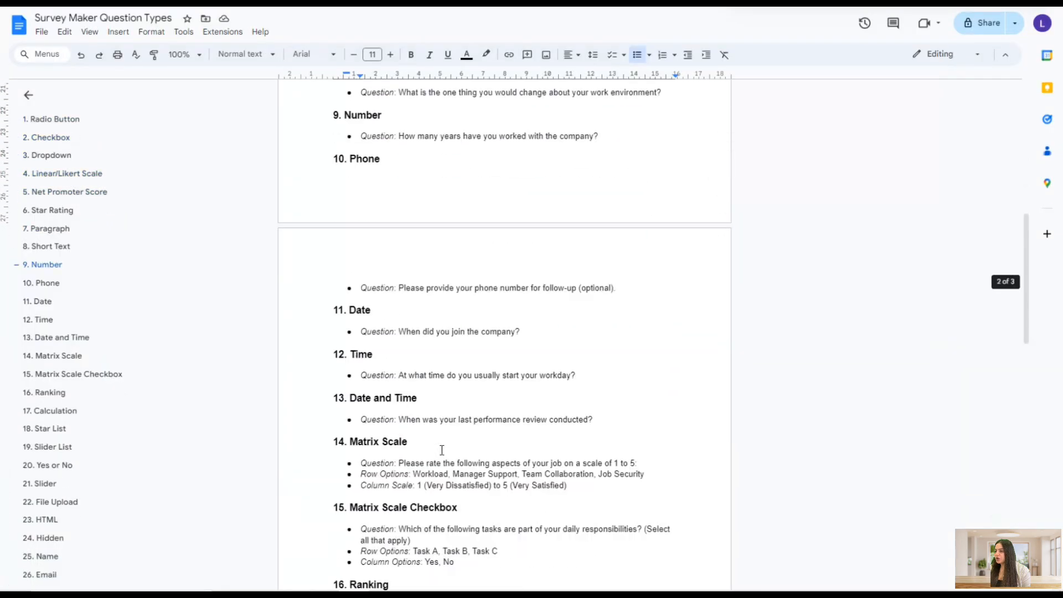
scroll(379, 391, down, 4)
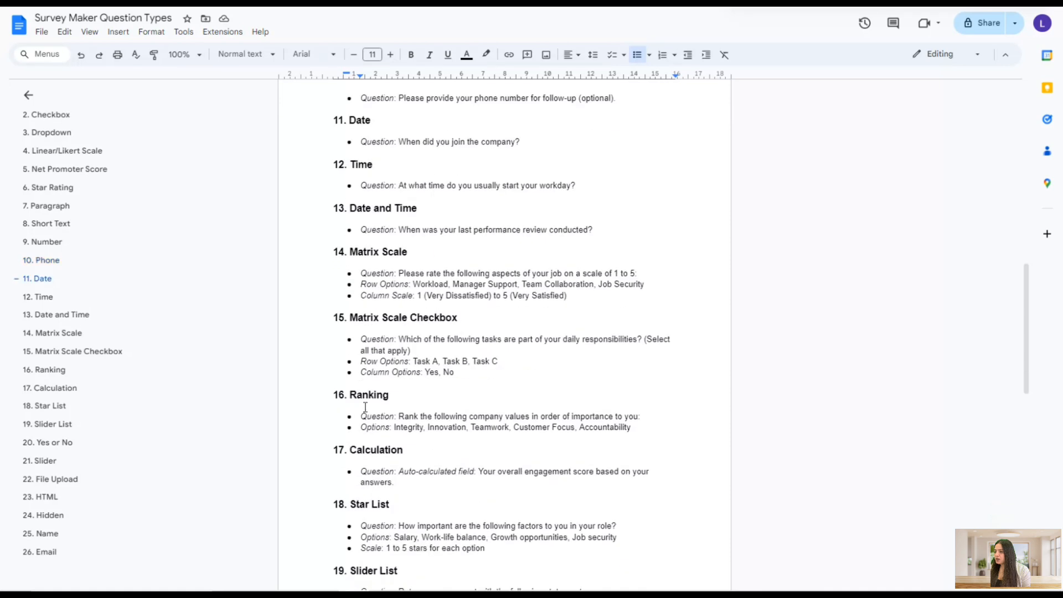
drag(399, 416, 656, 413)
key(ctrl+c)
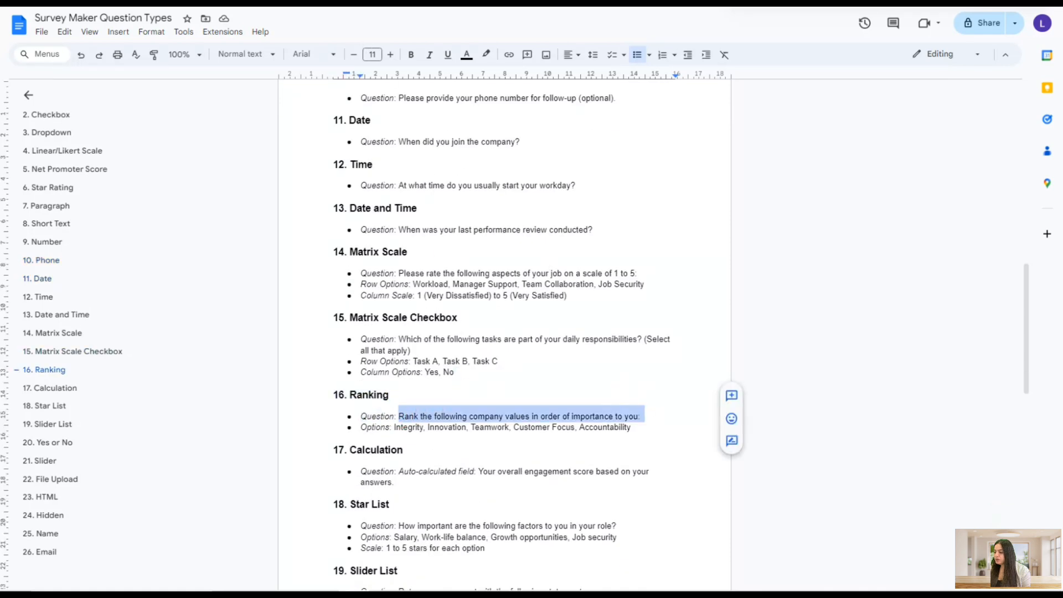
key(alt+Tab)
click(268, 213)
key(ctrl+v)
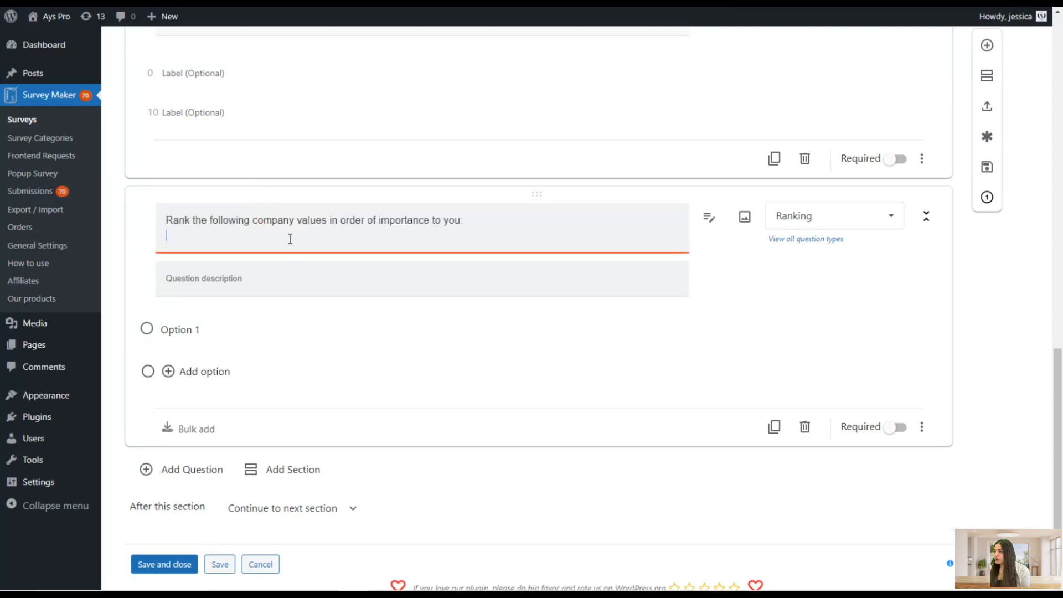
Copy Integrity, Innovation and Teamwork from the Google Doc and add them as the Ranking question's options
key(alt+Tab)
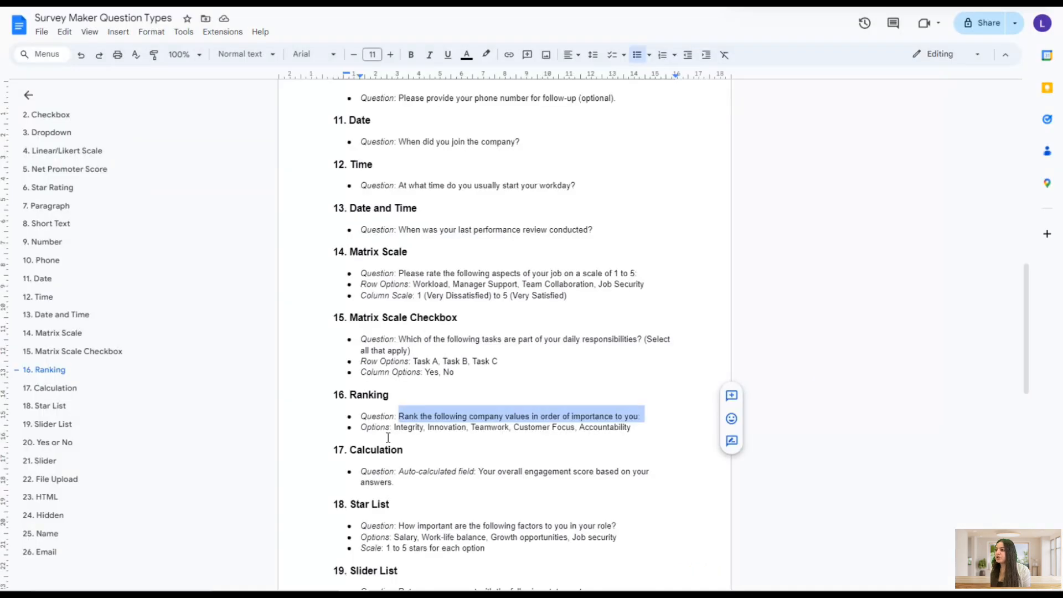
double_click(400, 429)
key(ctrl+c)
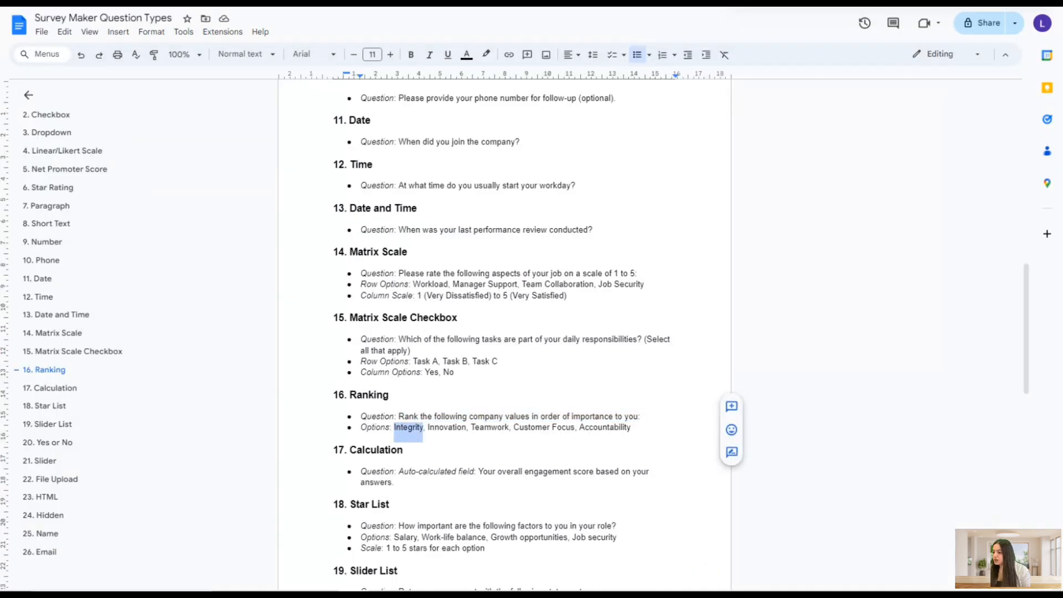
key(alt+Tab)
click(263, 313)
key(ctrl+v)
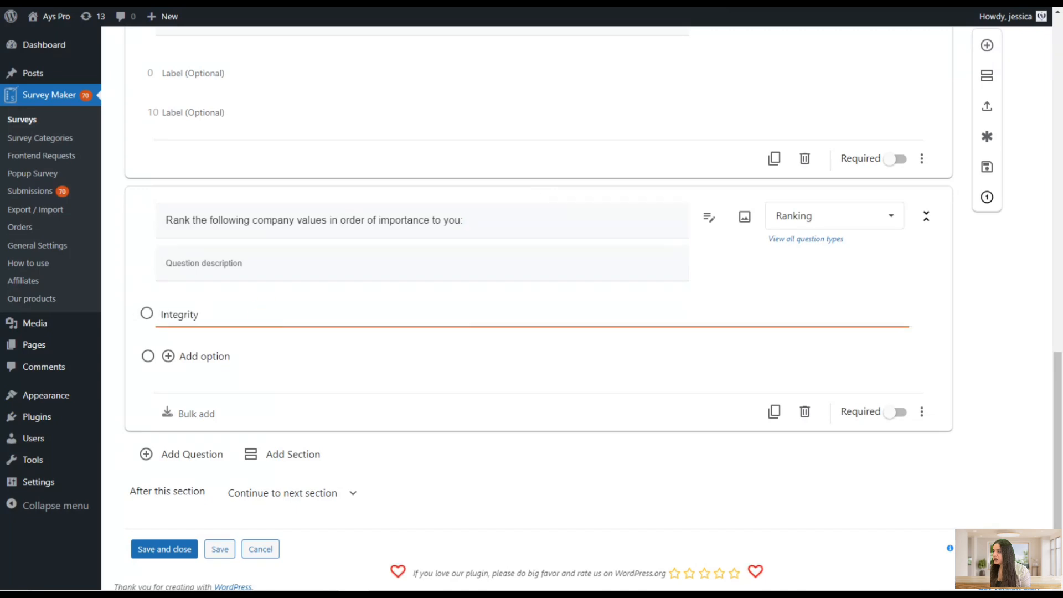
key(alt+Tab)
double_click(438, 429)
key(ctrl+c)
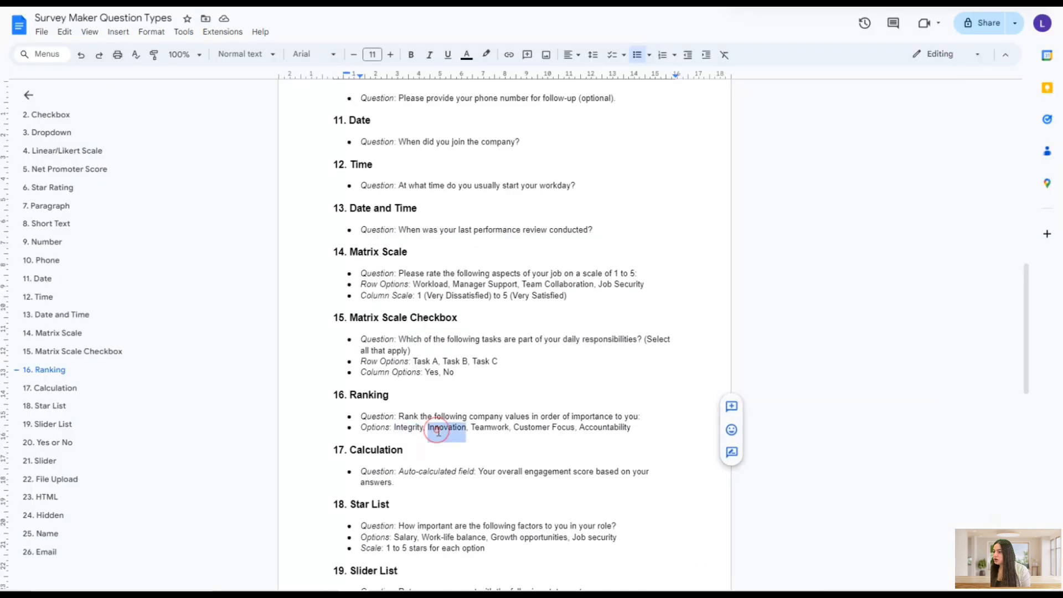
key(alt+Tab)
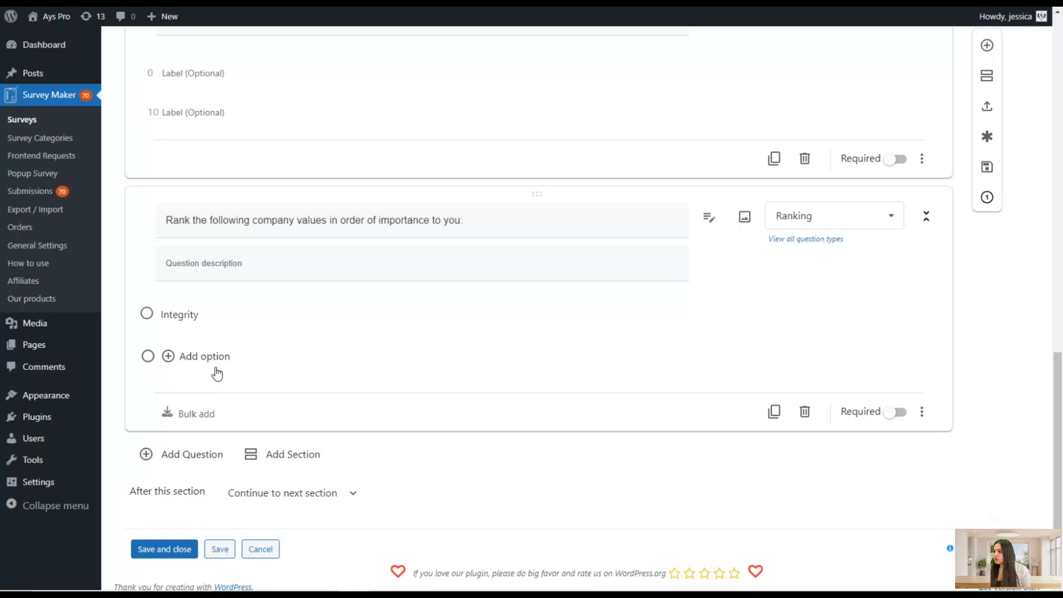
click(217, 359)
key(ctrl+v)
key(alt+Tab)
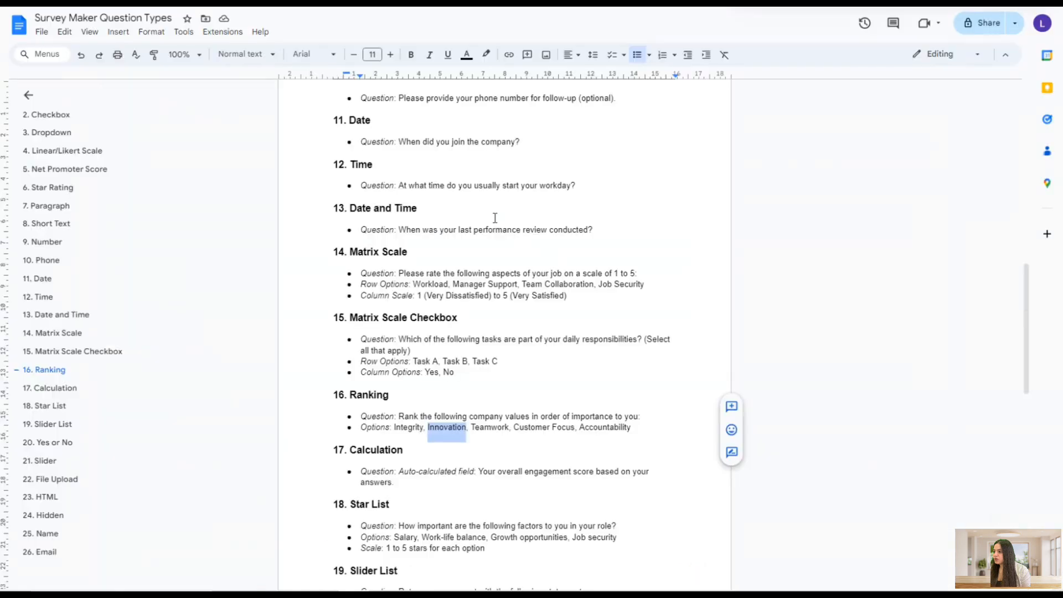
double_click(500, 427)
key(ctrl+c)
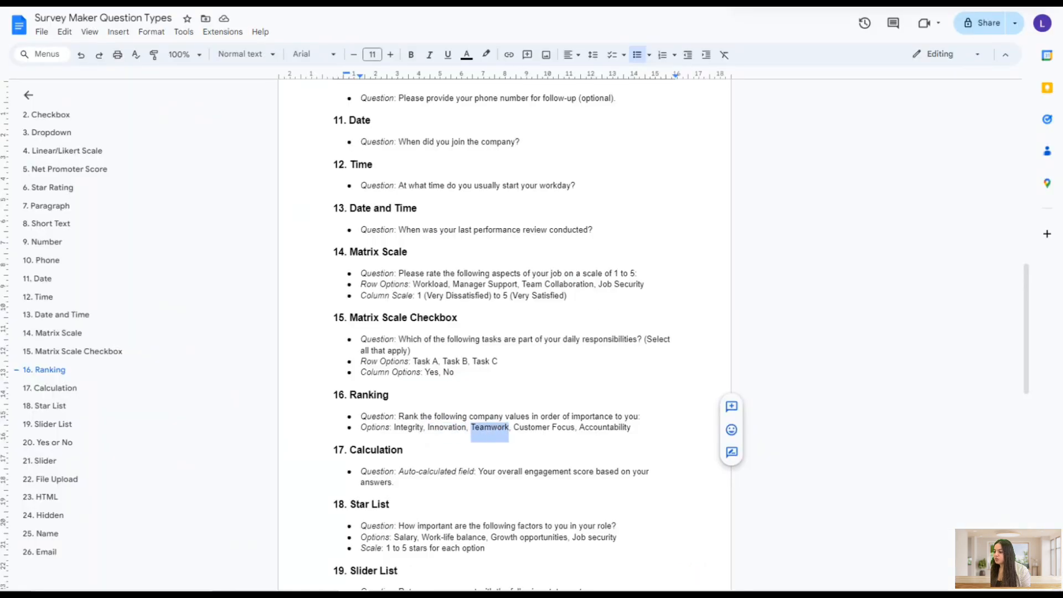
key(alt+Tab)
click(166, 398)
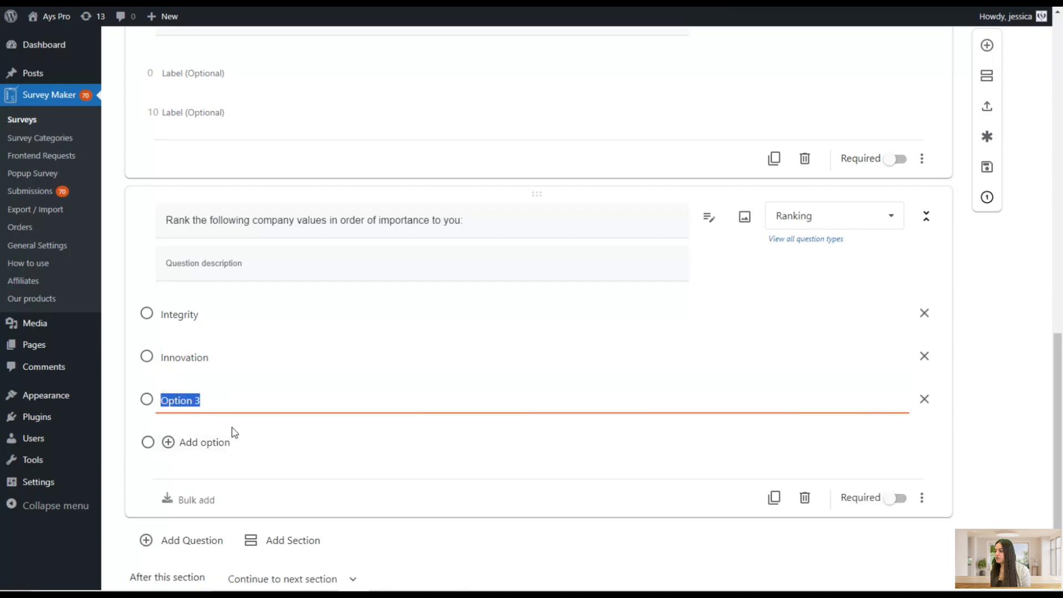
key(ctrl+v)
Save the survey and reload the survey's front-end page
scroll(261, 484, down, 3)
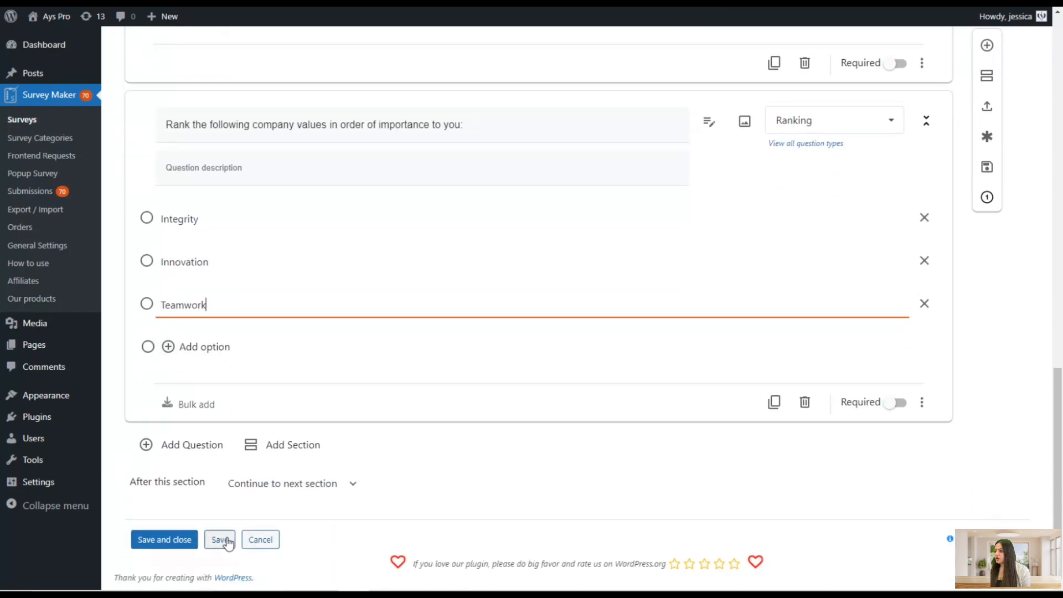
click(221, 540)
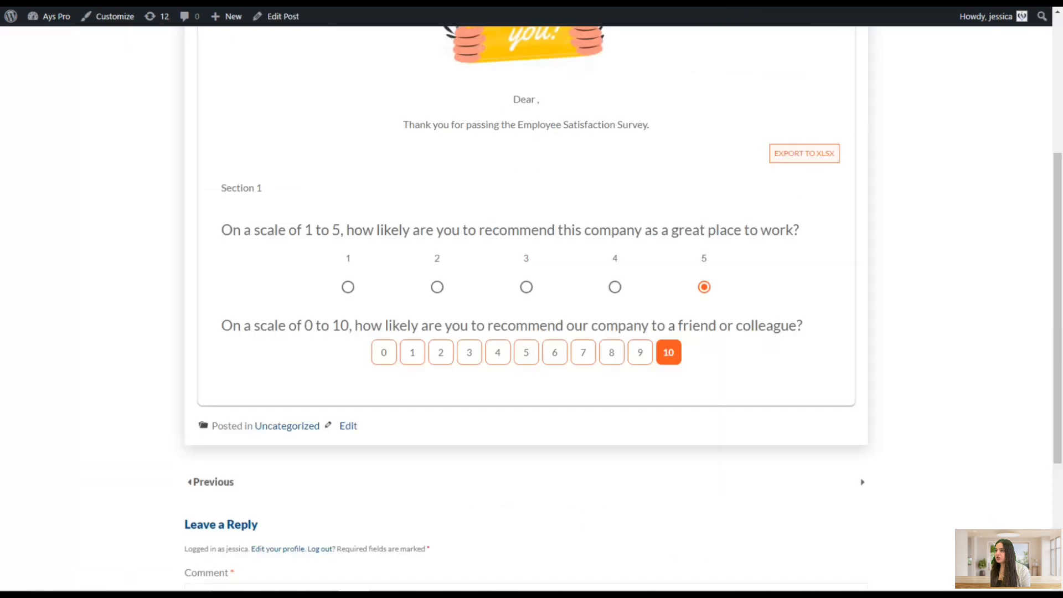
key(F5)
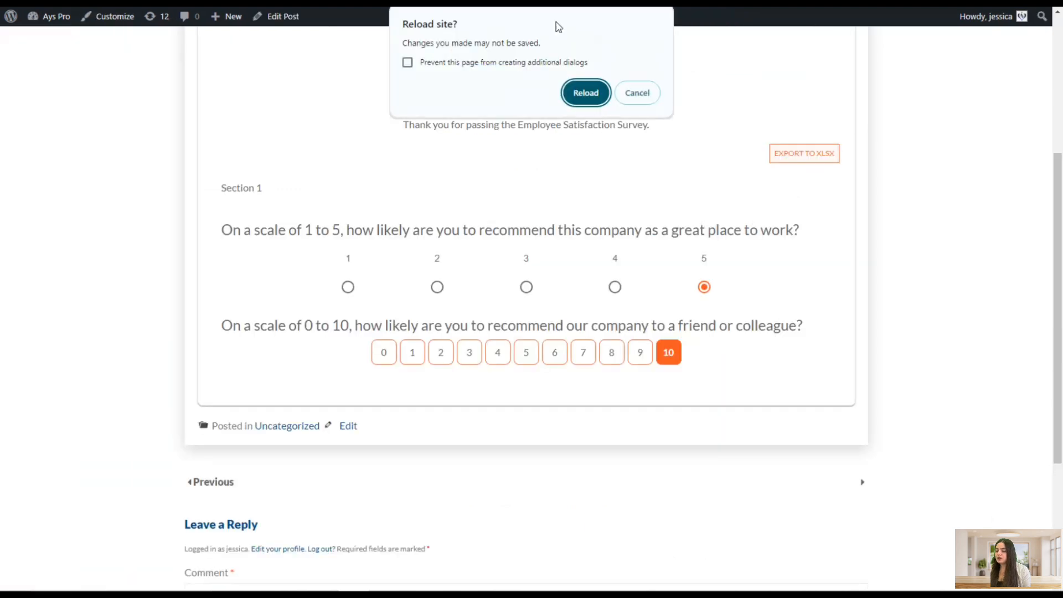
click(588, 92)
Reorder the ranking options on the front-end survey to Teamwork, Integrity, Innovation
scroll(606, 356, up, 2)
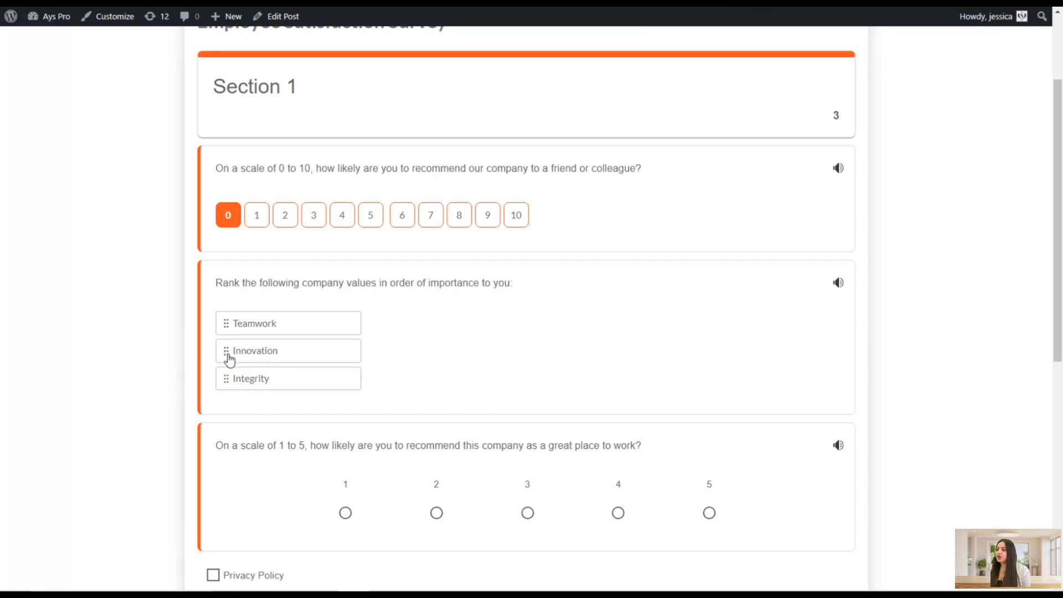
drag(227, 357, 234, 322)
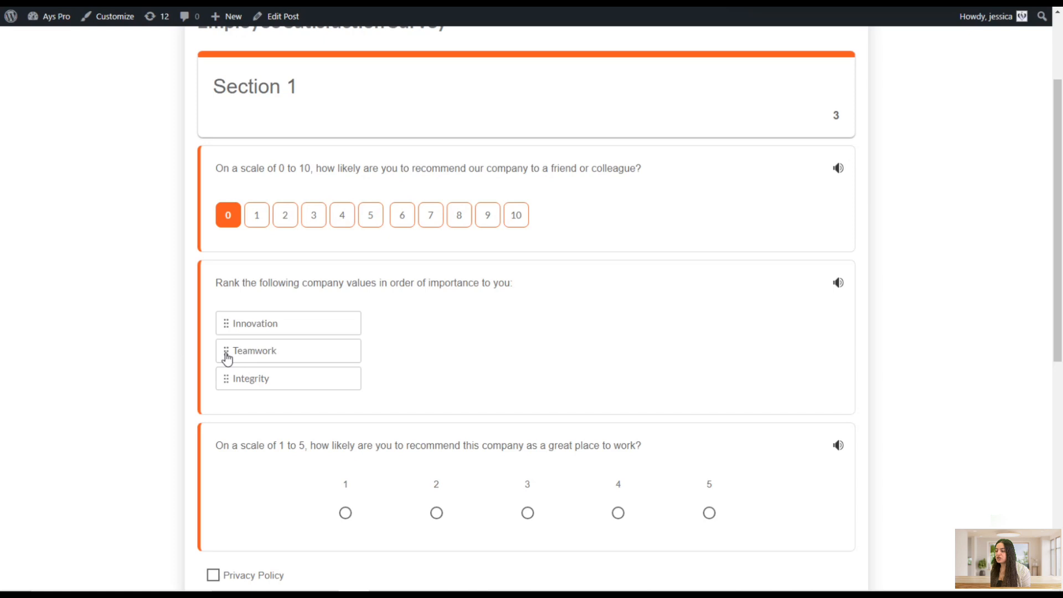
drag(227, 359, 234, 318)
drag(219, 389, 233, 310)
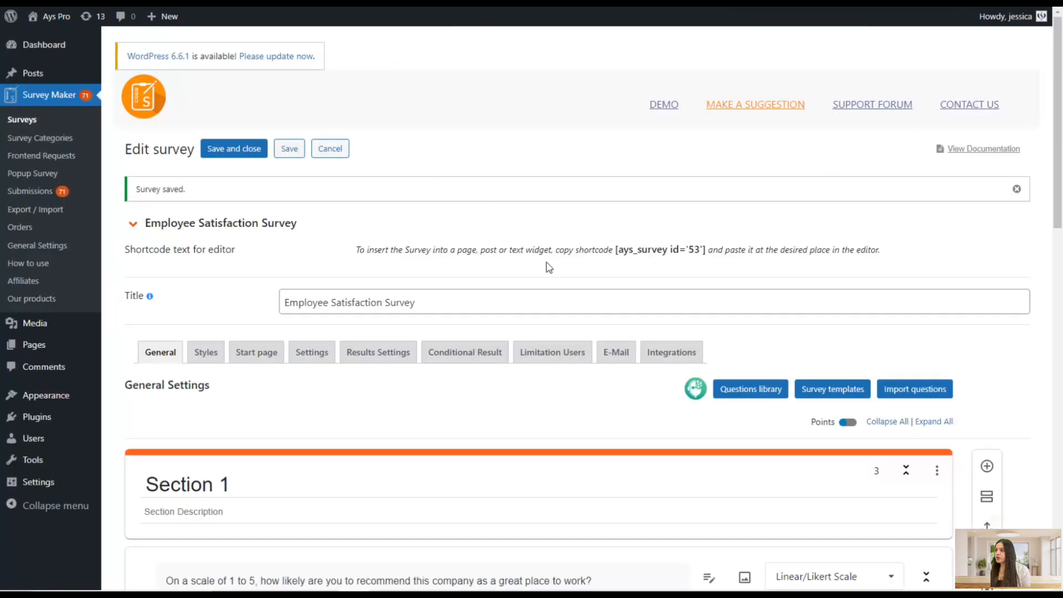
Add a new question below the Ranking question and set its type to Calculation
scroll(587, 285, down, 15)
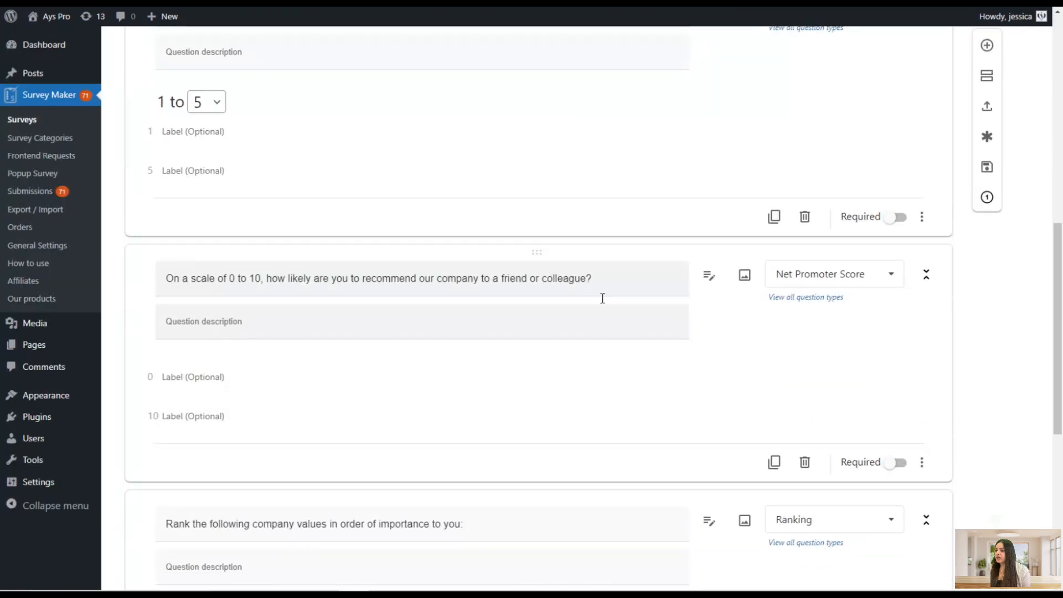
scroll(618, 332, down, 2)
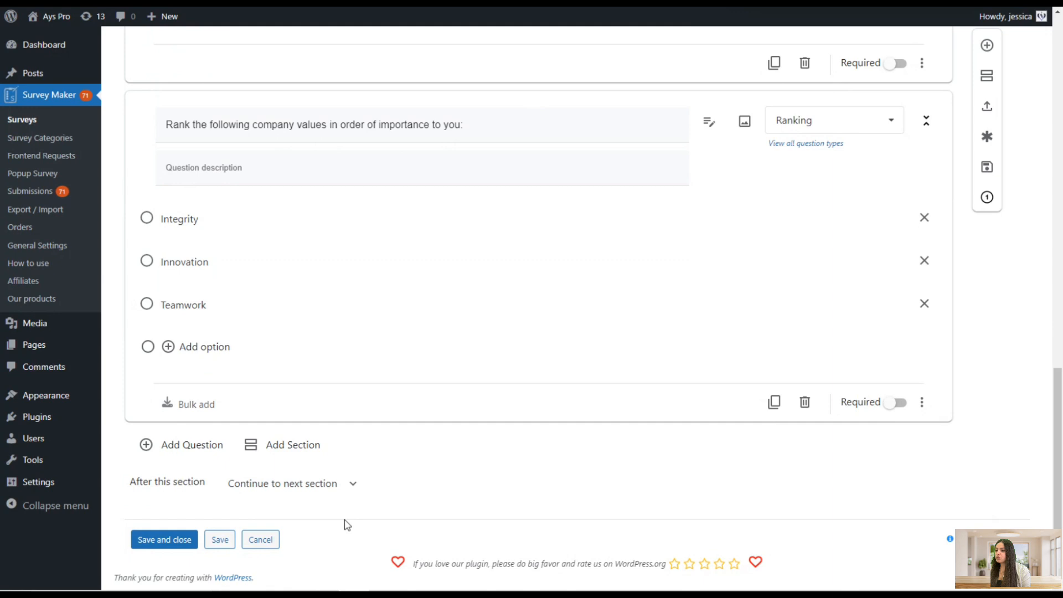
click(191, 446)
scroll(796, 316, down, 2)
click(814, 208)
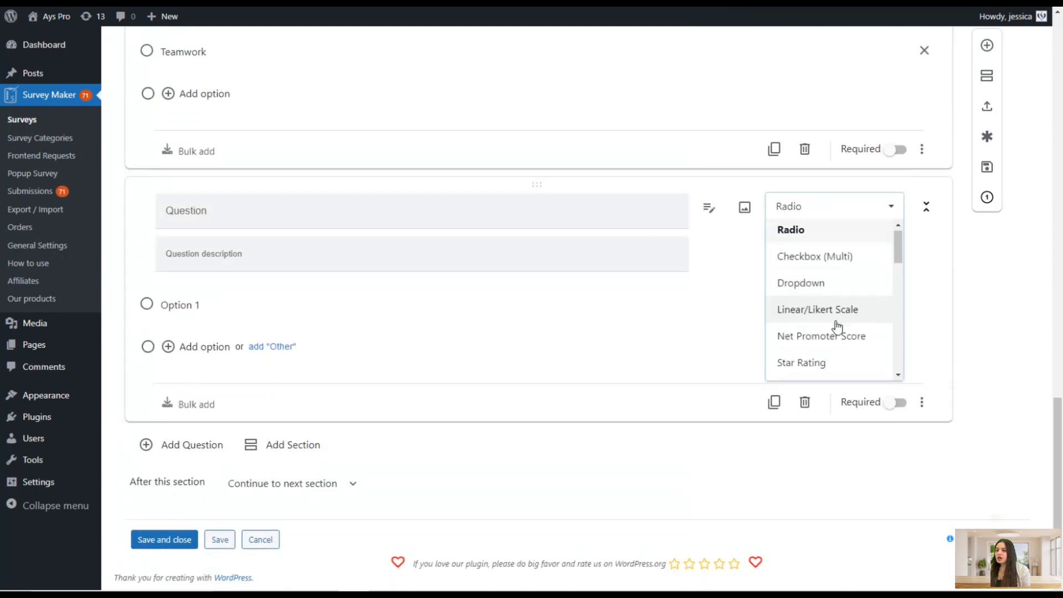
scroll(832, 327, down, 3)
scroll(831, 331, down, 5)
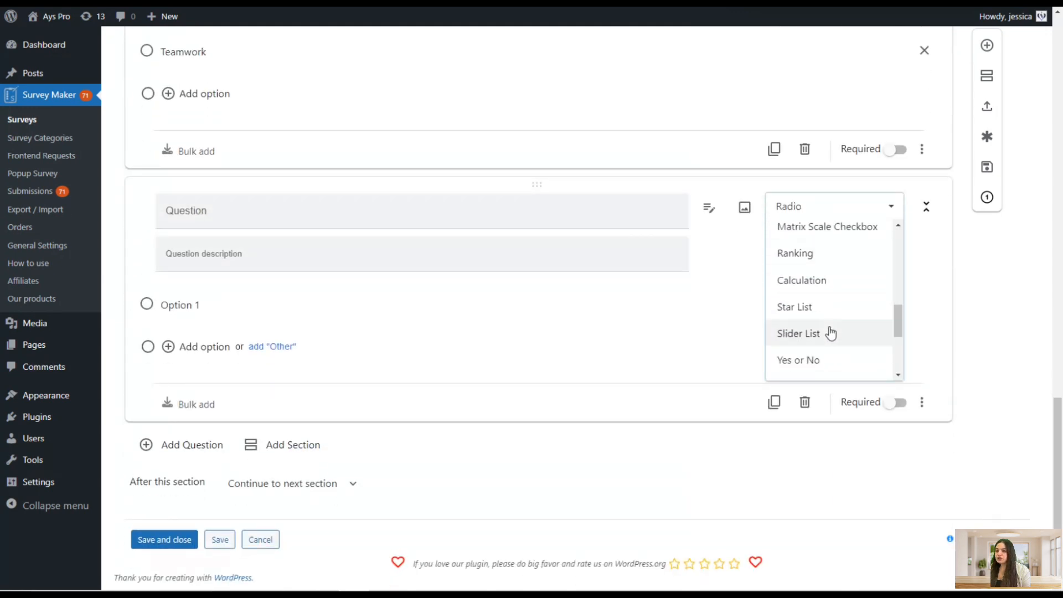
click(821, 280)
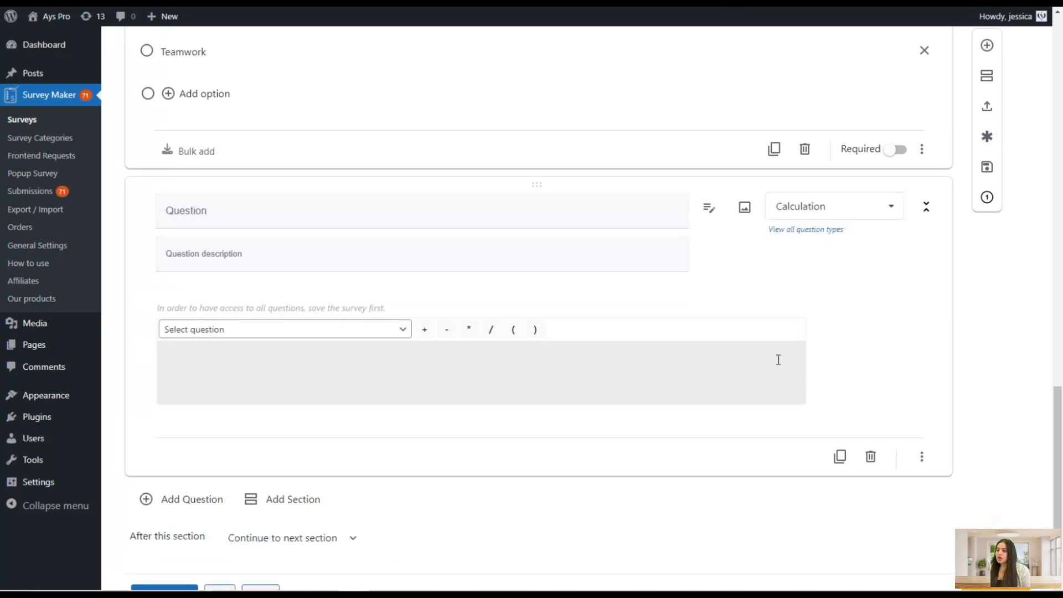
Enable points for answers in the survey
scroll(762, 400, up, 3)
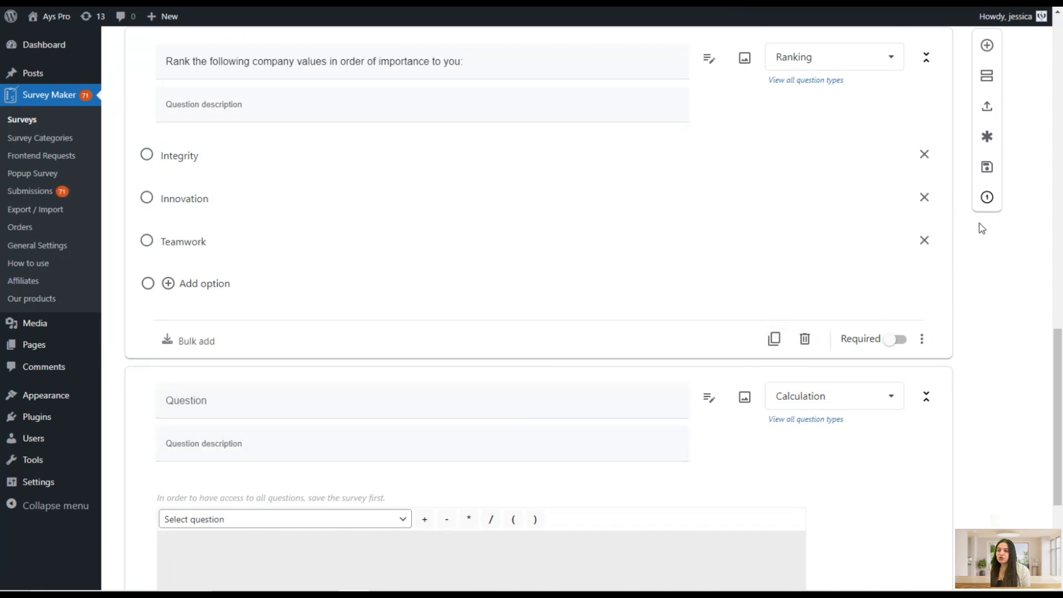
click(987, 198)
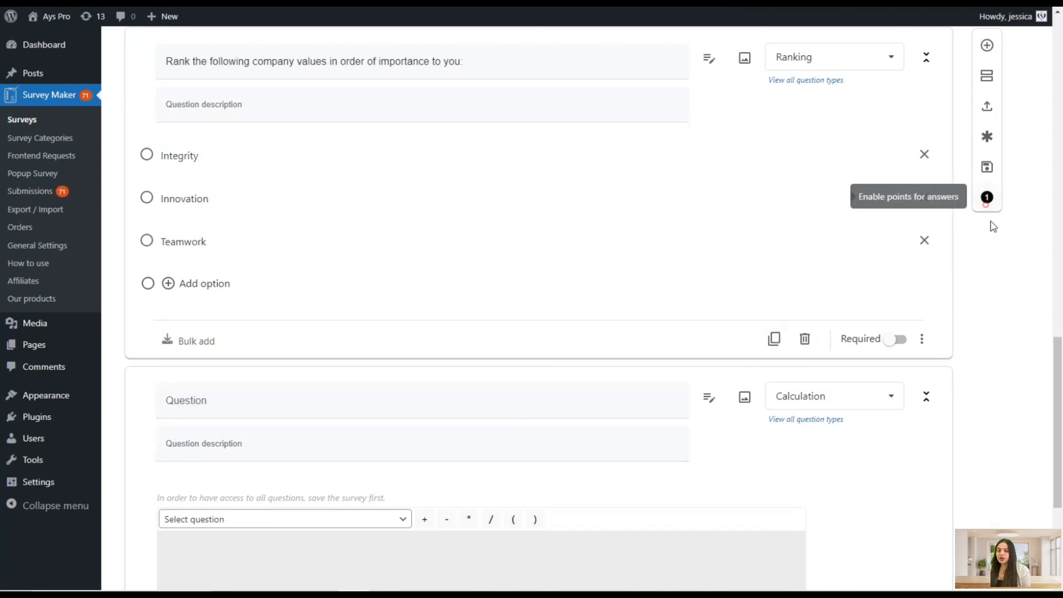
scroll(987, 302, up, 10)
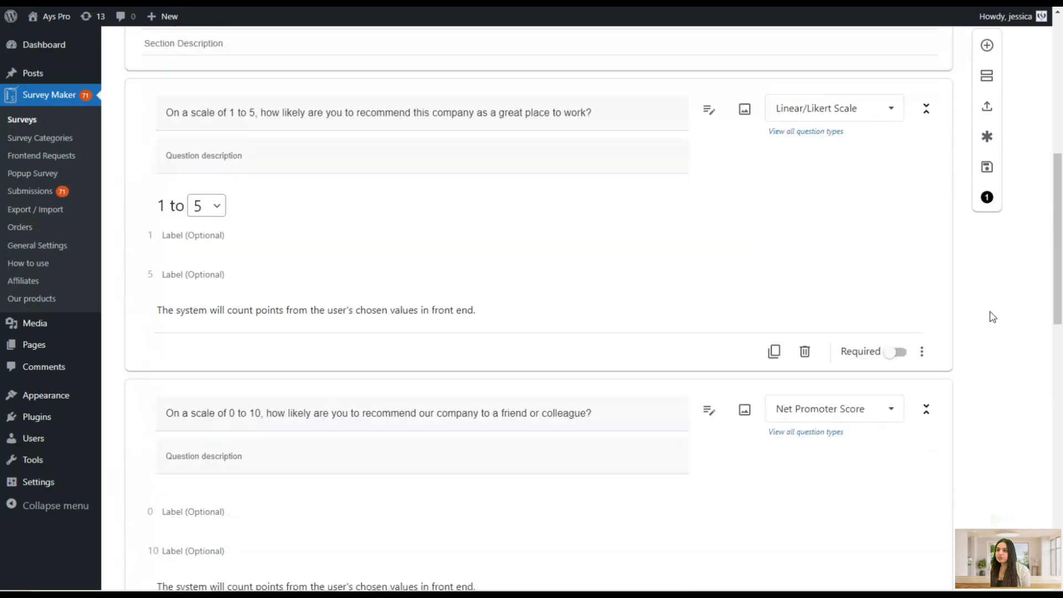
scroll(831, 355, down, 20)
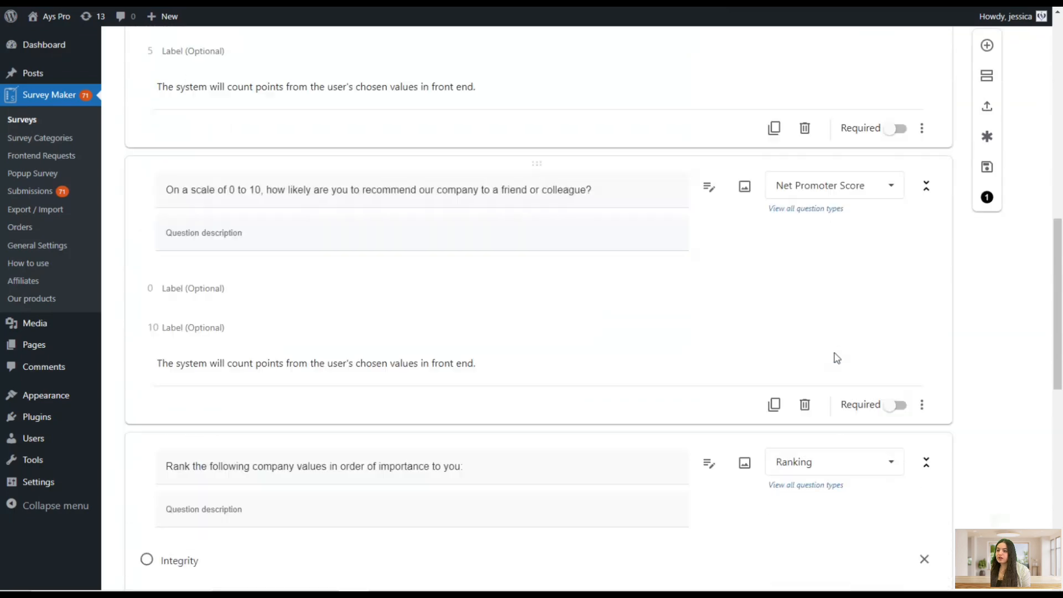
scroll(852, 358, down, 1)
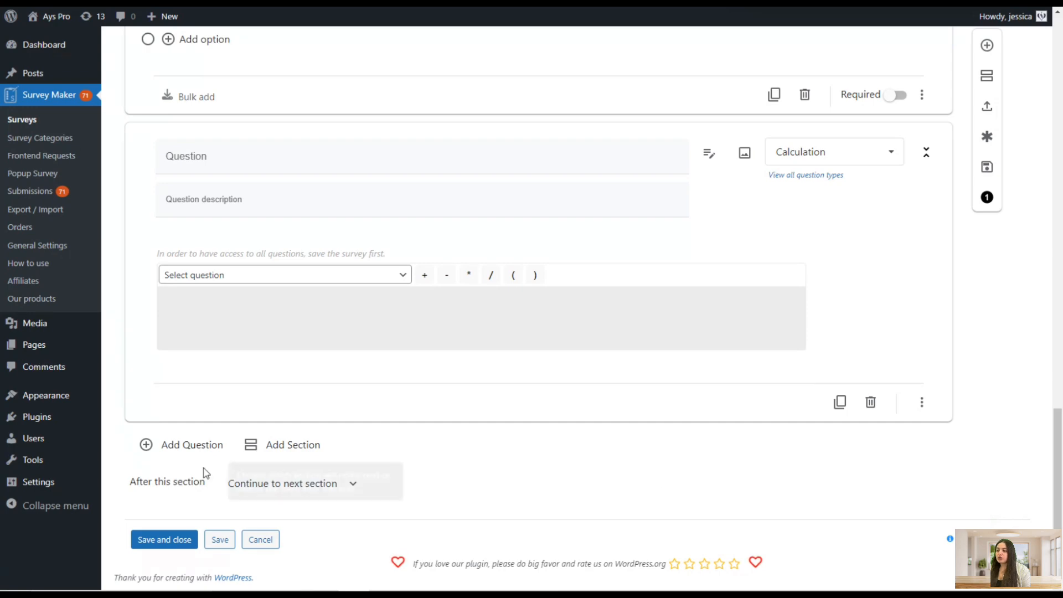
Add another question and paste the Radio Button question from the Google Doc as its text
click(192, 446)
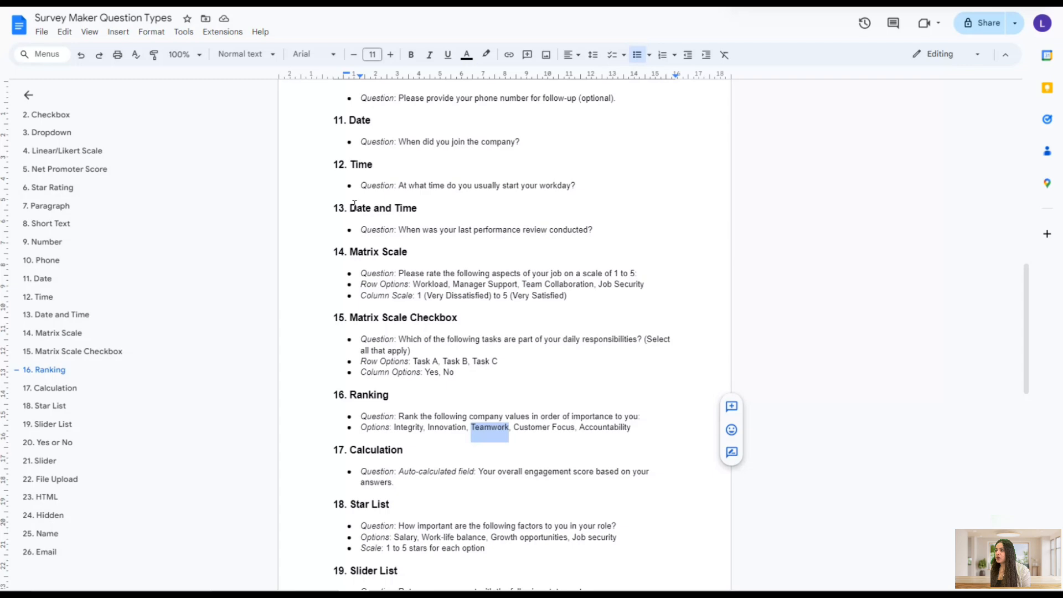
scroll(354, 205, up, 12)
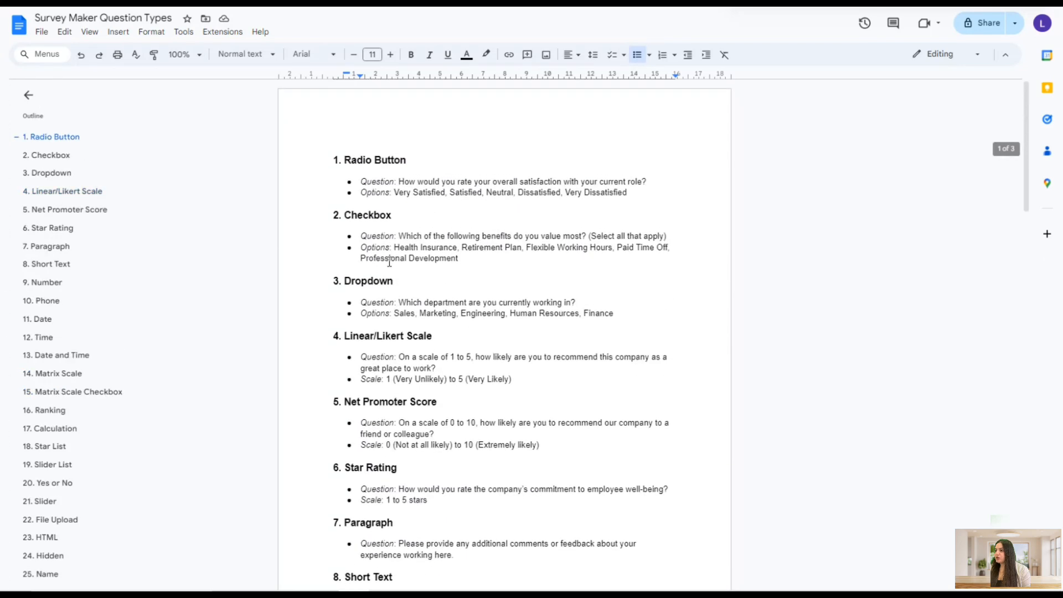
drag(399, 181, 649, 180)
key(ctrl+c)
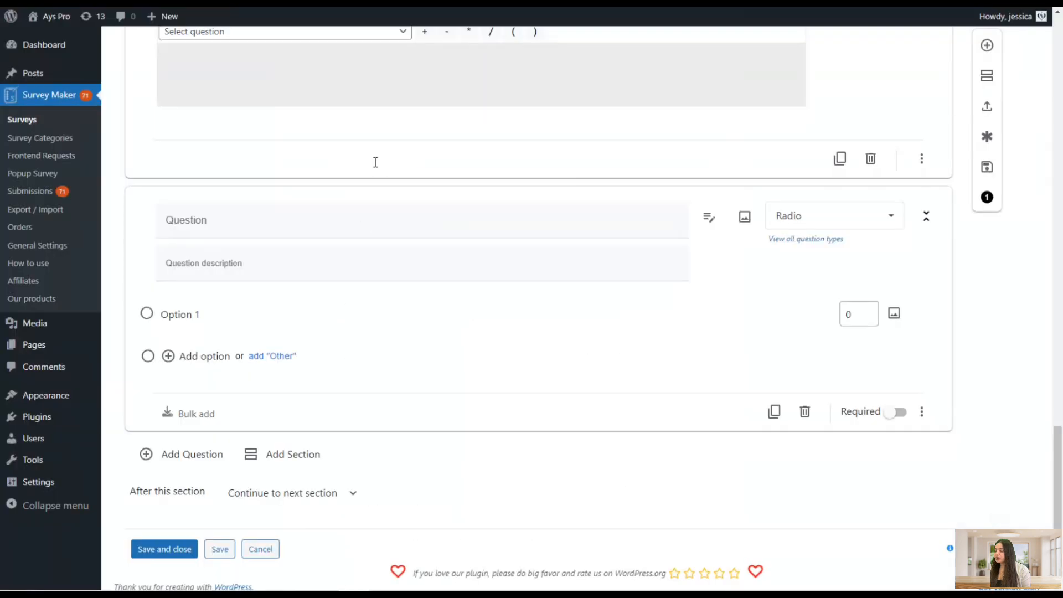
click(356, 218)
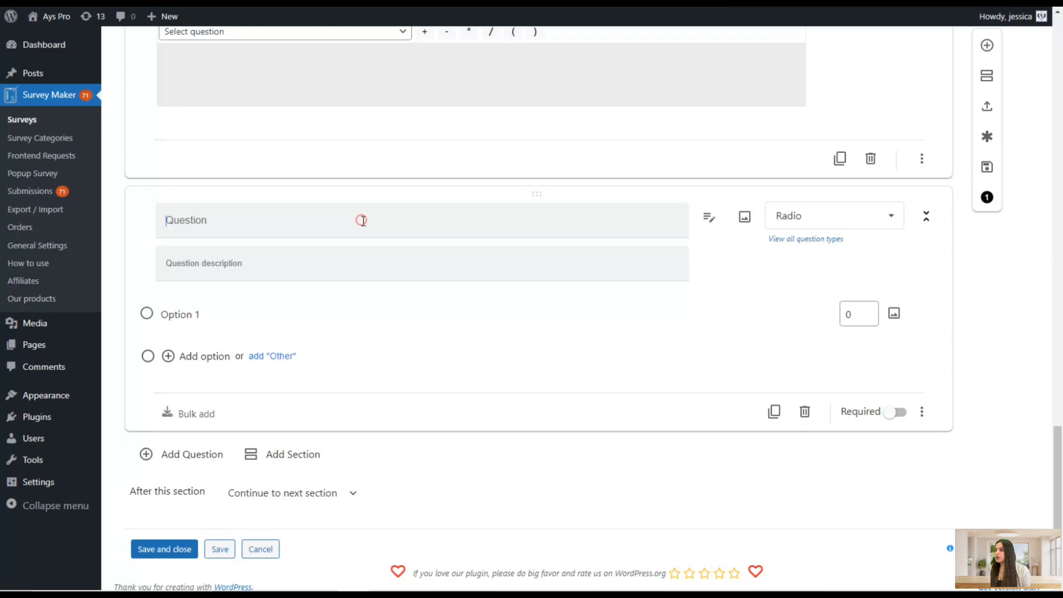
key(ctrl+v)
Copy Very Satisfied, Satisfied and Neutral from the Google Doc and add them as the Radio question's options
key(alt+Tab)
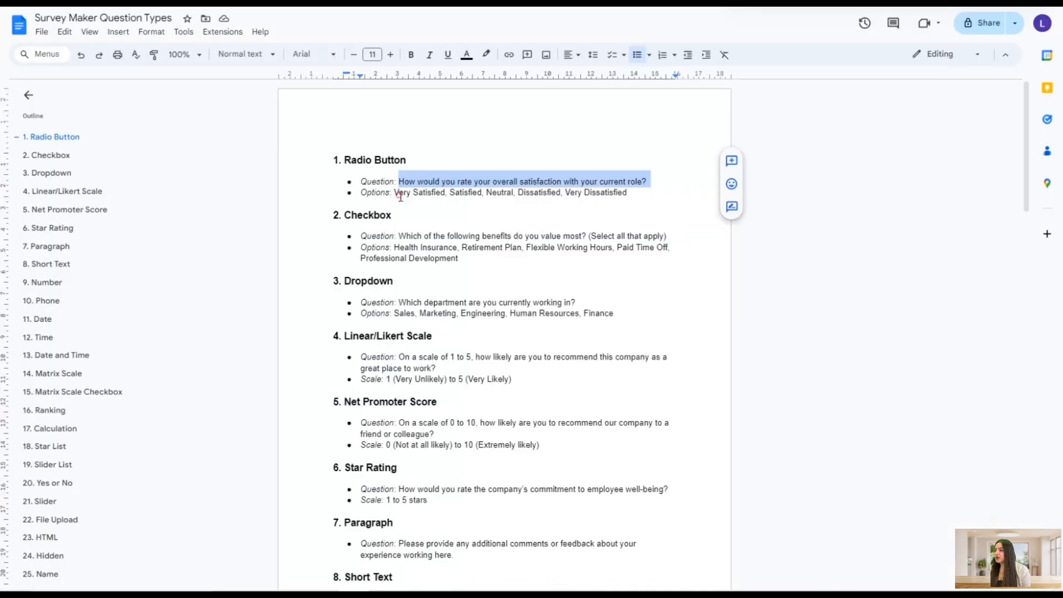
drag(394, 194, 446, 198)
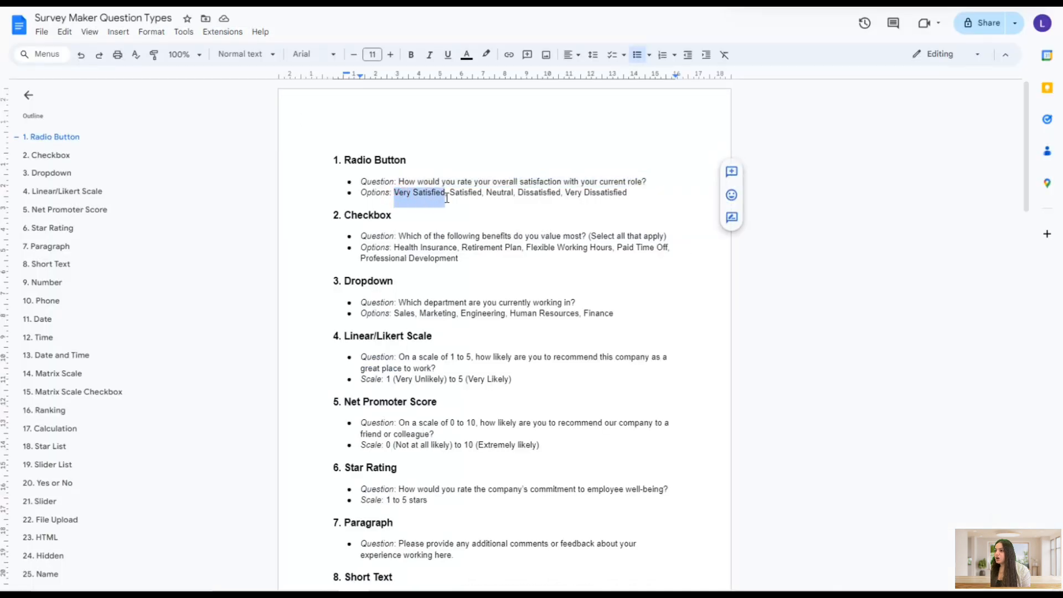
key(ctrl+c)
key(alt+Tab)
click(256, 330)
key(ctrl+a)
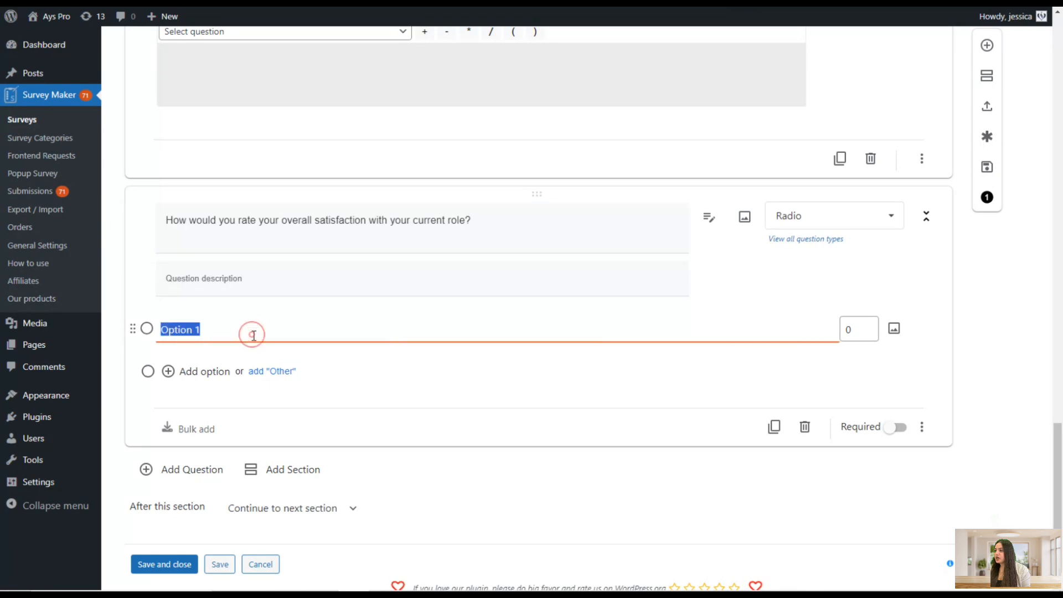
key(ctrl+v)
click(185, 372)
key(alt+Tab)
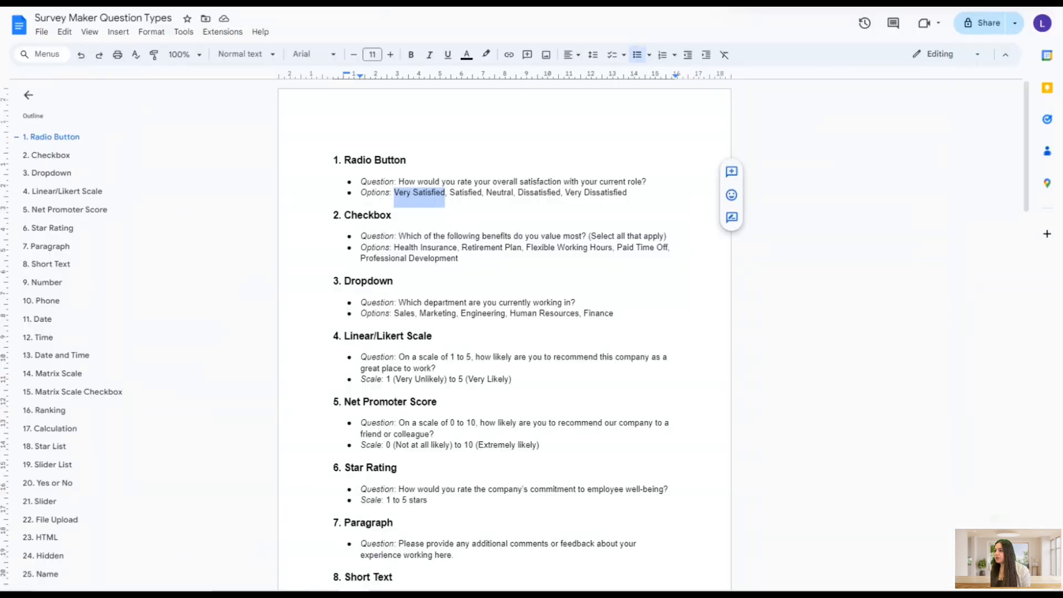
double_click(469, 193)
key(ctrl+c)
key(alt+Tab)
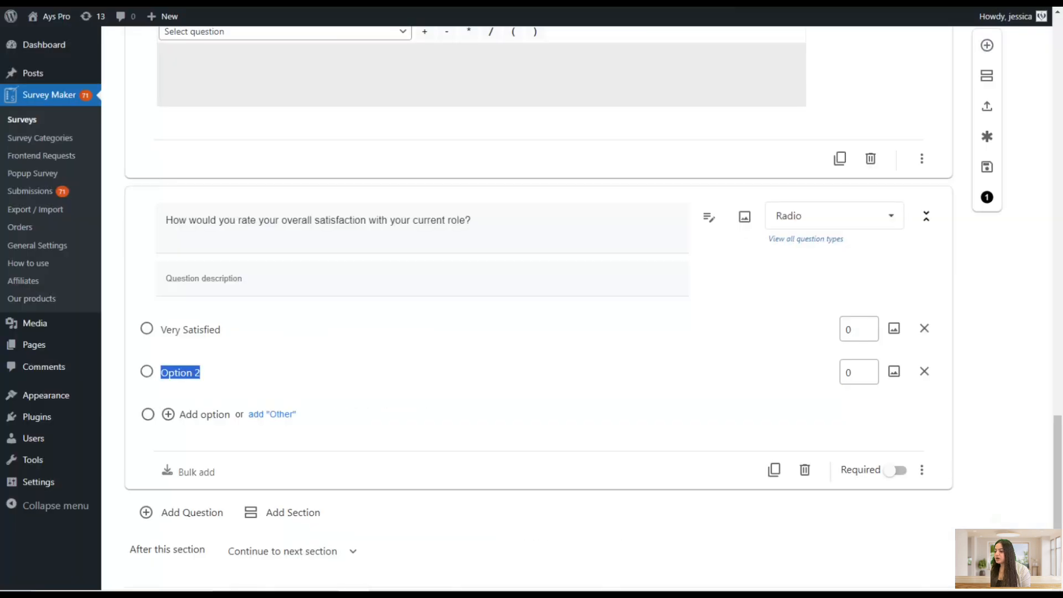
key(ctrl+v)
click(205, 420)
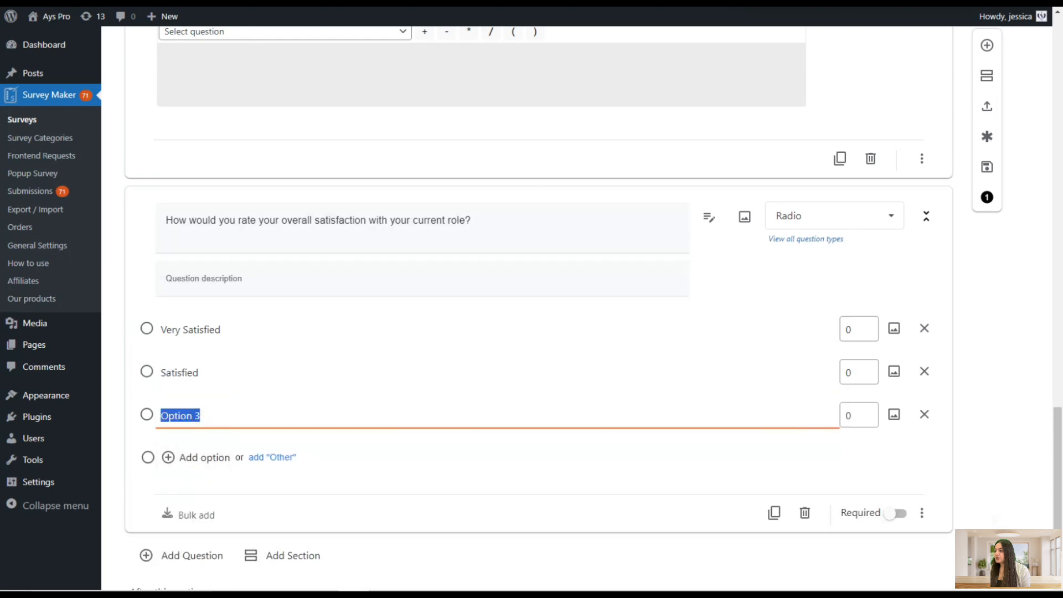
key(alt+Tab)
click(505, 191)
double_click(506, 191)
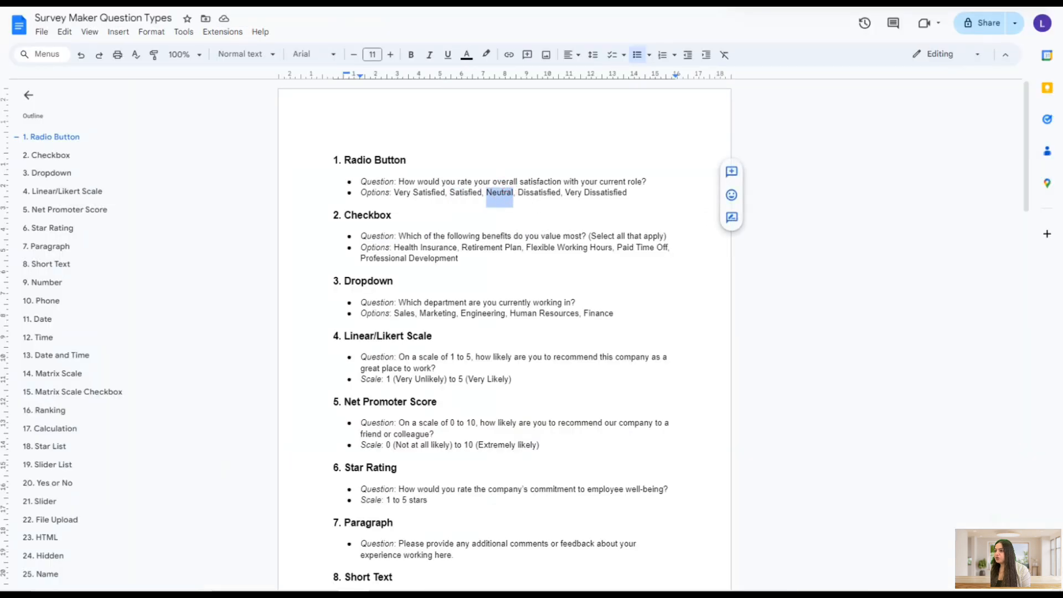
key(ctrl+c)
key(alt+Tab)
key(ctrl+v)
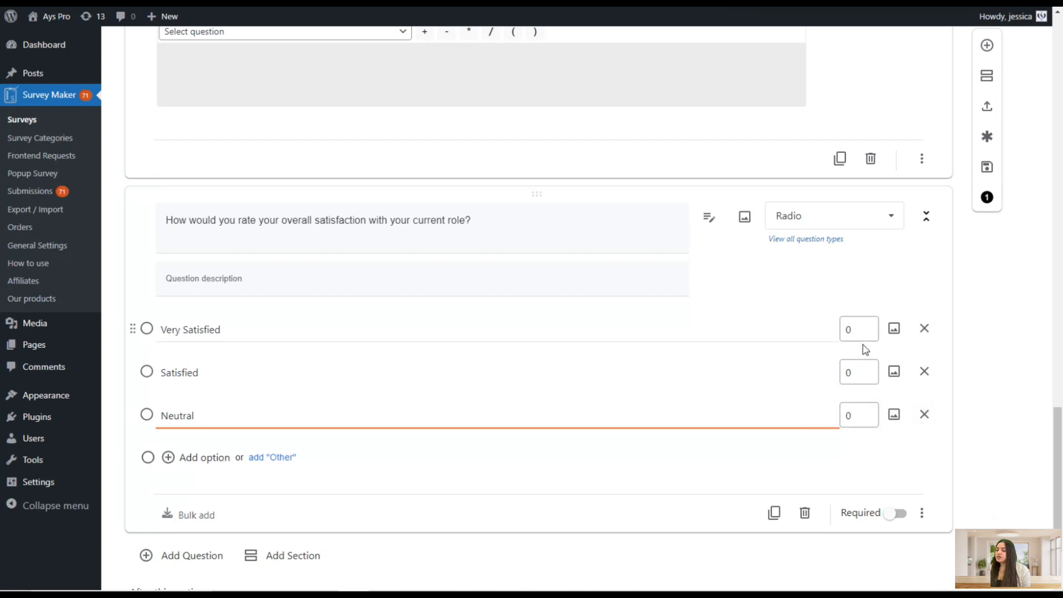
Set the points for Very Satisfied, Satisfied and Neutral to 1, 2 and 3
double_click(850, 330)
text(1)
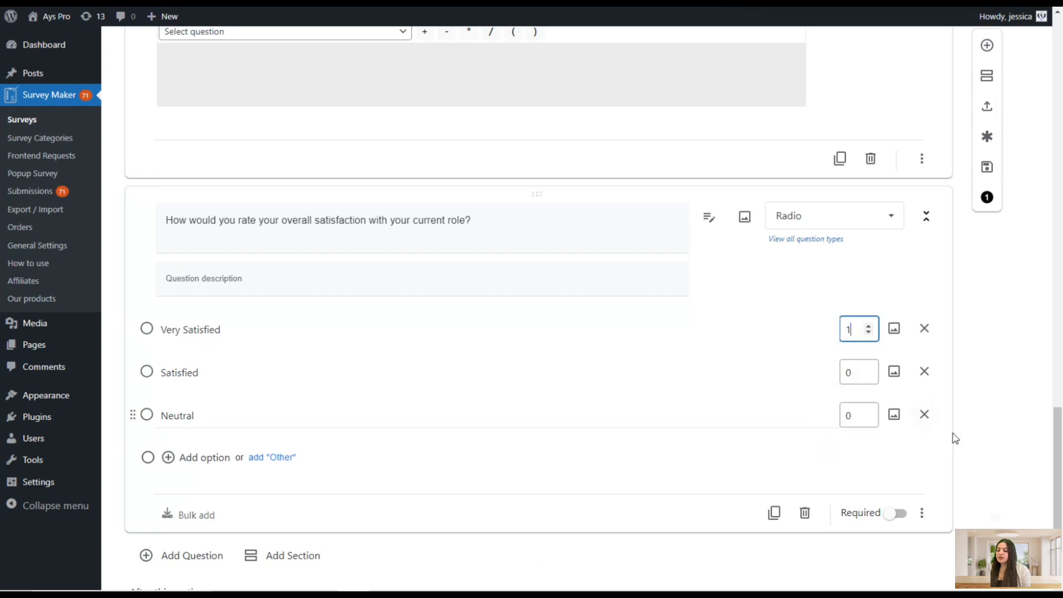
double_click(850, 373)
text(2)
click(868, 417)
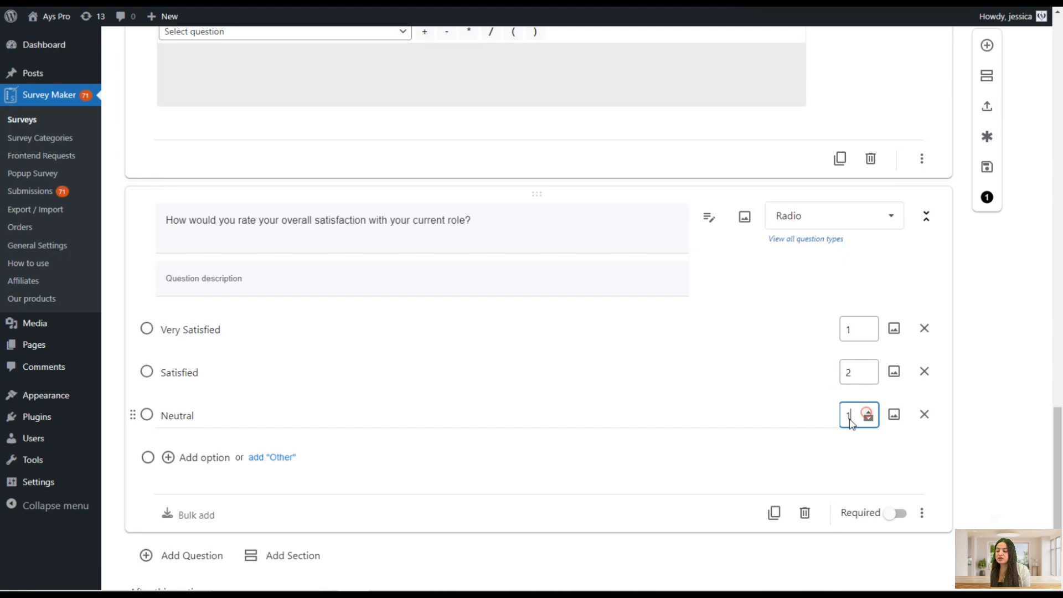
drag(853, 416, 835, 423)
text(3)
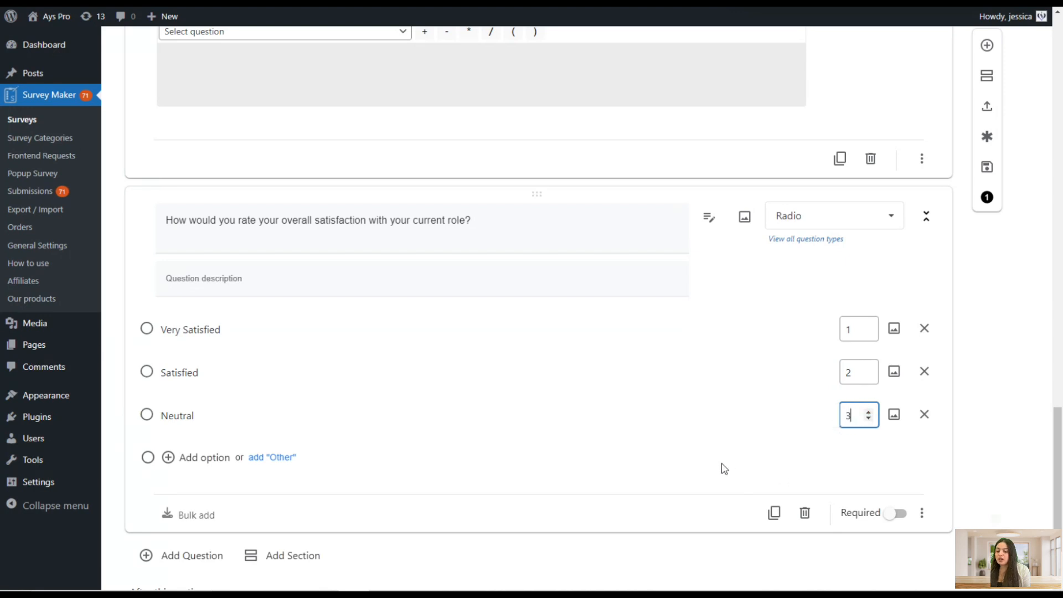
Save the survey
scroll(723, 468, down, 2)
scroll(603, 480, up, 6)
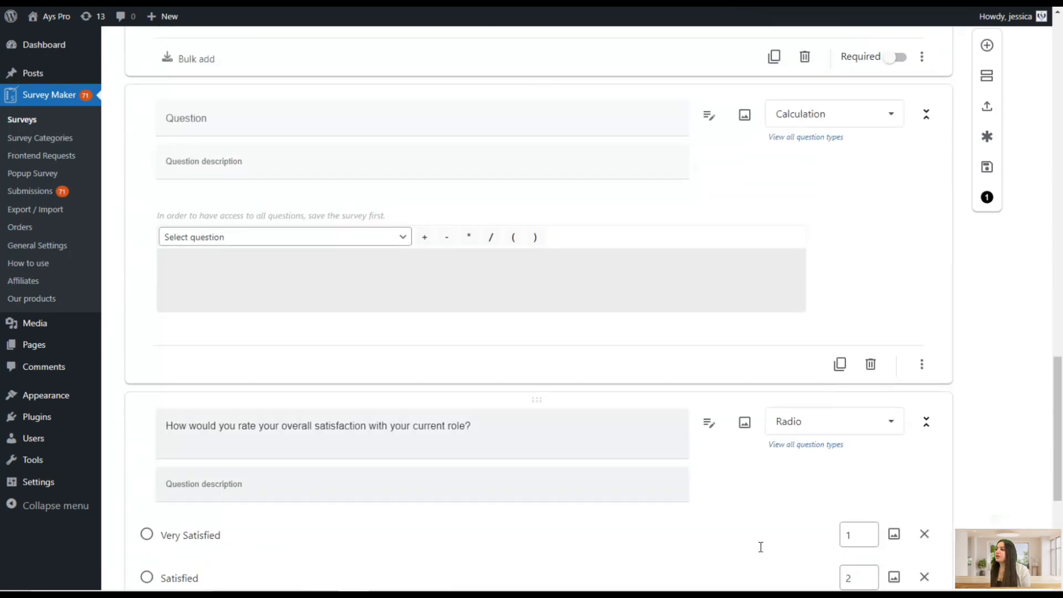
click(213, 238)
click(670, 286)
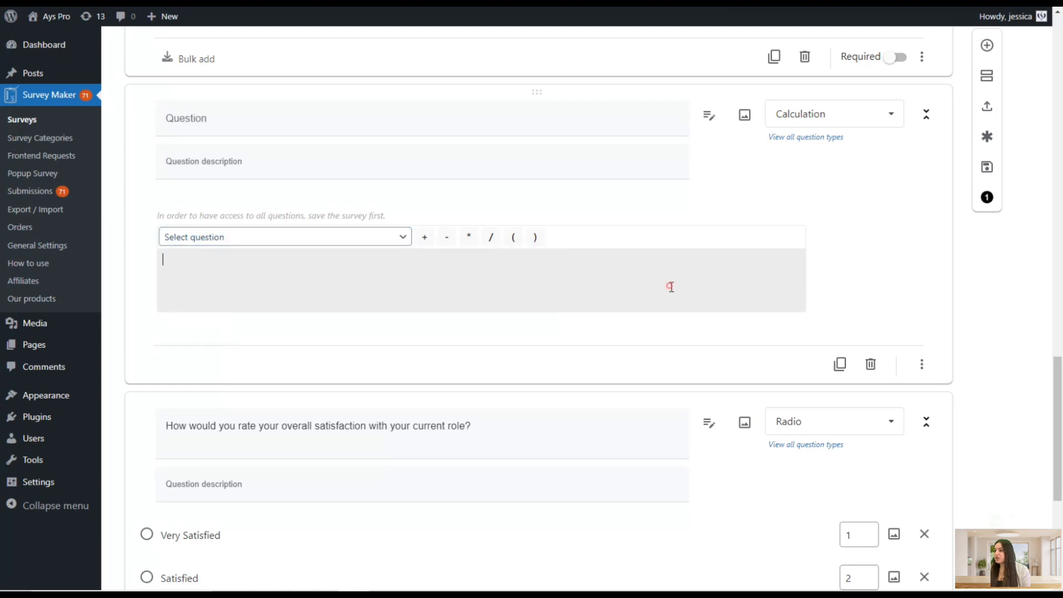
key(ctrl+s)
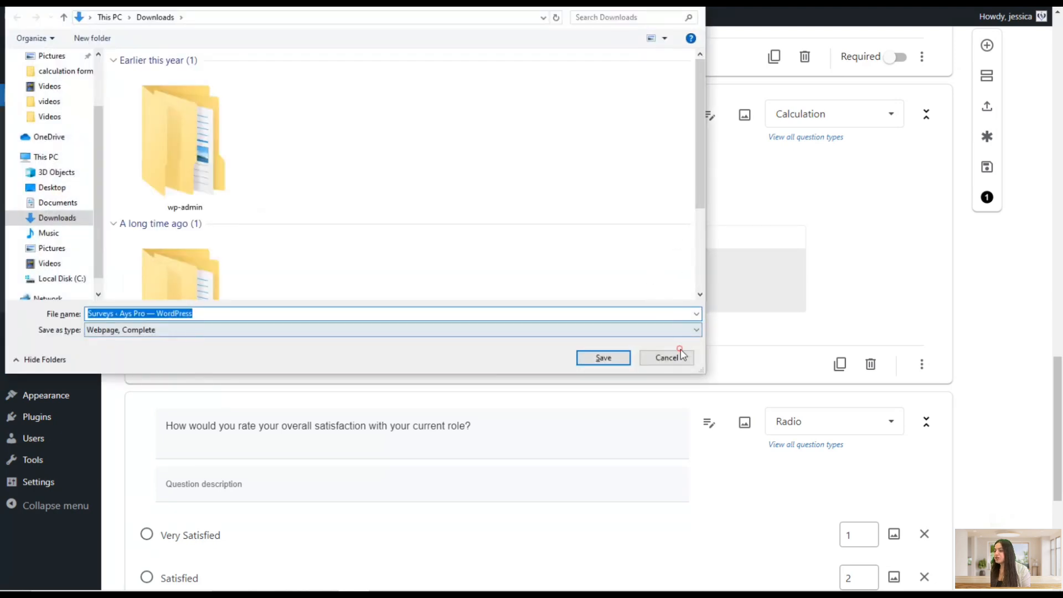
click(680, 357)
scroll(182, 499, down, 5)
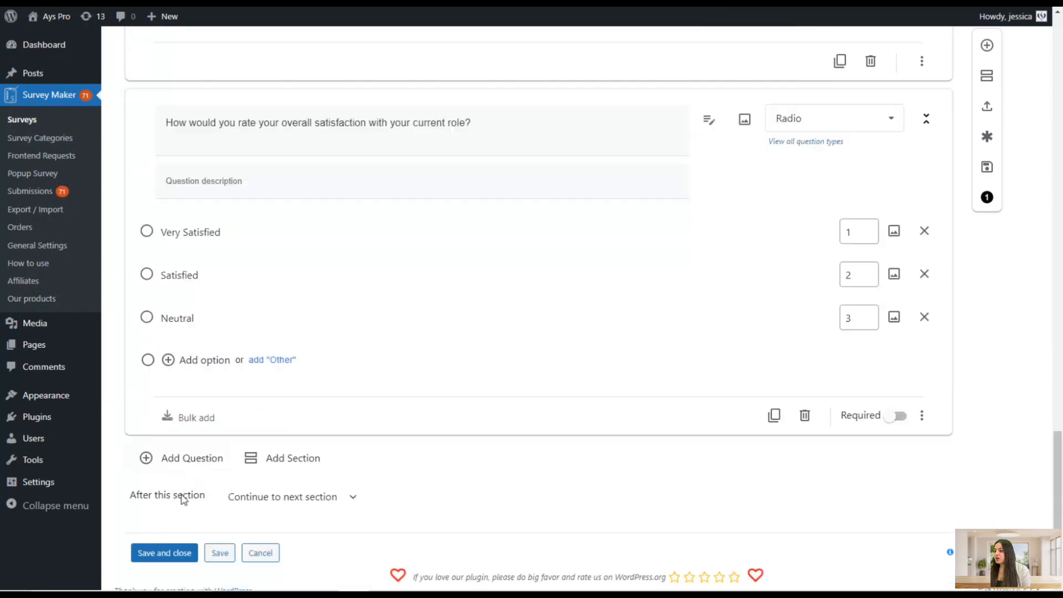
click(204, 533)
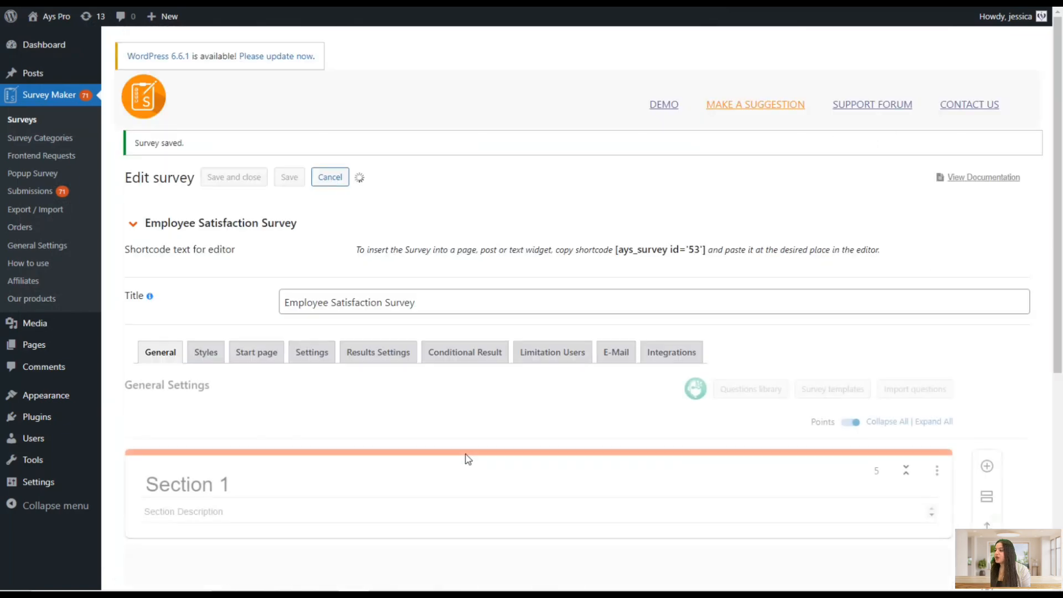
Insert the current-role satisfaction question into the Calculation question's formula
scroll(470, 454, down, 6)
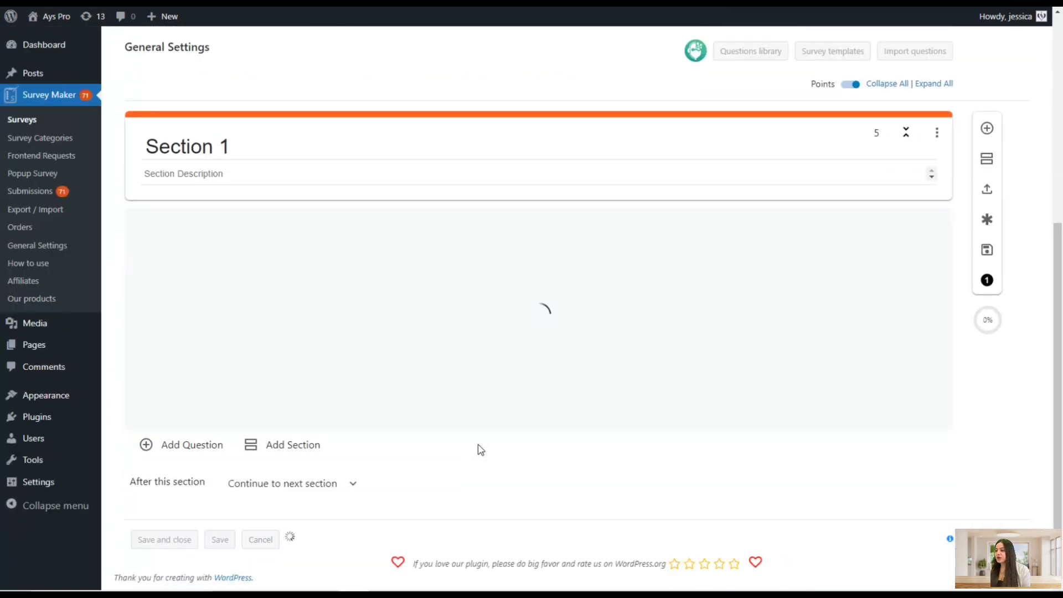
scroll(481, 449, down, 10)
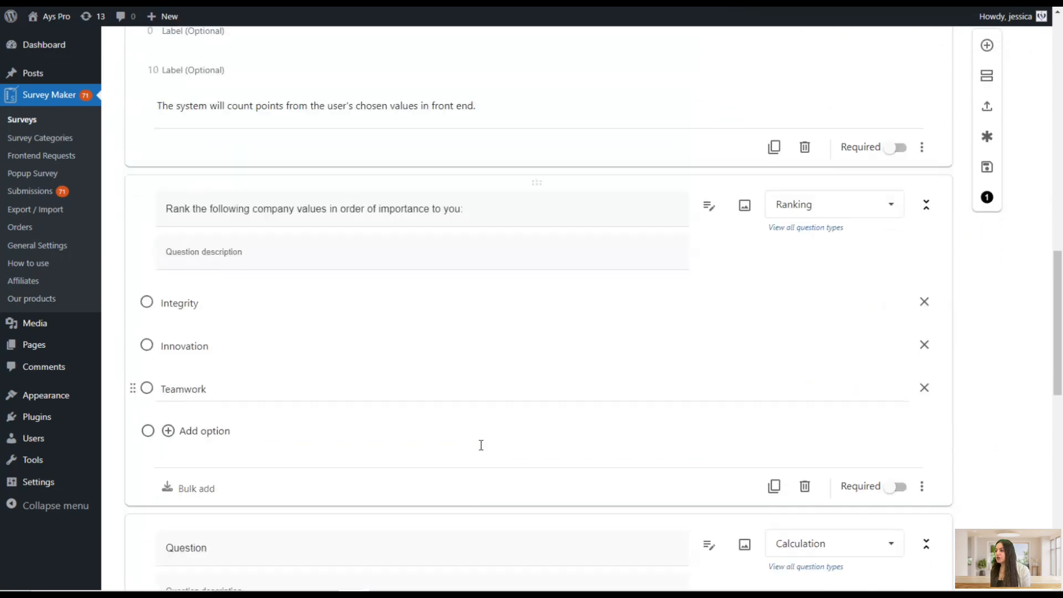
scroll(482, 447, down, 4)
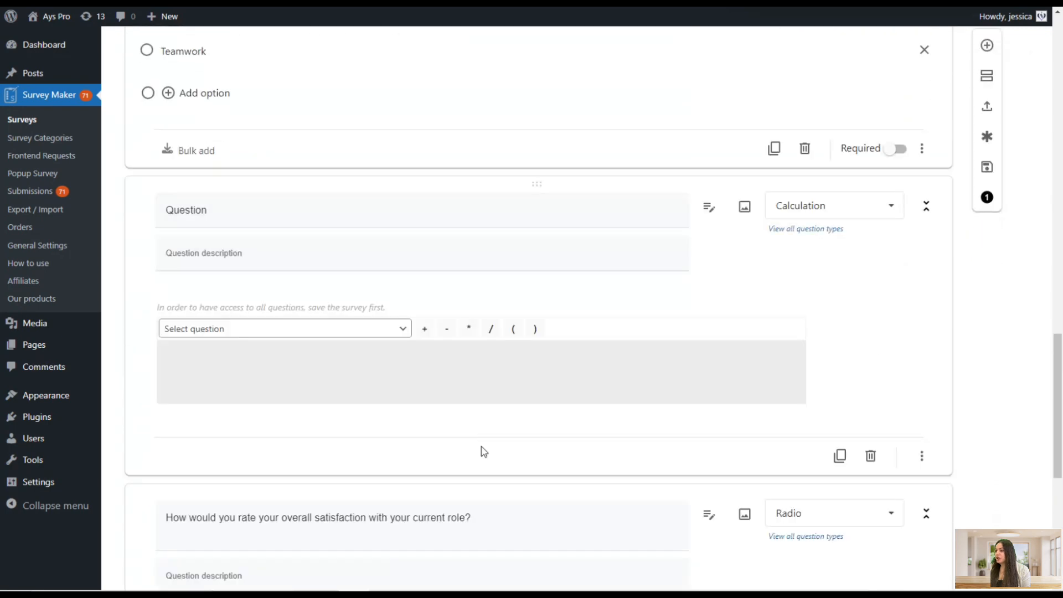
click(237, 332)
click(249, 370)
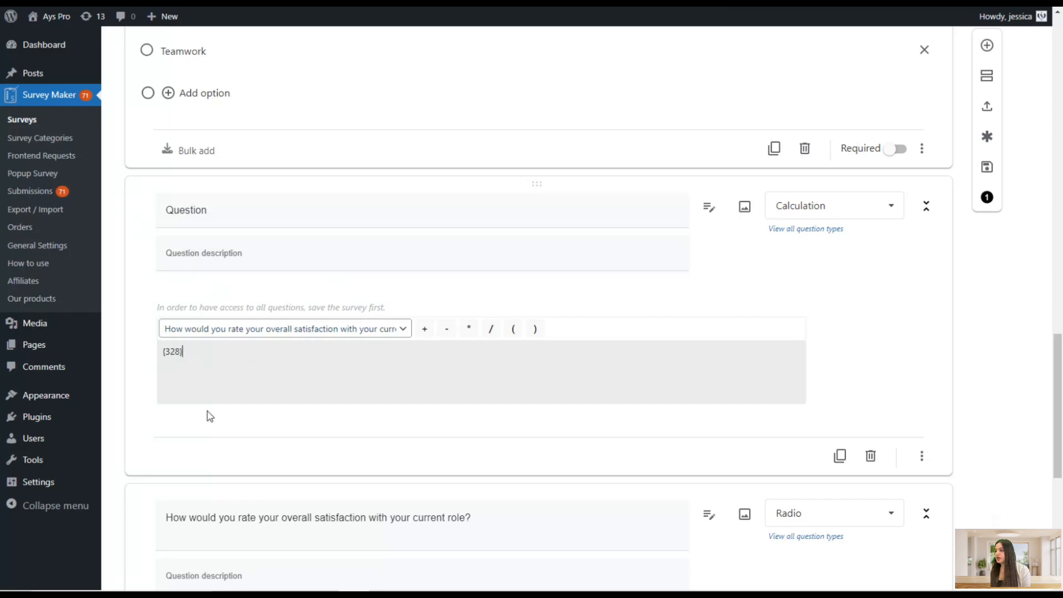
click(204, 360)
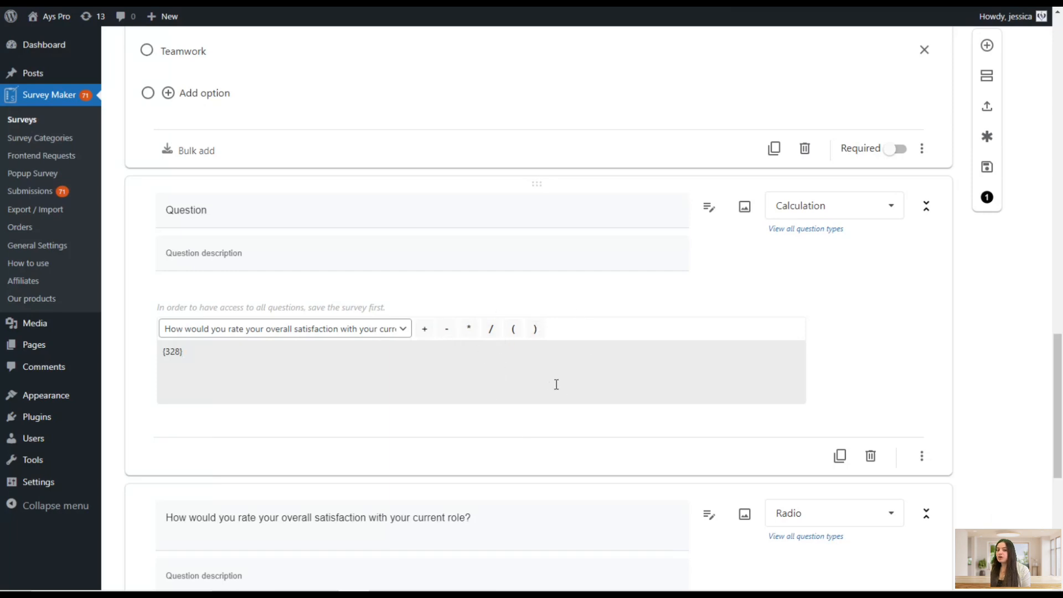
scroll(548, 402, up, 15)
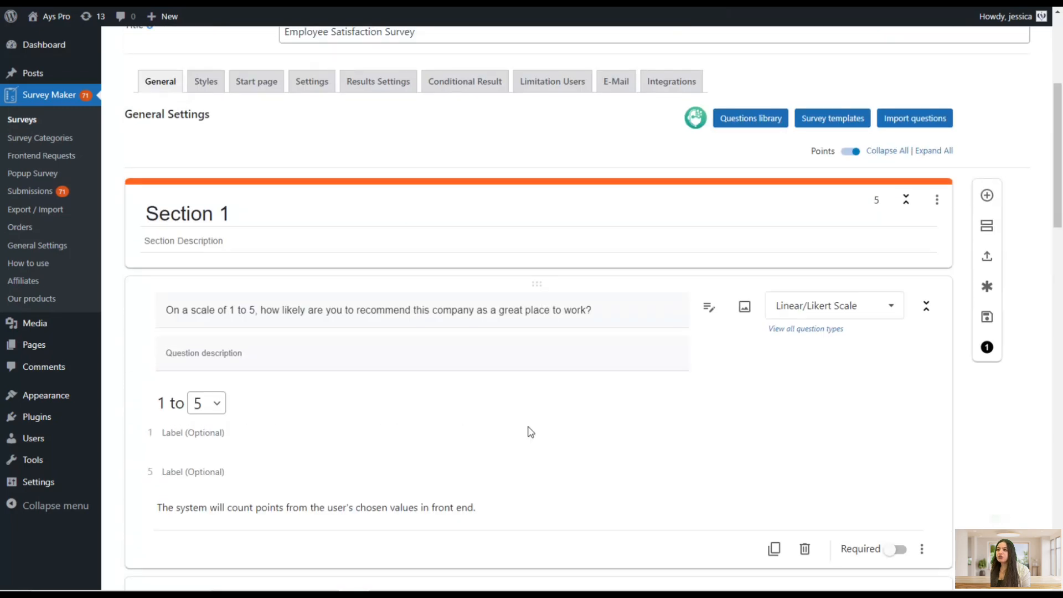
In the Conditional Result settings, set the first condition to Survey Points Greater Than (>) 5
click(476, 346)
scroll(505, 436, down, 3)
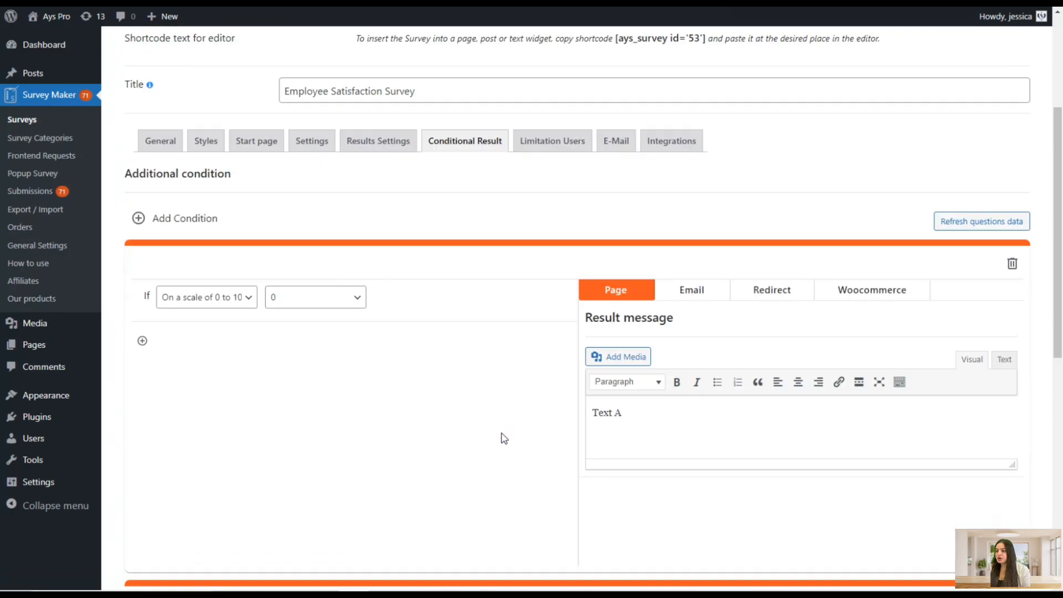
click(221, 299)
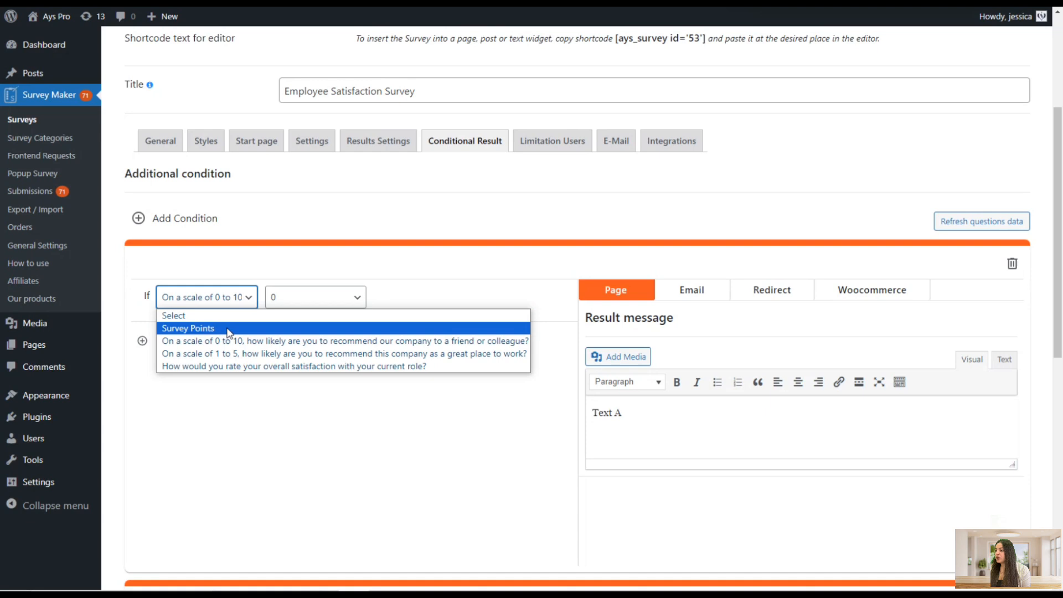
click(228, 330)
click(275, 303)
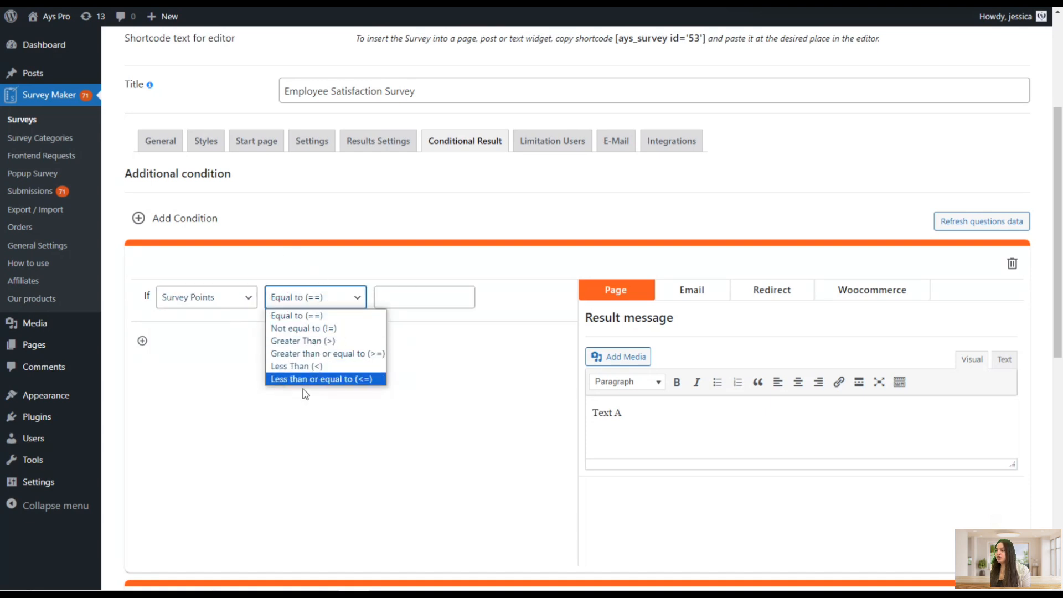
click(309, 342)
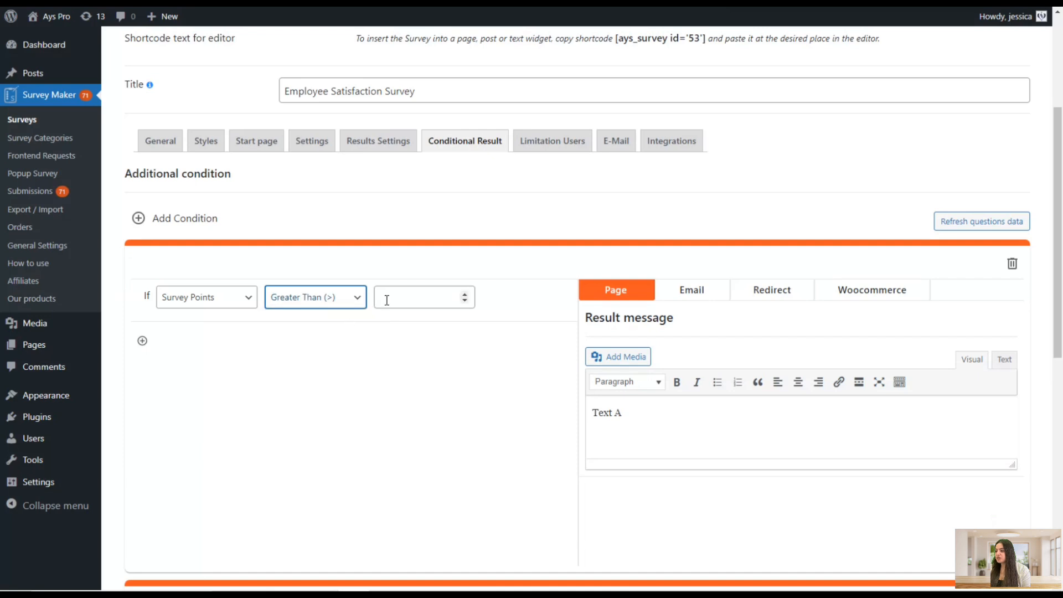
click(390, 294)
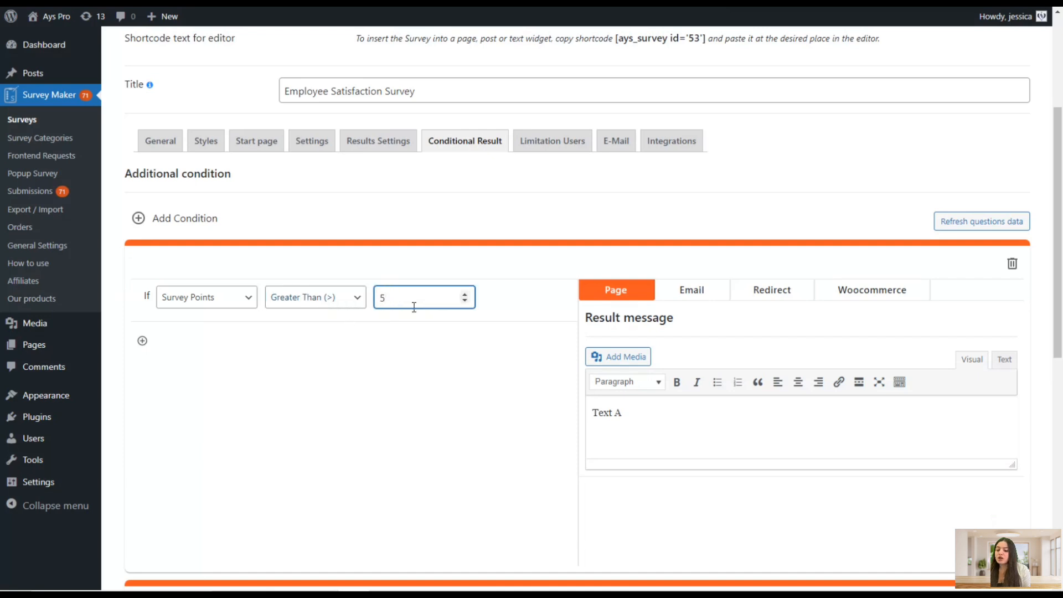
Set the second condition to Survey Points Less Than (<) 2
scroll(370, 408, down, 3)
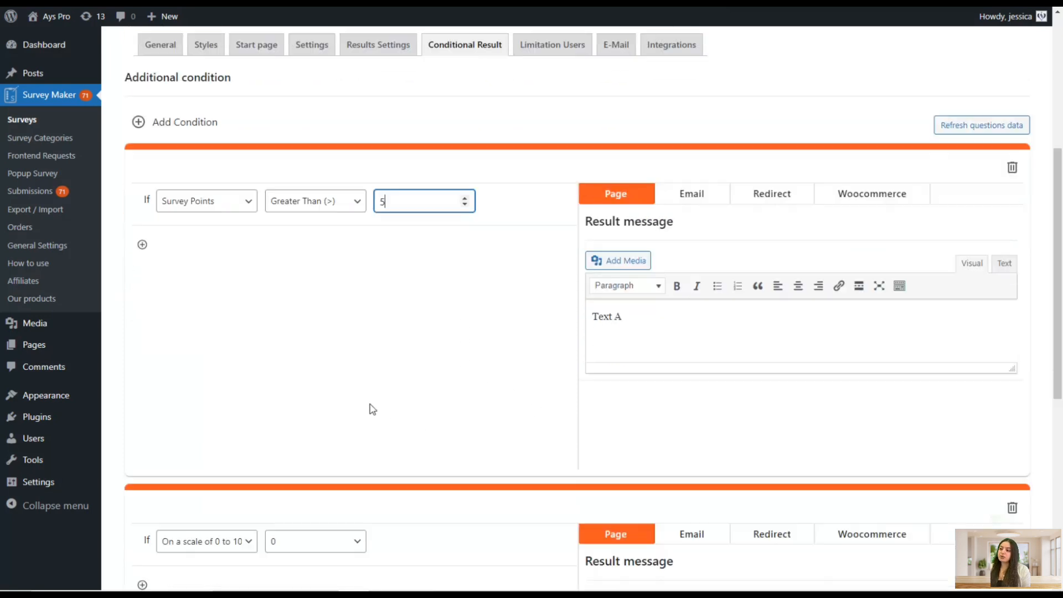
click(234, 448)
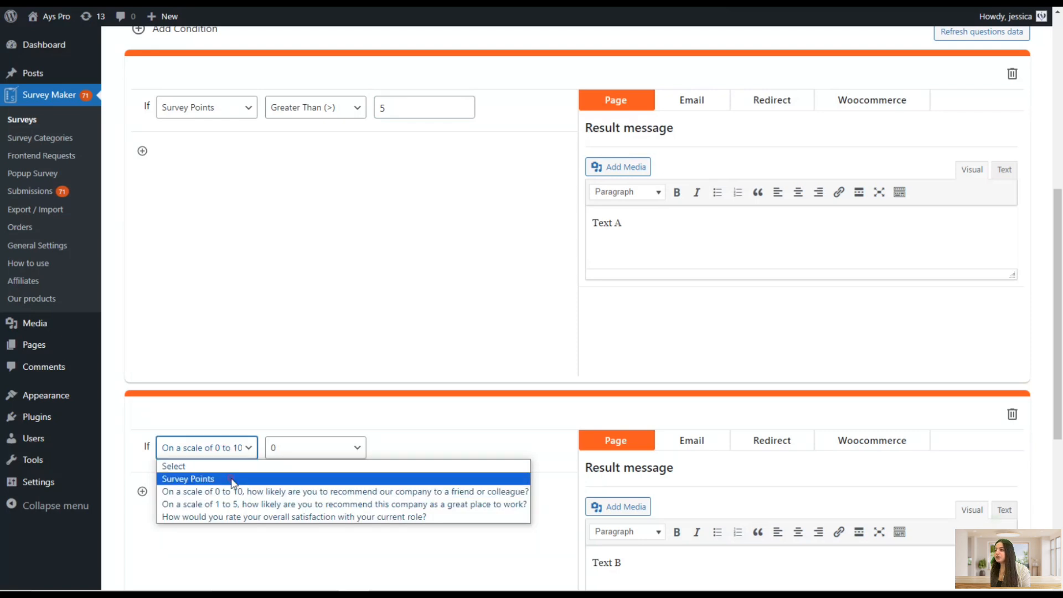
click(231, 478)
click(283, 447)
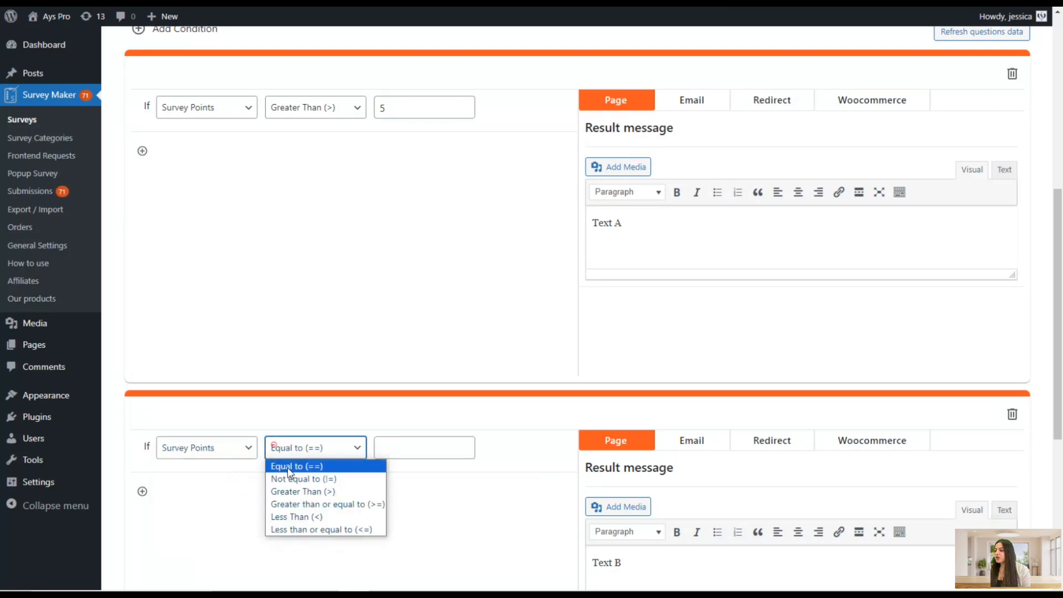
click(302, 491)
click(378, 446)
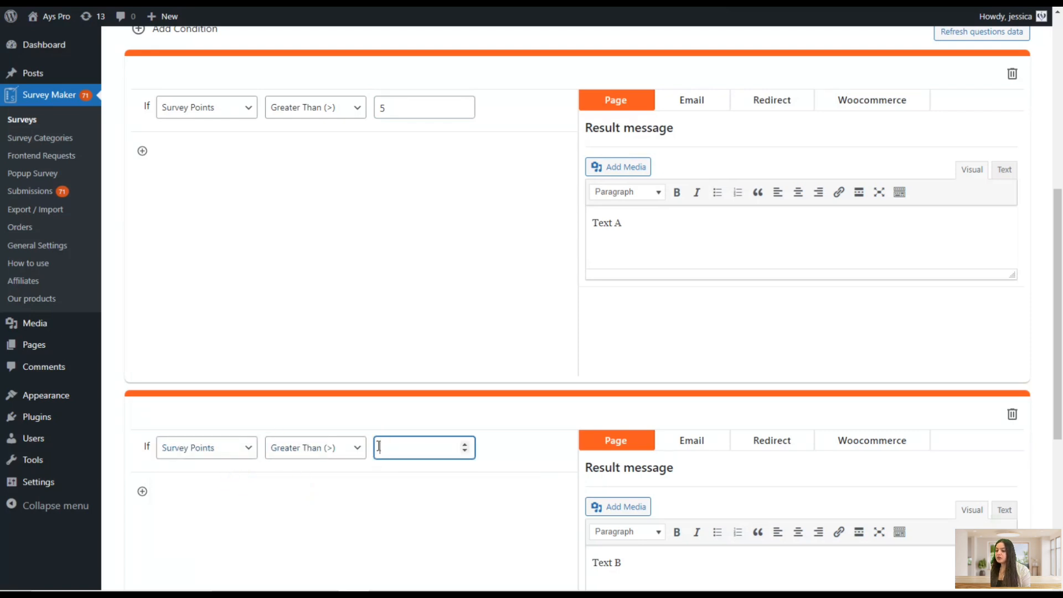
click(330, 450)
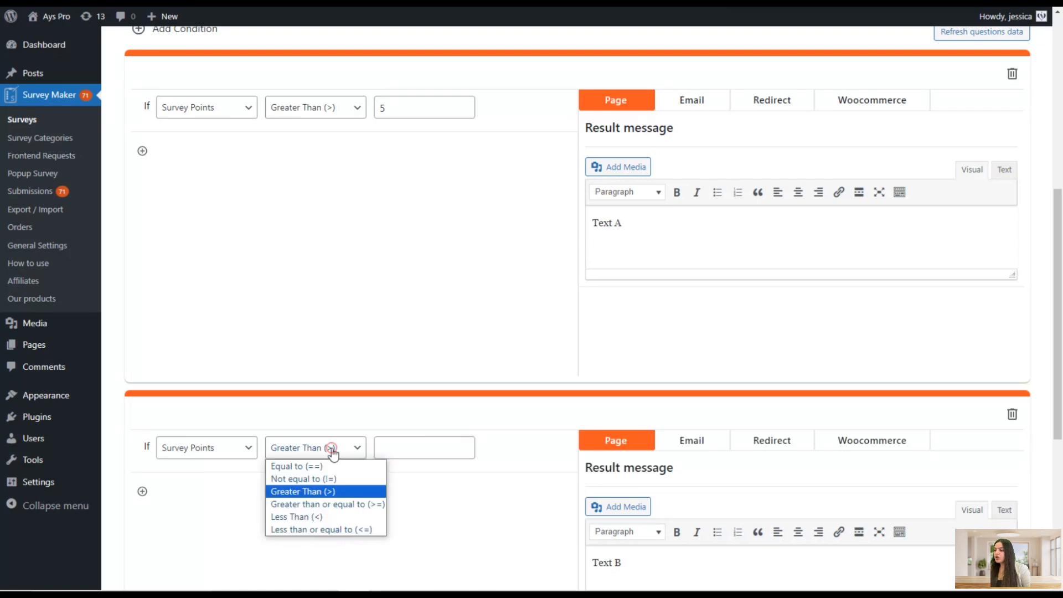
click(318, 517)
click(391, 444)
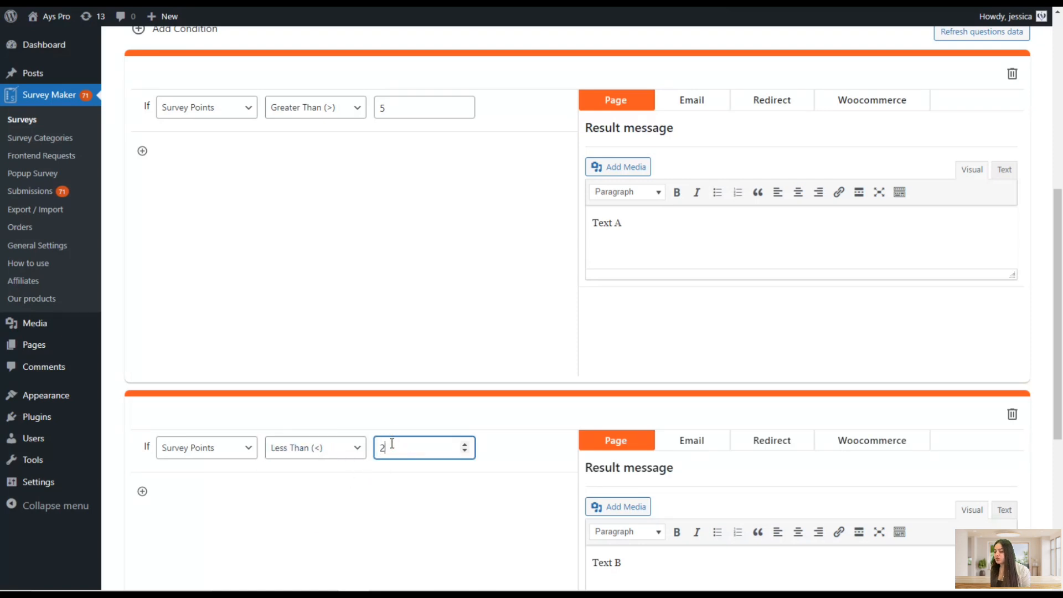
Return to the General questions and add a new question after the satisfaction Radio question
scroll(399, 451, down, 3)
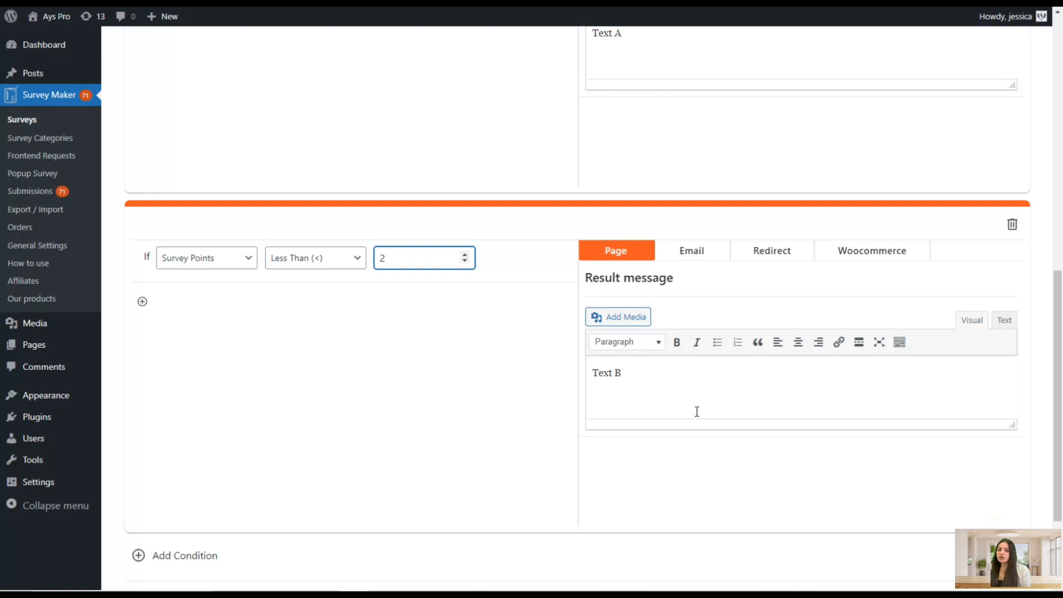
scroll(671, 439, up, 4)
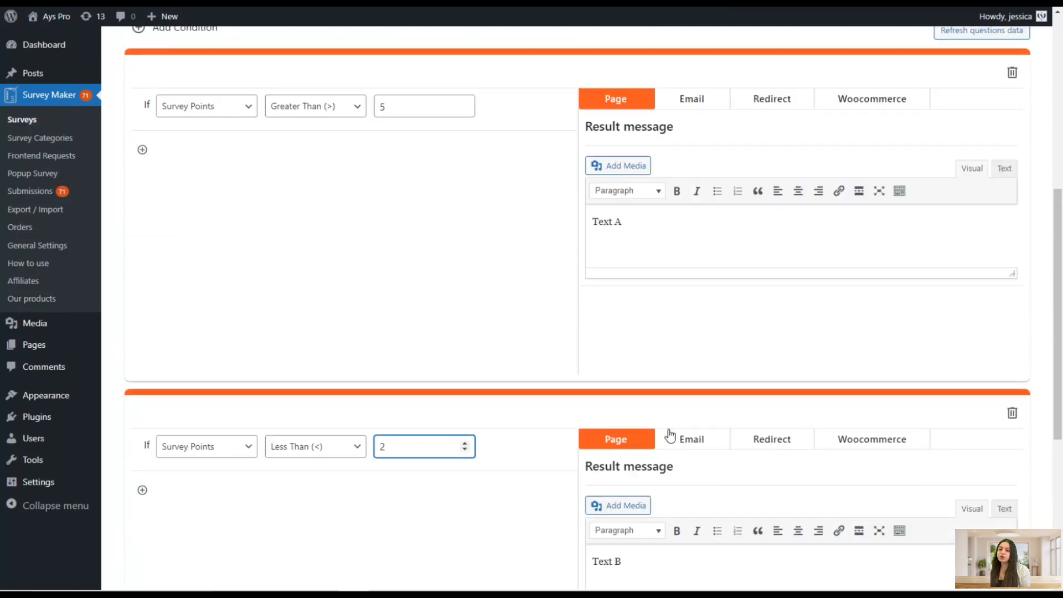
scroll(574, 416, up, 1)
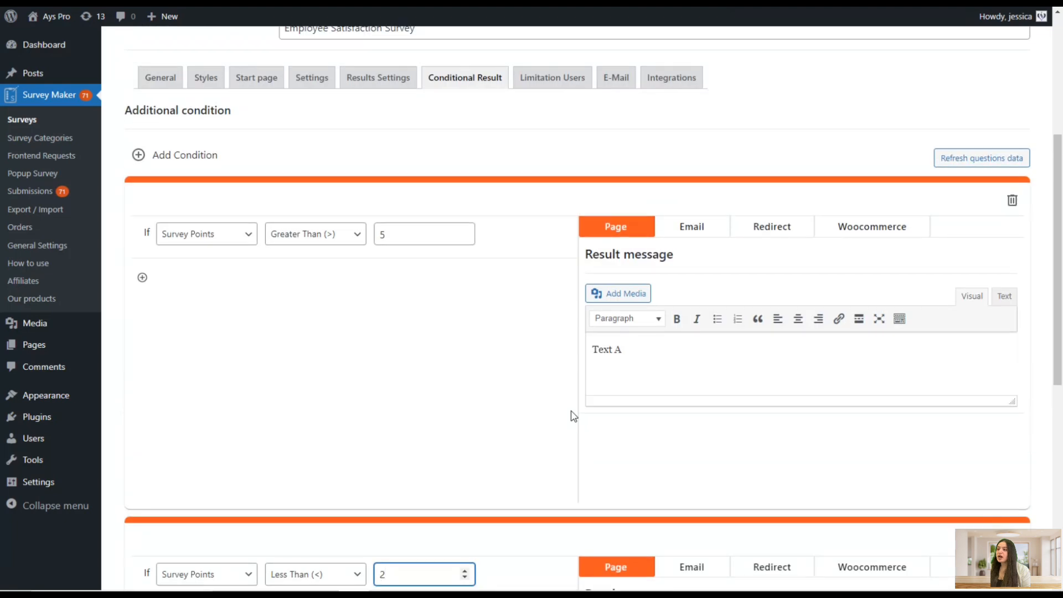
scroll(573, 416, down, 4)
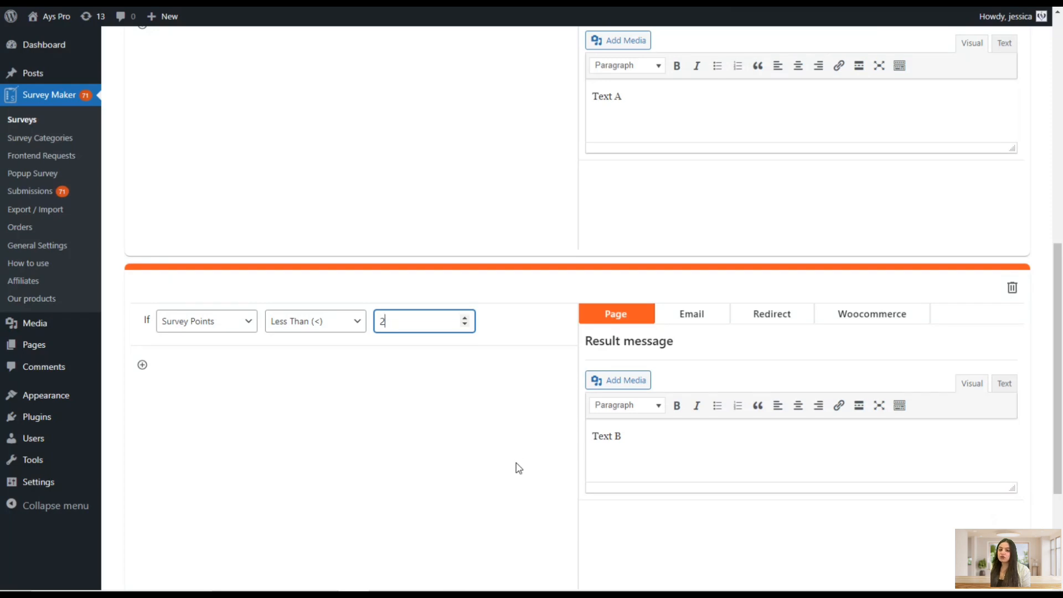
scroll(517, 459, up, 4)
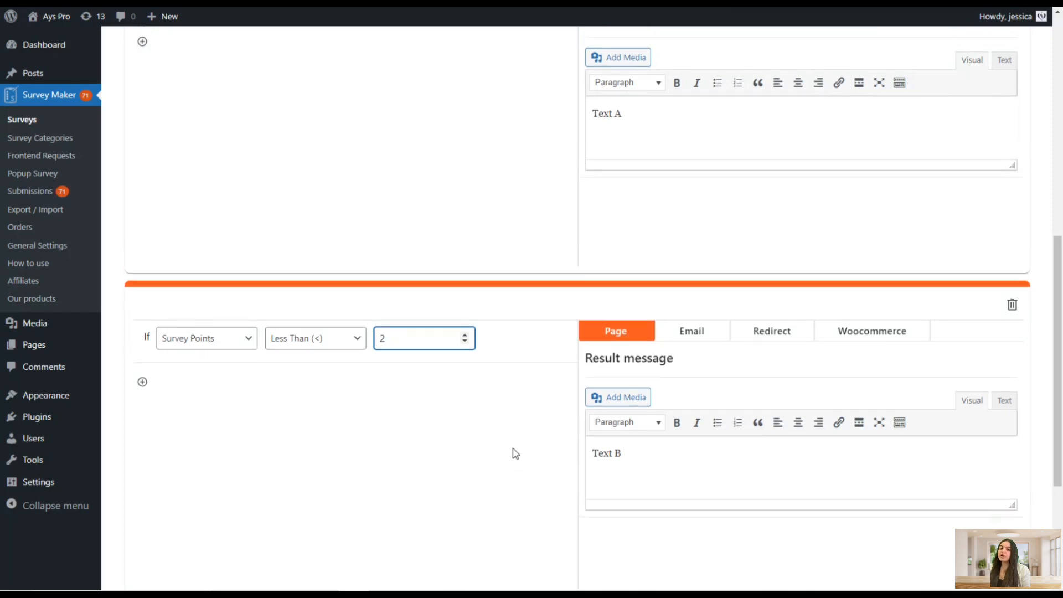
scroll(404, 474, up, 3)
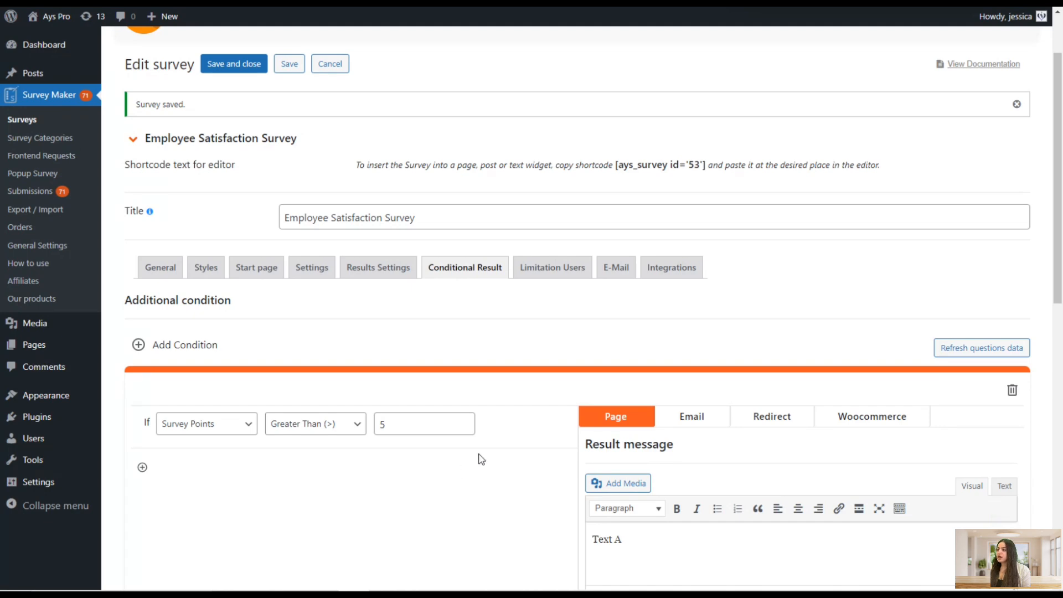
click(162, 271)
scroll(529, 388, down, 20)
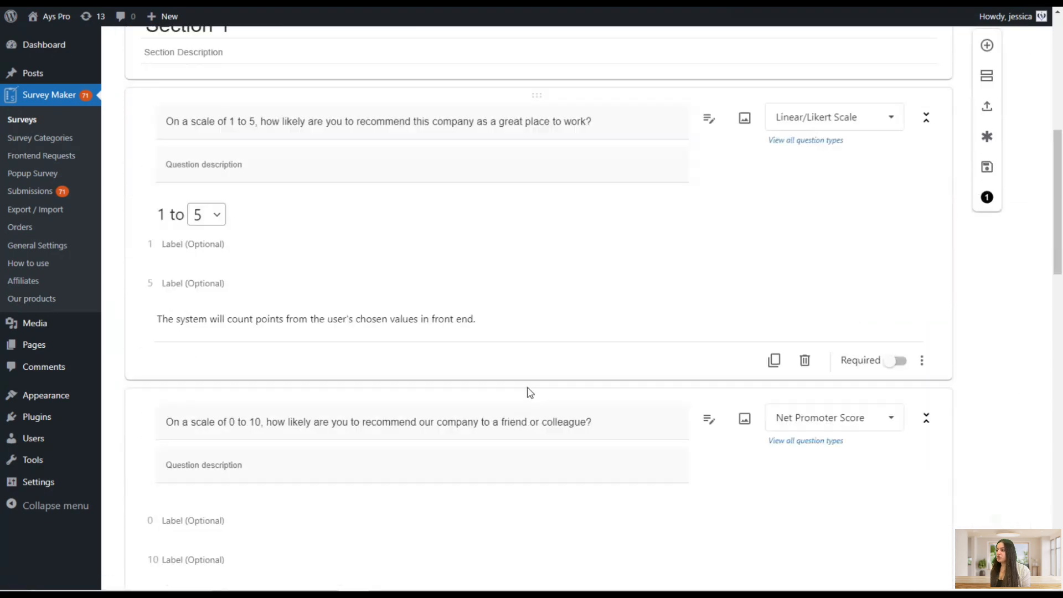
scroll(529, 394, down, 6)
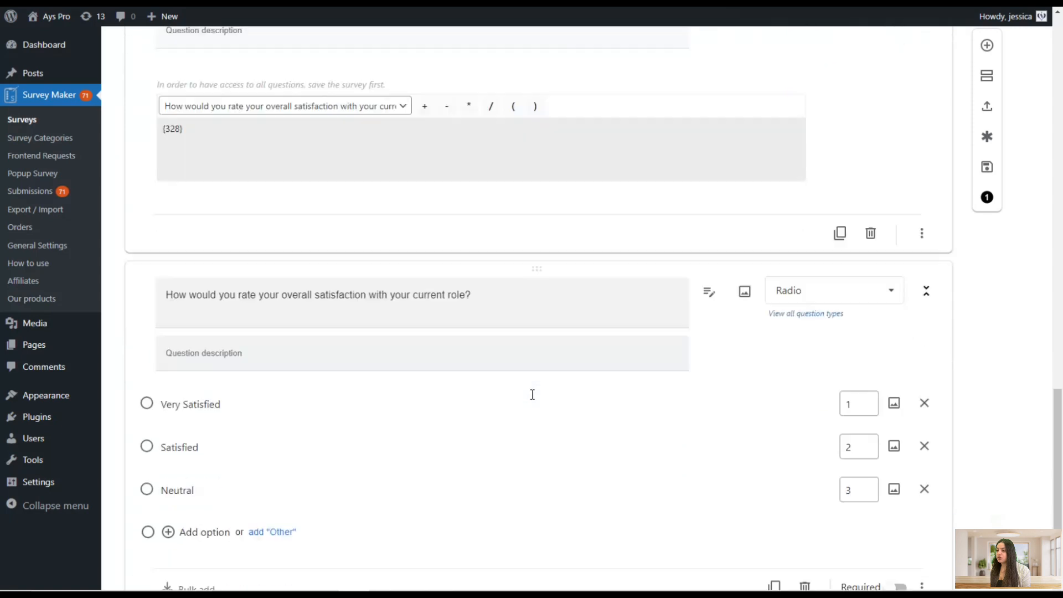
click(201, 453)
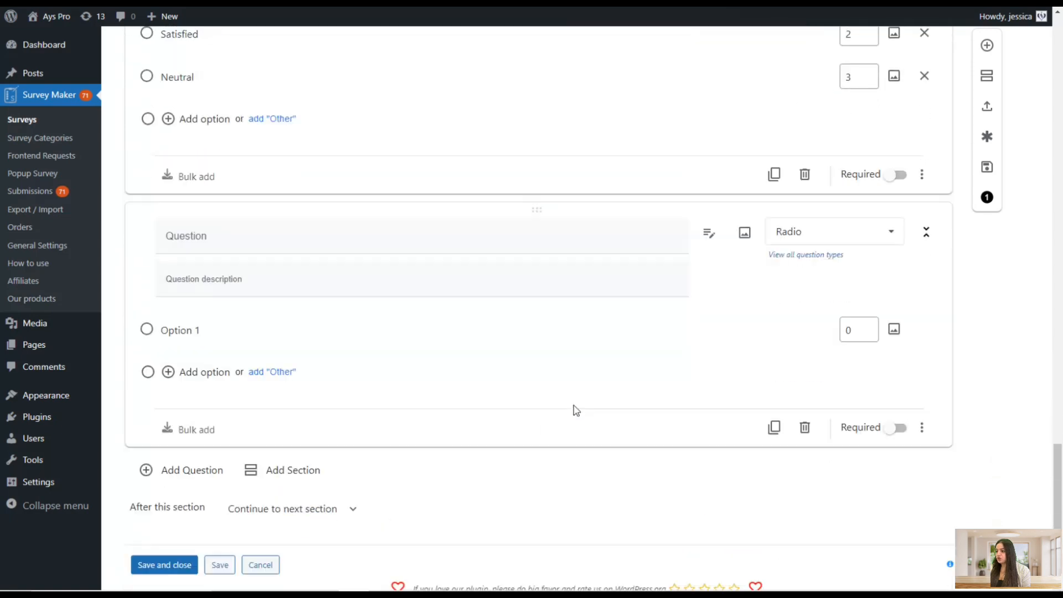
Change the new question's type to Hidden
click(781, 217)
scroll(816, 313, down, 3)
scroll(815, 313, down, 5)
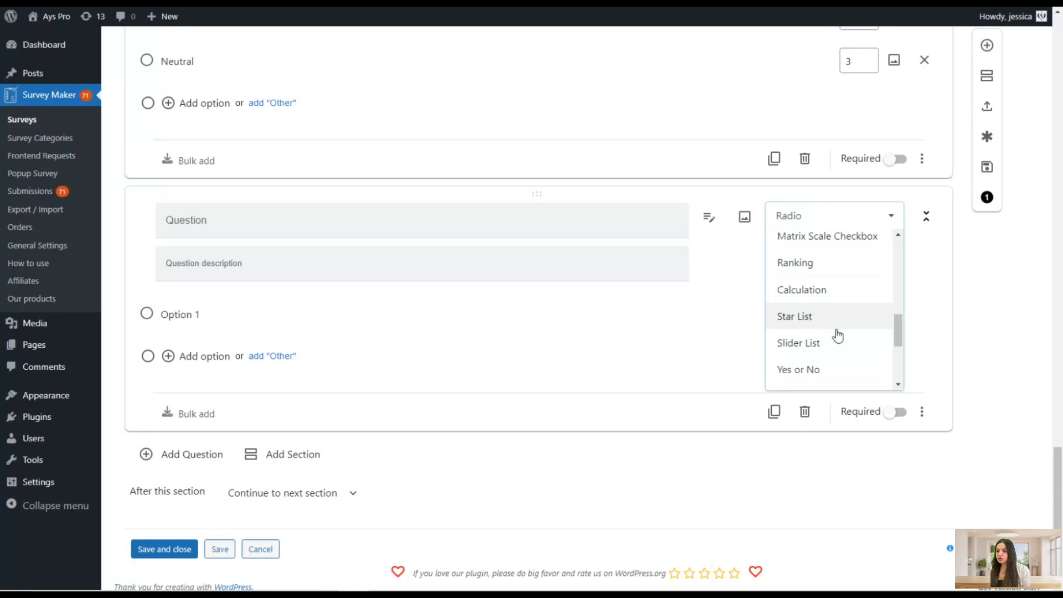
scroll(835, 335, down, 2)
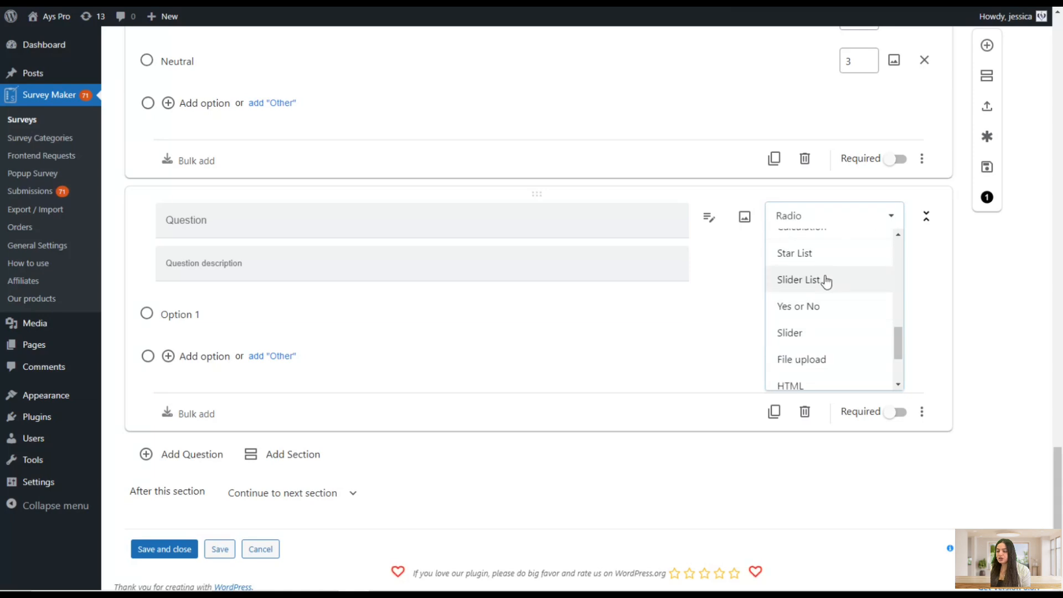
scroll(824, 280, down, 3)
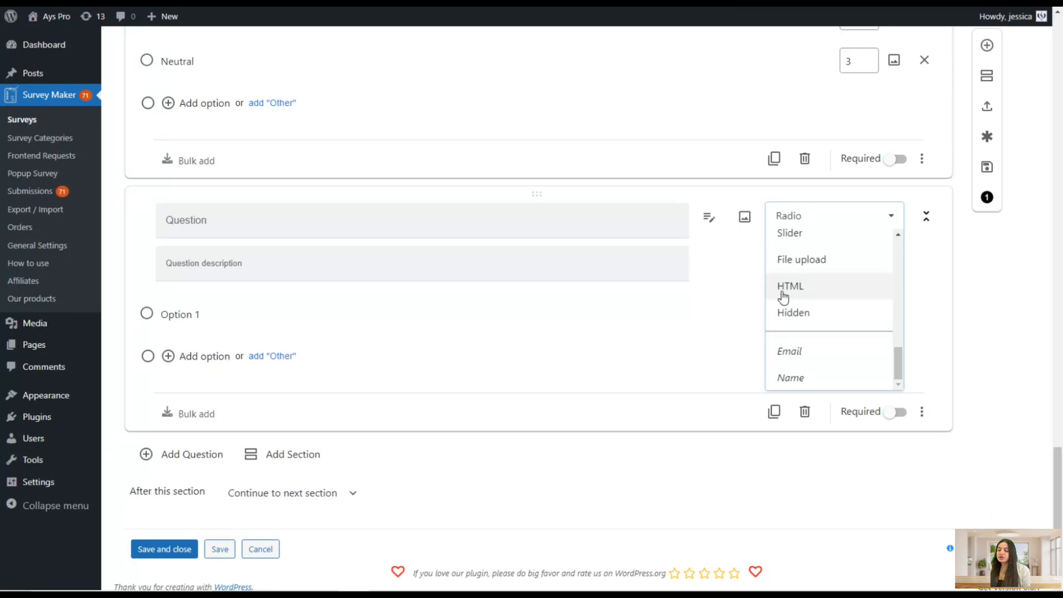
click(812, 266)
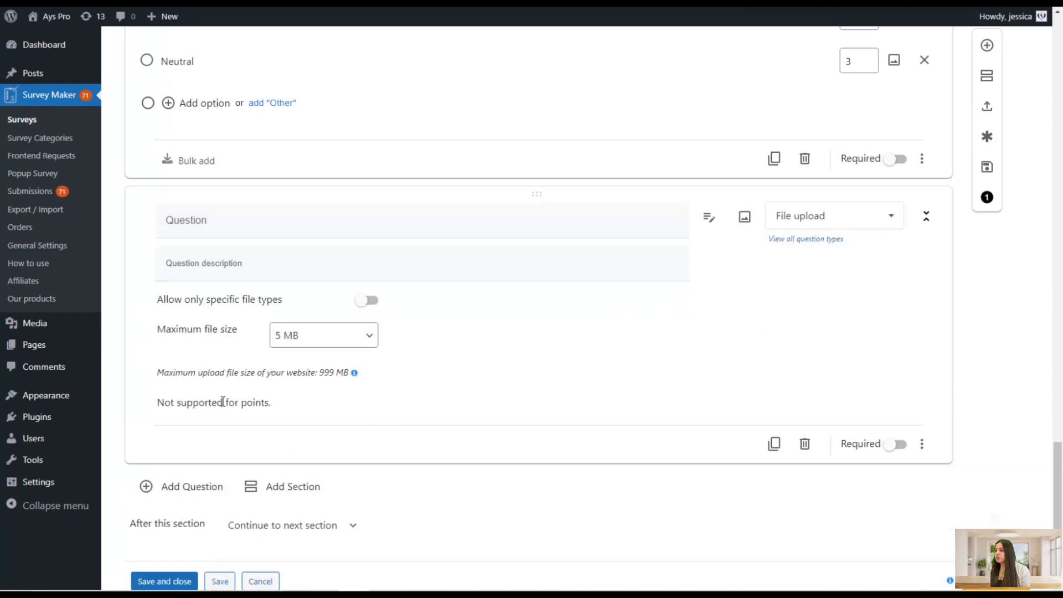
click(800, 214)
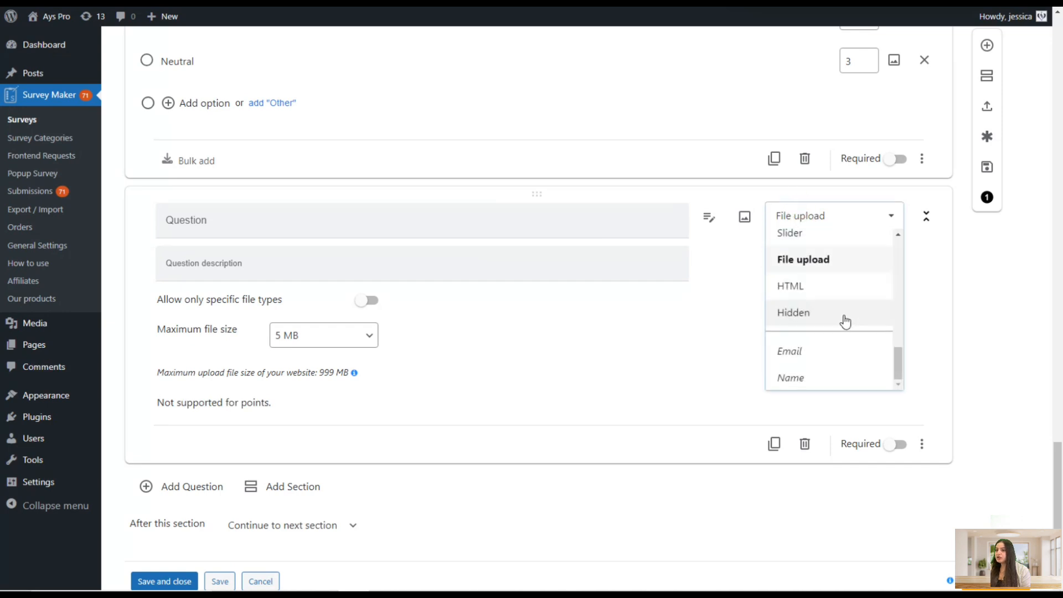
click(826, 290)
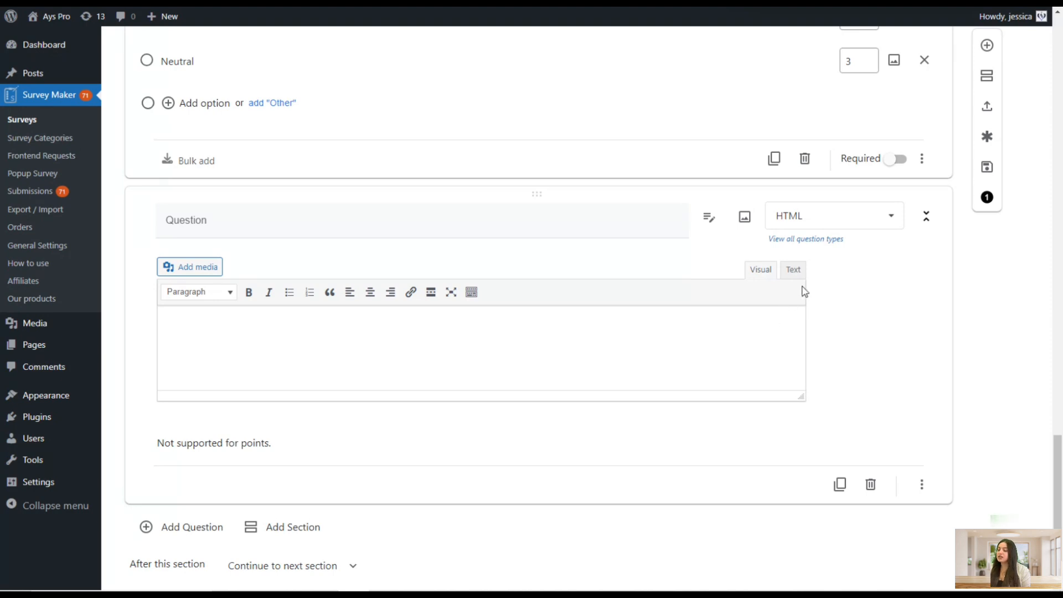
click(848, 217)
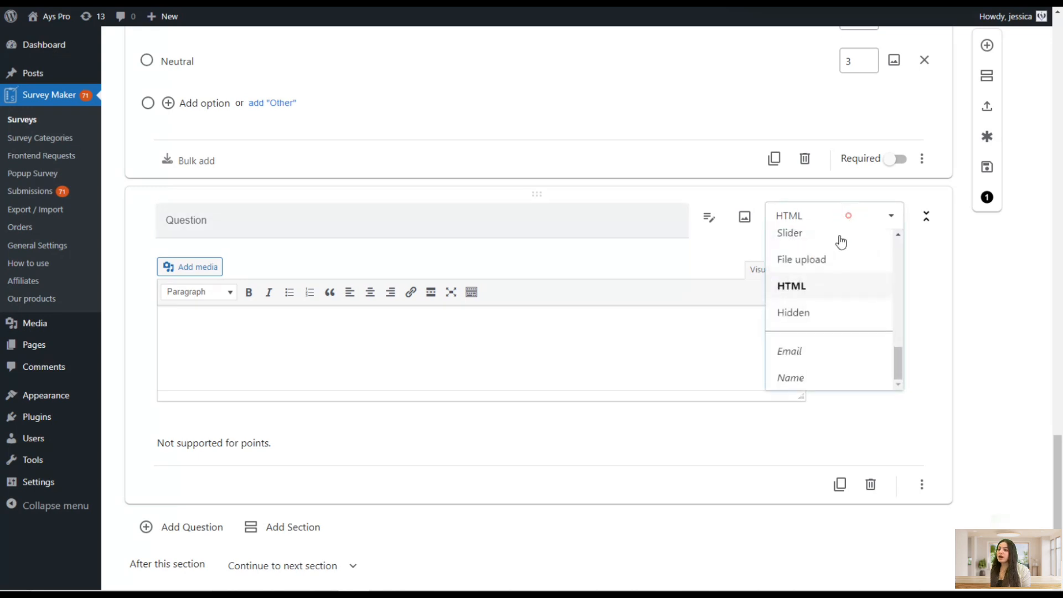
click(827, 313)
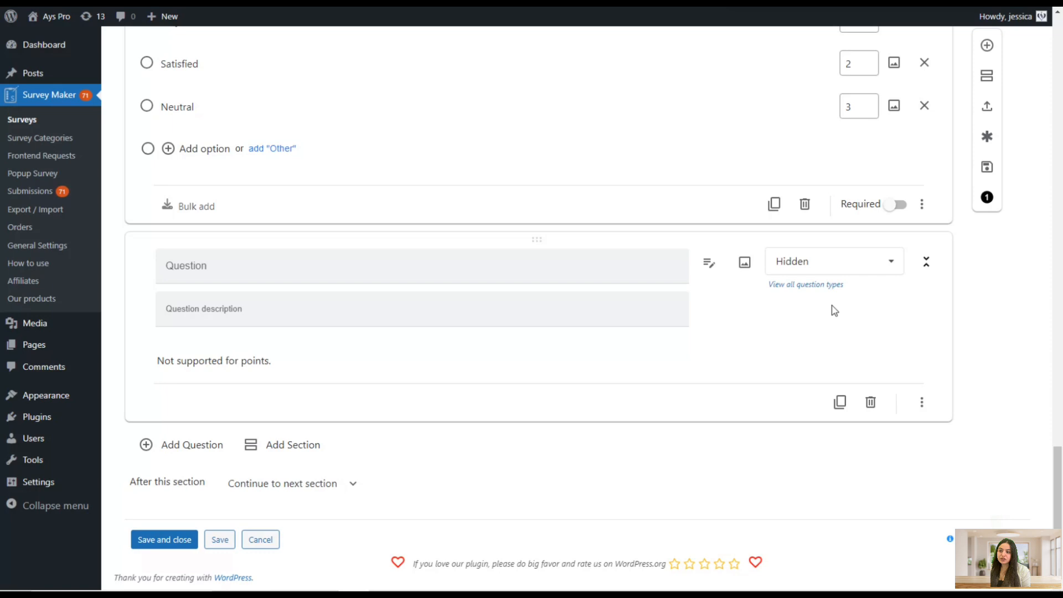
Add a URL parameter named department to the Hidden question and save the survey
click(921, 404)
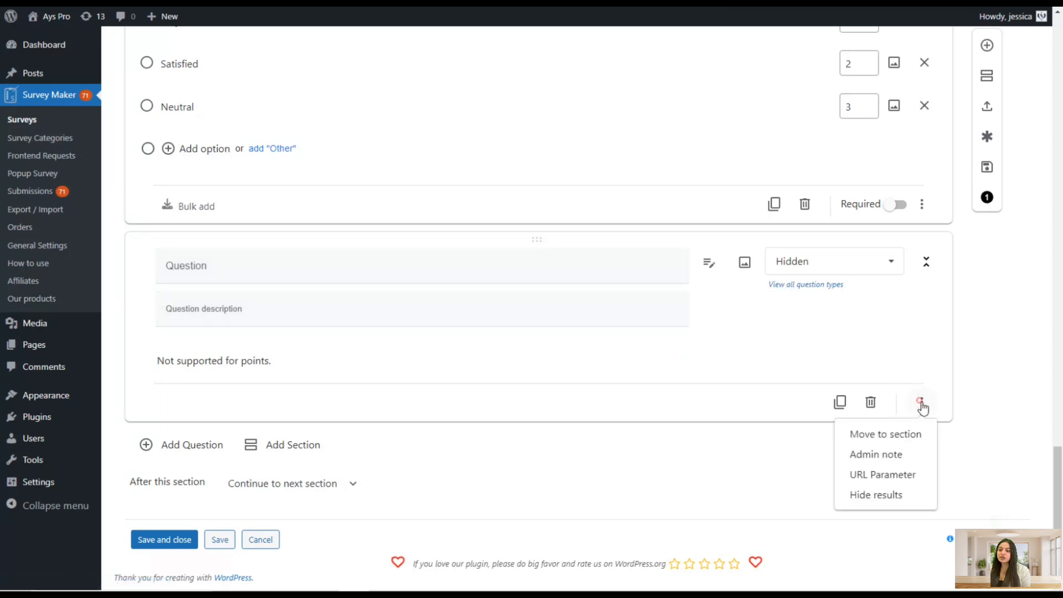
click(890, 474)
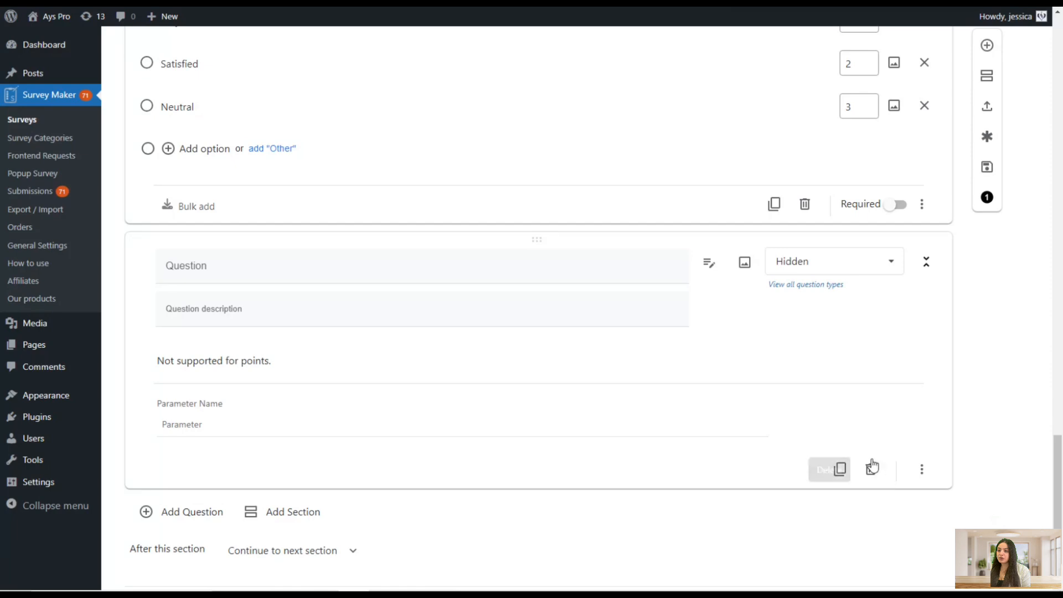
scroll(725, 435, down, 2)
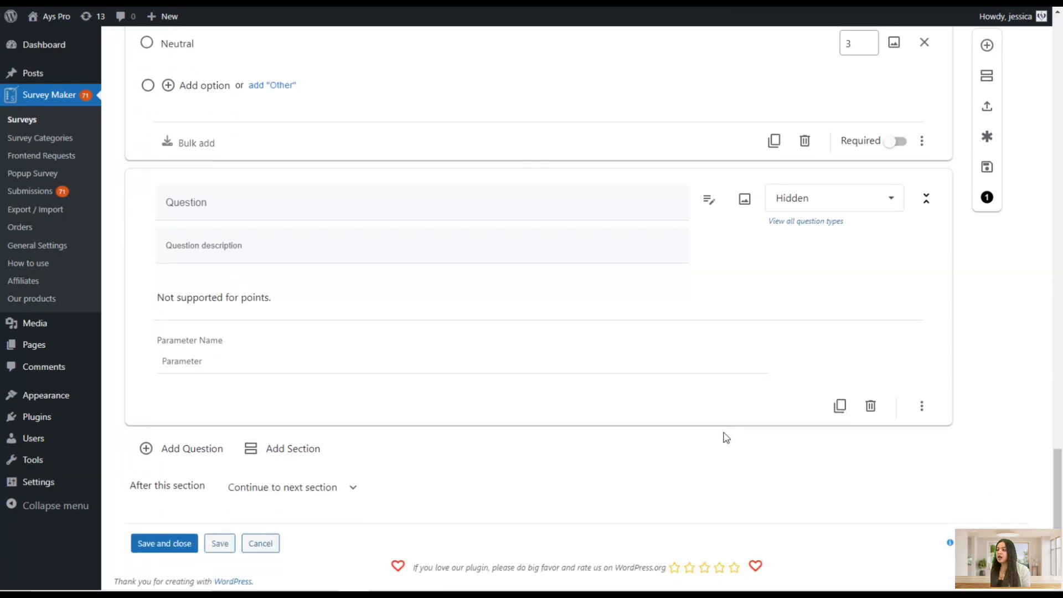
click(296, 356)
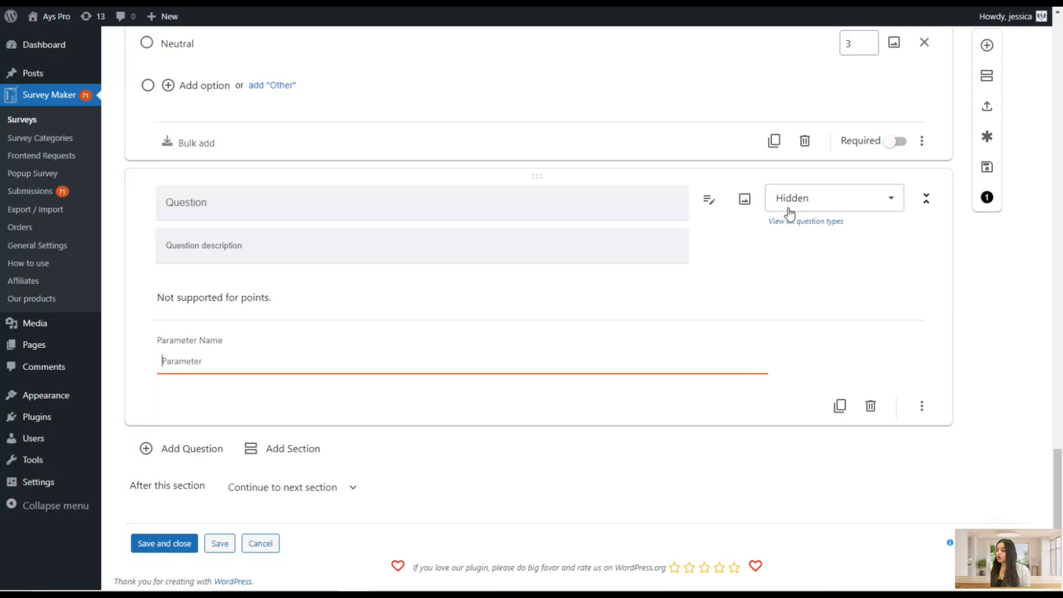
text(depart)
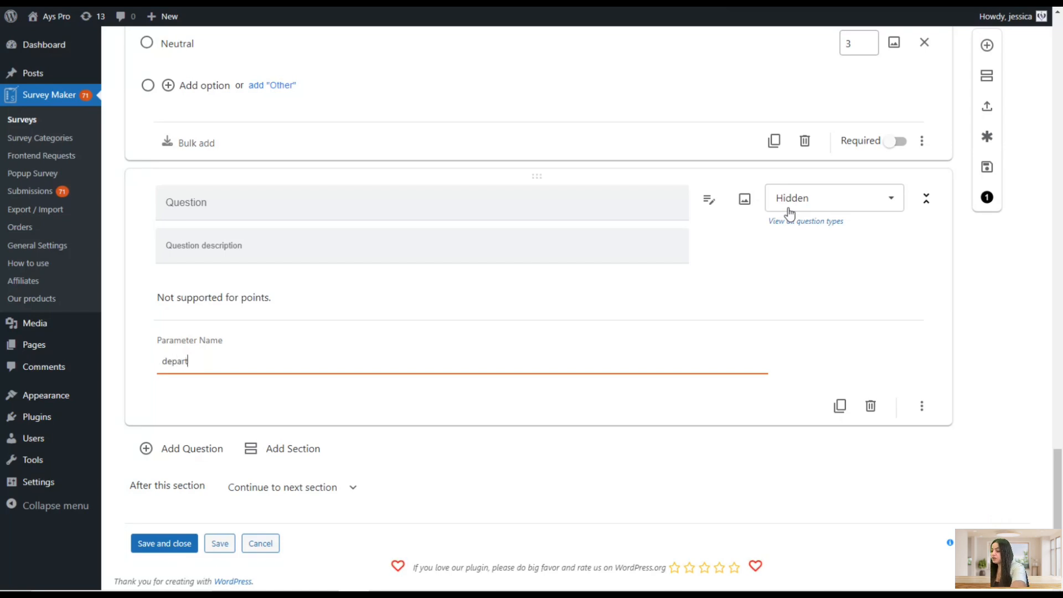
text(ment)
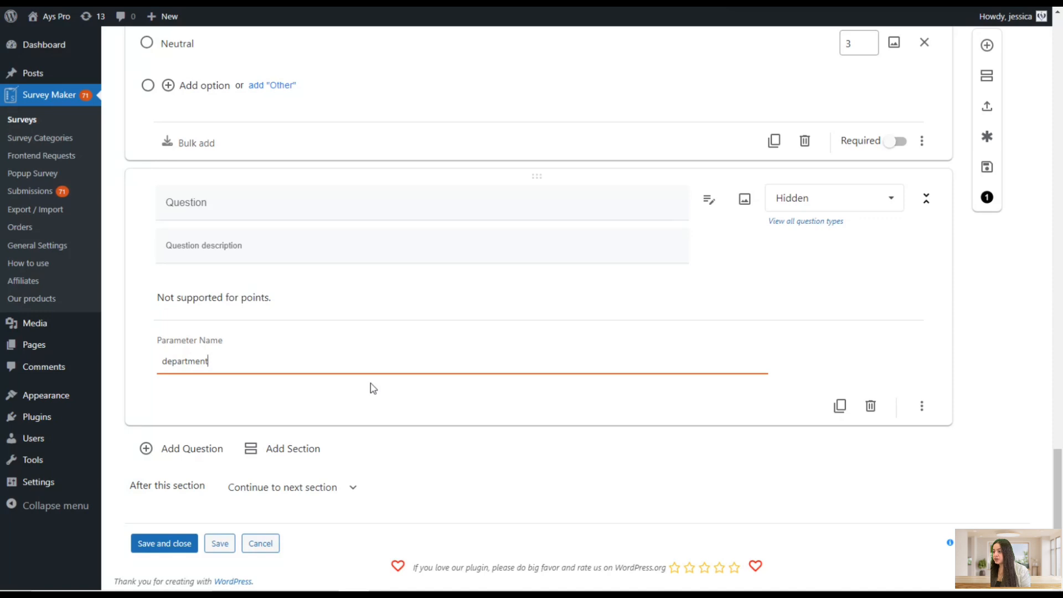
click(220, 544)
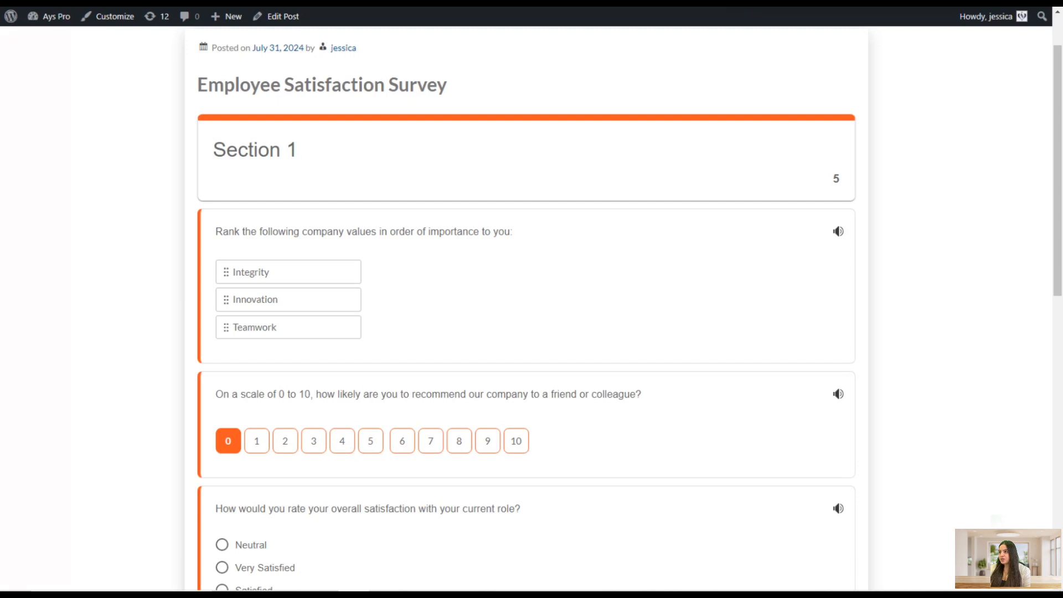
Open the survey page with the URL parameter department=marketing appended and reload it
key(ctrl+l)
text(https://lessons.tt-soft.com/?p=3197&preview=true&department=marketing)
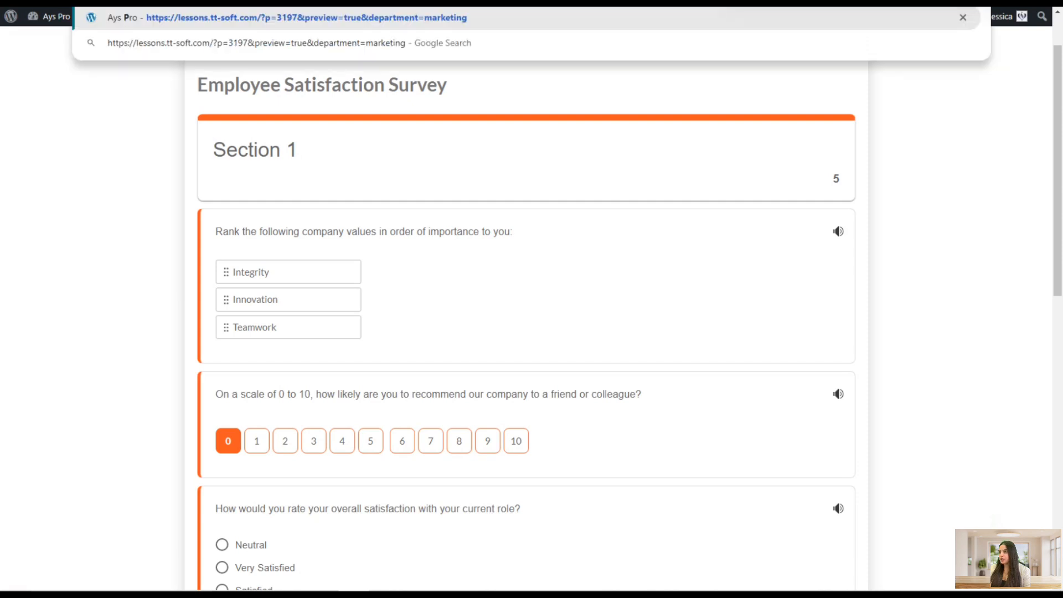
key(Return)
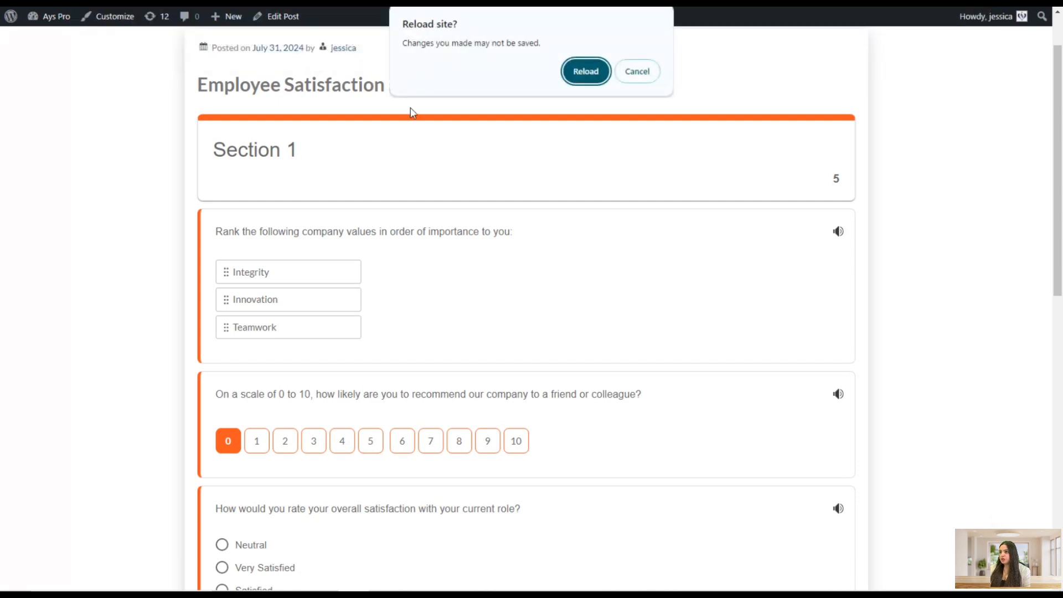
click(584, 72)
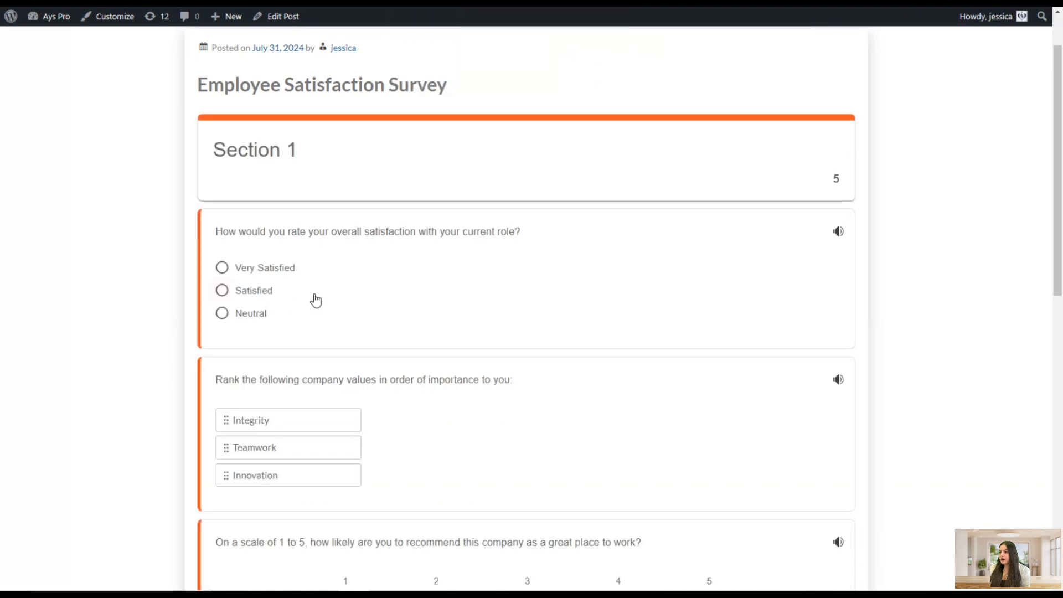
Answer the survey with Very Satisfied, 5 and 10, accept the Privacy Policy and finish it
click(283, 271)
scroll(280, 358, down, 2)
scroll(286, 384, down, 1)
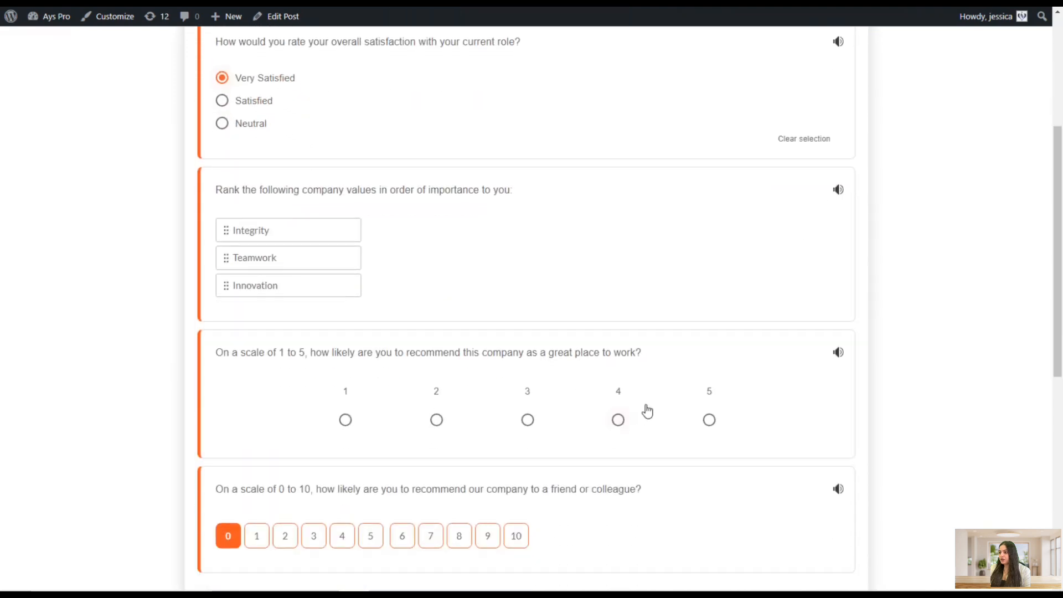
click(709, 420)
click(514, 539)
scroll(539, 483, down, 3)
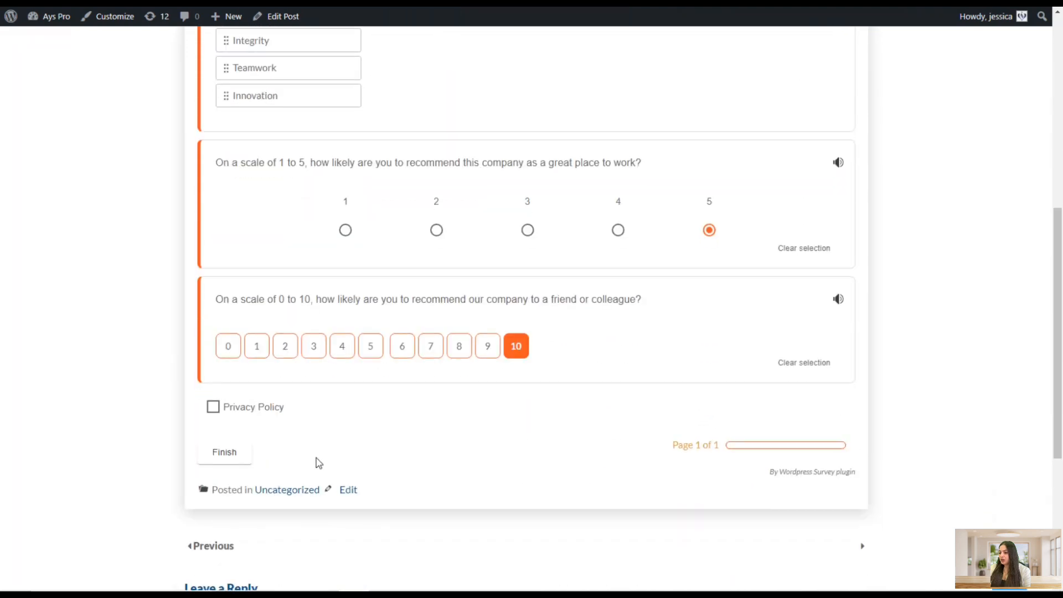
click(213, 408)
click(219, 453)
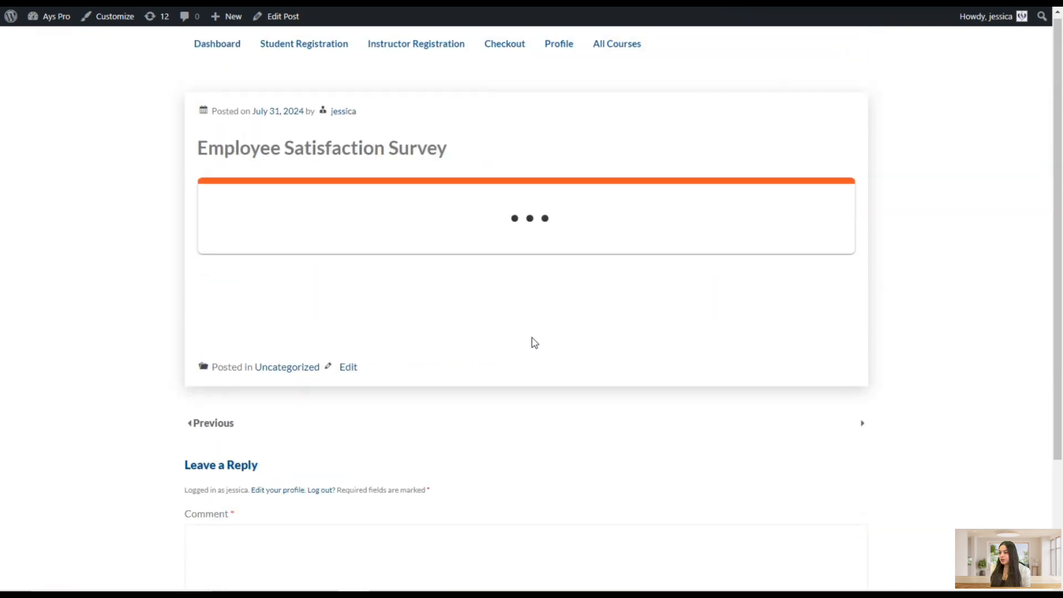
Review the survey result page and the new submission's department answer
scroll(531, 339, down, 5)
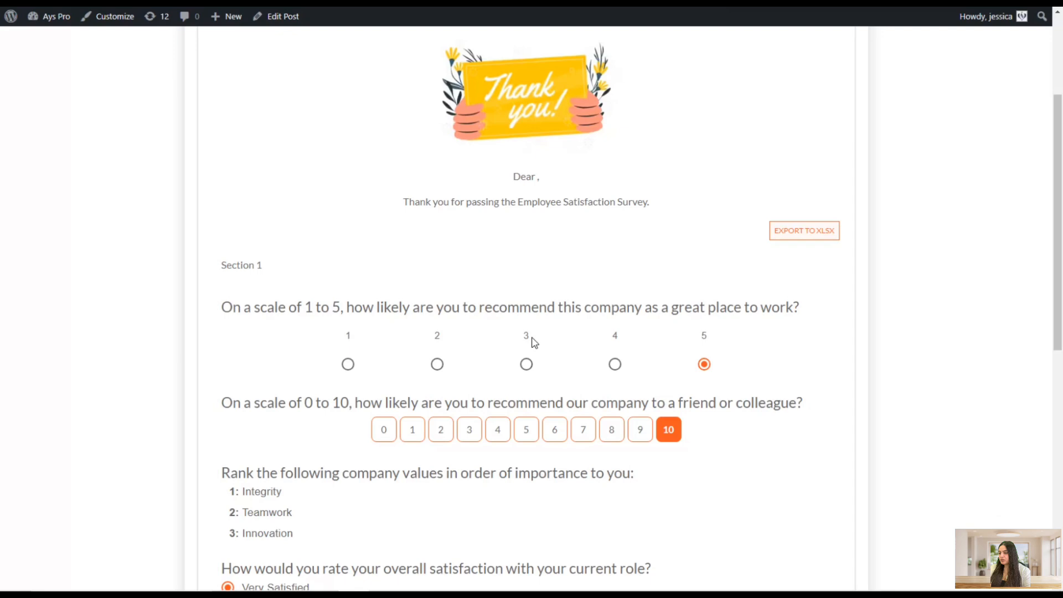
scroll(420, 255, up, 2)
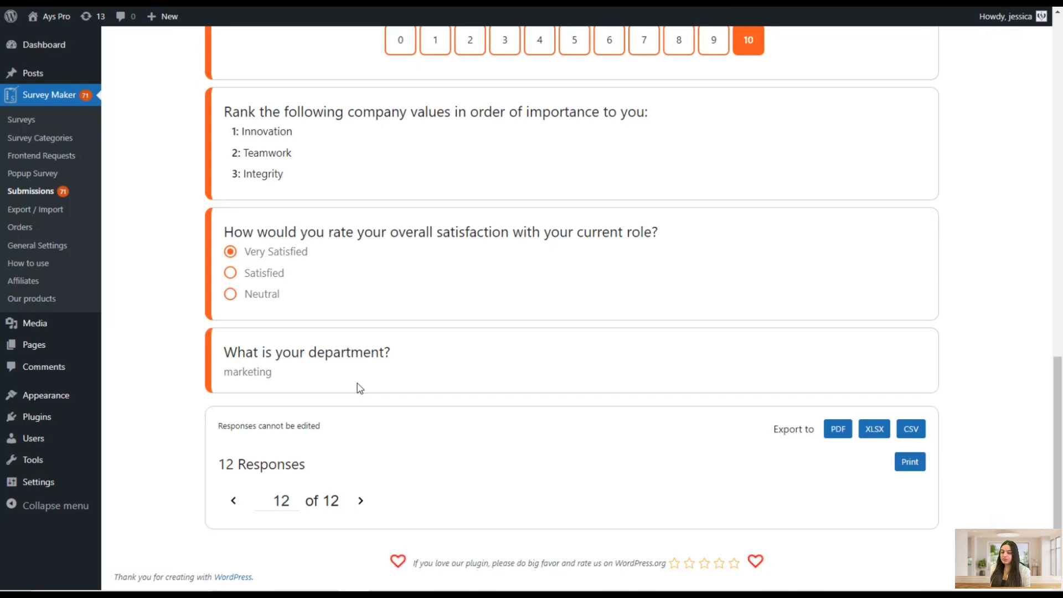
scroll(287, 311, up, 3)
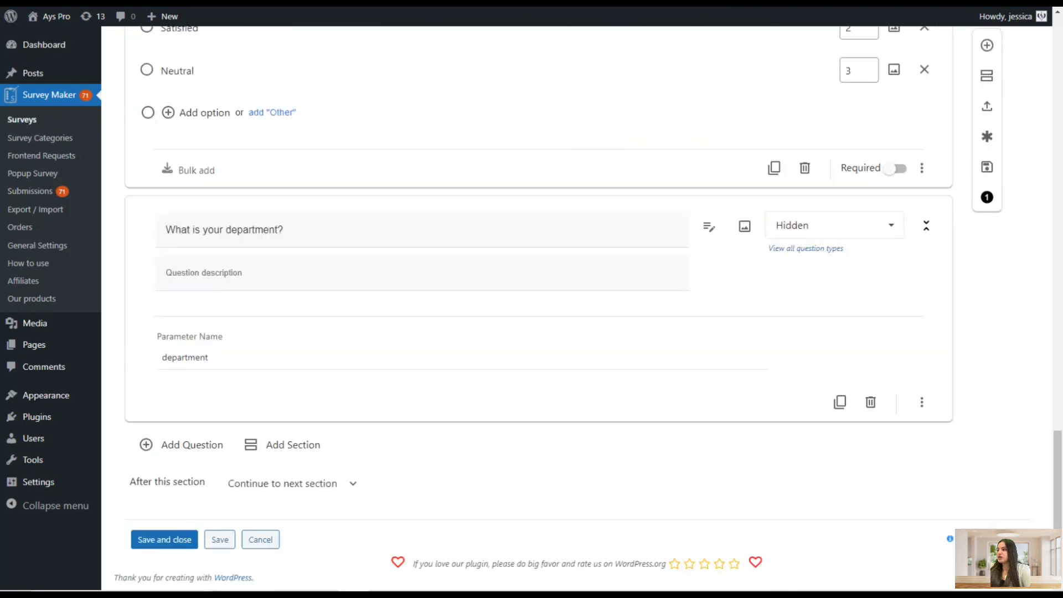
Add a new question after the Hidden department question and set its type to Name
scroll(293, 410, up, 5)
scroll(294, 410, down, 5)
click(188, 450)
click(782, 215)
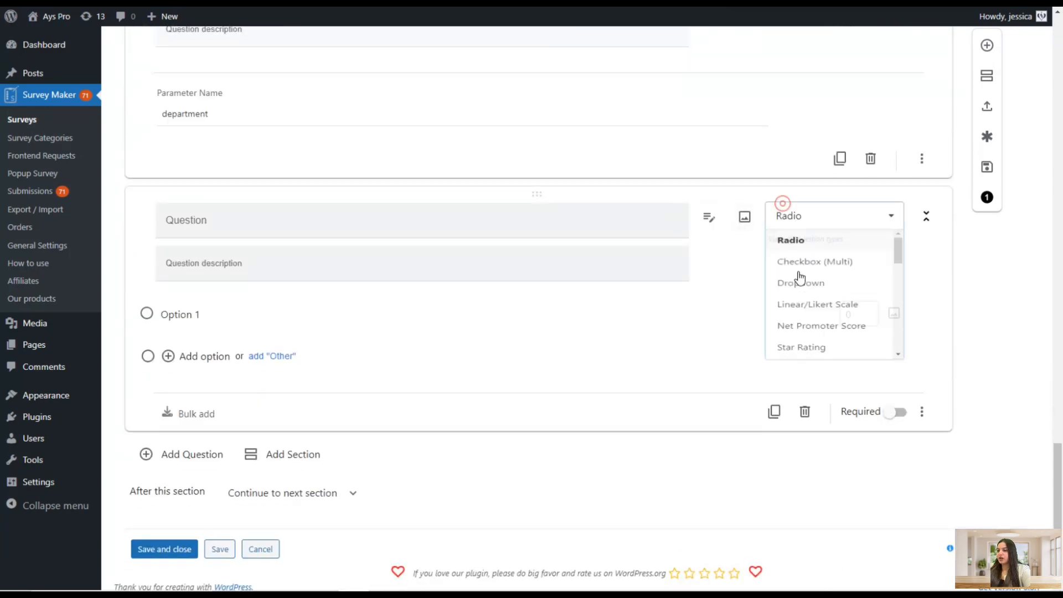
scroll(796, 308, down, 8)
scroll(790, 336, down, 2)
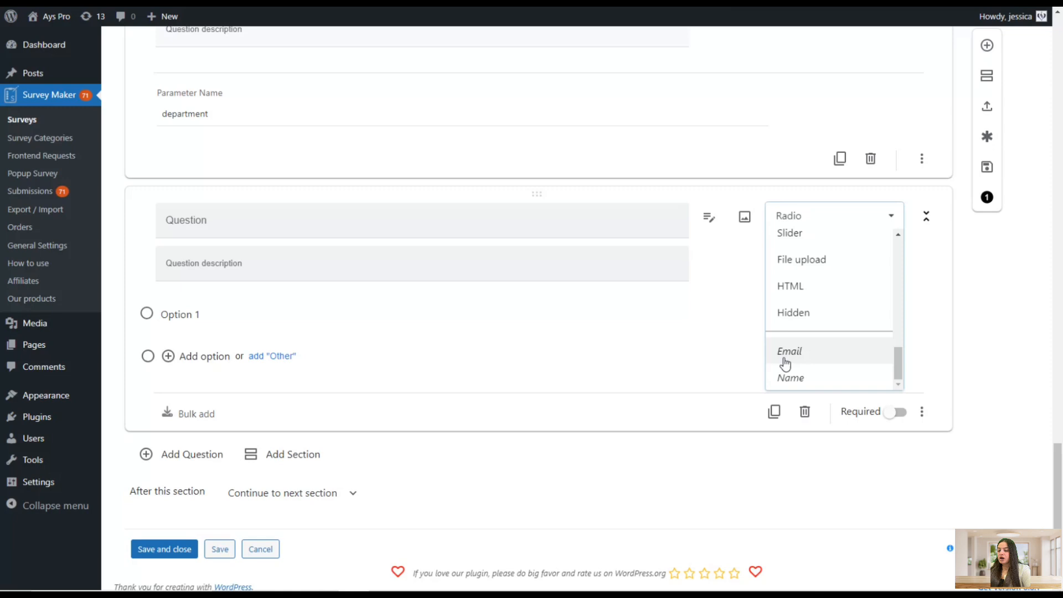
click(790, 380)
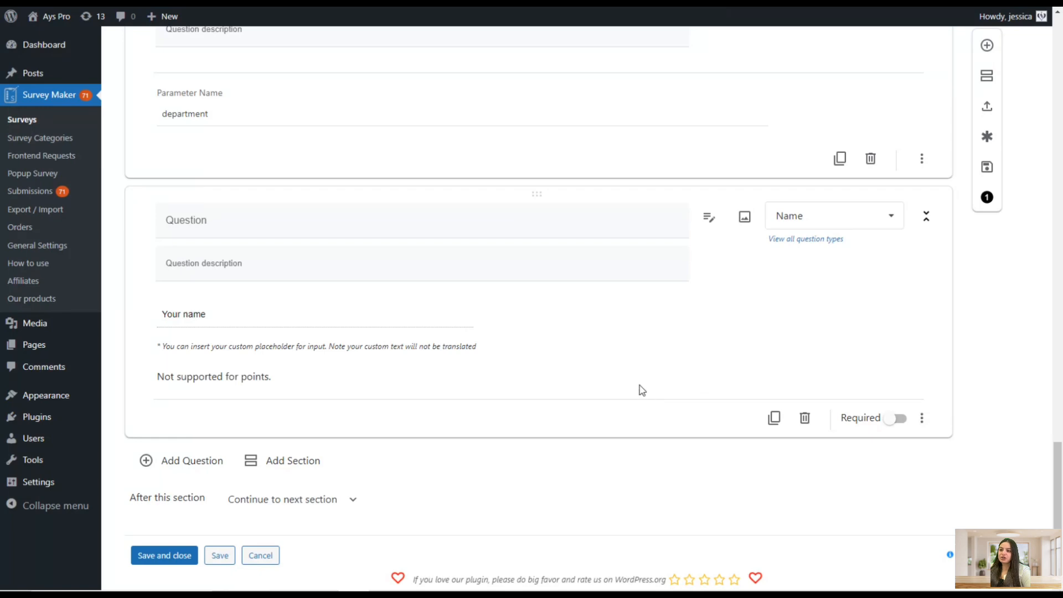
scroll(637, 299, up, 20)
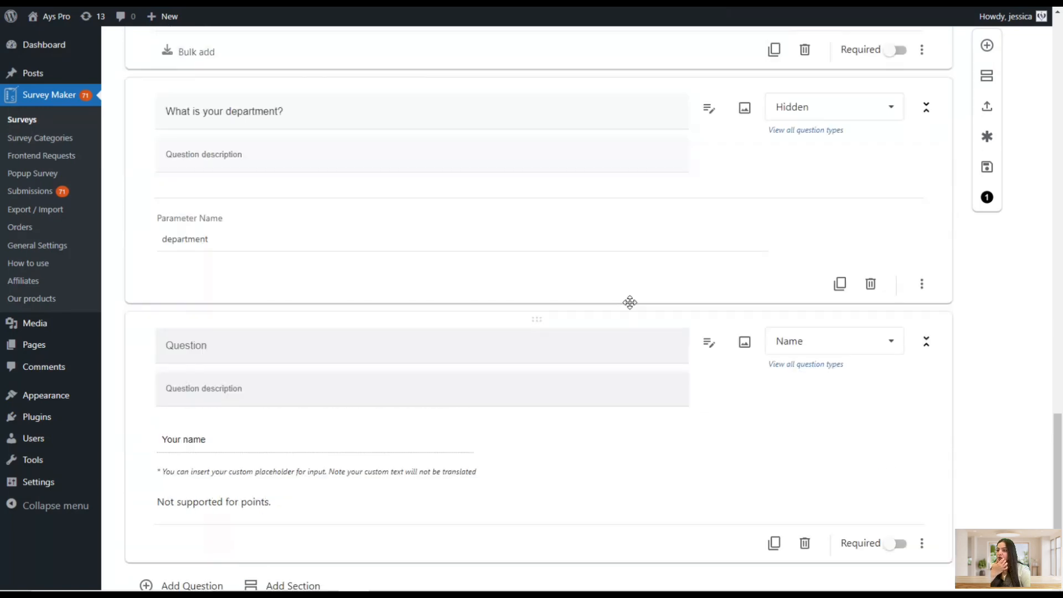
scroll(627, 254, up, 8)
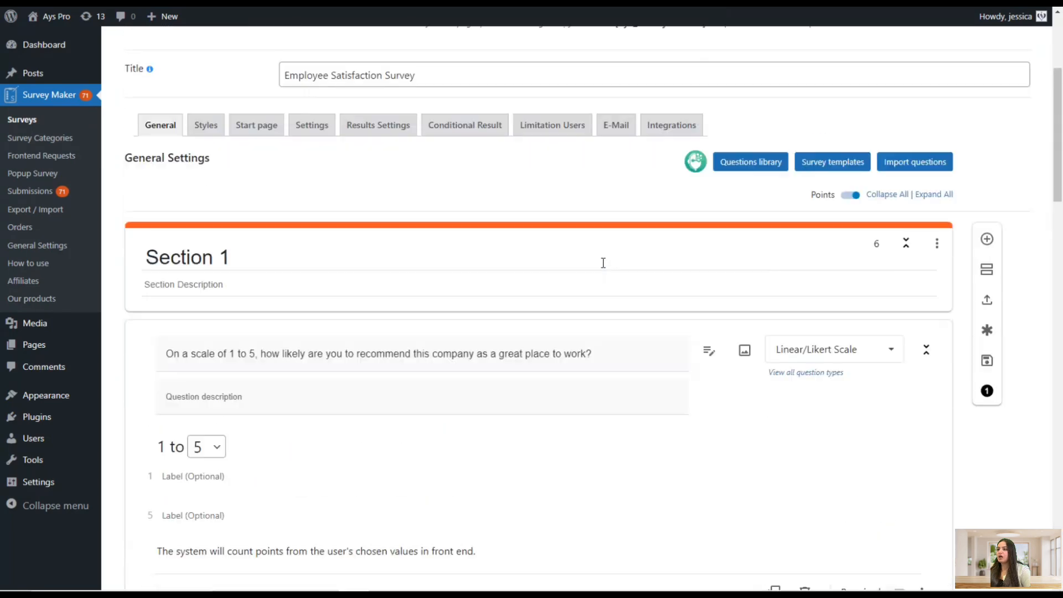
click(388, 275)
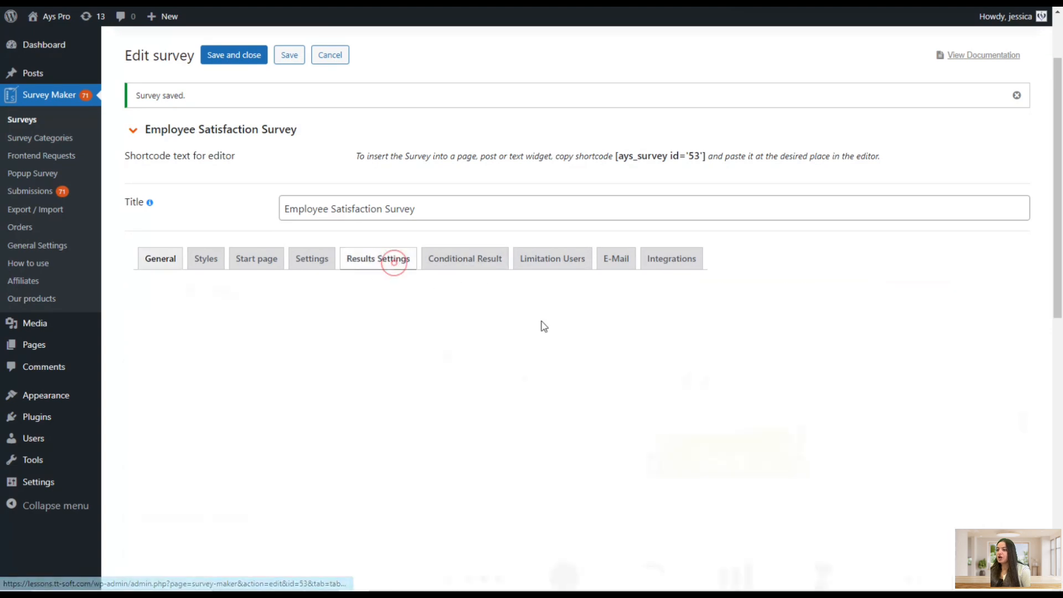
scroll(621, 348, down, 3)
scroll(651, 312, down, 2)
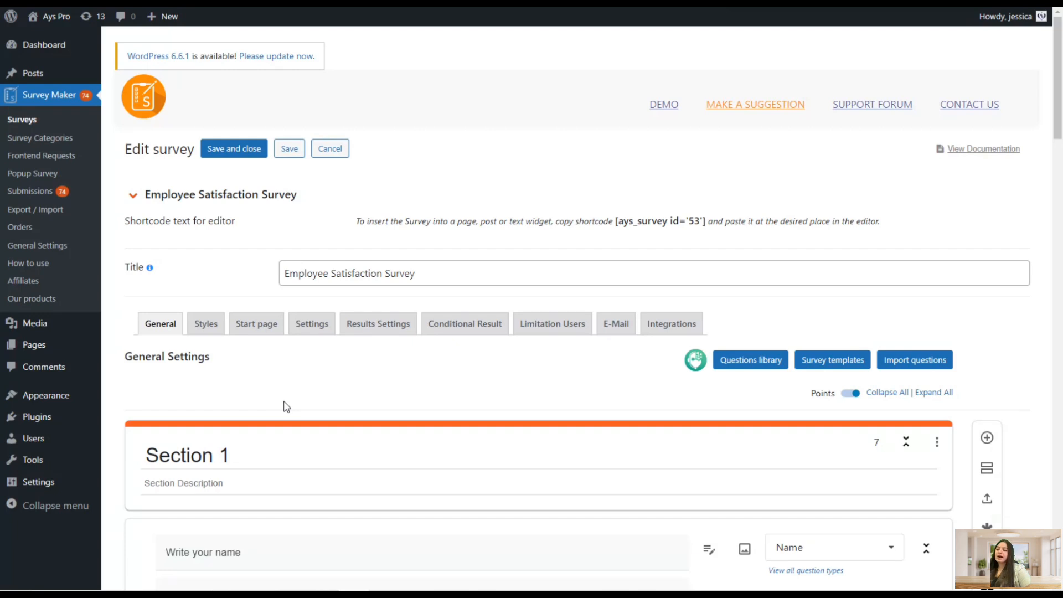
Open the Start page settings and look through the start page title and description
click(270, 329)
scroll(356, 343, down, 4)
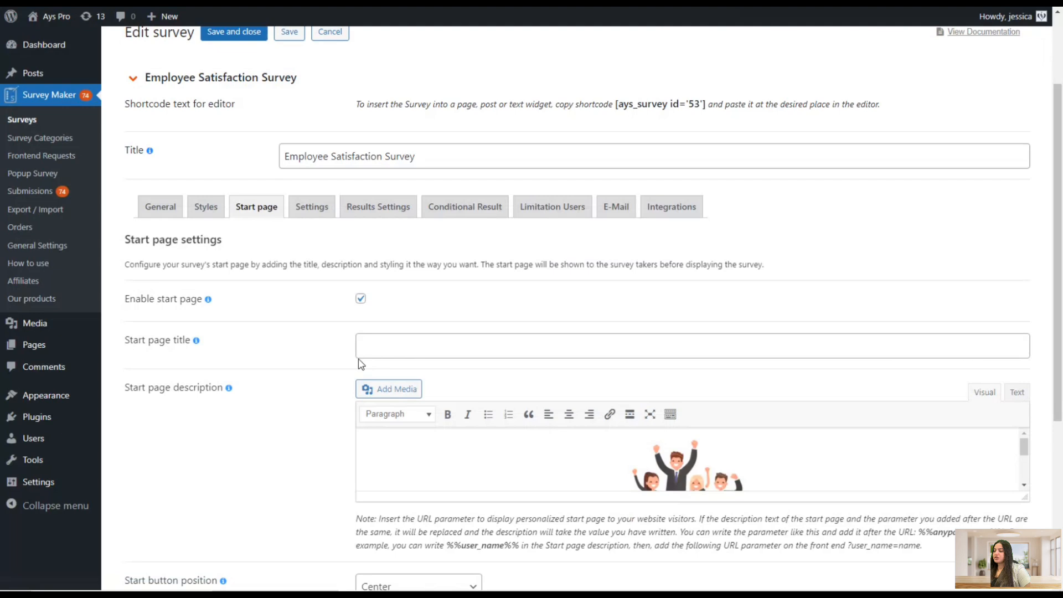
scroll(626, 305, down, 3)
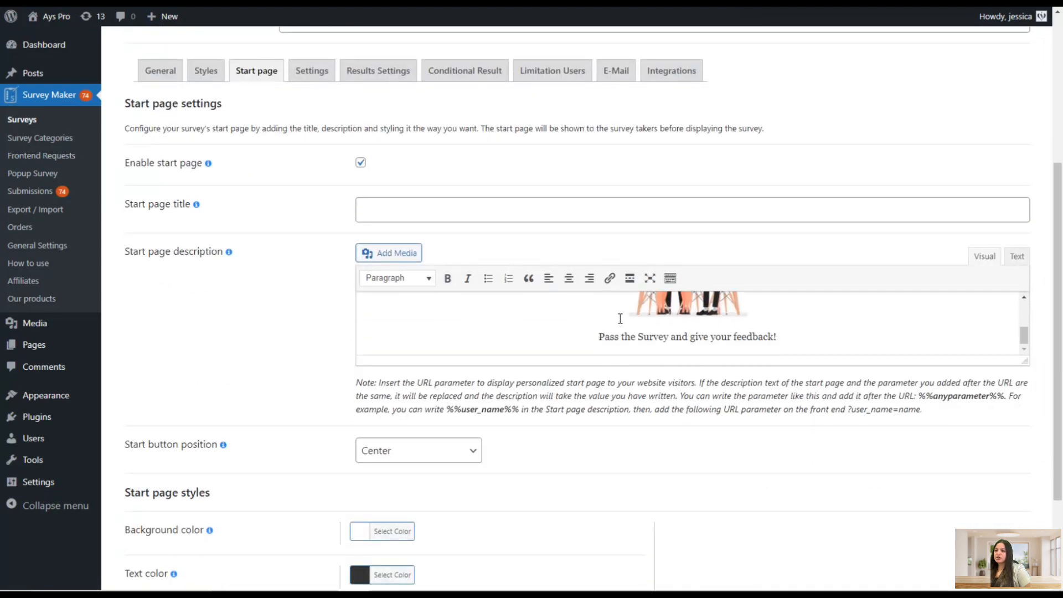
scroll(626, 349, up, 5)
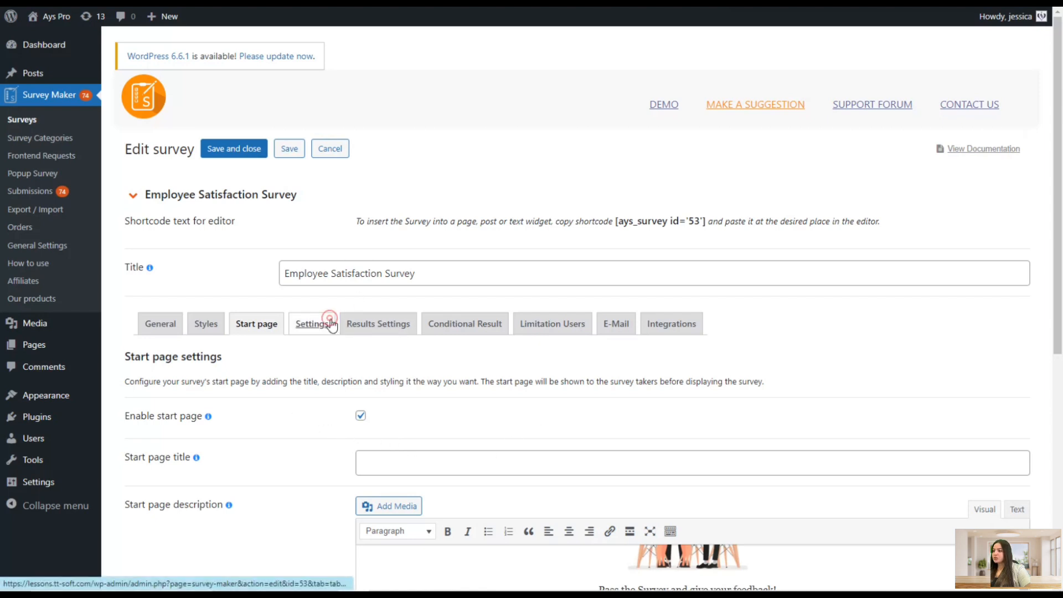
Enable Create post for survey in the survey settings and save the survey
click(310, 324)
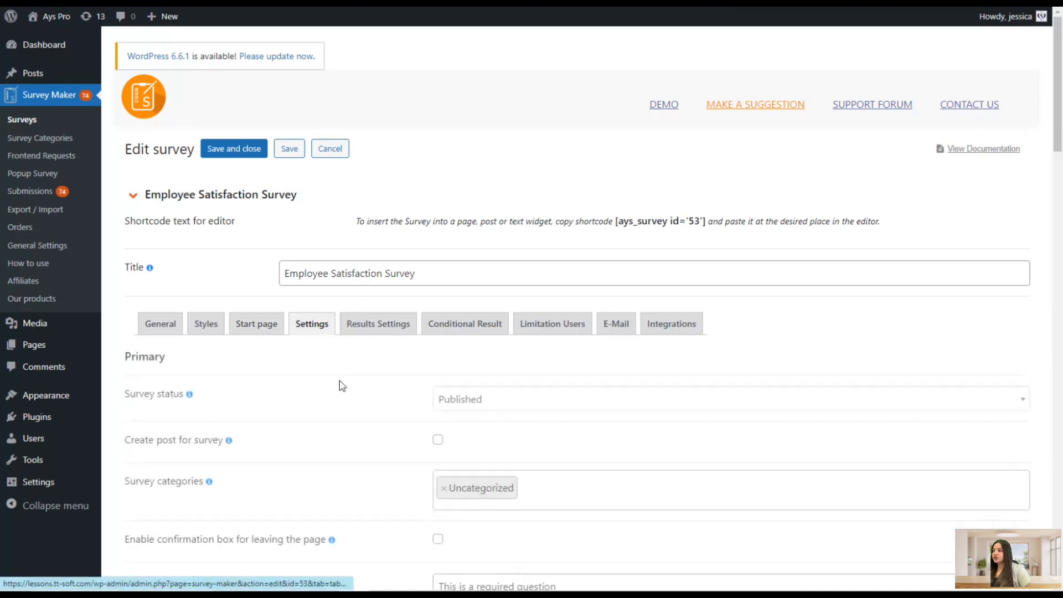
click(173, 444)
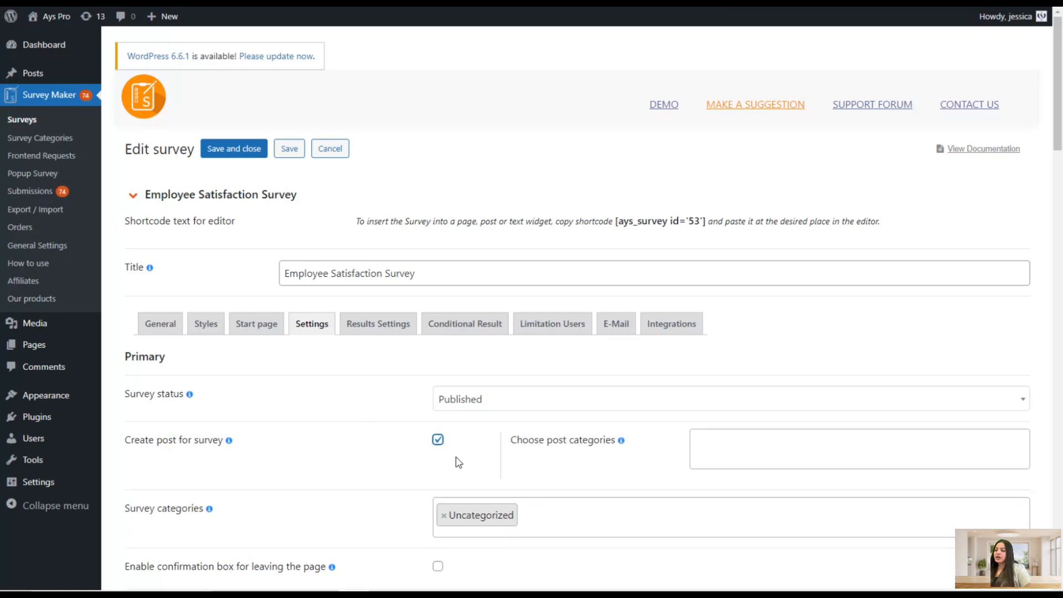
click(289, 148)
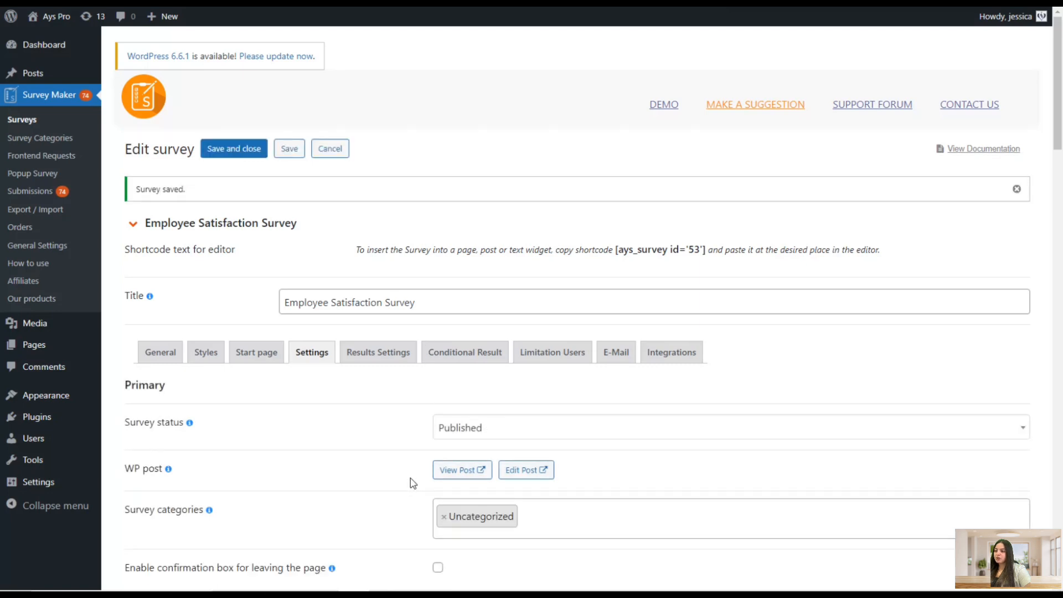
Open the survey's post, start the survey and fill in the respondent's name
click(446, 472)
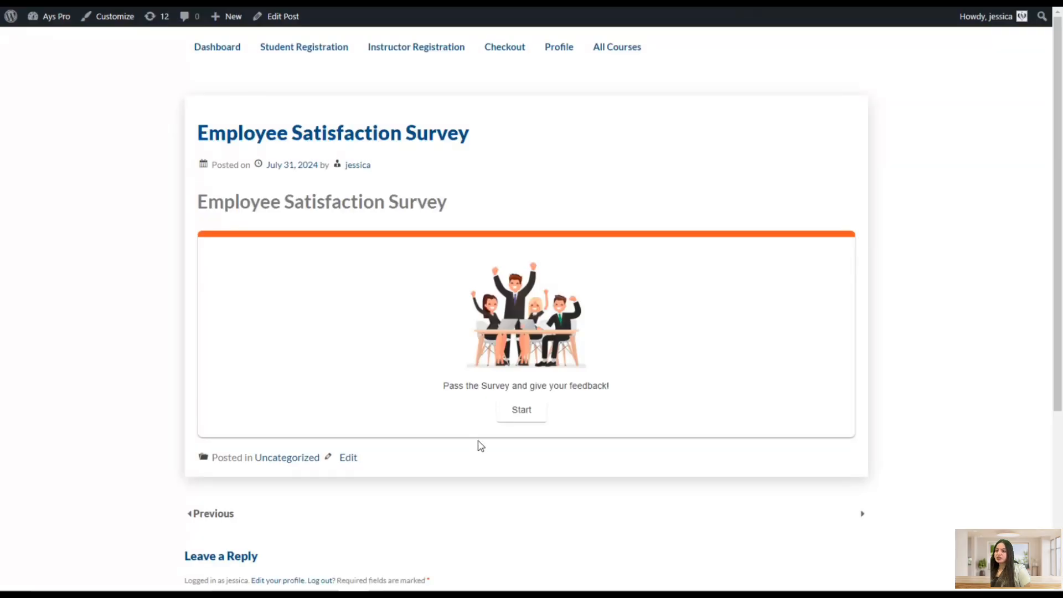
click(520, 409)
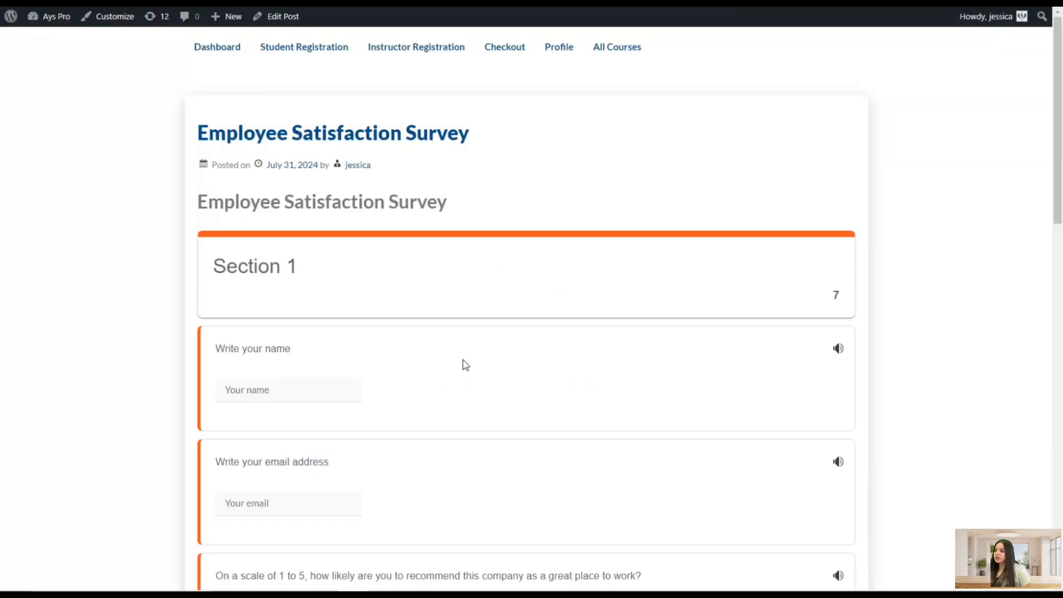
click(293, 389)
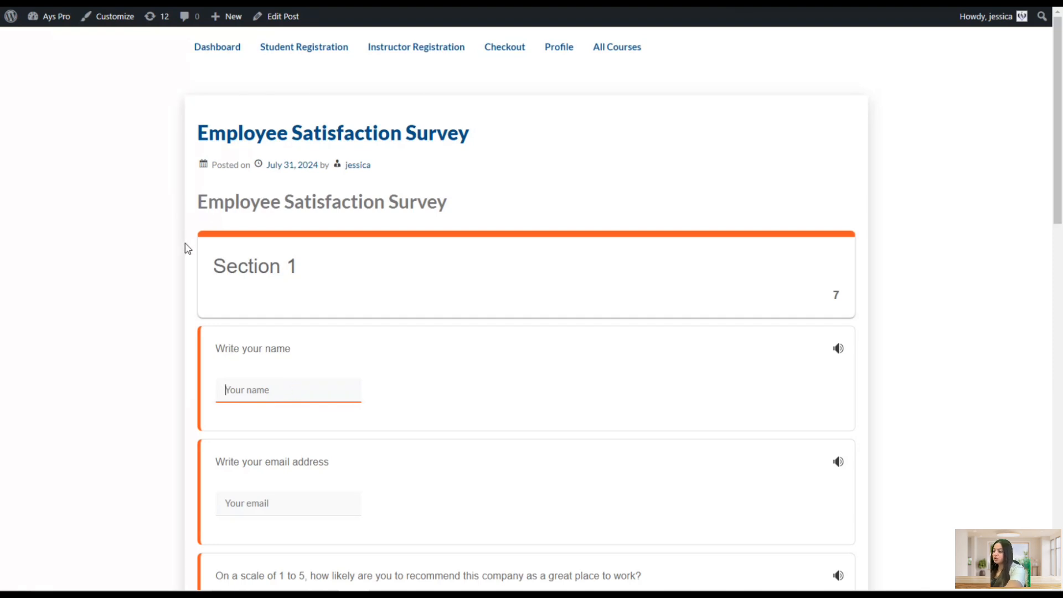
text(T)
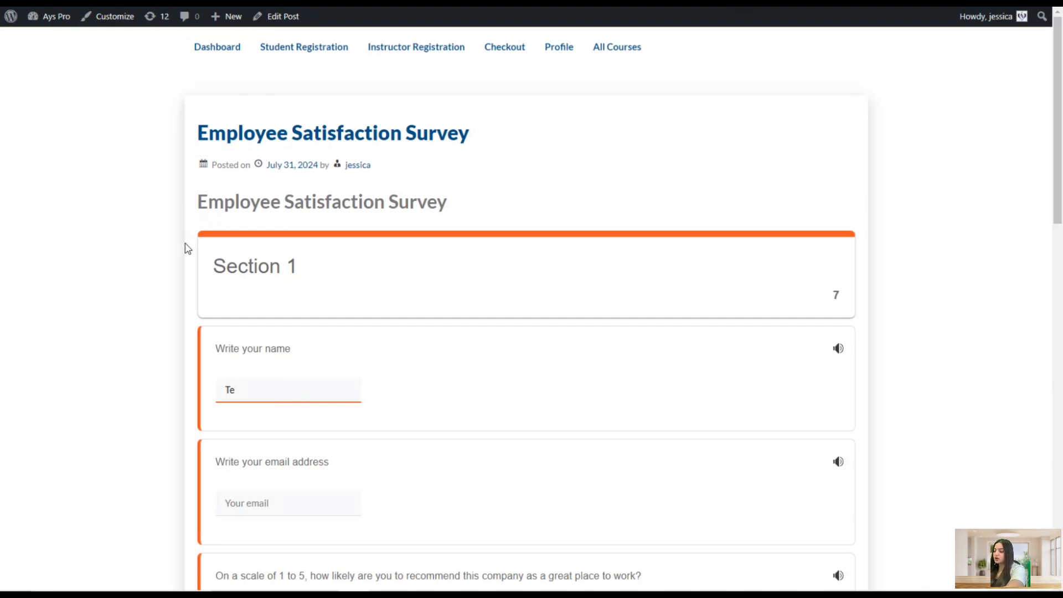
key(BackSpace)
text(Jessica)
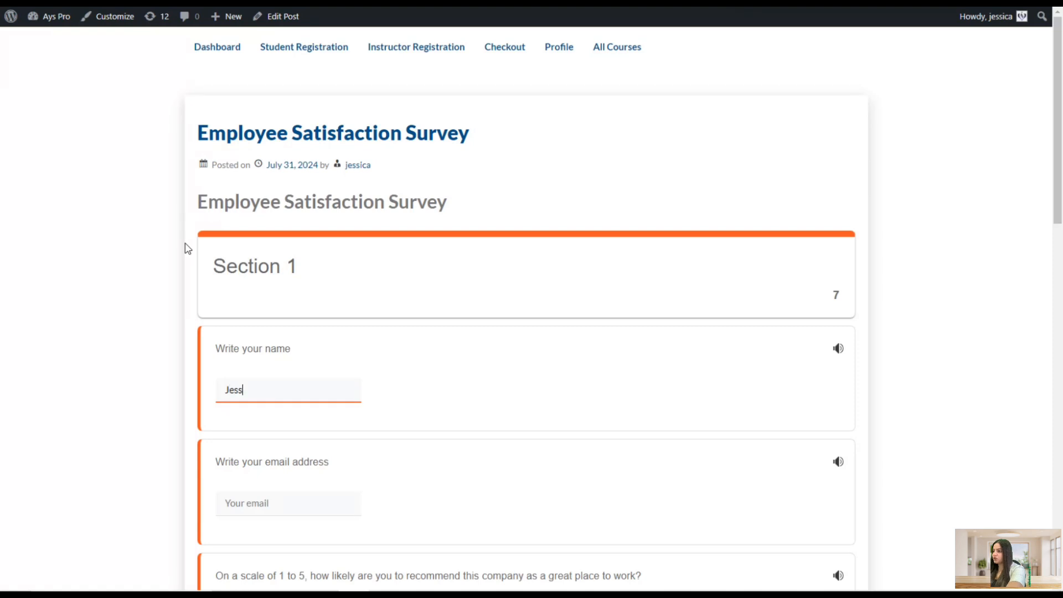
Fill in the respondent's e-mail address in the email question
click(242, 506)
text(example)
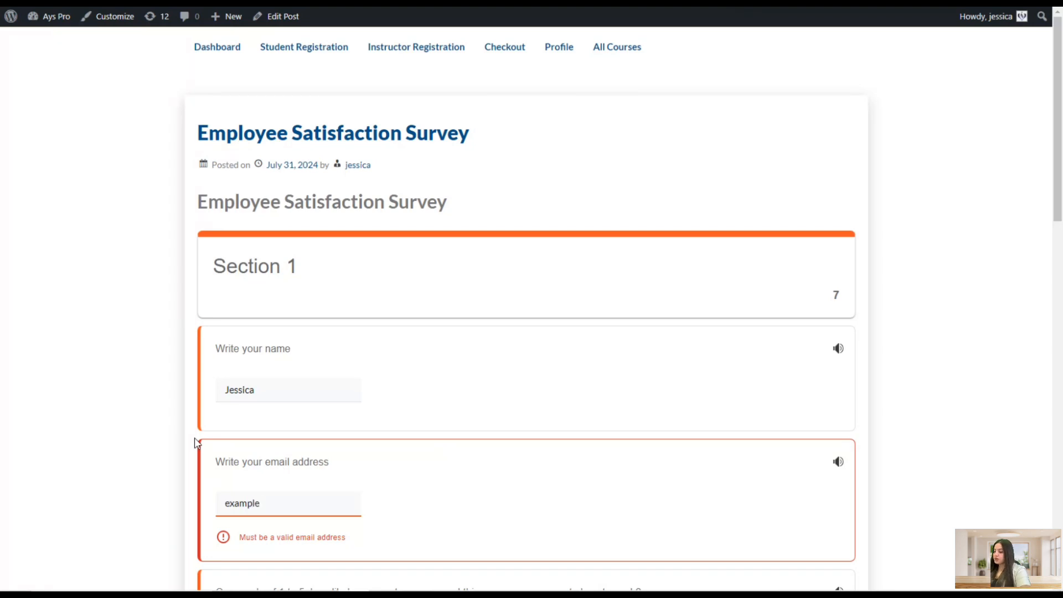
text(@gmai)
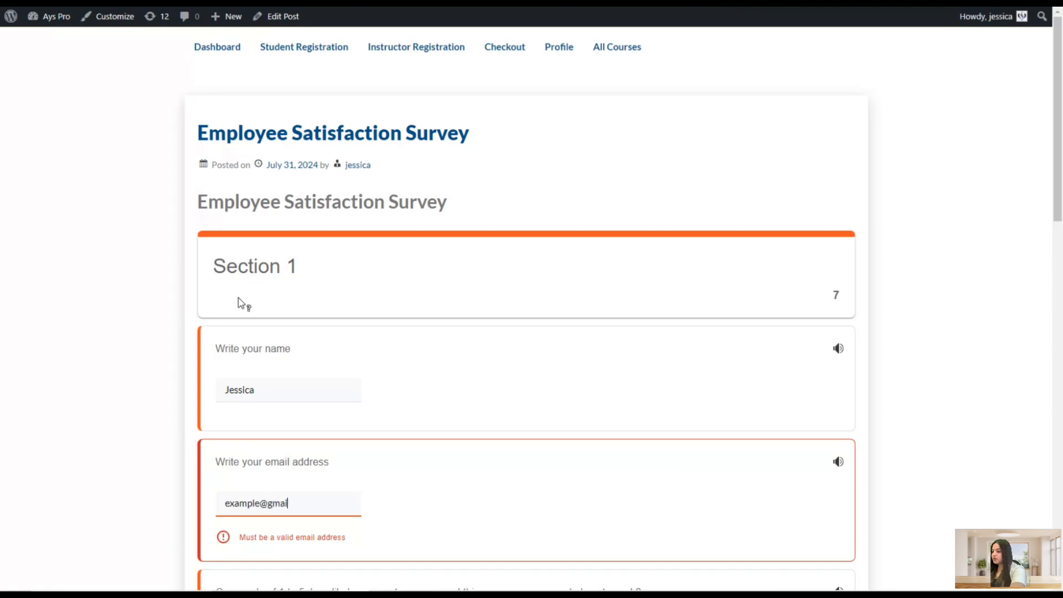
text(l.com)
Answer 5, 10 and Satisfied, accept the Privacy Policy and finish the survey
scroll(238, 299, down, 3)
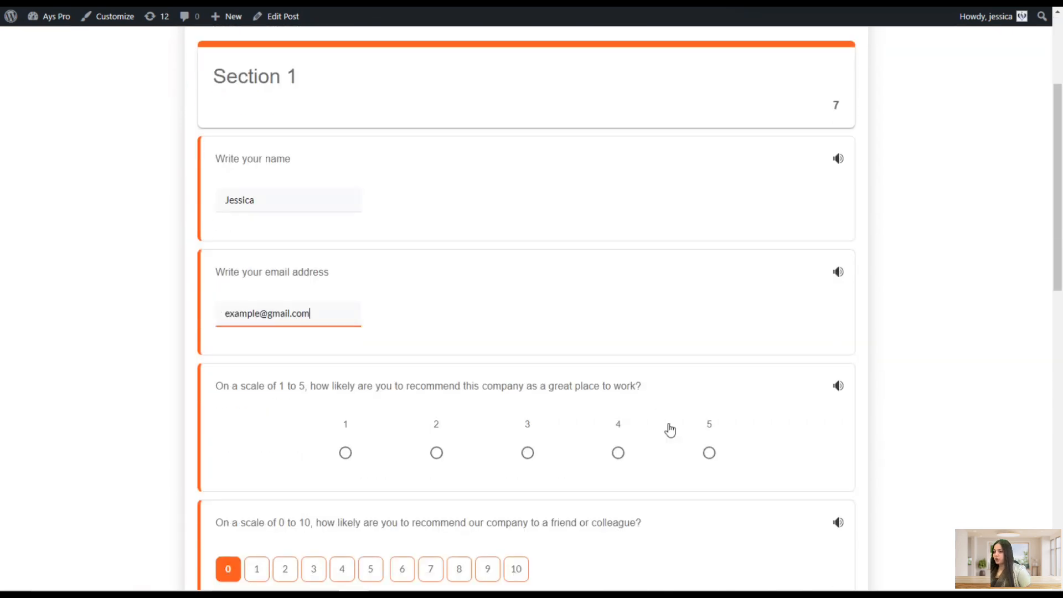
click(705, 455)
scroll(548, 548, down, 1)
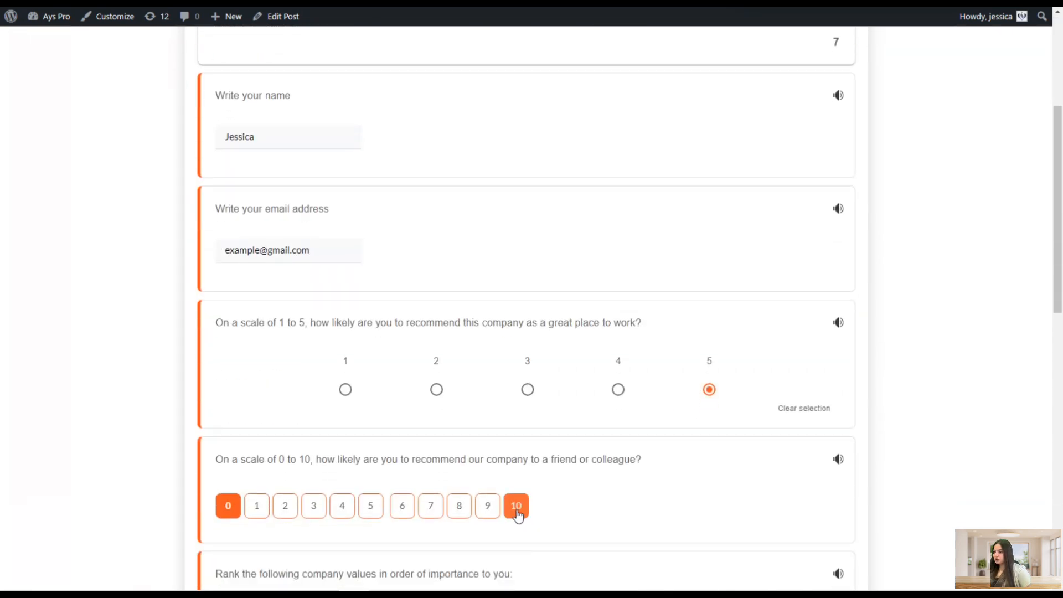
click(516, 509)
scroll(557, 476, down, 4)
scroll(256, 495, down, 2)
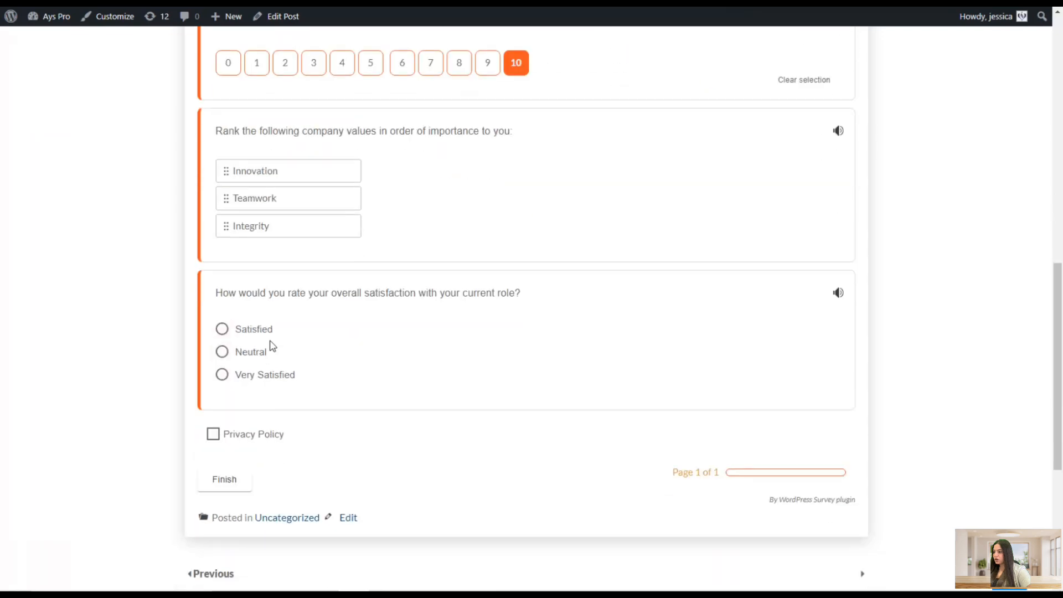
click(259, 333)
click(211, 436)
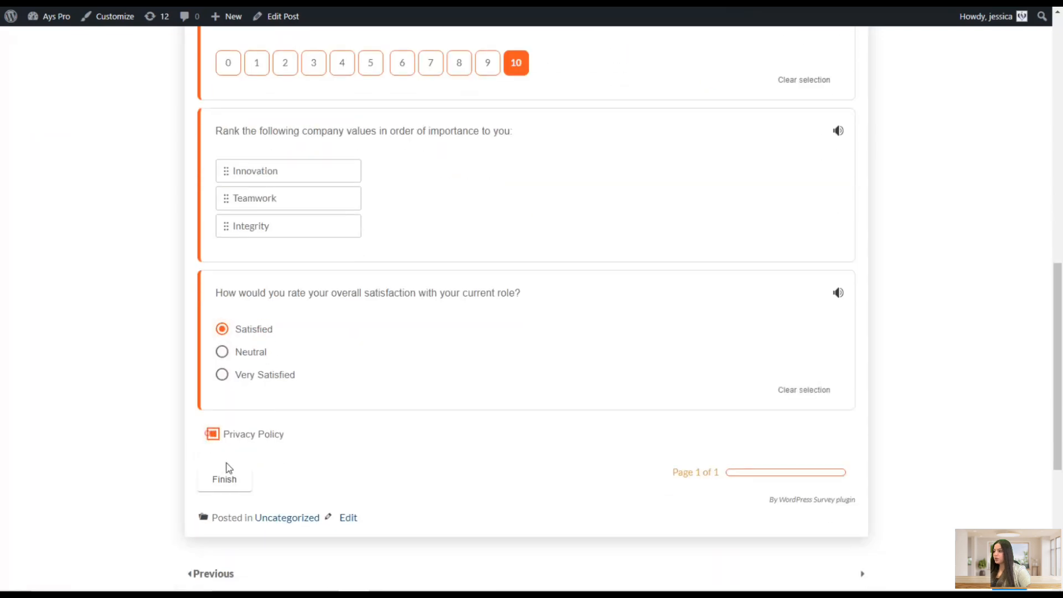
click(225, 477)
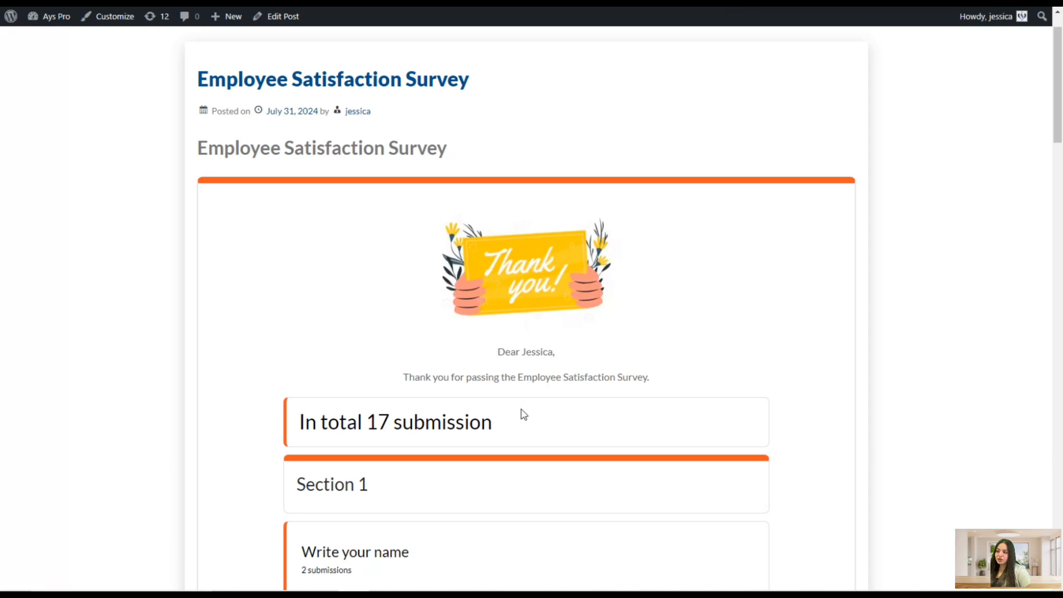
scroll(535, 387, down, 5)
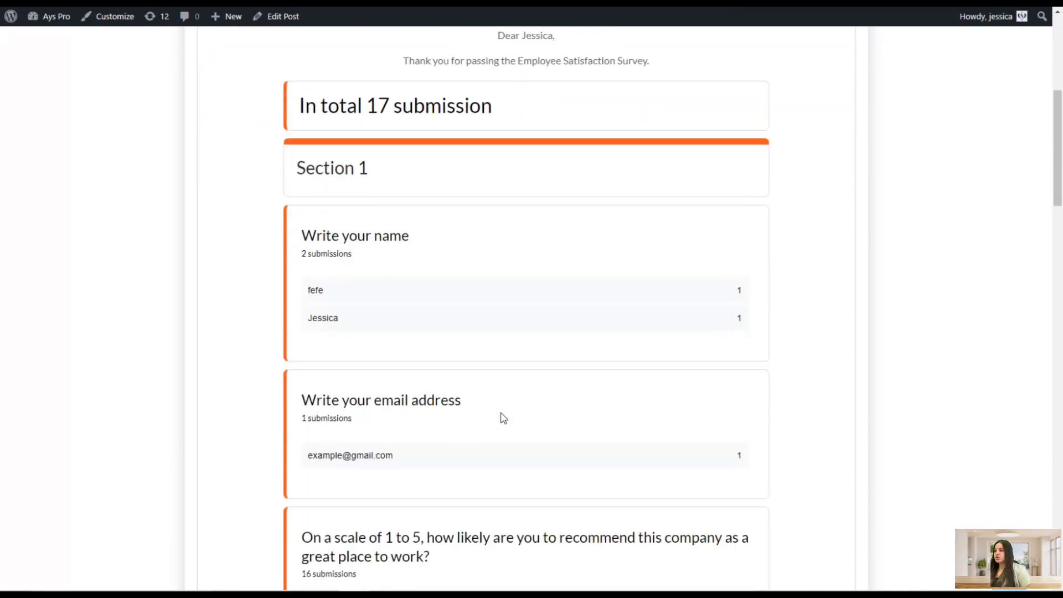
Review the per-question submission summaries shown on the survey post after finishing
scroll(472, 431, down, 10)
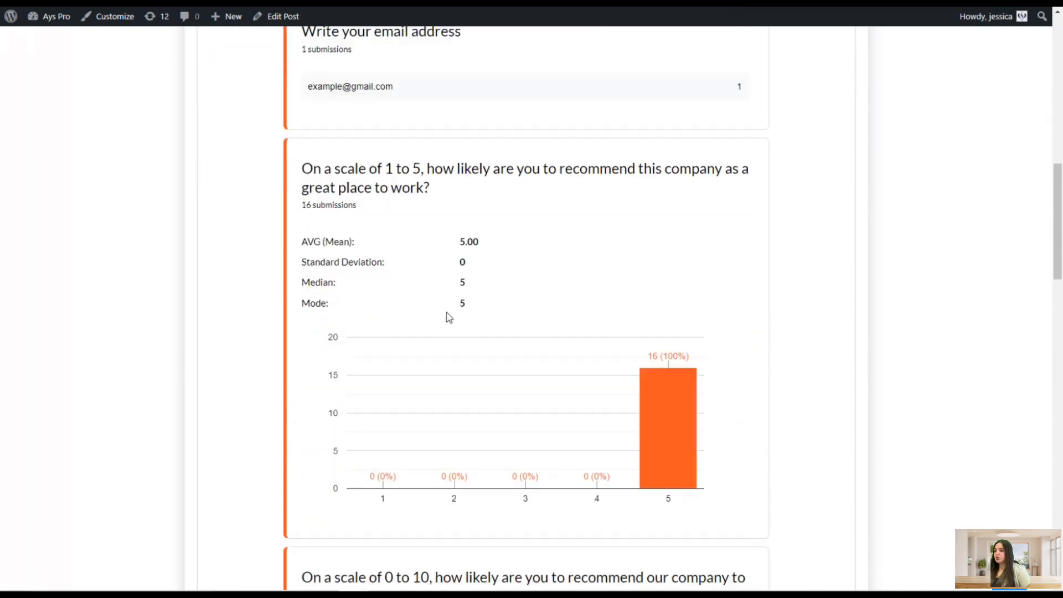
scroll(497, 329, down, 15)
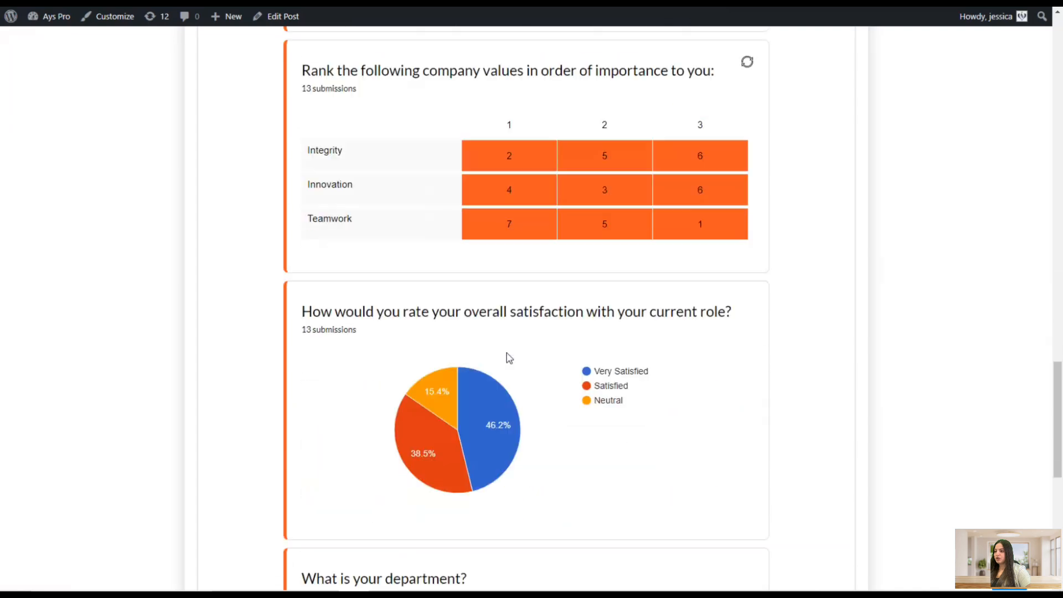
scroll(522, 356, down, 4)
scroll(514, 380, up, 6)
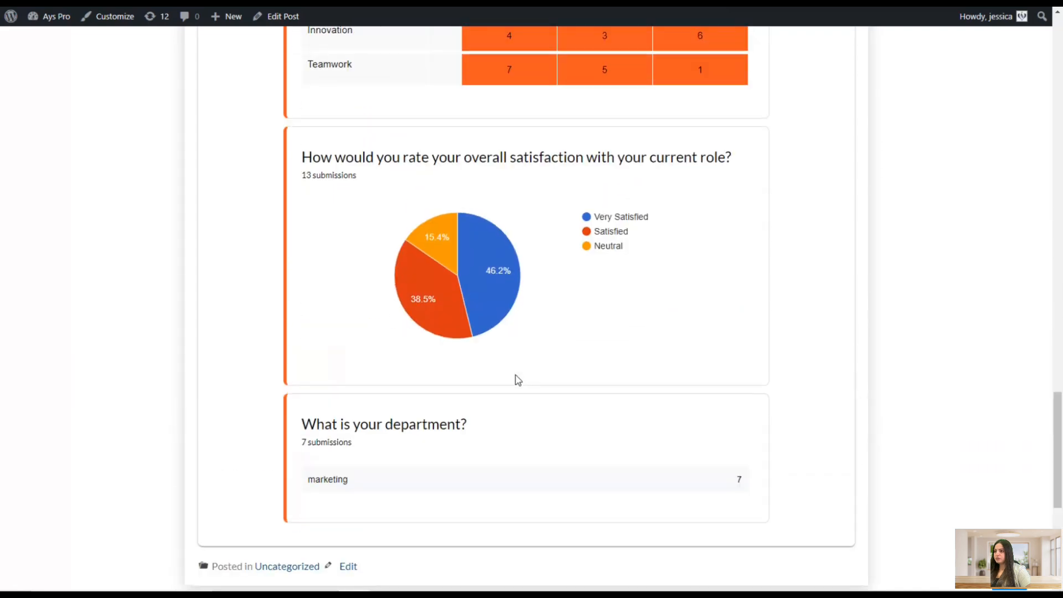
scroll(513, 381, up, 10)
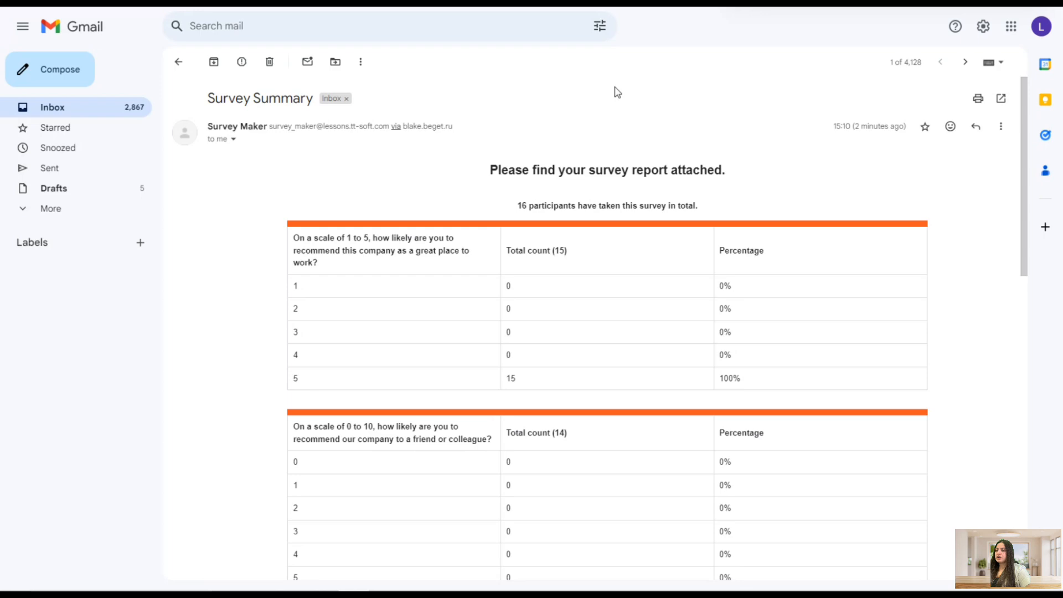
Switch to Gmail and review the Survey Summary report e-mail's per-question tables
scroll(681, 239, down, 12)
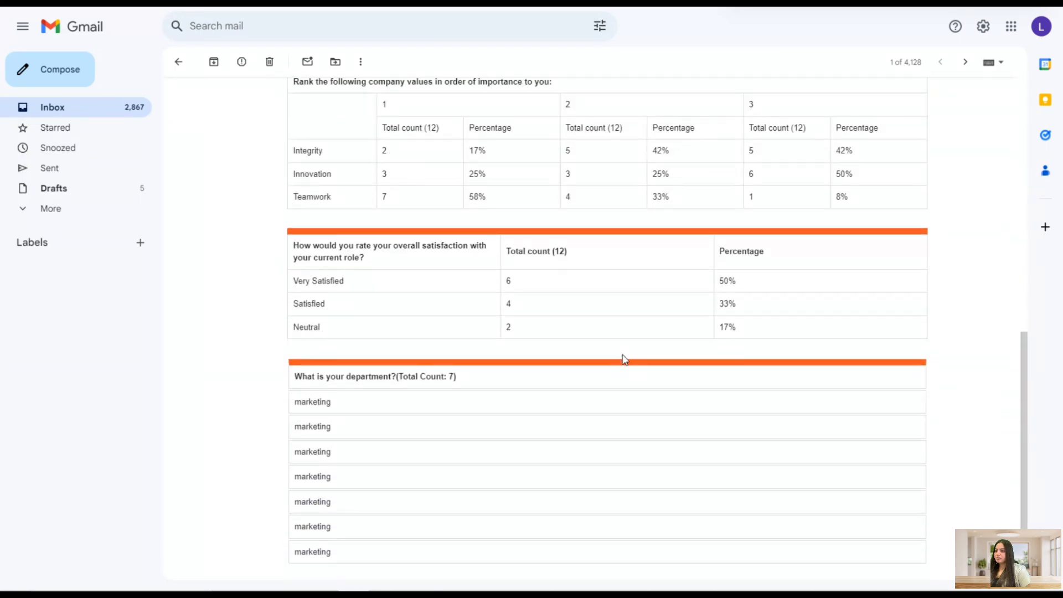
scroll(625, 359, down, 2)
scroll(614, 357, up, 14)
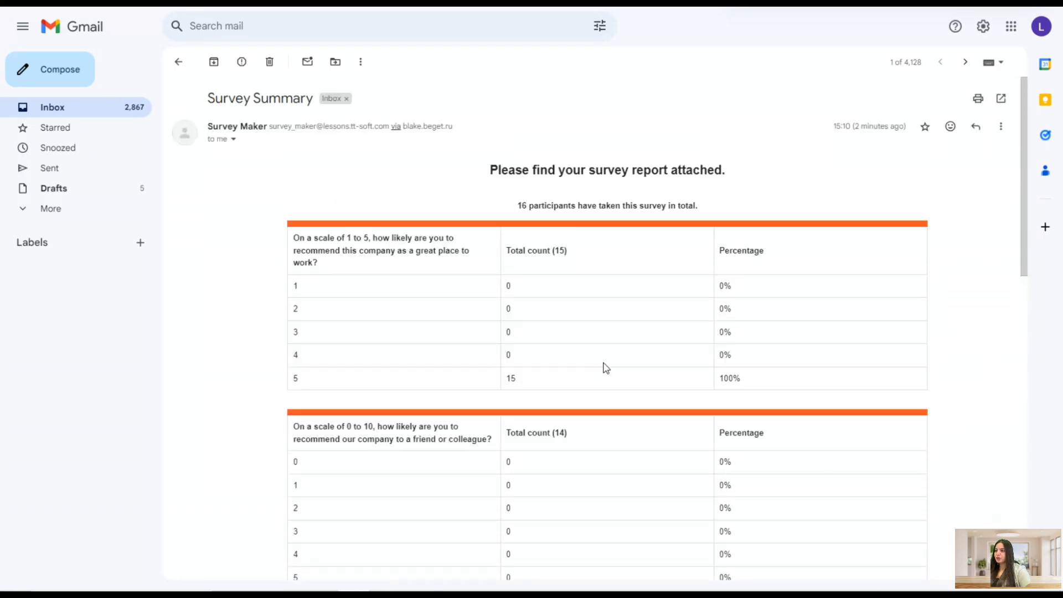
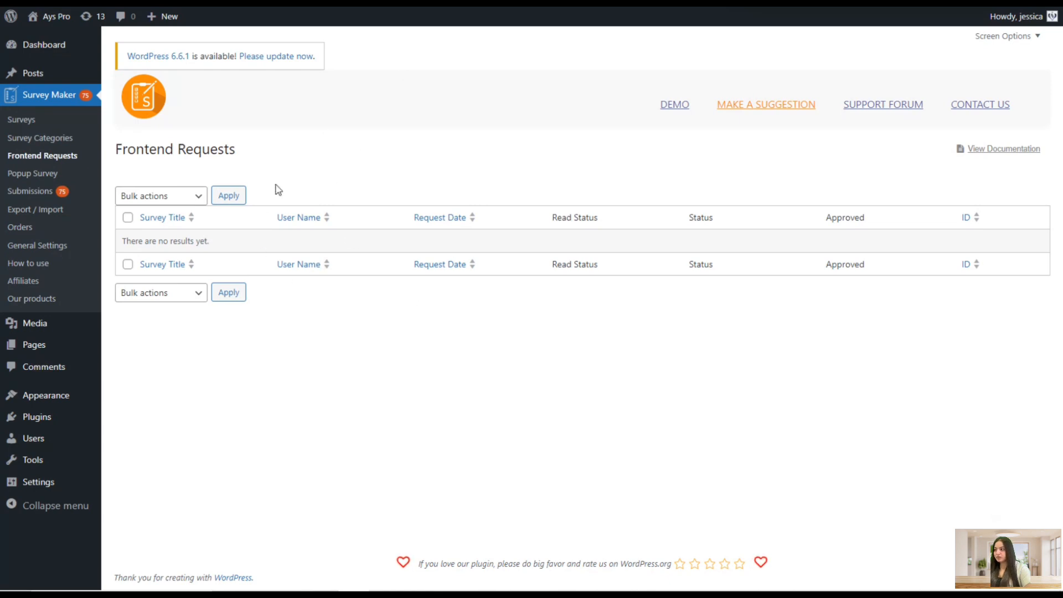
Start a new popup survey and title it Popup Survey
click(46, 181)
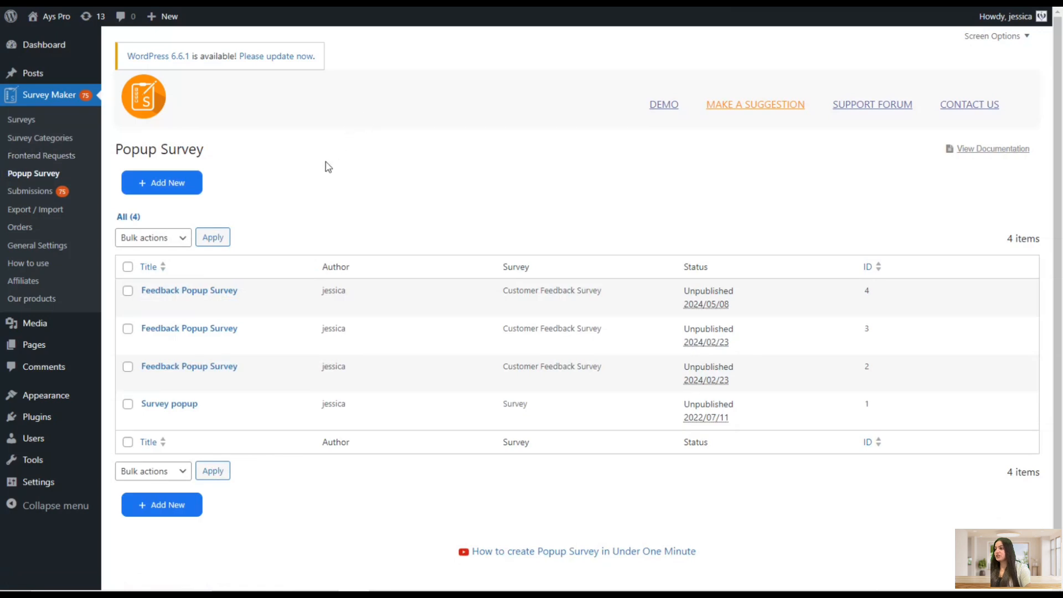
click(183, 195)
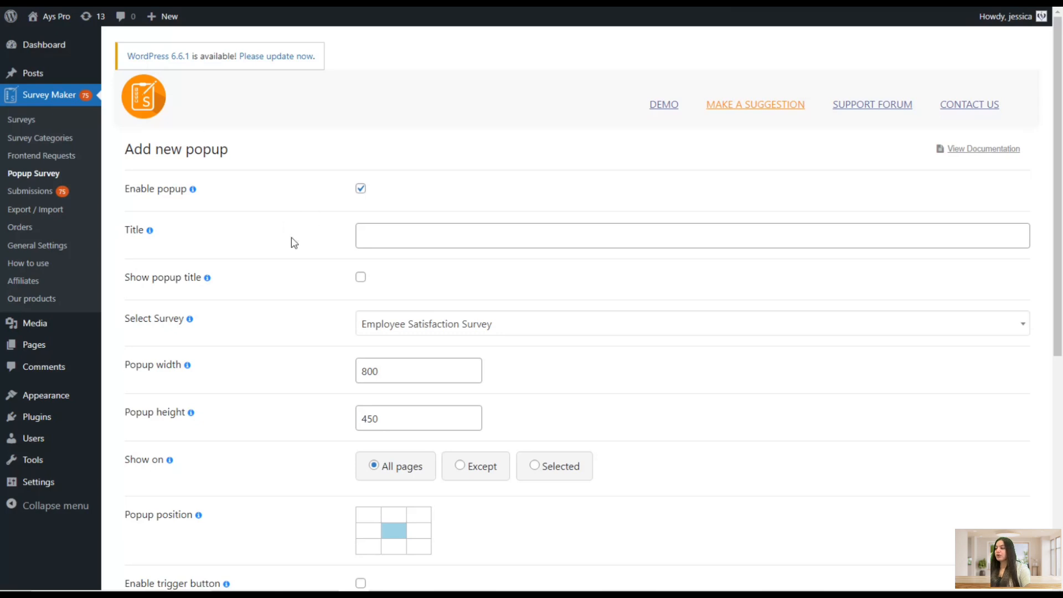
scroll(276, 165, down, 2)
click(369, 103)
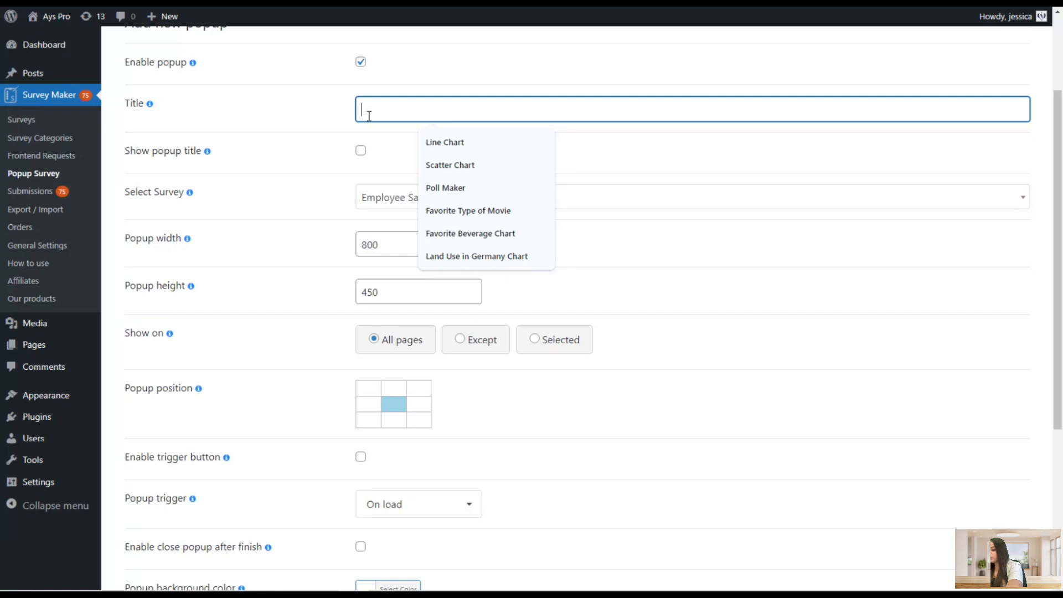
text(Popp)
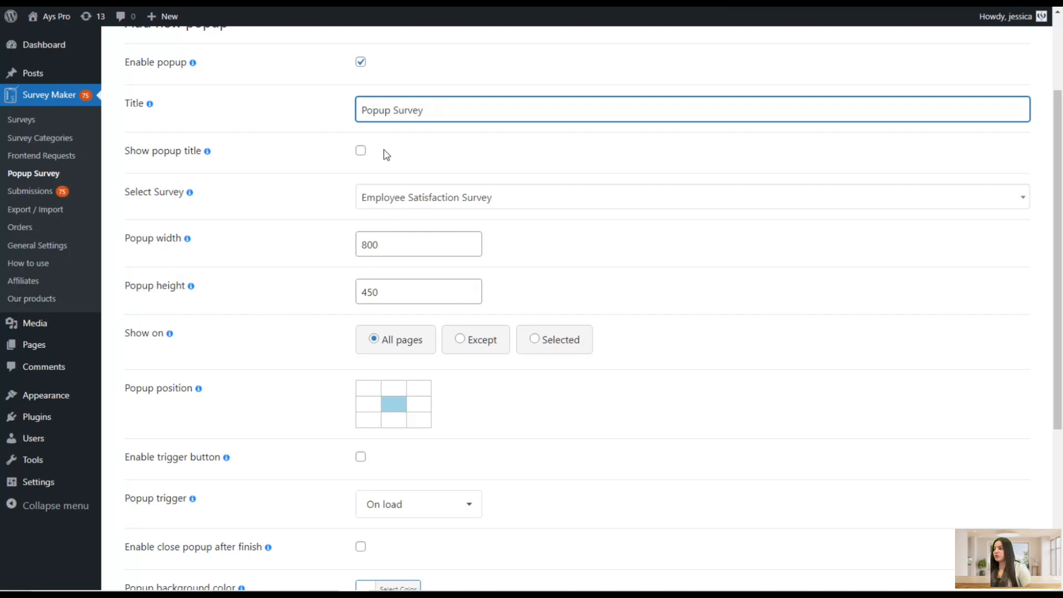
Save the popup for the Employee Satisfaction Survey, shown on all pages
scroll(260, 207, down, 2)
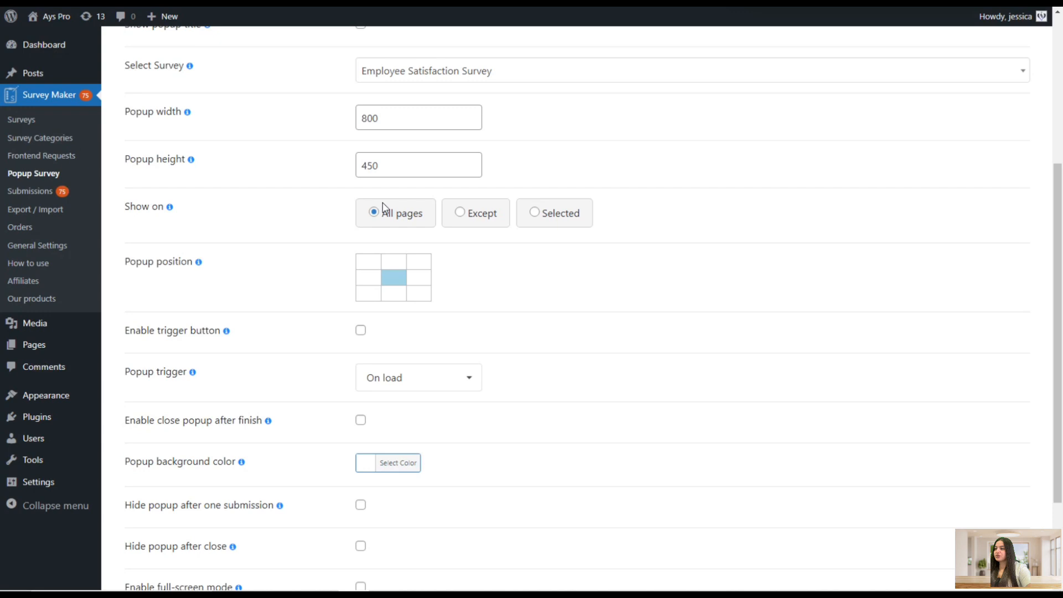
click(458, 210)
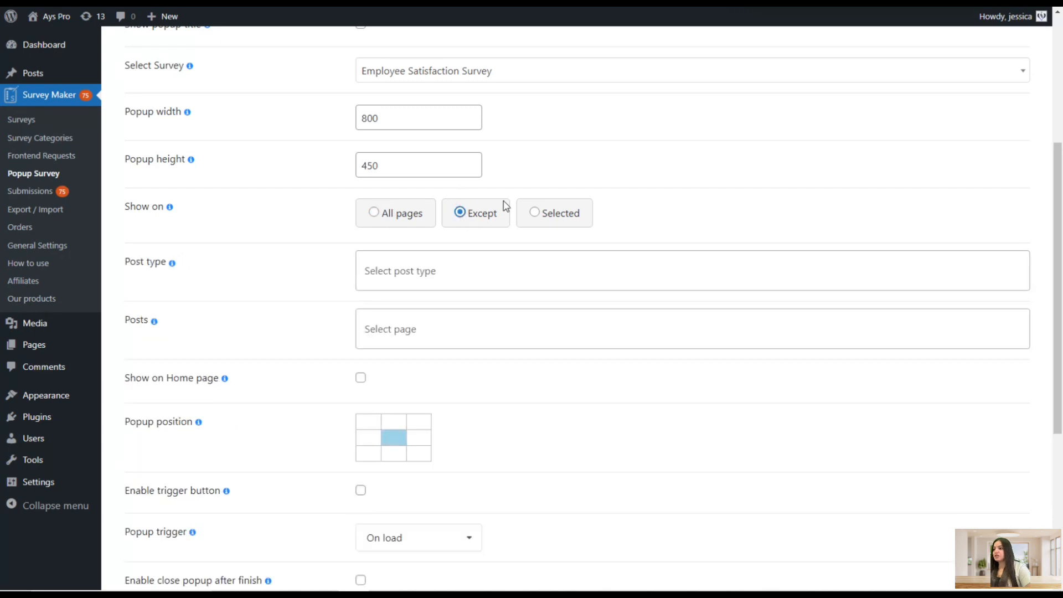
click(556, 210)
scroll(479, 267, down, 2)
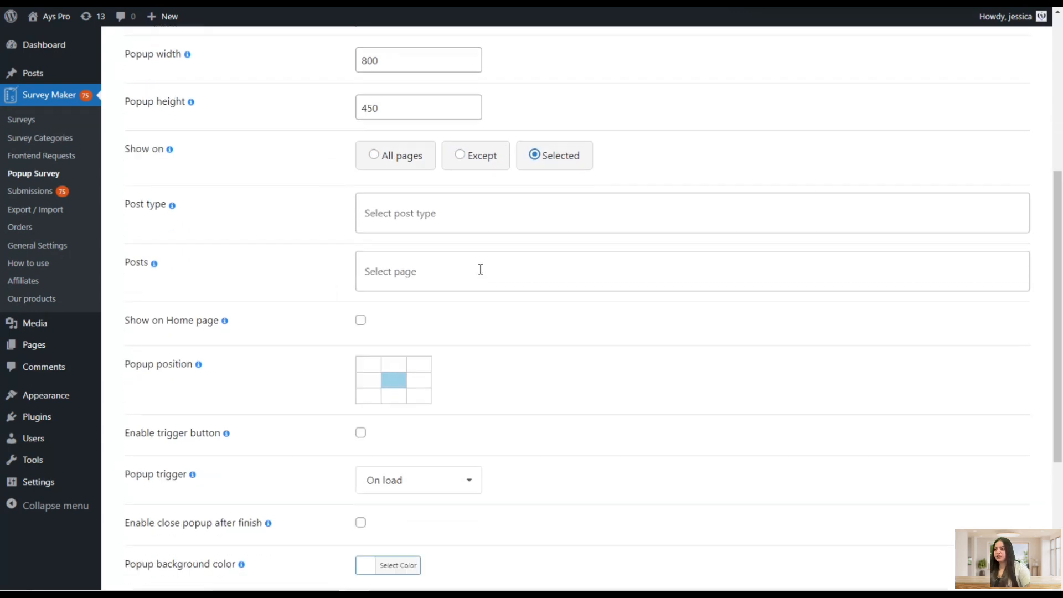
scroll(479, 268, down, 2)
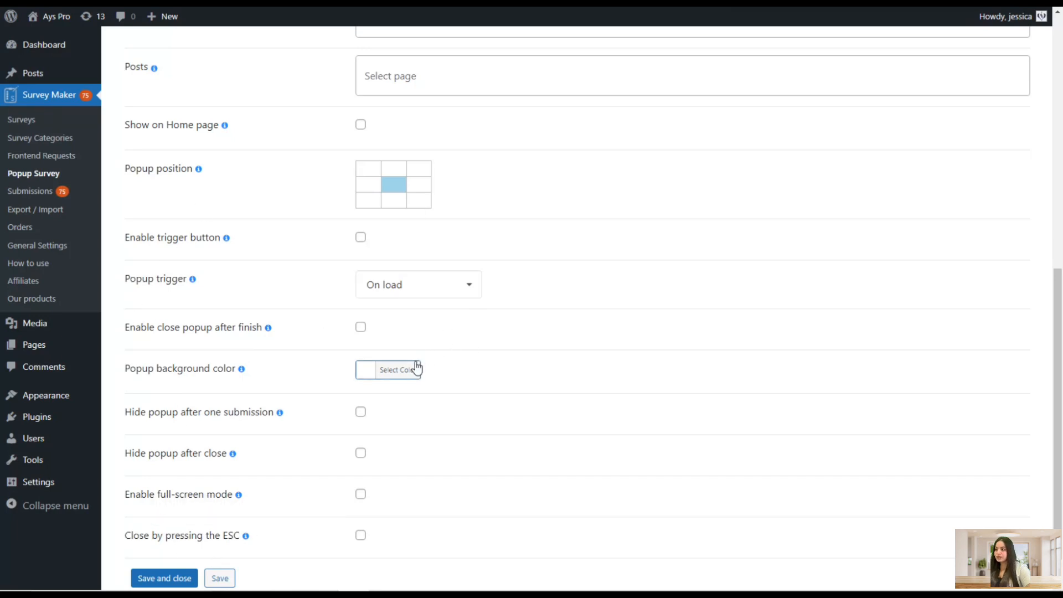
scroll(460, 343, down, 1)
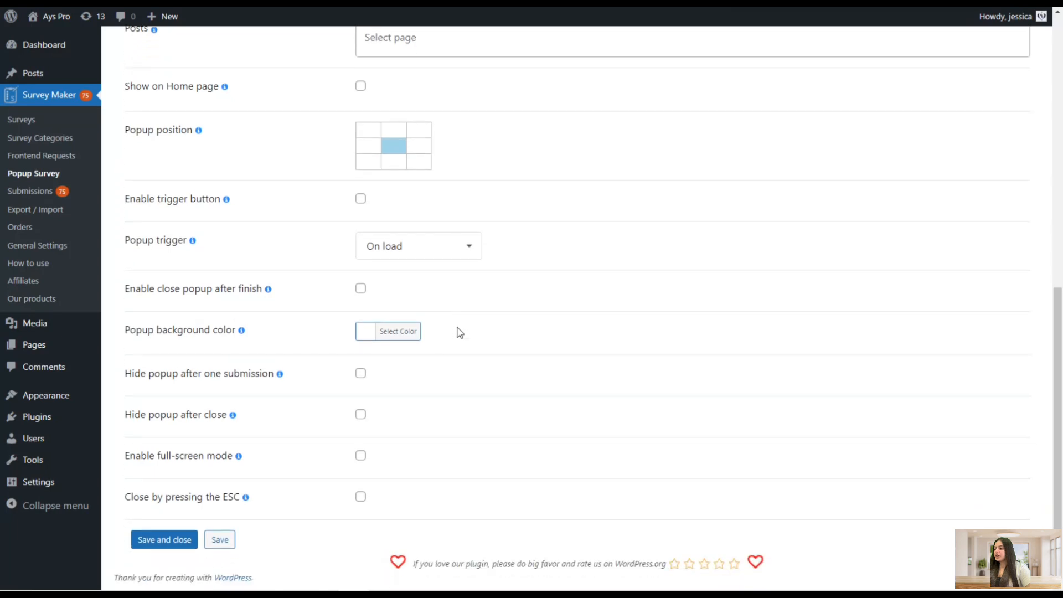
click(229, 544)
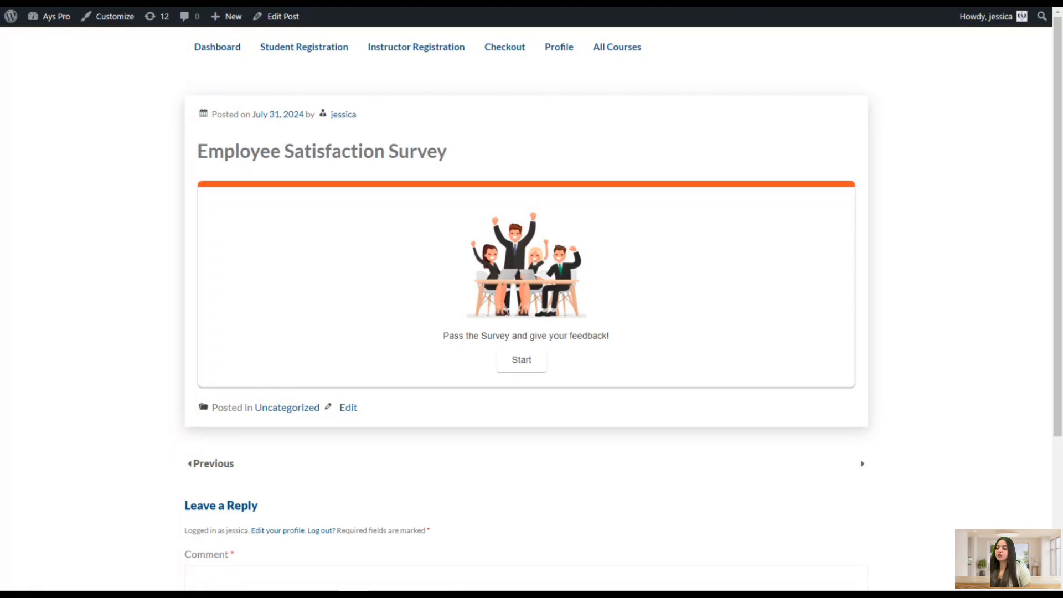
Reload the survey post and start the survey inside the popup to test it
key(F5)
click(594, 68)
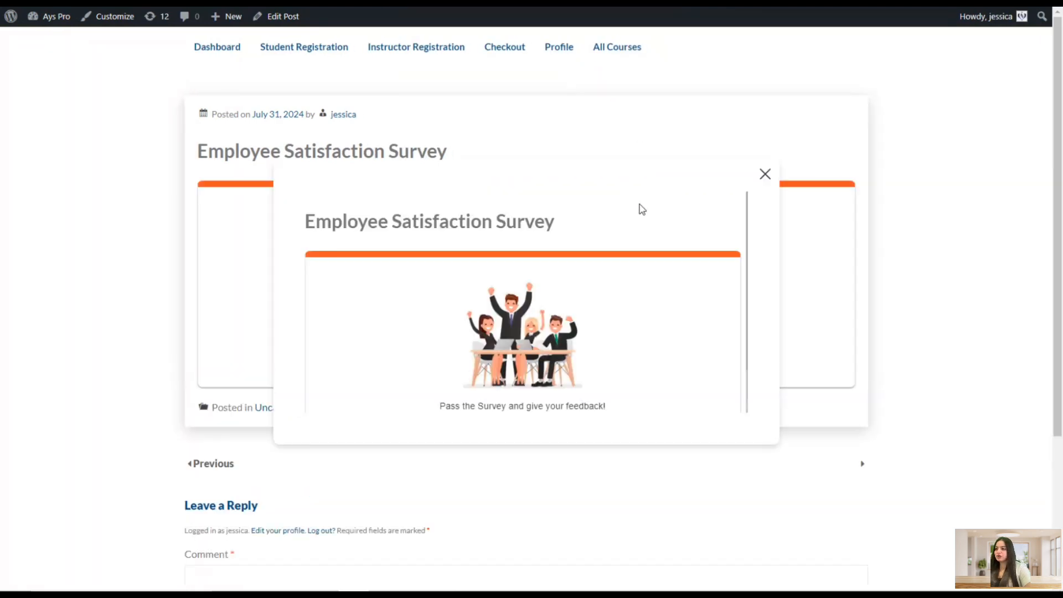
scroll(475, 299, down, 5)
scroll(512, 361, up, 4)
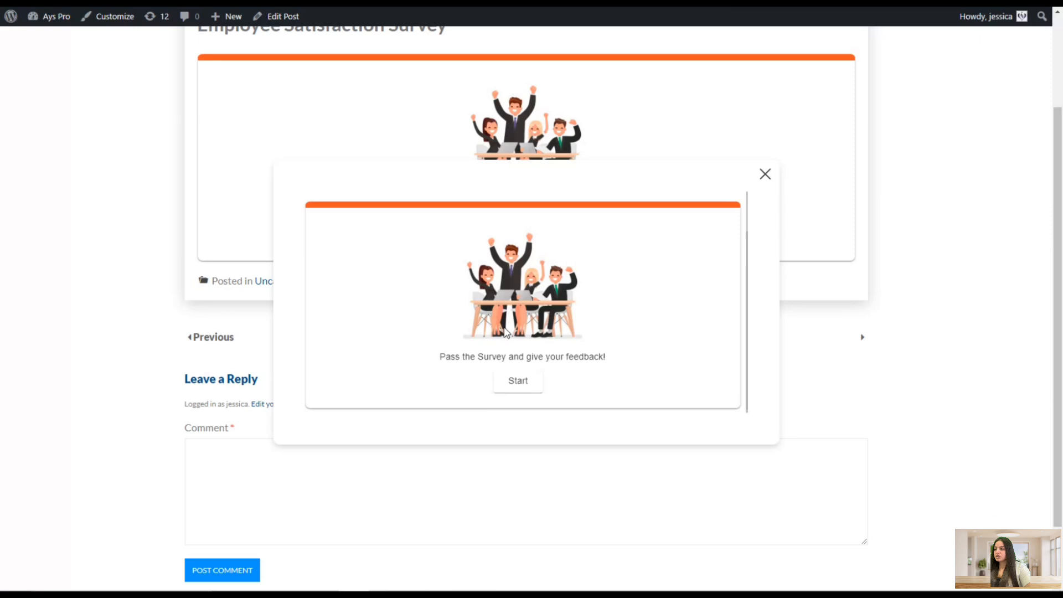
scroll(507, 349, down, 2)
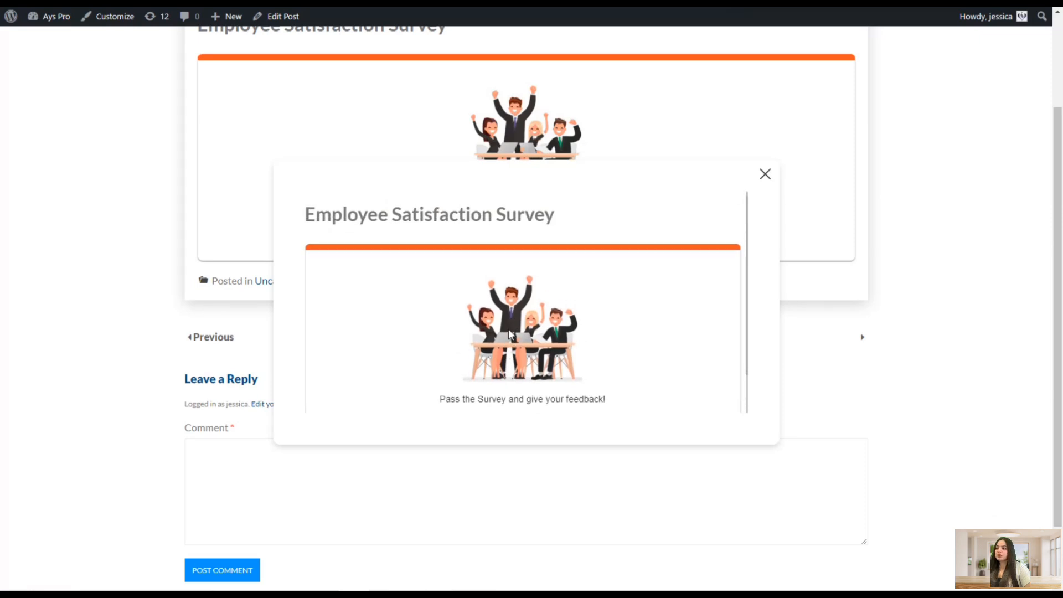
click(513, 387)
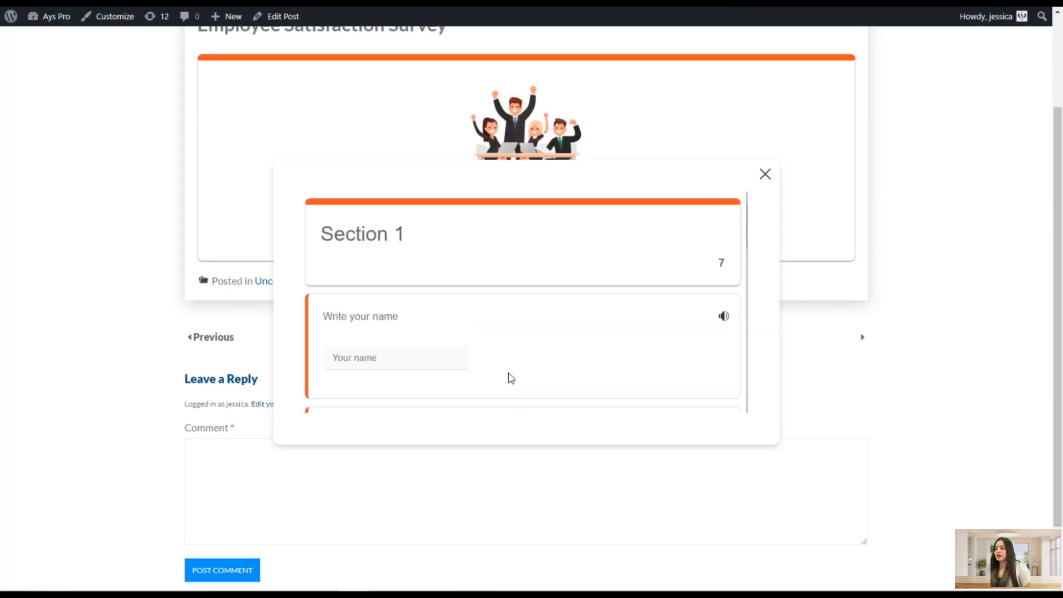
scroll(425, 346, down, 8)
scroll(424, 346, down, 6)
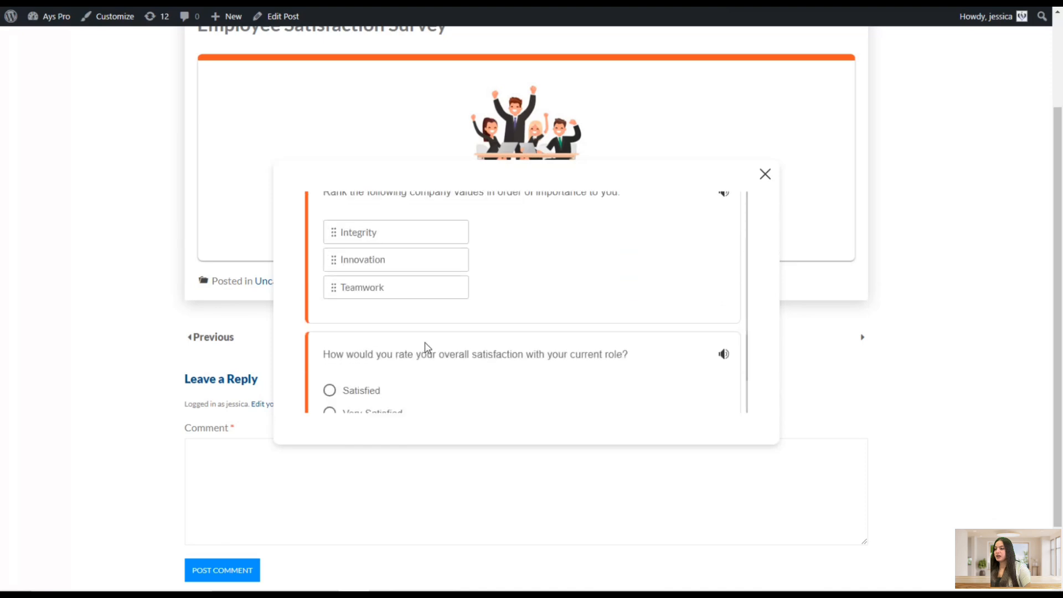
scroll(429, 350, up, 15)
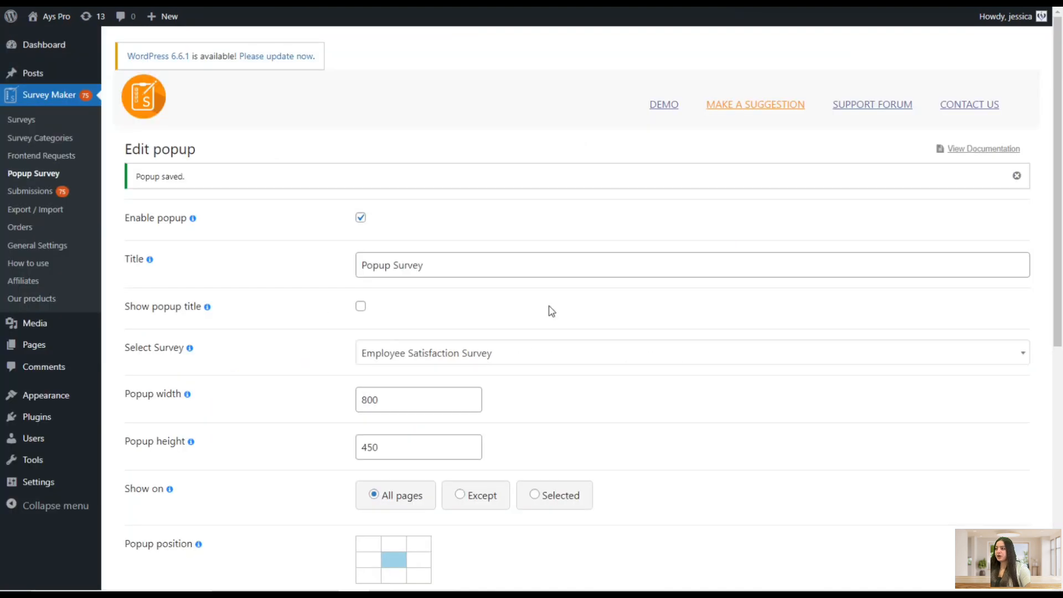
Try filtering the submissions export by user and by the Customer Satisfaction Survey Template
click(69, 194)
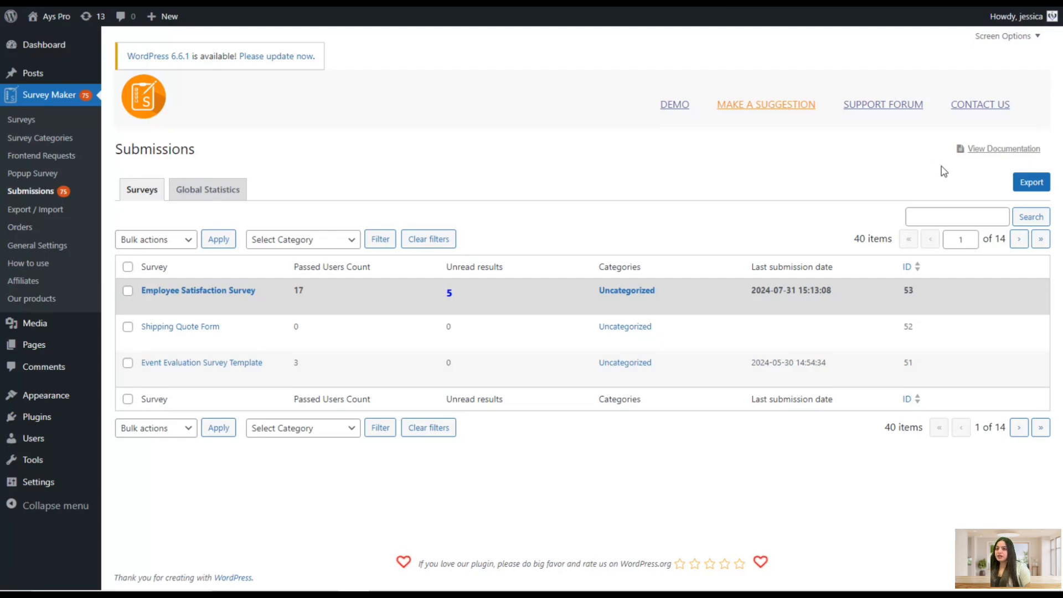
click(1031, 182)
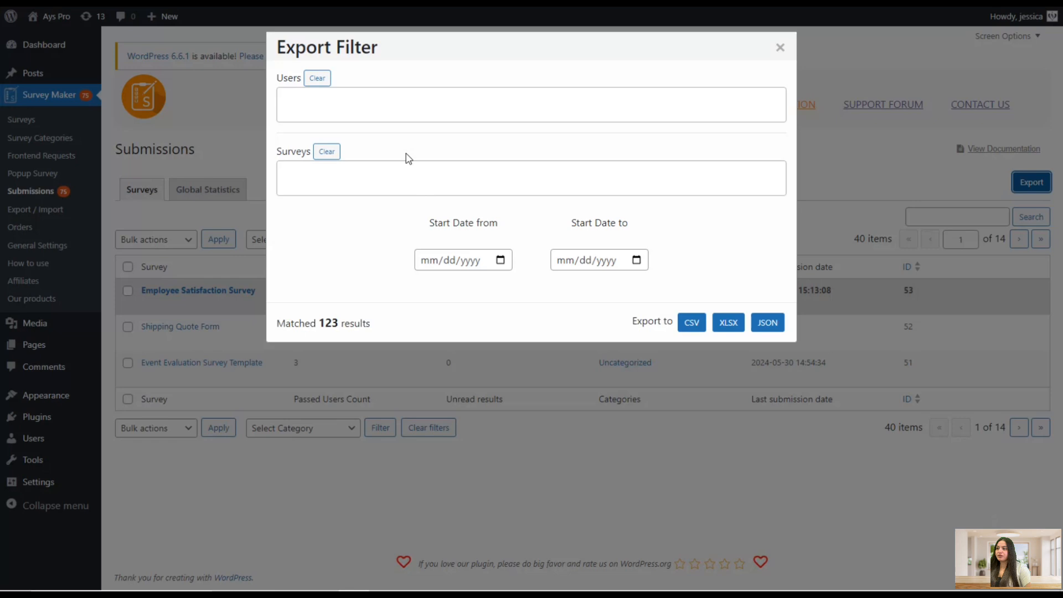
click(357, 114)
click(357, 134)
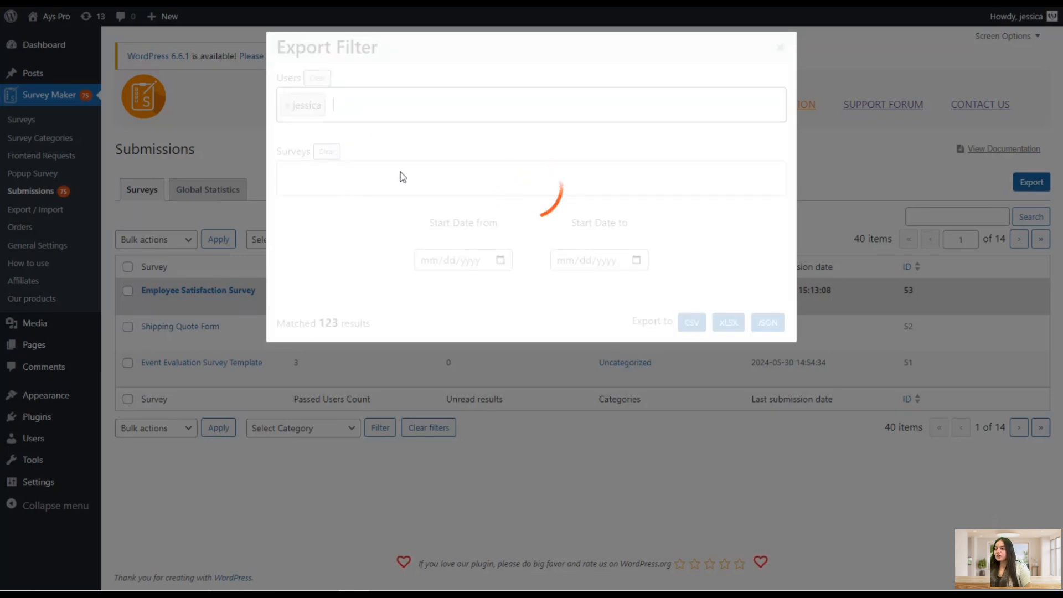
click(465, 182)
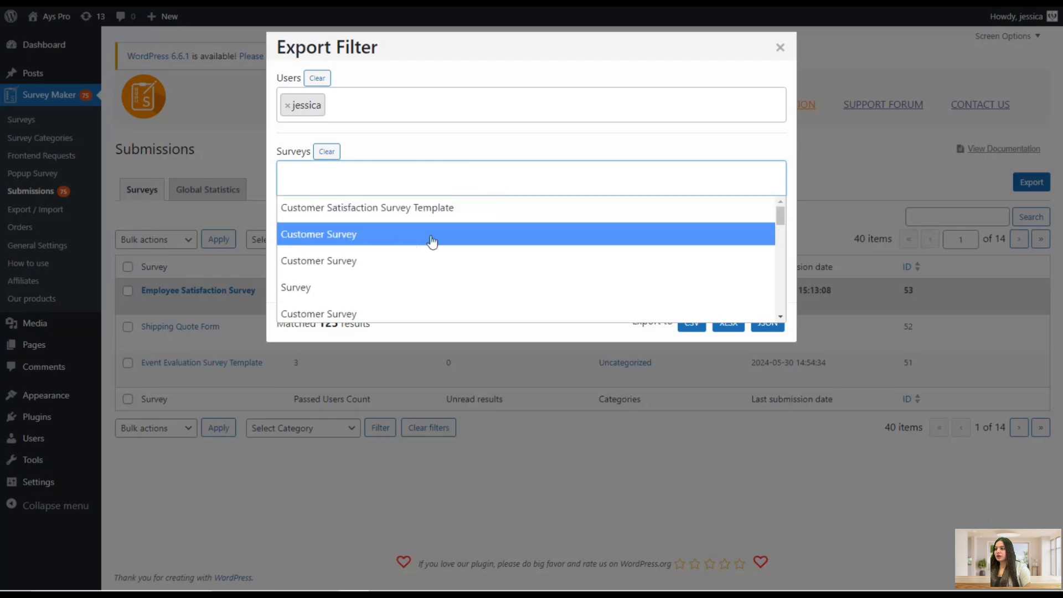
click(400, 213)
click(504, 177)
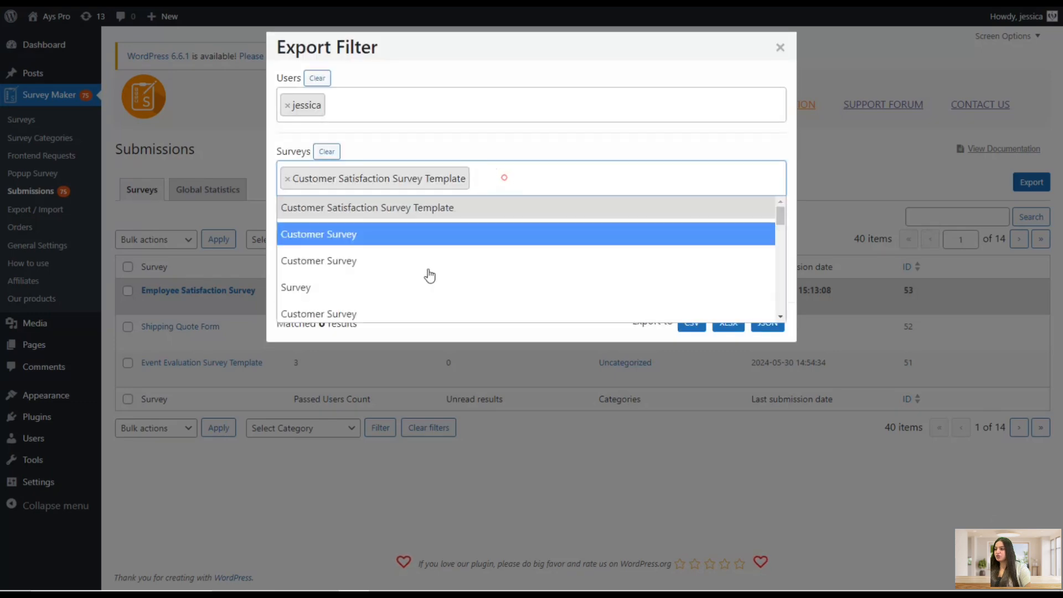
scroll(368, 303, down, 3)
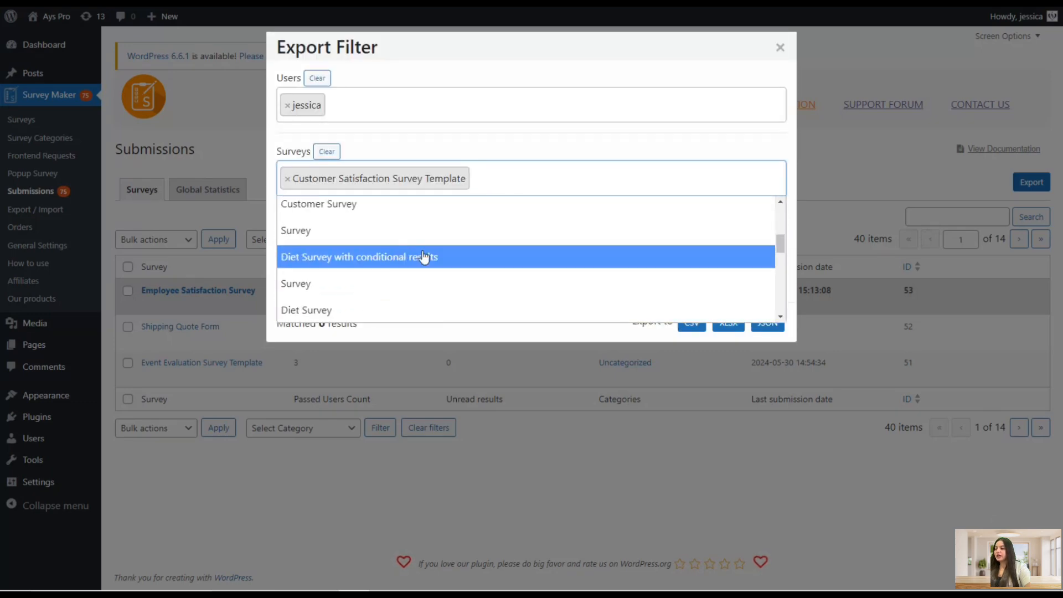
click(409, 209)
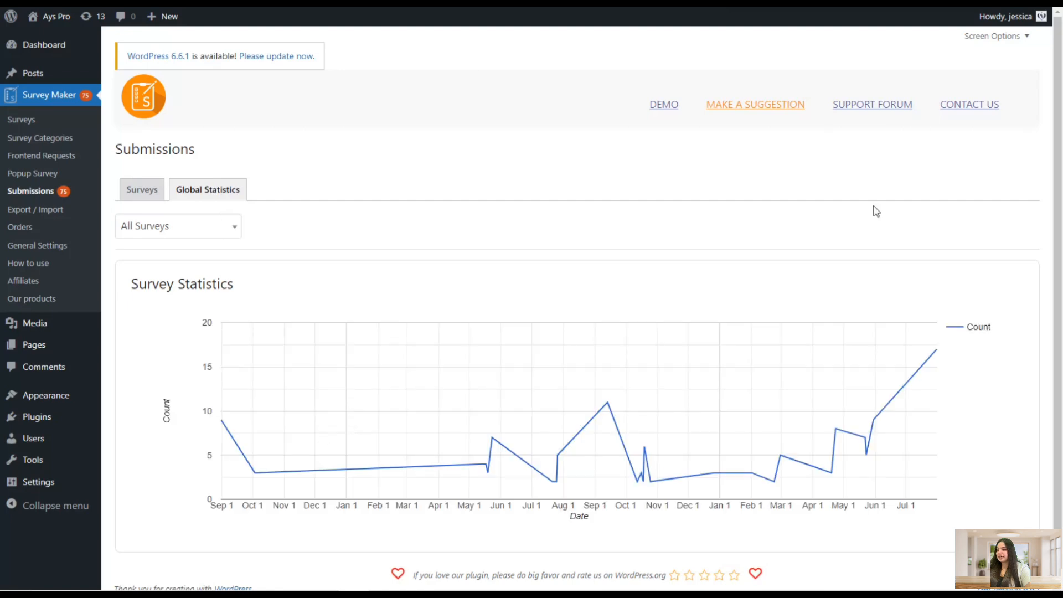
Show the global statistics chart for the Net Promoter Score® survey
scroll(489, 406, down, 1)
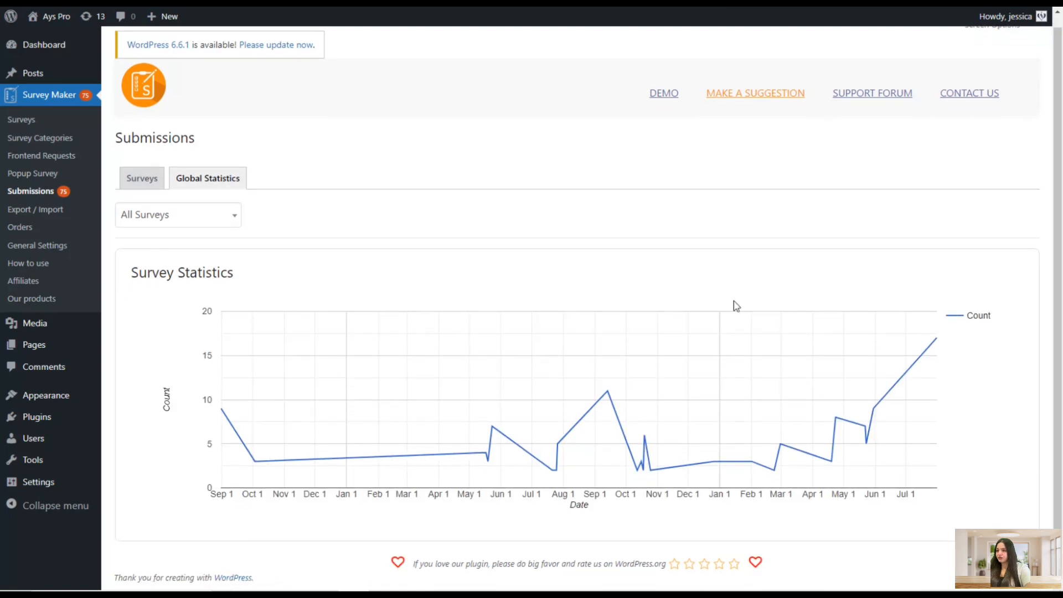
click(241, 220)
scroll(149, 322, down, 5)
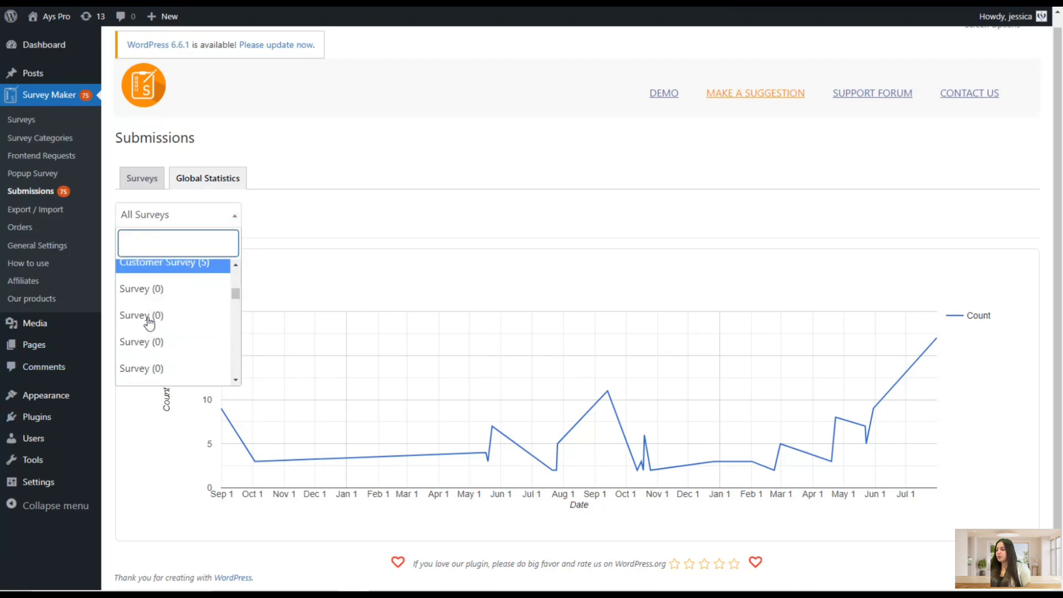
scroll(148, 322, down, 5)
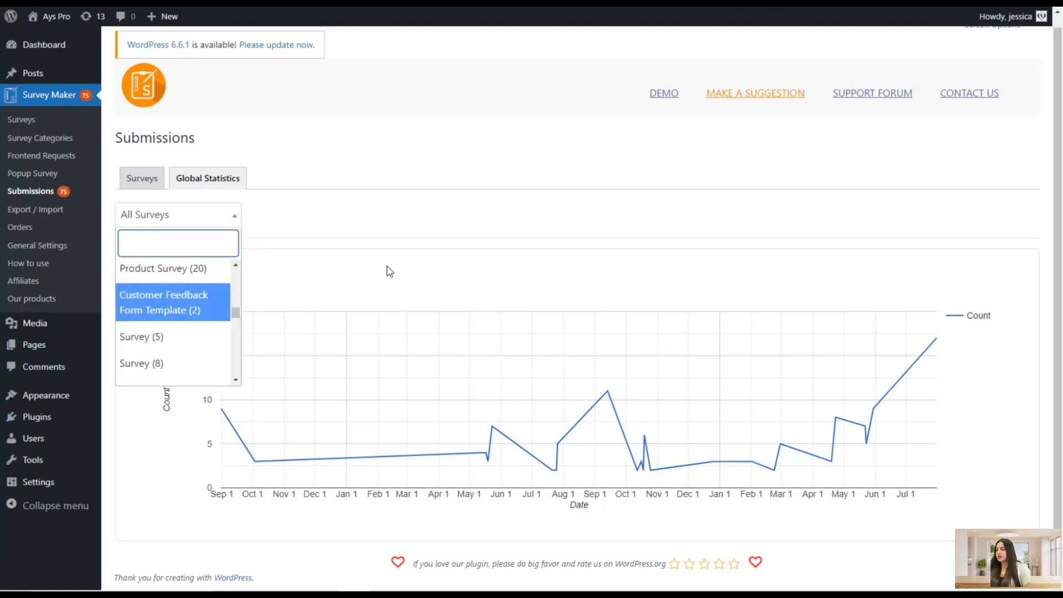
scroll(166, 332, down, 3)
click(200, 277)
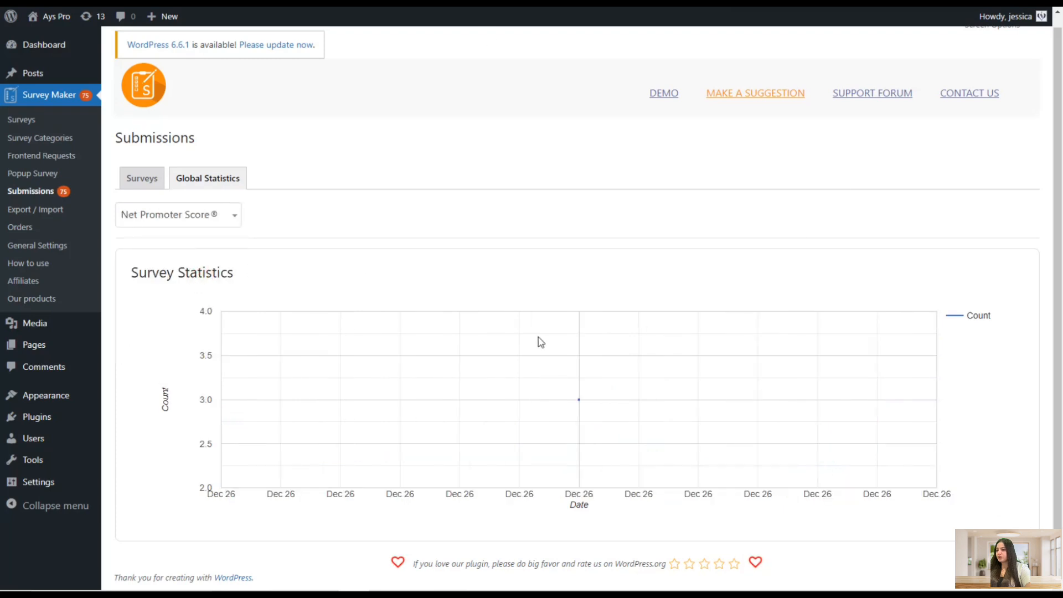
scroll(421, 381, up, 1)
scroll(418, 376, up, 1)
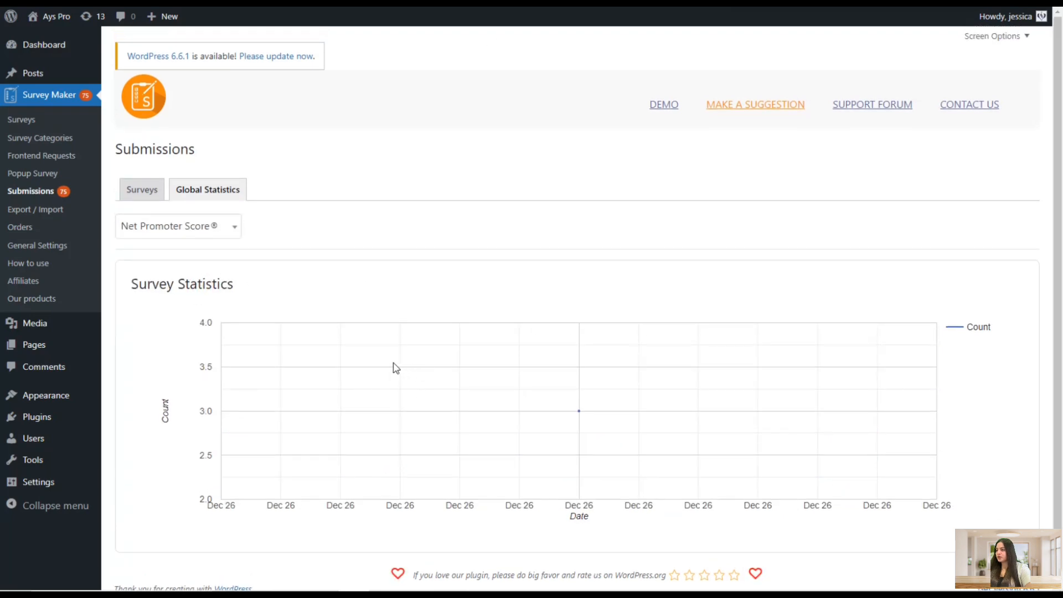
Open the Employee Satisfaction Survey's submission reports and view its export submissions options
click(139, 197)
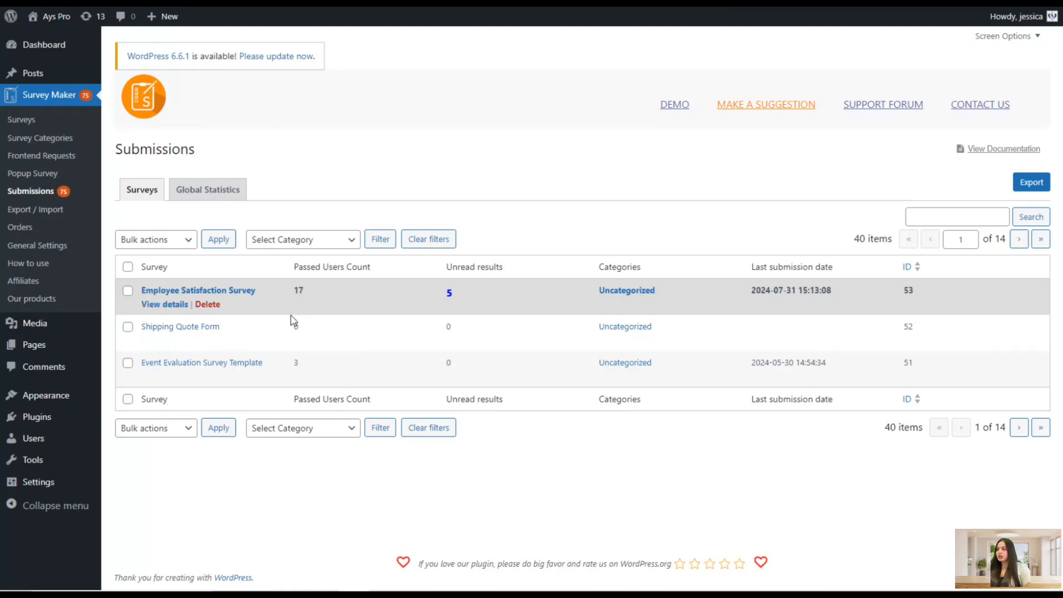
click(237, 292)
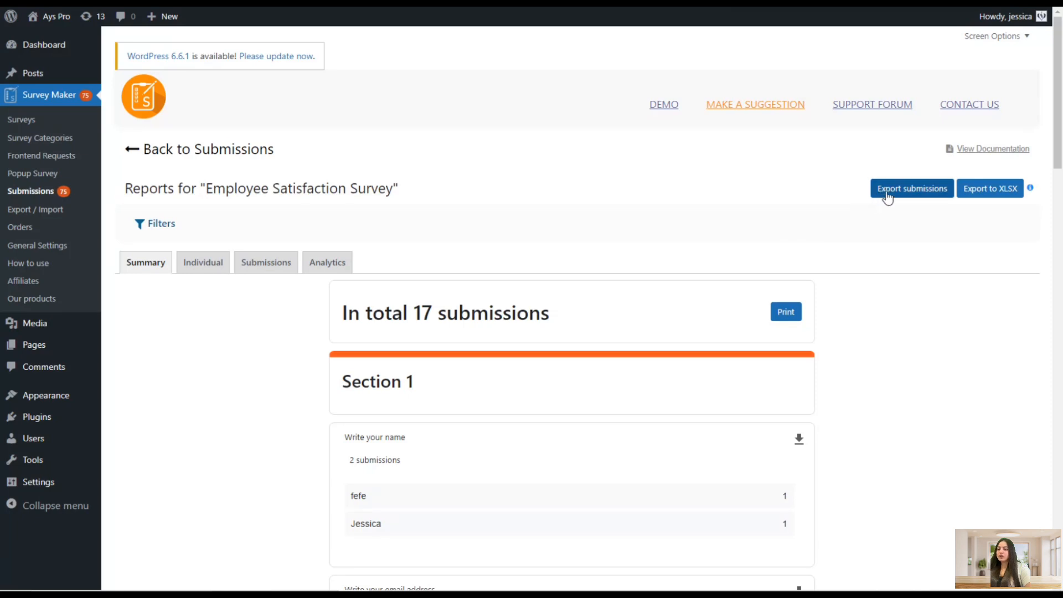
click(919, 191)
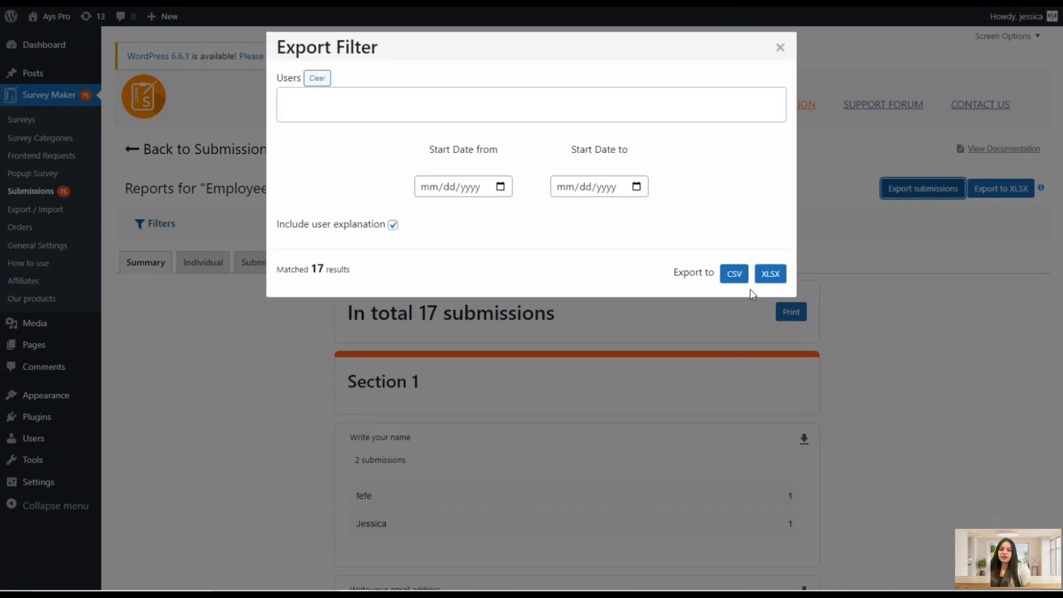
click(780, 47)
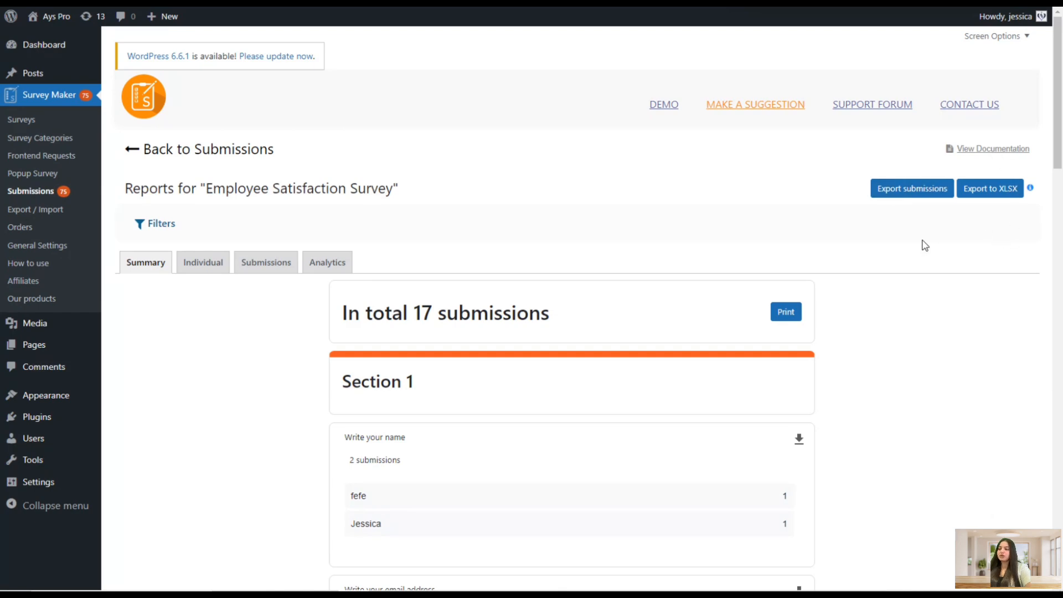
Switch the report to the Individual responses view
scroll(867, 277, down, 3)
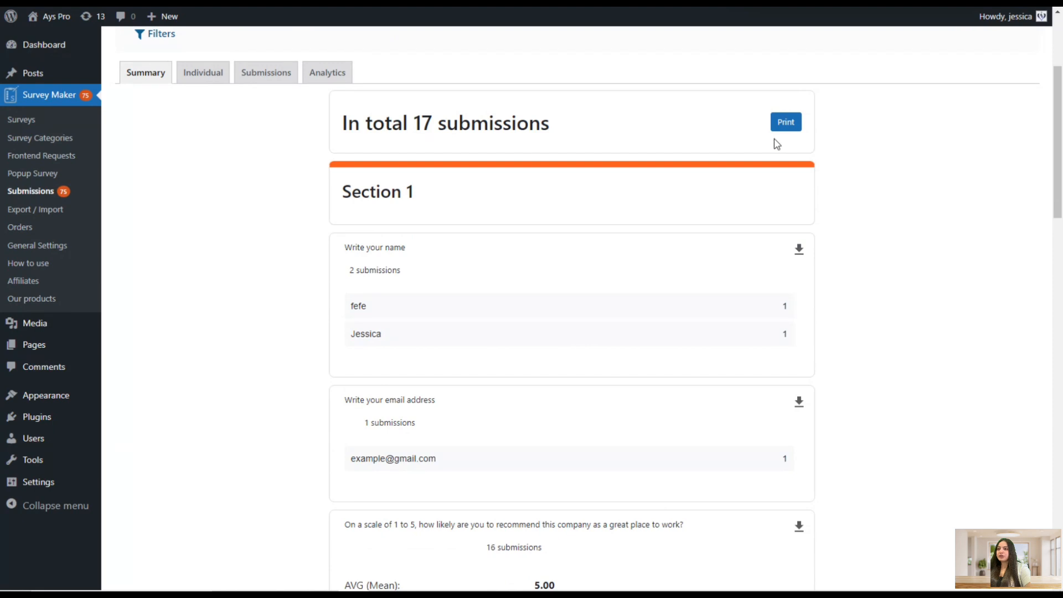
scroll(785, 127, up, 3)
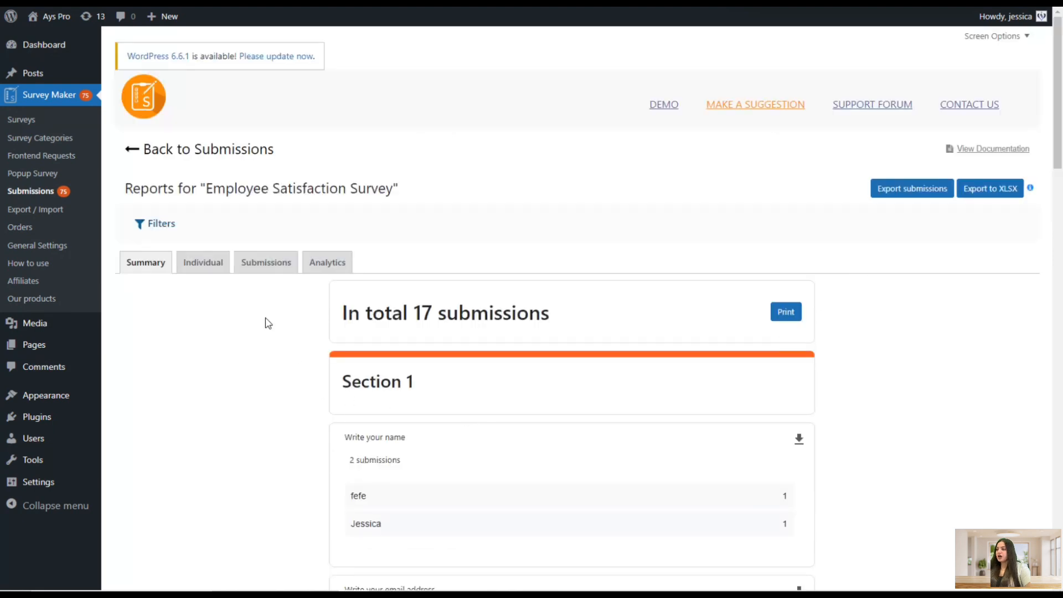
click(224, 263)
scroll(429, 396, down, 1)
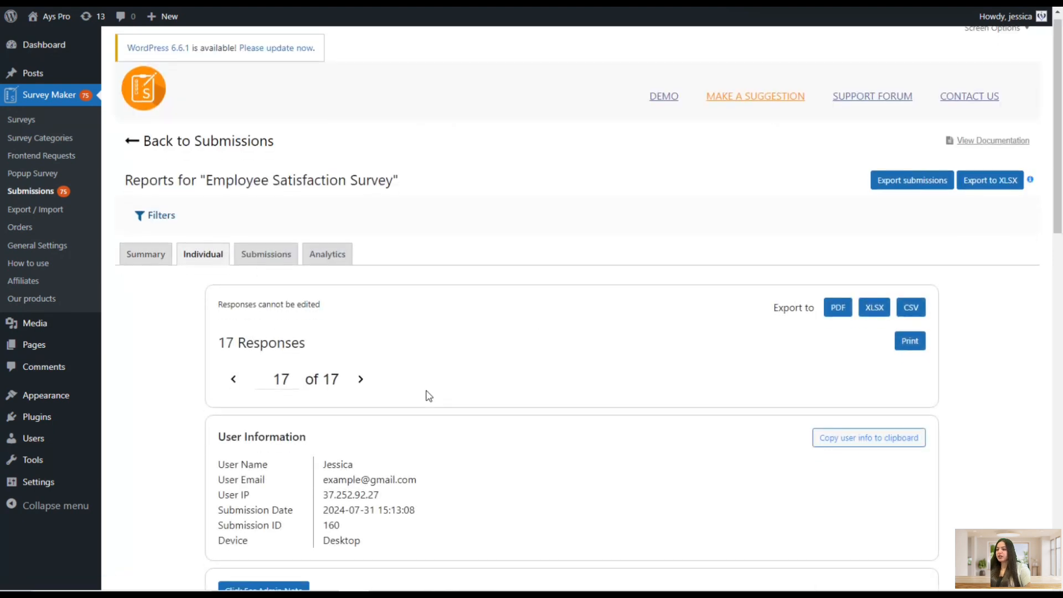
Browse the latest individual response, and open the newest submission's detailed view from the submissions list
scroll(429, 396, down, 3)
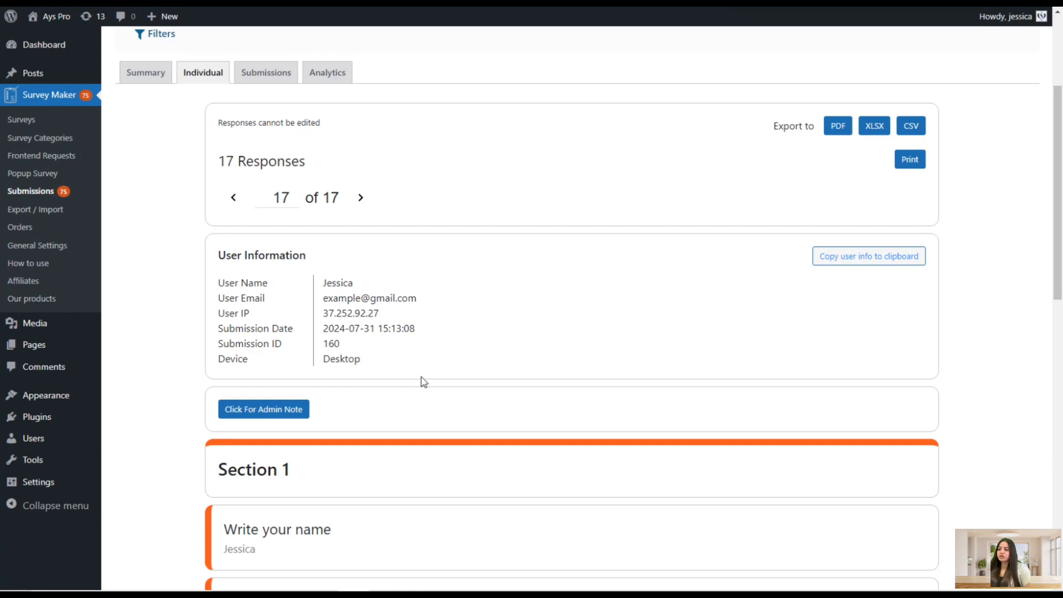
scroll(423, 382, down, 5)
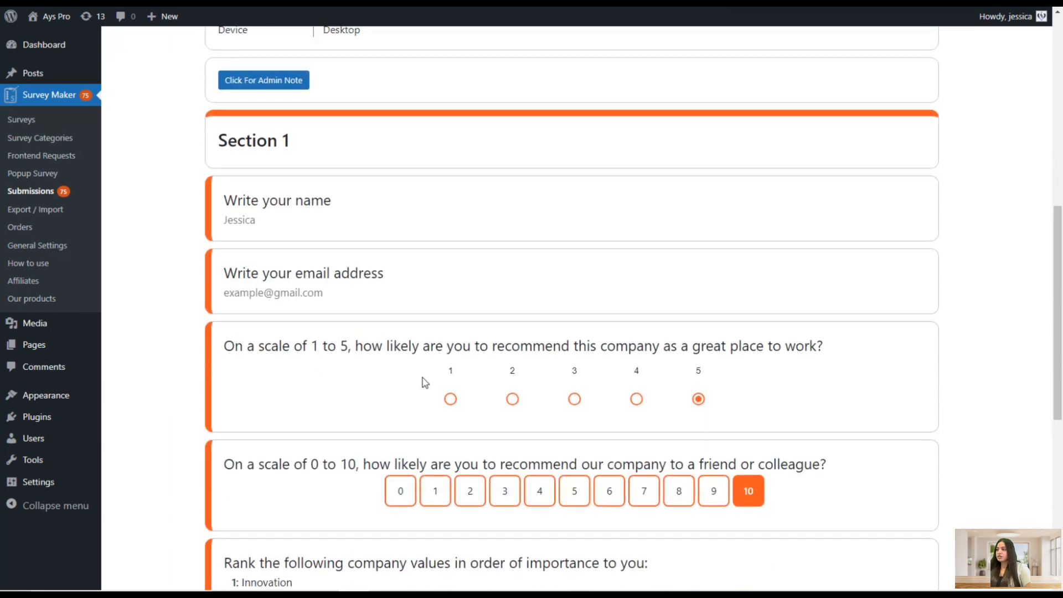
scroll(424, 382, up, 1)
scroll(310, 294, up, 7)
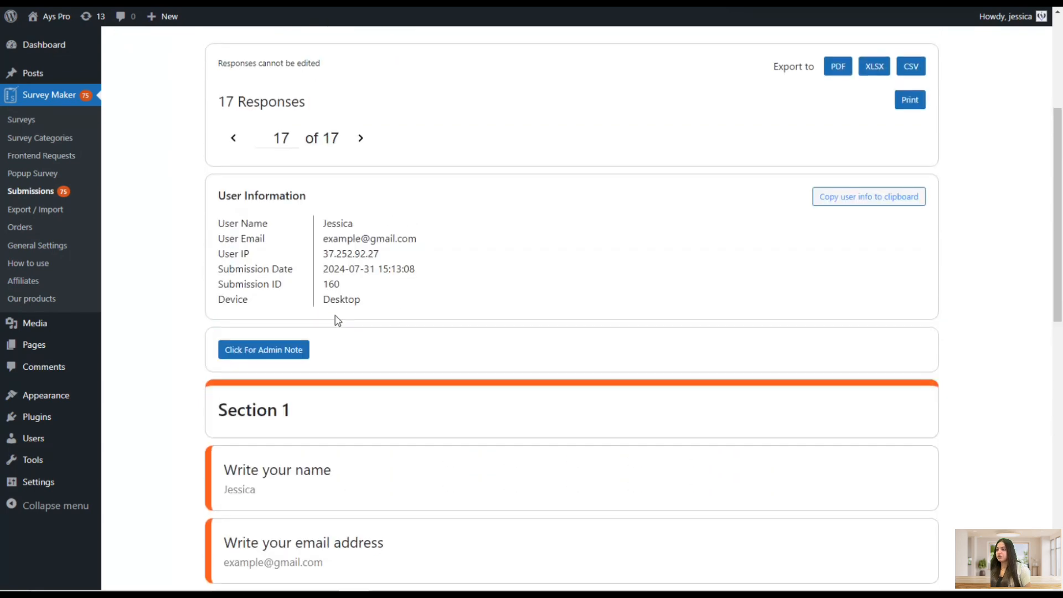
click(275, 210)
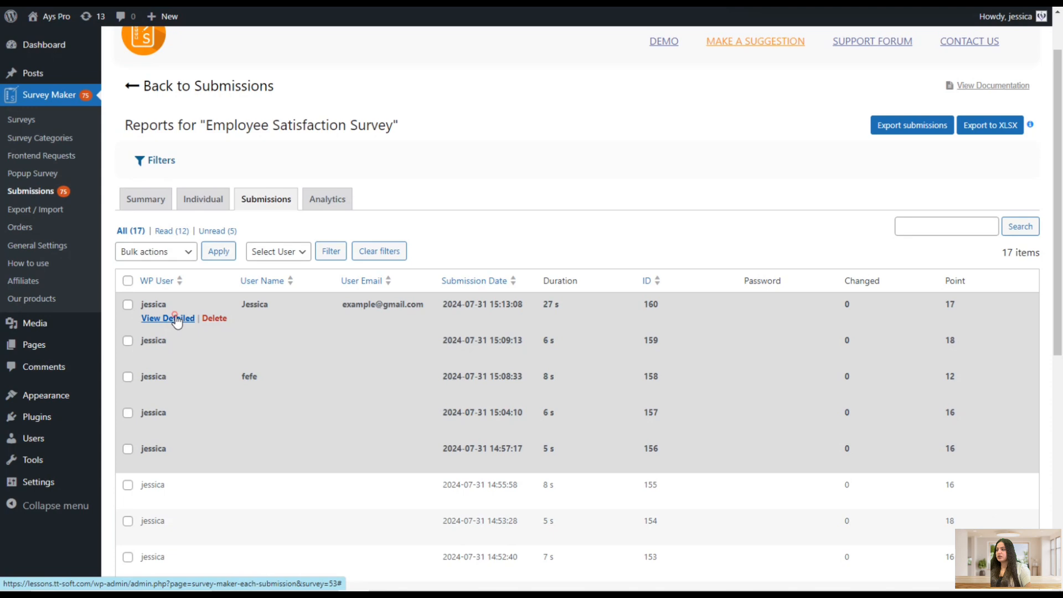
click(172, 317)
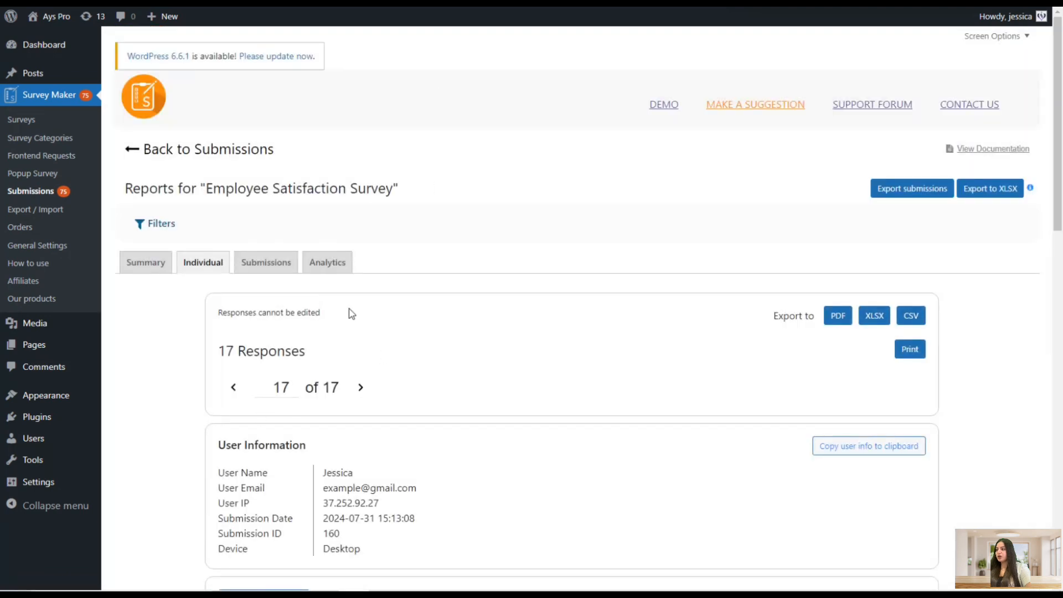
Open the report's Analytics and review the submissions per day, user role, device and country charts
click(323, 271)
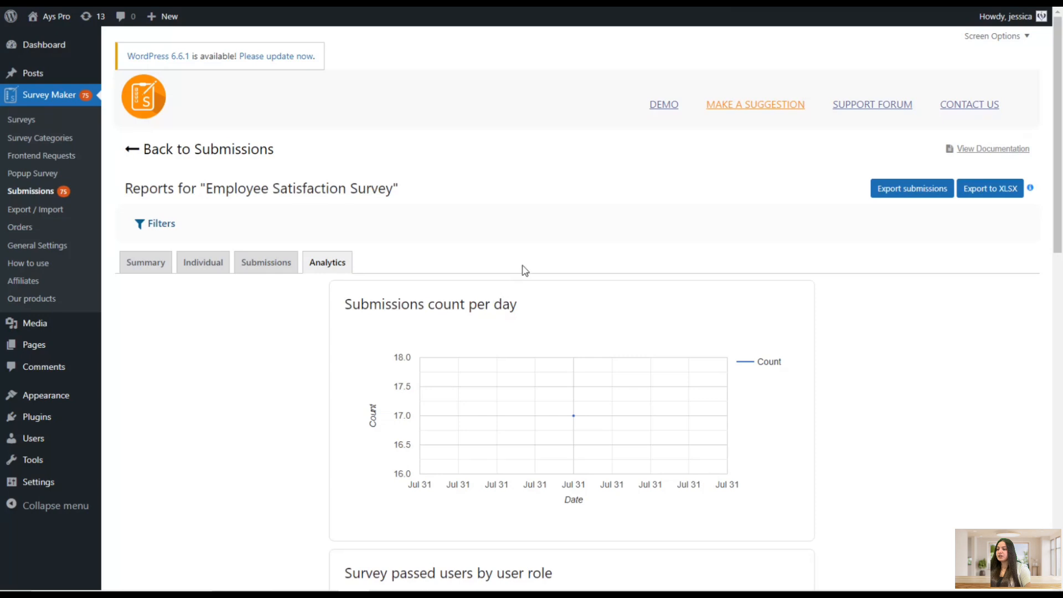
scroll(500, 278, down, 6)
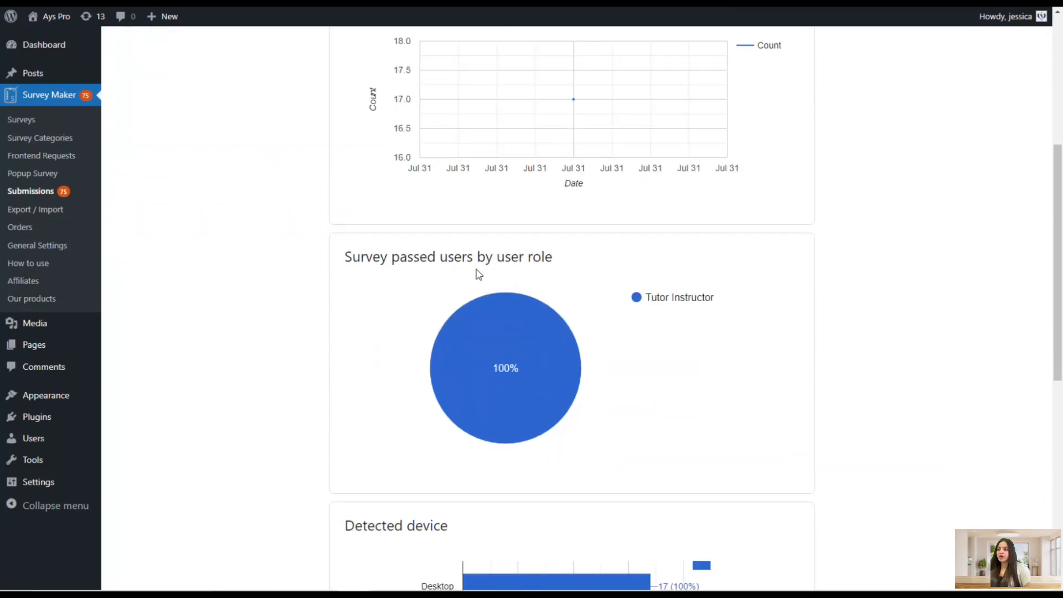
scroll(548, 244, down, 5)
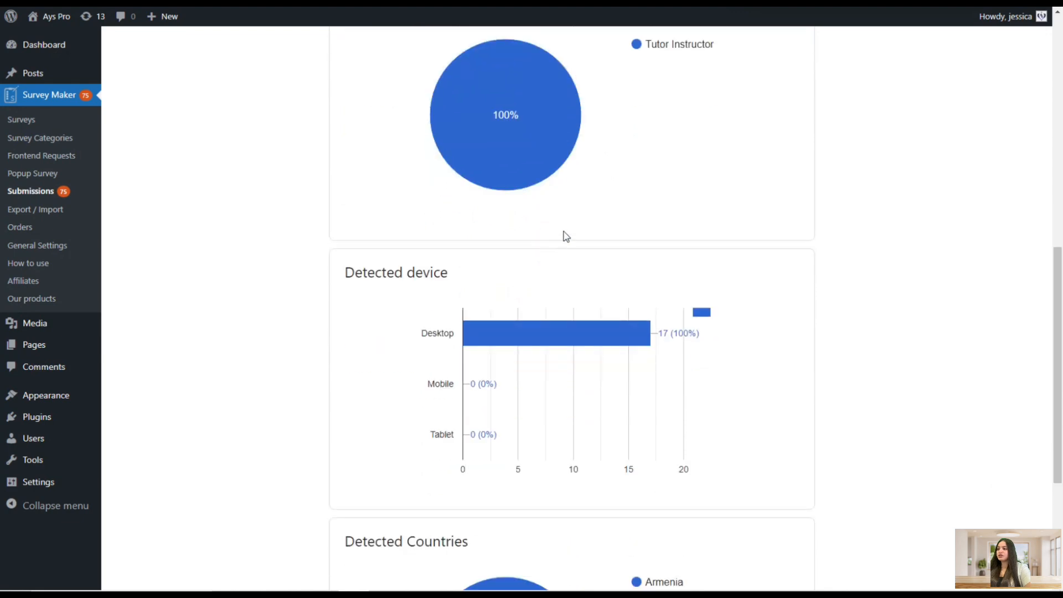
scroll(567, 235, down, 3)
scroll(575, 227, down, 2)
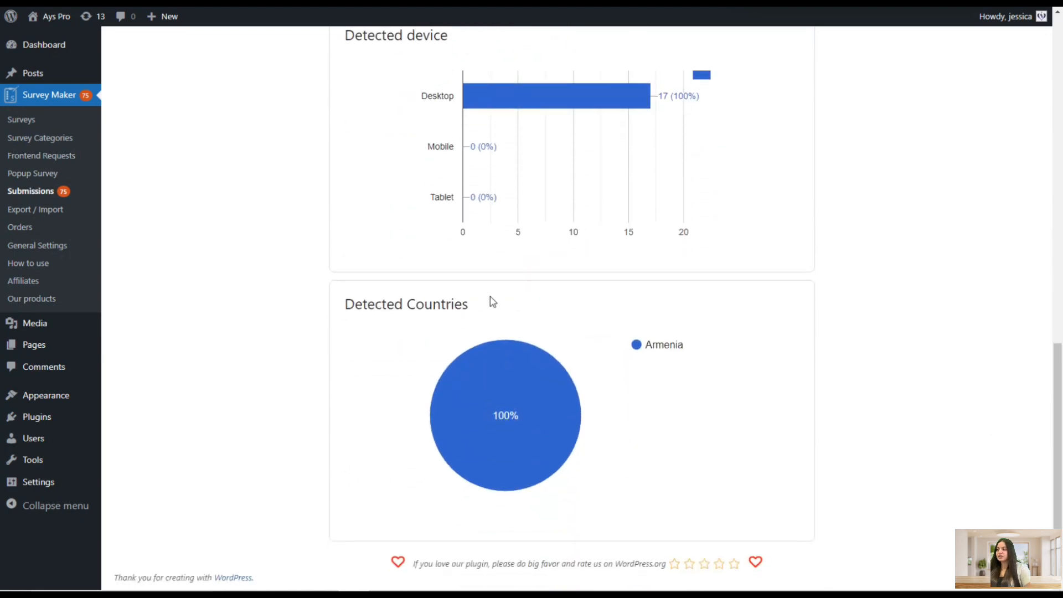
scroll(593, 322, up, 6)
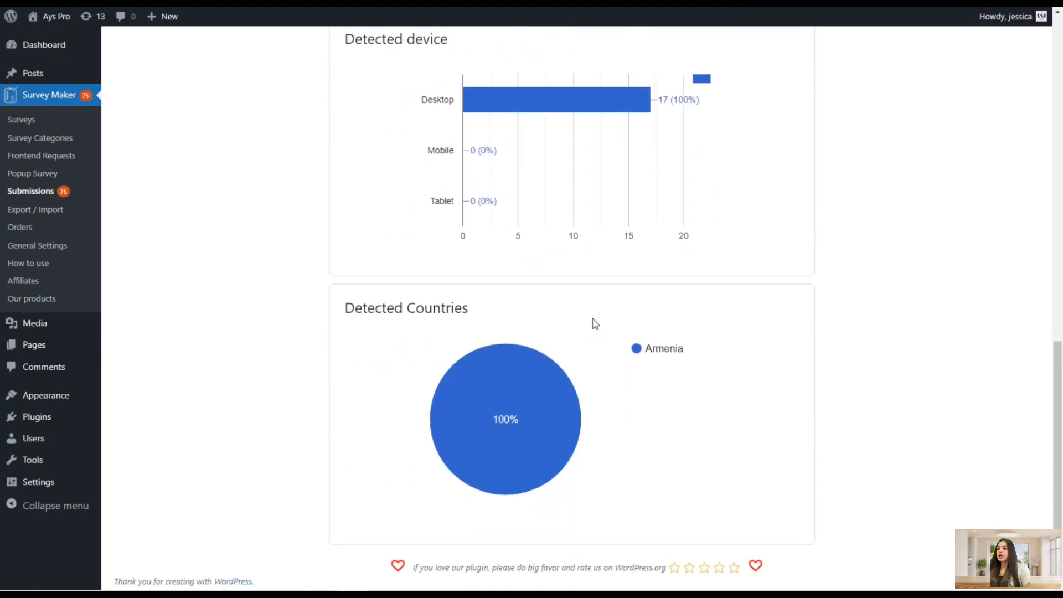
scroll(593, 318, up, 6)
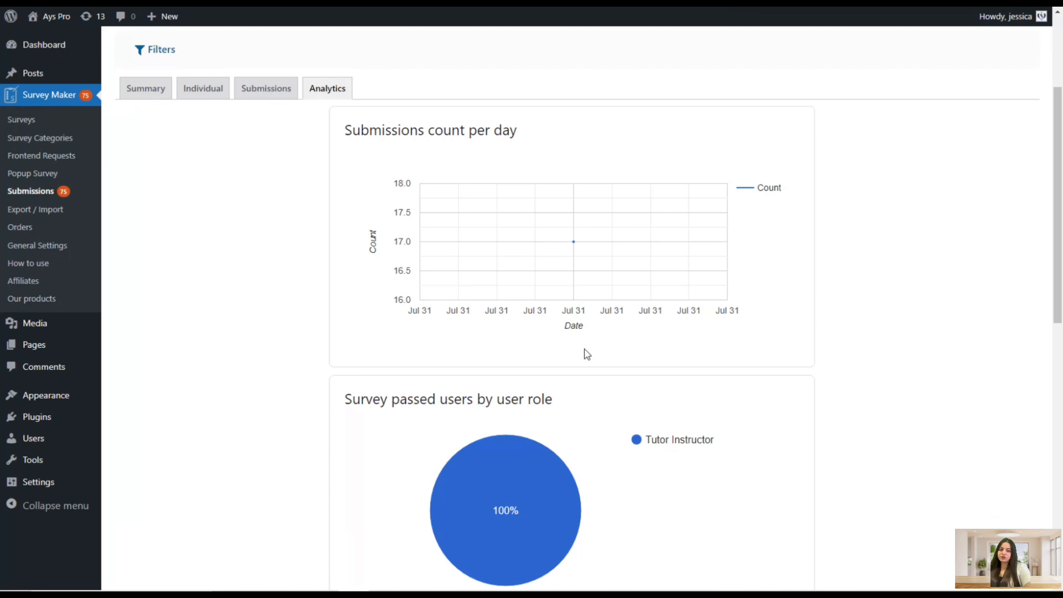
scroll(587, 355, up, 1)
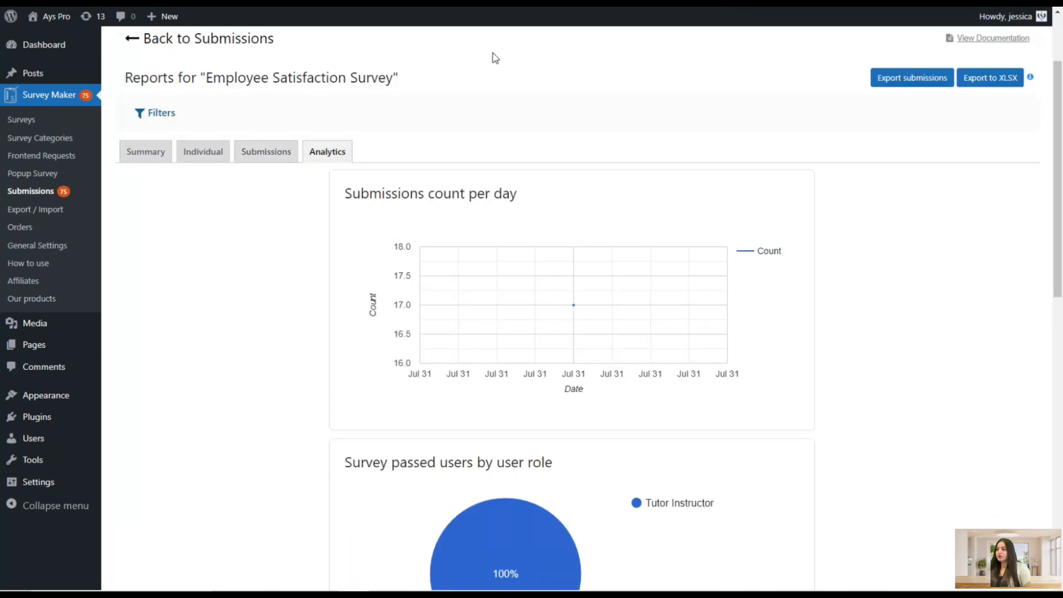
Filter the report by the question on overall satisfaction with the current role, answered Very Satisfied
click(157, 113)
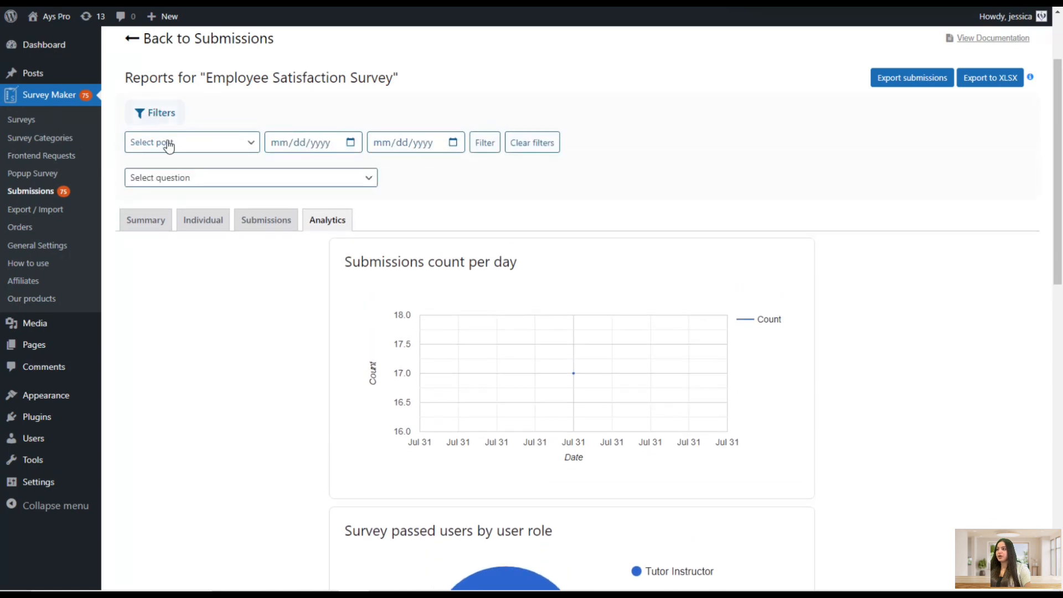
click(182, 176)
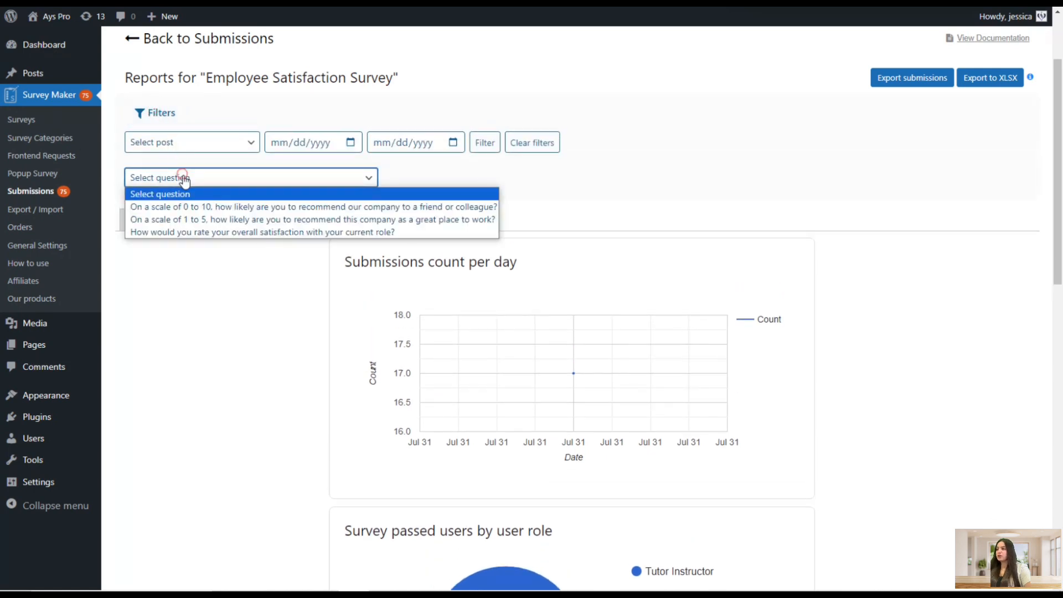
click(178, 232)
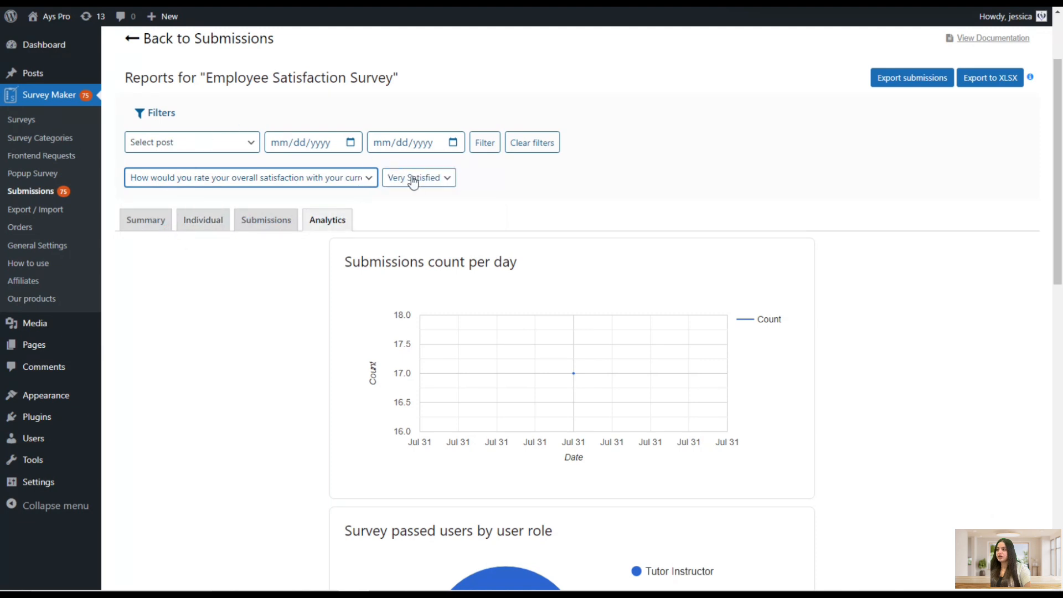
click(479, 142)
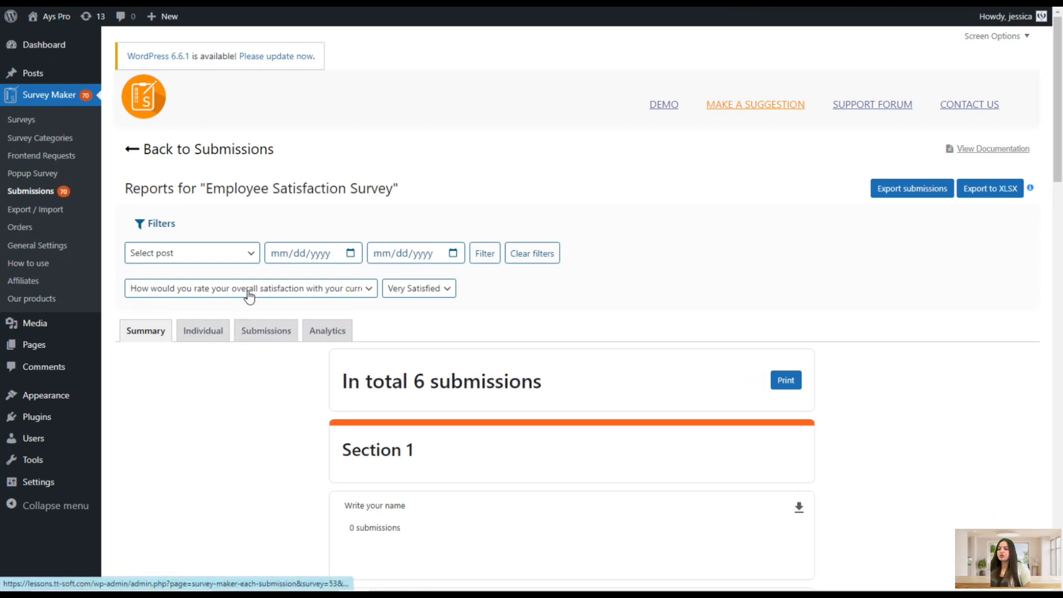
scroll(252, 291, down, 2)
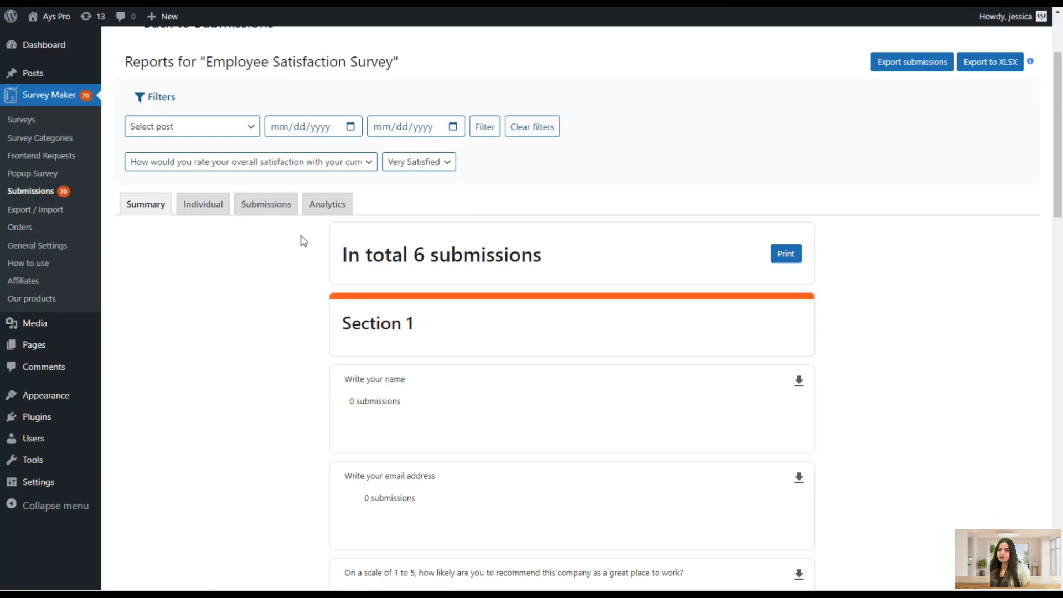
scroll(305, 227, up, 2)
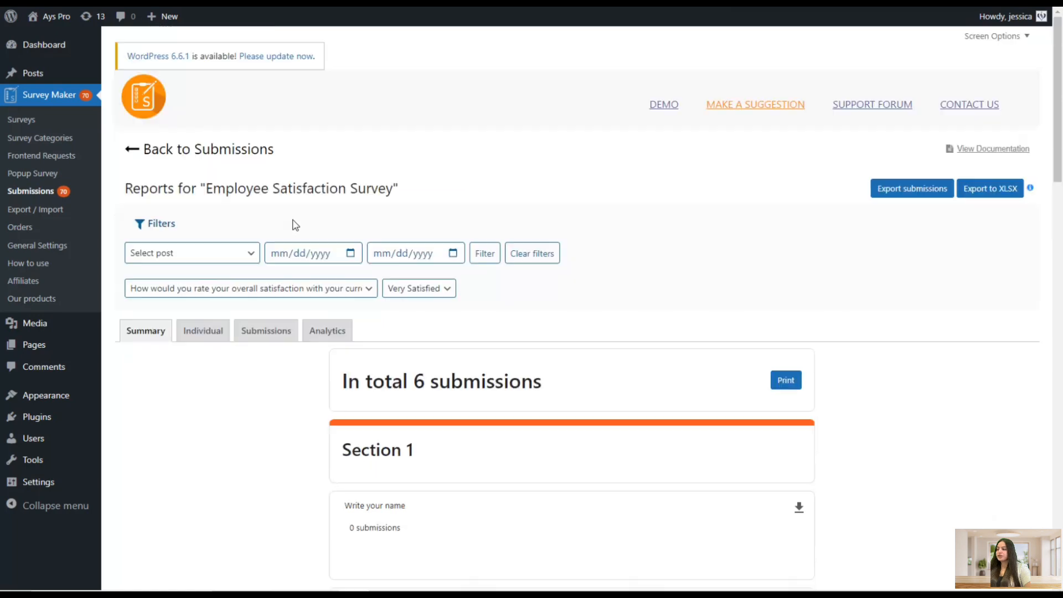
Go to Export / Import, select the Employee Satisfaction Survey for export, and view the import options
click(29, 210)
scroll(284, 238, down, 1)
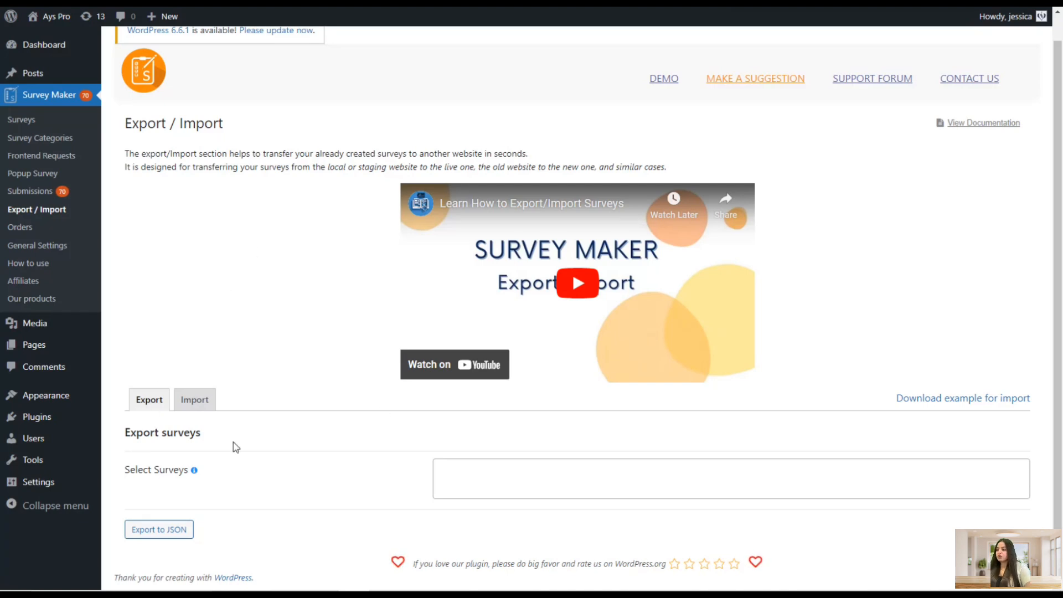
click(441, 475)
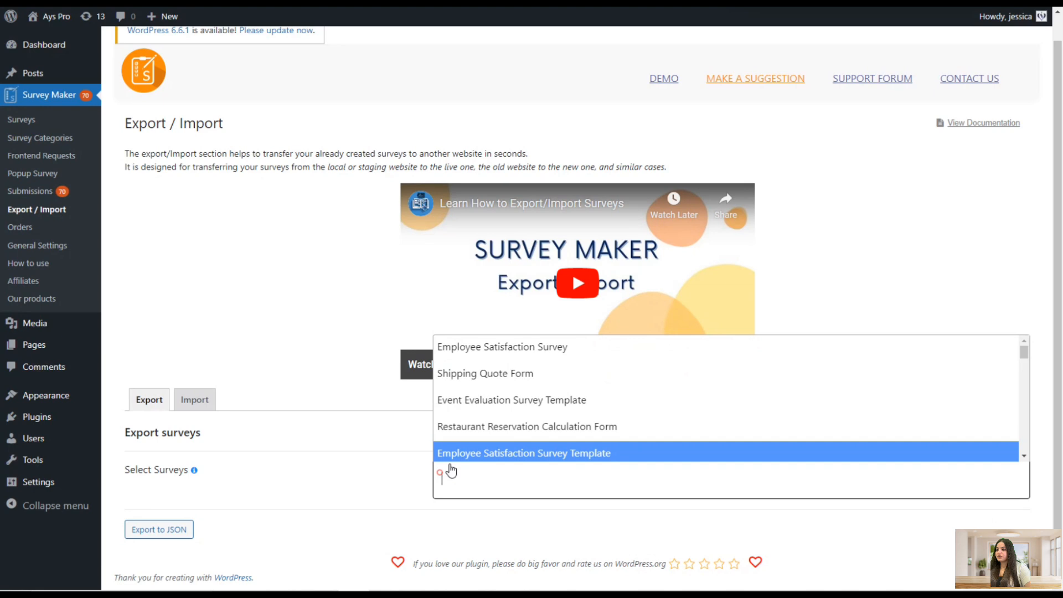
click(503, 348)
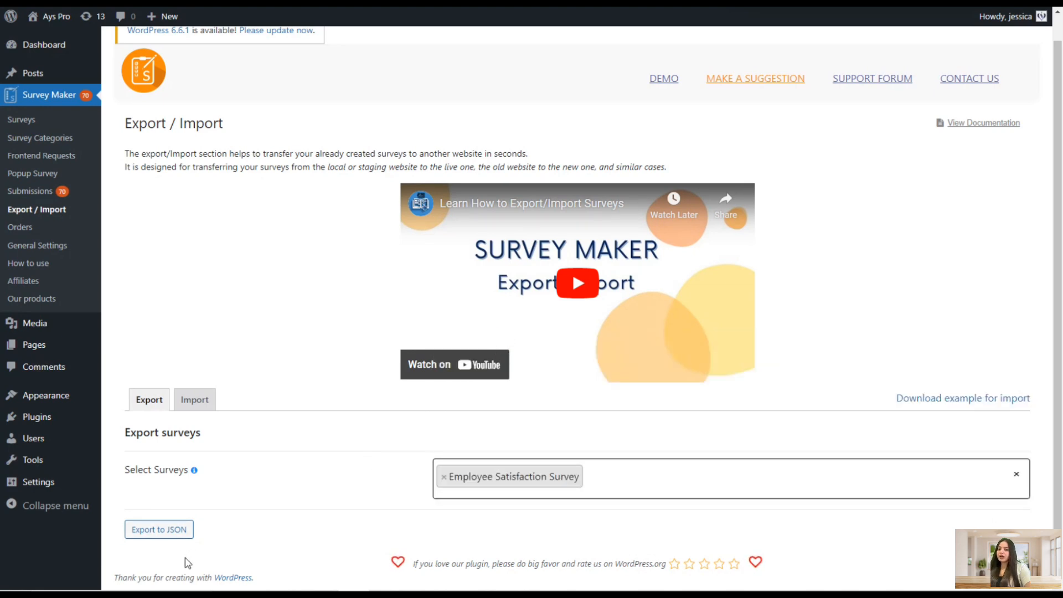
click(192, 399)
scroll(238, 434, down, 1)
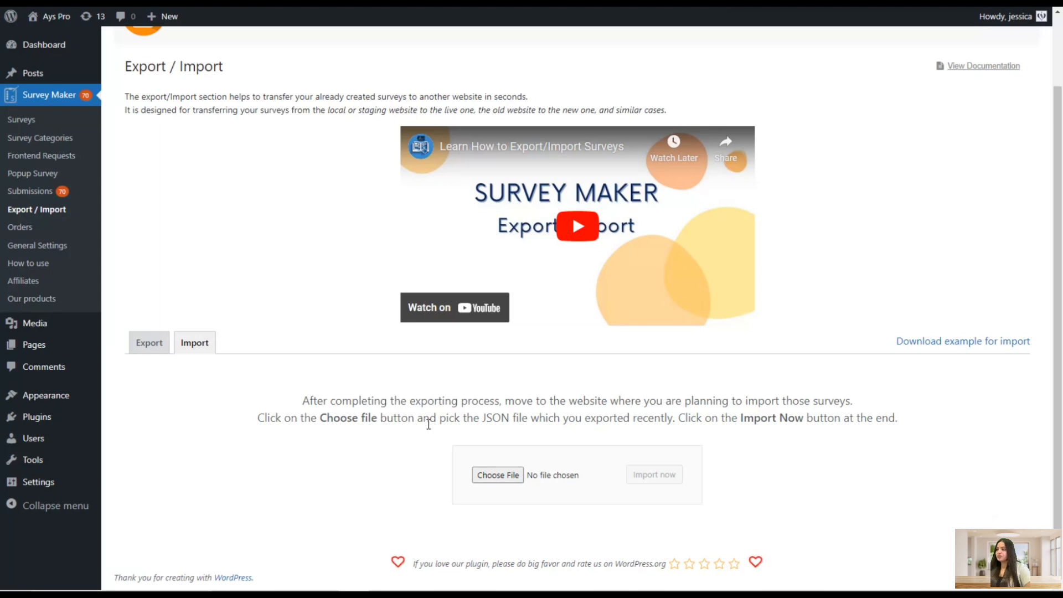
View the Orders list, then scroll through the General Settings permission, default parameter, IP and anonymity options
click(46, 228)
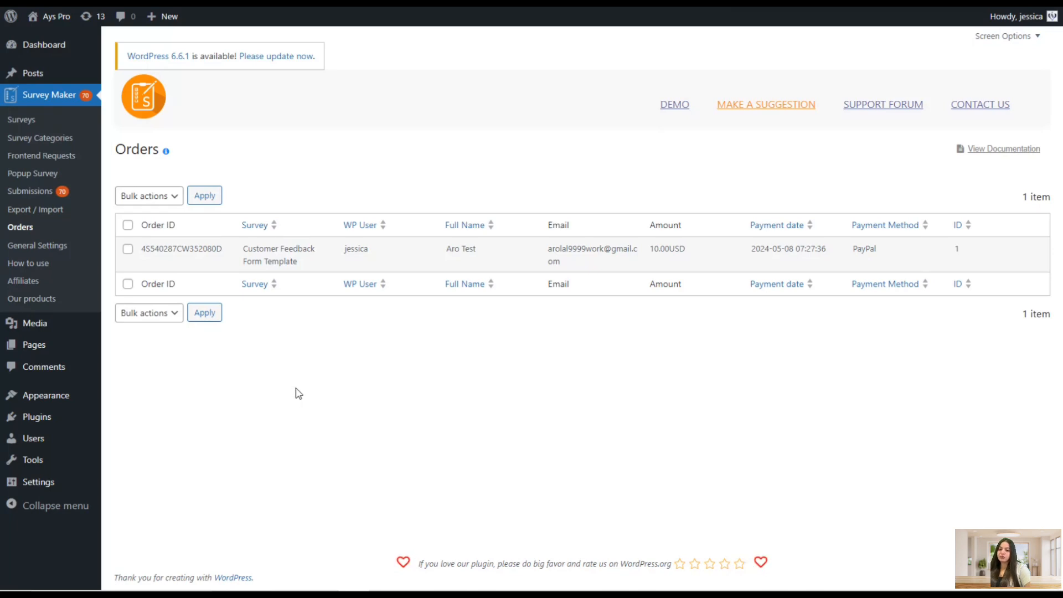
click(56, 247)
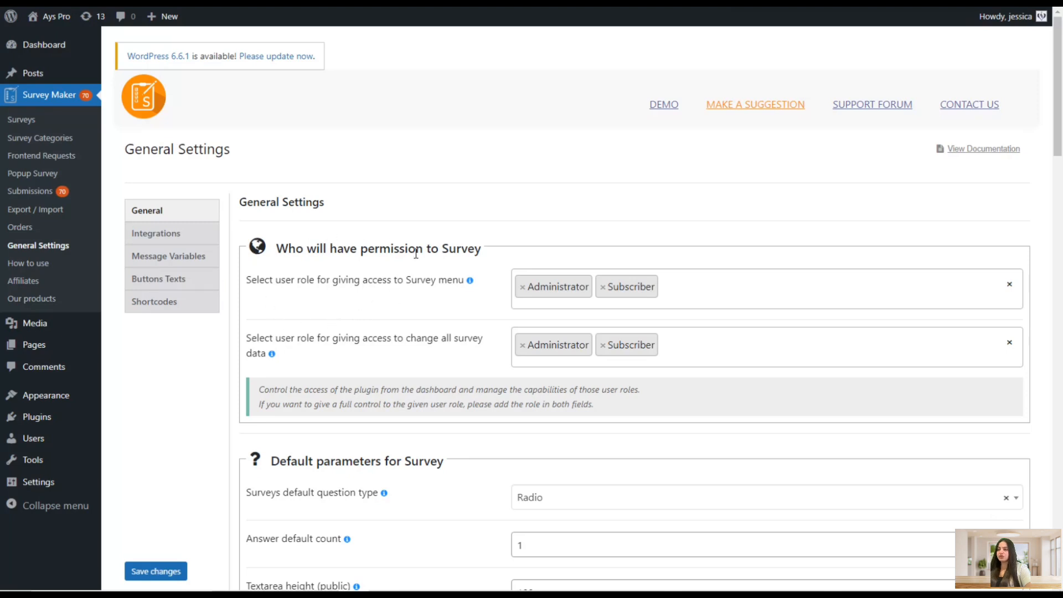
scroll(426, 292, down, 1)
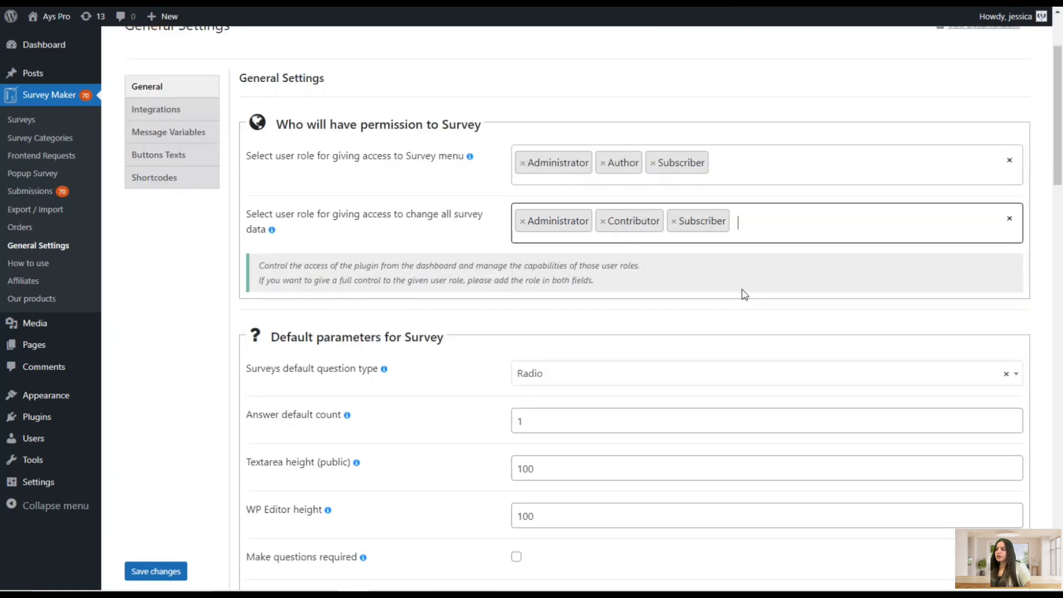
scroll(742, 292, down, 3)
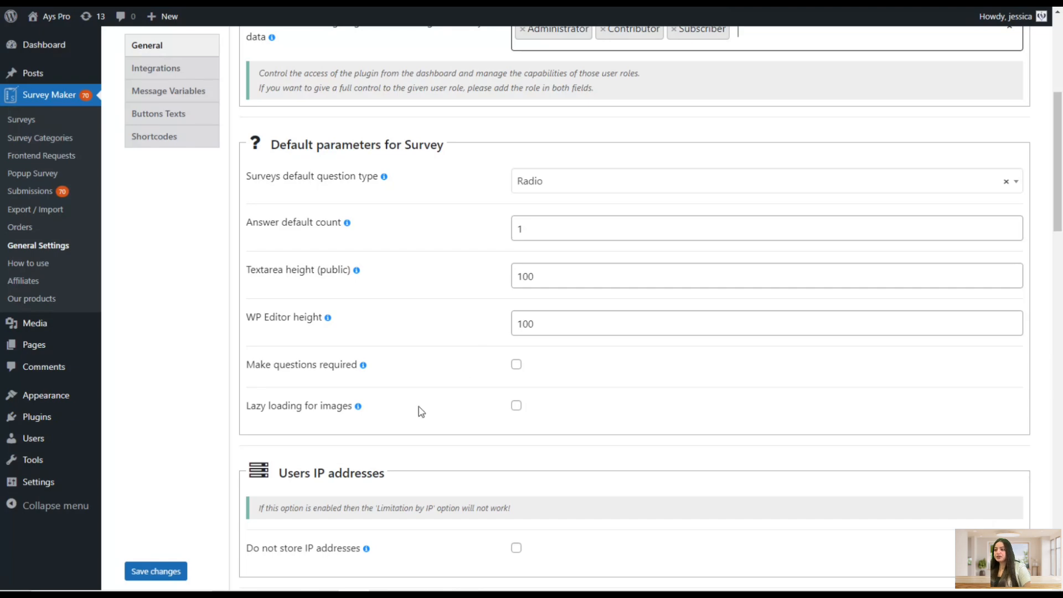
scroll(354, 382, up, 1)
scroll(343, 378, down, 3)
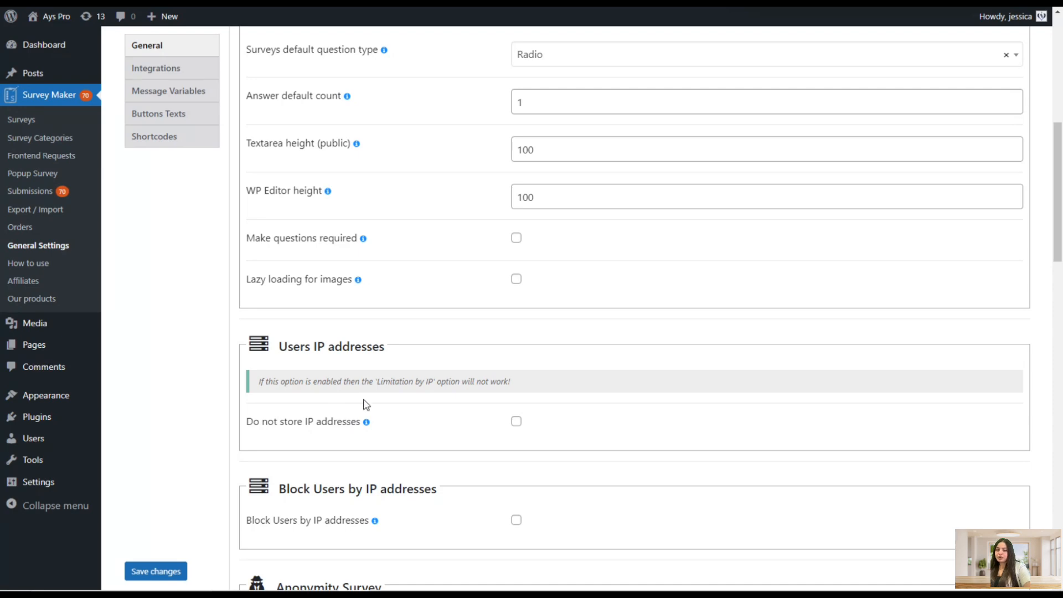
scroll(365, 405, down, 2)
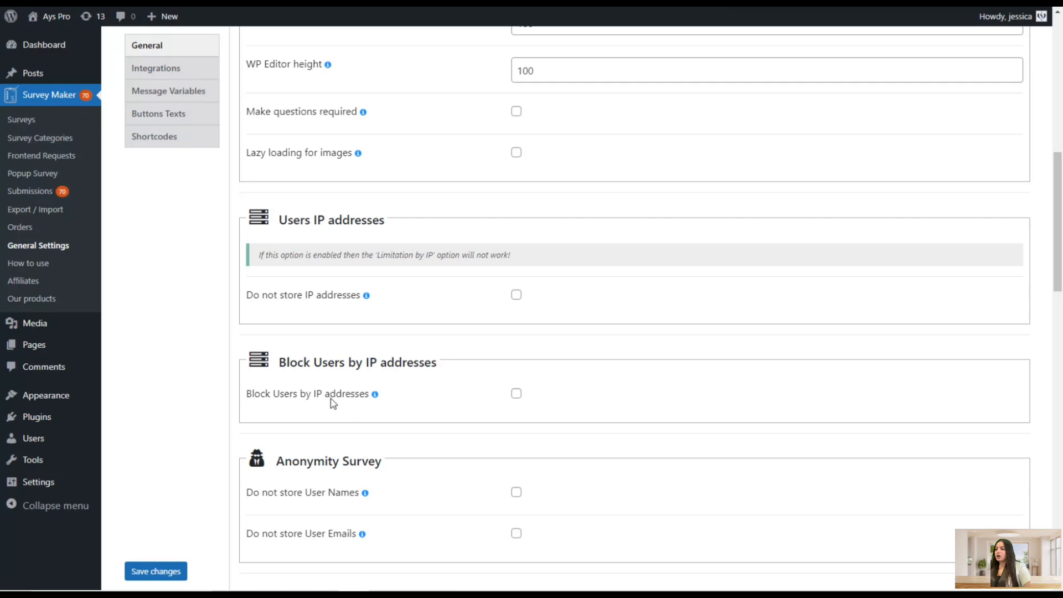
scroll(373, 351, down, 2)
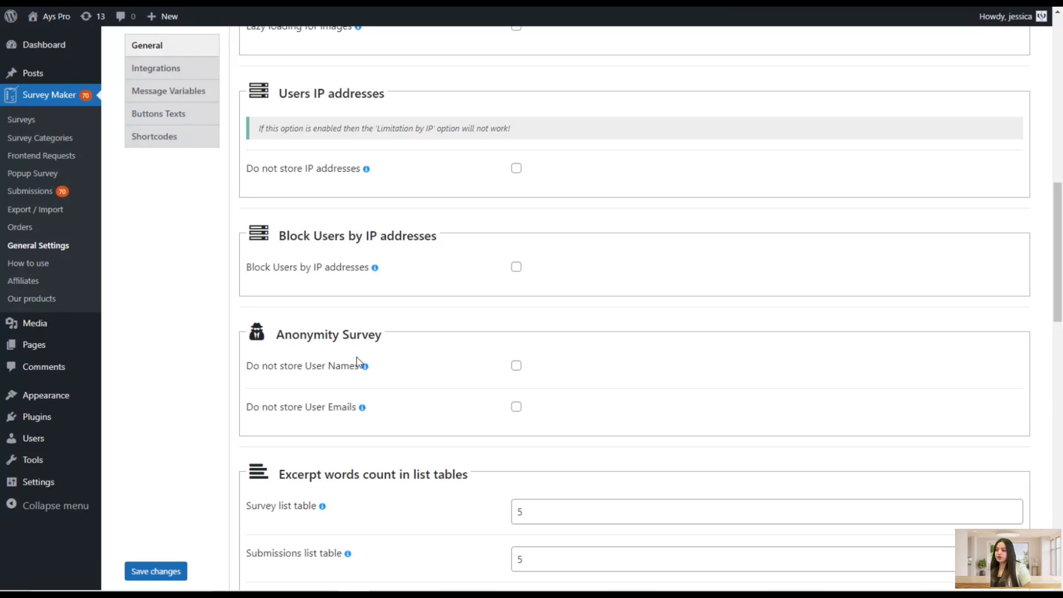
scroll(412, 359, down, 5)
scroll(411, 357, down, 1)
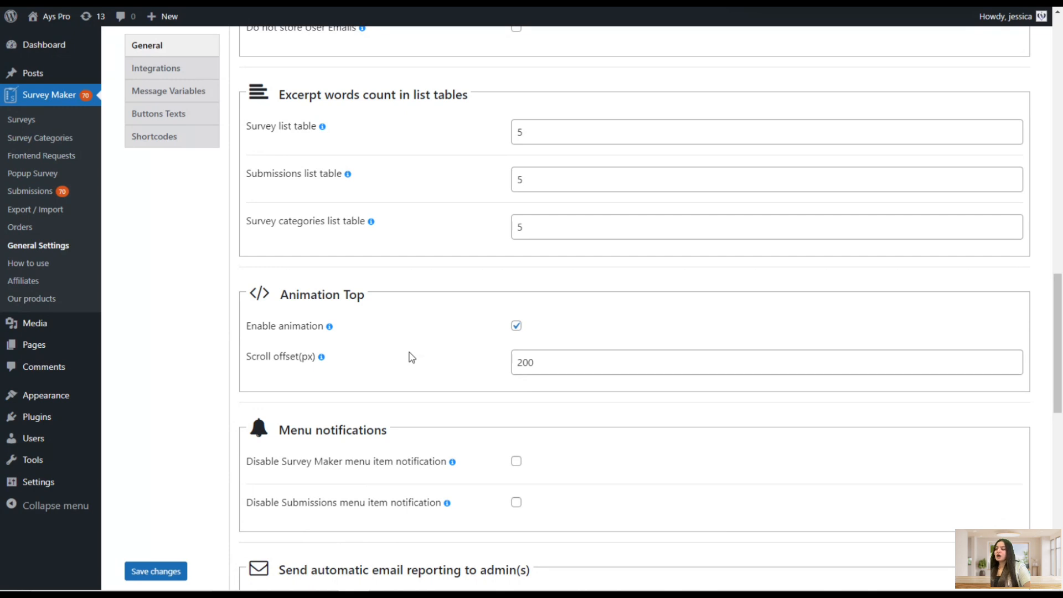
Review the animation, menu notification, automatic email reporting and submissions settings sections
click(515, 326)
click(515, 326)
scroll(512, 335, down, 1)
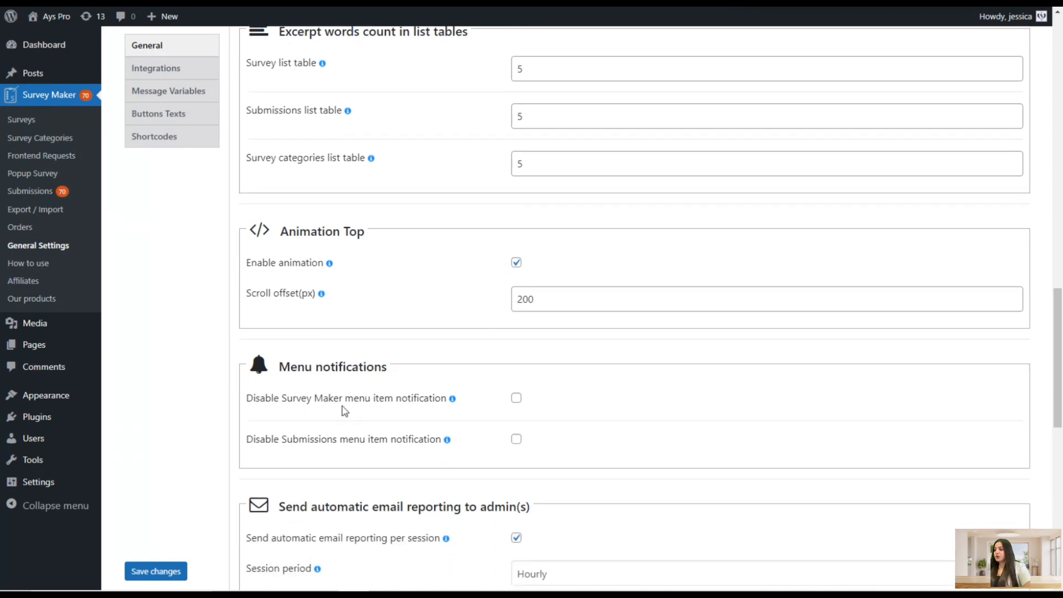
scroll(443, 368, down, 2)
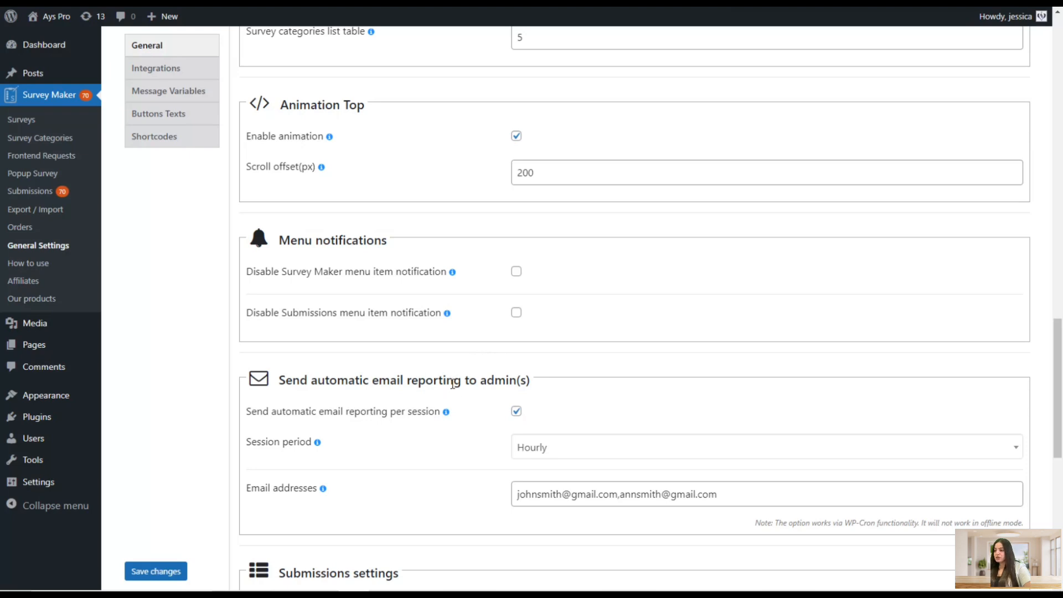
scroll(455, 383, down, 2)
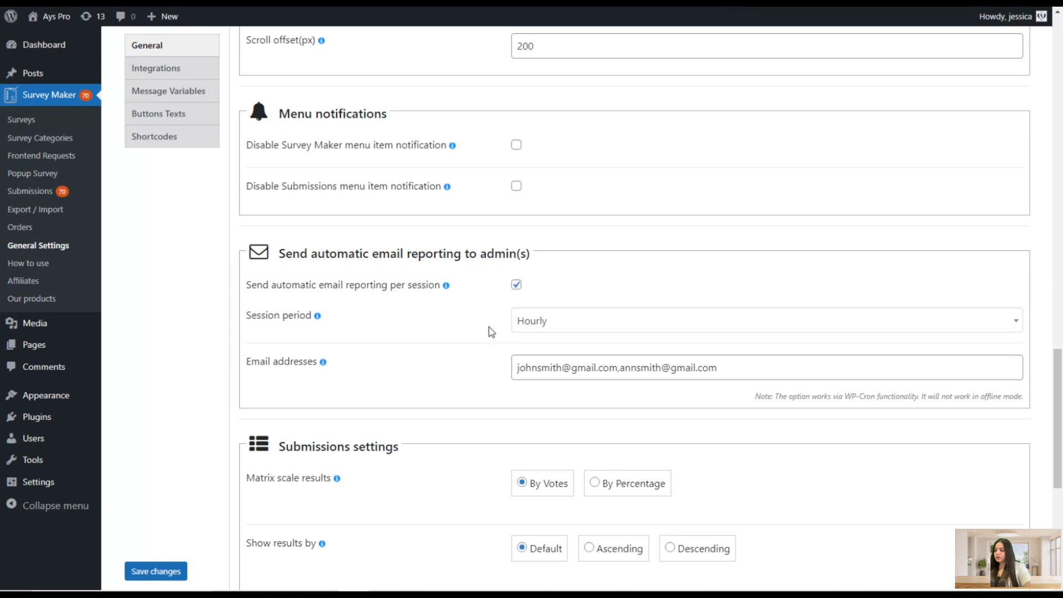
scroll(493, 329, down, 2)
scroll(493, 329, down, 1)
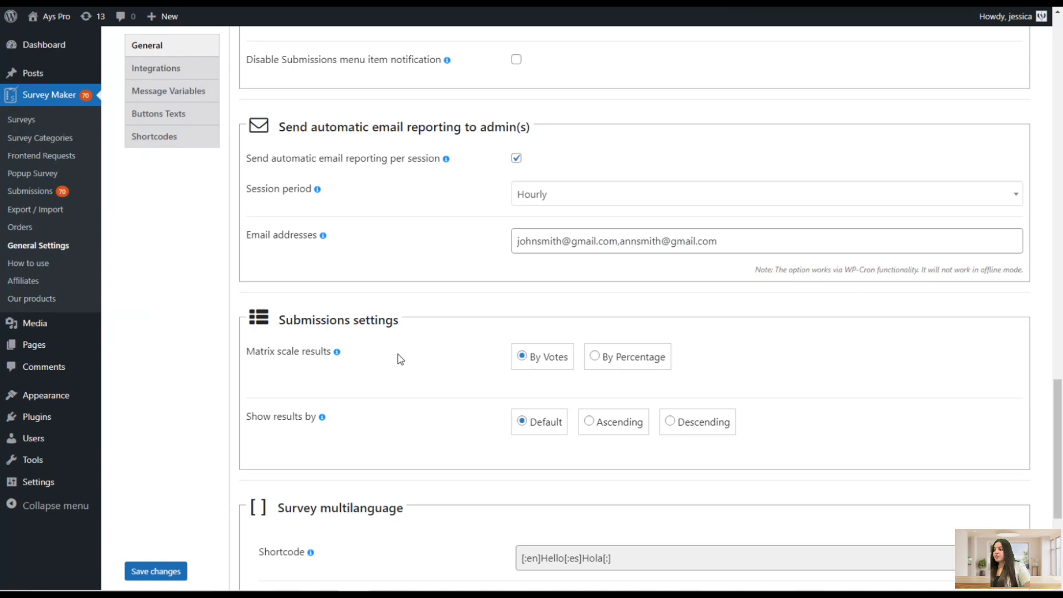
mouse_move(338, 354)
scroll(470, 328, up, 2)
scroll(470, 328, down, 3)
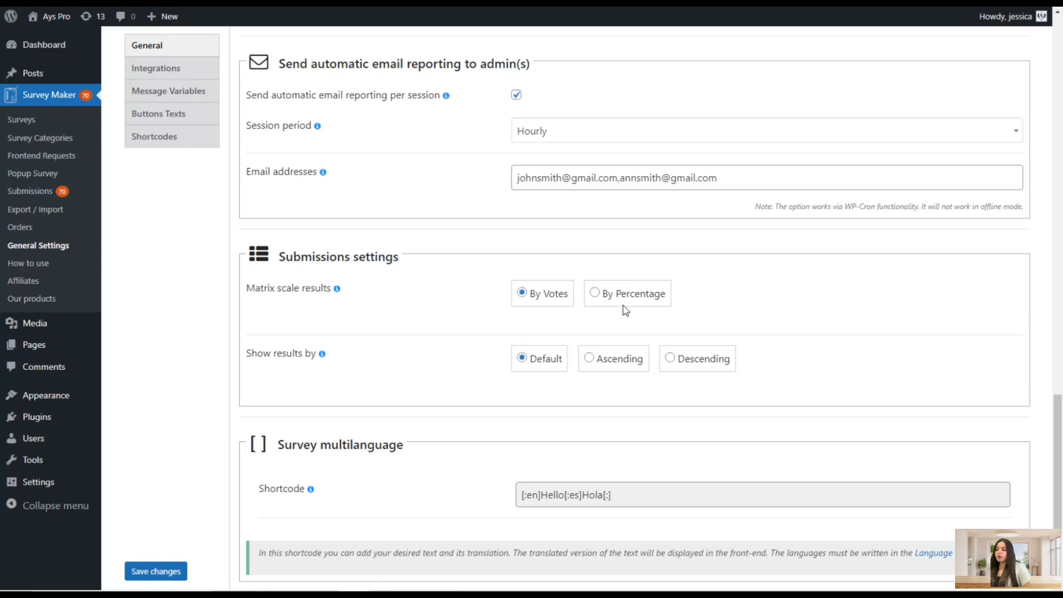
Scroll through the remaining General settings: submissions settings, survey multilanguage and promote-the-plugin sections
scroll(460, 387, down, 1)
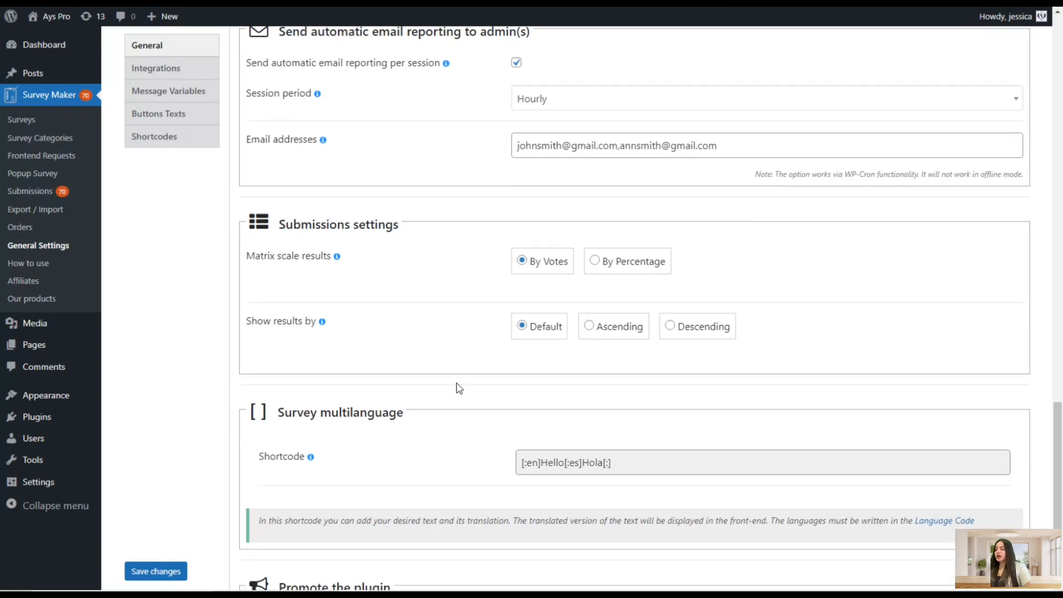
scroll(459, 388, down, 1)
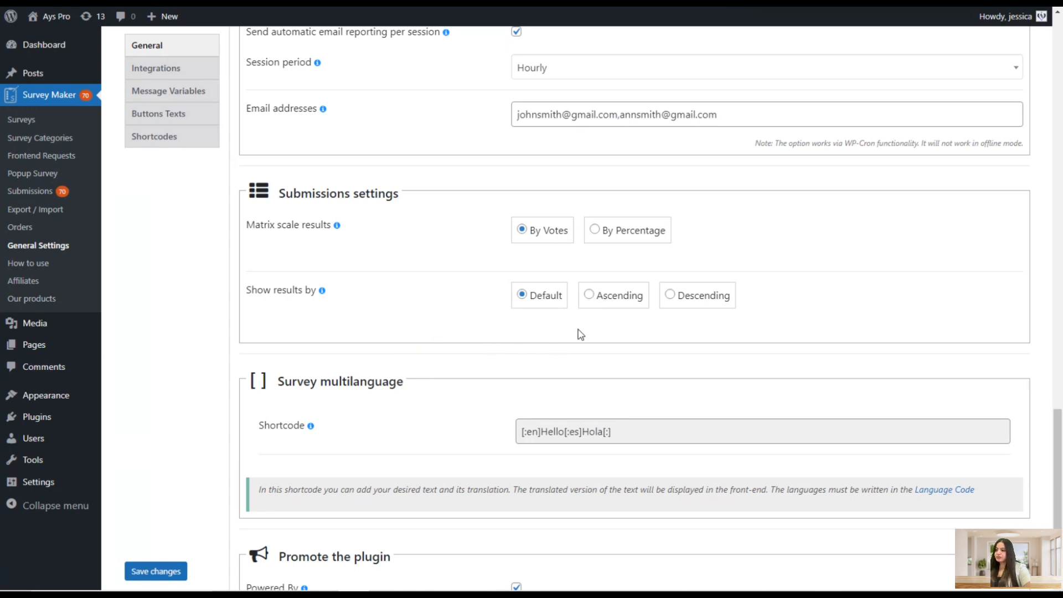
scroll(484, 349, up, 1)
scroll(485, 349, down, 2)
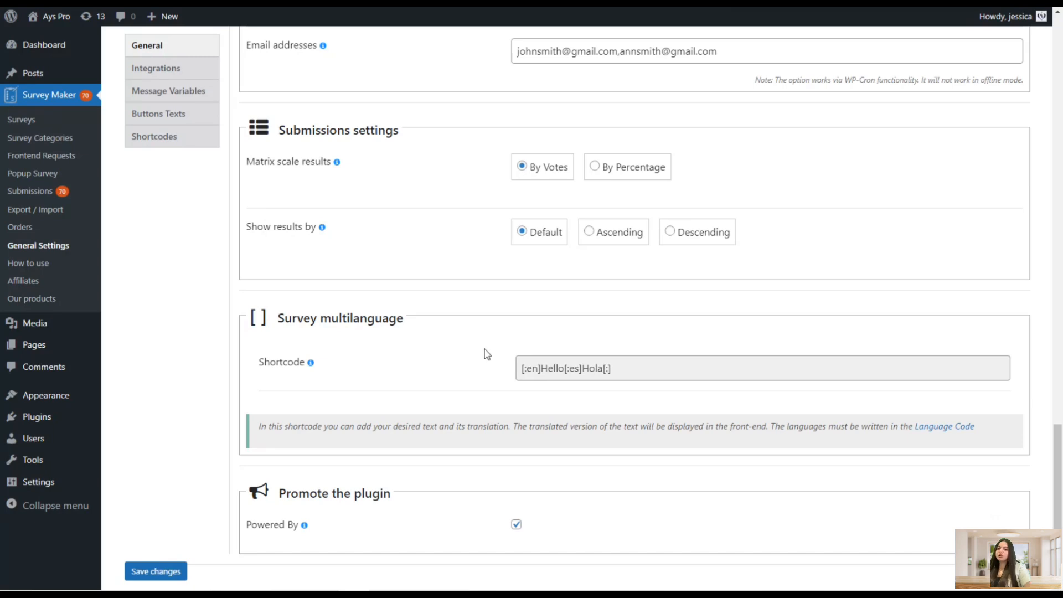
scroll(471, 363, down, 2)
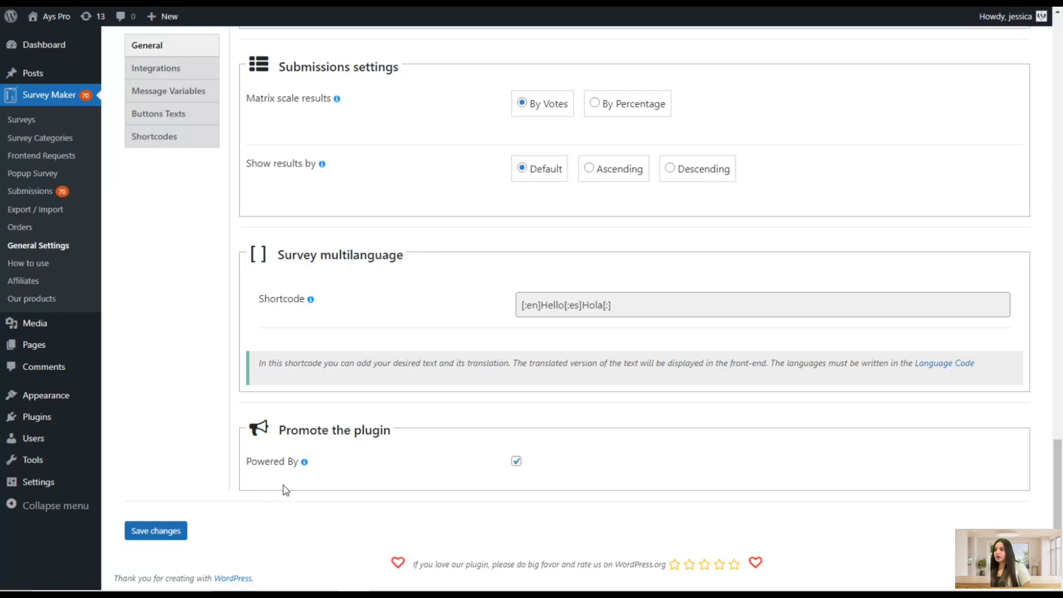
click(281, 462)
click(391, 416)
Open the Integrations settings and scroll through the available integrations such as ConvertKit, Brevo, PayPal, Stripe and Klaviyo
click(198, 69)
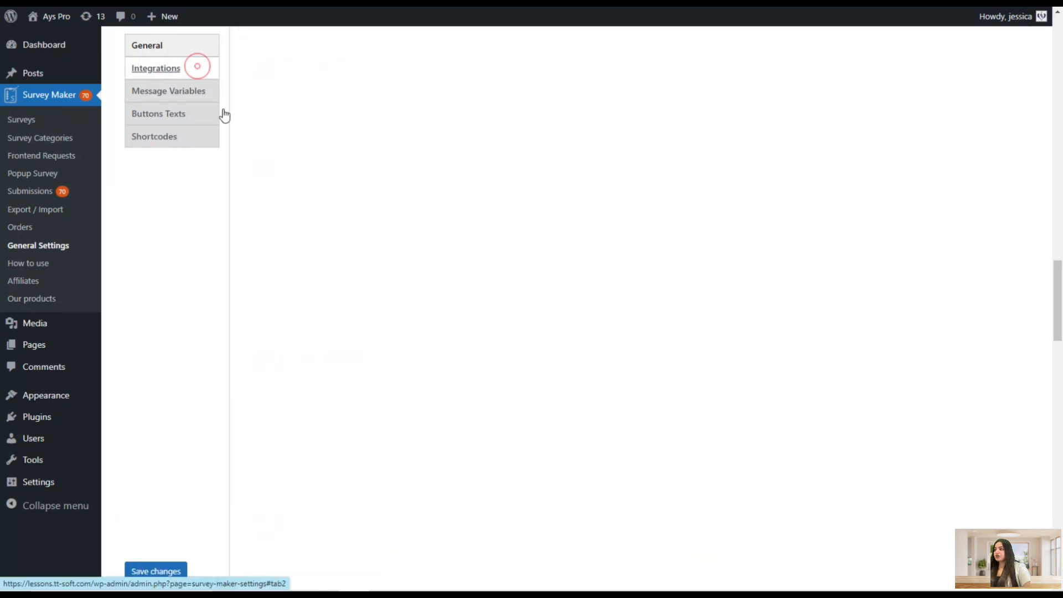
scroll(429, 288, down, 8)
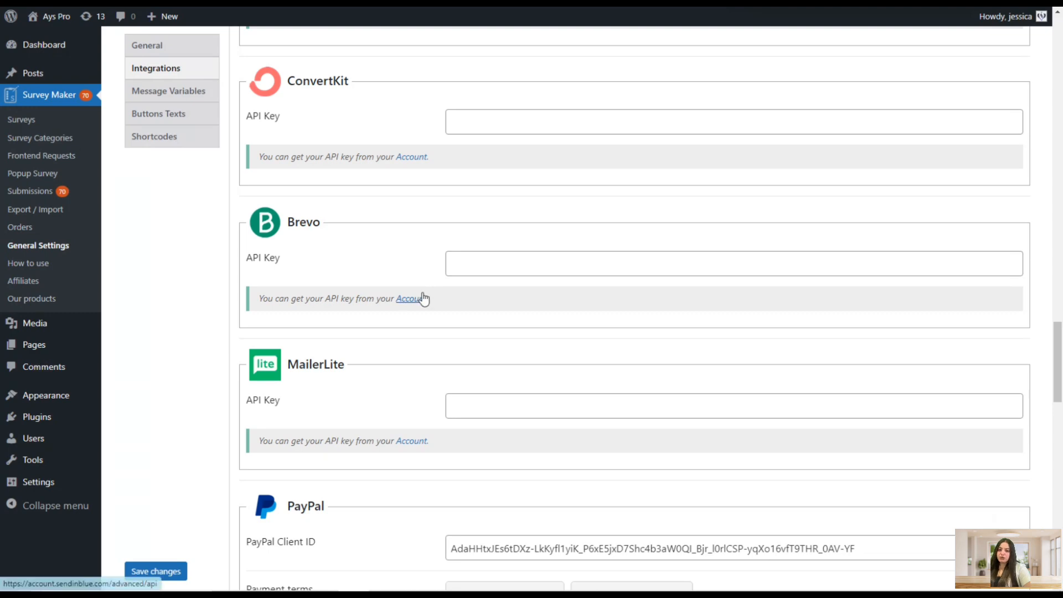
scroll(411, 294, down, 15)
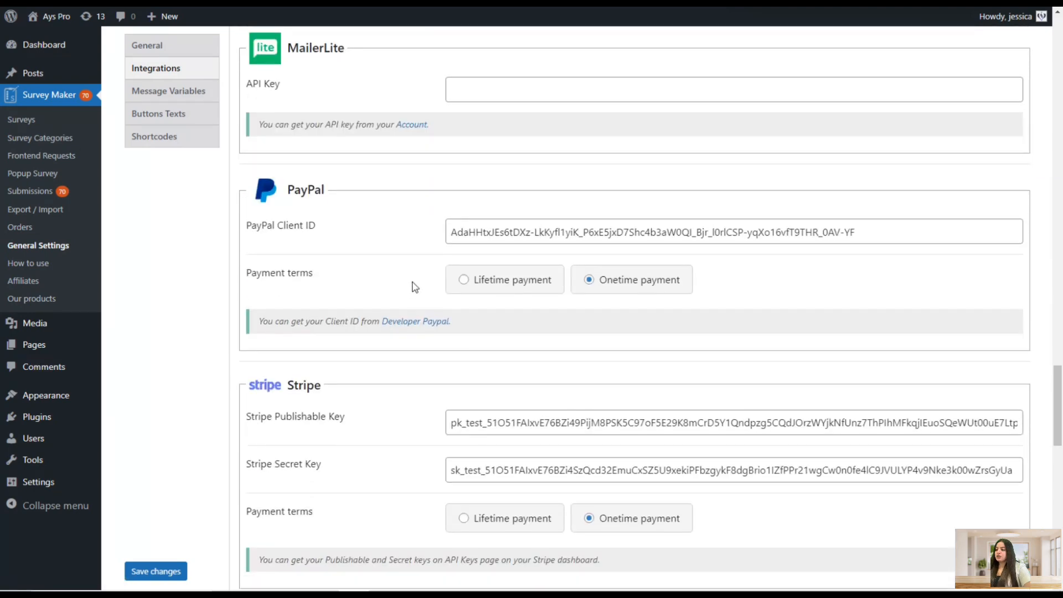
scroll(411, 293, down, 6)
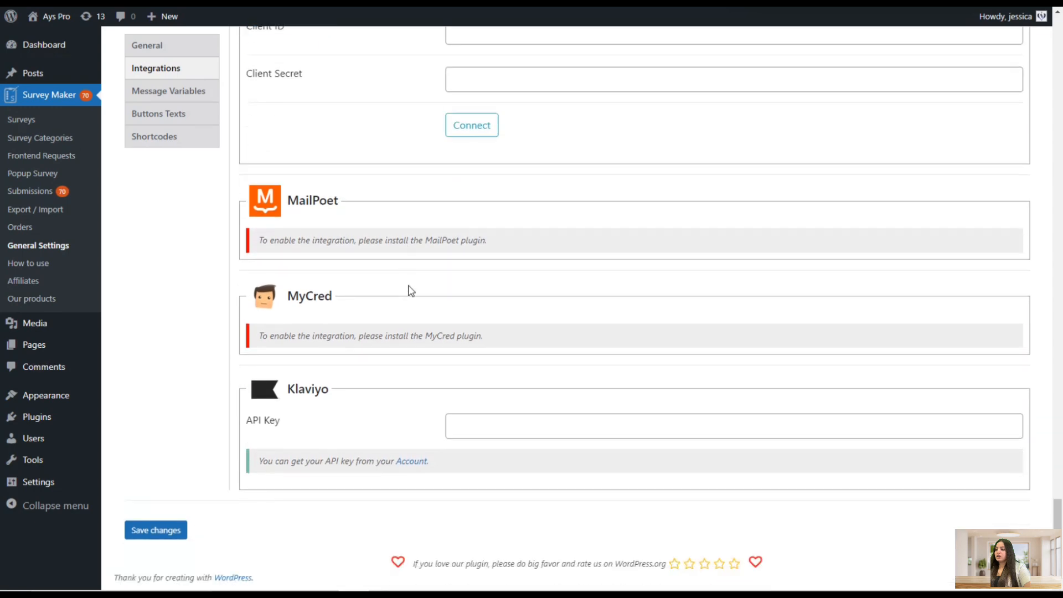
Open the Message Variables settings and review the general and user message variables
click(194, 93)
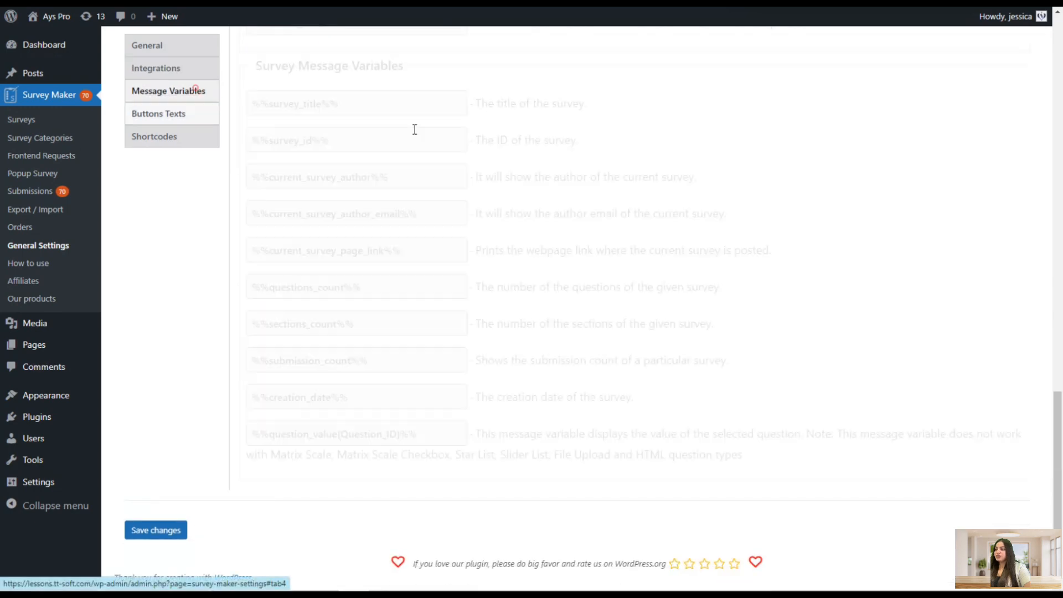
scroll(434, 205, up, 20)
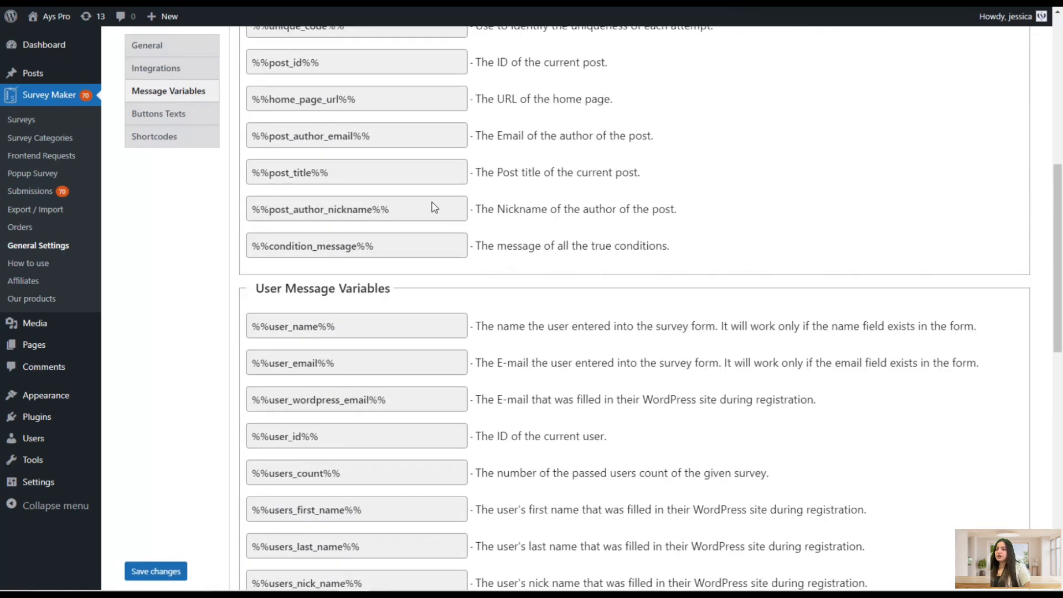
scroll(438, 228, up, 1)
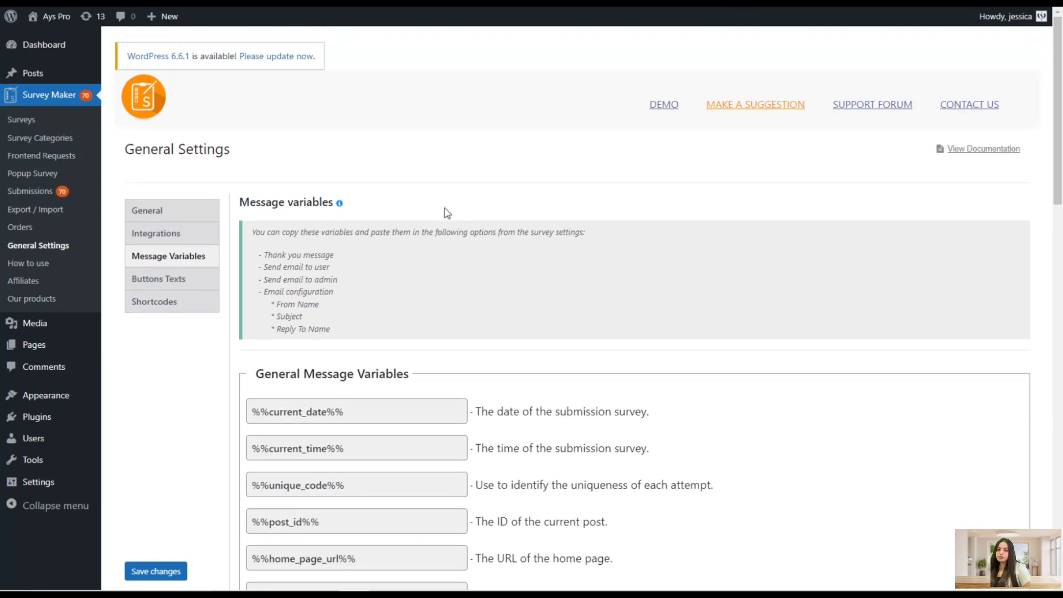
Open the Buttons Texts settings and inspect the Next button text field
scroll(446, 215, down, 20)
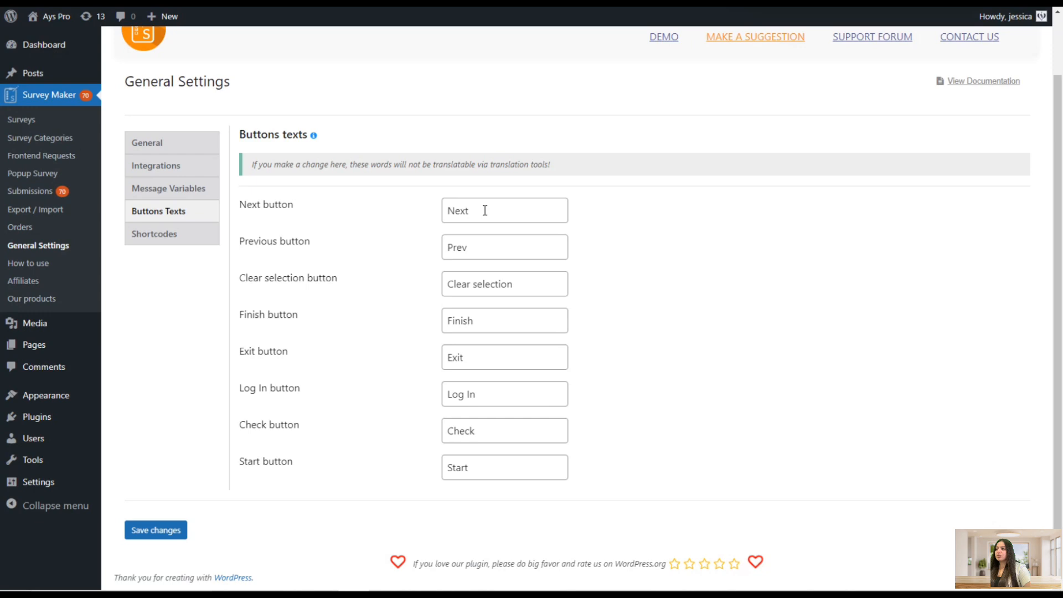
drag(489, 208, 443, 238)
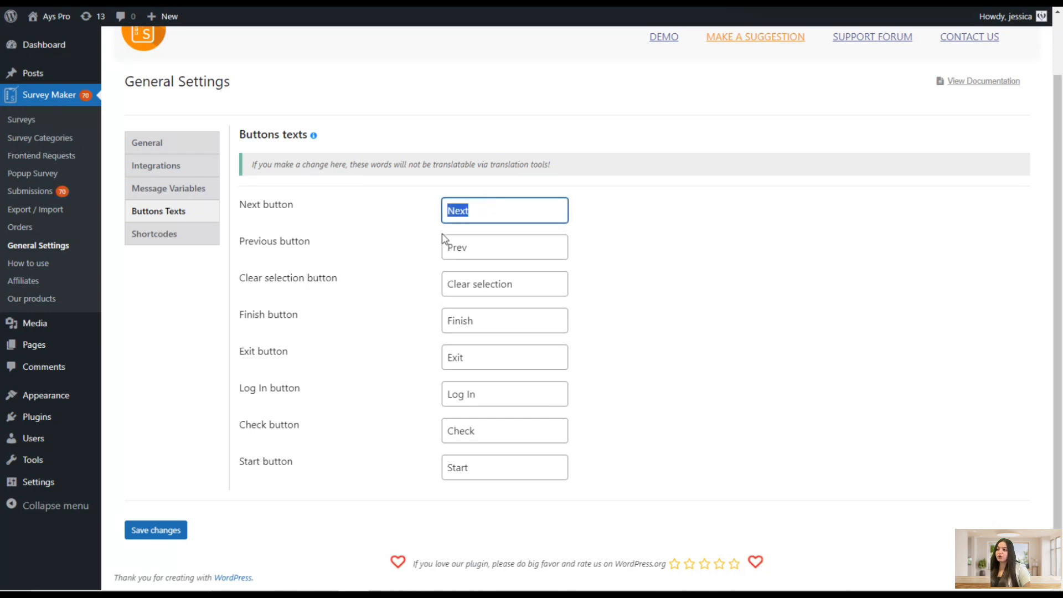
click(501, 213)
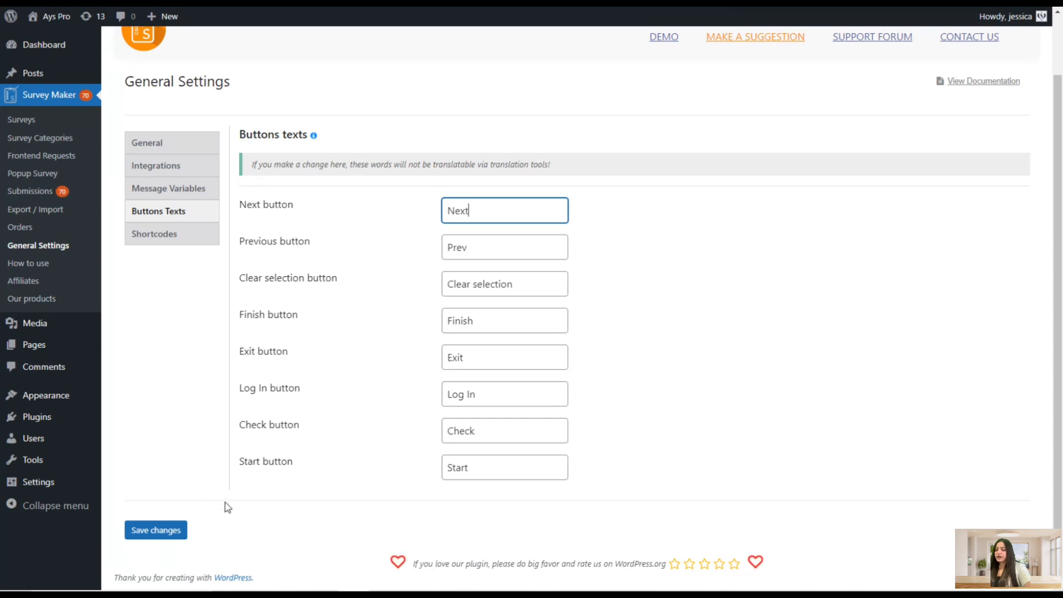
Open the Shortcodes settings and scroll through the shortcode sections
click(189, 236)
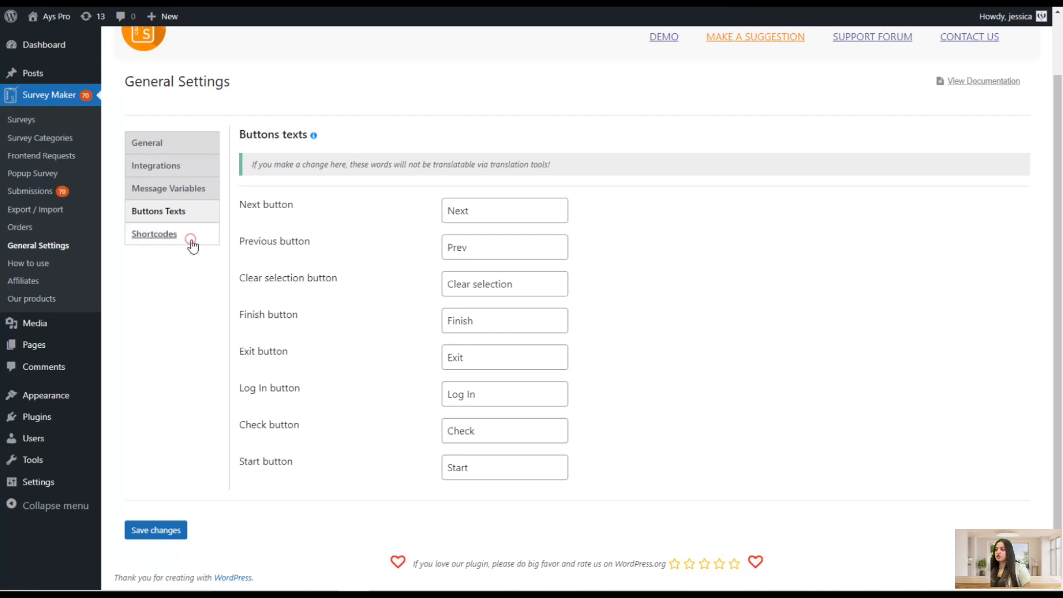
scroll(401, 256, up, 2)
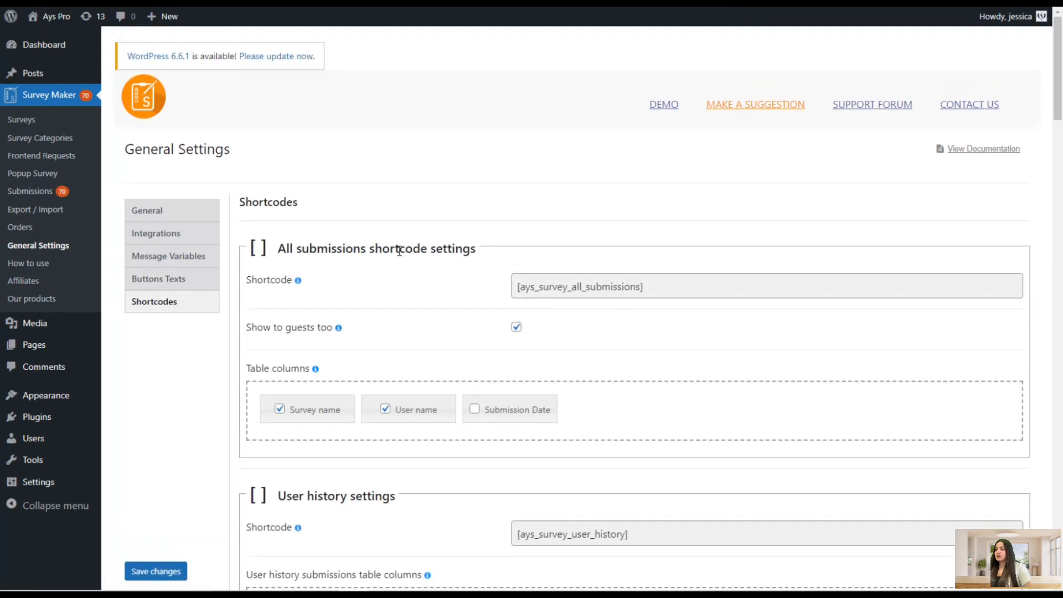
scroll(423, 237, down, 10)
scroll(421, 246, down, 20)
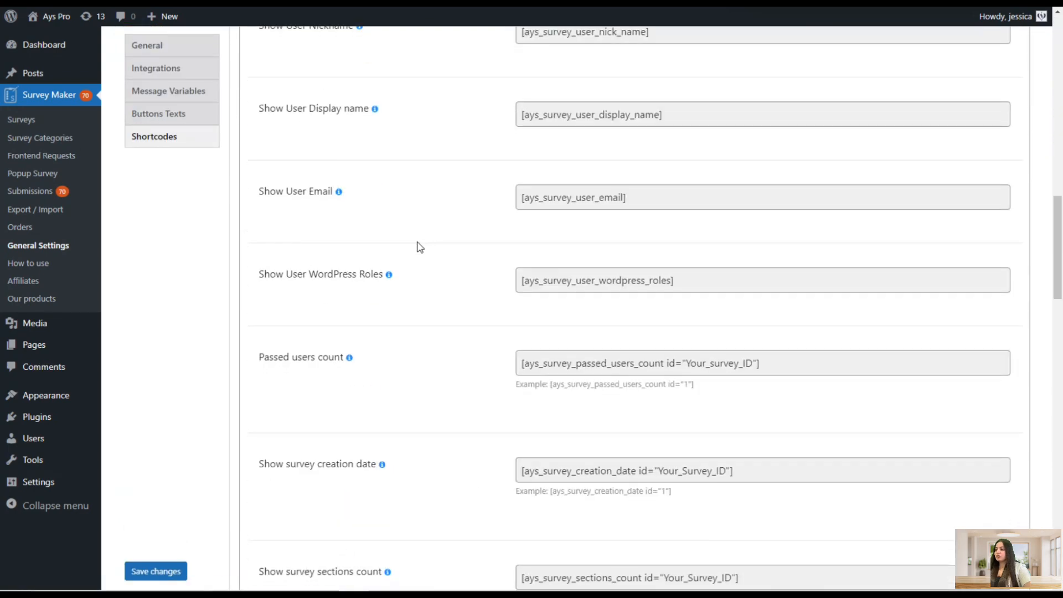
scroll(416, 249, down, 3)
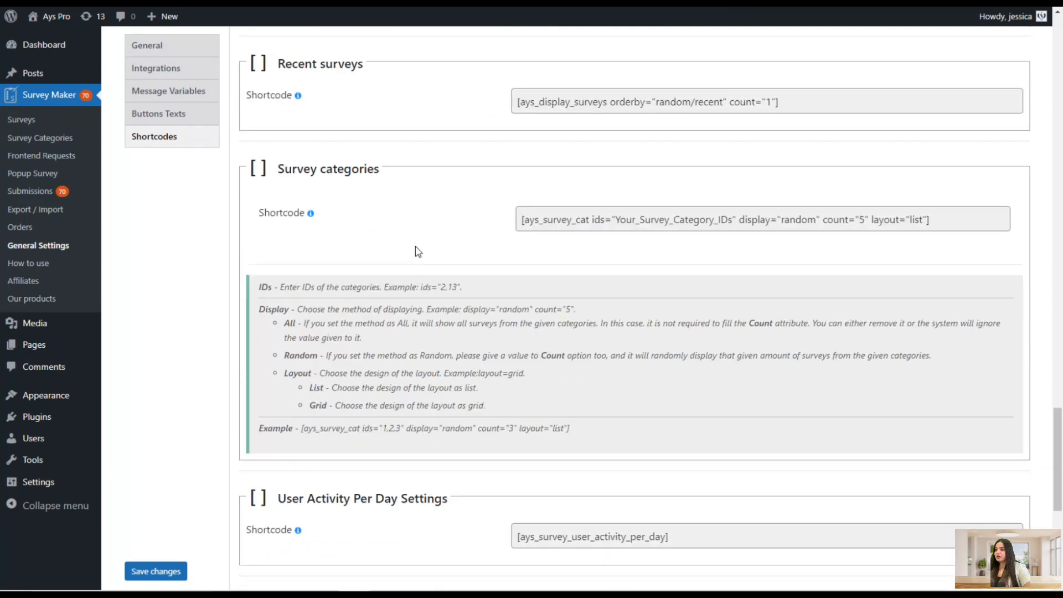
scroll(432, 288, up, 20)
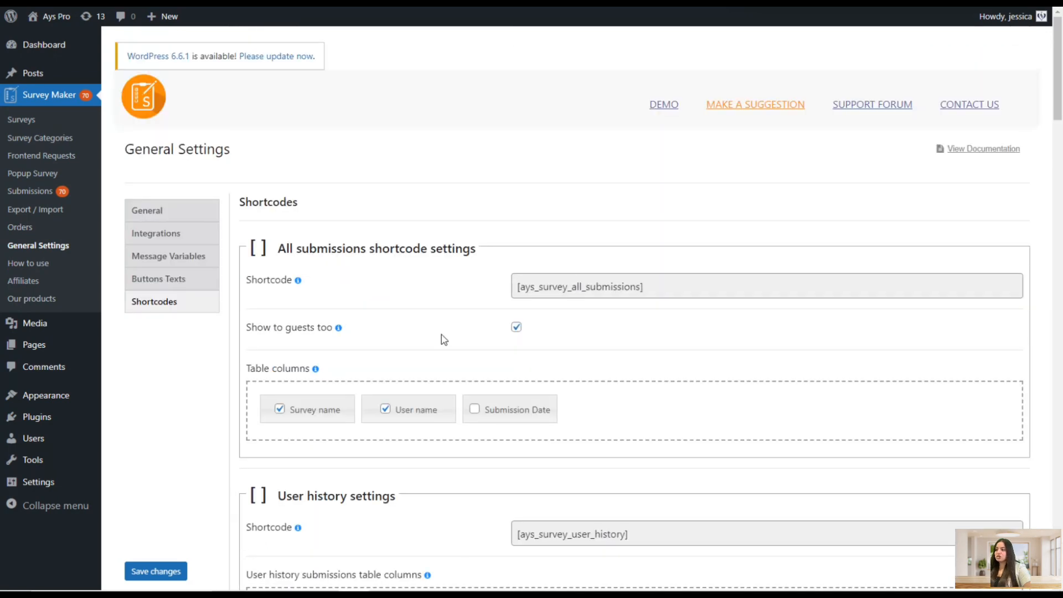
Select the all submissions shortcode and open its All Submissions demo page, closing the promotional popup
click(585, 282)
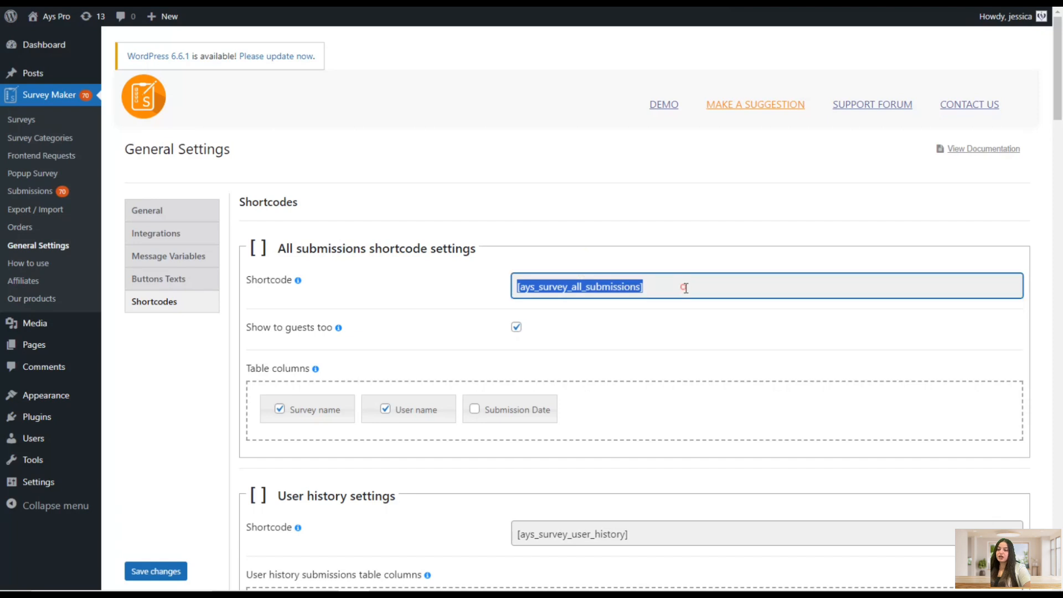
click(651, 320)
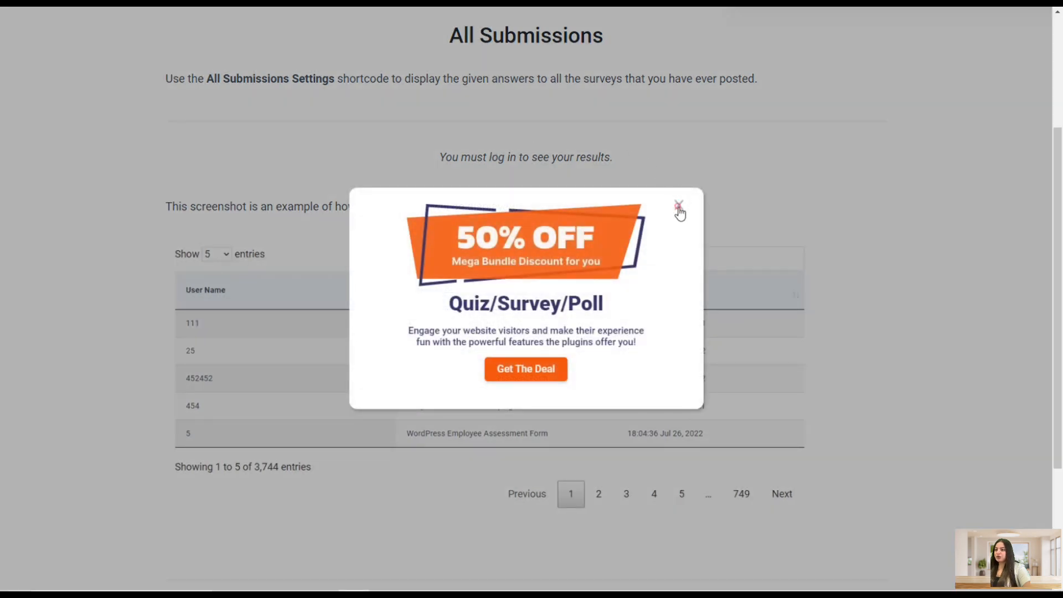
click(677, 206)
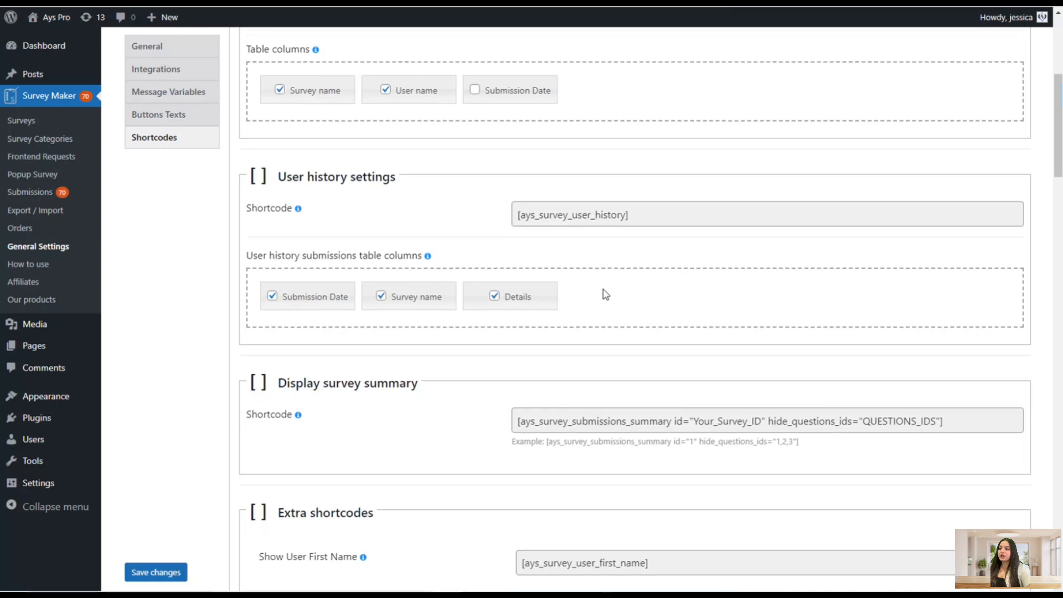
Dismiss the promotional popups on the plugin demo page
scroll(604, 292, down, 2)
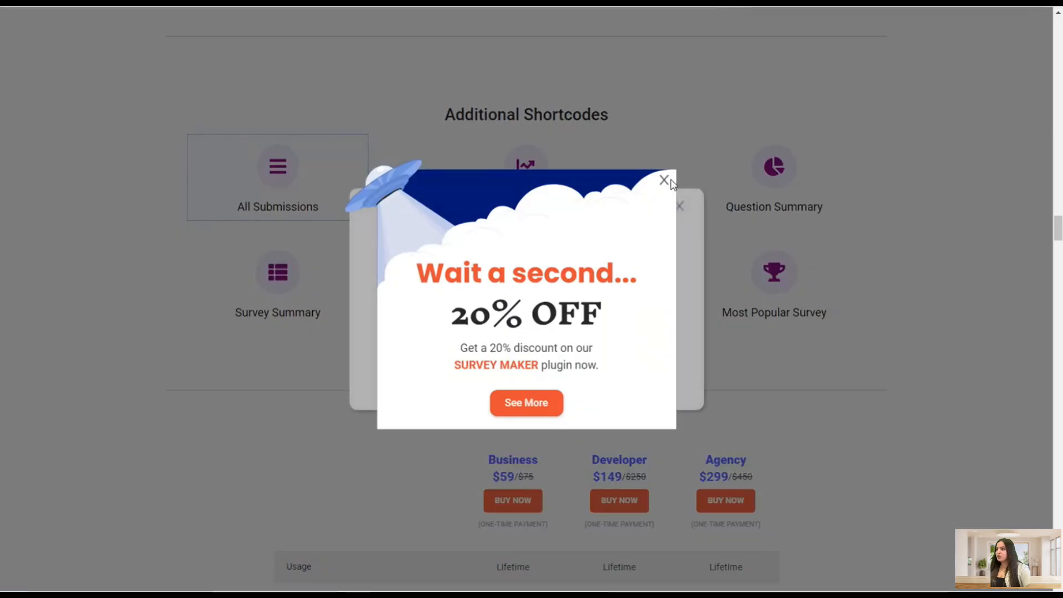
click(665, 180)
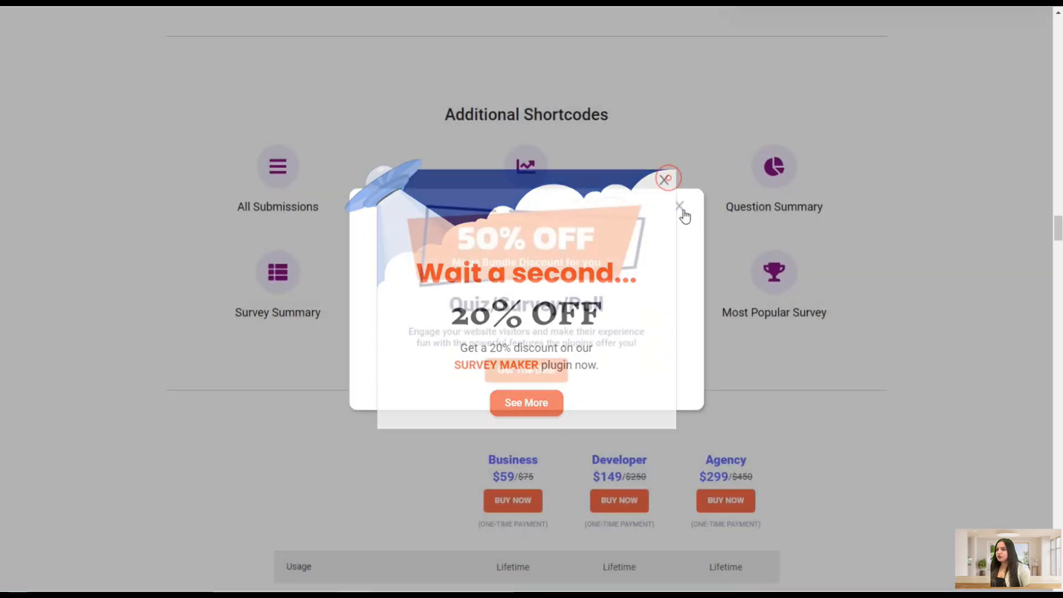
click(679, 208)
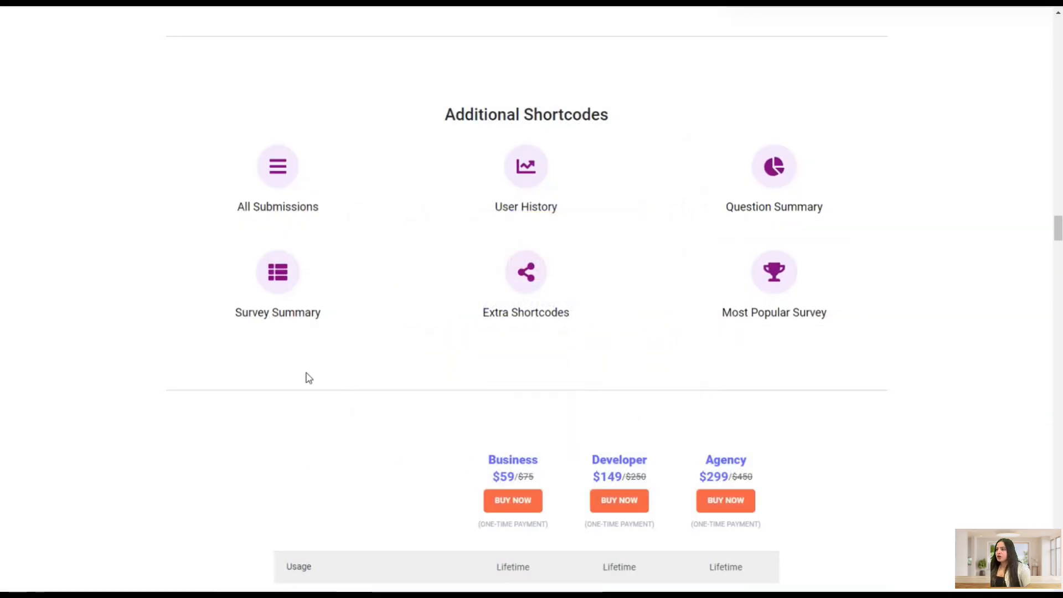
Open the Survey Summary shortcode demo and scroll through its result charts
click(346, 257)
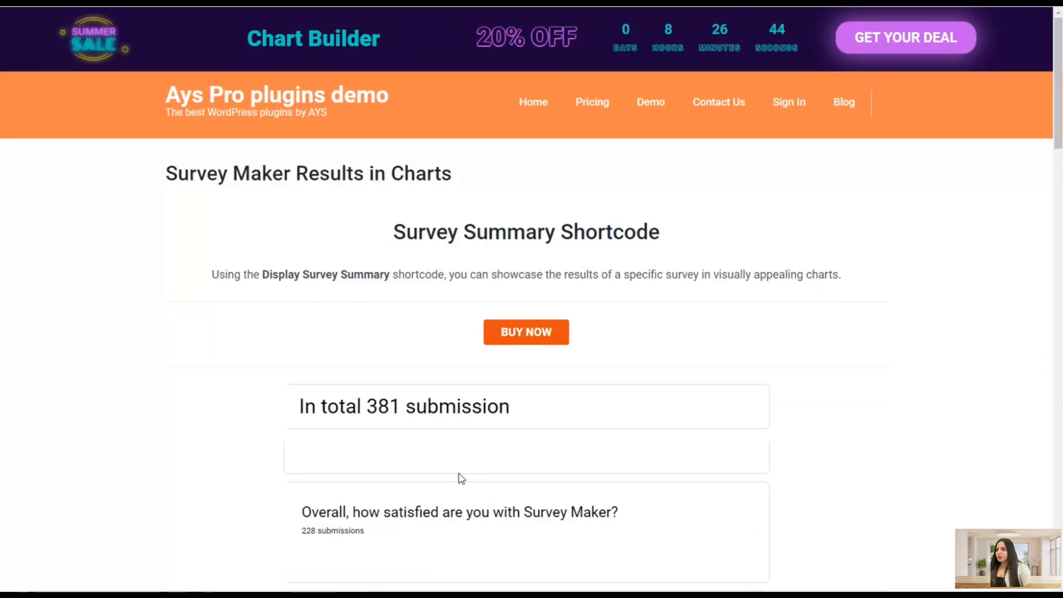
scroll(498, 491, down, 3)
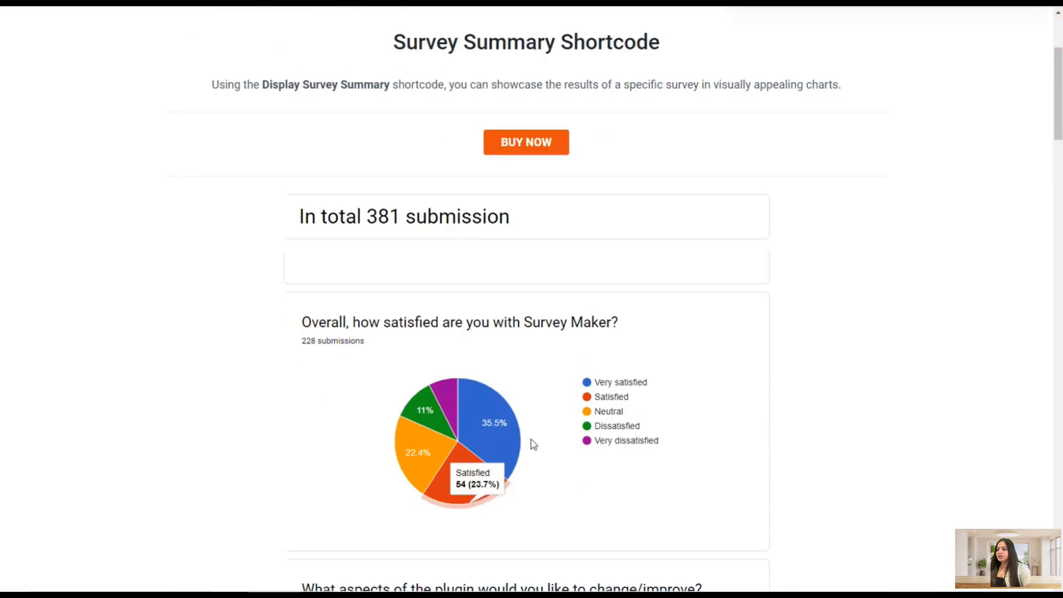
scroll(667, 269, down, 4)
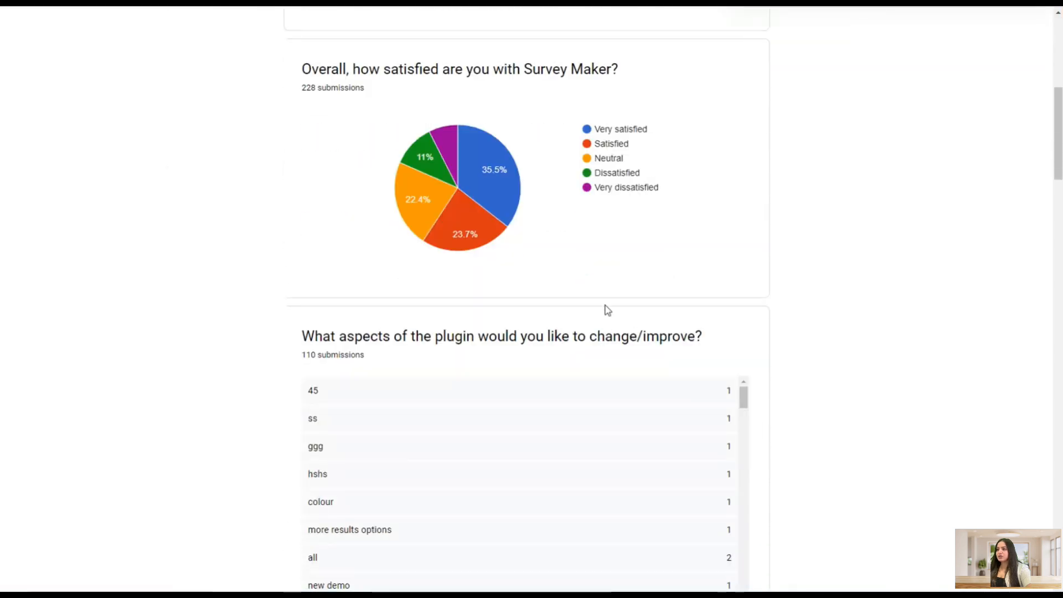
scroll(625, 319, down, 13)
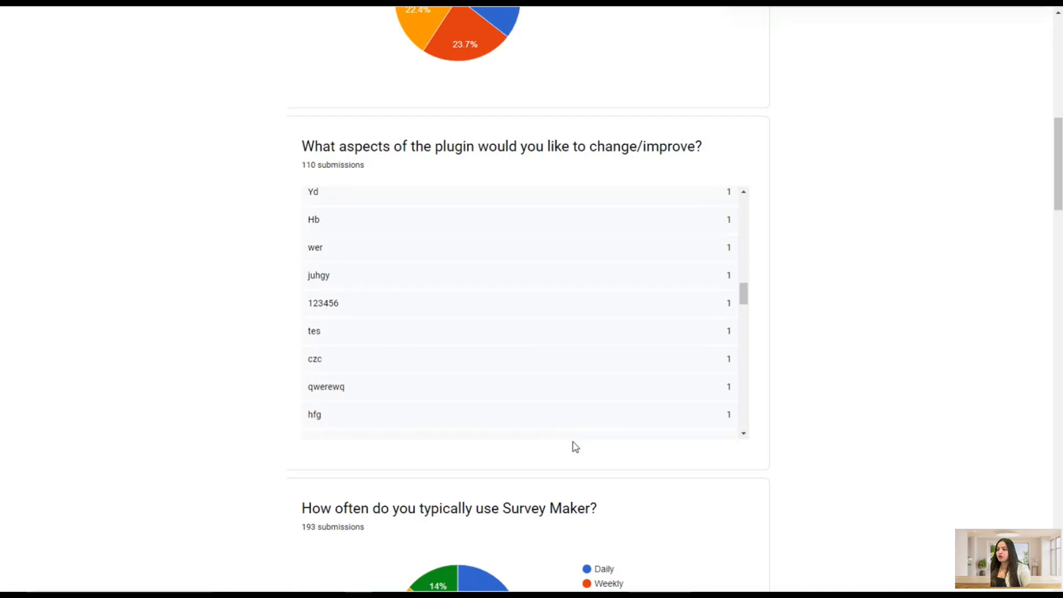
scroll(800, 331, down, 19)
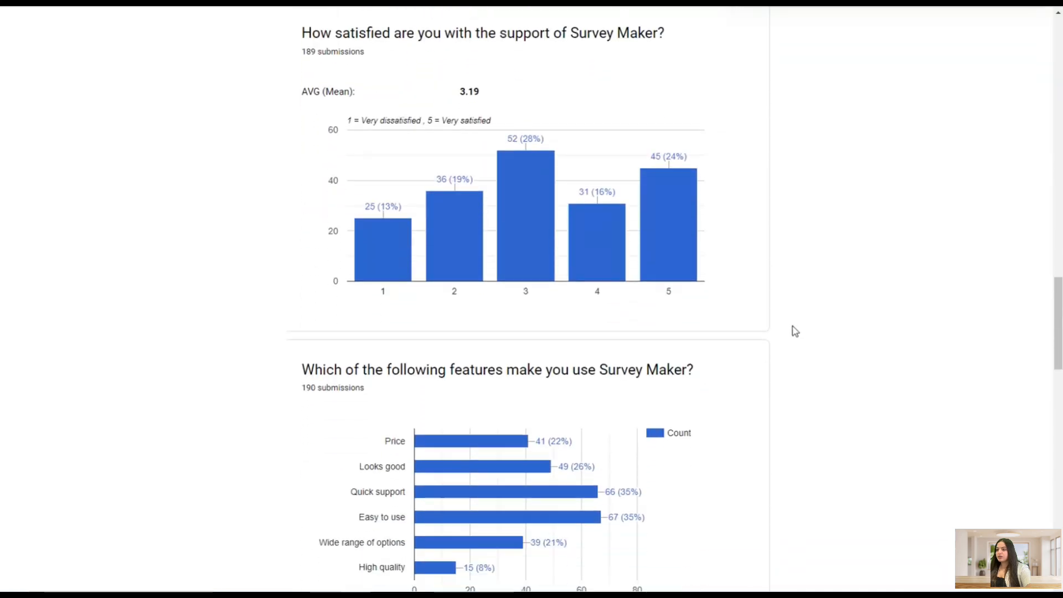
scroll(792, 333, down, 15)
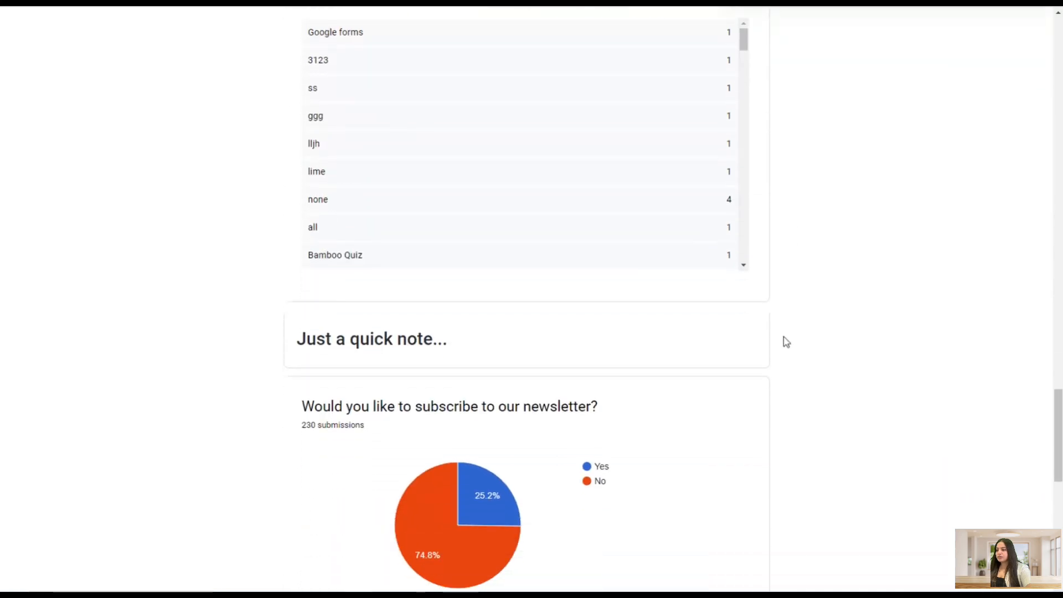
scroll(783, 341, down, 5)
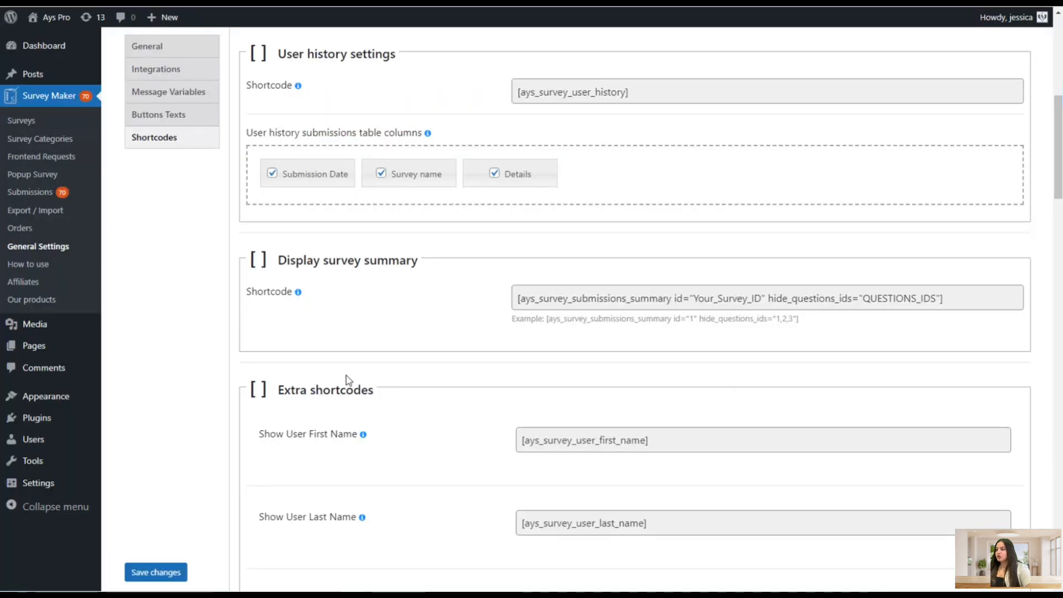
scroll(346, 387, down, 2)
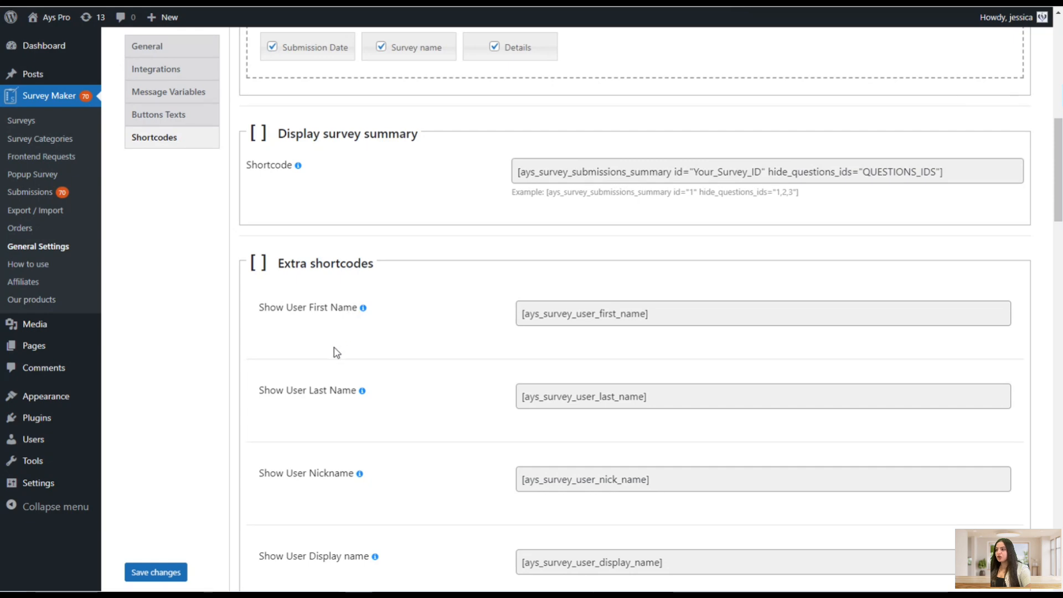
Scroll through the extra shortcodes in the Shortcodes settings
scroll(332, 347, down, 6)
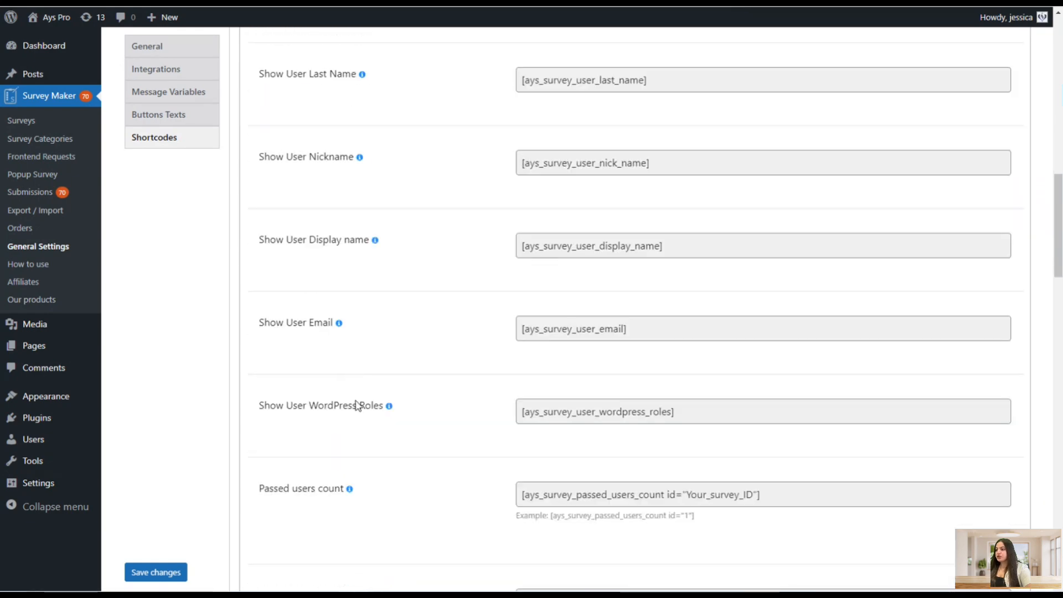
scroll(357, 409, up, 2)
scroll(359, 412, down, 8)
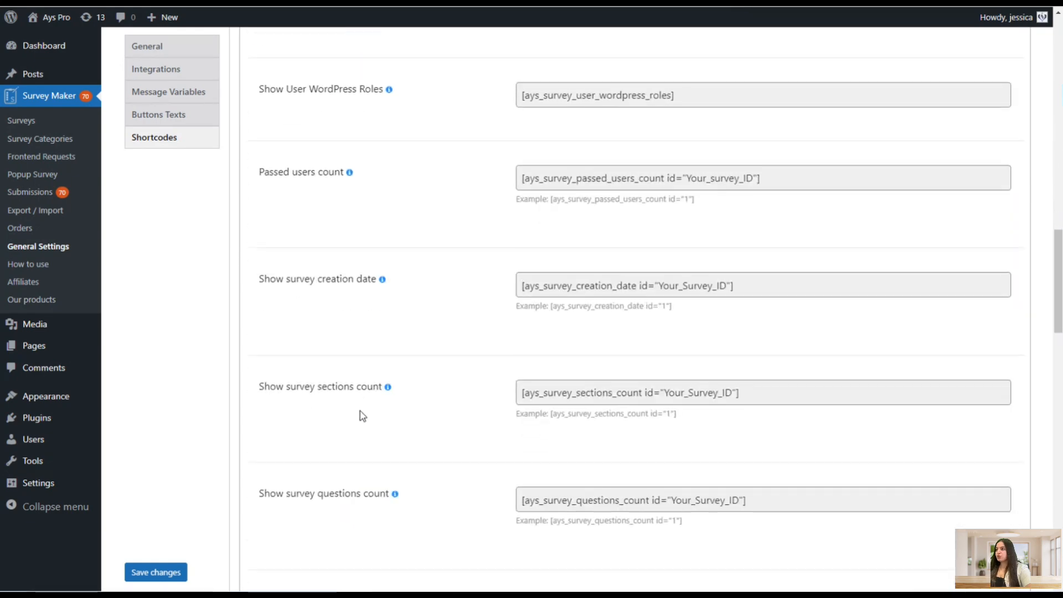
Scroll to the end of the Shortcodes settings, reviewing the category, activity and request form shortcodes
scroll(363, 415, down, 8)
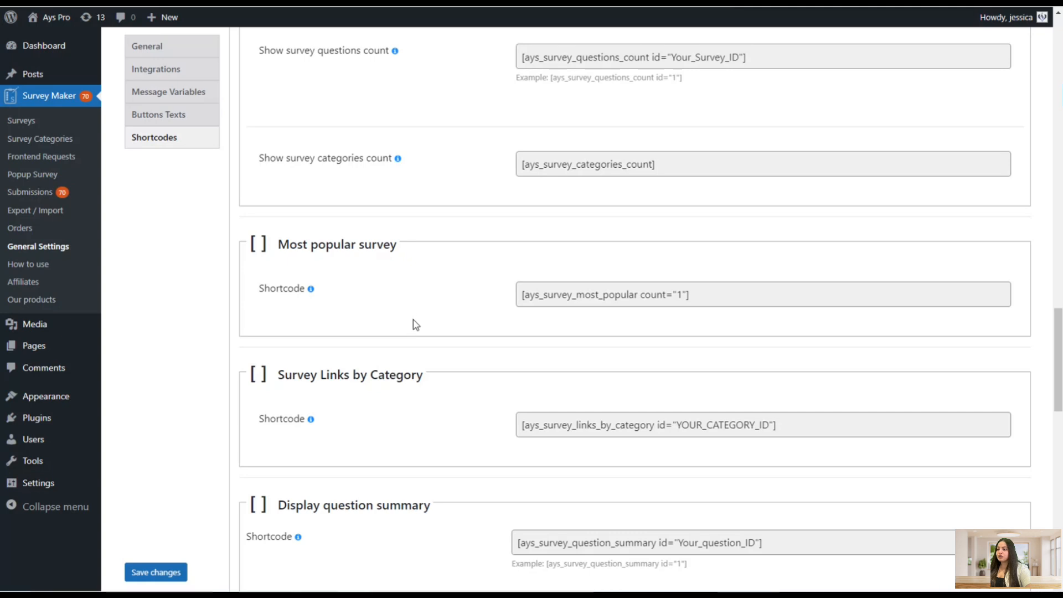
scroll(414, 338, down, 1)
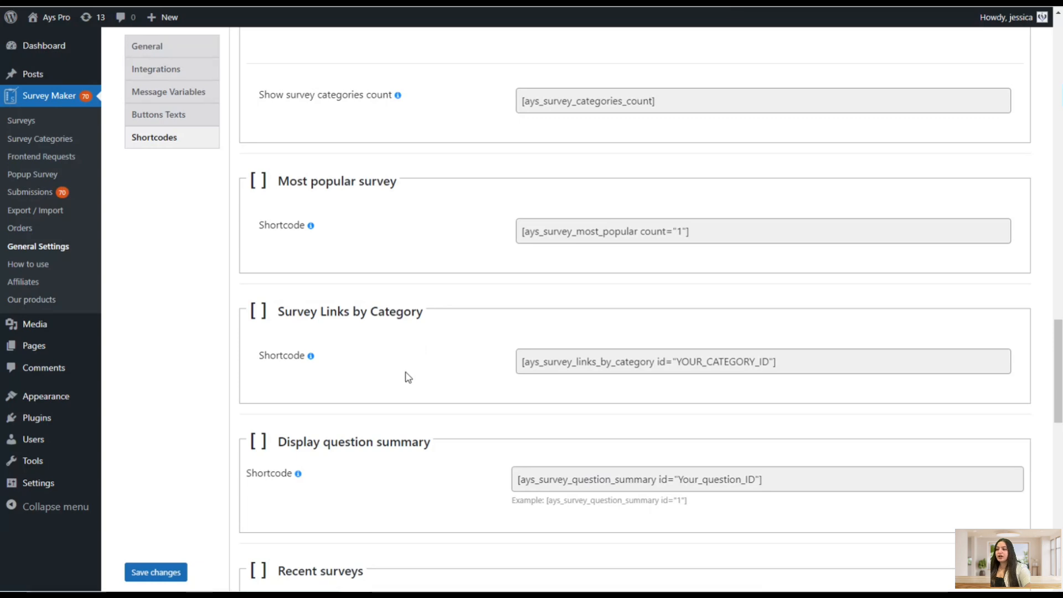
scroll(364, 443, down, 1)
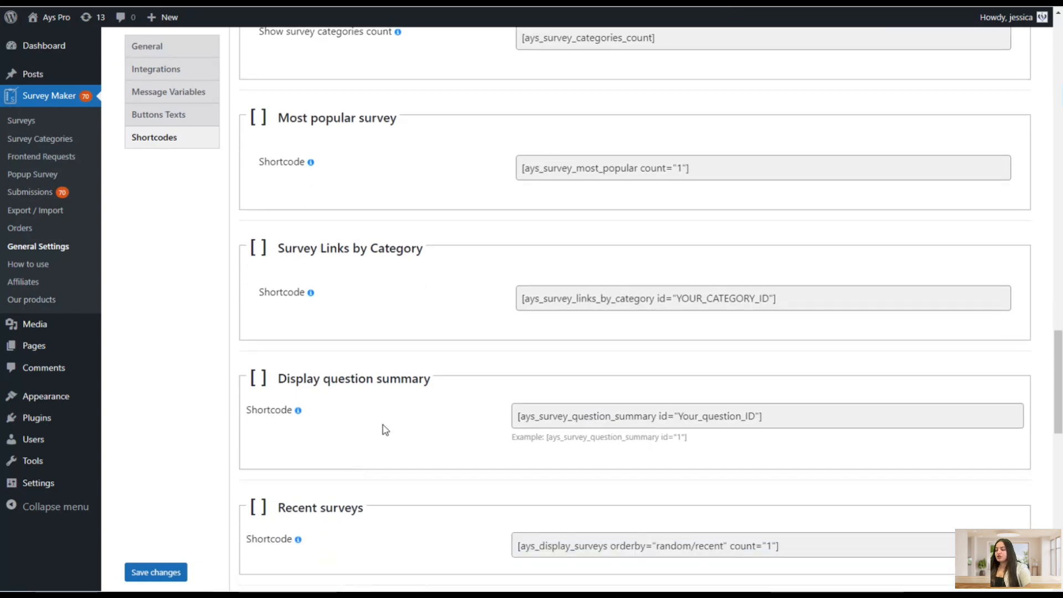
scroll(390, 427, down, 2)
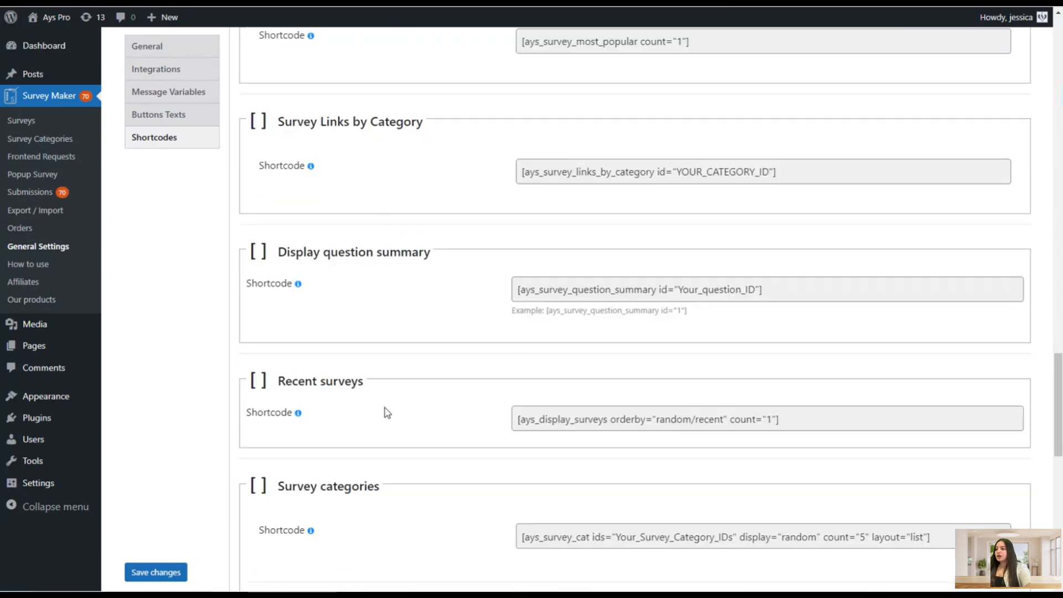
scroll(382, 418, down, 6)
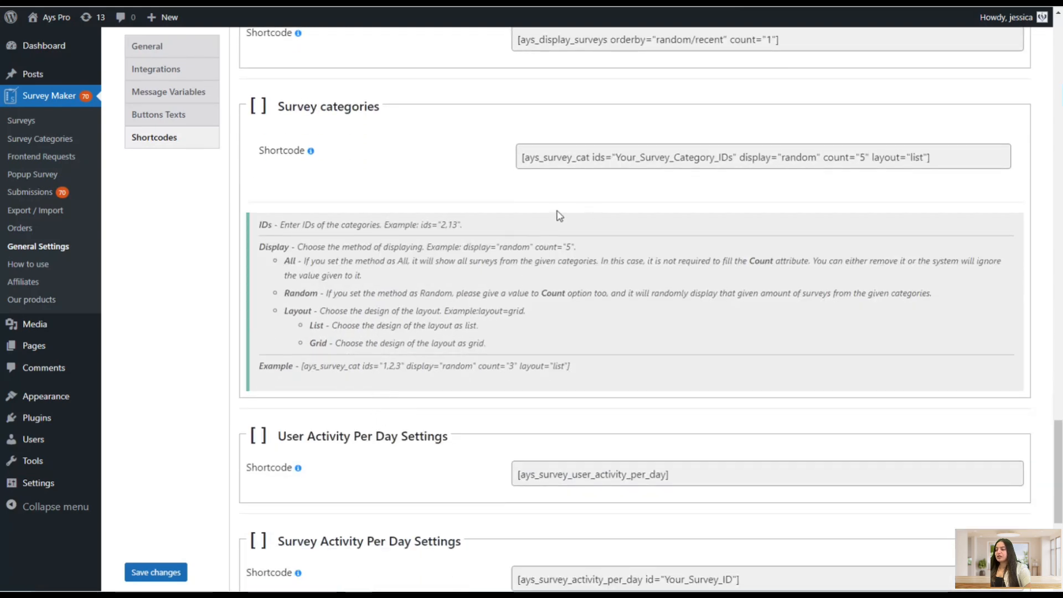
scroll(573, 205, down, 3)
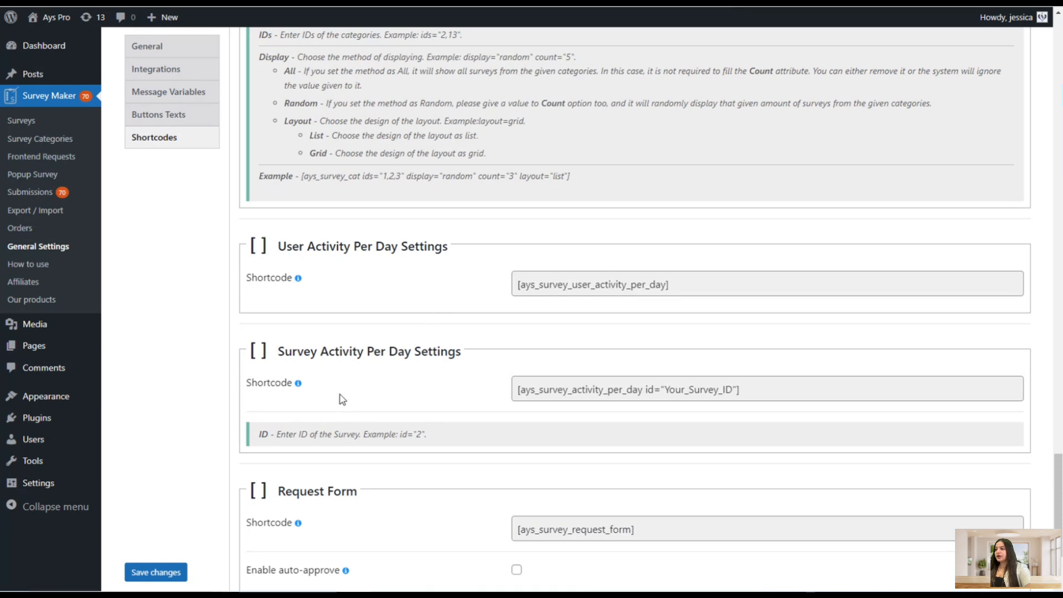
scroll(410, 313, down, 2)
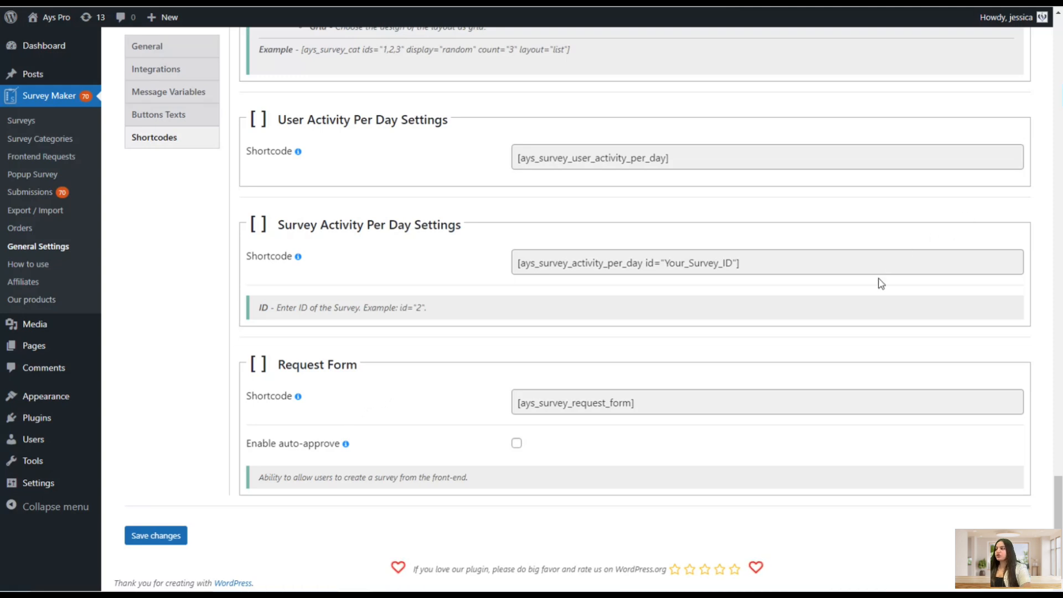
Open the How to use page and scroll through its instructions, tutorial video and support options
click(28, 264)
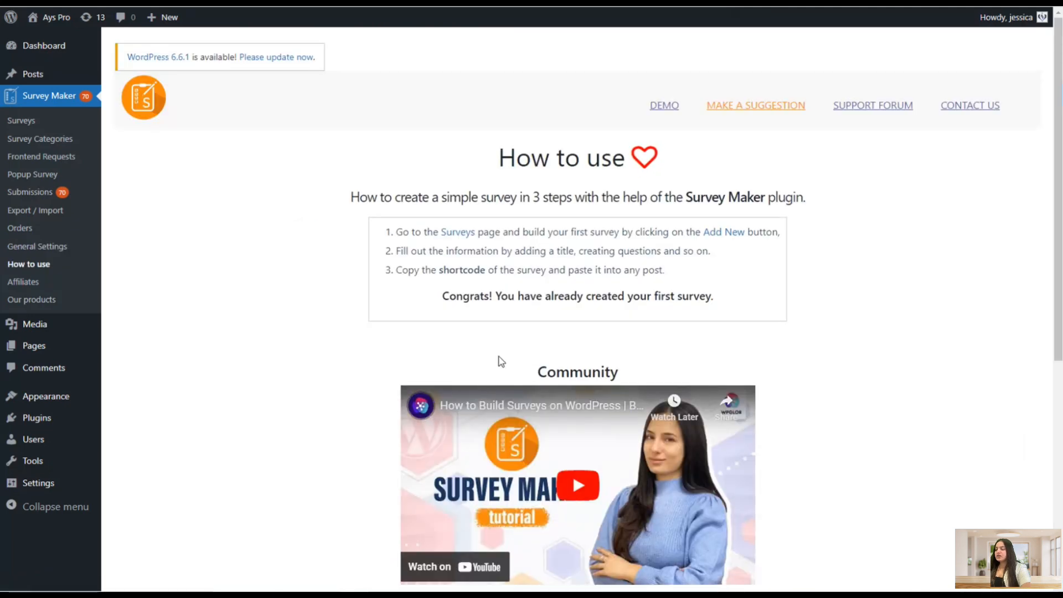
scroll(499, 360, down, 3)
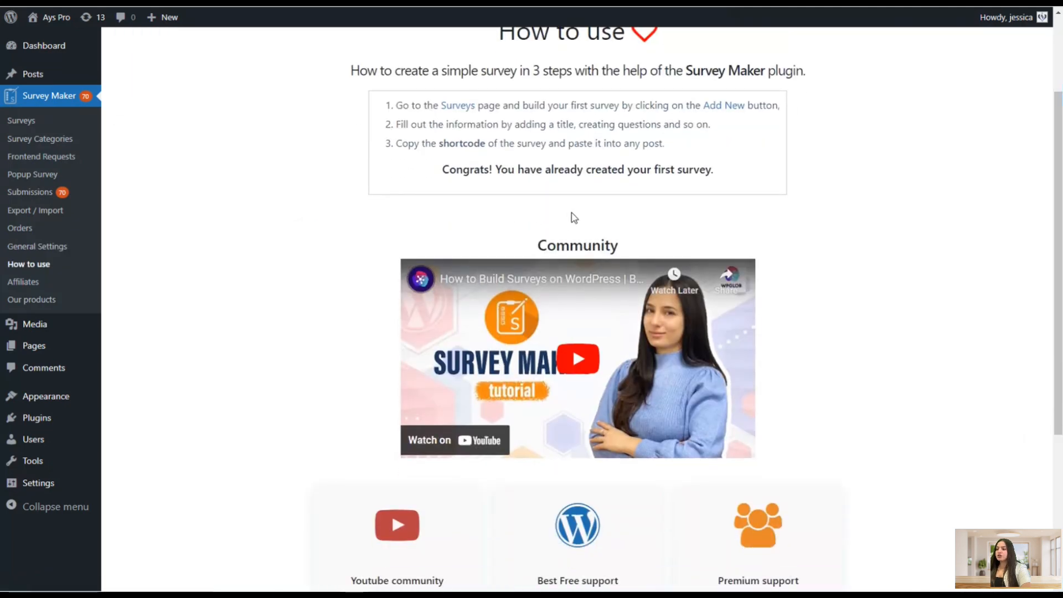
scroll(572, 221, down, 1)
scroll(565, 238, down, 2)
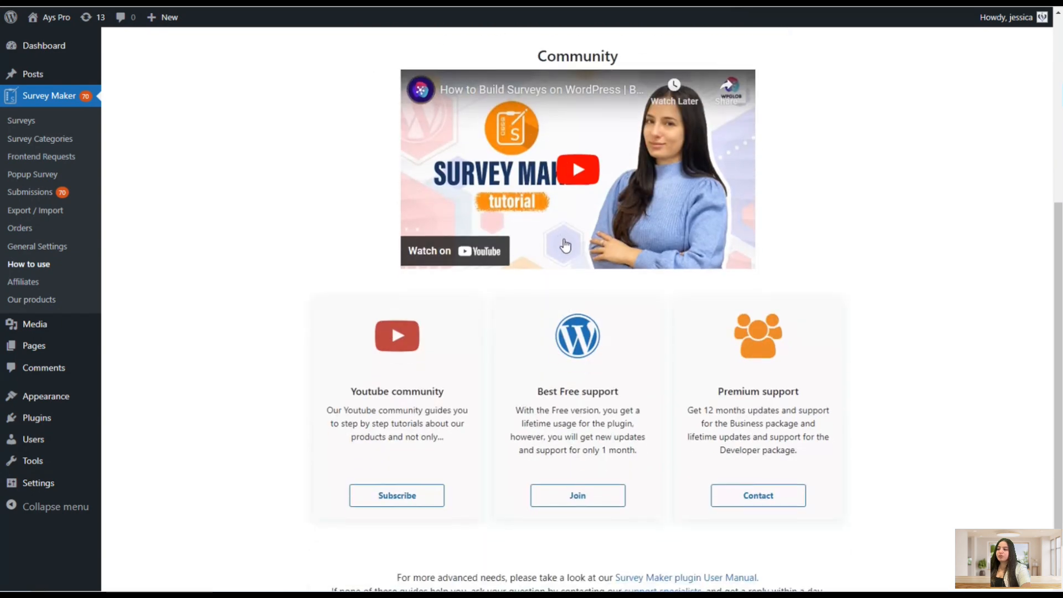
scroll(579, 244, up, 5)
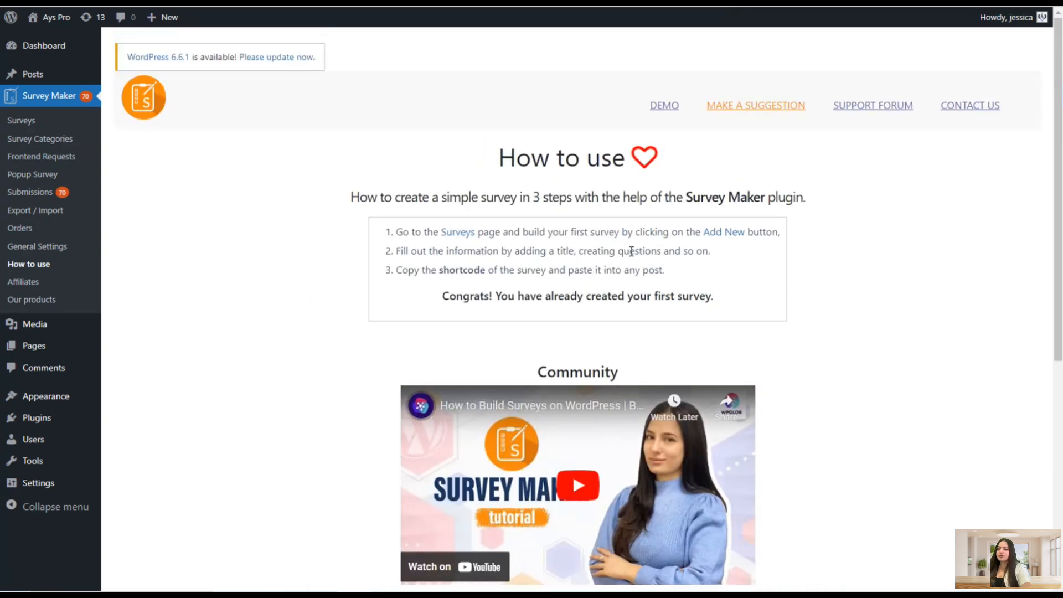
scroll(634, 264, down, 1)
scroll(634, 264, down, 6)
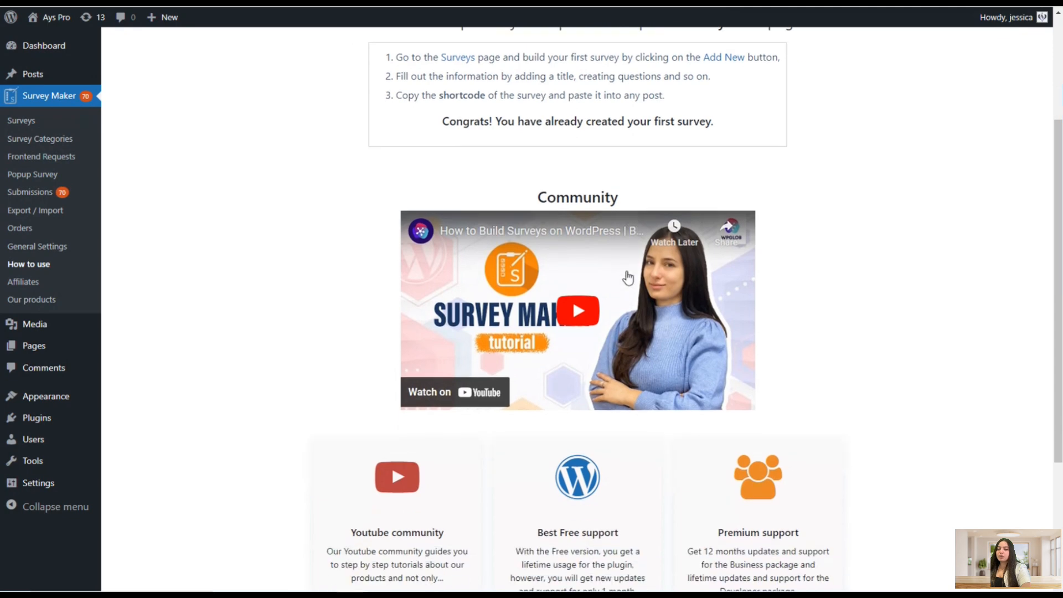
scroll(622, 296, up, 2)
scroll(626, 303, up, 4)
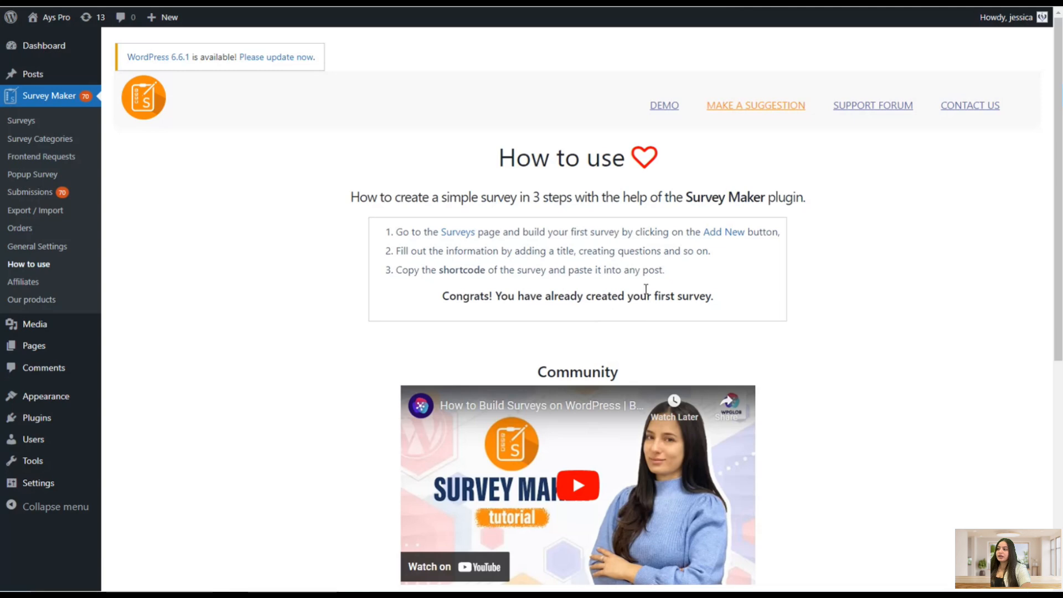
Visit the Affiliates page, then the Our products page and scroll through the other plugins listed
click(43, 284)
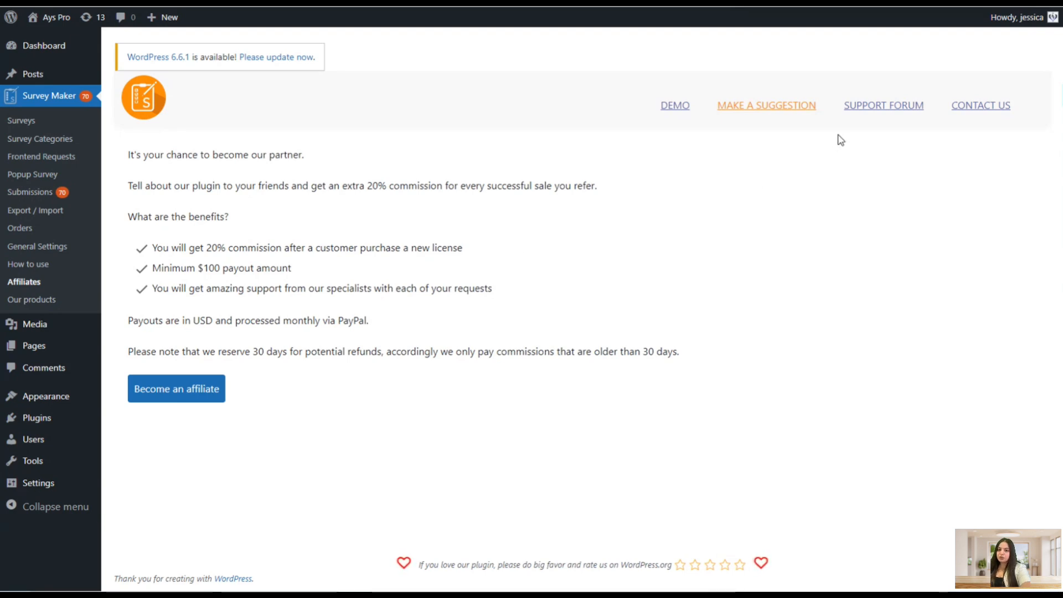
click(55, 300)
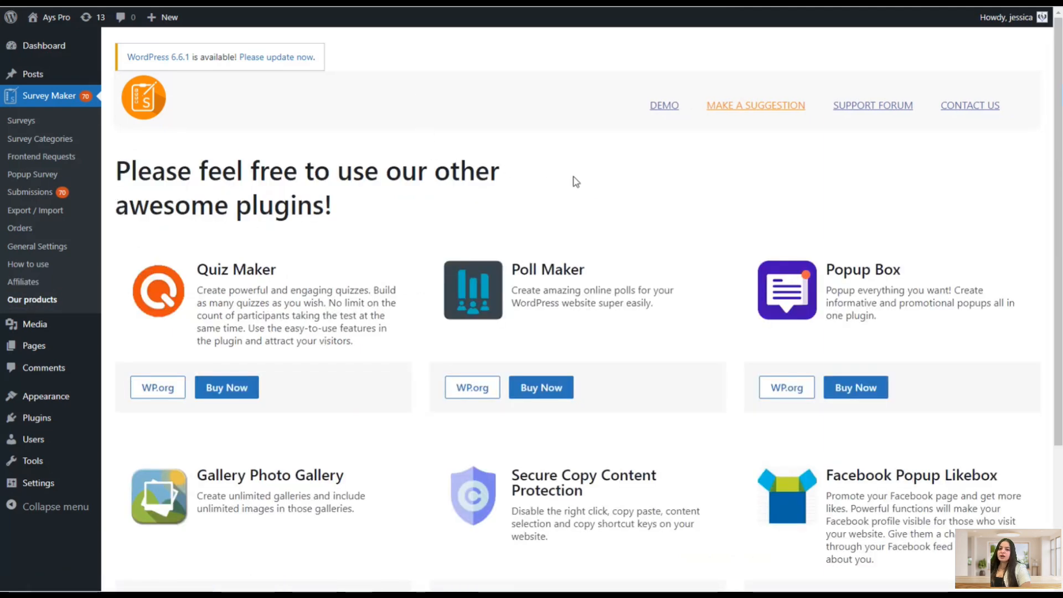
scroll(575, 181, down, 3)
scroll(590, 180, up, 3)
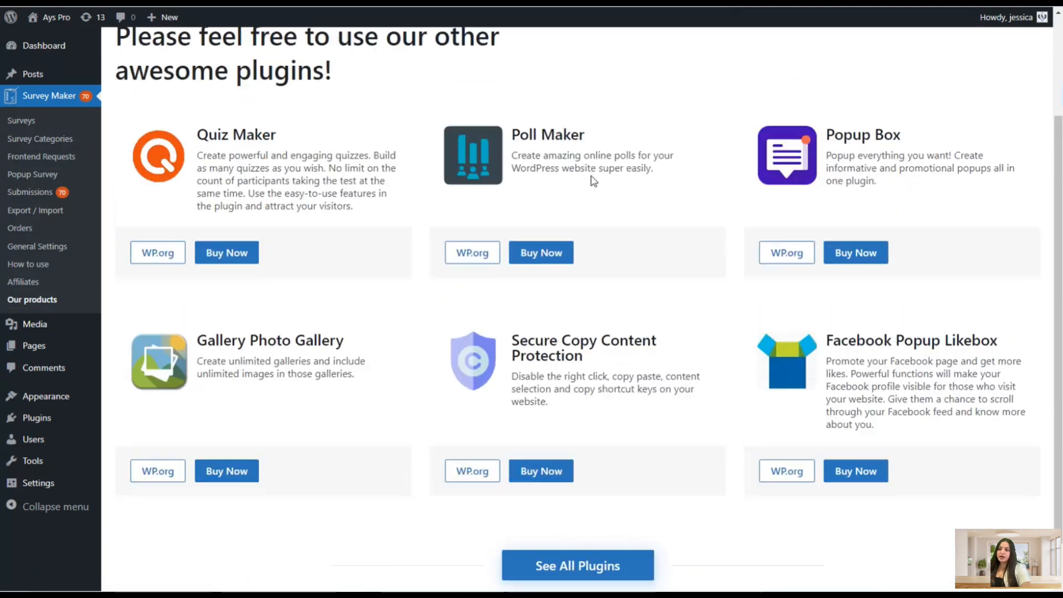